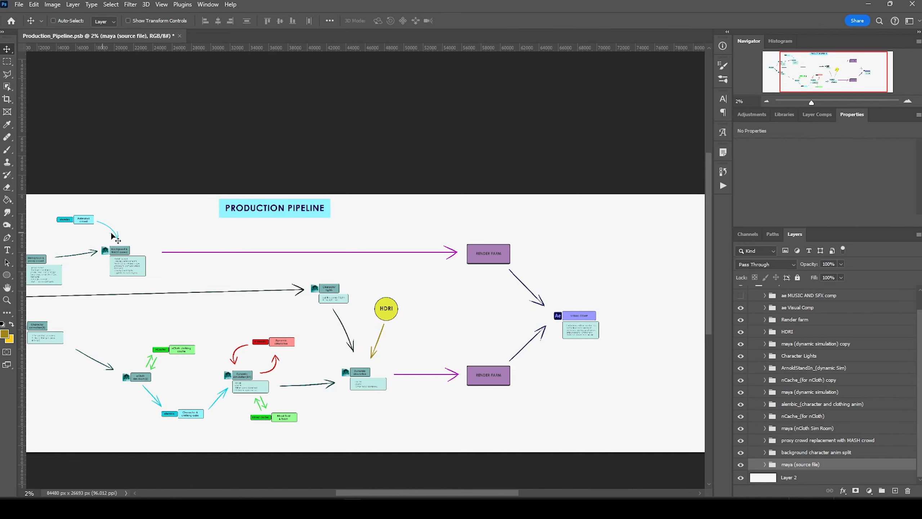
Show the hidden "ae MUSIC AND SFX comp" layer group beside the Visual Comp box in the pipeline diagram.
left_click(596, 321, "ctrl")
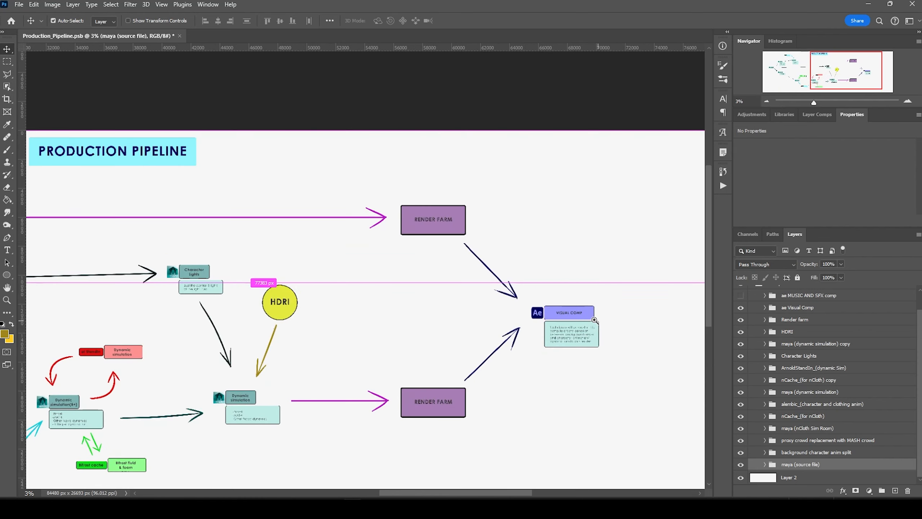
left_click(594, 319, "ctrl")
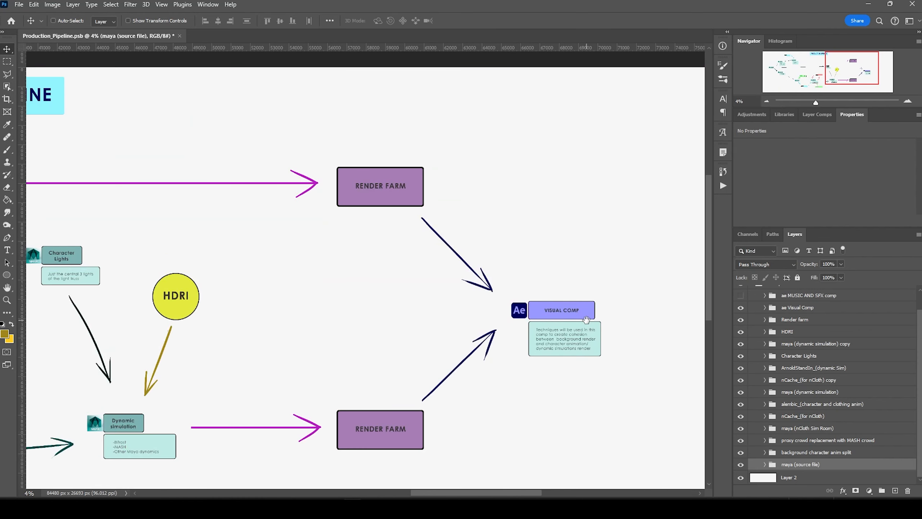
left_click_drag(587, 320, 432, 297)
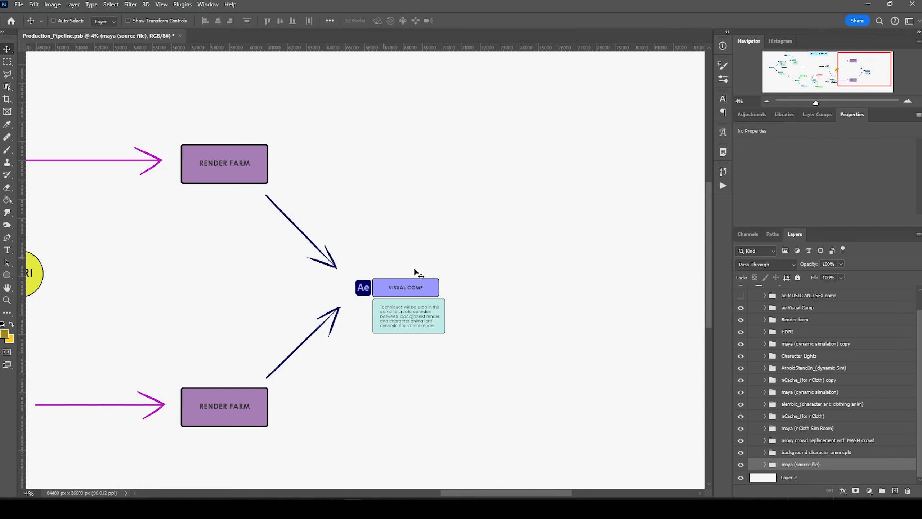
scroll(803, 329, "up", 2)
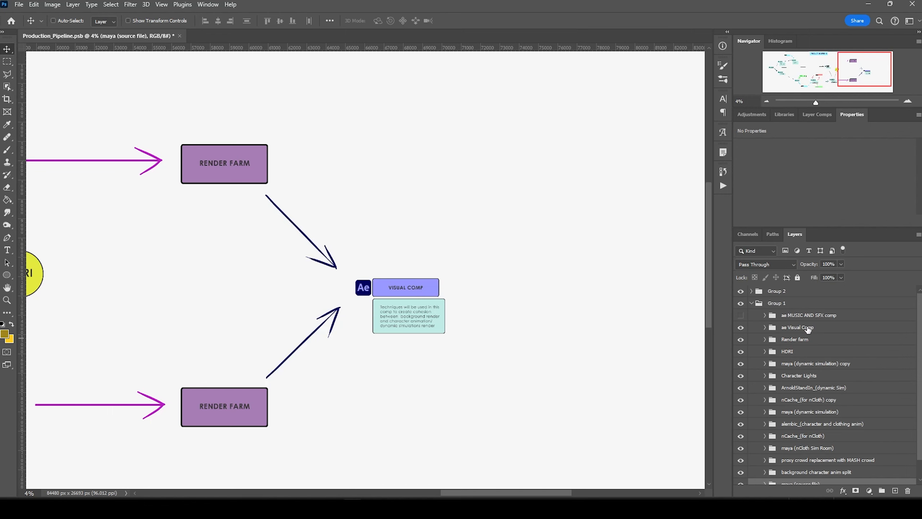
left_click(742, 316)
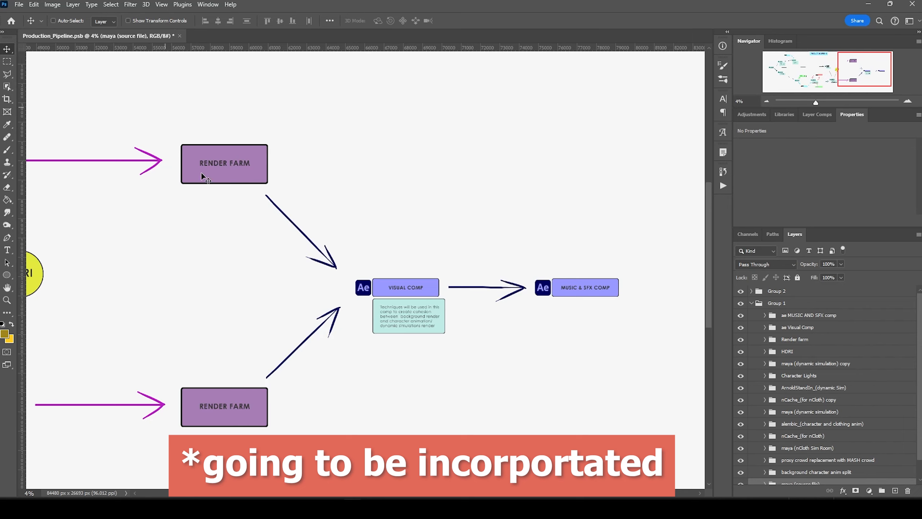
Look over the whole production pipeline diagram from the source file to the final comp, and switch to Maya.
scroll(204, 227, "down", 3, "alt")
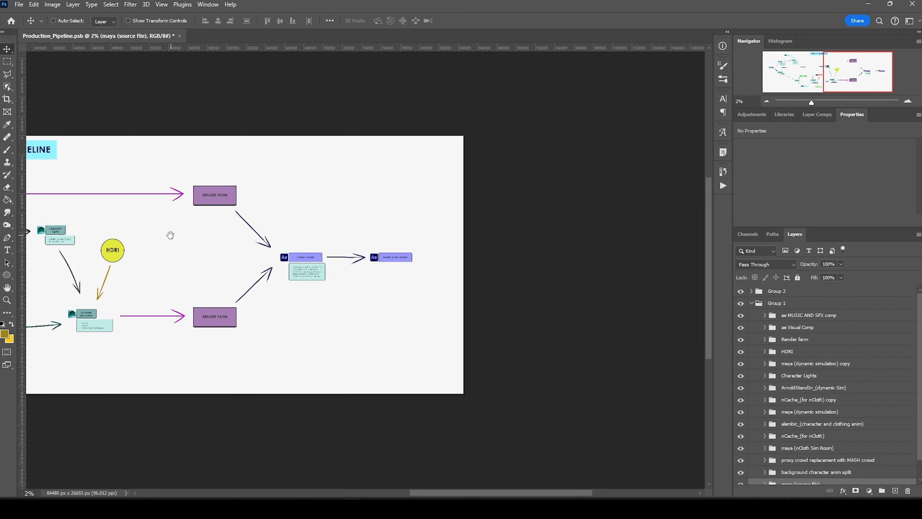
left_click_drag(170, 235, 443, 263)
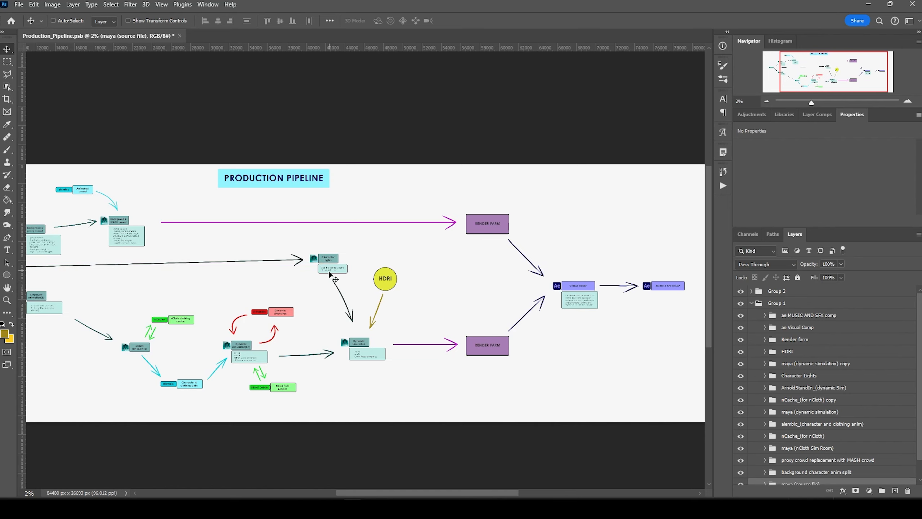
scroll(213, 294, "down", 1, "alt")
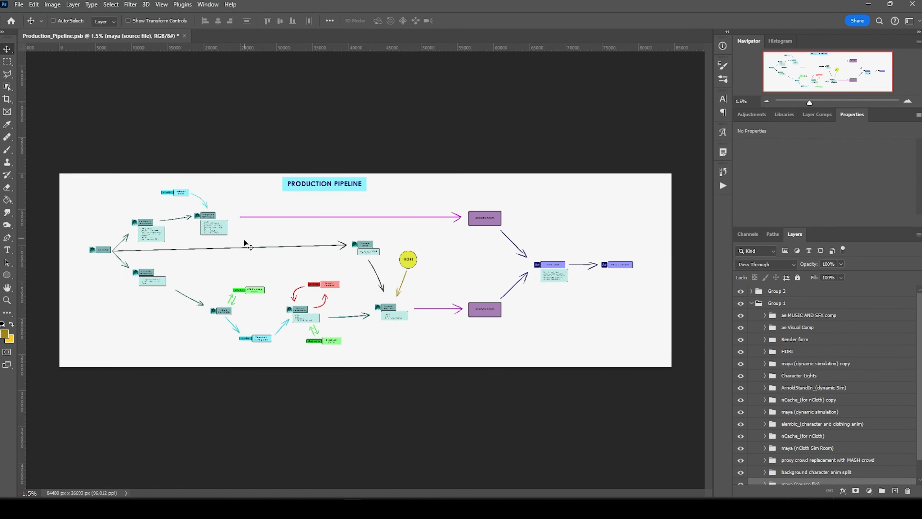
scroll(245, 244, "up", 1, "alt")
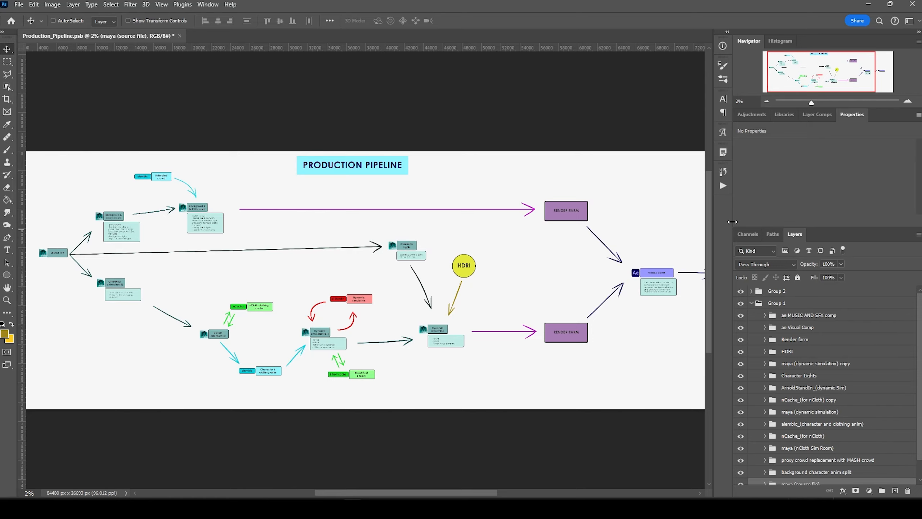
left_click(451, 309, "alt")
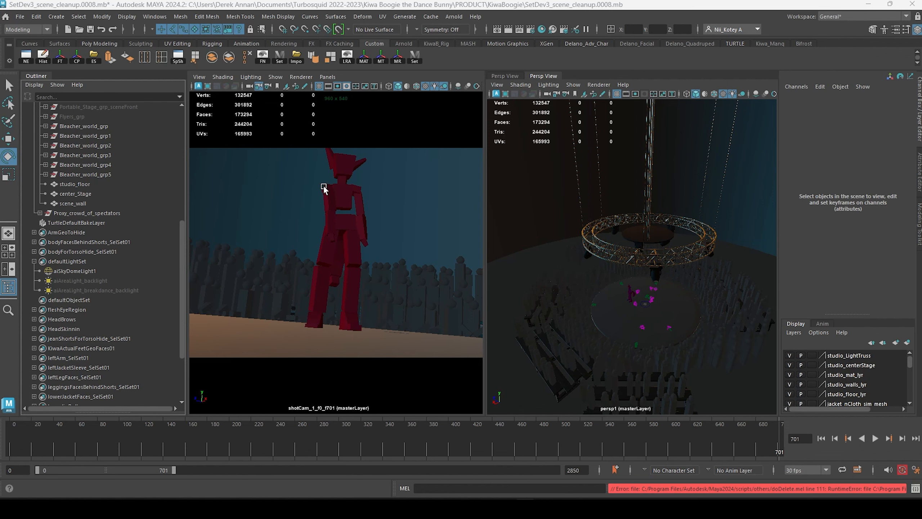
Unhide both hanging banner groups, both portable stage groups and the flyers group in the set, and hide them again.
scroll(98, 244, "up", 5)
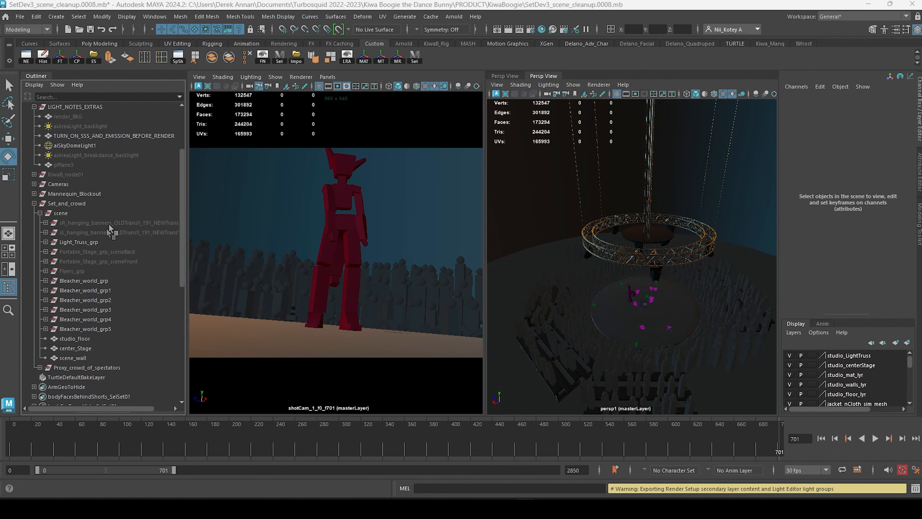
left_click(110, 222)
left_click(111, 233, "ctrl")
left_click(107, 251, "ctrl")
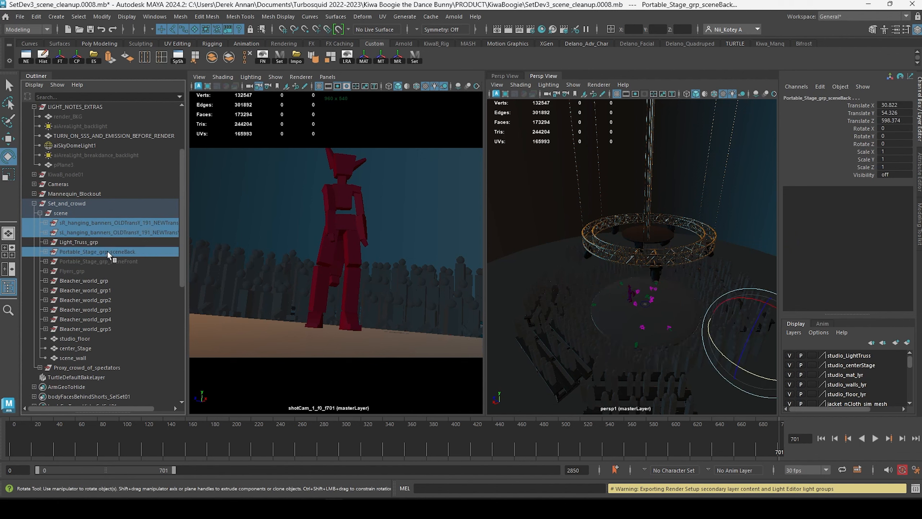
left_click(96, 262, "ctrl")
left_click(83, 271, "ctrl")
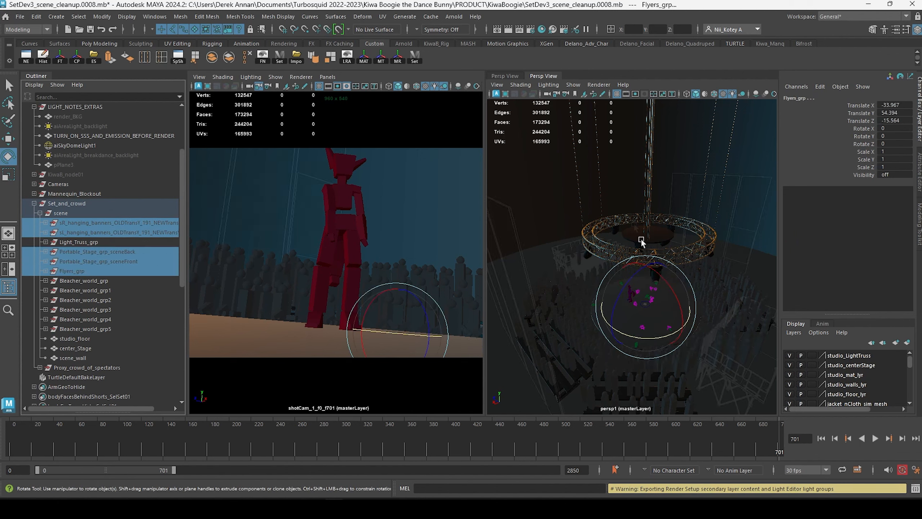
key("shift+h")
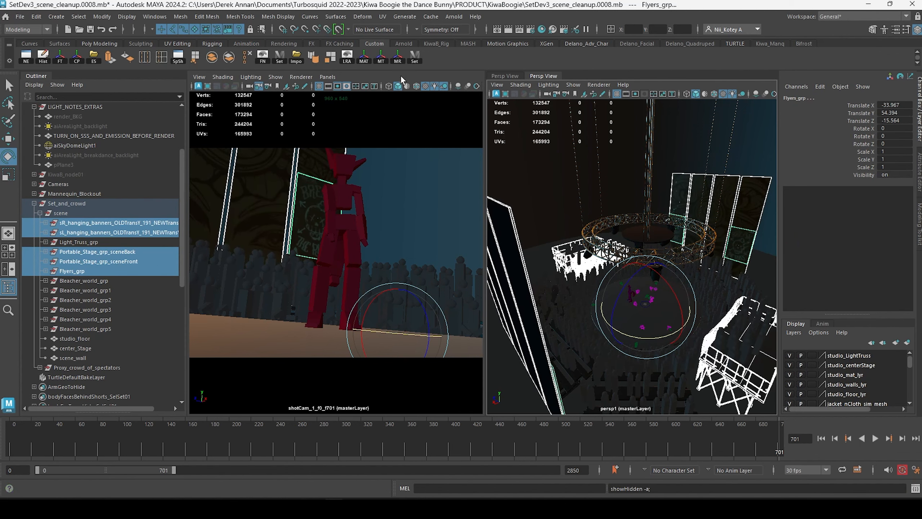
key("ctrl+h")
Check the Arnold renderer options in the Render Settings and close the window.
left_click(531, 30)
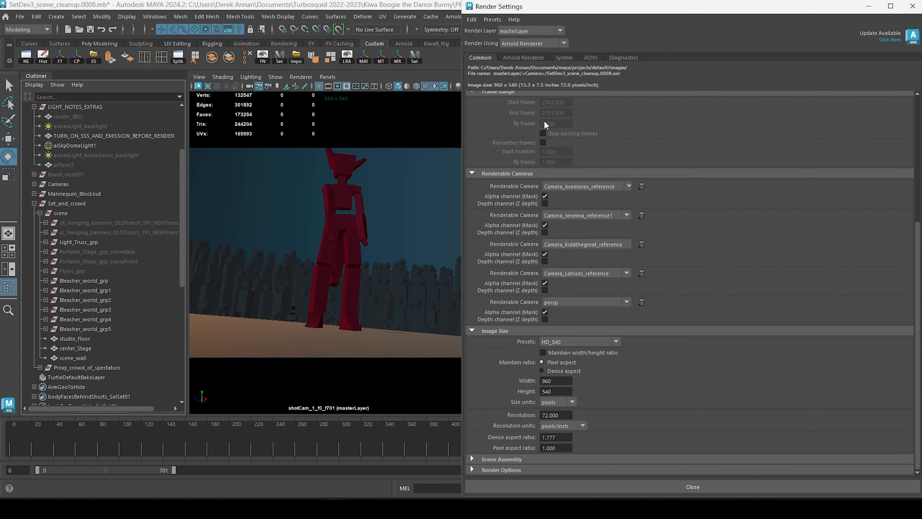
left_click(524, 58)
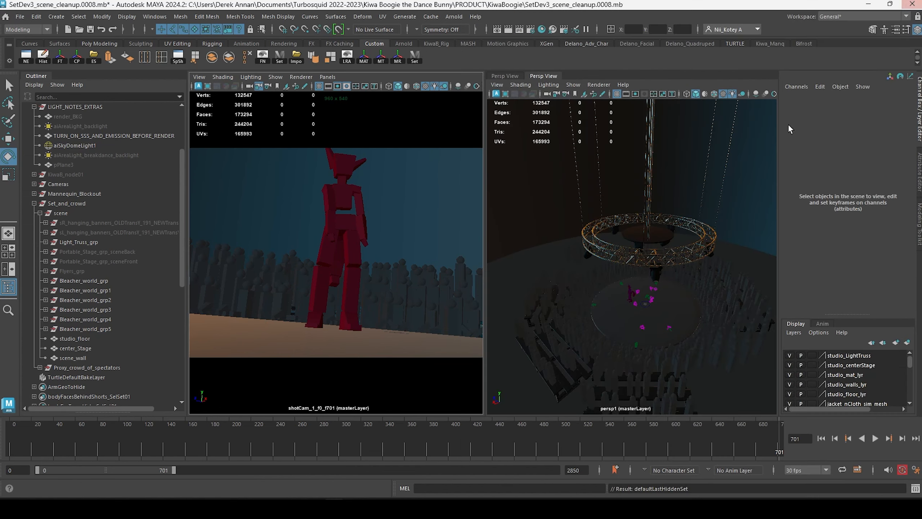
left_click(913, 7)
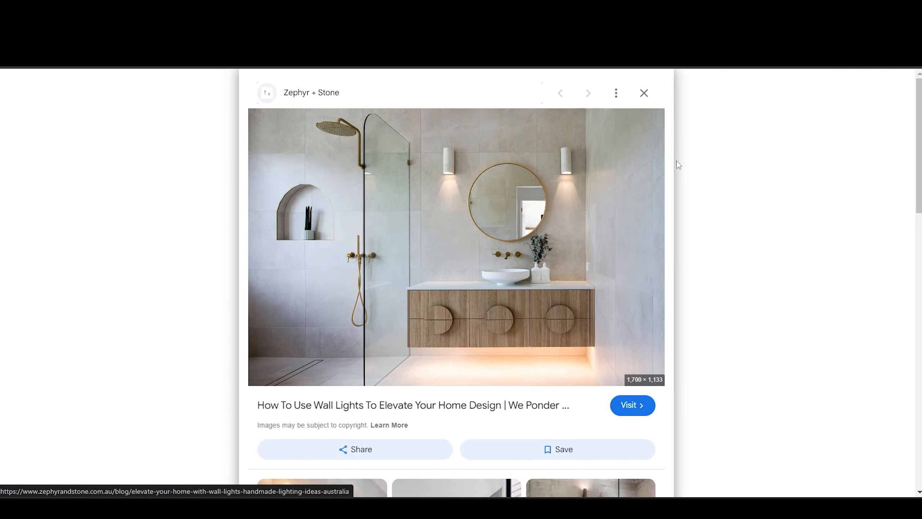
Examine the browser's reference photo of bathroom wall lights and return to Maya.
left_click(418, 179)
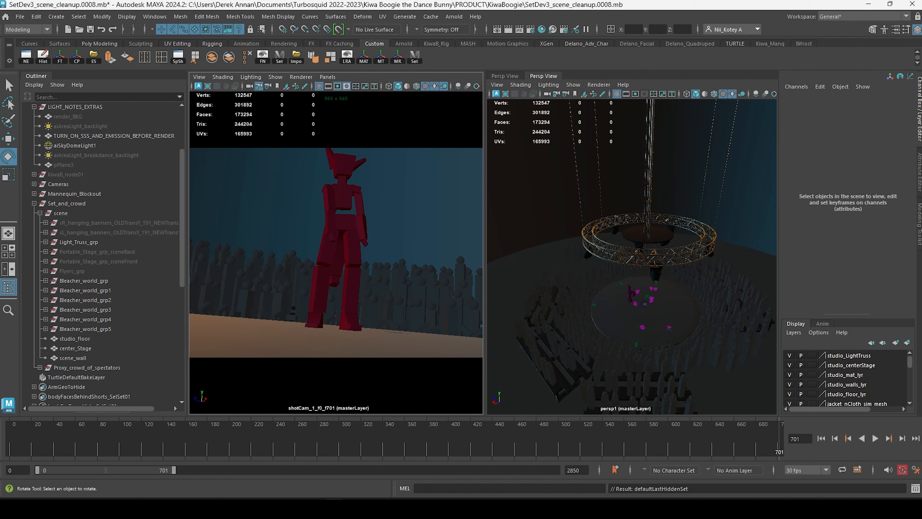
key("alt+Tab")
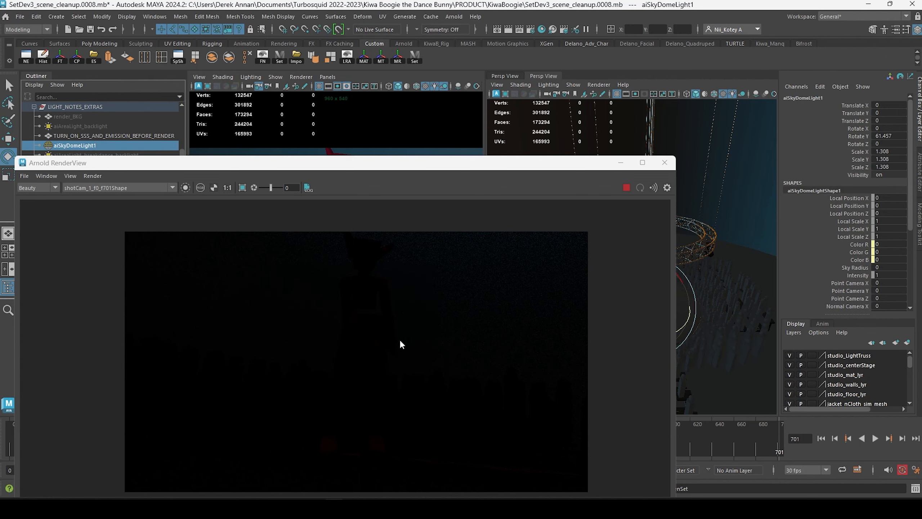
Set the exposure of aiSkyDomeLight1 to about -0.39 against the live Arnold render, and stop and minimize the render view.
left_click_drag(500, 163, 494, 127)
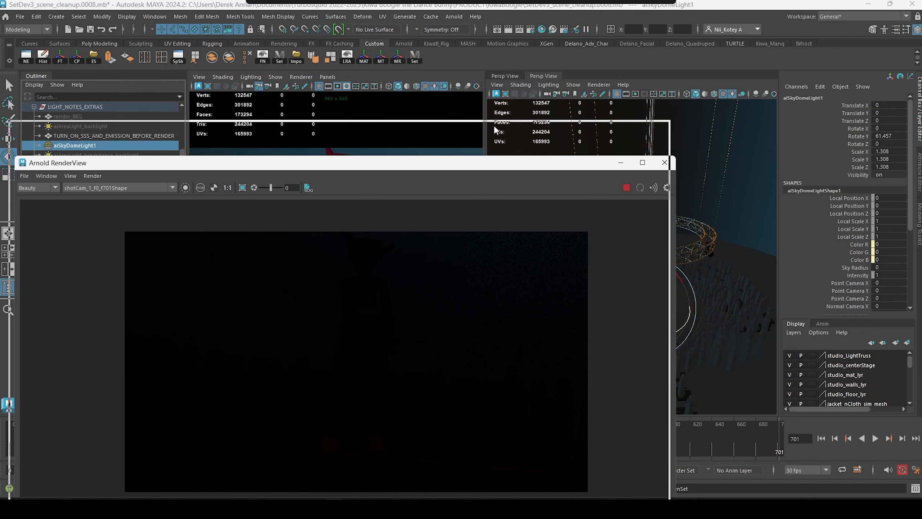
left_click(919, 184)
left_click_drag(840, 273, 862, 273)
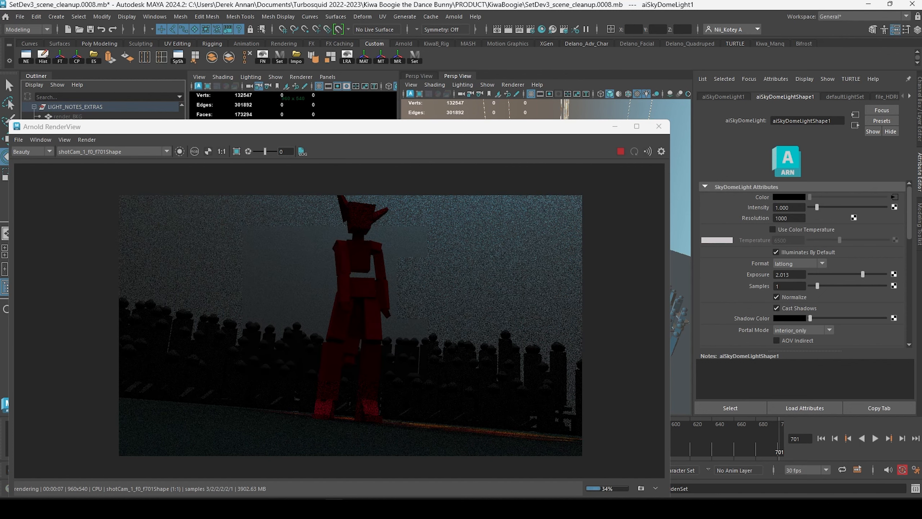
left_click(848, 274)
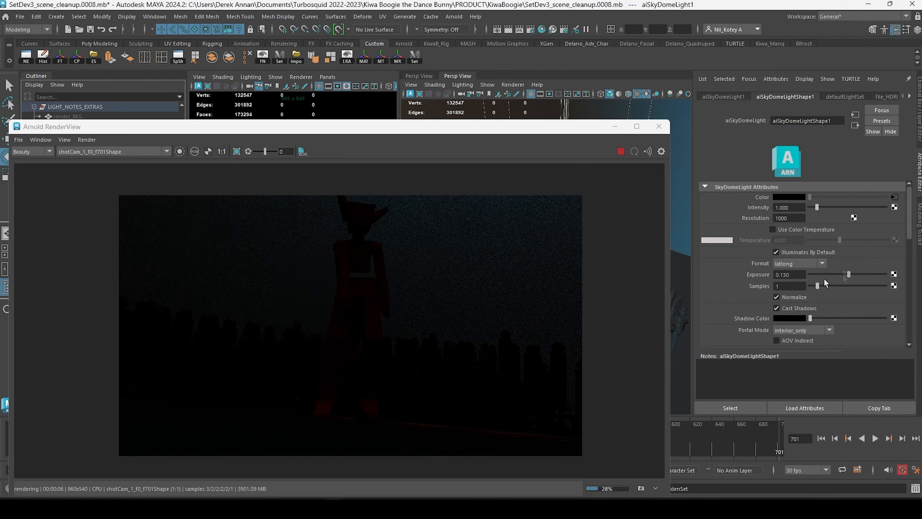
left_click(844, 275)
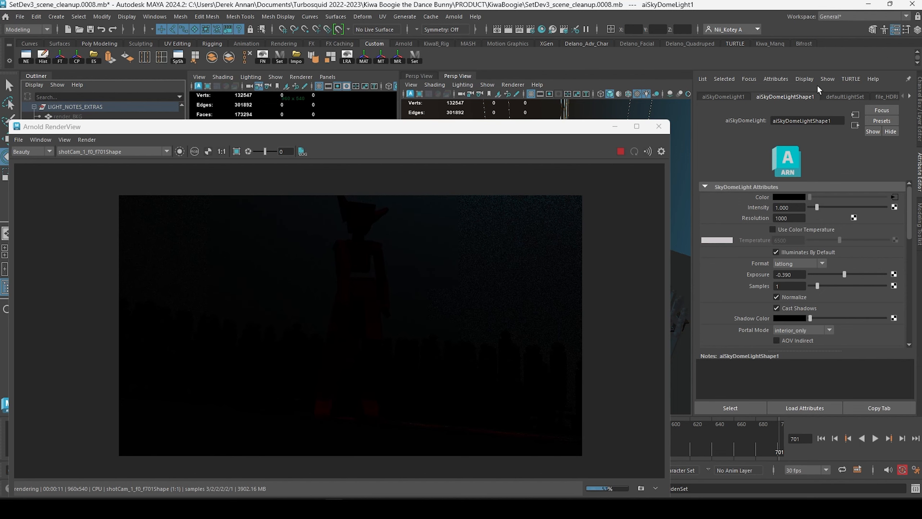
left_click(620, 151)
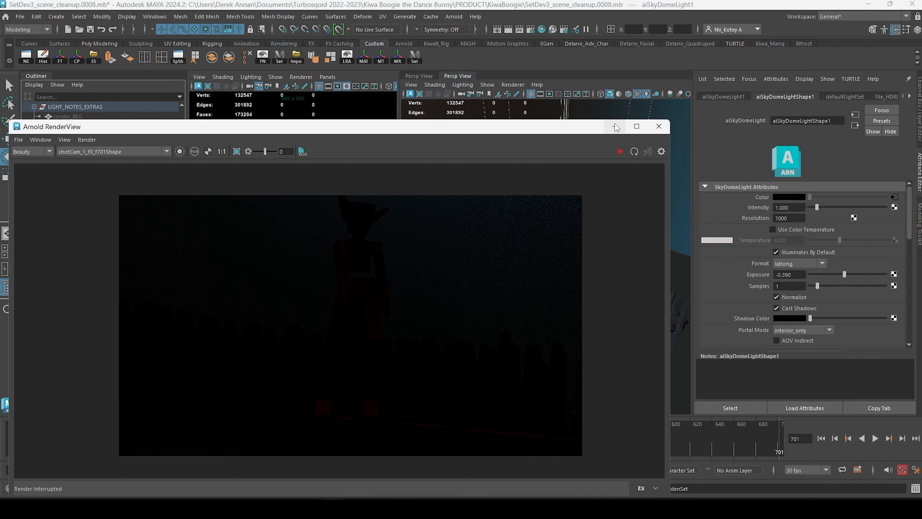
left_click(617, 128)
Create a polygon pipe at the scene origin and frame it in the perspective view.
left_click_drag(512, 296, 519, 266, "alt")
right_click_drag(519, 266, 539, 292, "alt")
middle_click_drag(539, 293, 523, 264, "alt")
right_click_drag(523, 264, 522, 252, "alt")
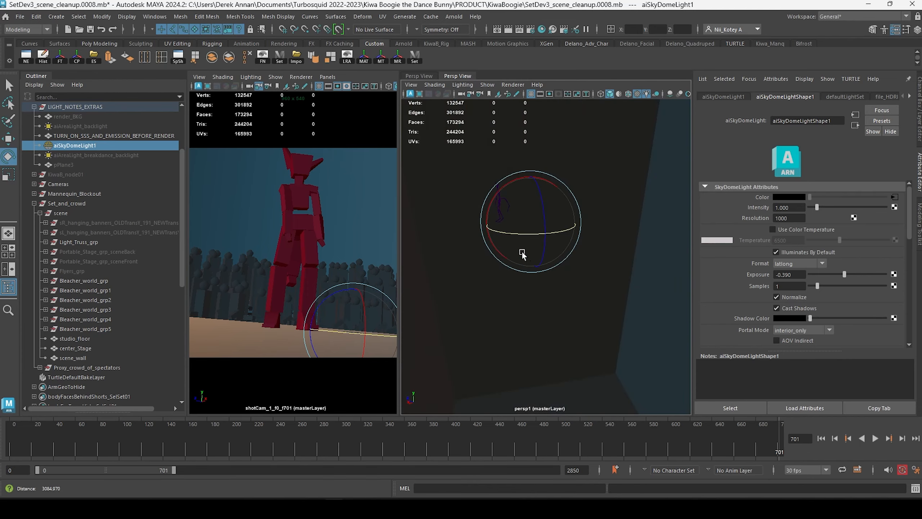
middle_click_drag(522, 252, 516, 205, "alt")
right_click_drag(516, 205, 532, 238, "alt")
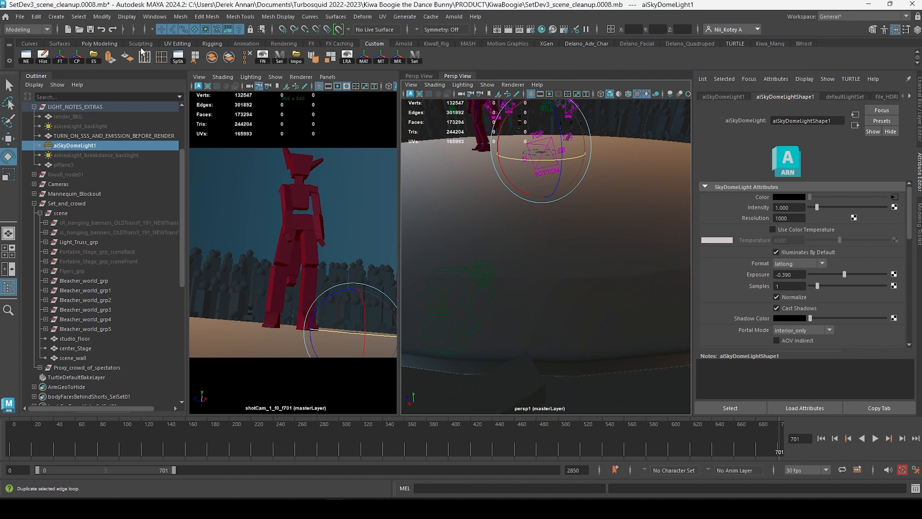
left_click(55, 17)
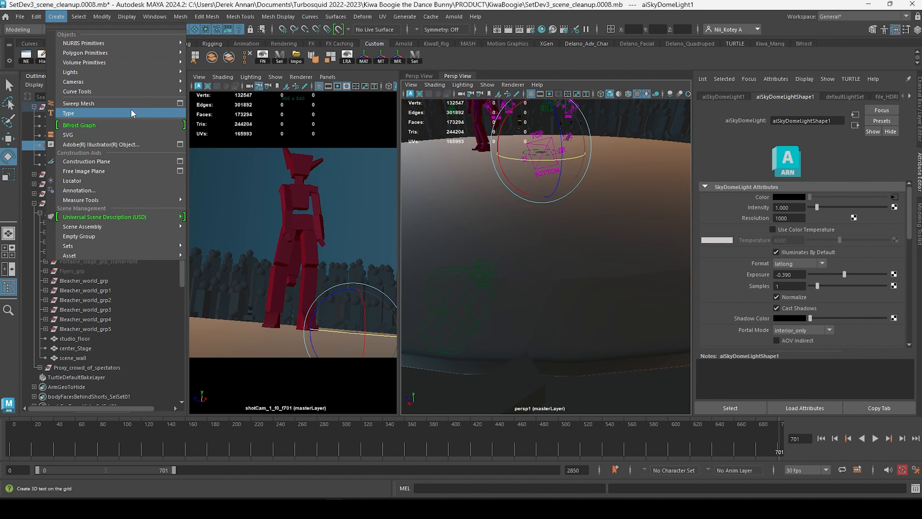
mouse_move(141, 73)
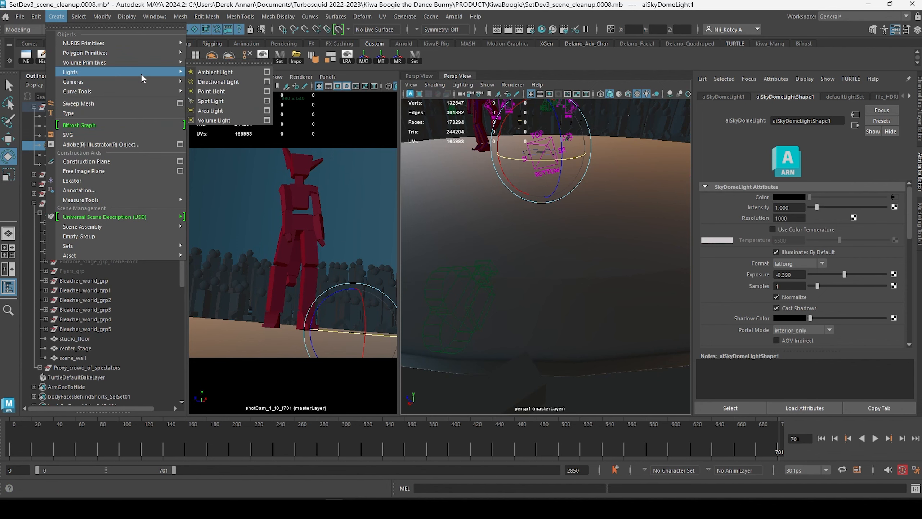
mouse_move(136, 54)
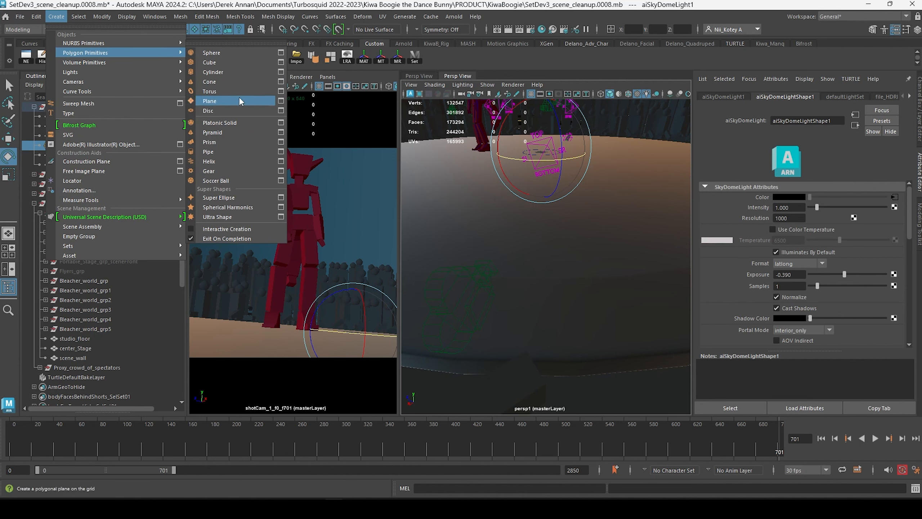
left_click(234, 152)
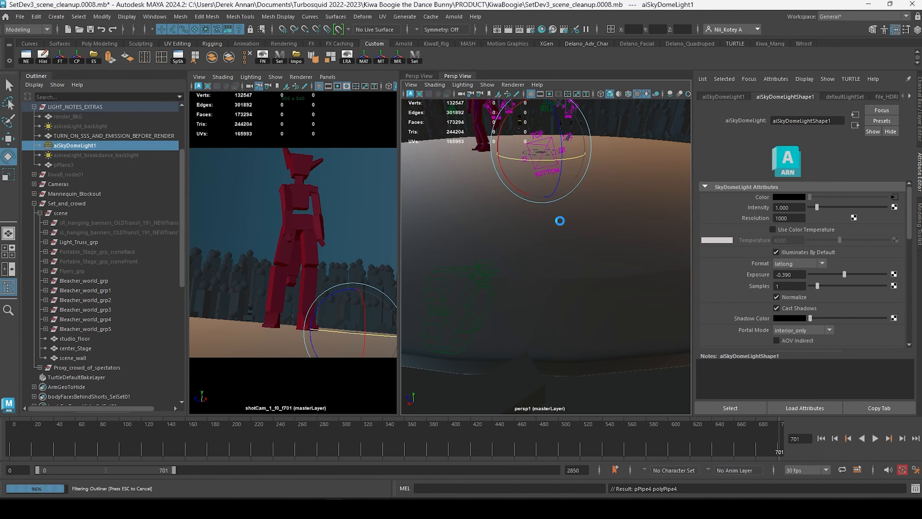
key("f")
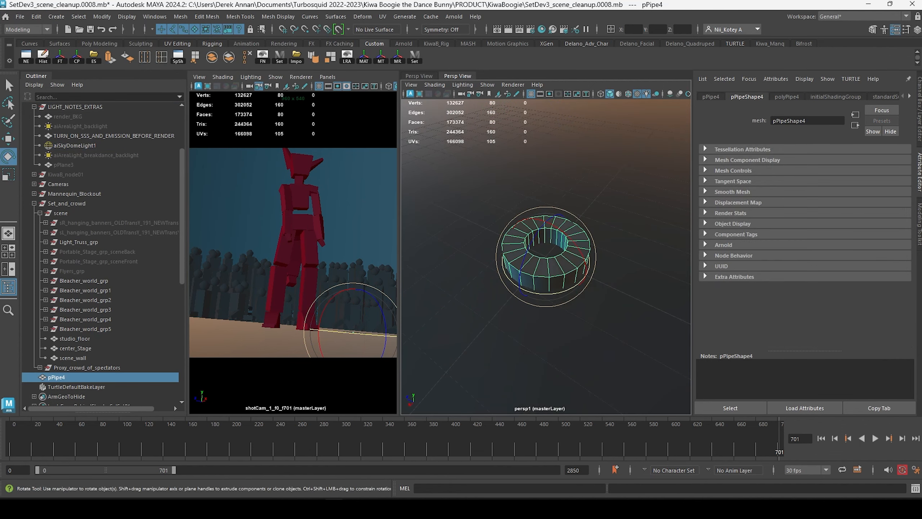
Set the thickness of the new pipe to 0.15.
left_click(916, 105)
left_click(808, 206)
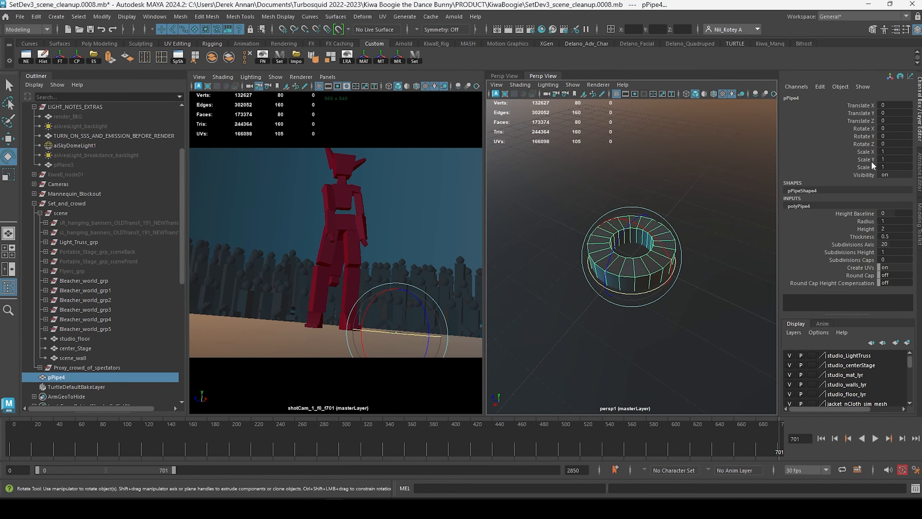
left_click(867, 236)
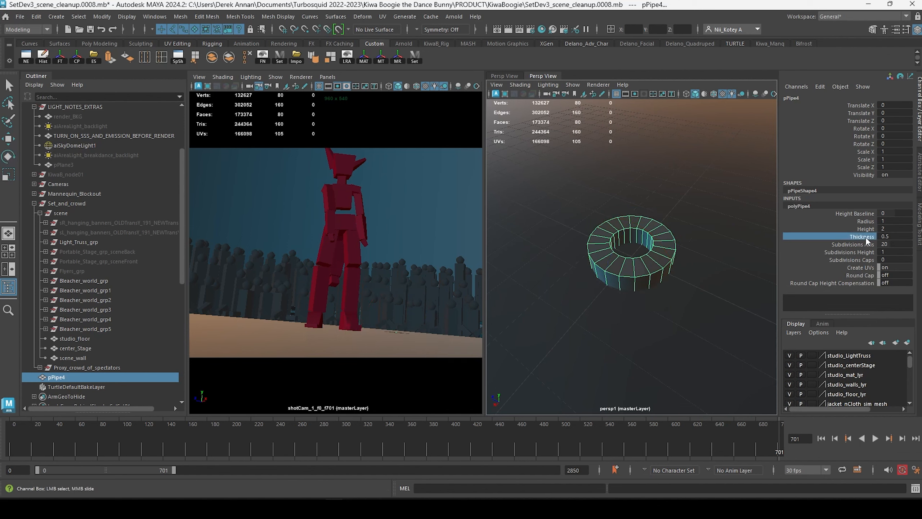
middle_click_drag(692, 263, 673, 260)
Raise the pipe to about 3.88 in Y and stretch it vertically to a Y scale of about 2.2.
scroll(672, 263, "down", 3)
left_click_drag(672, 263, 634, 115, "alt")
key("w")
key("r")
Create a polygon cylinder and move it up to about 5.91 in Y, at the pipe's upper end.
left_click(61, 17)
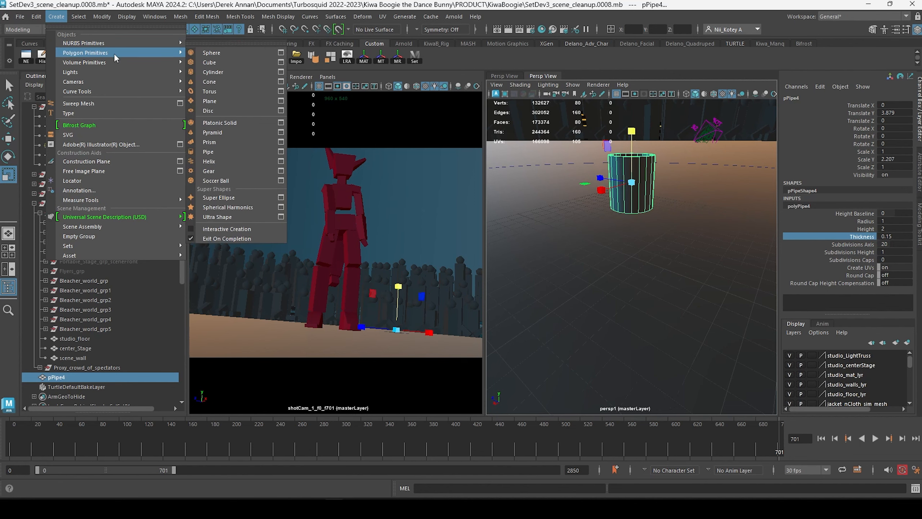
left_click(242, 72)
key("w")
left_click_drag(628, 186, 628, 82)
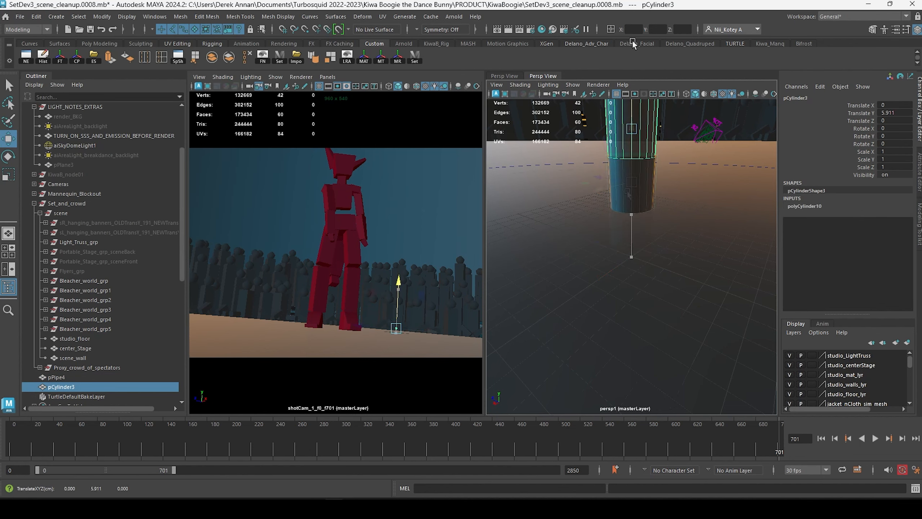
Flatten the cylinder to a Y scale of 0.09 and lower it to about 5.07 in Y as a lid on the pipe.
key("f")
key("r")
left_click_drag(629, 168, 633, 217)
key("w")
key("f")
left_click_drag(640, 253, 632, 213, "alt")
Rename the pipe object to wallLight_main.
left_click(611, 312)
scroll(638, 338, "down", 5)
left_click_drag(639, 338, 658, 319, "alt")
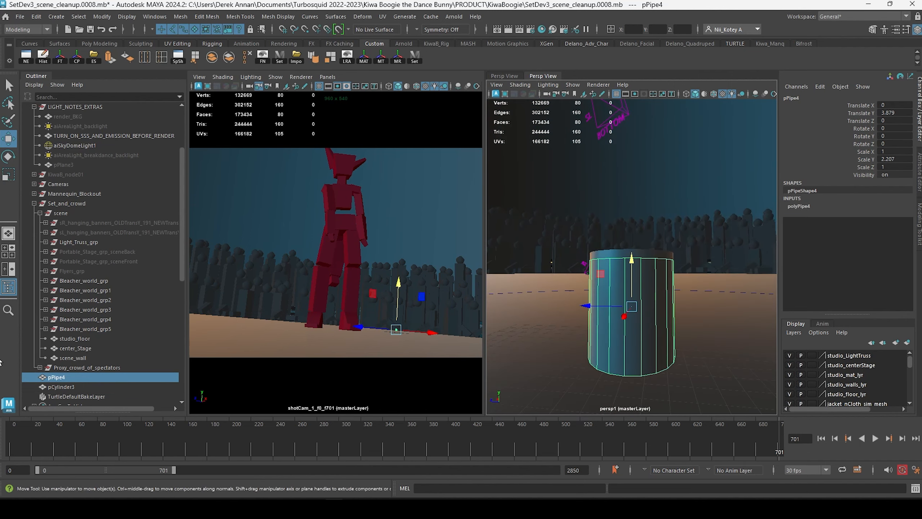
double_click(62, 378)
type("wall")
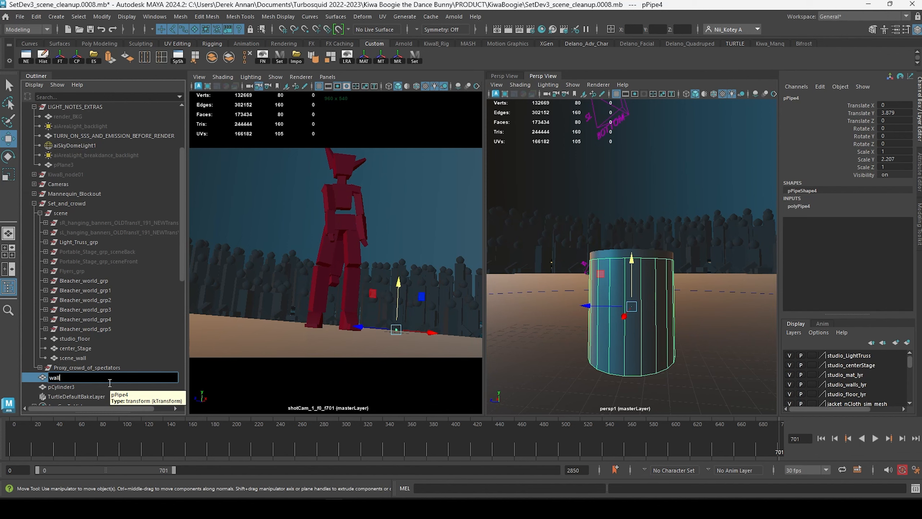
type("Light_main")
key("Return")
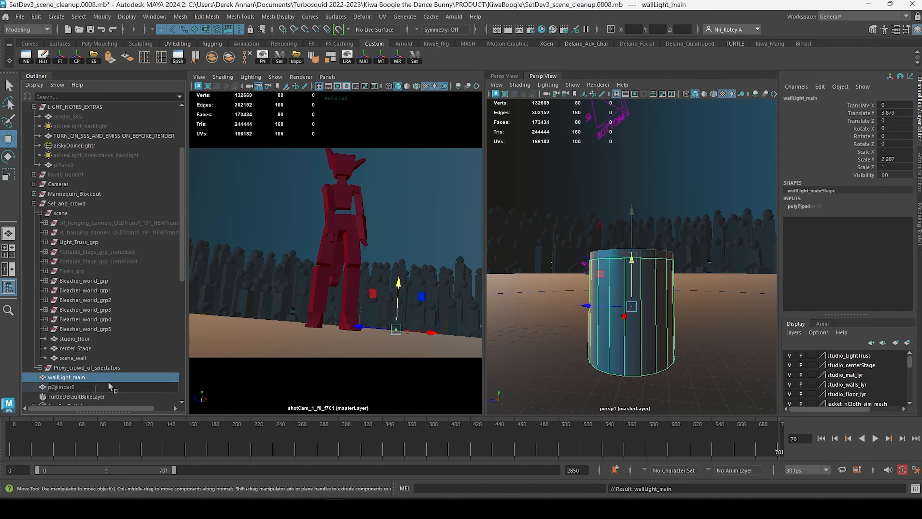
Rename the flattened cylinder to wallLight_cap.
double_click(95, 387)
type("wallLight_cap")
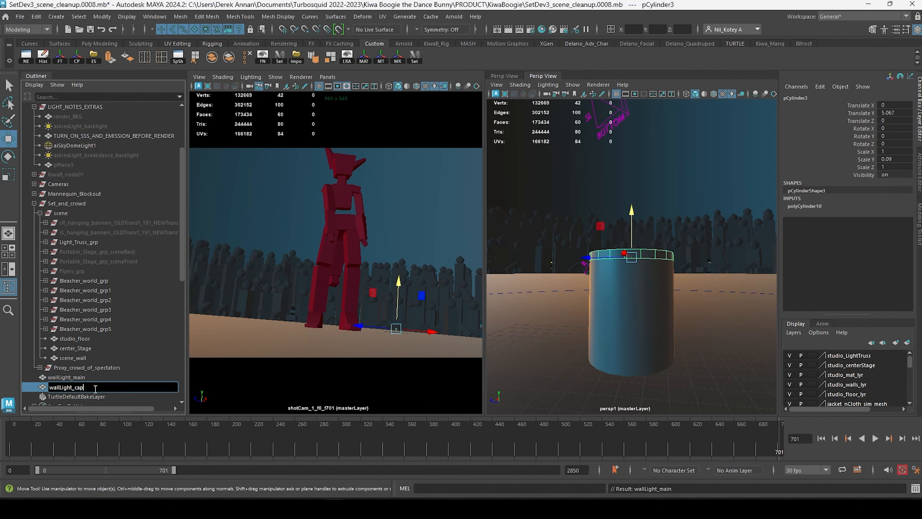
key("Return")
left_click_drag(508, 398, 598, 370, "alt")
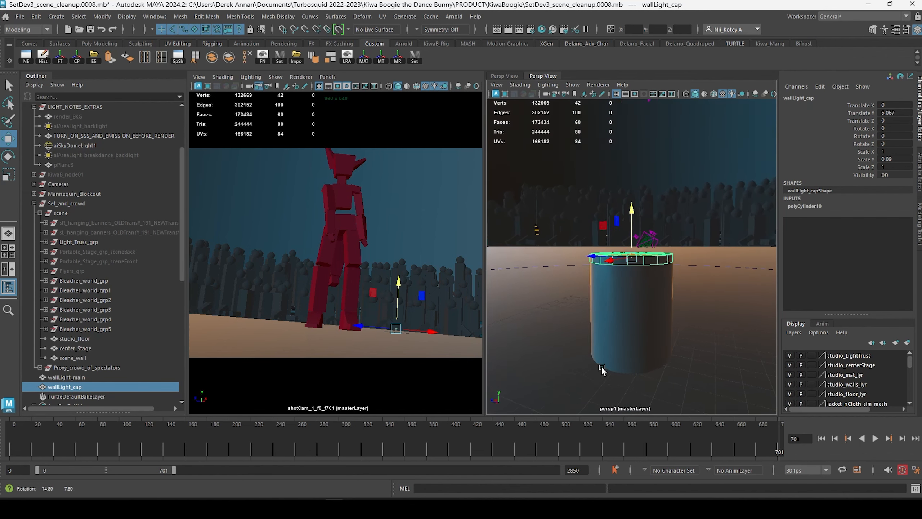
Combine wallLight_main and wallLight_cap into one mesh and clean it up by deleting its history and freezing its transformations.
left_click(71, 369)
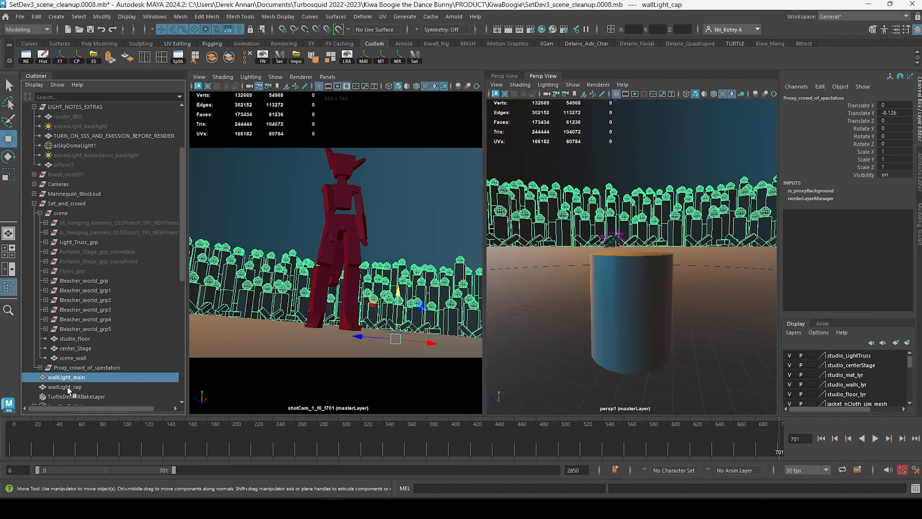
left_click(69, 387)
left_click(76, 378)
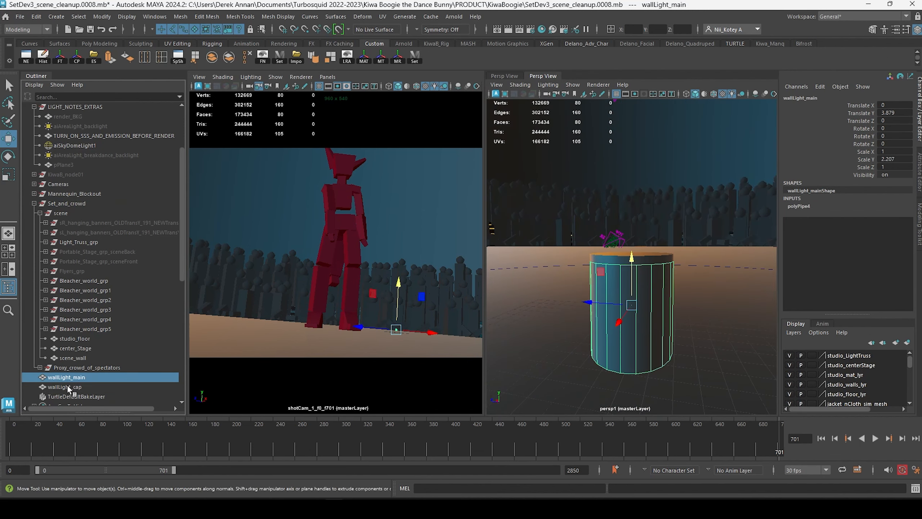
left_click(69, 388, "ctrl")
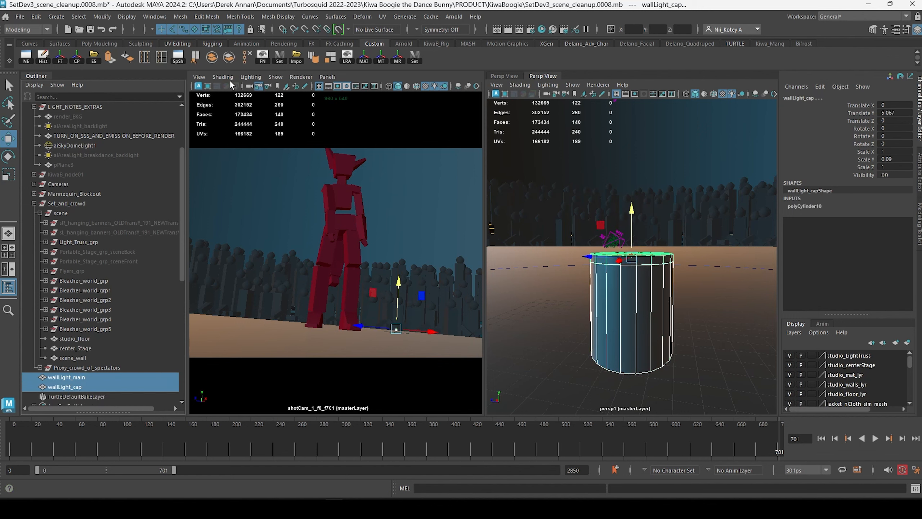
left_click(180, 16)
left_click(206, 54)
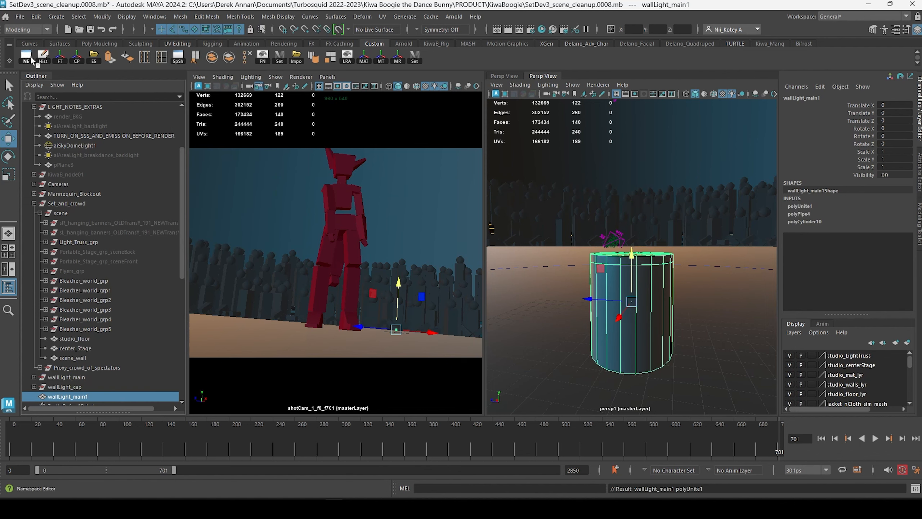
left_click(59, 59)
left_click(59, 60)
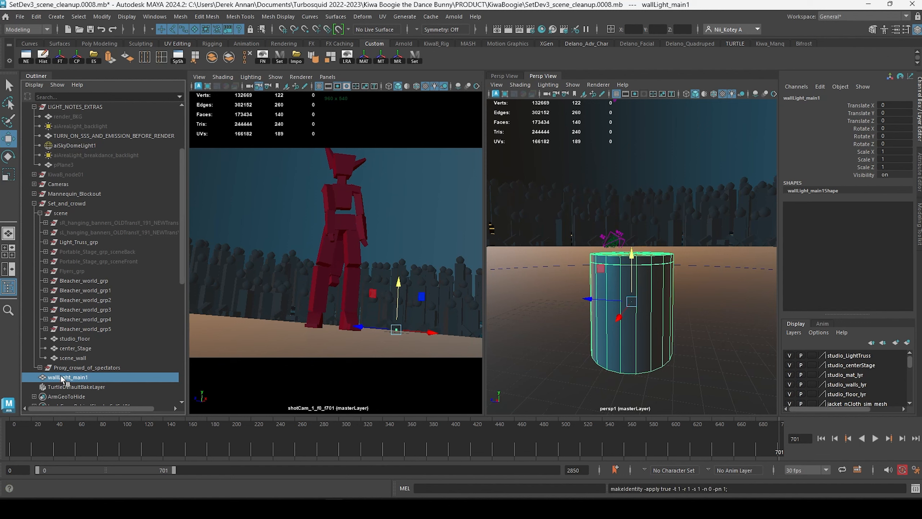
Rename the combined light mesh to wall_Light_main01.
double_click(73, 378)
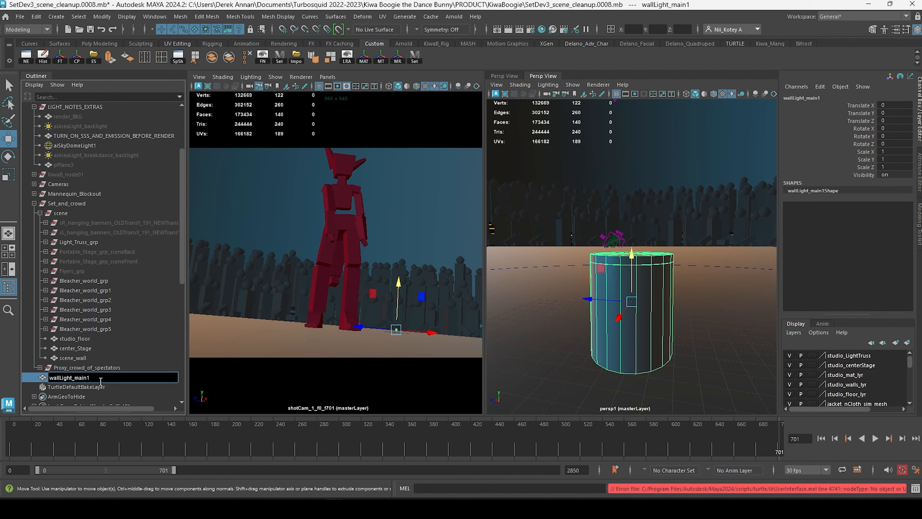
type("01")
key("Return")
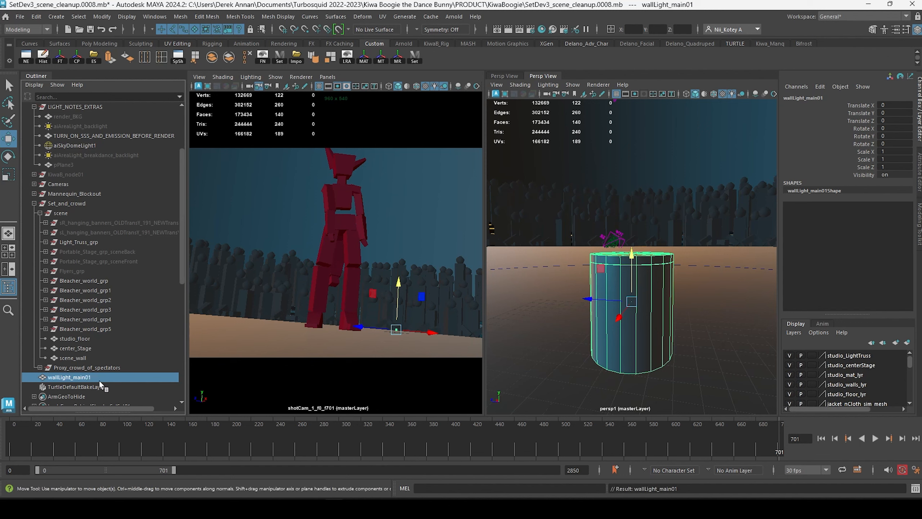
double_click(60, 379)
left_click(61, 379)
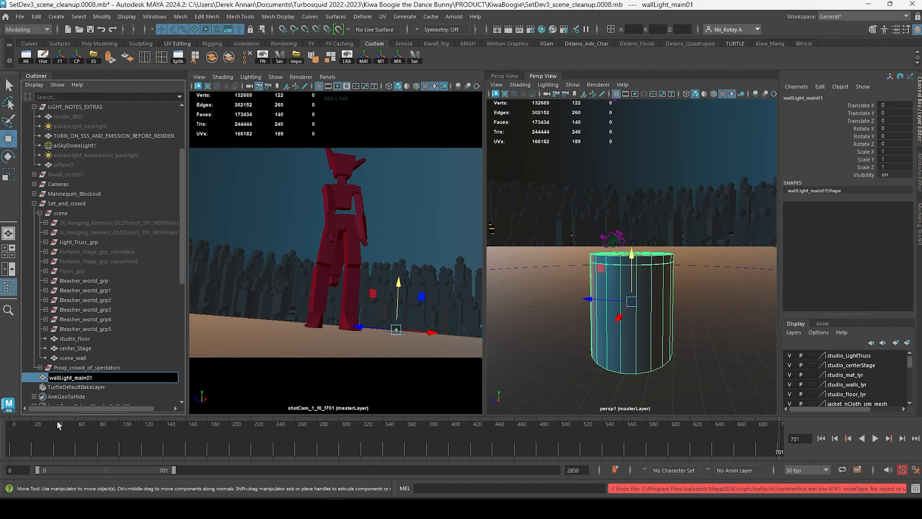
type("_")
key("Return")
Scale the light fixture uniformly to about 48.9 and raise it to about 445.8 in Y, just below the ceiling truss.
scroll(640, 285, "up", 5)
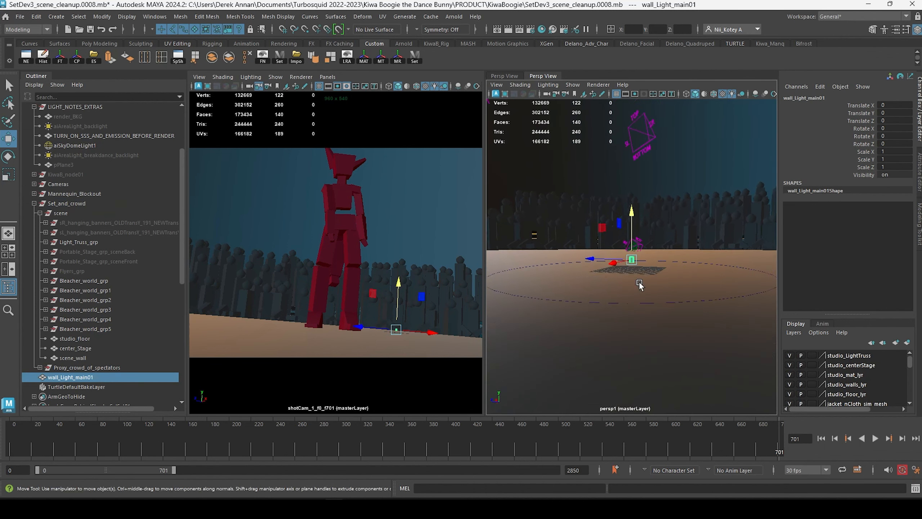
left_click_drag(640, 285, 617, 283, "alt")
scroll(631, 268, "down", 6)
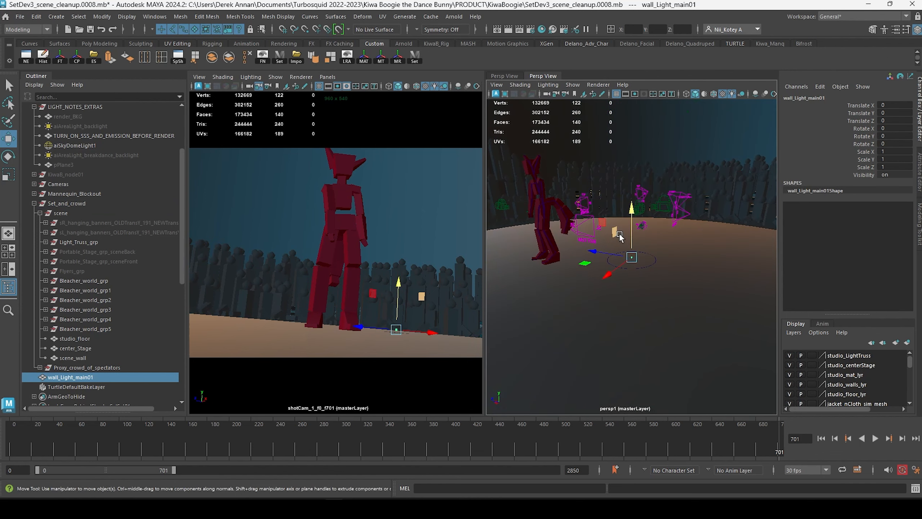
left_click_drag(632, 209, 632, 165)
key("r")
left_click_drag(632, 214, 650, 236)
scroll(657, 213, "down", 8)
scroll(639, 255, "up", 5)
key("w")
key("r")
key("w")
left_click_drag(650, 236, 596, 225, "alt")
scroll(613, 243, "up", 6)
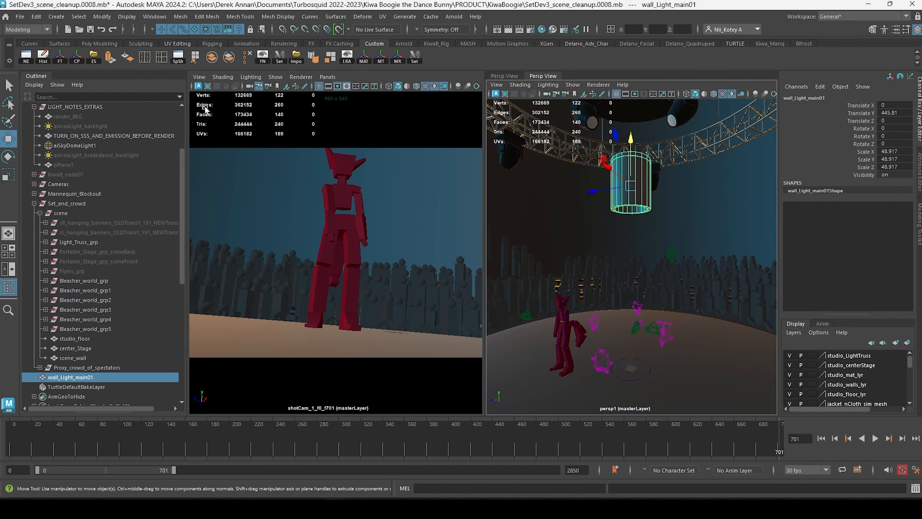
Create an Arnold Light Portal at the scene origin and select it for moving.
left_click(454, 16)
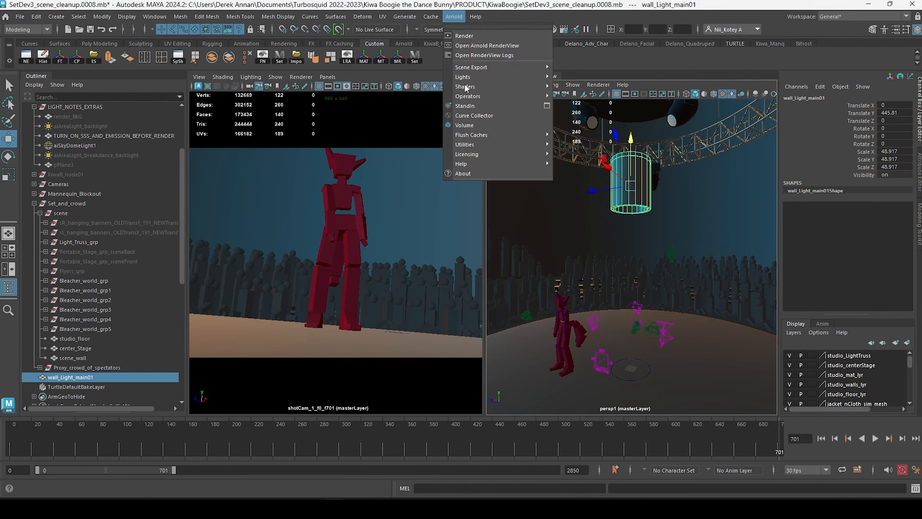
mouse_move(468, 77)
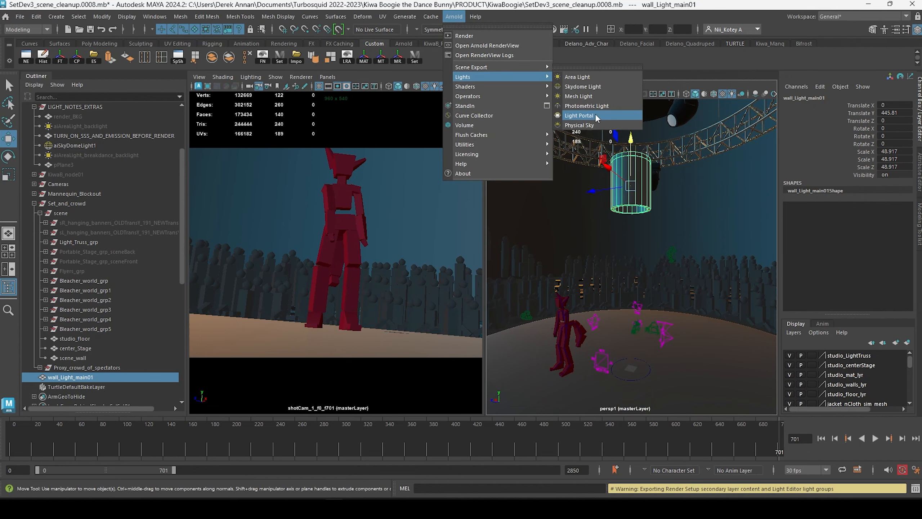
left_click(596, 116)
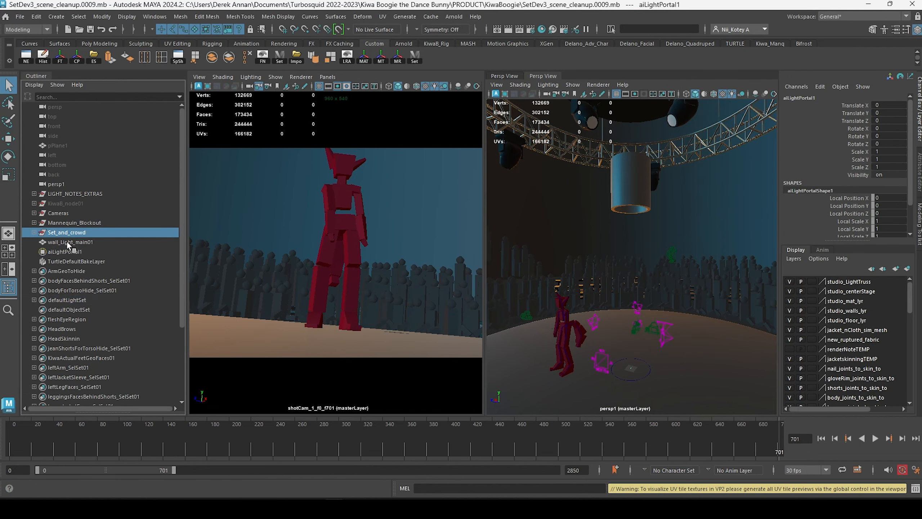
left_click(65, 251)
mouse_move(621, 296)
middle_mouse_down("alt")
mouse_move(683, 293)
mouse_move(620, 282)
middle_mouse_up("alt")
scroll(630, 286, "down", 5)
key("w")
left_click_drag(633, 285, 604, 200, "alt")
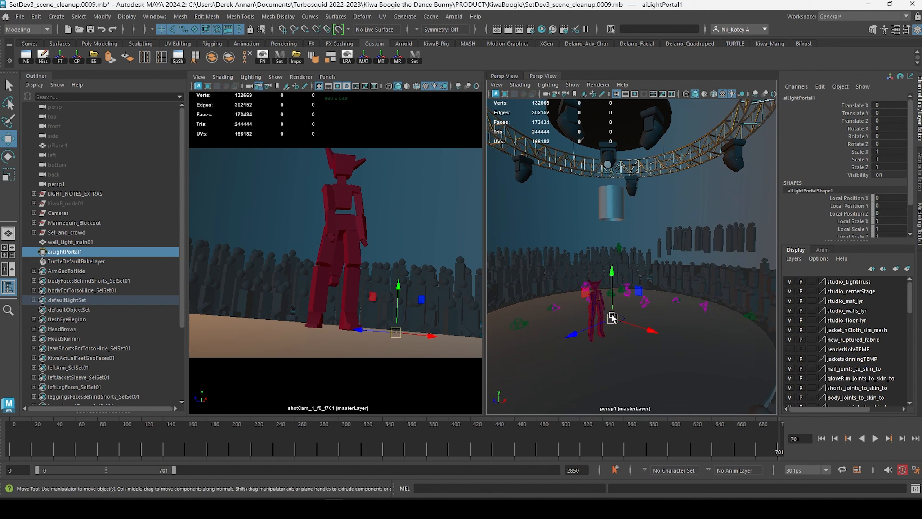
Point-constrain the light portal to wall_Light_main01 on all axes without maintaining offset.
left_click(65, 242)
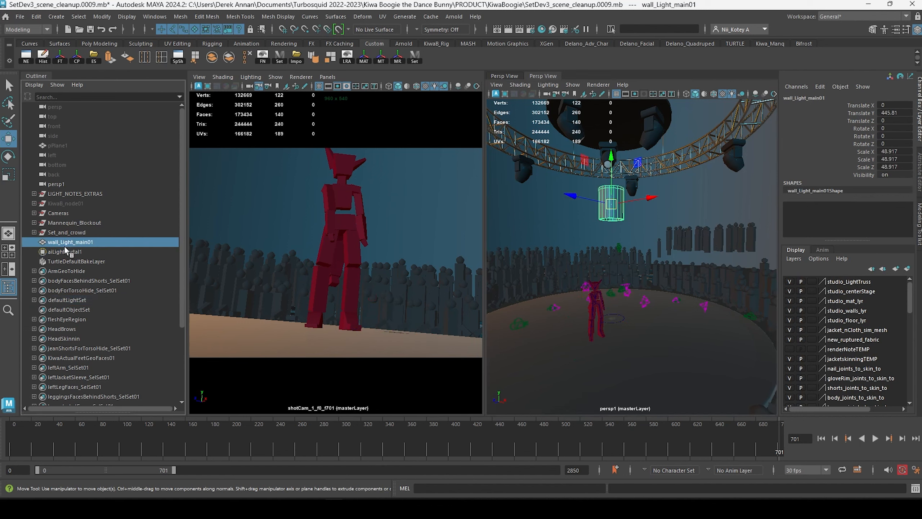
left_click(67, 252, "ctrl")
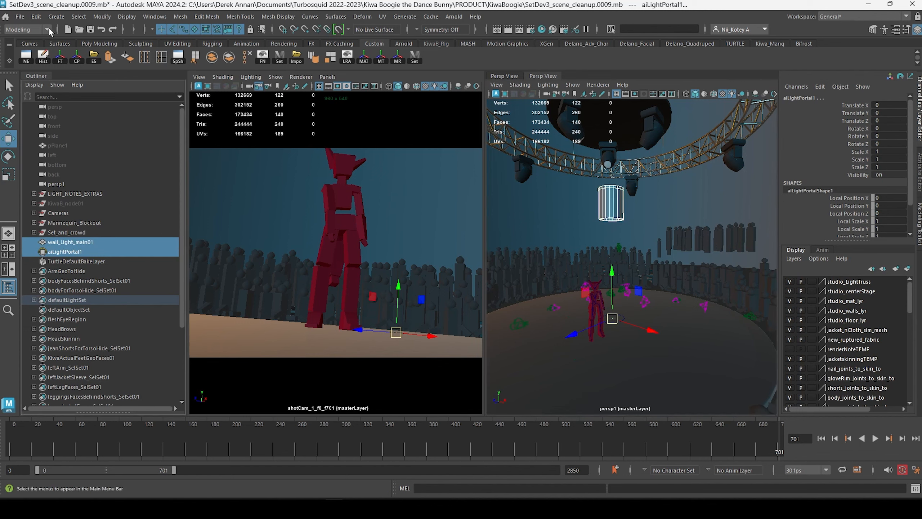
key("F4")
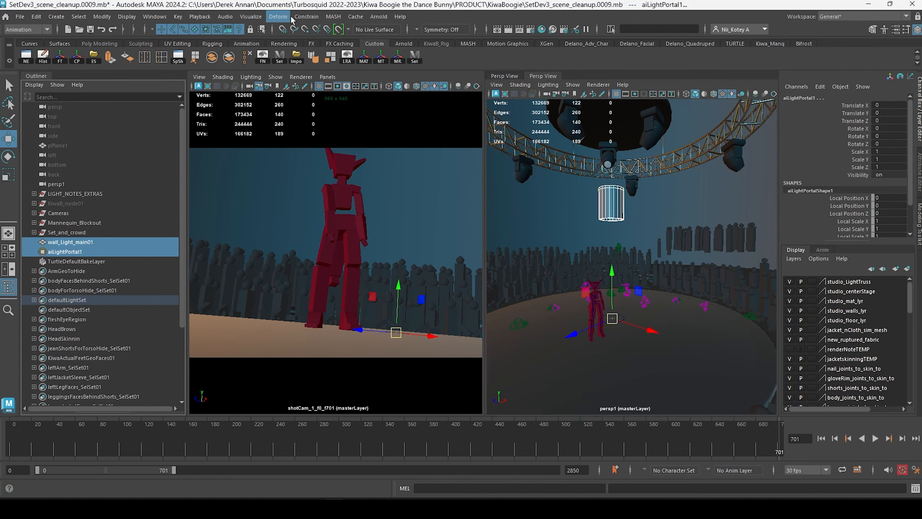
left_click(306, 16)
left_click(399, 53)
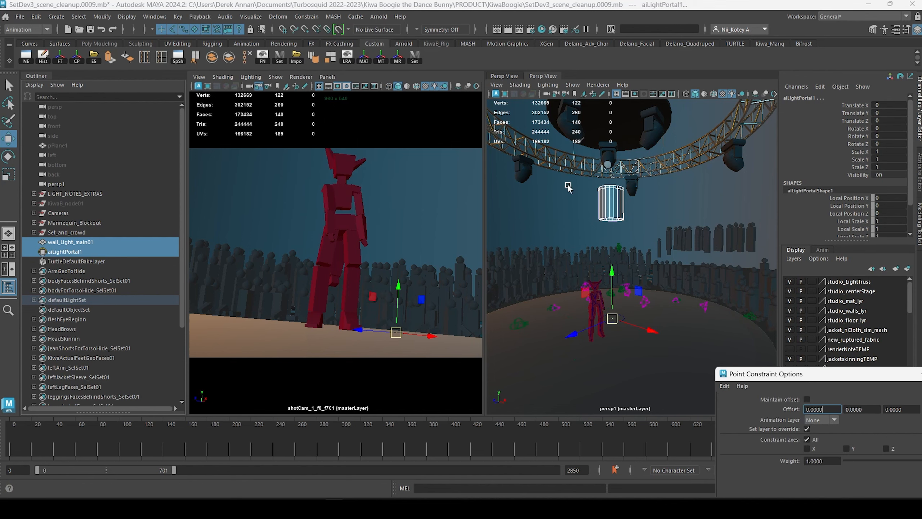
left_click_drag(824, 375, 321, 75)
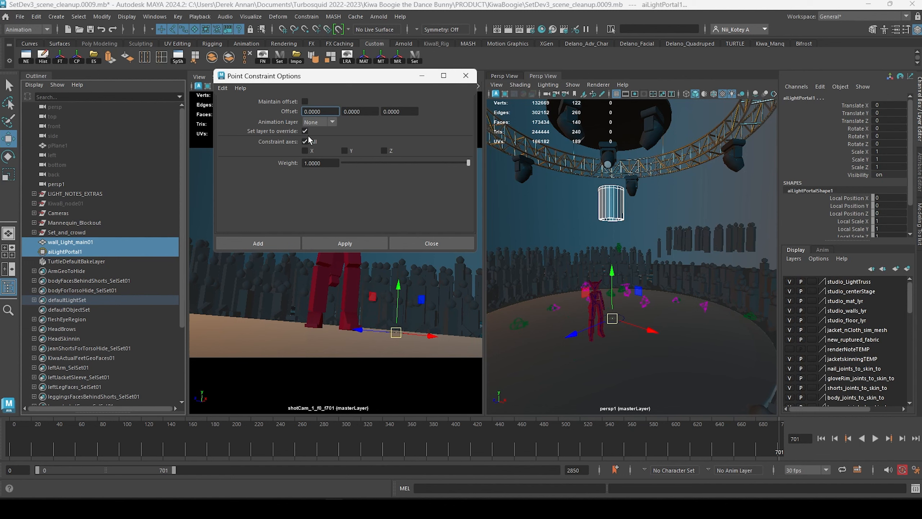
left_click(348, 243)
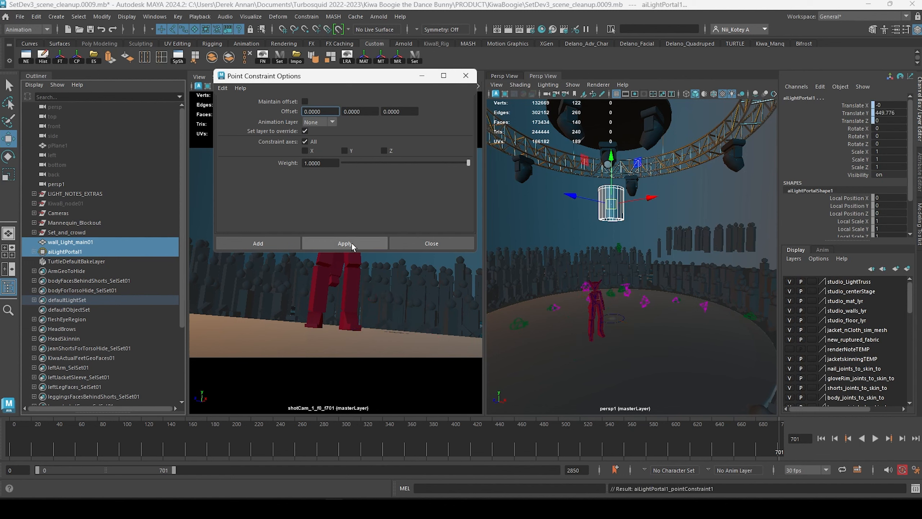
Delete the point constraint from the light portal.
left_click(67, 253)
left_click(34, 251)
left_click(65, 262)
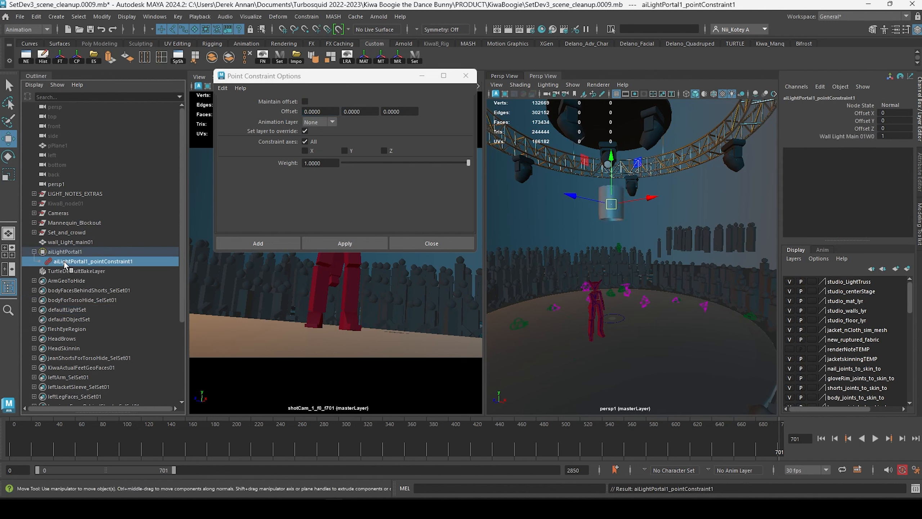
key("Delete")
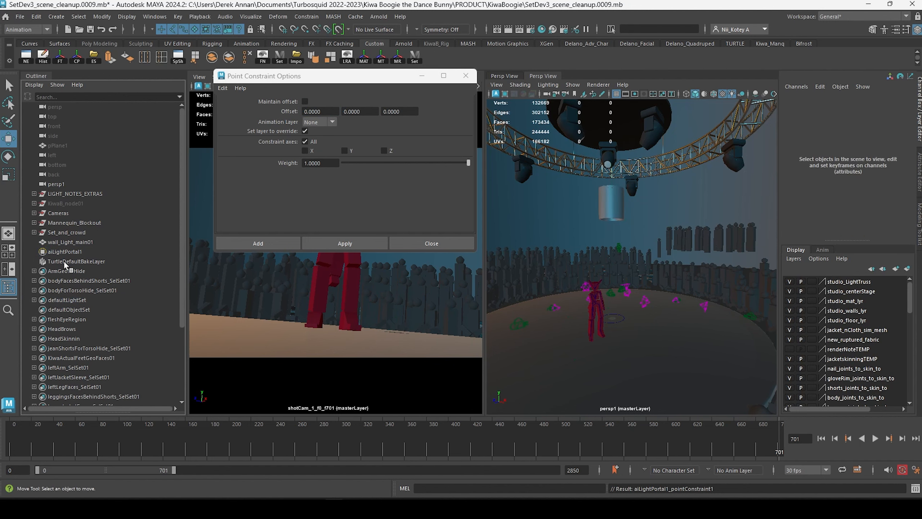
Scale the light portal uniformly to about 20.8 and lower it to about 387.9 in Y, at the fixture's open end.
left_click(62, 254)
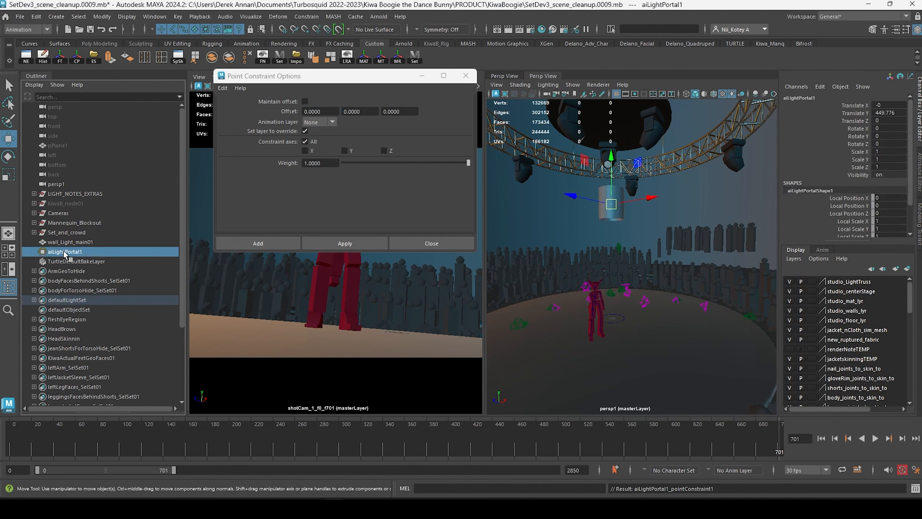
left_click(101, 16)
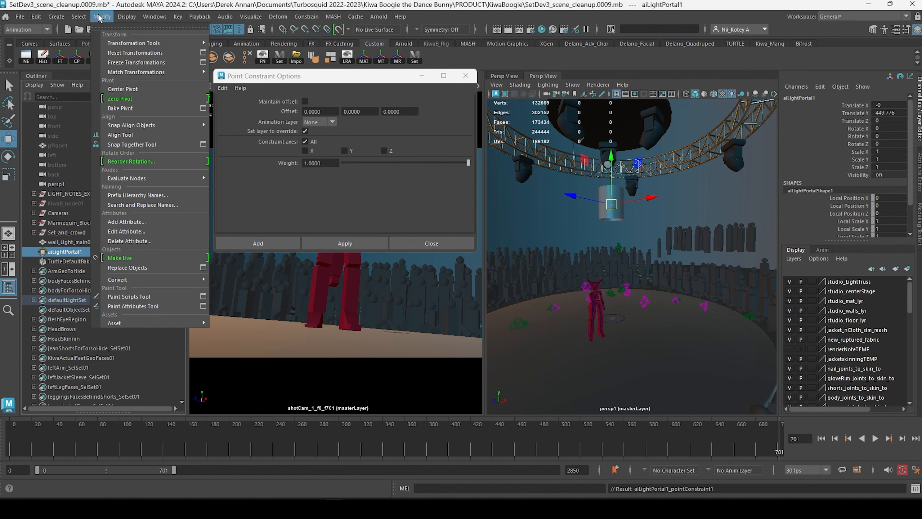
left_click(60, 252)
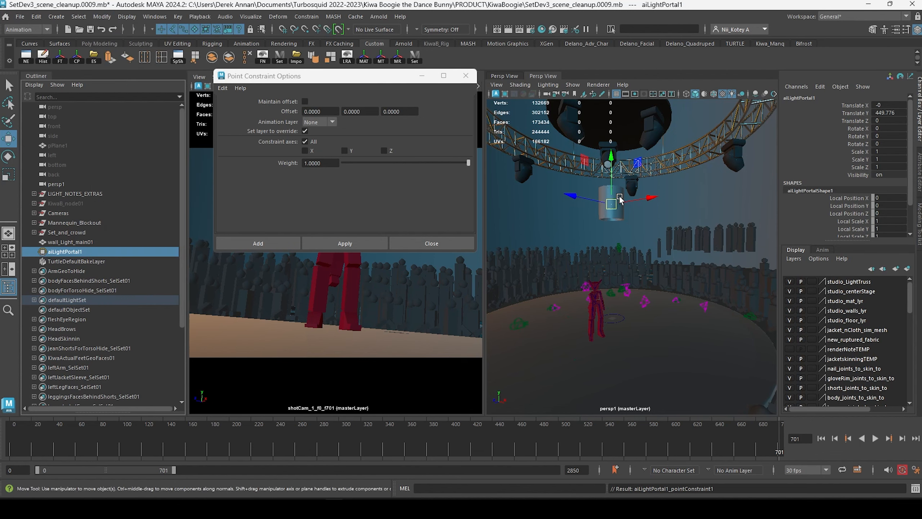
mouse_move(615, 217)
left_mouse_down("alt")
mouse_move(617, 226)
mouse_move(619, 210)
left_mouse_up("alt")
key("r")
key("w")
left_click_drag(610, 160, 610, 178)
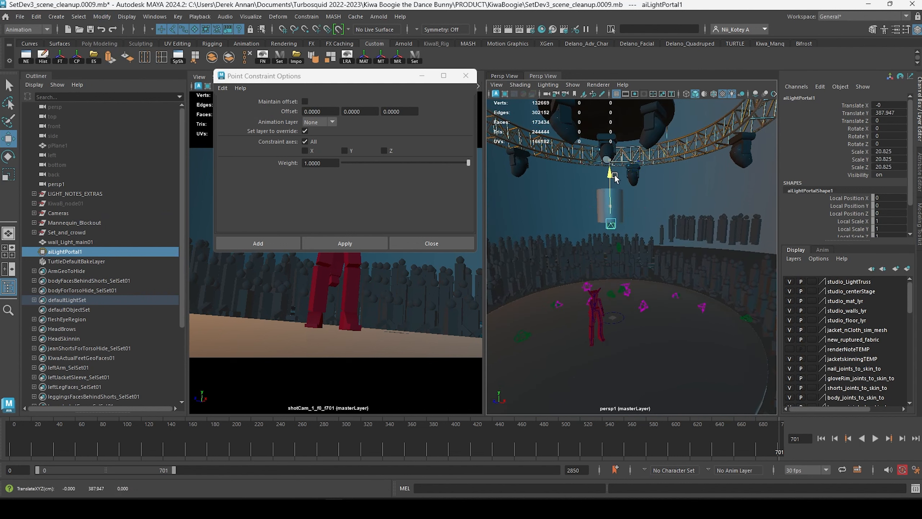
Set the light portal's X rotation to -90 so that it lies flat across the fixture's opening.
key("f")
scroll(647, 232, "down", 5)
left_click_drag(647, 231, 747, 171, "alt")
key("e")
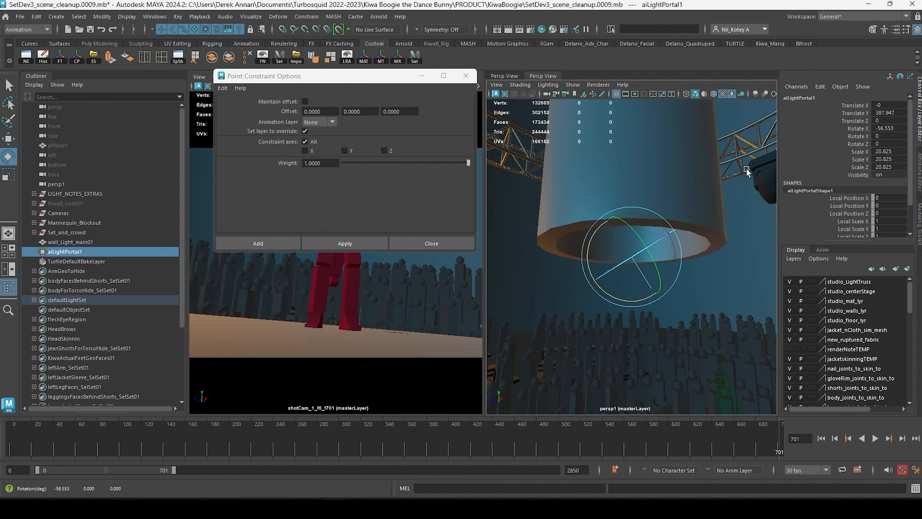
double_click(887, 130)
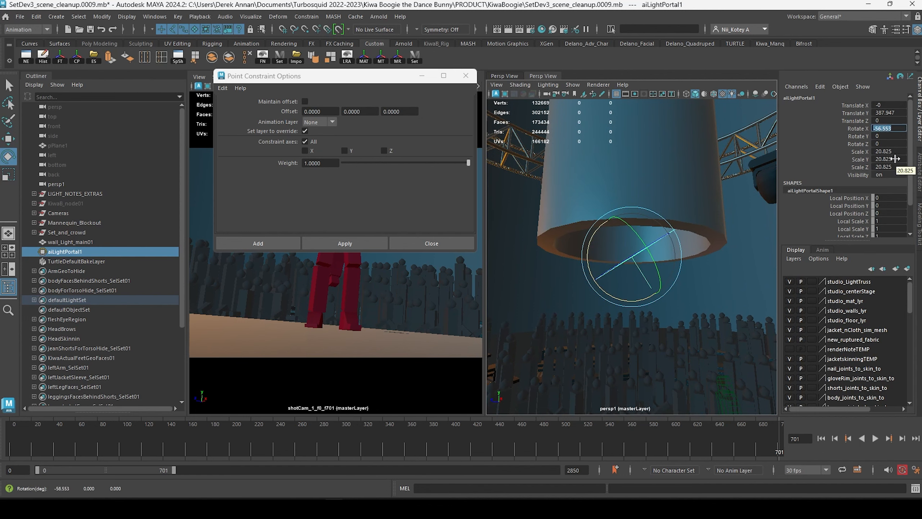
type("-90")
key("Return")
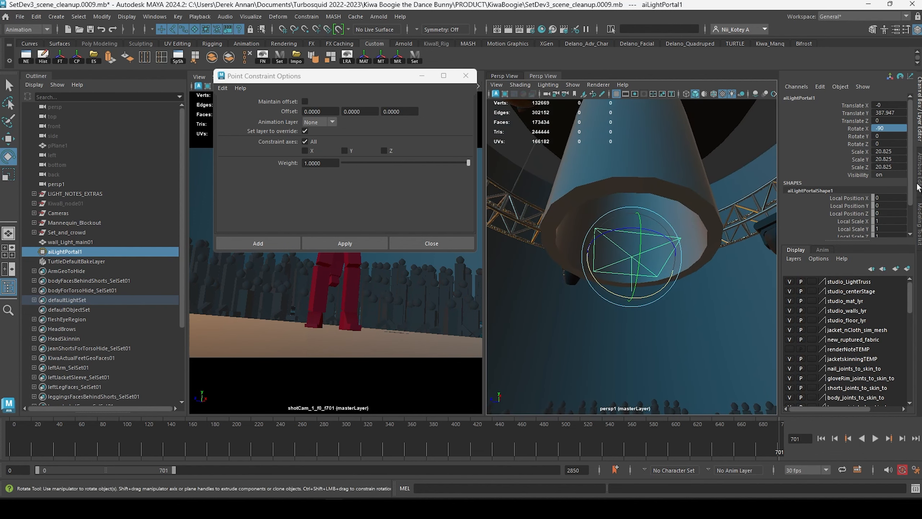
Examine the light portal's shape, transform and light-set attributes for any light output settings.
left_click(919, 185)
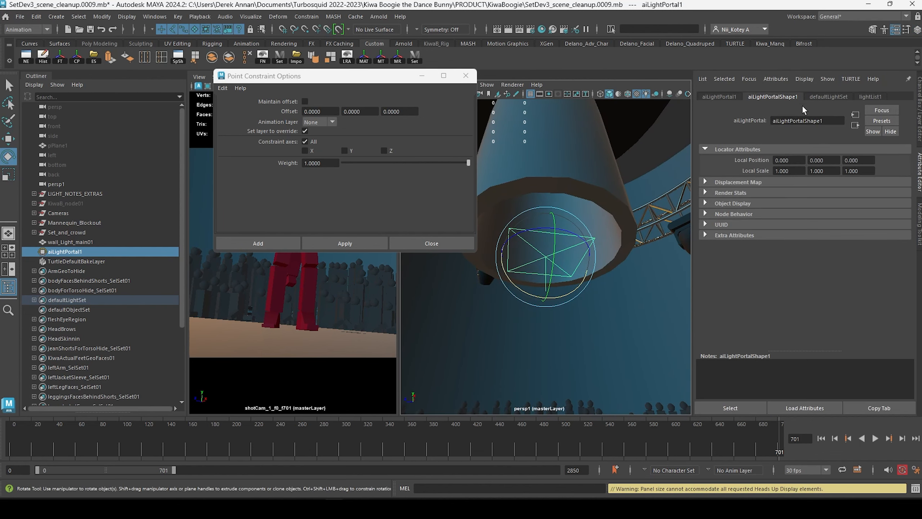
left_click(725, 96)
left_click(826, 96)
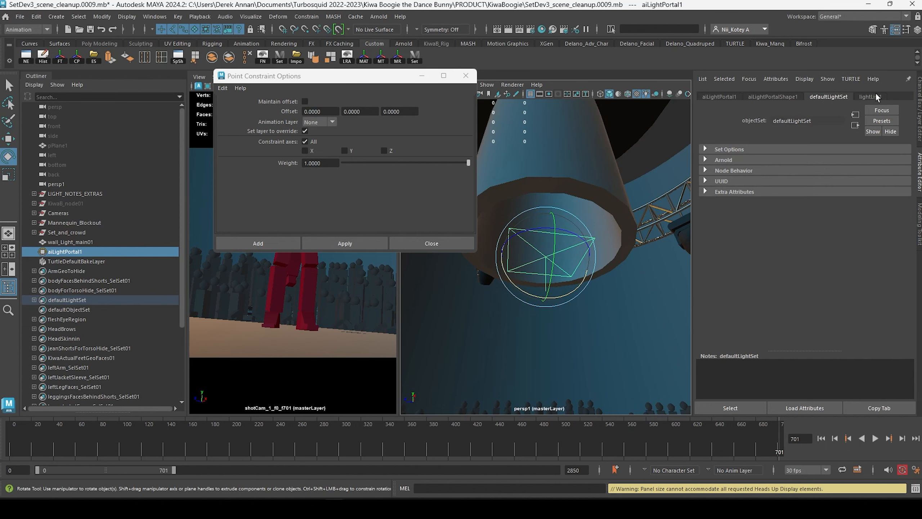
left_click(877, 97)
left_click(829, 96)
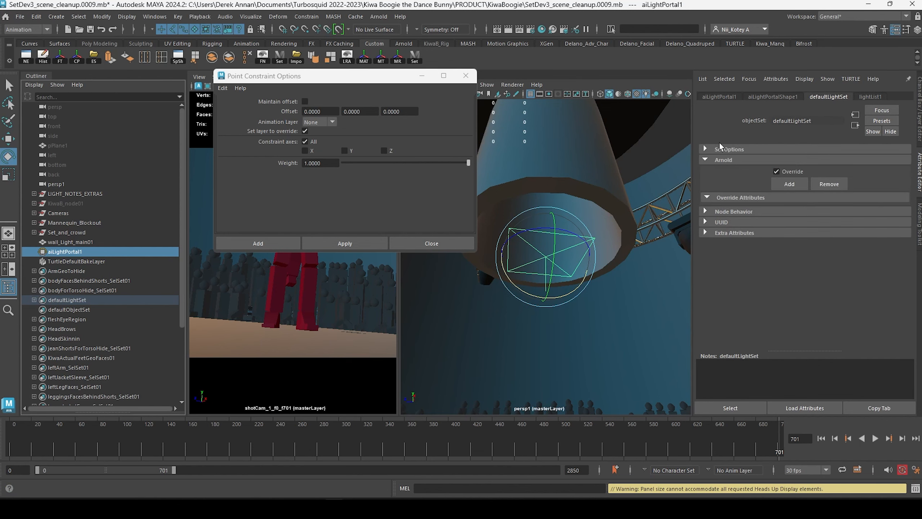
left_click(64, 242)
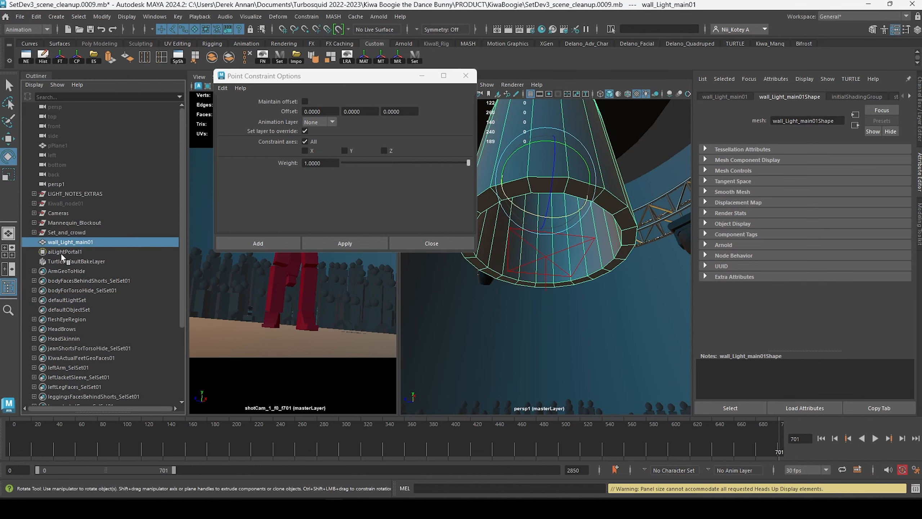
left_click(63, 253)
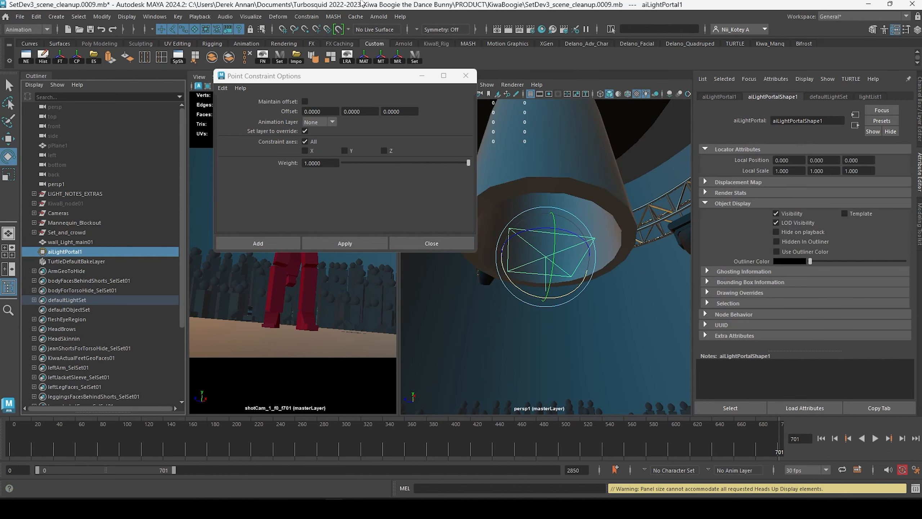
Create an Arnold area light in the scene.
left_click(378, 18)
mouse_move(446, 76)
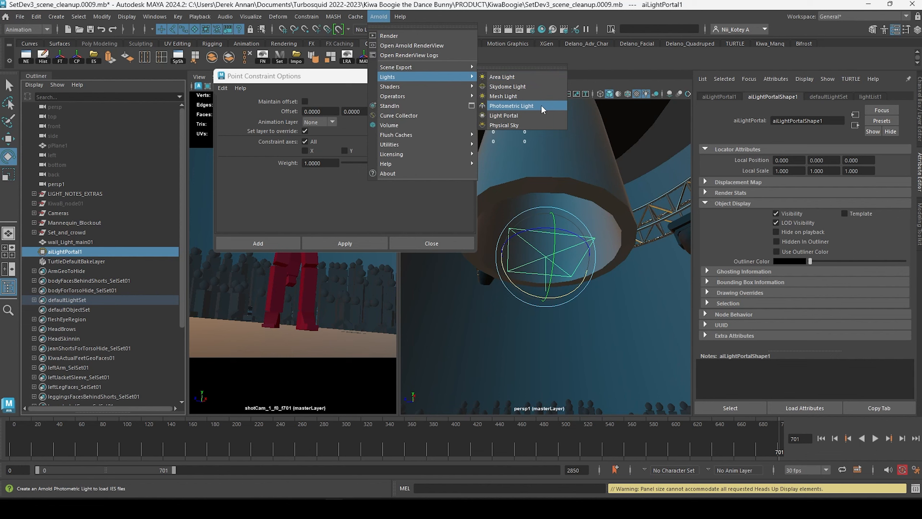
left_click(503, 77)
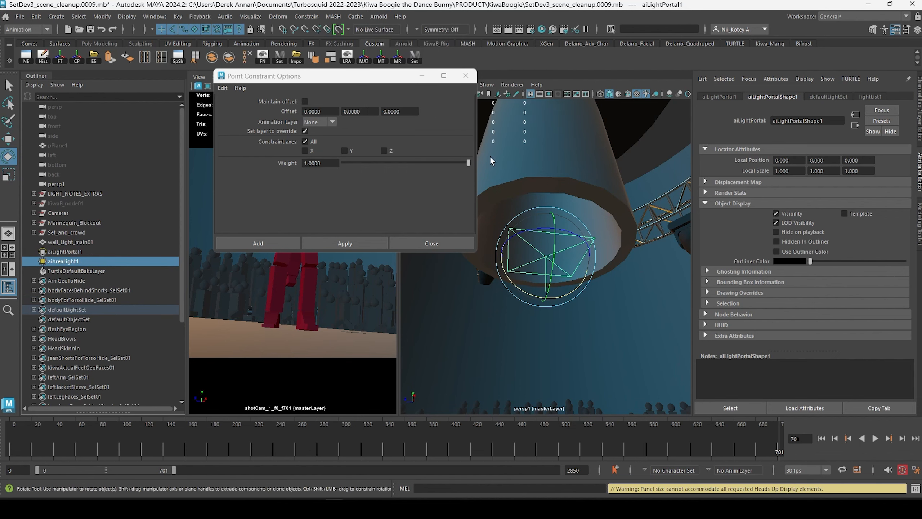
Match the area light's translation to wall_Light_main01.
left_click(62, 253)
left_click(57, 260)
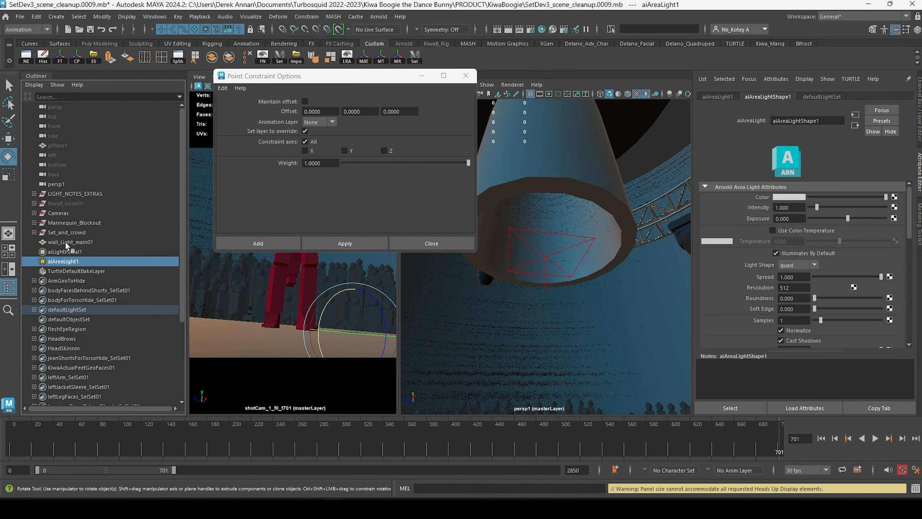
left_click(71, 242, "ctrl")
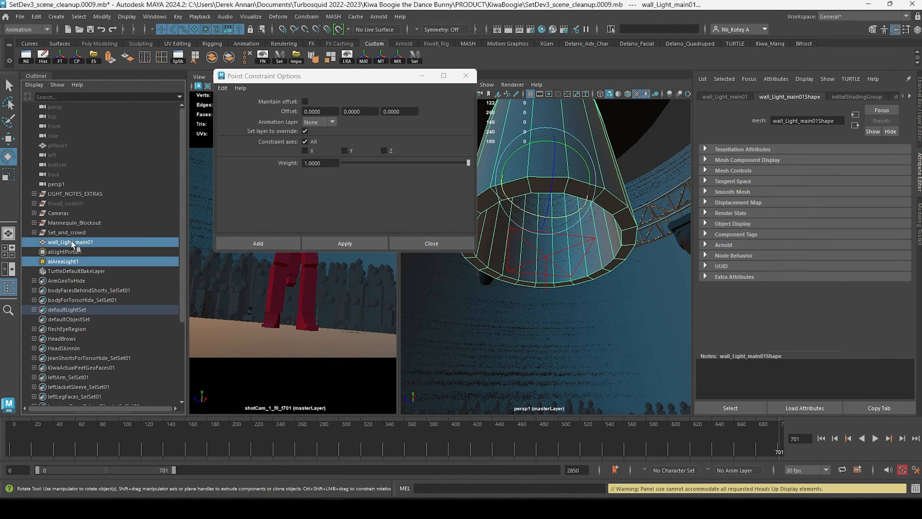
left_click(102, 16)
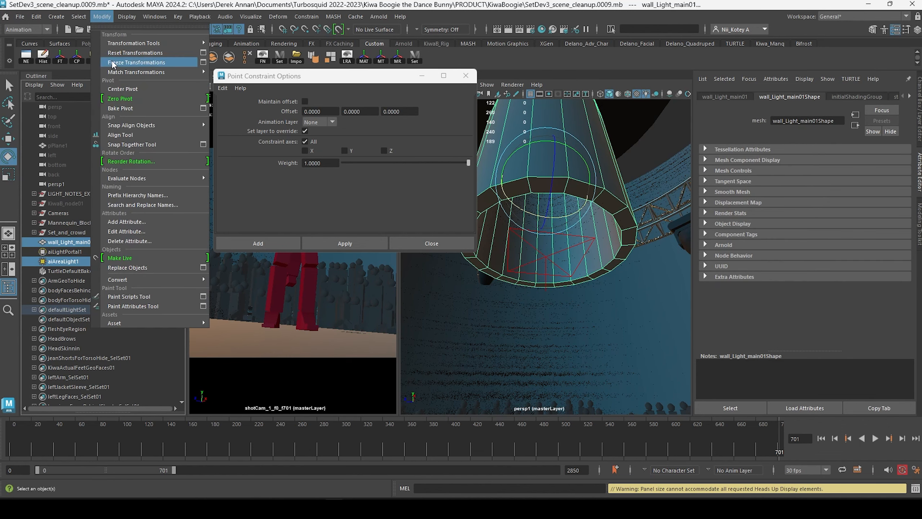
mouse_move(183, 75)
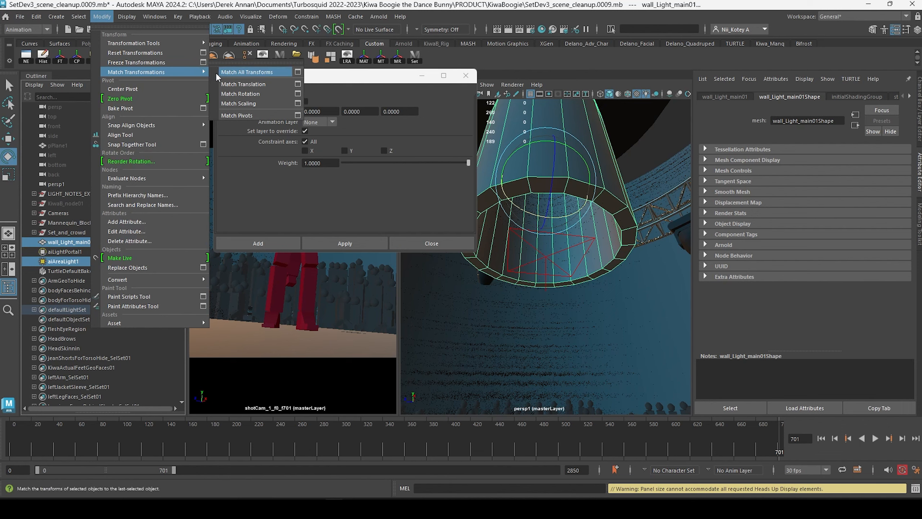
left_click(248, 83)
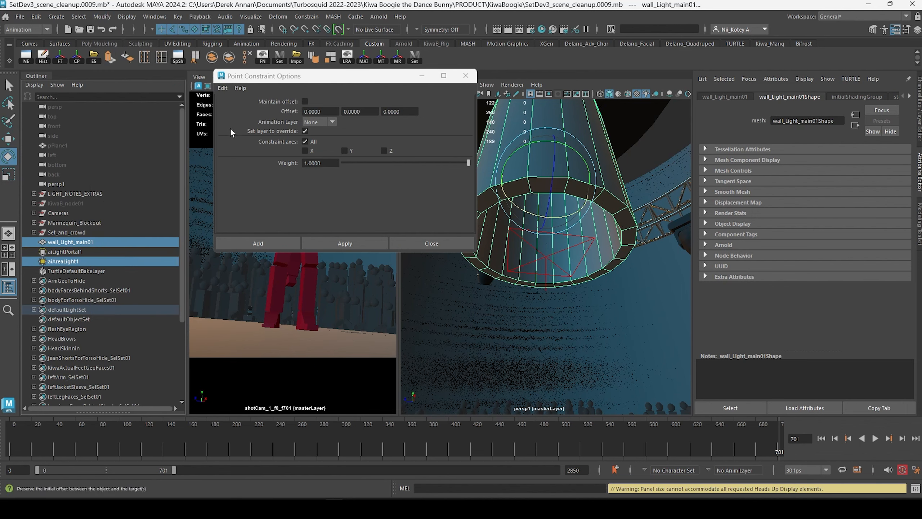
Lower the area light to the fixture's open end and scale it up uniformly.
left_click(74, 253)
left_click(75, 261)
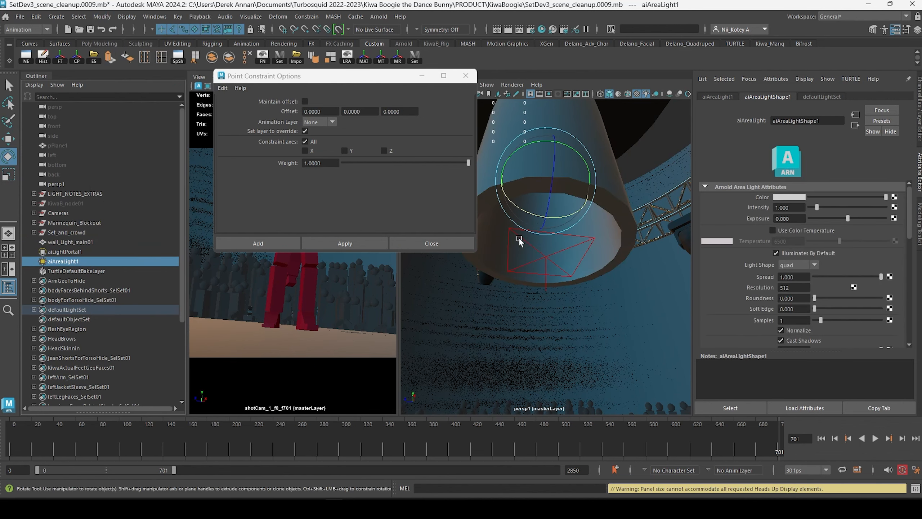
key("w")
left_click_drag(546, 145, 553, 209)
key("r")
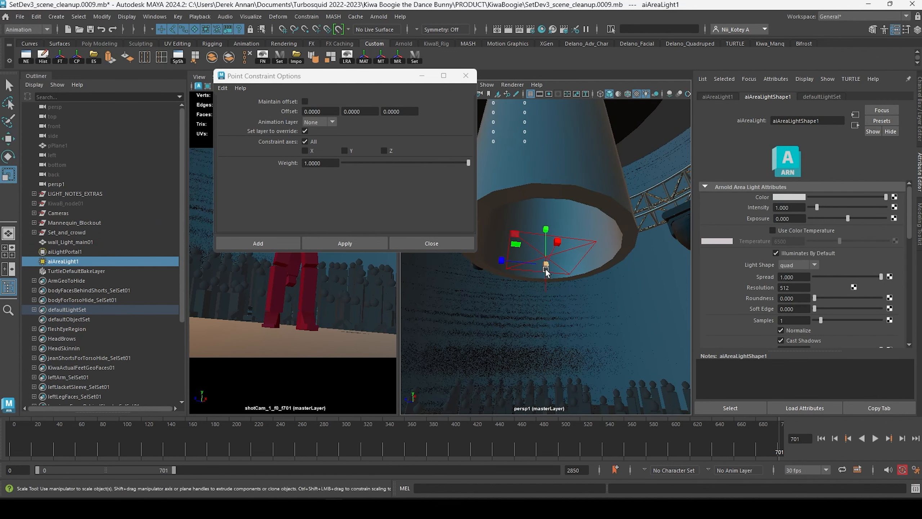
left_click_drag(547, 264, 611, 282)
Rotate the area light to face straight down and set its light shape to disk.
key("e")
left_click_drag(524, 301, 510, 243)
left_click(815, 264)
left_click(790, 283)
Scale the disk light to fill the fixture's opening and raise it just inside the rim.
key("r")
left_click_drag(546, 265, 603, 275)
key("w")
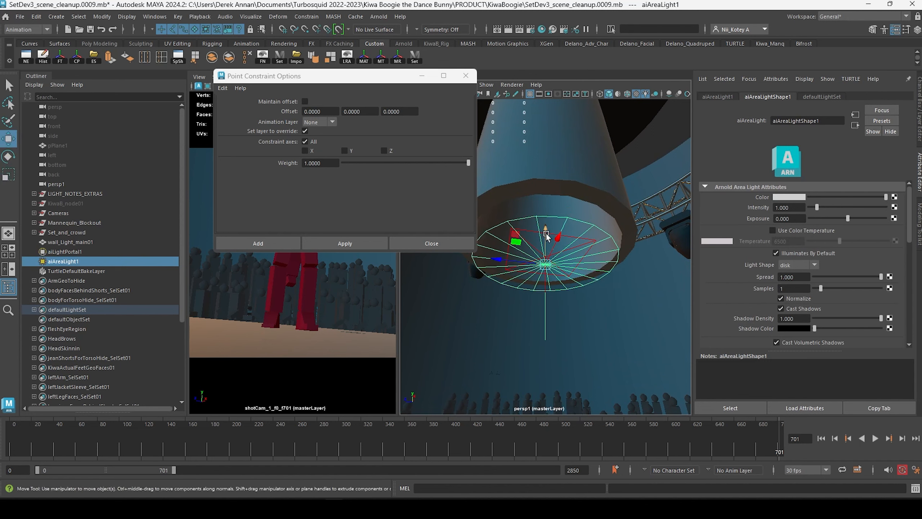
left_click_drag(545, 232, 555, 214)
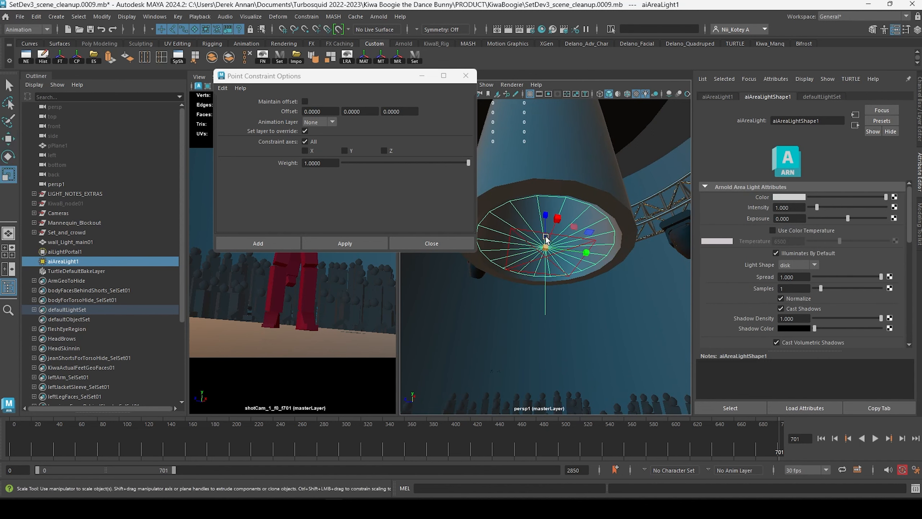
key("r")
Delete the light portal aiLightPortal1 from the scene.
left_click(64, 252)
key("Delete")
left_click_drag(545, 298, 589, 327, "alt")
Parent aiAreaLight1 under the wall_Light_main01 fixture mesh and expand the fixture's hierarchy.
left_click(66, 260)
left_click(65, 252)
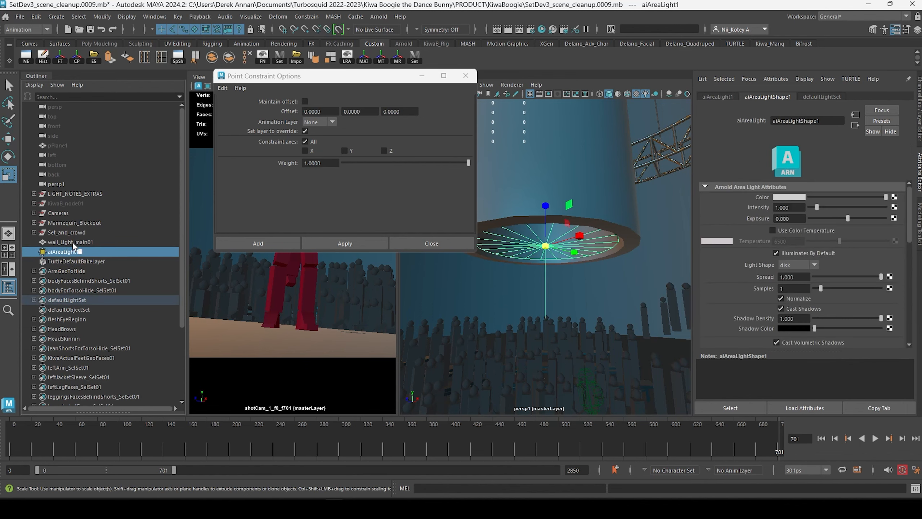
left_click(72, 242, "ctrl")
key("p")
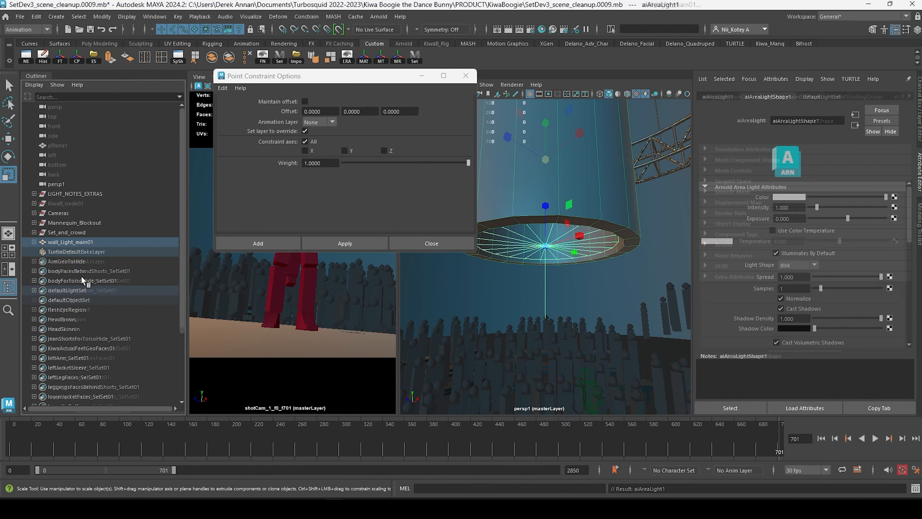
left_click(34, 243)
left_click(69, 242)
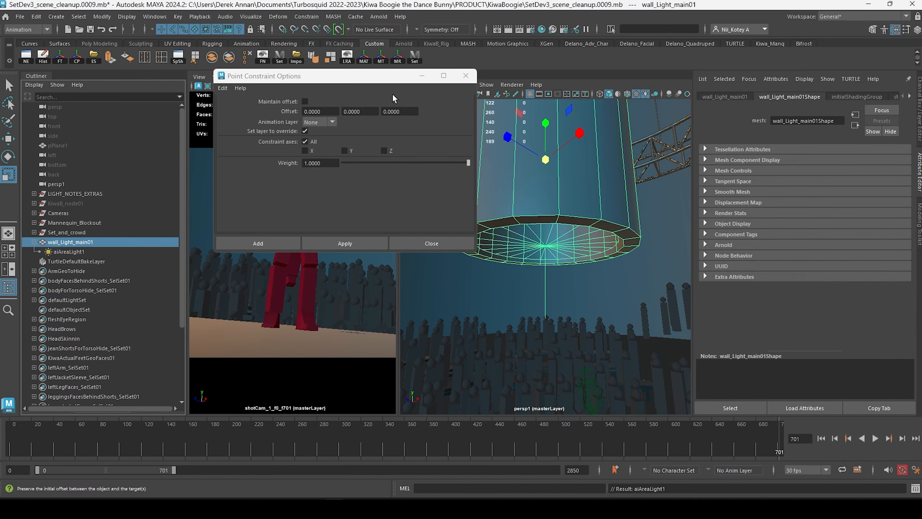
Minimize the point constraint options and move the fixture with its light along Z to about -2365, near the studio wall.
left_click(422, 76)
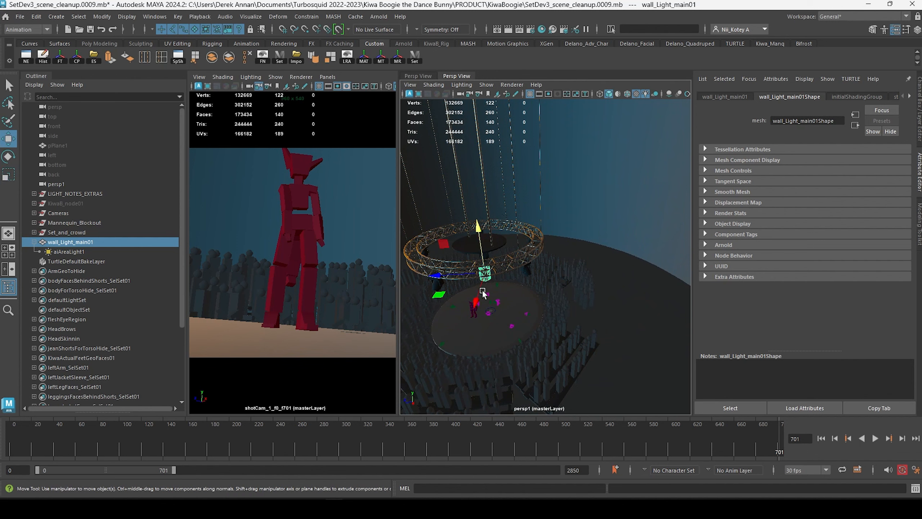
right_click_drag(516, 279, 483, 293, "alt")
mouse_move(483, 292)
left_mouse_down("alt")
mouse_move(482, 309)
mouse_move(513, 283)
mouse_move(541, 281)
mouse_move(529, 283)
left_mouse_up("alt")
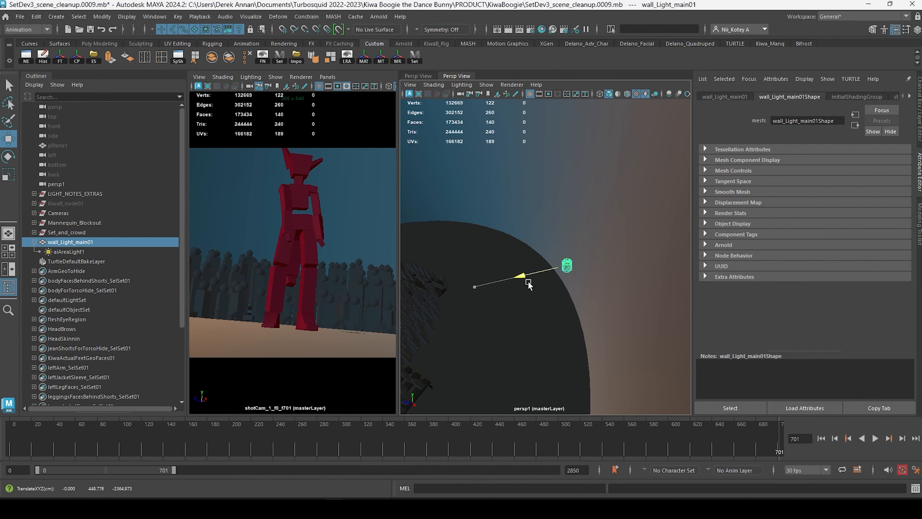
key("f")
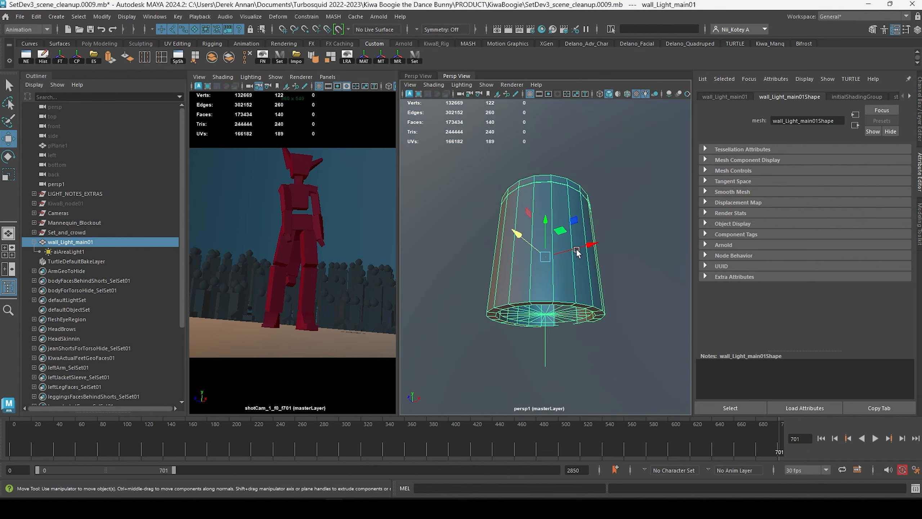
left_click_drag(577, 251, 542, 243, "alt")
Open the Arnold RenderView and arrange it beside the perspective view, with the fixture framed against the studio wall.
left_click(470, 189)
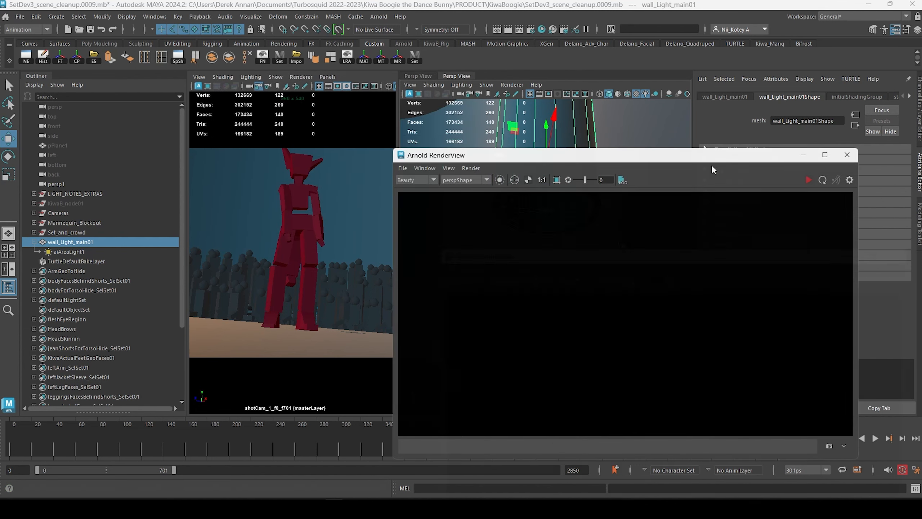
left_click_drag(712, 160, 755, 262)
left_click_drag(399, 154, 344, 156)
left_click_drag(537, 170, 527, 203, "alt")
right_click_drag(526, 202, 506, 148, "alt")
middle_click_drag(507, 148, 512, 138, "alt")
left_click_drag(578, 260, 706, 189)
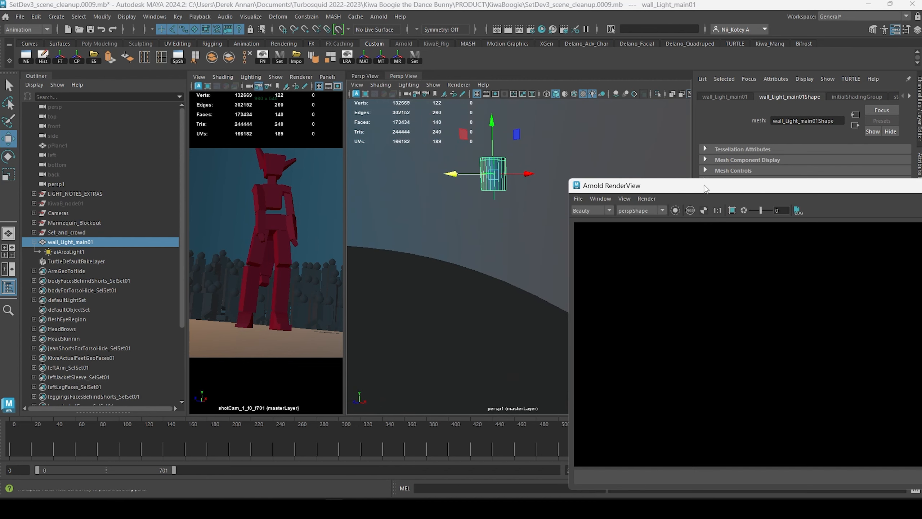
Start an interactive Arnold render through the perspShape1 camera, with the render window moved clear of the attributes.
left_click(659, 213)
left_click(730, 185)
left_click_drag(730, 186, 431, 268)
left_click(686, 293)
left_click(428, 293)
left_click(363, 303)
Raise the exposure of aiAreaLight1 to about 2.47.
left_click(68, 252)
left_click_drag(848, 218, 867, 218)
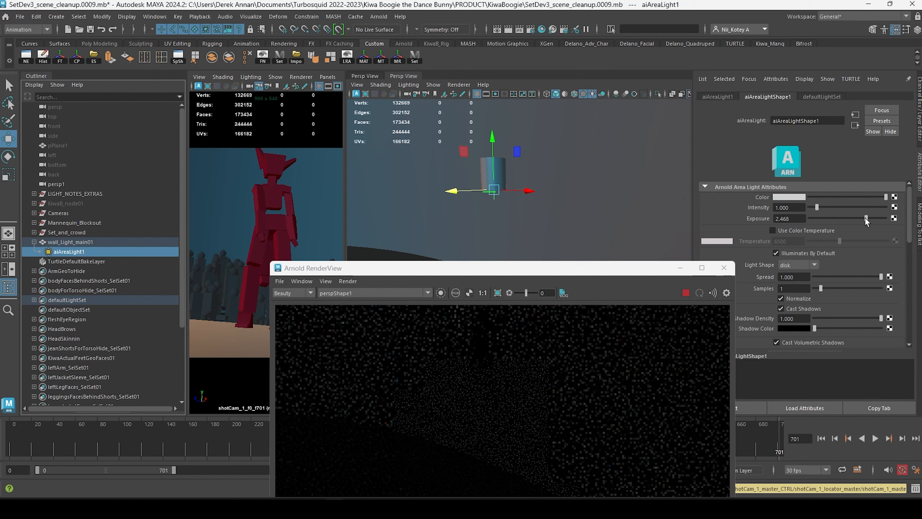
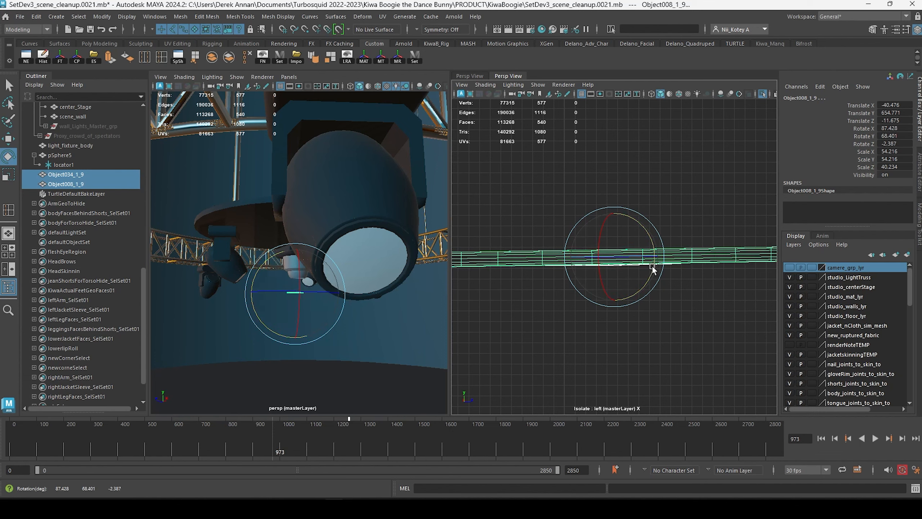
Rotate Object034_1_9 and Object008_1_9 to lie flat, about 89.8, 68.4 and -0.2 degrees, and raise them to about 675.2 in Y.
left_click_drag(654, 259, 585, 125)
key("w")
Centre the lens and its ring on the fixture in a wireframe top view, at about -36.47 in X and -16.51 in Z.
key("space")
key("f")
key("4")
middle_click_drag(620, 241, 599, 282, "alt")
scroll(603, 285, "up", 4)
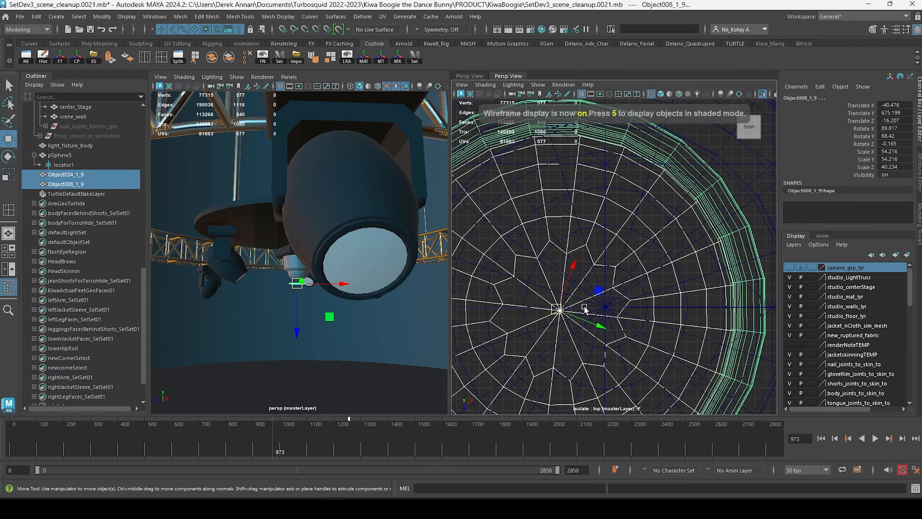
left_click_drag(559, 309, 603, 307)
scroll(603, 307, "up", 2)
scroll(603, 307, "up", 6)
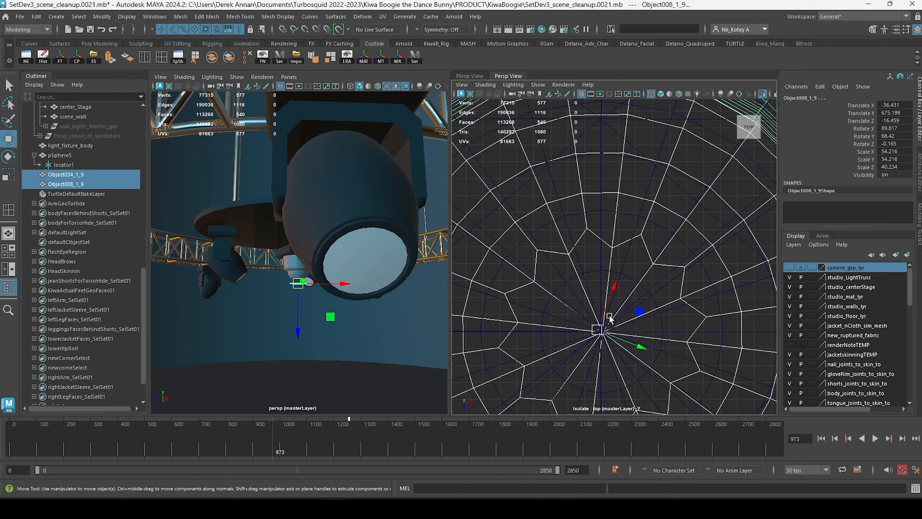
scroll(632, 299, "down", 6)
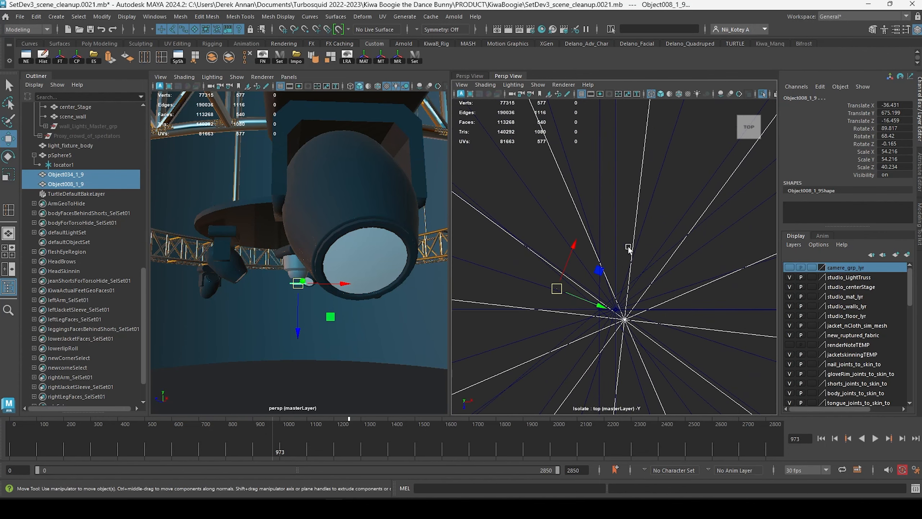
left_click_drag(560, 295, 554, 334)
Raise the lens and its ring to about 686.7 in Y, against the underside of the shaded fixture head.
key("space")
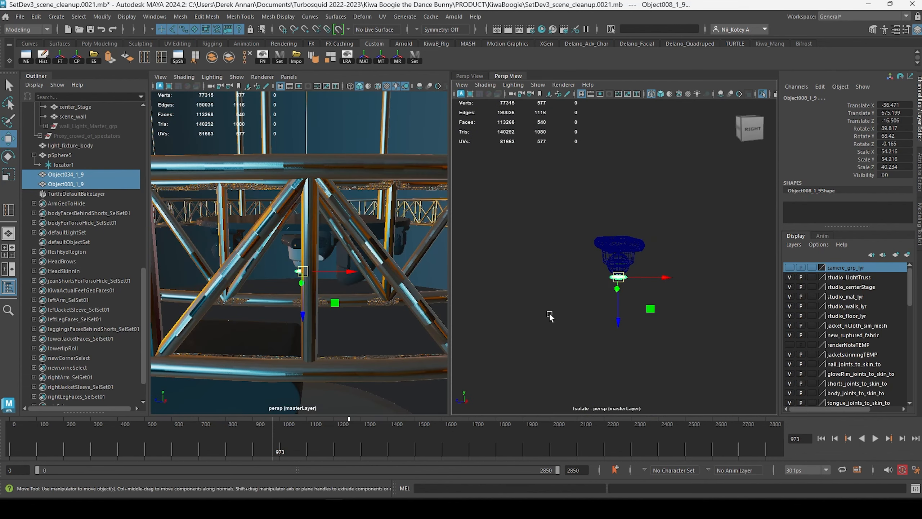
key("5")
key("f")
left_click_drag(652, 258, 653, 278, "alt")
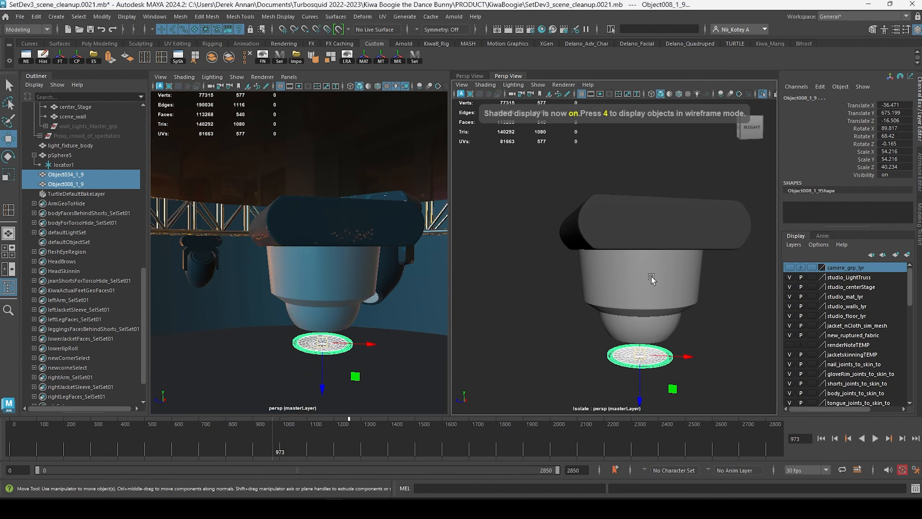
key("f")
left_click_drag(626, 245, 623, 269, "alt")
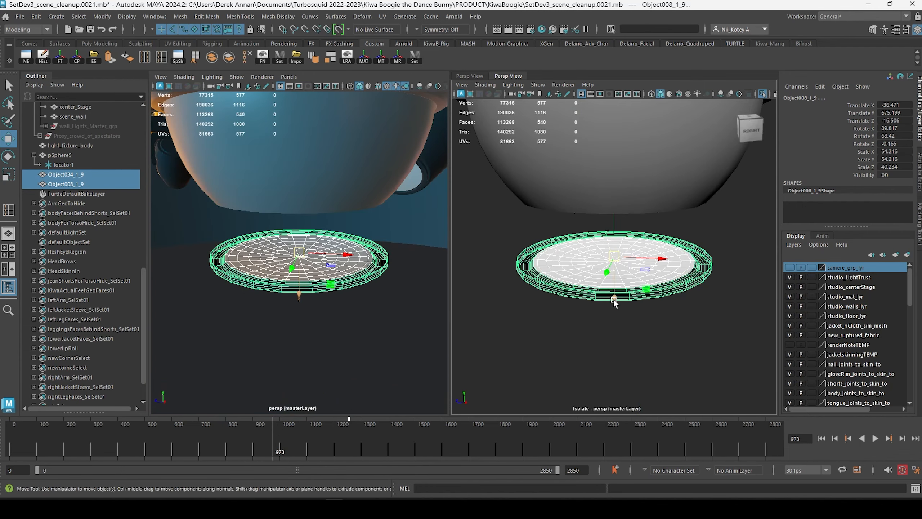
left_click_drag(614, 303, 623, 243)
Scale the lens and its ring uniformly to fit the fixture head's round end, checking the fit from below.
key("r")
scroll(596, 206, "up", 5)
scroll(598, 203, "down", 5)
key("space")
mouse_move(624, 242)
left_mouse_down()
mouse_move(605, 243)
mouse_move(632, 257)
left_mouse_up()
key("space")
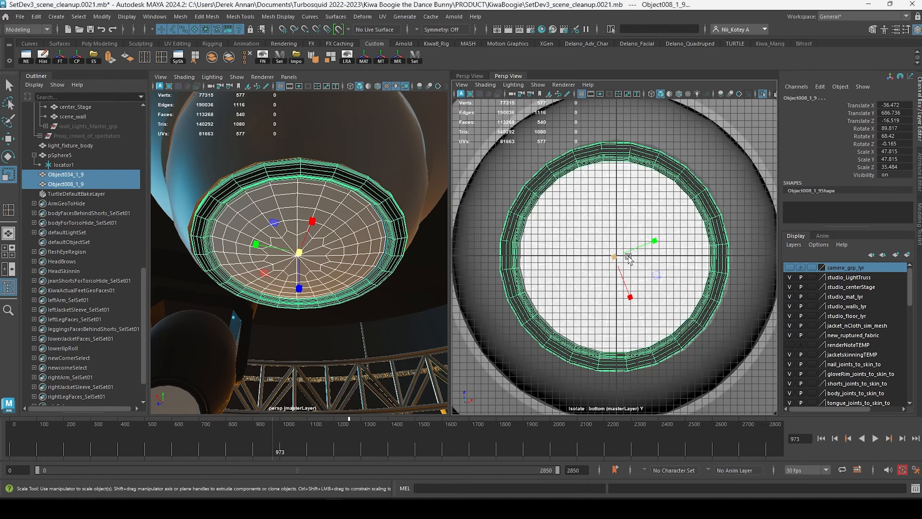
scroll(620, 253, "up", 4)
scroll(602, 252, "down", 2)
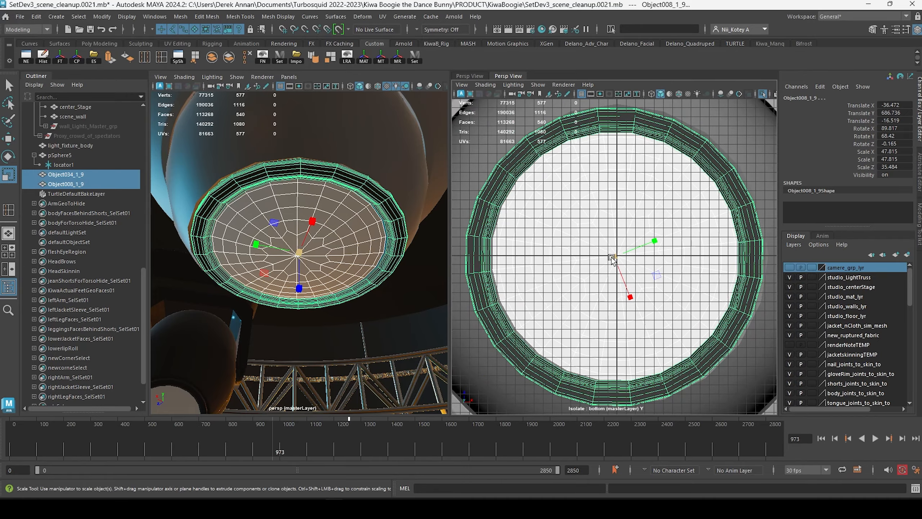
left_click_drag(612, 258, 604, 217)
Group Object034_1_9 and Object008_1_9 together and clear the selection.
key("ctrl+g")
key("w")
key("space")
scroll(611, 243, "down", 6)
left_click(560, 290)
scroll(595, 282, "up", 4)
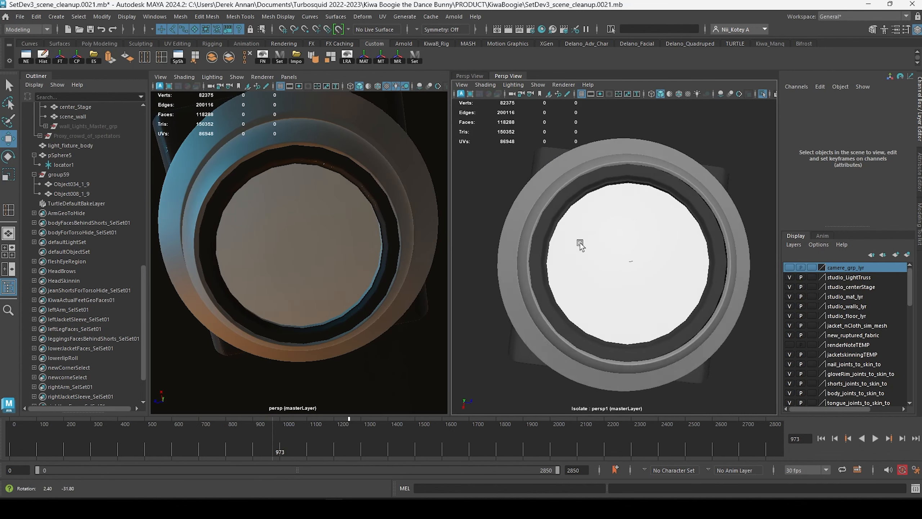
Rename the lens mesh Object034_1_9 inside group59 as bulb_cover.
left_click_drag(583, 245, 660, 282, "alt")
left_click(711, 247)
left_click_drag(675, 251, 671, 218, "alt")
left_click(71, 184)
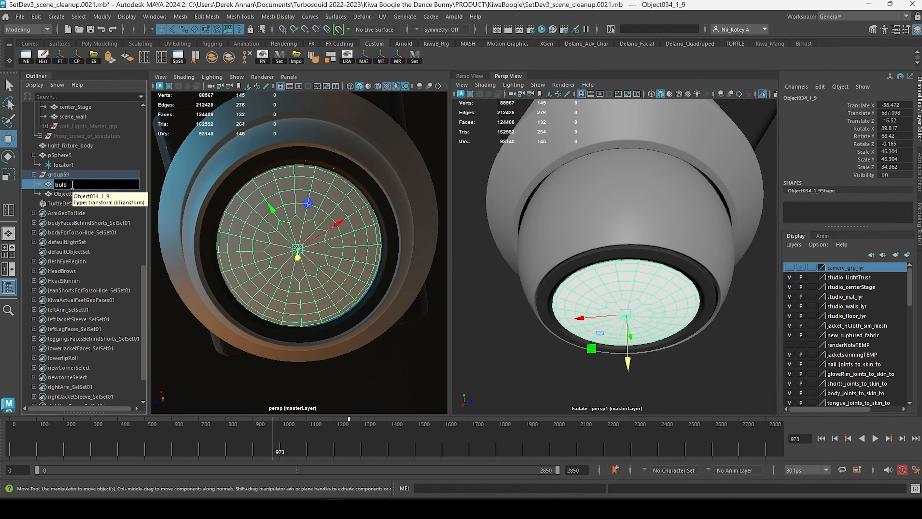
type("bulb_cover")
key("Return")
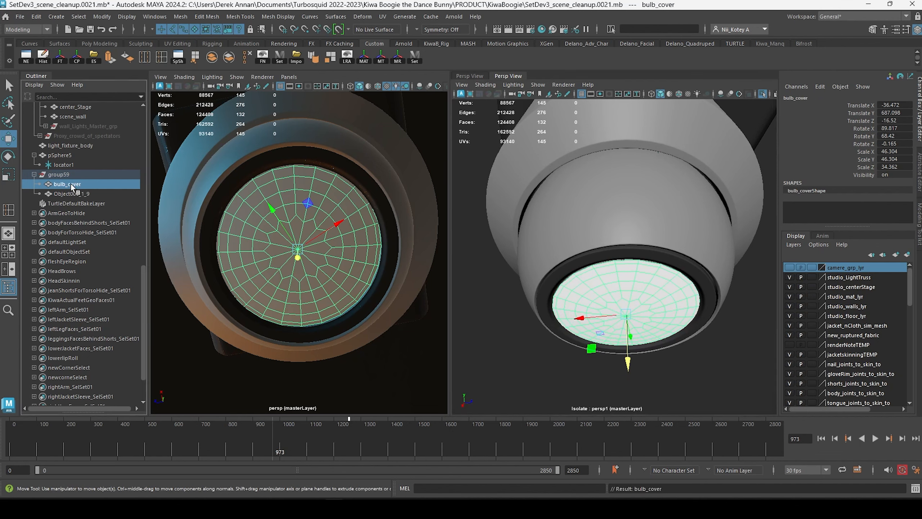
Select the aiSS_LightTruss_Plastic material of the fixture's dark base box and bring up its node in the Hypershade.
left_click(625, 138)
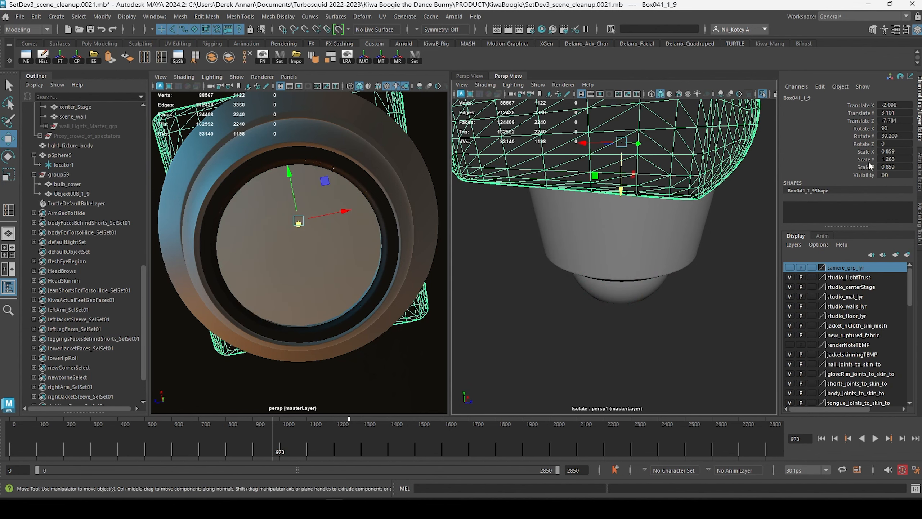
left_click(915, 178)
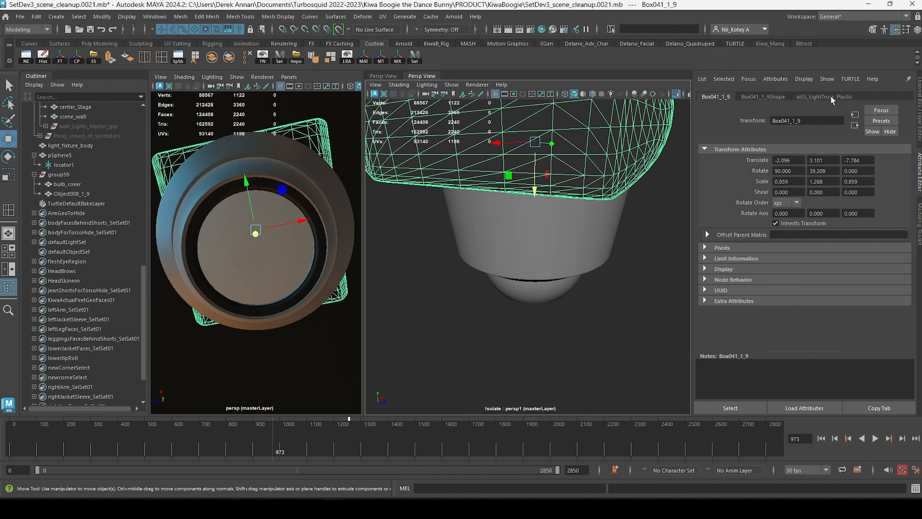
left_click(831, 96)
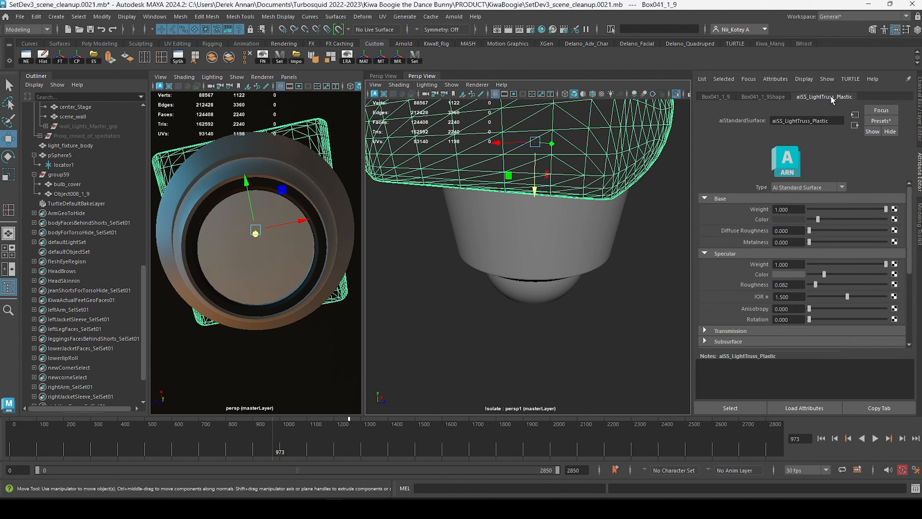
left_click(728, 407)
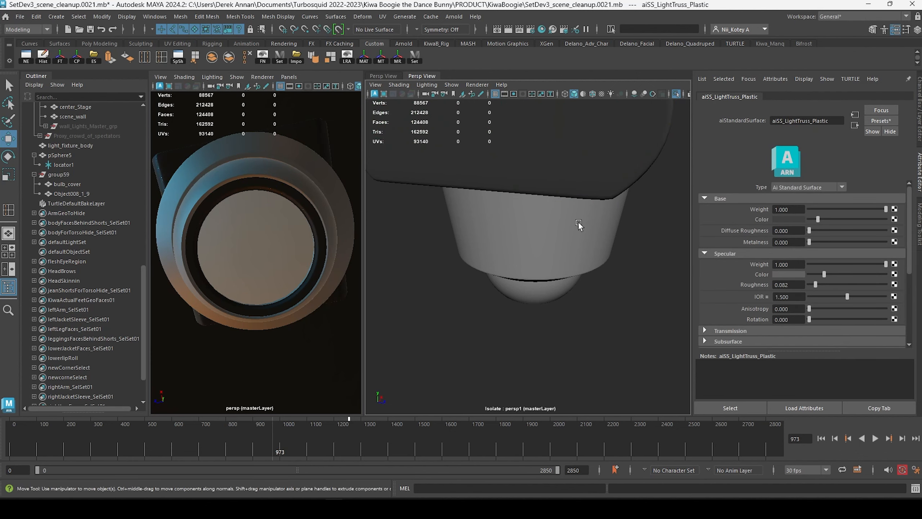
left_click(541, 30)
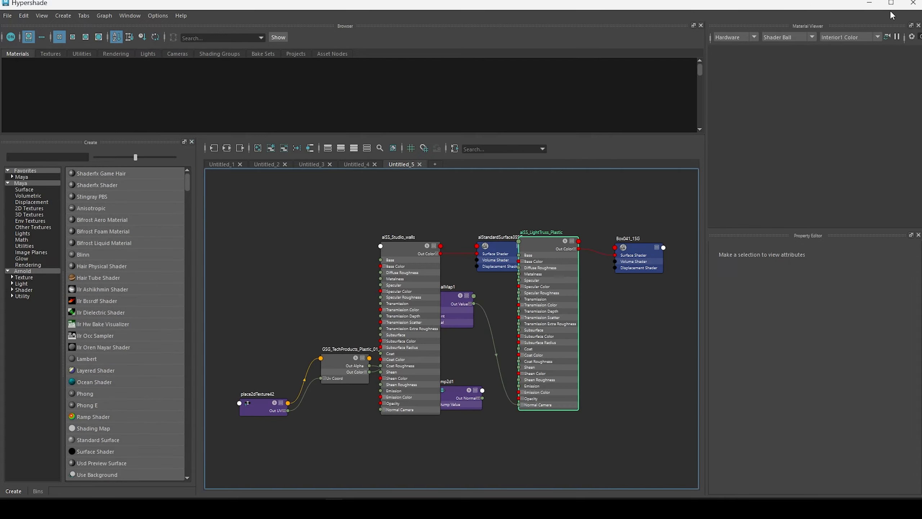
left_click(891, 3)
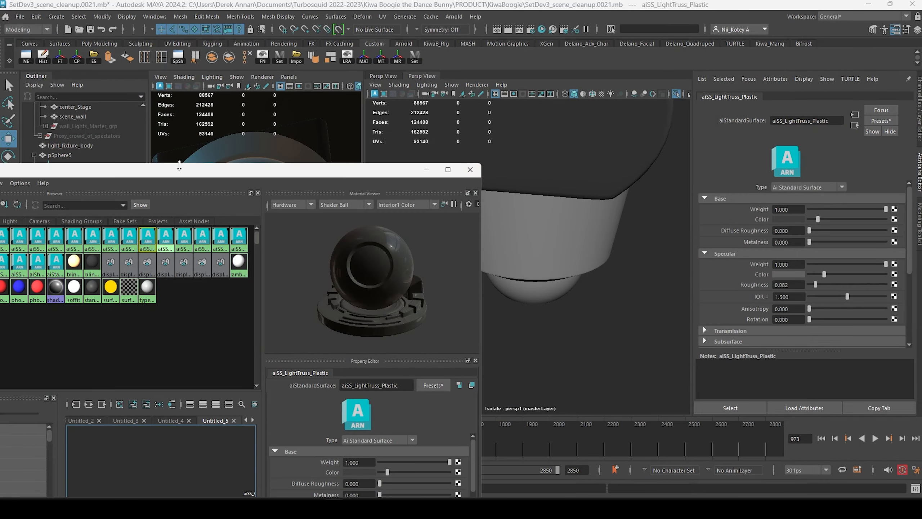
left_click_drag(179, 166, 226, 90)
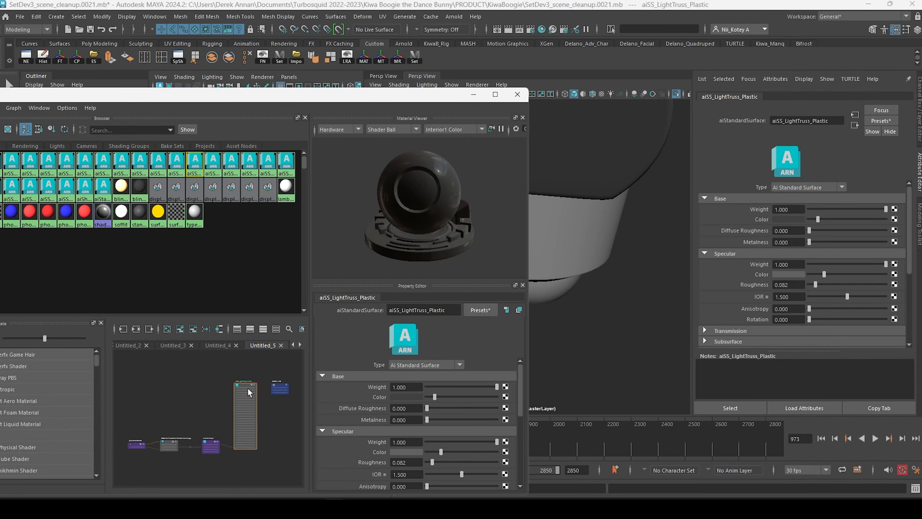
middle_click_drag(215, 365, 185, 387)
Assign aiSS_LightTruss_Plastic to light_fixture_body and the pSphere5 head, minimize the Hypershade and clear the selection.
middle_click_drag(582, 340, 634, 340, "alt")
left_click_drag(634, 340, 618, 293, "alt")
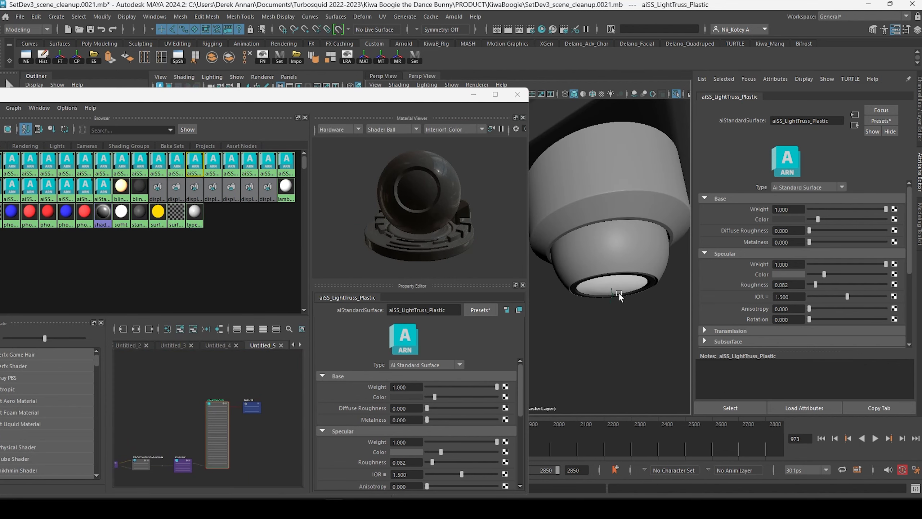
left_click(605, 252)
left_click(611, 179)
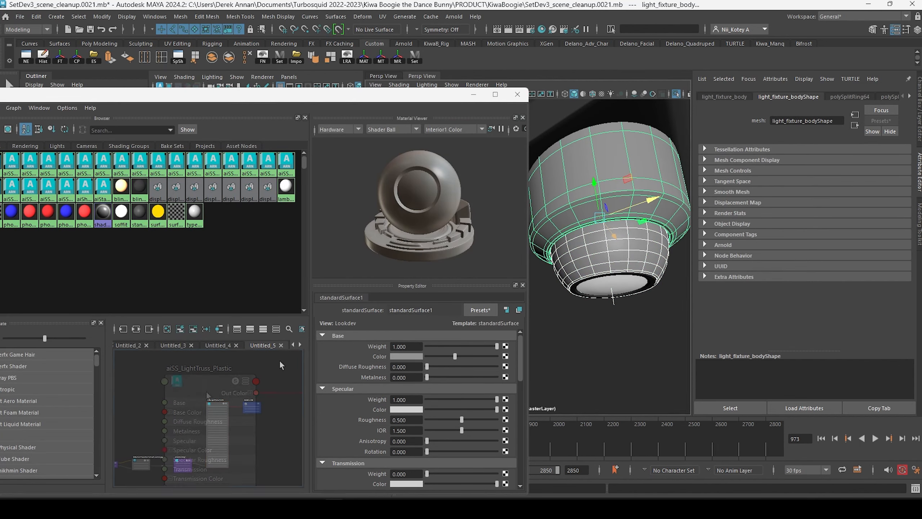
right_click_drag(203, 381, 195, 300)
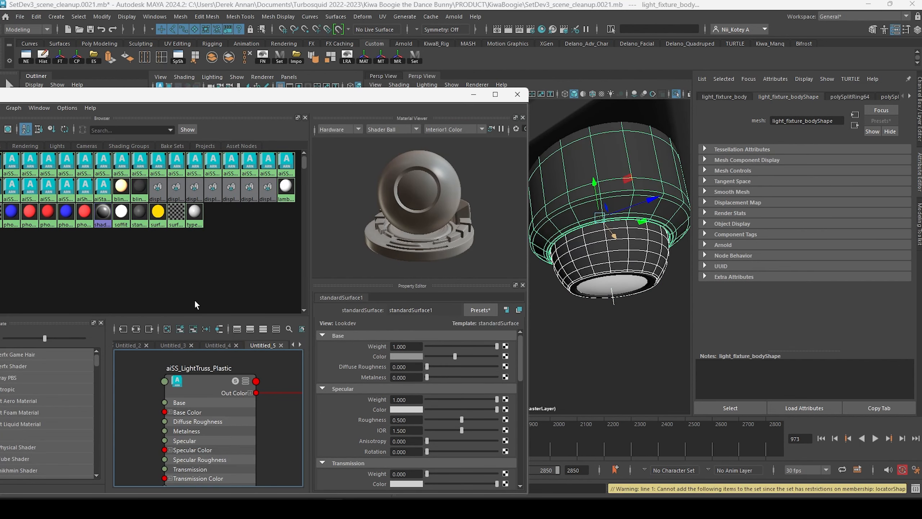
left_click(473, 96)
left_click_drag(475, 303, 495, 315, "alt")
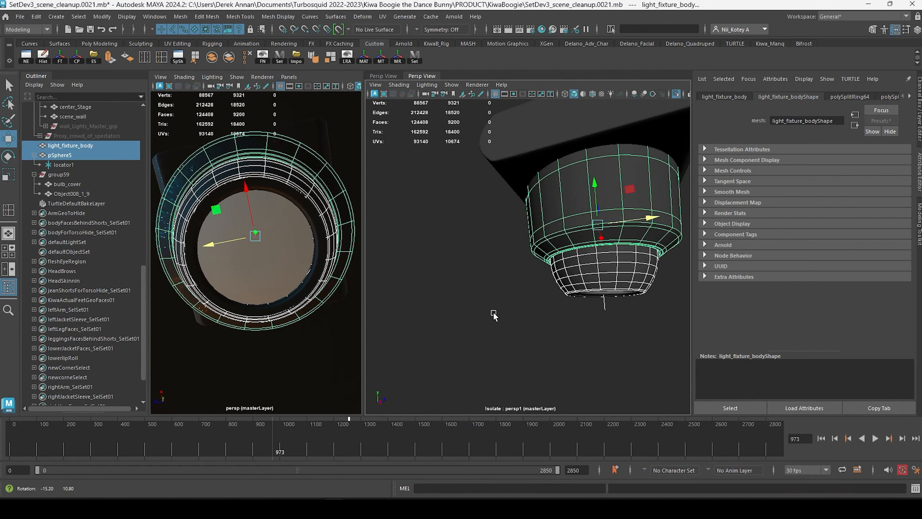
right_click_drag(495, 315, 490, 268, "alt")
left_click(503, 292)
left_click_drag(503, 293, 586, 316, "alt")
scroll(562, 285, "up", 5)
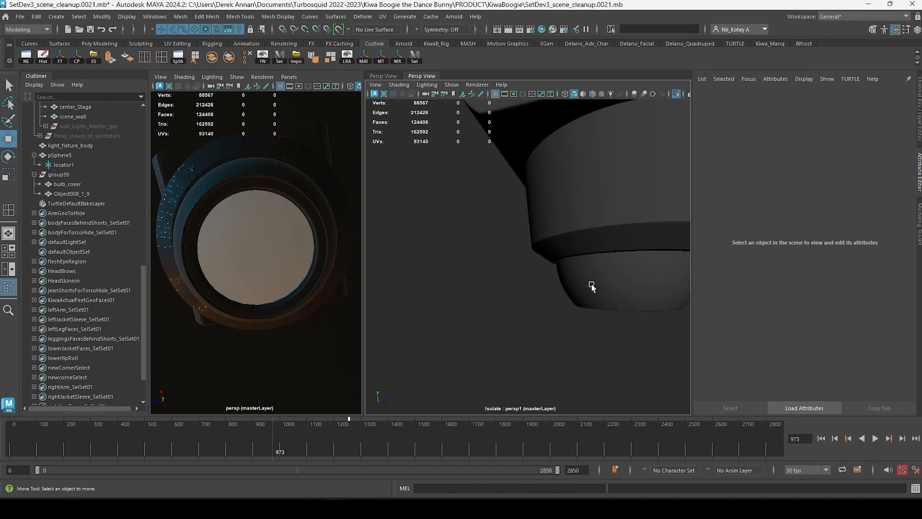
Try rotating the pSphere5 head inside the fixture body, and undo the rotation.
middle_click_drag(592, 285, 518, 289, "alt")
left_click_drag(519, 289, 503, 324, "alt")
left_click(64, 156)
key("e")
key("ctrl+z")
key("ctrl+z")
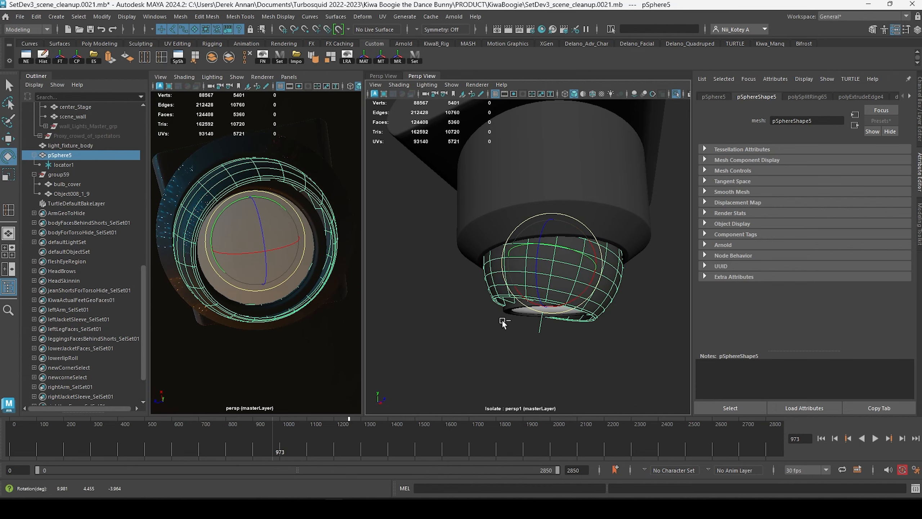
key("ctrl+z")
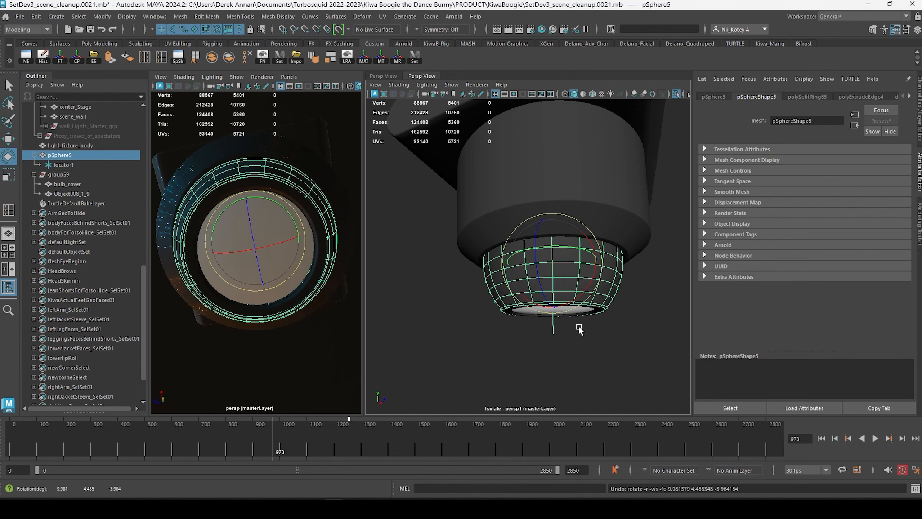
left_click_drag(584, 348, 548, 340, "alt")
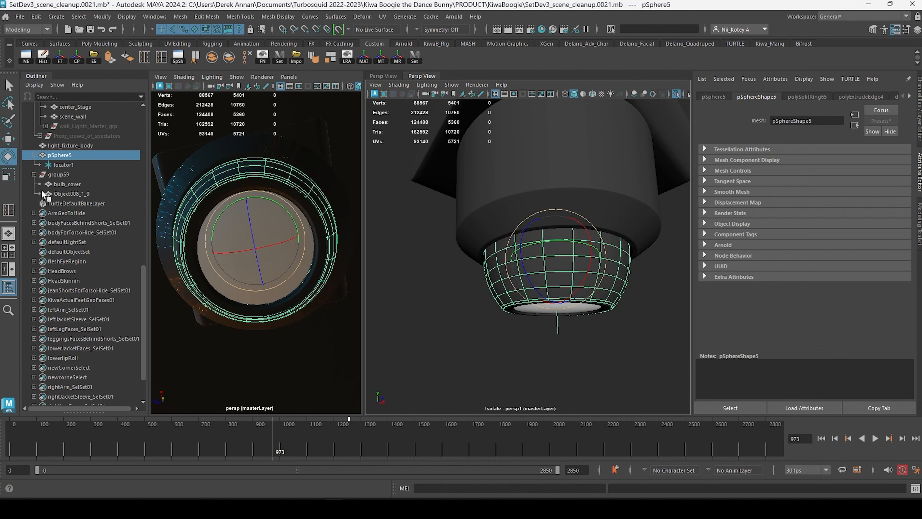
Collapse group59 in the scene hierarchy and rename pSphere5 as swivel_piece.
left_click(34, 174)
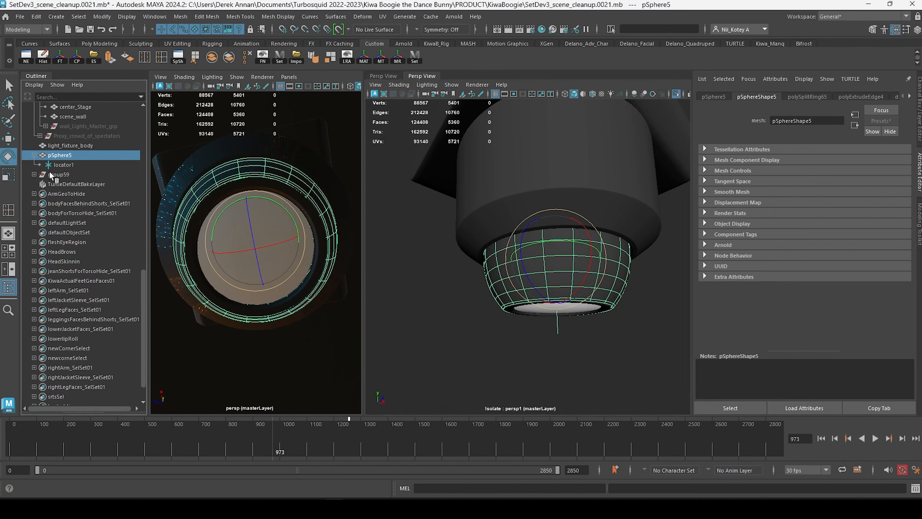
left_click(51, 173)
double_click(60, 156)
type("s")
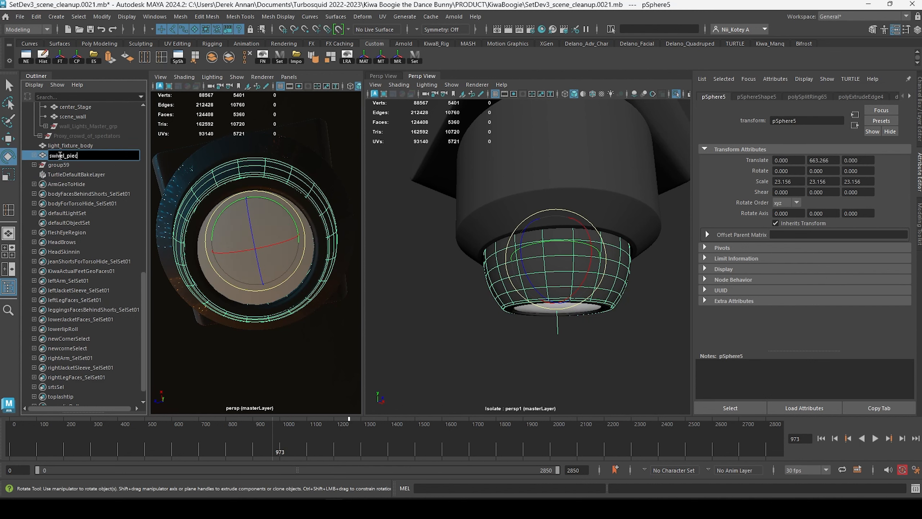
type("wivel_piece")
key("Return")
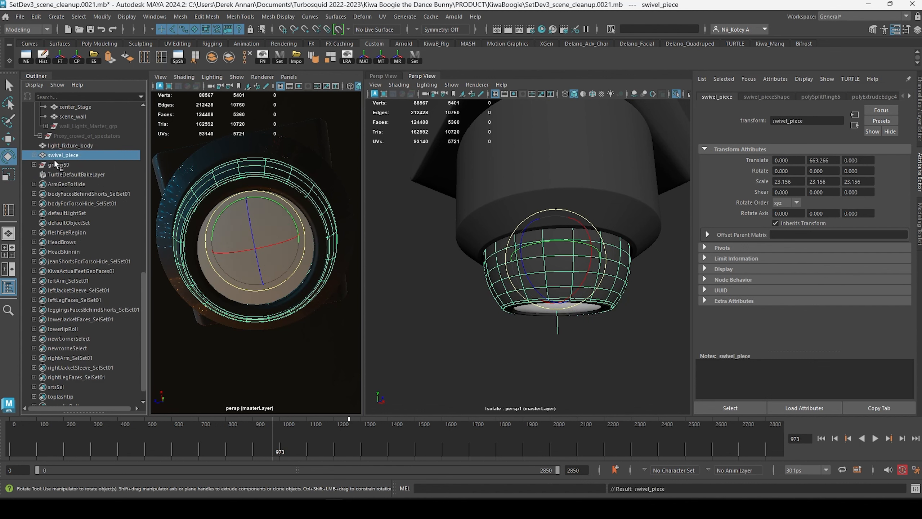
Group swivel_piece and group59 together and name the new group swivel_piece_grp.
left_click(56, 164)
left_click(65, 156)
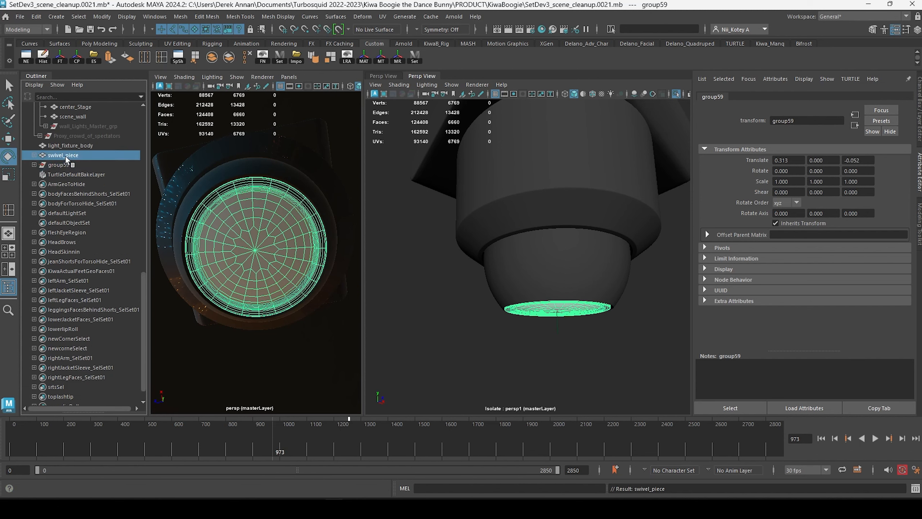
left_click(65, 162, "ctrl")
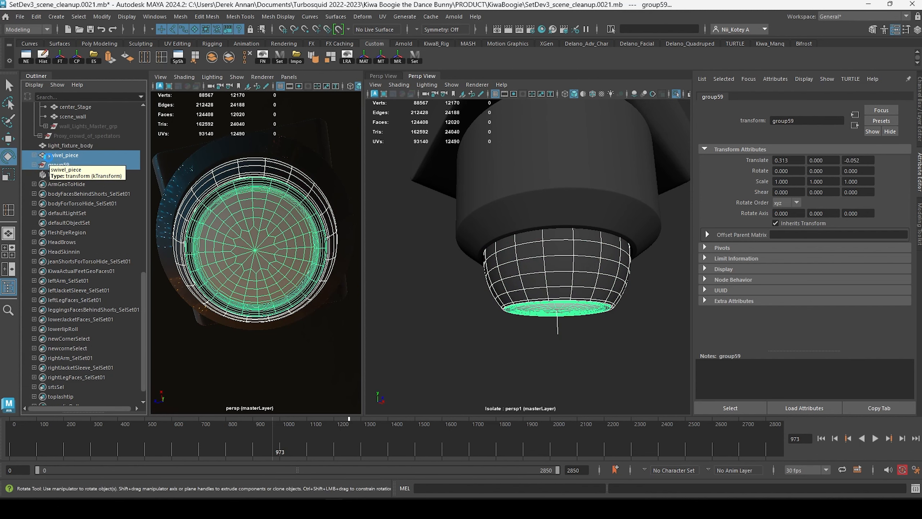
key("ctrl+g")
double_click(58, 156)
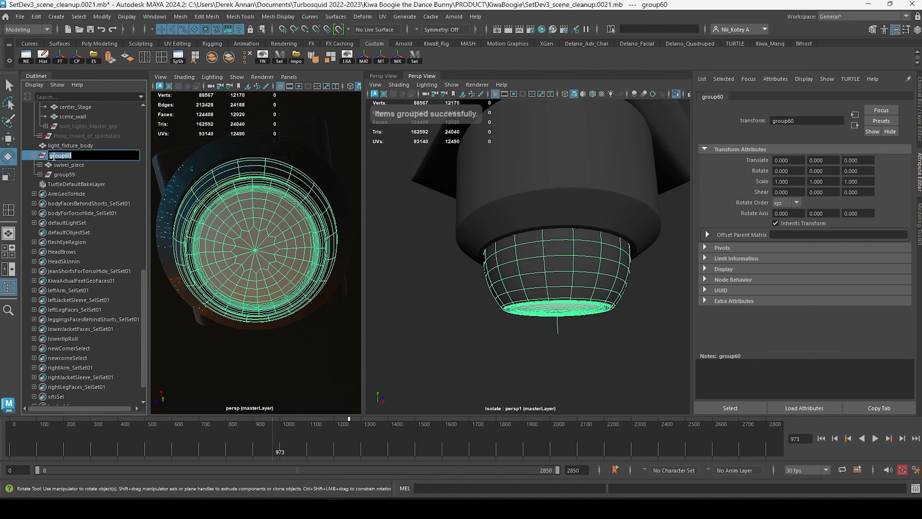
type("swivel_Piece_grp")
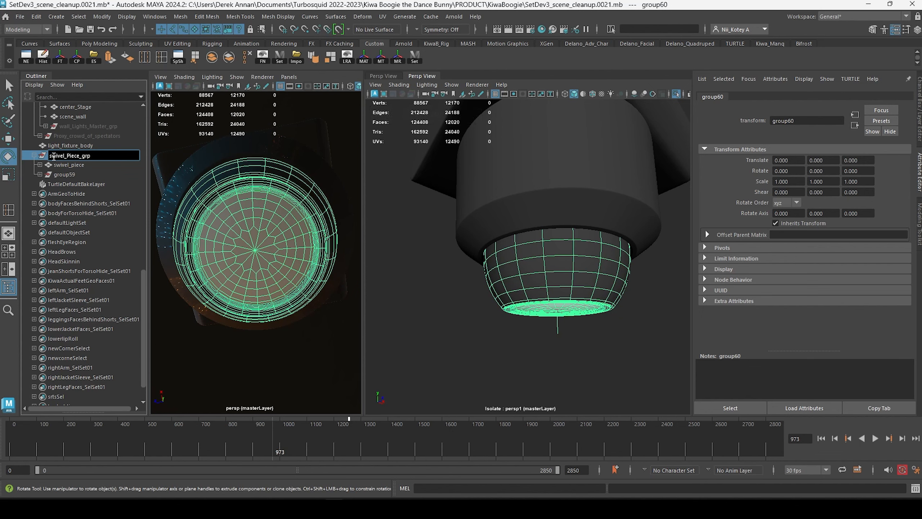
key("Return")
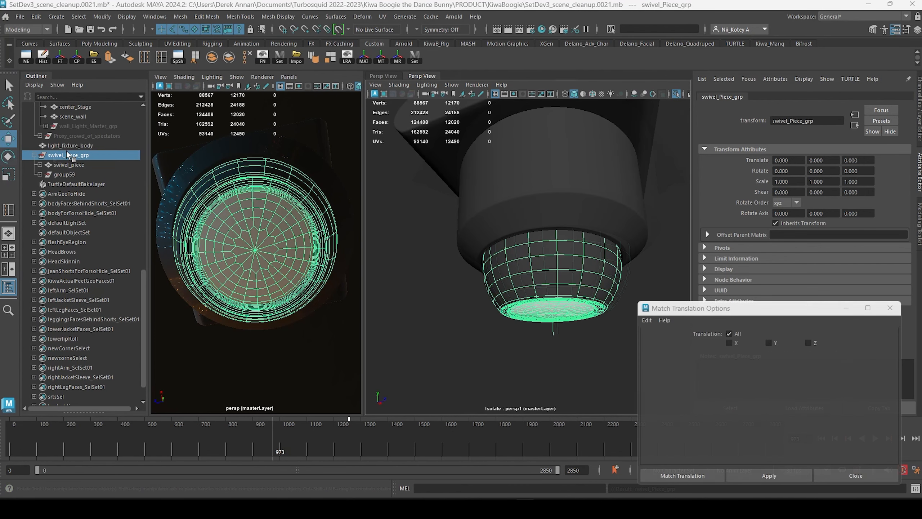
double_click(68, 154)
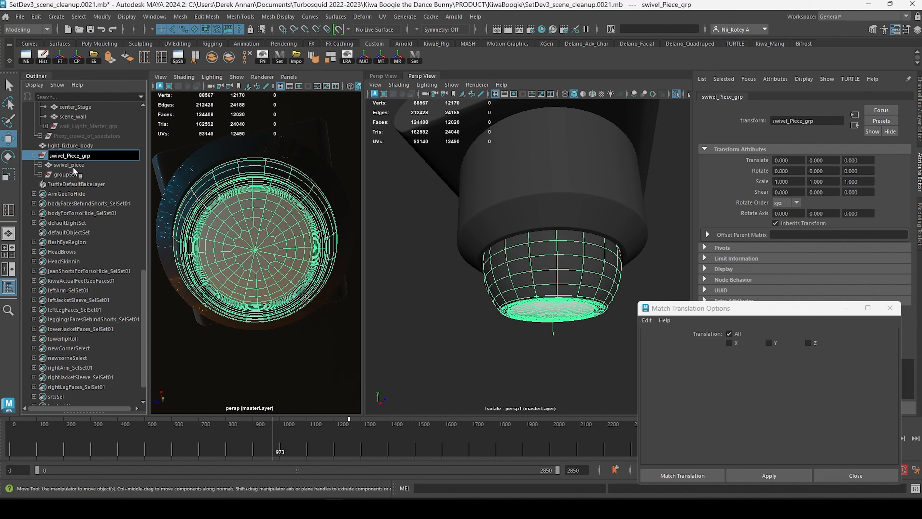
type("p")
key("Return")
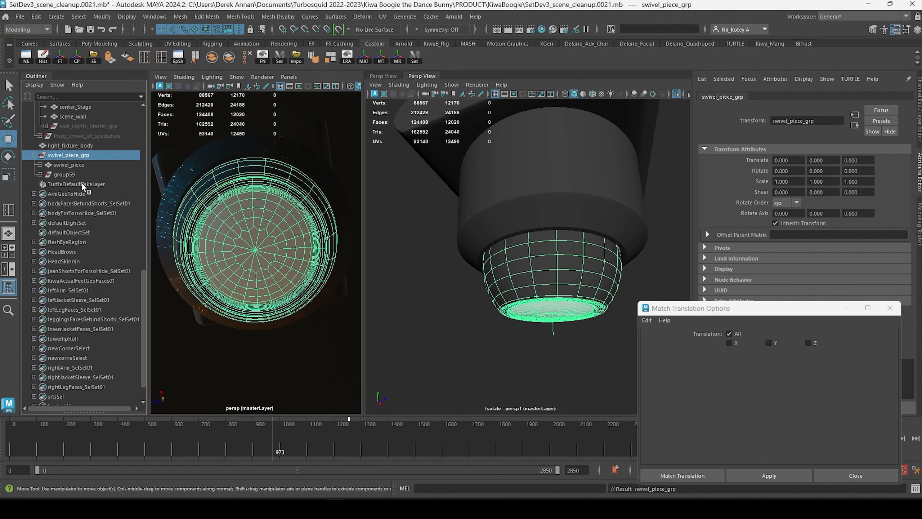
Isolate swivel_piece_grp with its locator1 in the viewport and centre the group's pivot.
left_click(40, 164)
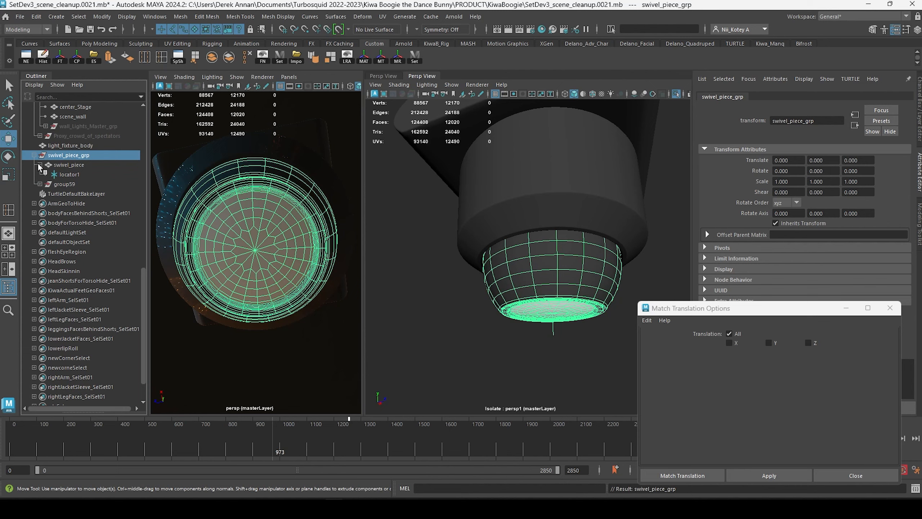
left_click(64, 164)
left_click(70, 156)
left_click(66, 175, "ctrl")
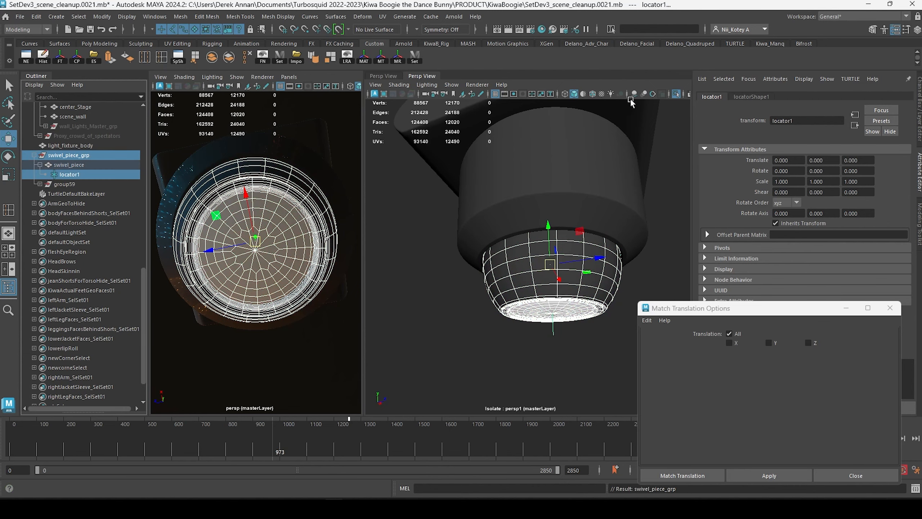
left_click(678, 94)
left_click(678, 93)
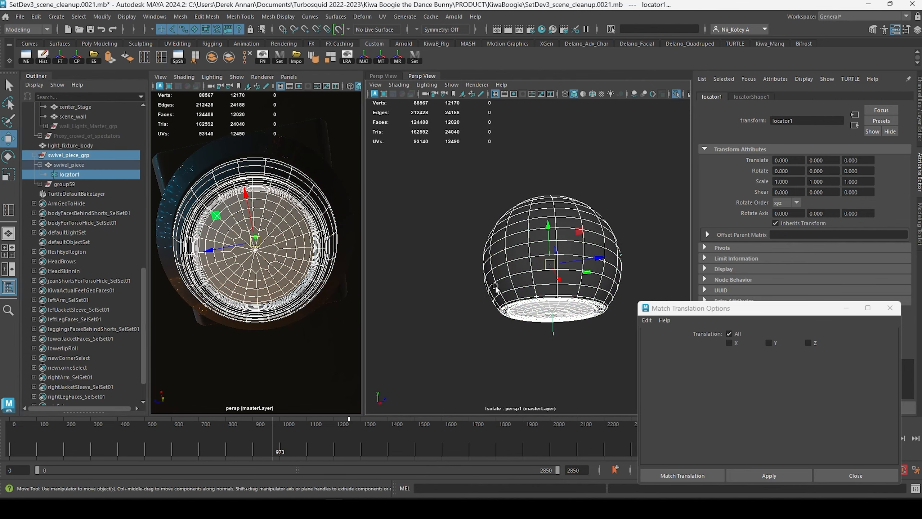
left_click_drag(493, 285, 497, 307, "alt")
left_click(67, 155)
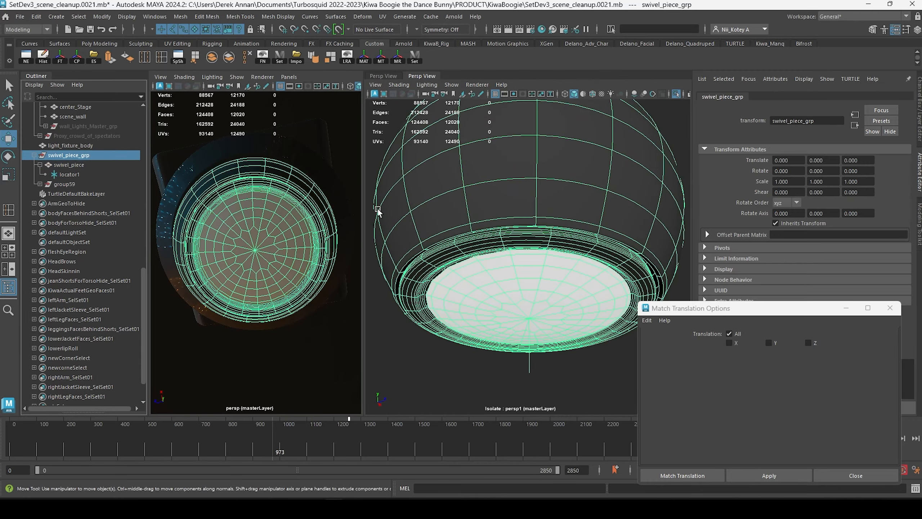
key("f")
left_click(76, 58)
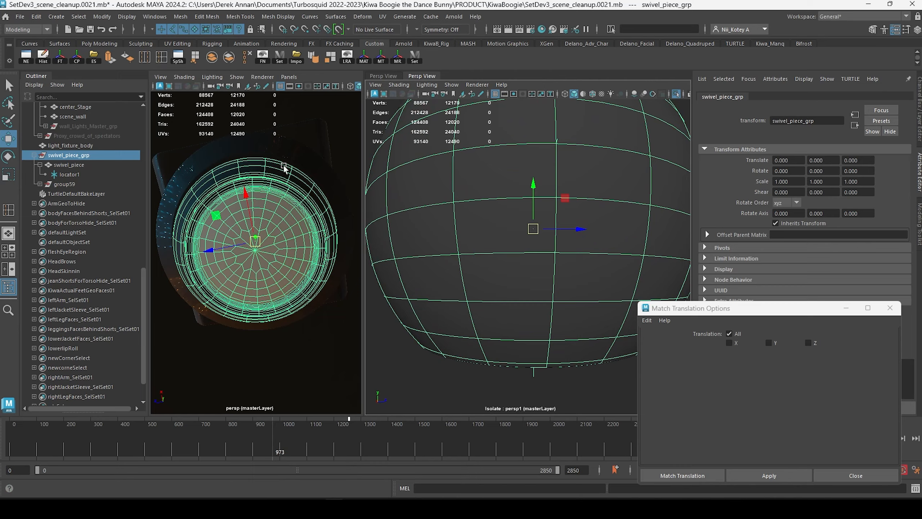
left_click_drag(479, 232, 475, 254, "alt")
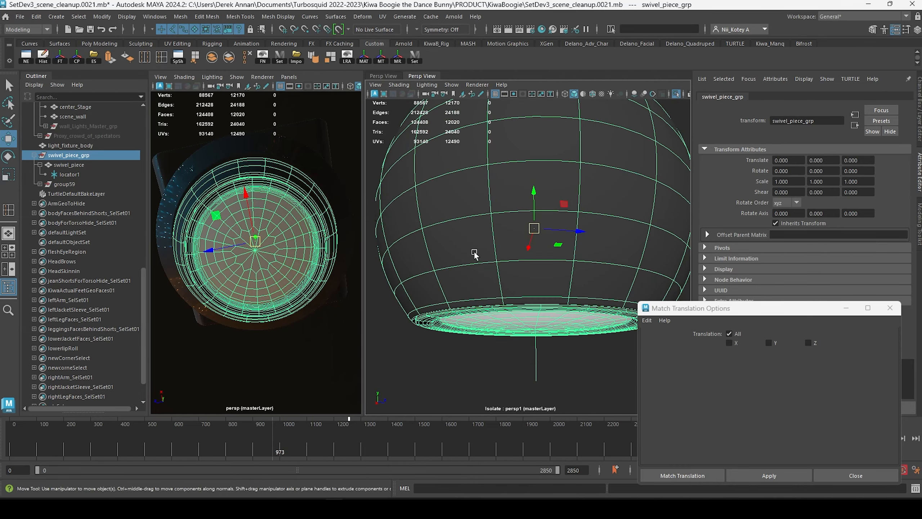
Isolate locator1 alone and select swivel_piece_grp to compare the group's pivot with the locator's centre.
left_click(68, 174)
left_click(685, 98)
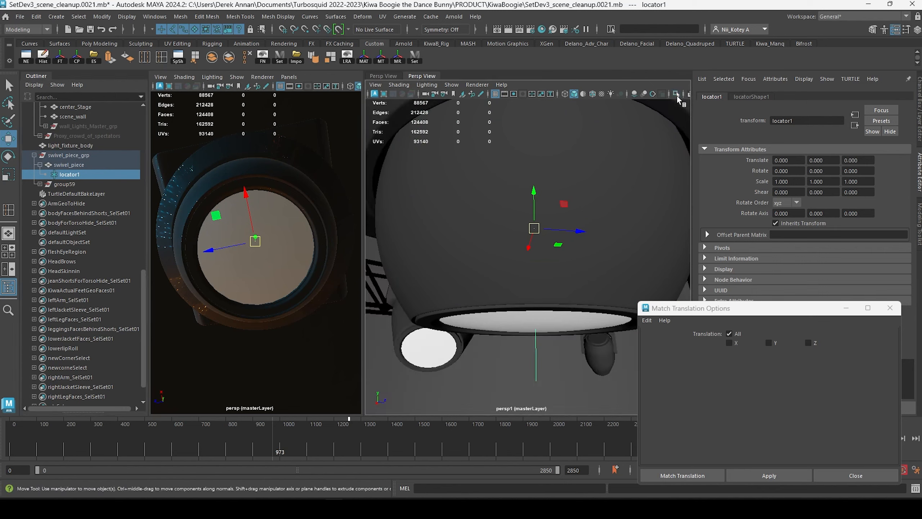
left_click(685, 98)
left_click(68, 156)
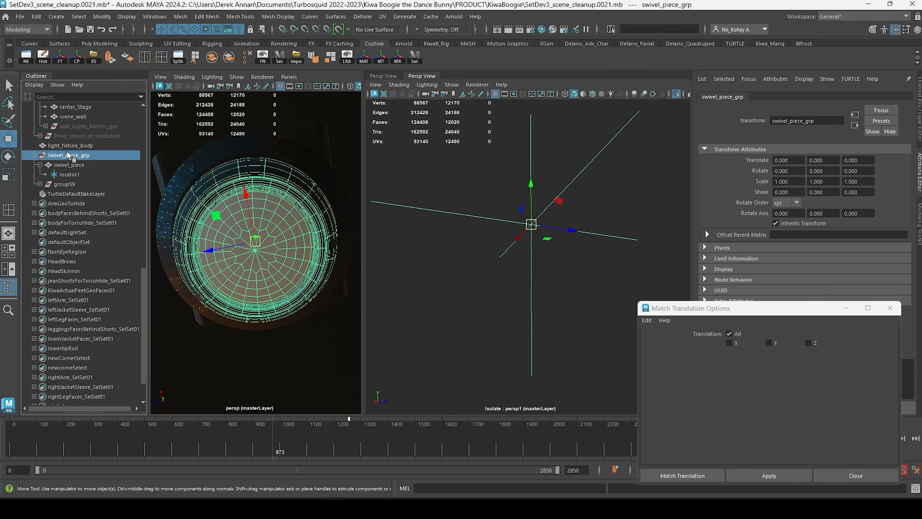
Compare the pivot positions of locator1, swivel_piece and swivel_piece_grp by selecting each in the scene hierarchy.
left_click(69, 175)
left_click(69, 165)
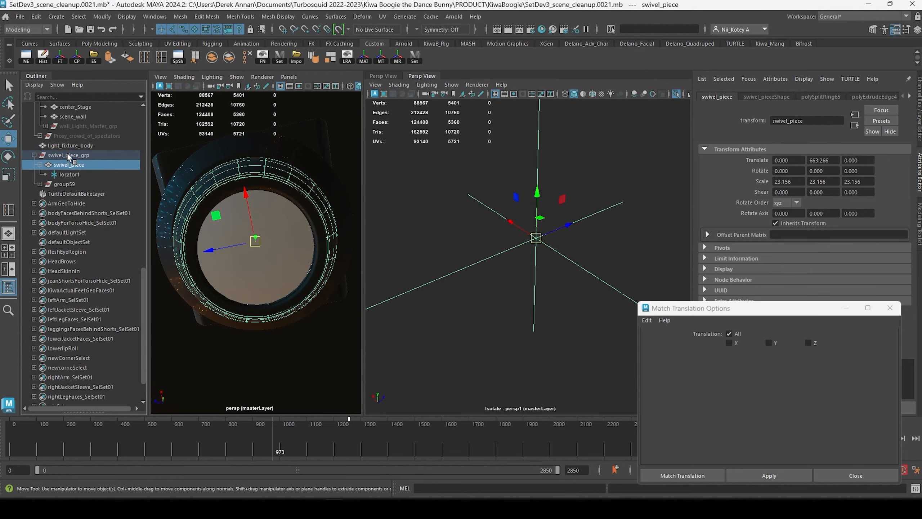
left_click(68, 156)
left_click(69, 175)
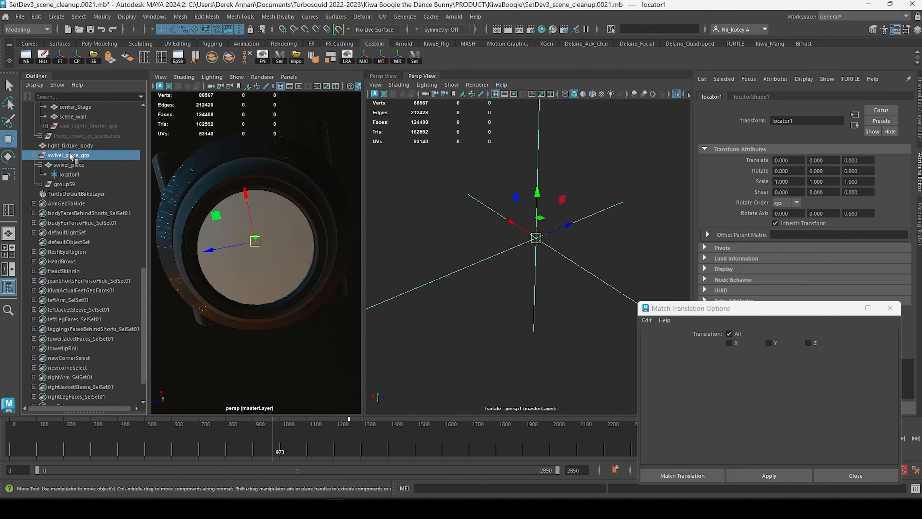
left_click(71, 156)
Turn off the viewport isolation and test-rotate swivel_piece_grp about its pivot within the full stage scene.
left_click(676, 94)
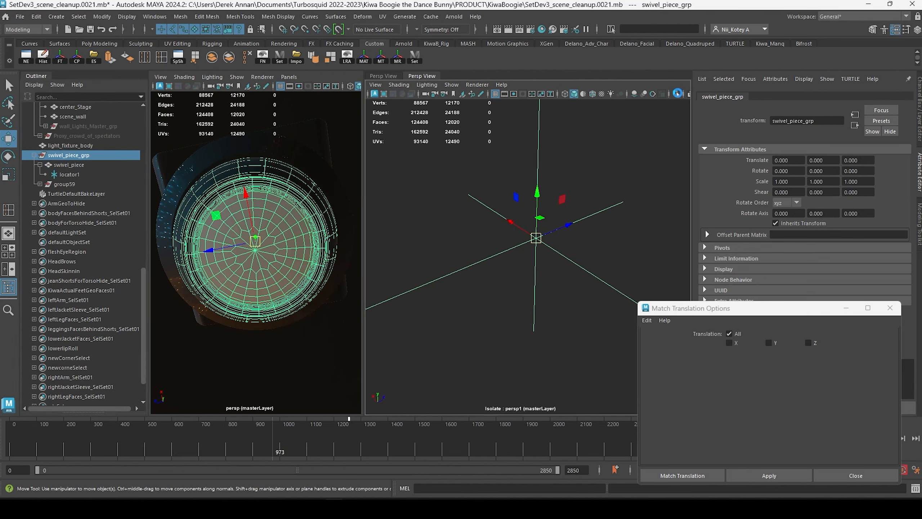
scroll(570, 221, "down", 5)
left_click_drag(568, 222, 548, 225, "alt")
key("e")
left_click_drag(492, 259, 504, 227)
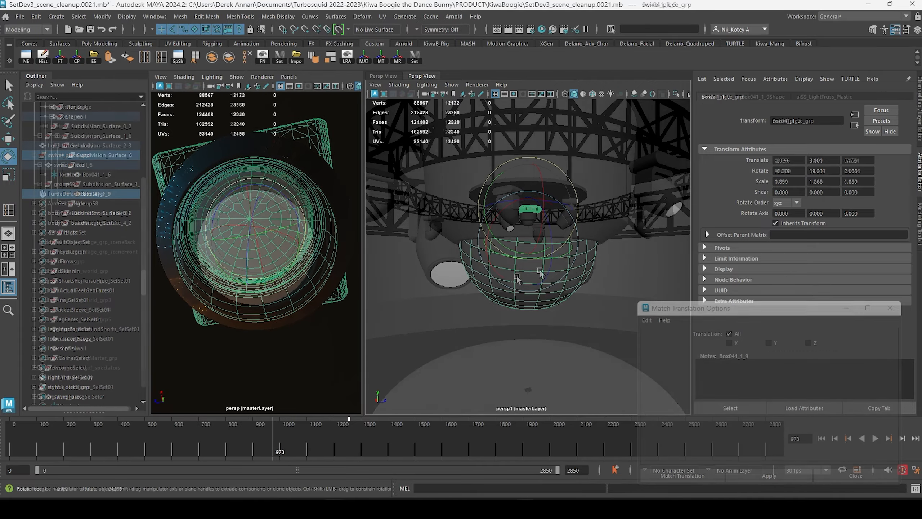
left_click_drag(552, 293, 575, 284, "alt")
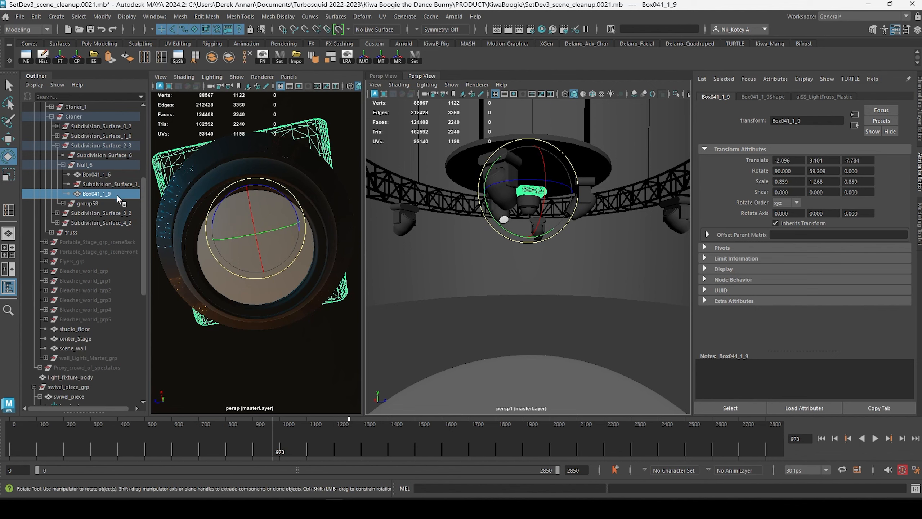
Unparent Box041_1_9 from the Null_6 group to the scene root and rename it light_fixture_base.
left_click(98, 185)
left_click(100, 195)
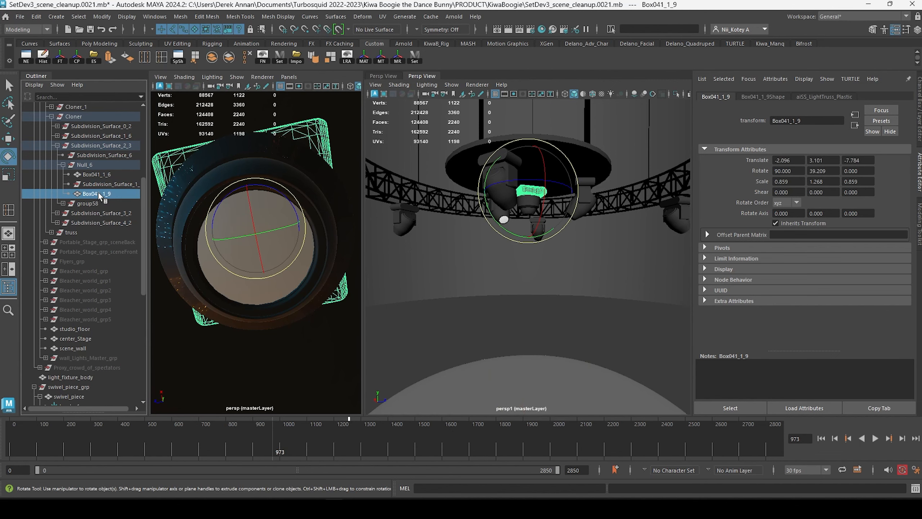
key("shift+p")
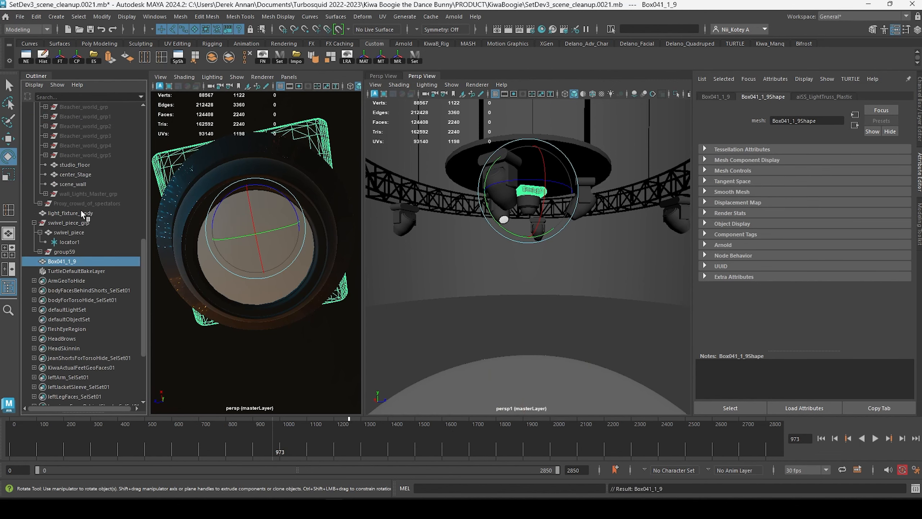
left_click(34, 222)
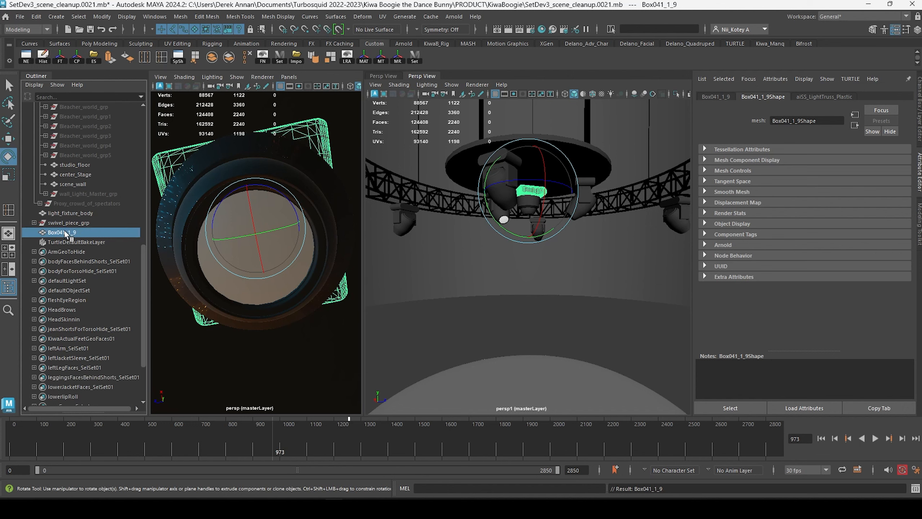
double_click(60, 231)
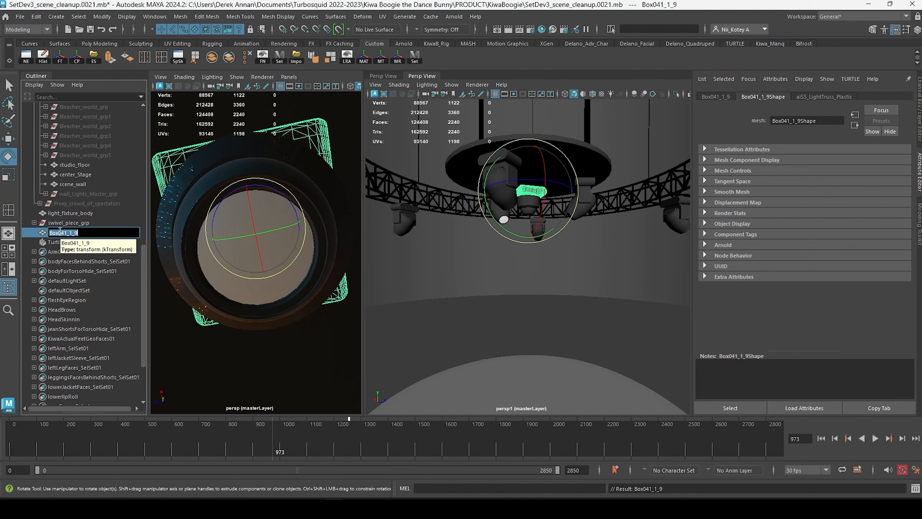
type("lig")
key("Return")
Group light_fixture_body, swivel_piece_grp and light_fixture_base together, name the group stage_light_grp and expand it in the hierarchy.
left_click(61, 214, "shift")
key("ctrl+g")
double_click(62, 214)
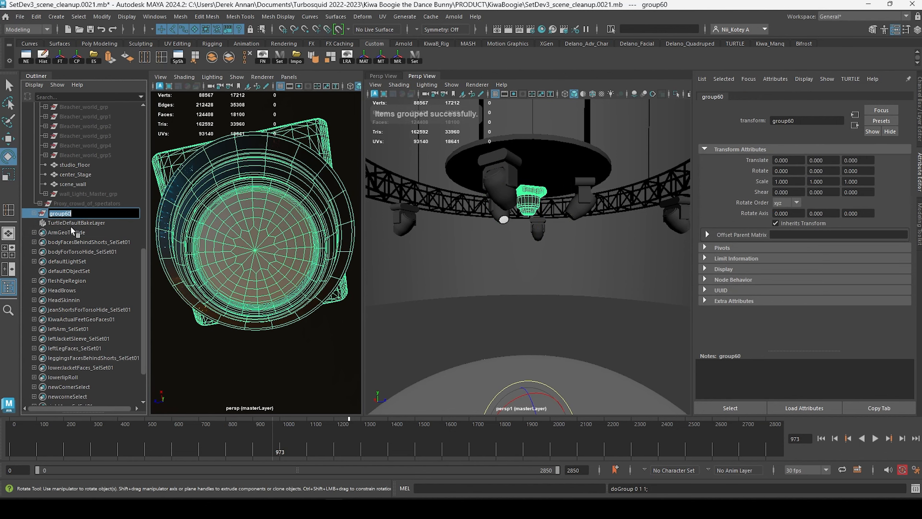
type("light_")
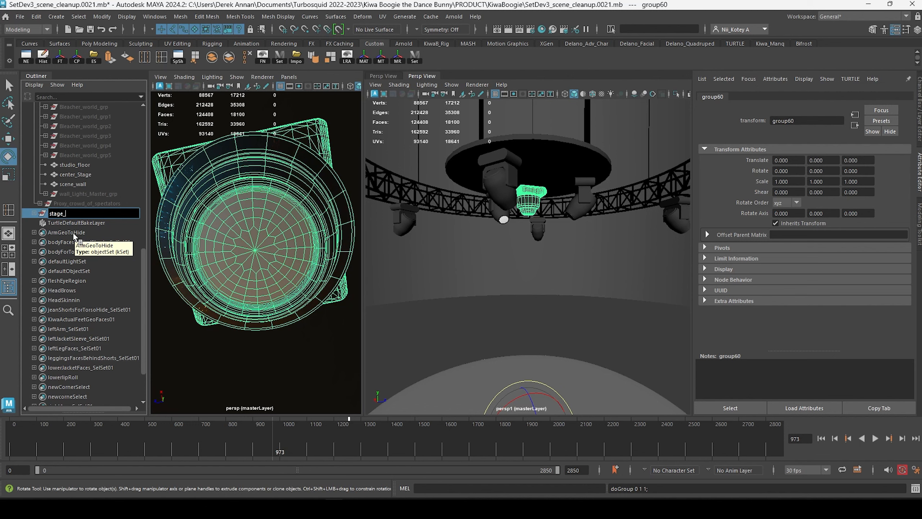
type("grp")
key("Return")
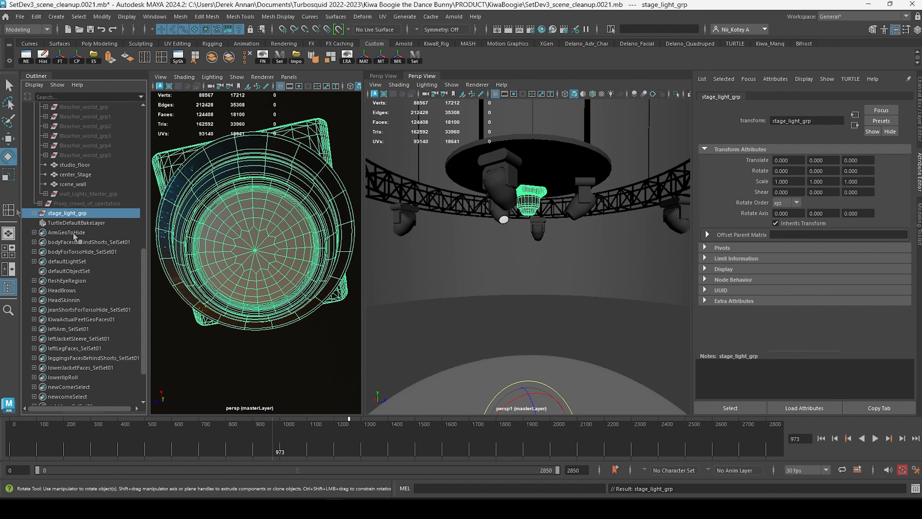
left_click(35, 214)
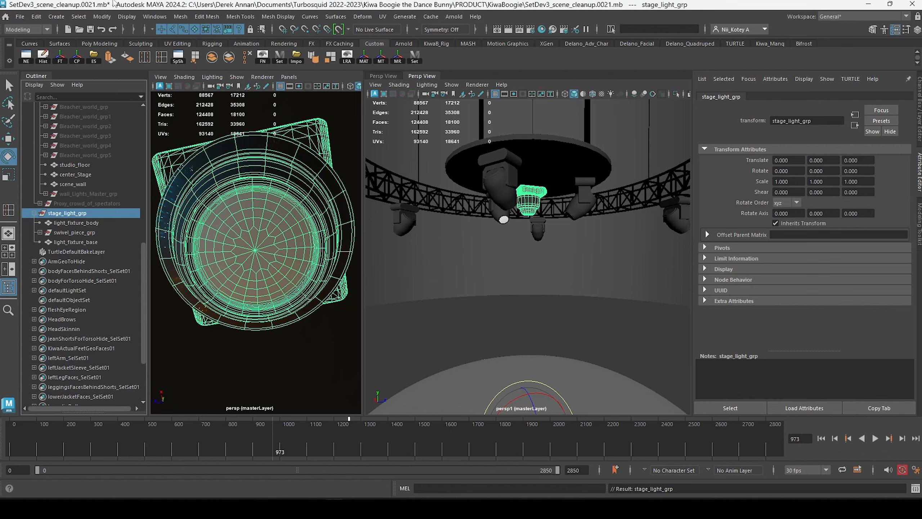
Create a spot light, raise it above the stage to a Y translation of about 547 and scale it uniformly to about 45.5.
left_click(56, 16)
mouse_move(134, 72)
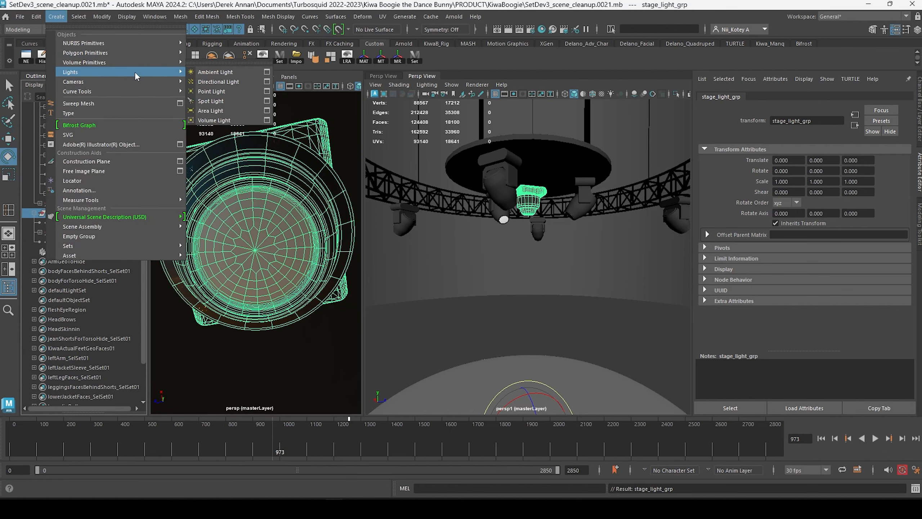
left_click(235, 101)
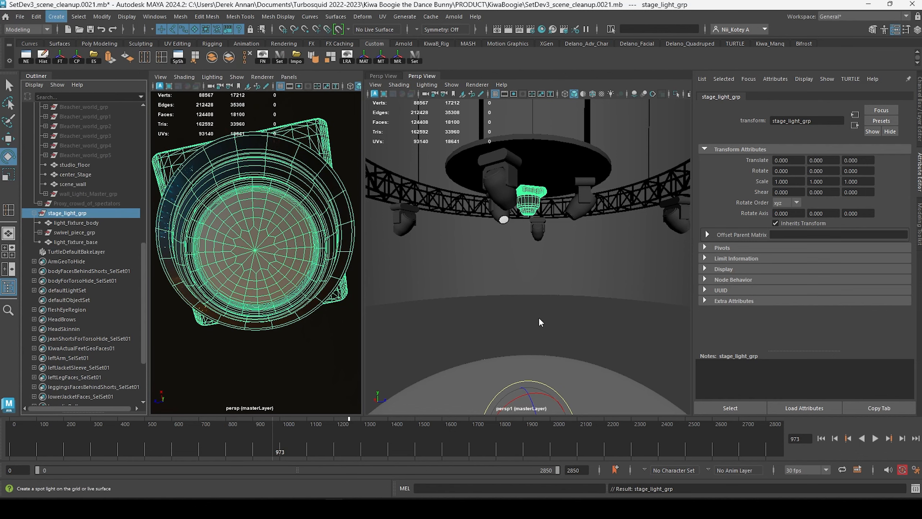
left_click(528, 382)
left_click_drag(527, 338, 530, 208)
key("r")
left_click_drag(528, 251, 506, 199)
Frame the spot light and set its X rotation to -90 so it points straight down.
key("f")
scroll(548, 257, "down", 4)
key("e")
left_click(801, 171)
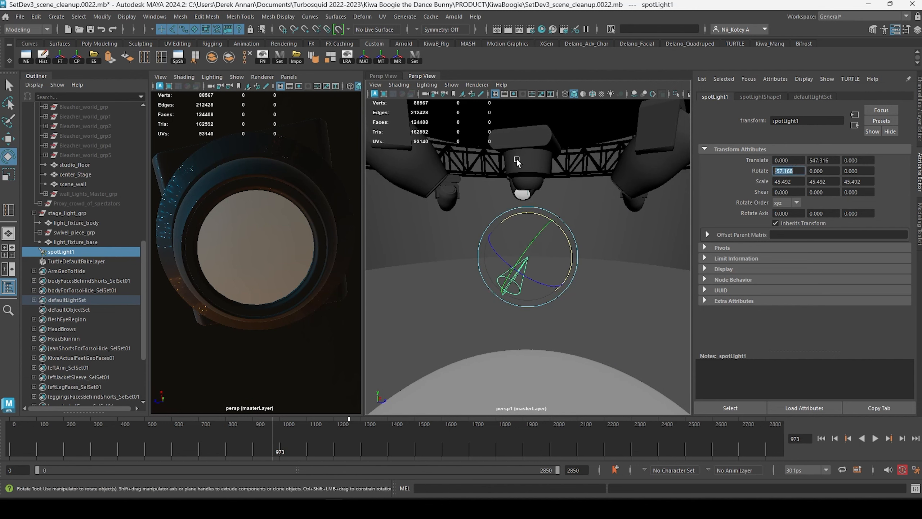
type("-90")
key("Return")
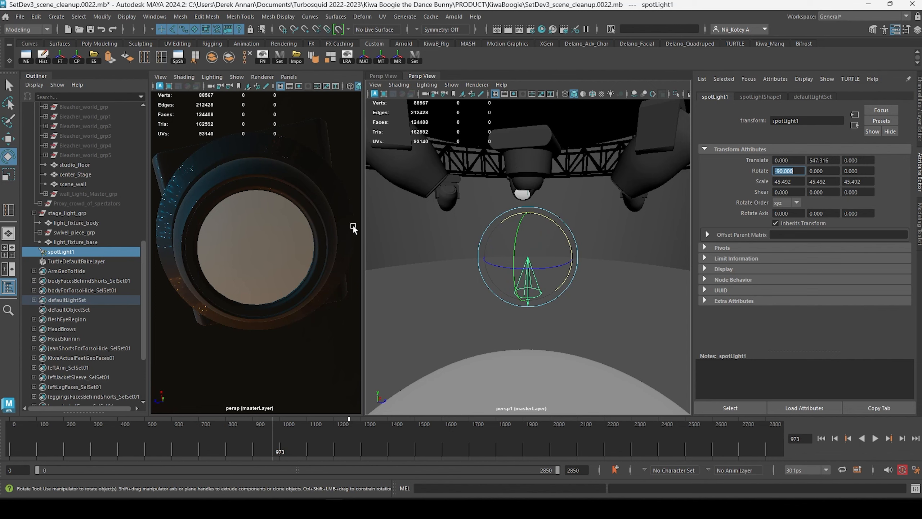
Raise the spot light into the stage fixture above it, to a Y translation of about 683.
left_click_drag(592, 350, 596, 276, "alt")
key("w")
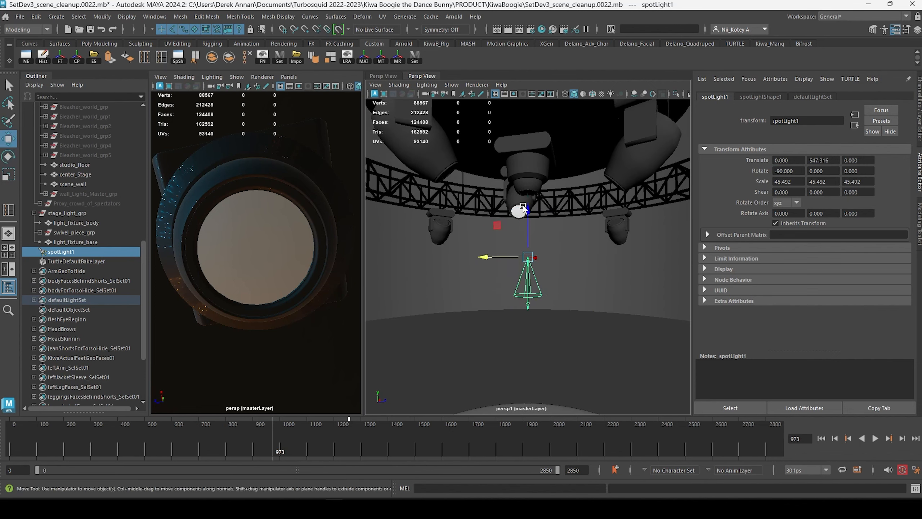
left_click_drag(529, 215, 529, 132)
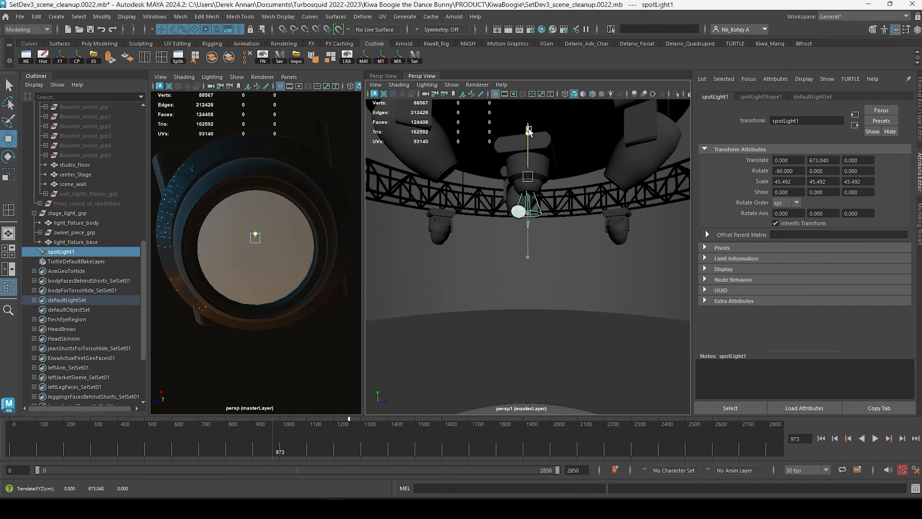
key("f")
mouse_move(529, 216)
left_mouse_down("alt")
mouse_move(587, 202)
mouse_move(624, 206)
mouse_move(528, 206)
left_mouse_up("alt")
scroll(581, 211, "up", 5)
mouse_move(528, 207)
left_mouse_down("alt")
mouse_move(503, 229)
mouse_move(528, 216)
left_mouse_up("alt")
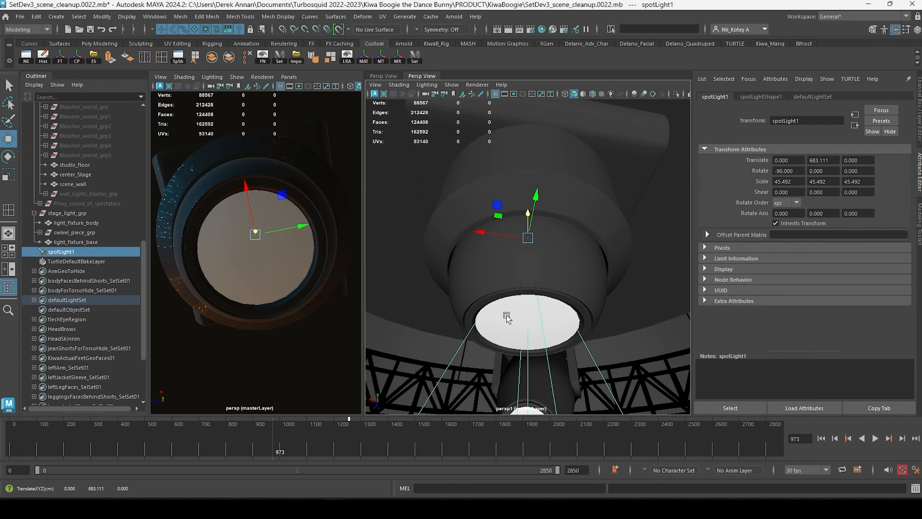
middle_click_drag(531, 306, 524, 269, "alt")
mouse_move(523, 269)
left_mouse_down("alt")
mouse_move(523, 261)
mouse_move(514, 271)
left_mouse_up("alt")
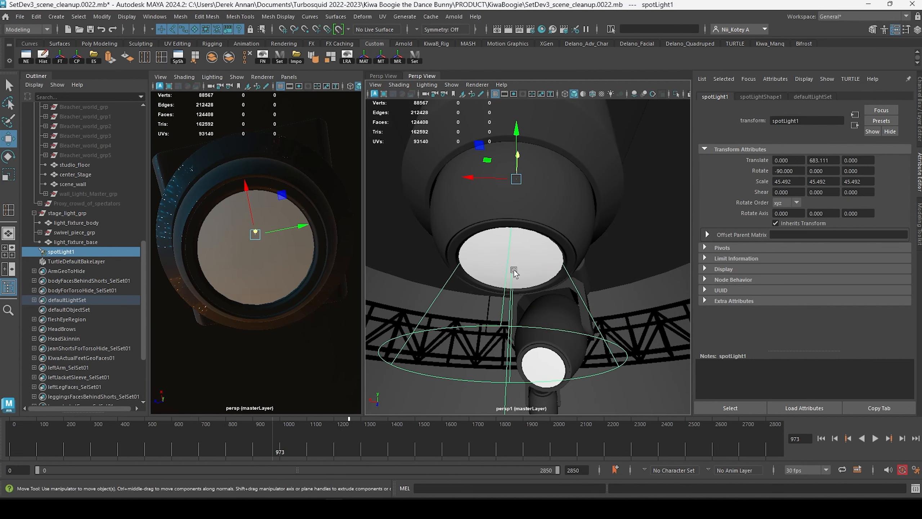
Select the fixture's bulb_cover lens and hide it, expanding swivel_piece_grp in the hierarchy.
left_click(494, 250)
left_click(41, 232)
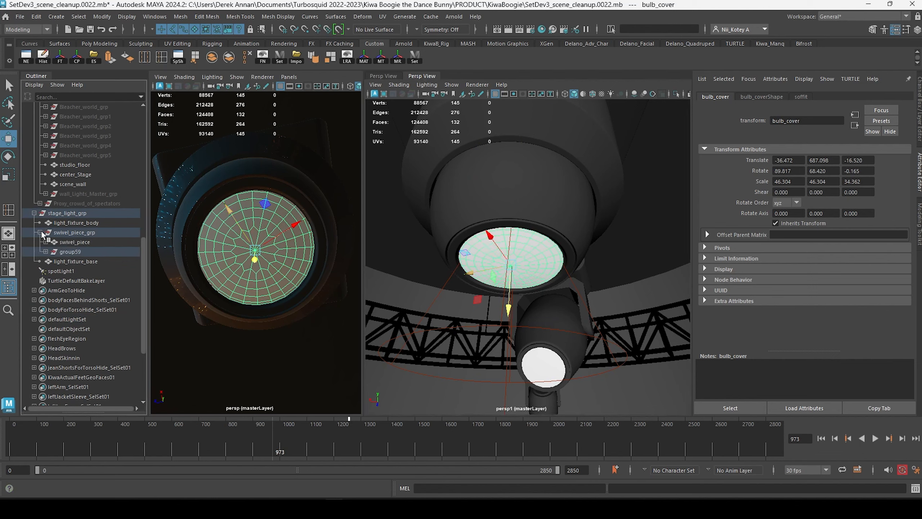
key("ctrl+h")
left_click_drag(519, 287, 496, 218, "alt")
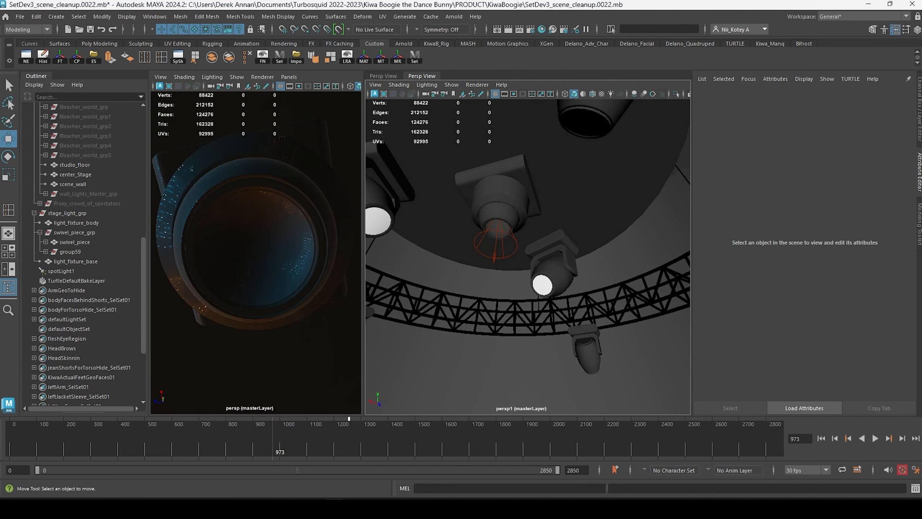
Switch to the Arnold RenderView, choose perspShape1 as the camera, start the render and move the window off the viewport.
key("alt+Tab")
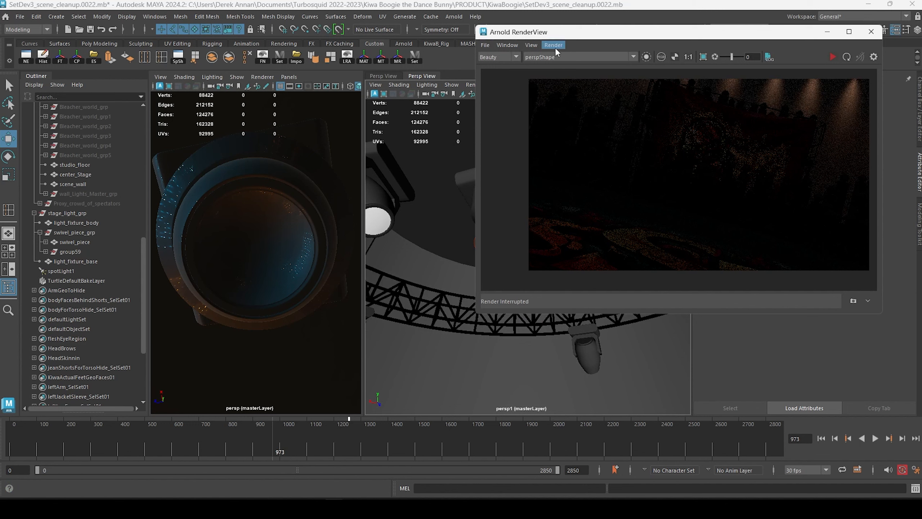
left_click(560, 57)
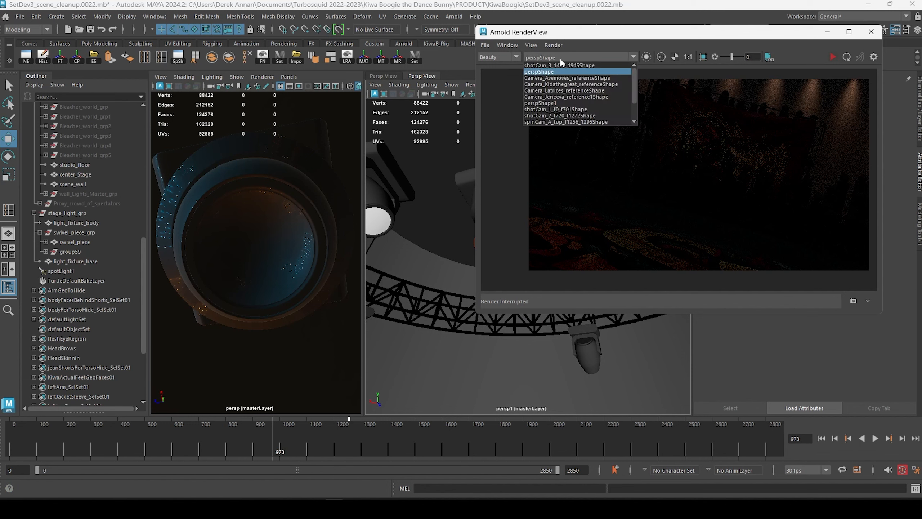
left_click(572, 104)
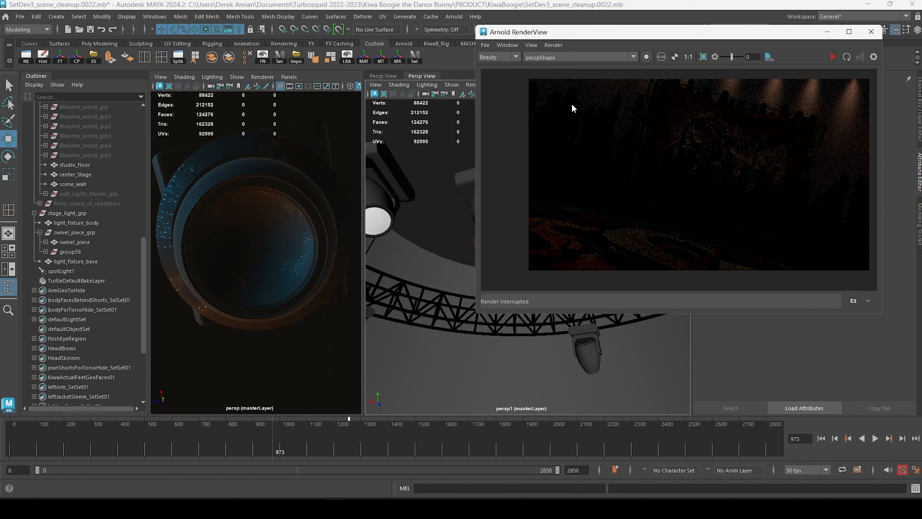
left_click(833, 57)
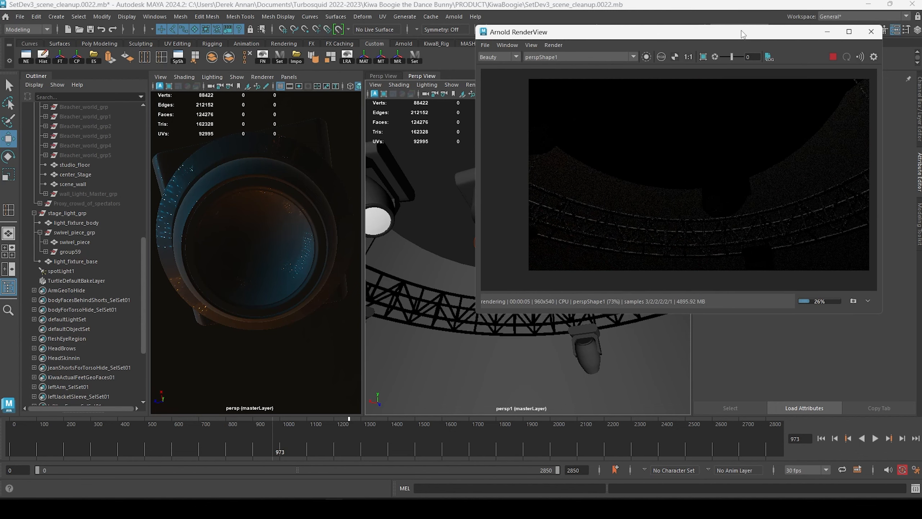
left_click_drag(742, 34, 232, 117)
Select the spot light, open its Arnold shape attributes and set the exposure to 13.
left_click(493, 233)
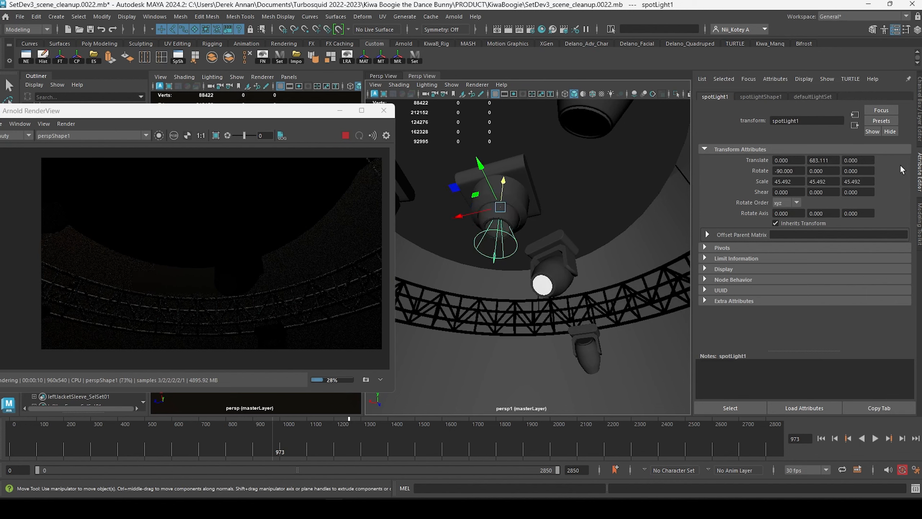
left_click(755, 97)
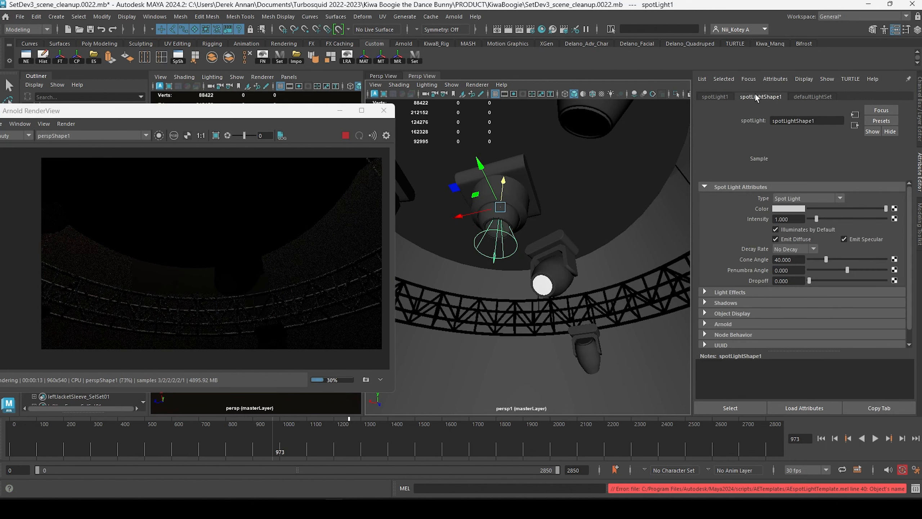
left_click(707, 322)
scroll(740, 317, "down", 4)
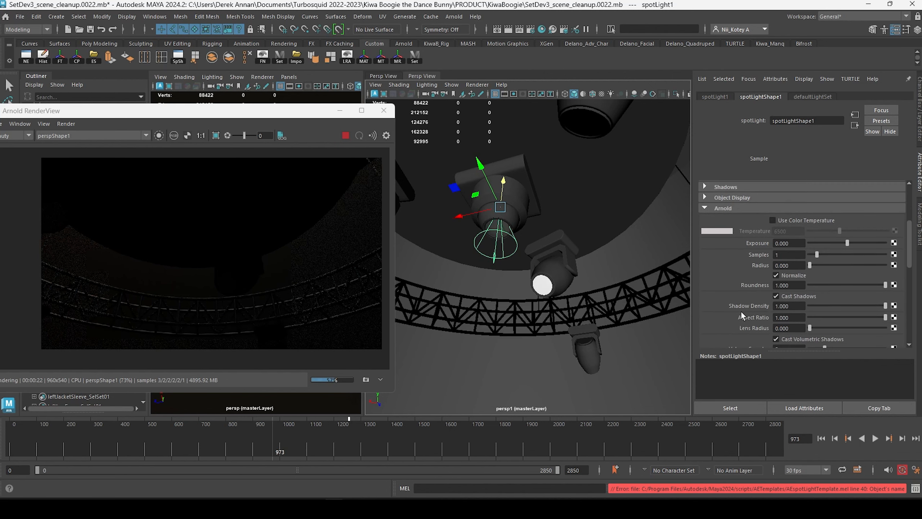
left_click(796, 244)
type("13")
key("Return")
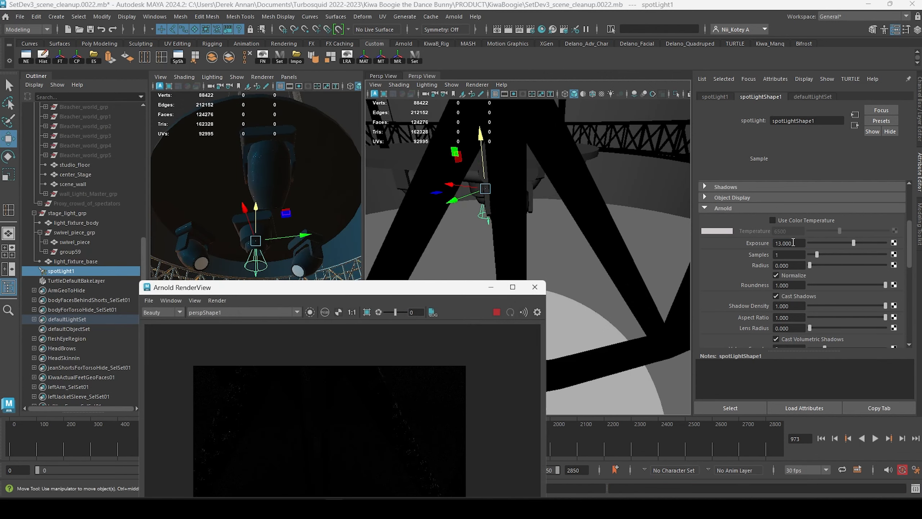
Increase the spot light's Arnold exposure to 18.
left_click(799, 244)
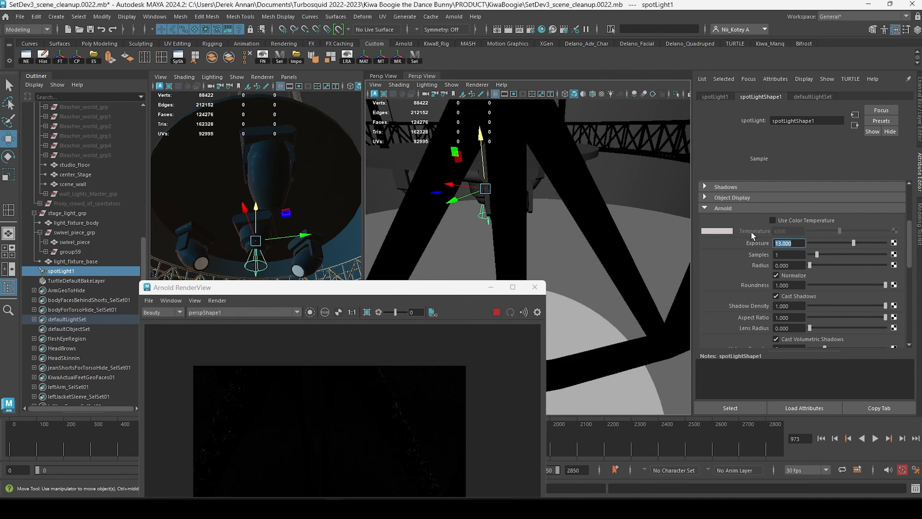
type("18")
key("Return")
Lower the spot light slightly out of the fixture and reposition the Arnold RenderView window.
left_click_drag(257, 209, 257, 212)
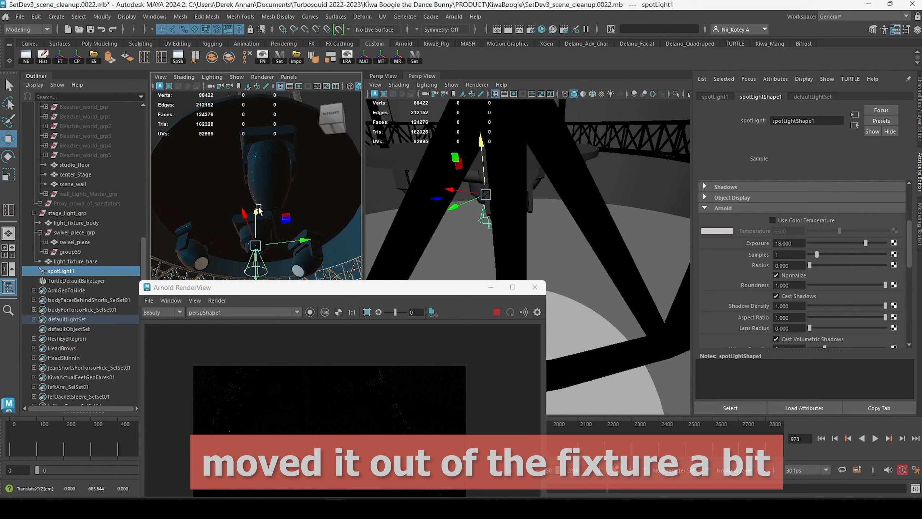
left_click_drag(257, 210, 256, 219)
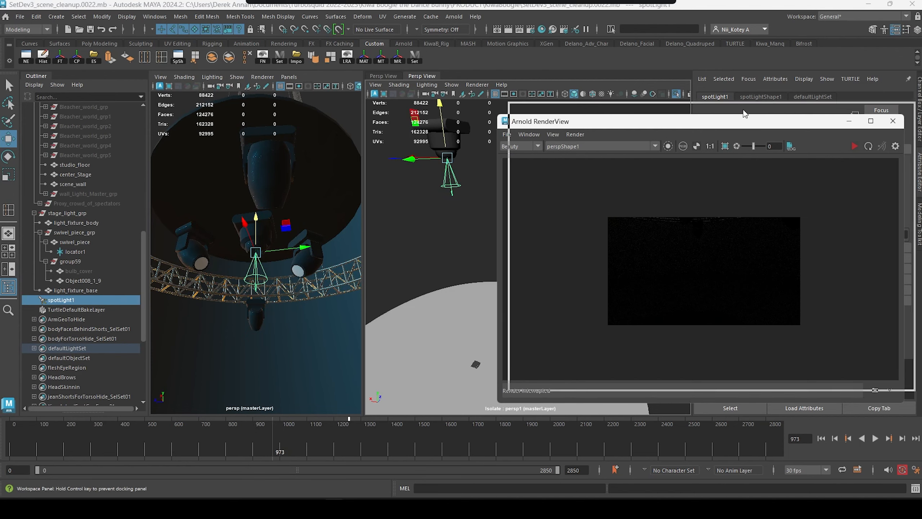
left_click_drag(735, 126, 746, 113)
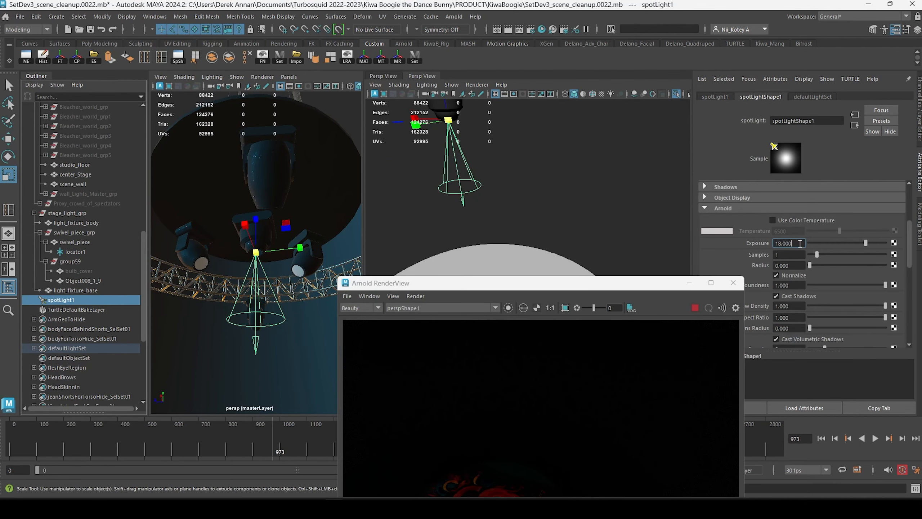
Try an Arnold exposure of 30 on the spot light, and settle on 20.
left_click_drag(800, 243, 763, 240)
type("30")
key("Return")
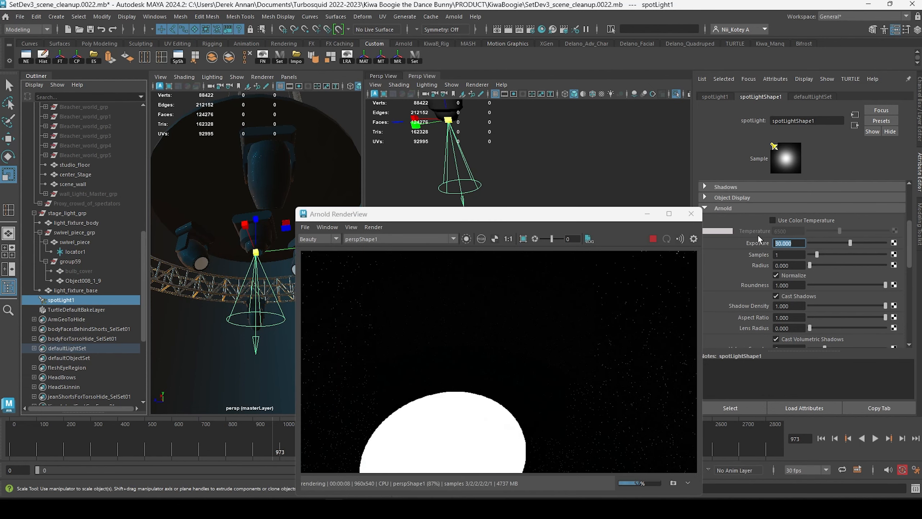
type("20")
key("Return")
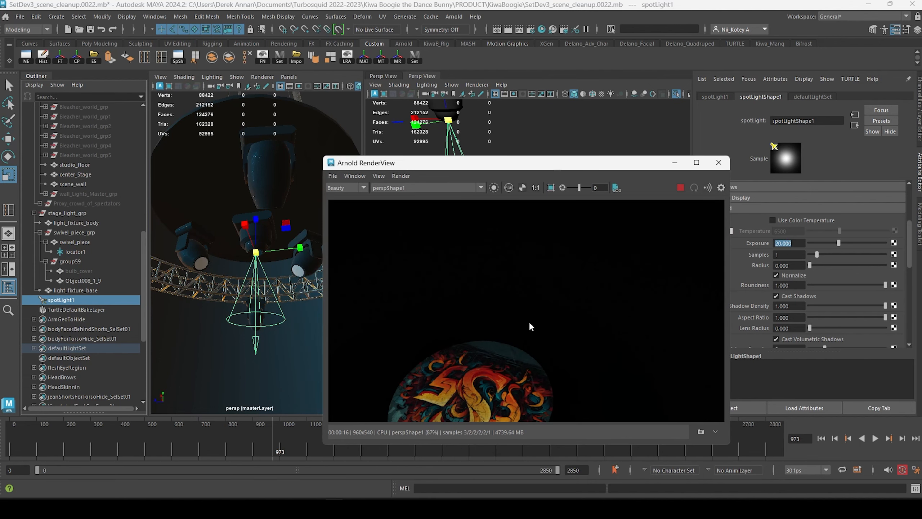
mouse_move(518, 317)
middle_mouse_down()
mouse_move(532, 260)
mouse_move(529, 323)
middle_mouse_up()
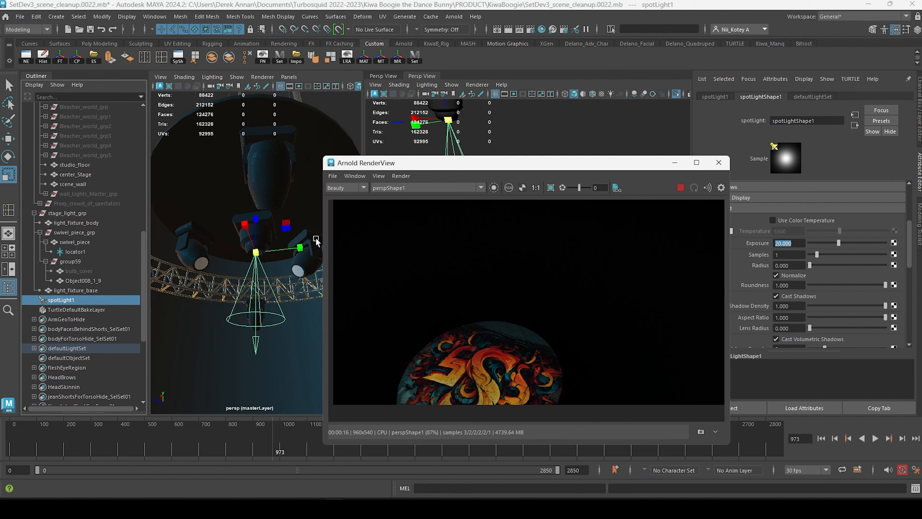
Parent spotLight1 under swivel_piece_grp in the outliner and select that group.
left_click_drag(523, 163, 613, 178)
scroll(311, 213, "down", 5)
left_click_drag(269, 207, 254, 263, "alt")
scroll(270, 251, "down", 1)
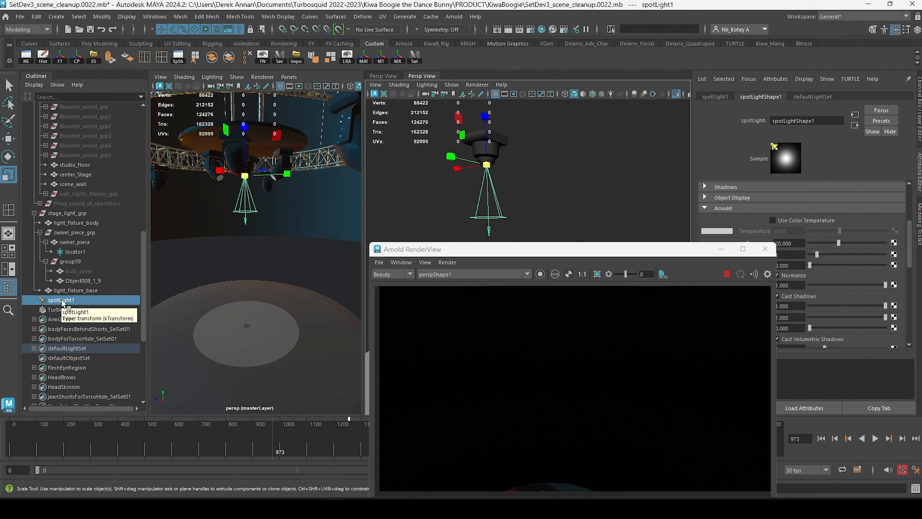
middle_click_drag(61, 301, 70, 232)
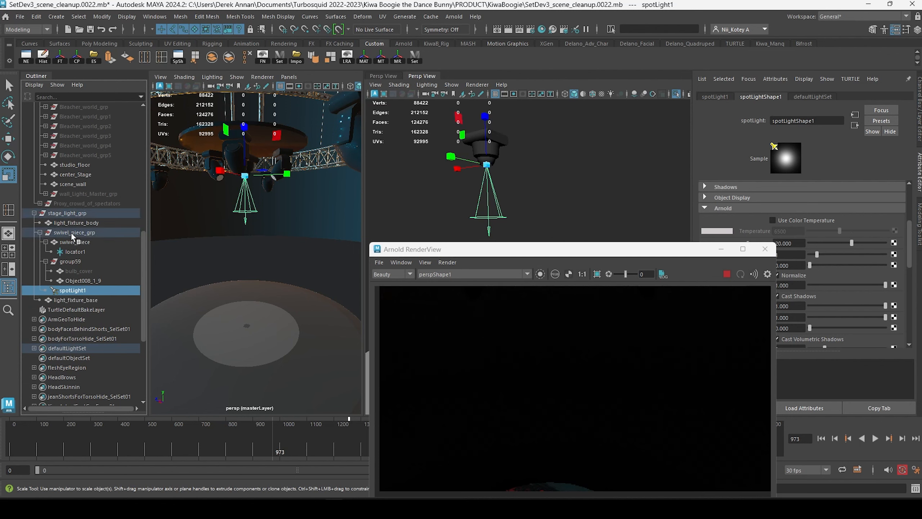
left_click(70, 232)
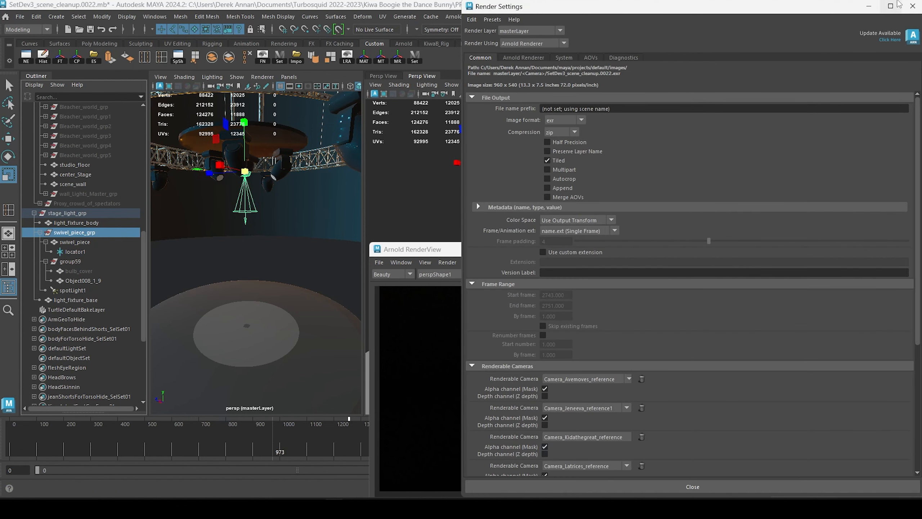
Add an aiAtmosphereVolume as the environment atmosphere in the Arnold render settings.
left_click_drag(598, 8, 490, 61)
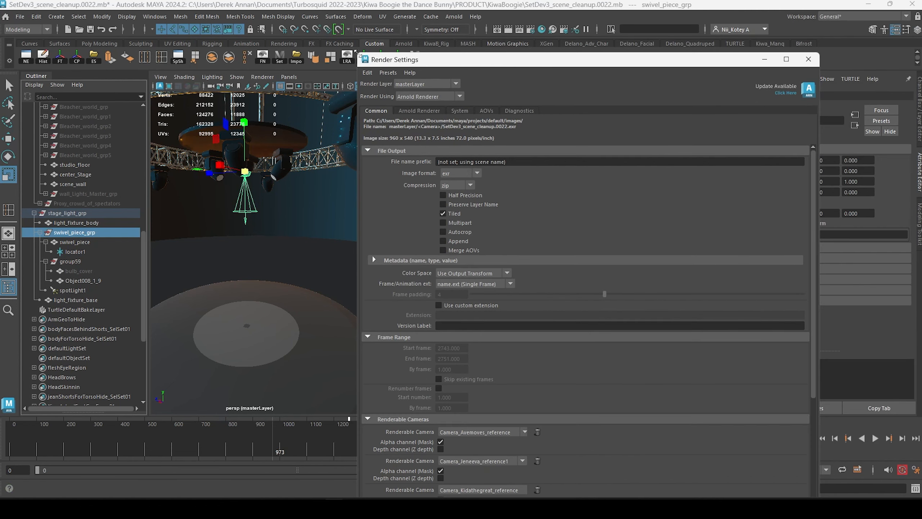
left_click_drag(387, 104, 418, 157)
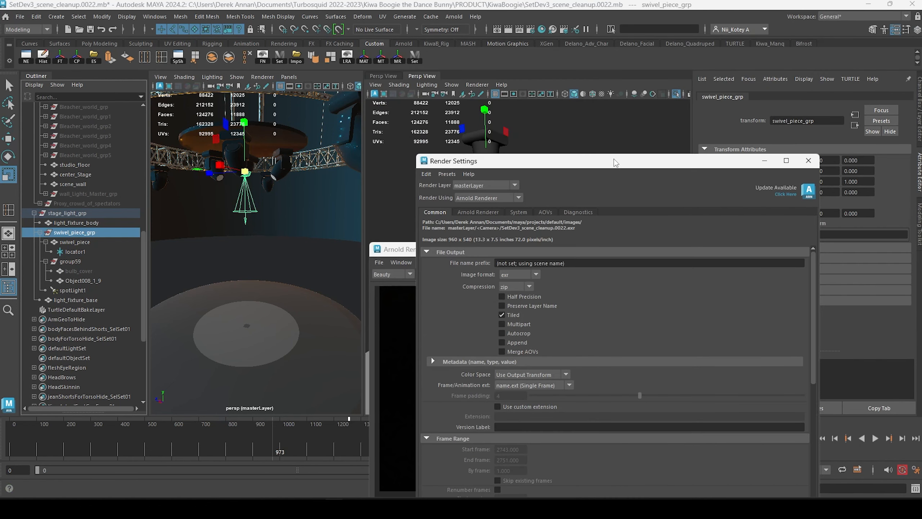
left_click_drag(614, 163, 586, 96)
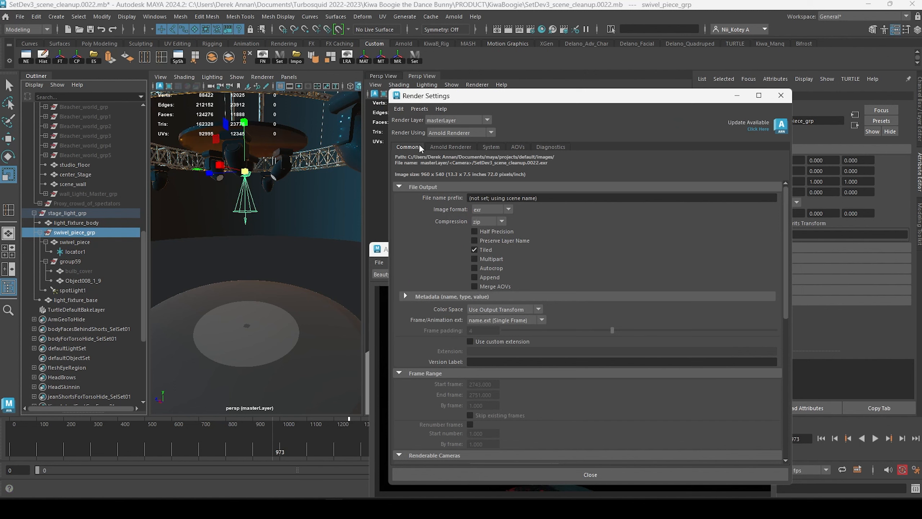
left_click(456, 146)
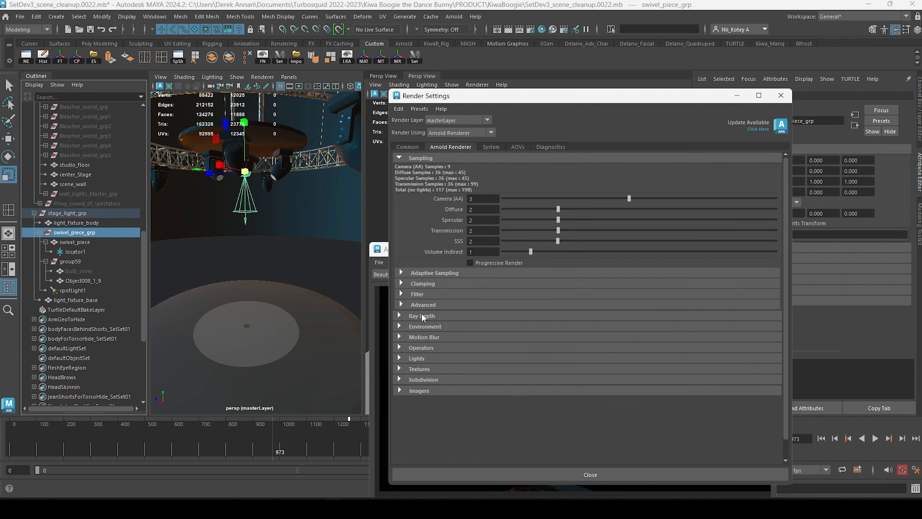
left_click(400, 326)
left_click(762, 339)
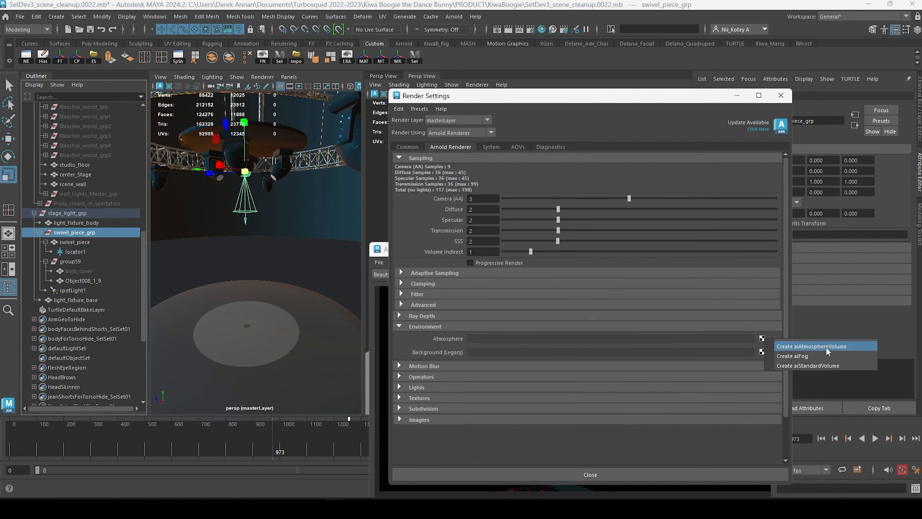
left_click(831, 347)
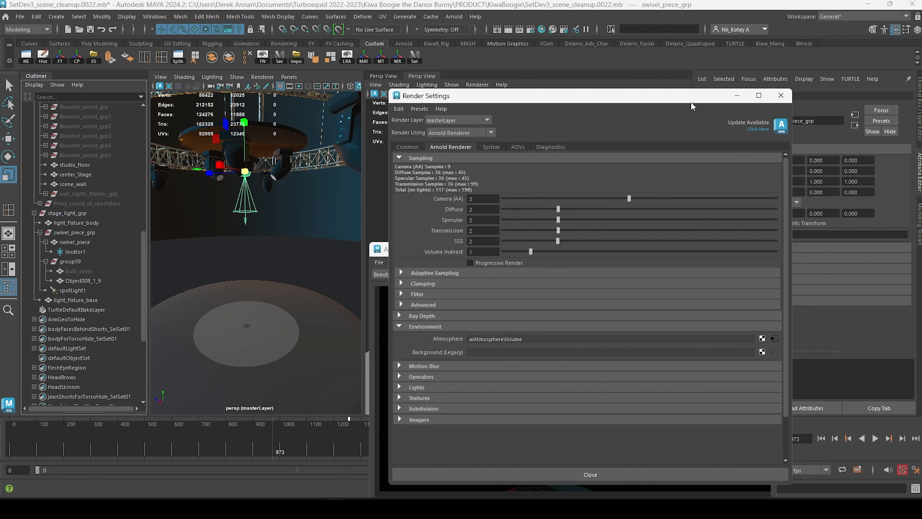
Set the atmosphere volume's density to 0.01, minimise Render Settings and move the Arnold RenderView clear of the attributes.
left_click_drag(691, 102, 437, 168)
left_click(788, 197)
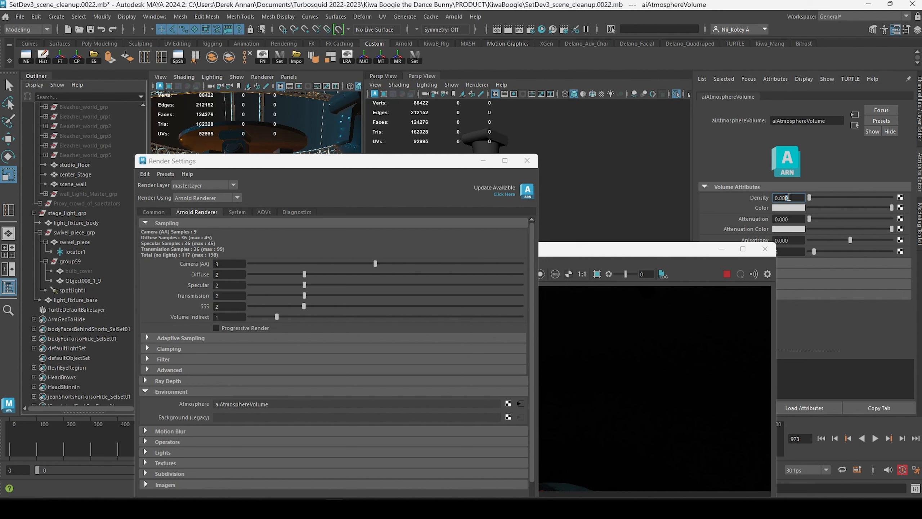
left_click_drag(790, 198, 722, 188)
type("0.01")
key("Return")
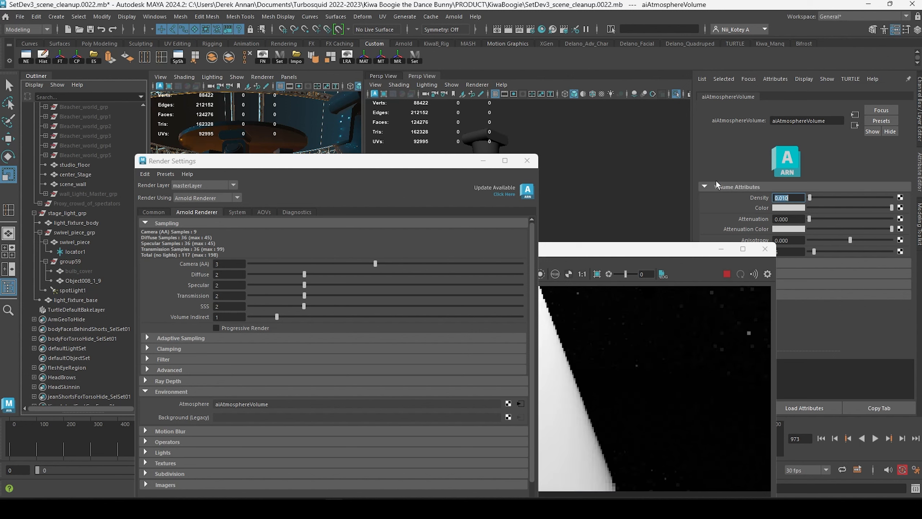
left_click(484, 163)
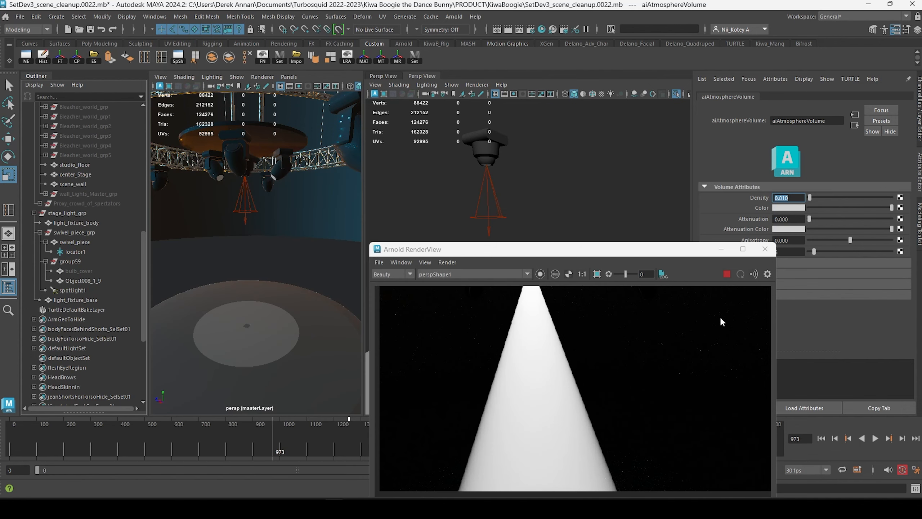
left_click_drag(687, 255, 524, 211)
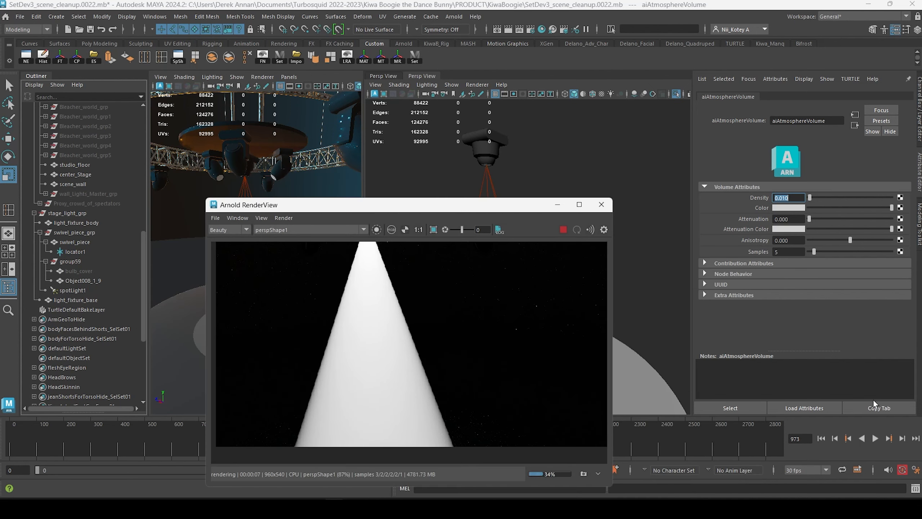
Copy the atmosphere volume's attributes to a floating window, minimise it and move the Arnold RenderView off the viewport.
left_click(879, 408)
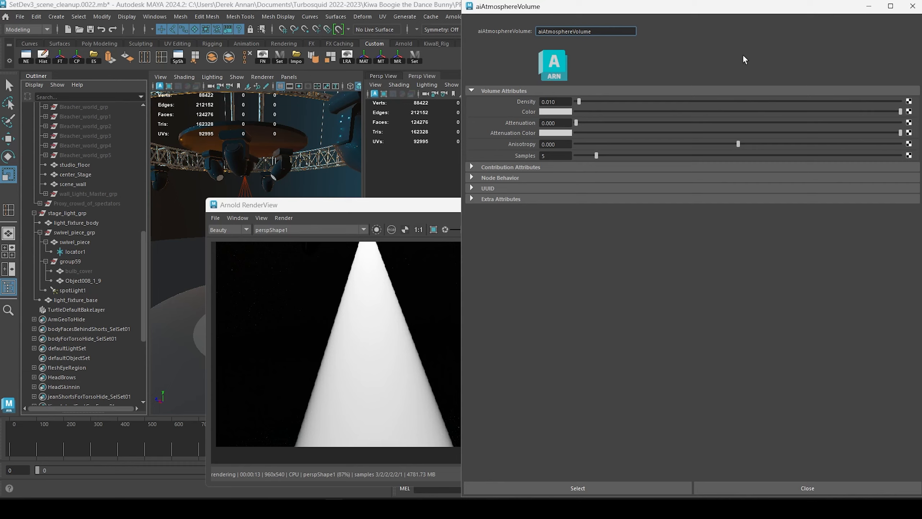
left_click_drag(724, 58, 649, 129)
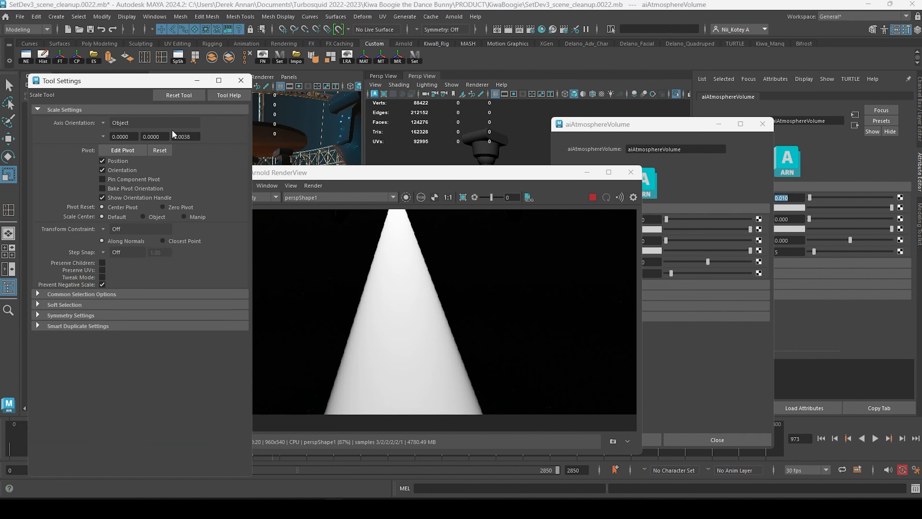
left_click(241, 80)
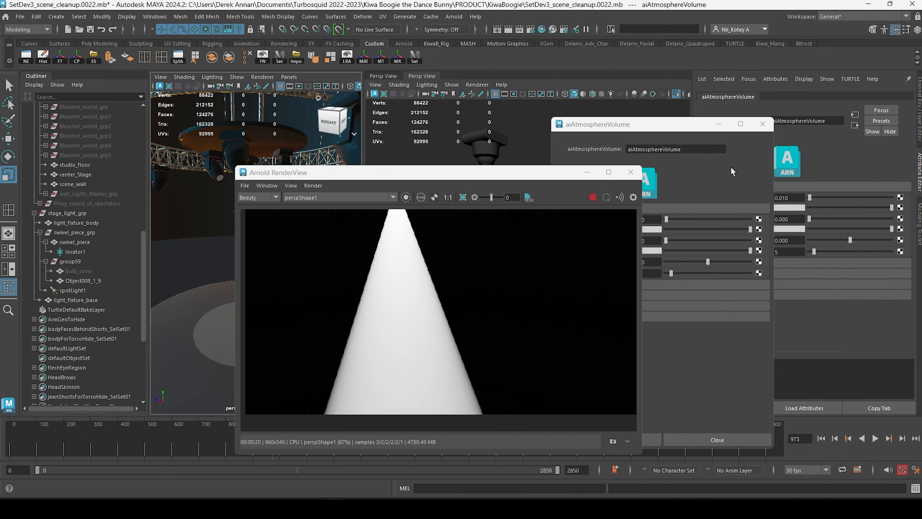
left_click(719, 124)
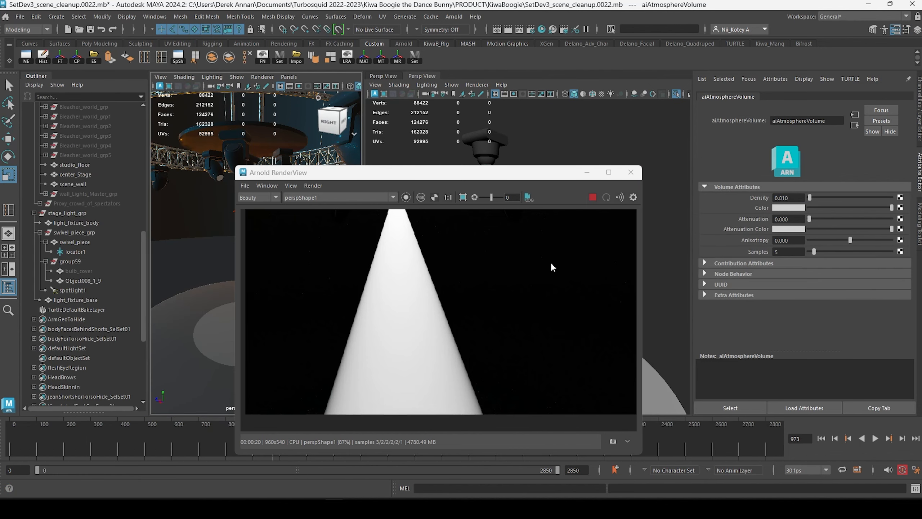
mouse_move(518, 173)
left_mouse_down()
mouse_move(514, 167)
mouse_move(680, 270)
left_mouse_up()
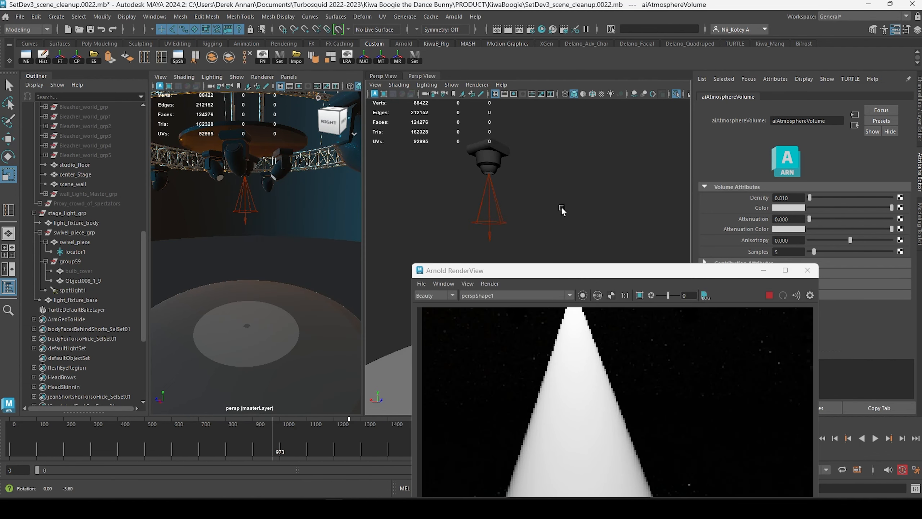
Stop the render, raise the spot light up into the fixture's swivel piece and restart the render.
left_click_drag(562, 210, 564, 198, "alt")
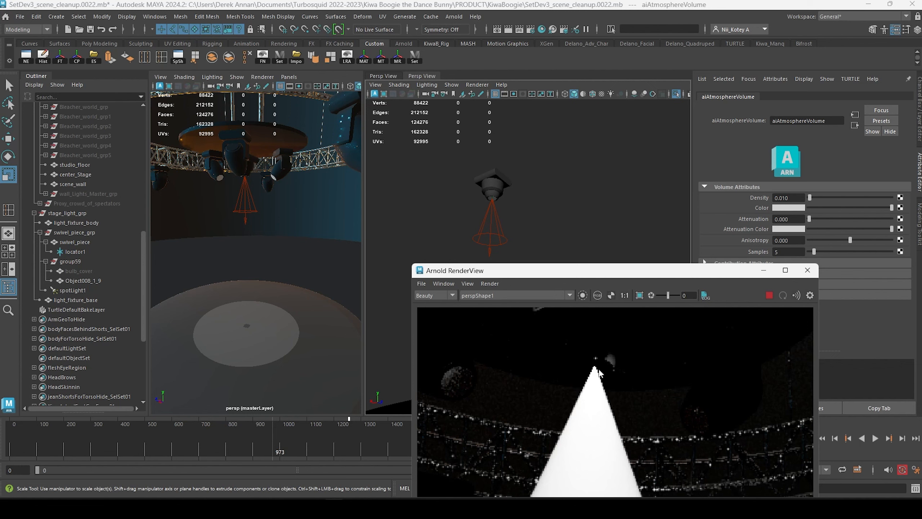
left_click(473, 199)
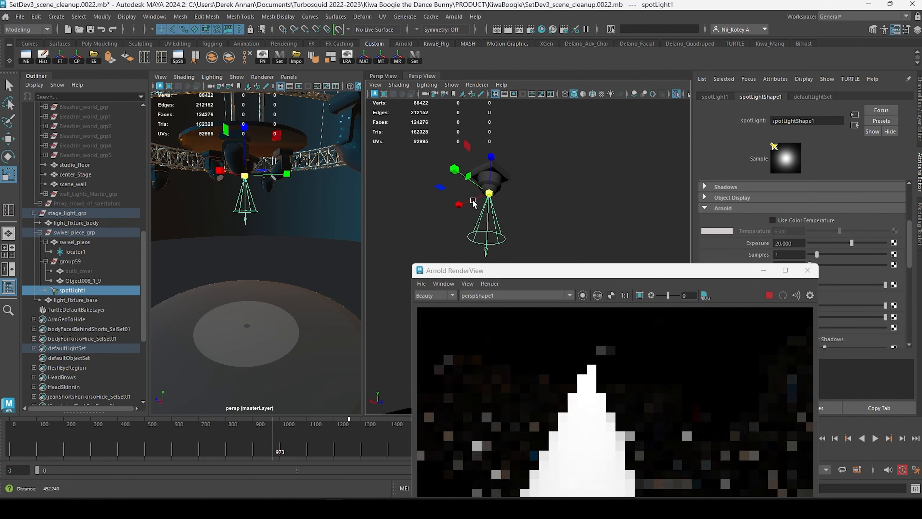
right_click_drag(473, 199, 507, 232, "alt")
middle_click_drag(531, 185, 563, 234, "alt")
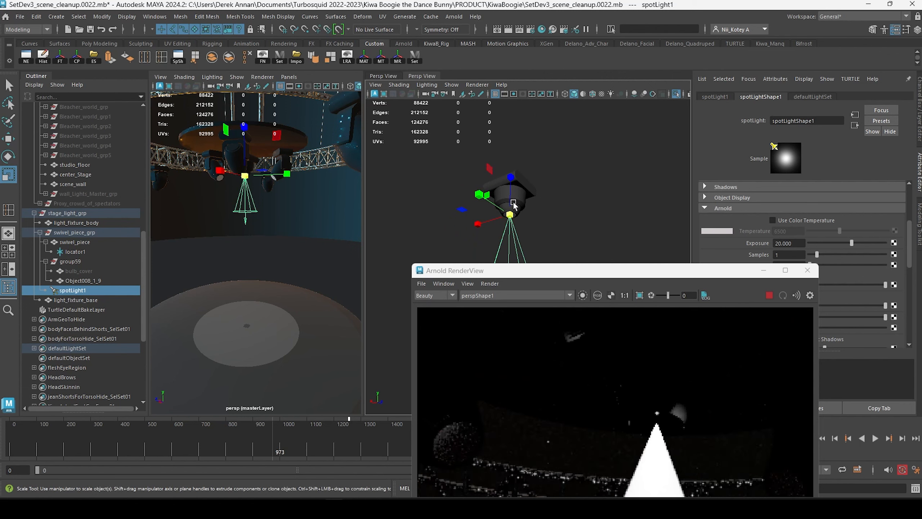
key("w")
scroll(513, 203, "up", 2)
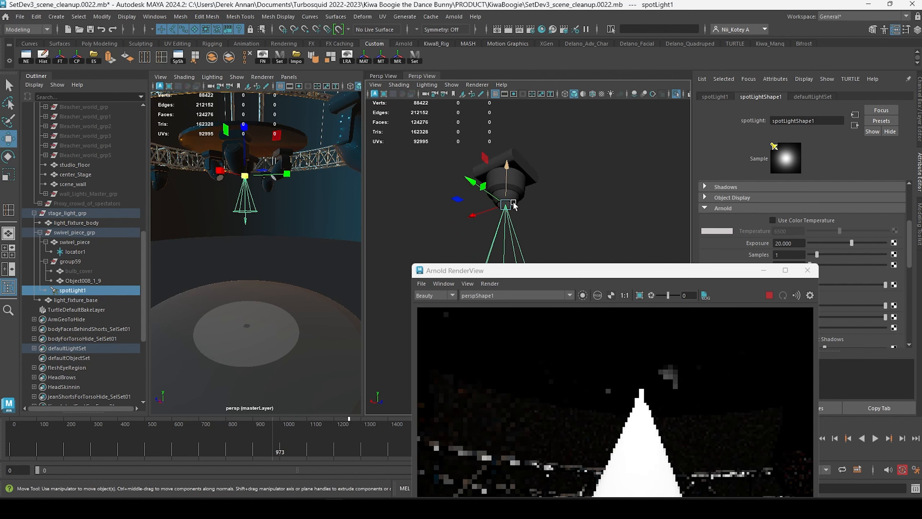
left_click(507, 179)
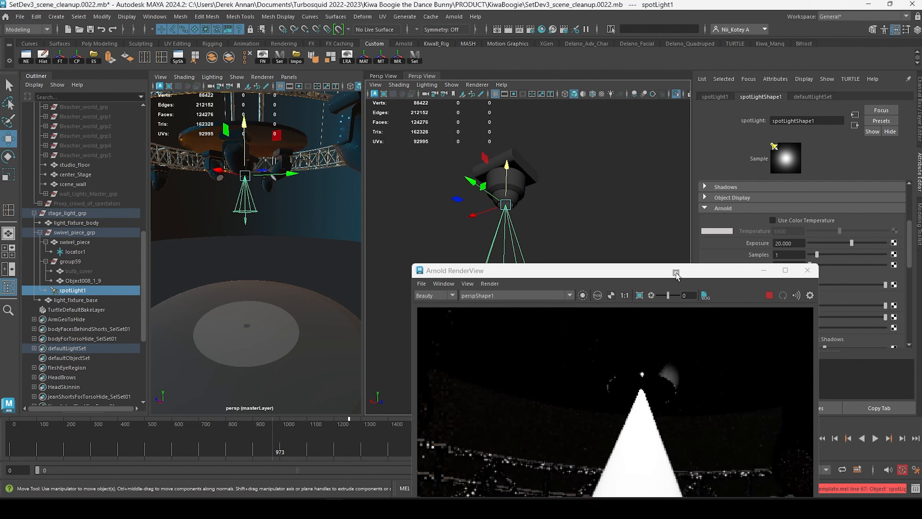
left_click(769, 298)
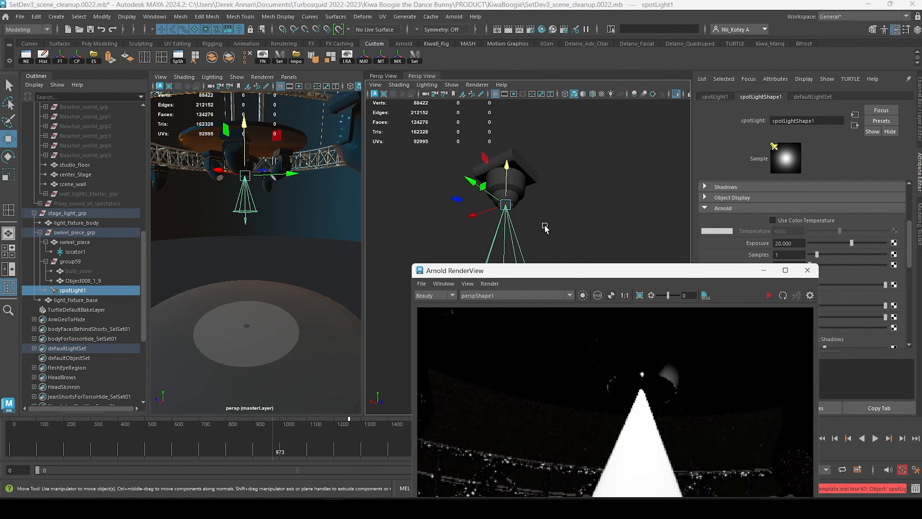
scroll(518, 210, "up", 2)
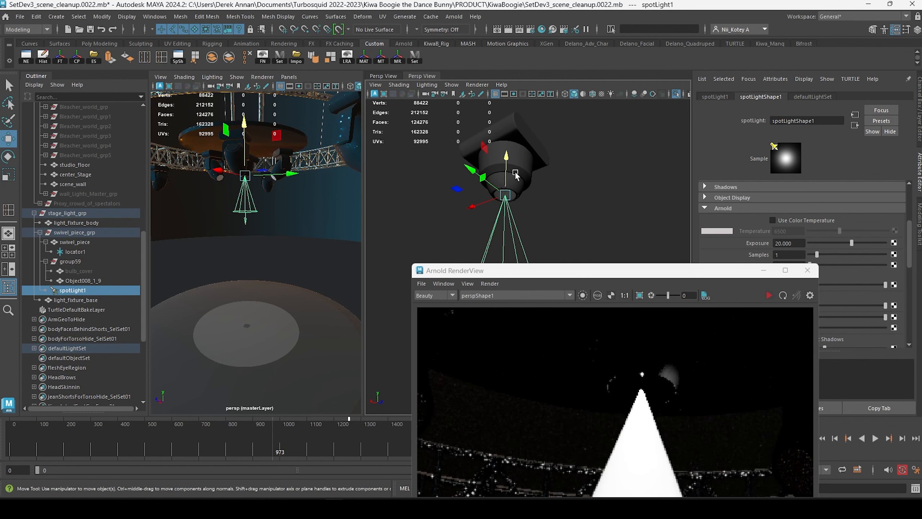
left_click_drag(505, 155, 514, 136)
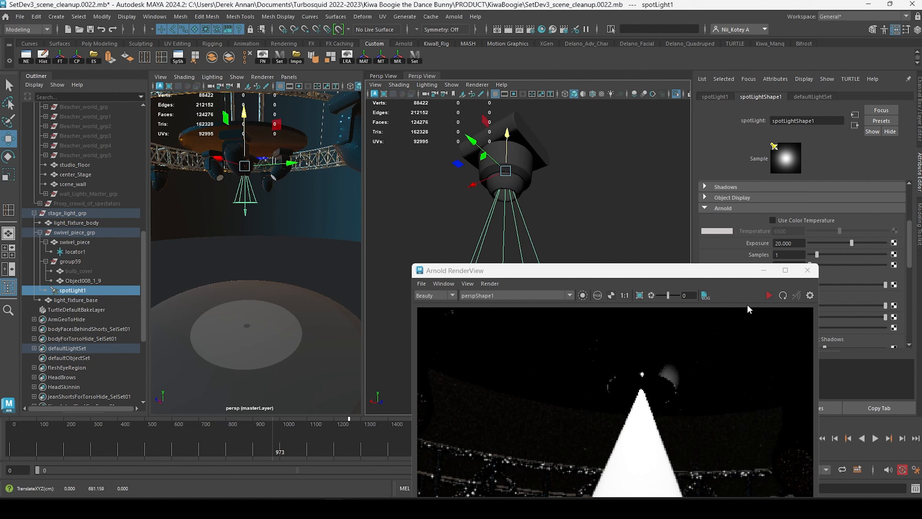
left_click(769, 295)
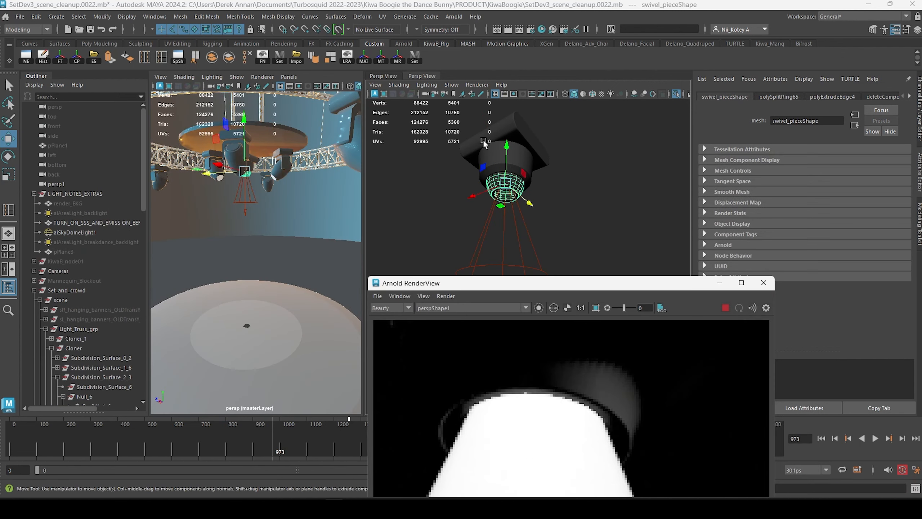
Reselect the spot light and fine-tune its height inside the swivel piece.
left_click(518, 208)
scroll(518, 208, "up", 2)
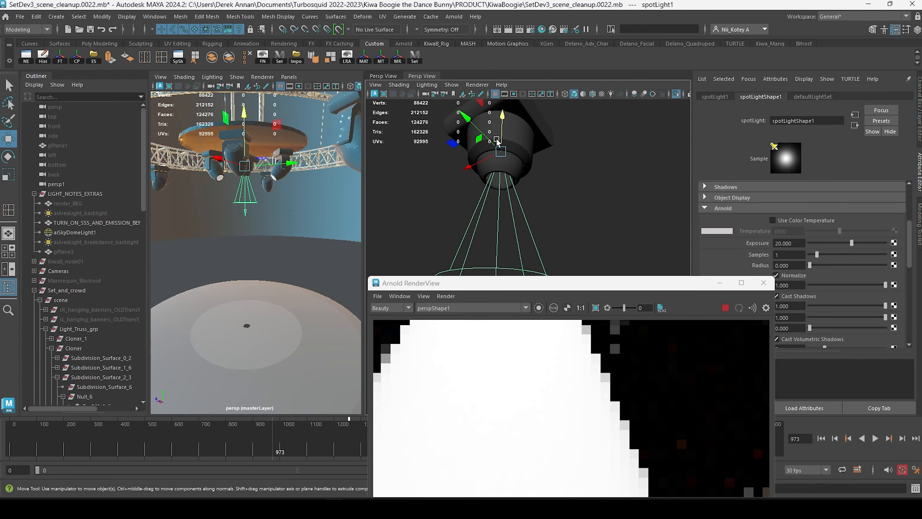
left_click_drag(503, 114, 504, 115)
Shrink the rendered image, reposition the Arnold RenderView and reframe the camera to check the beam down to the stage.
scroll(611, 406, "down", 5)
scroll(609, 406, "down", 3)
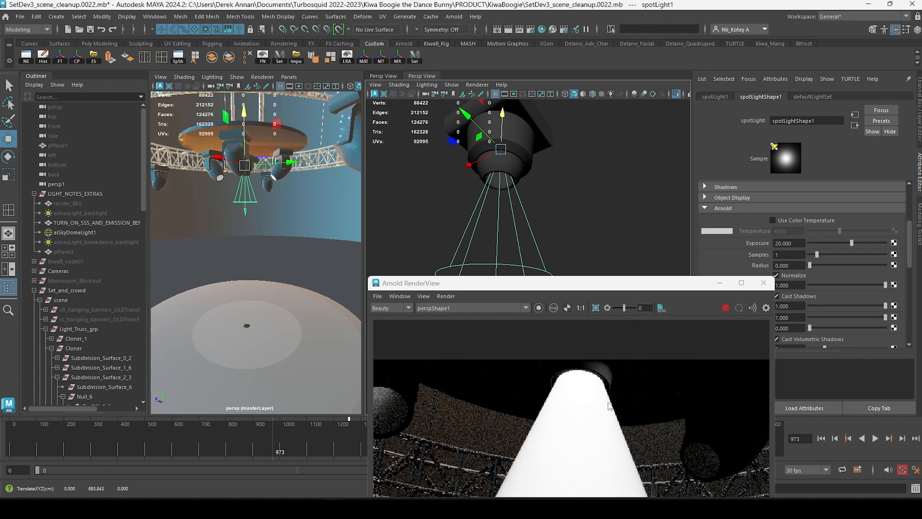
left_click_drag(508, 283, 513, 172)
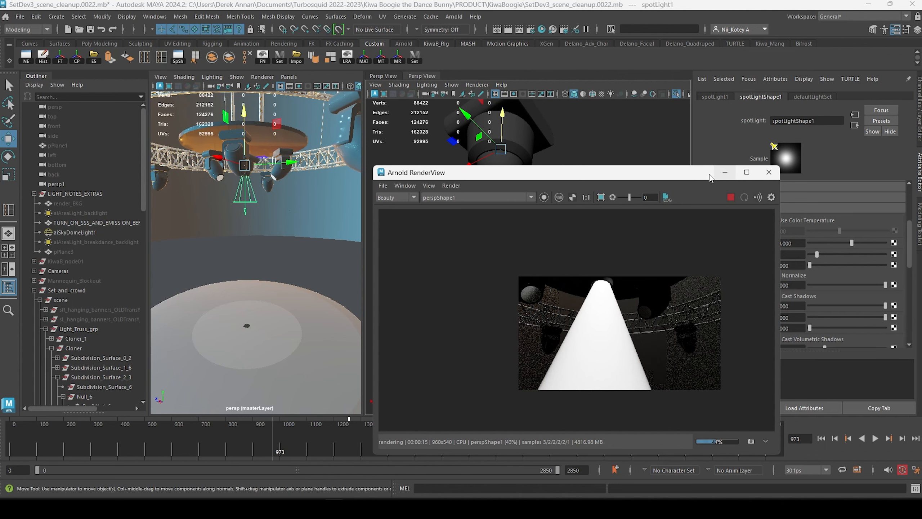
left_click_drag(689, 178, 684, 215)
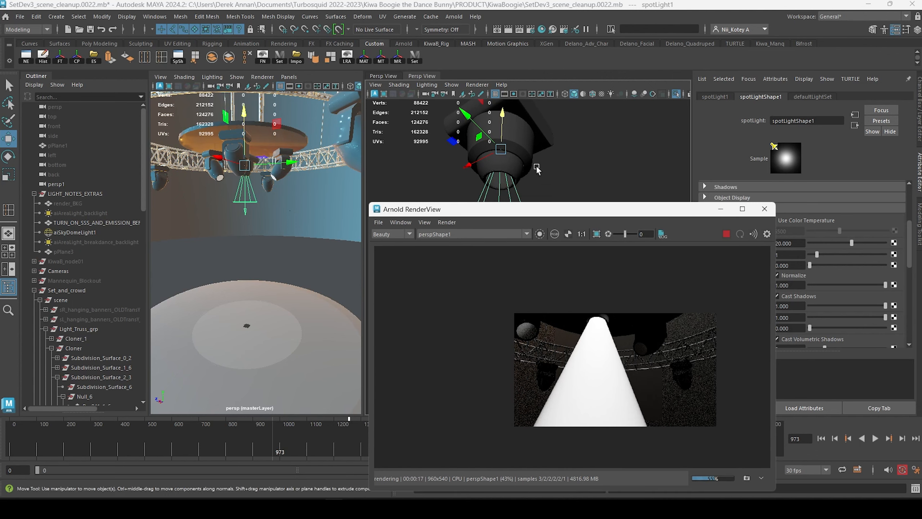
mouse_move(620, 168)
left_mouse_down("alt")
mouse_move(627, 199)
mouse_move(618, 155)
left_mouse_up("alt")
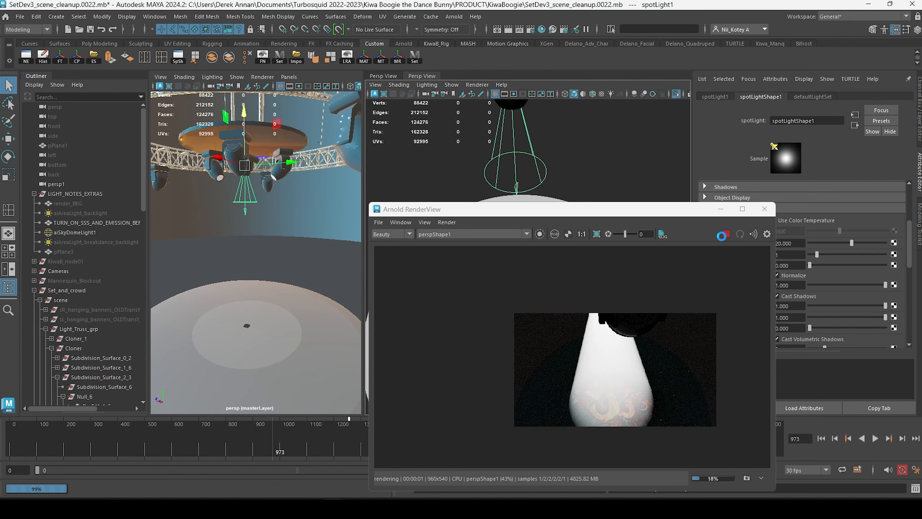
Soften the edge of the spot light's beam by setting its penumbra angle to about -5.8.
left_click(722, 210)
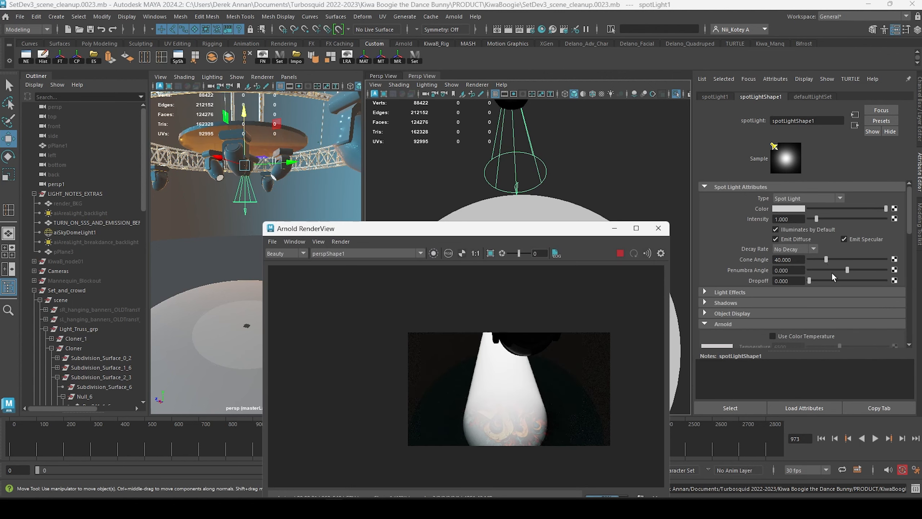
left_click_drag(842, 270, 828, 271)
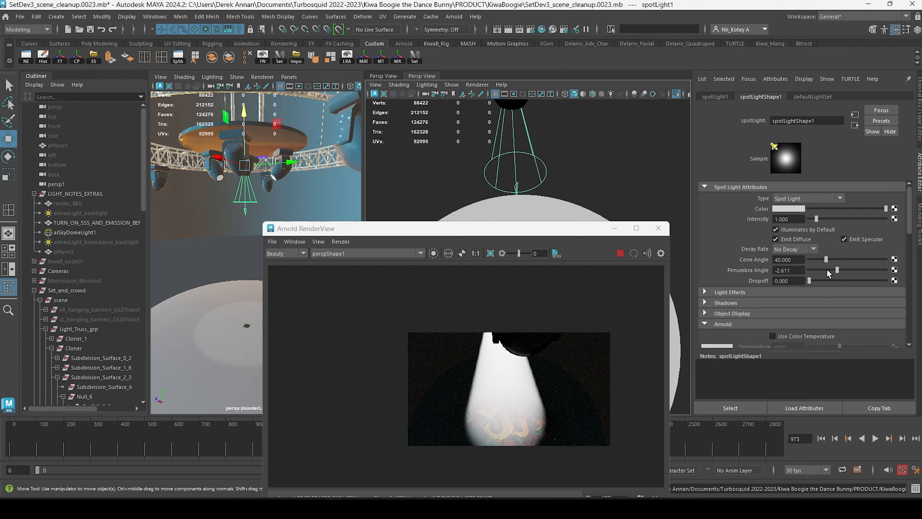
left_click(828, 270)
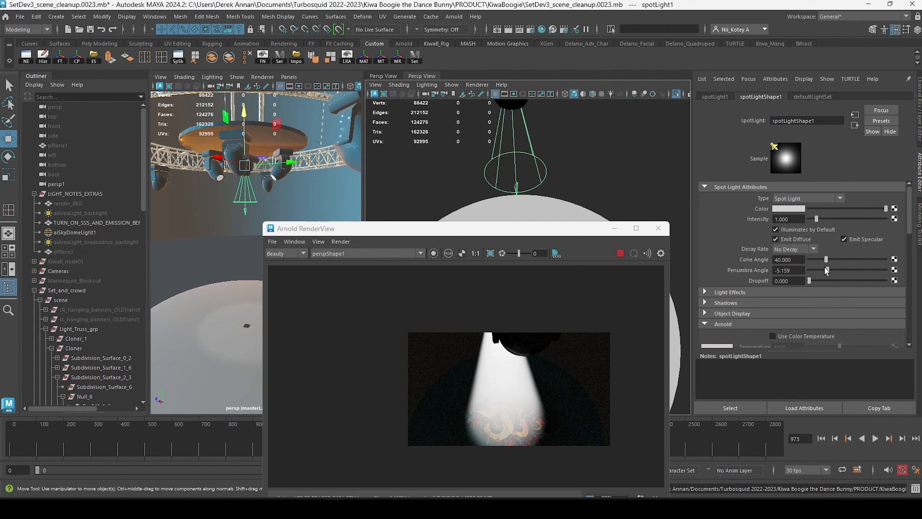
left_click(826, 270)
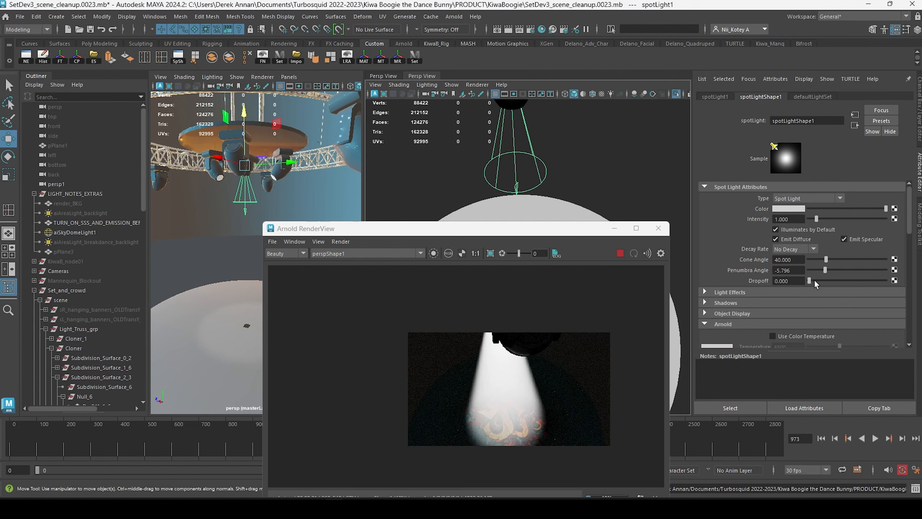
Try higher dropoff amounts on the spot light and set its dropoff to 3.
left_click(816, 280)
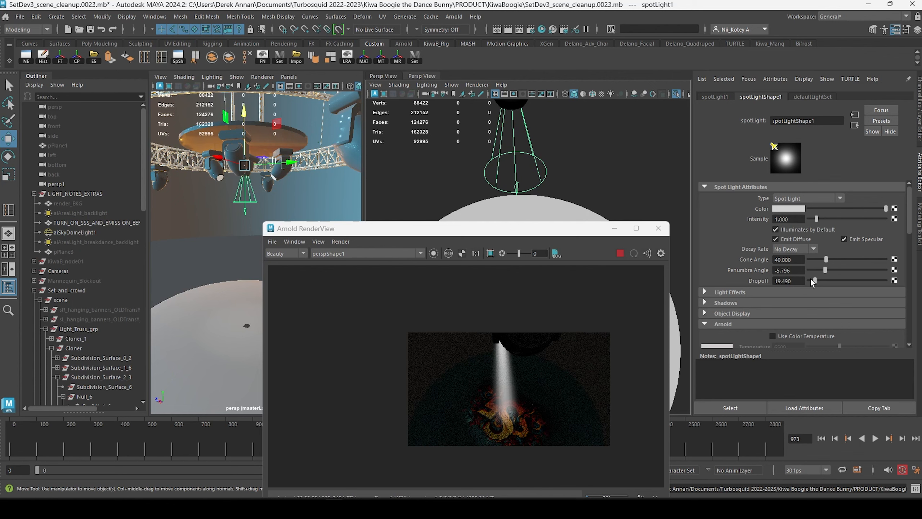
left_click(811, 280)
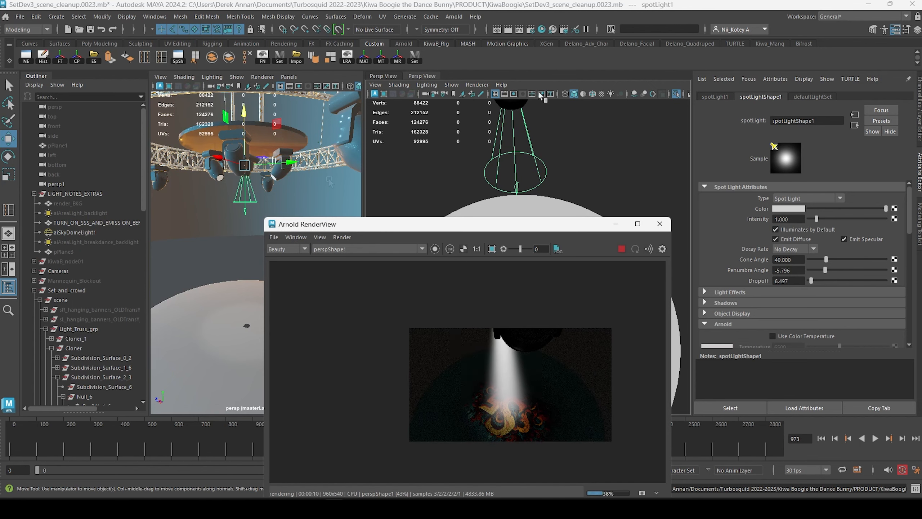
left_click_drag(792, 280, 761, 278)
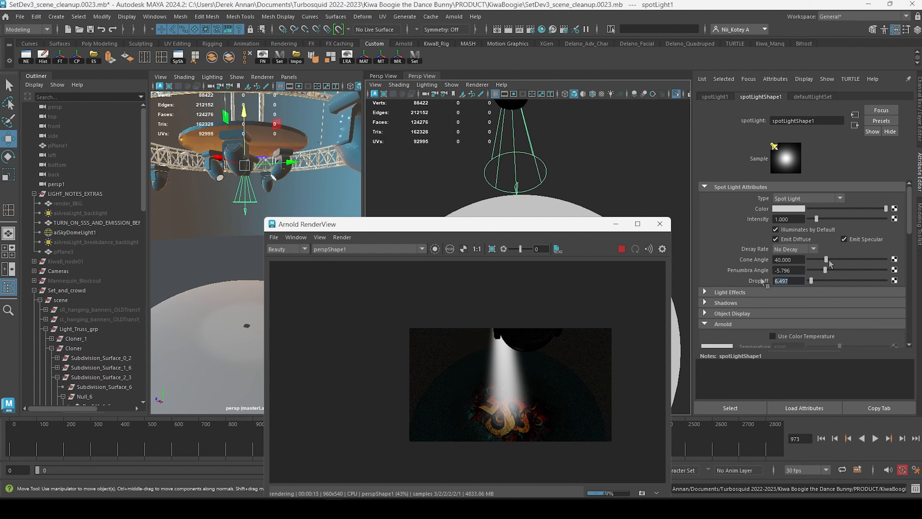
type("3")
key("Return")
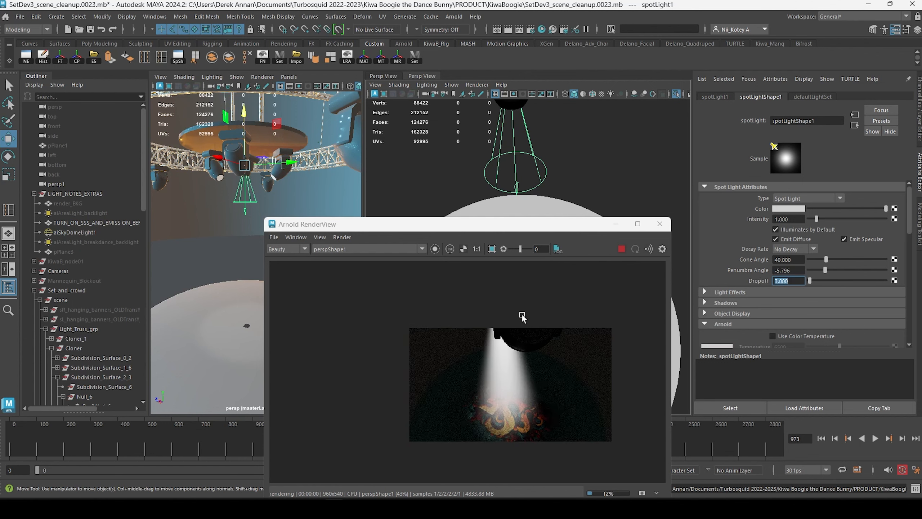
Move the Arnold RenderView off the working viewport and reframe the camera to check the whole beam down to the stage.
left_click_drag(574, 182, 563, 103, "alt")
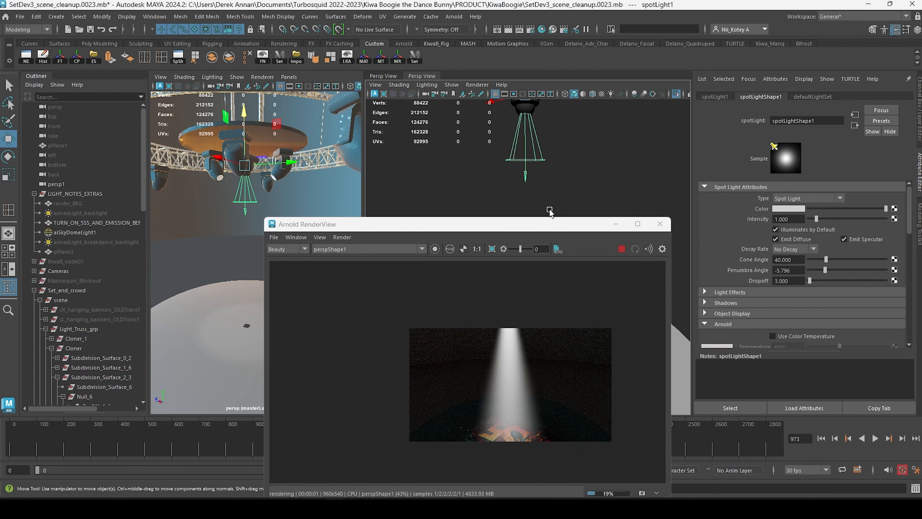
left_click_drag(550, 226, 271, 199)
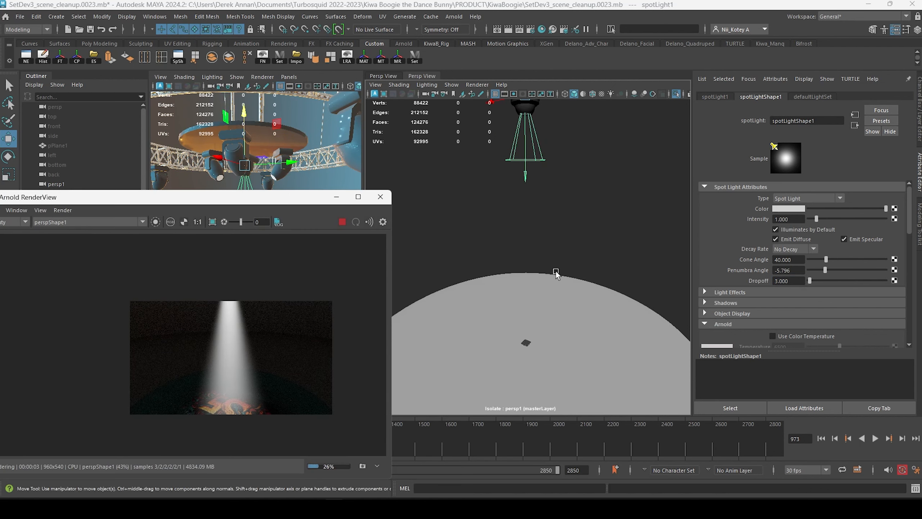
middle_click_drag(557, 271, 568, 246, "alt")
scroll(536, 182, "down", 3)
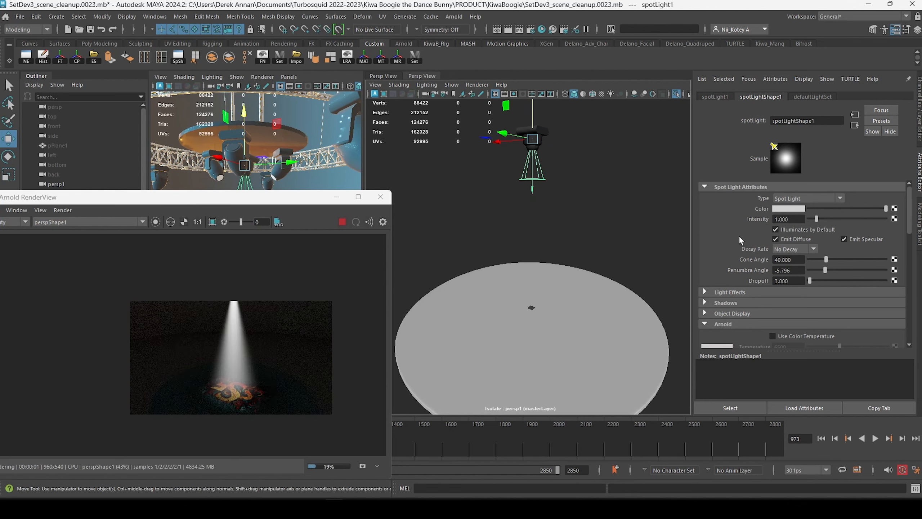
Add a Gobo light filter to the spot light's Arnold light filters.
scroll(725, 229, "down", 8)
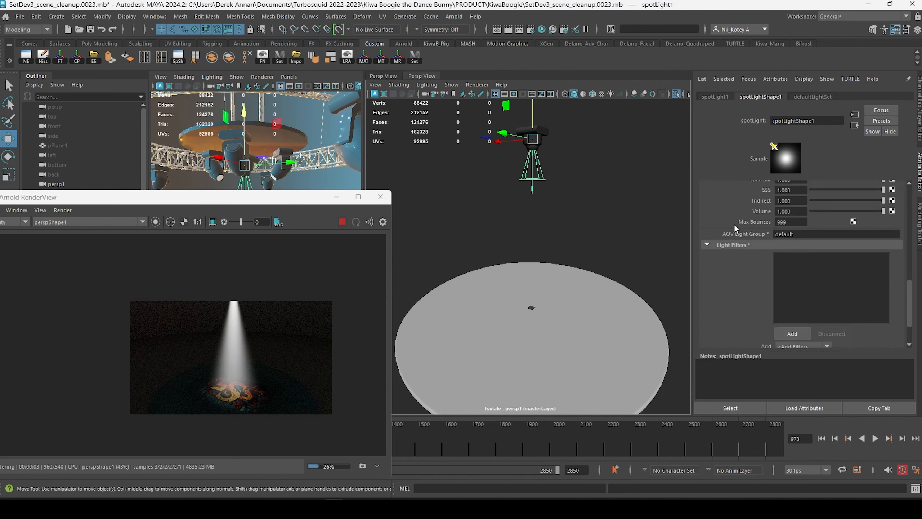
scroll(734, 223, "down", 3)
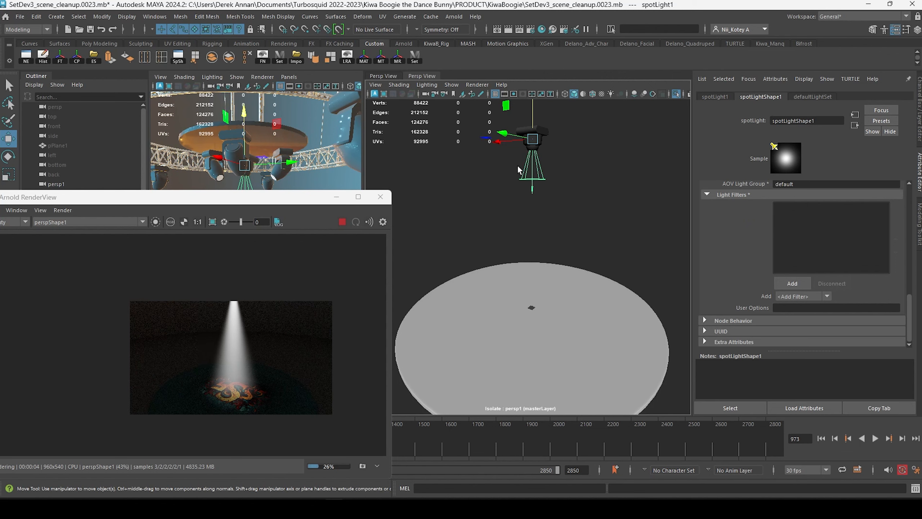
scroll(703, 314, "up", 2)
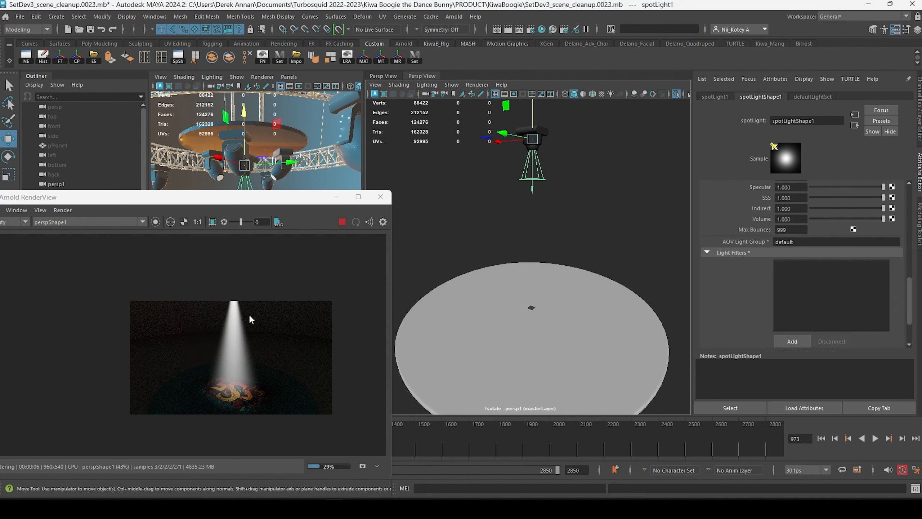
left_click(793, 340)
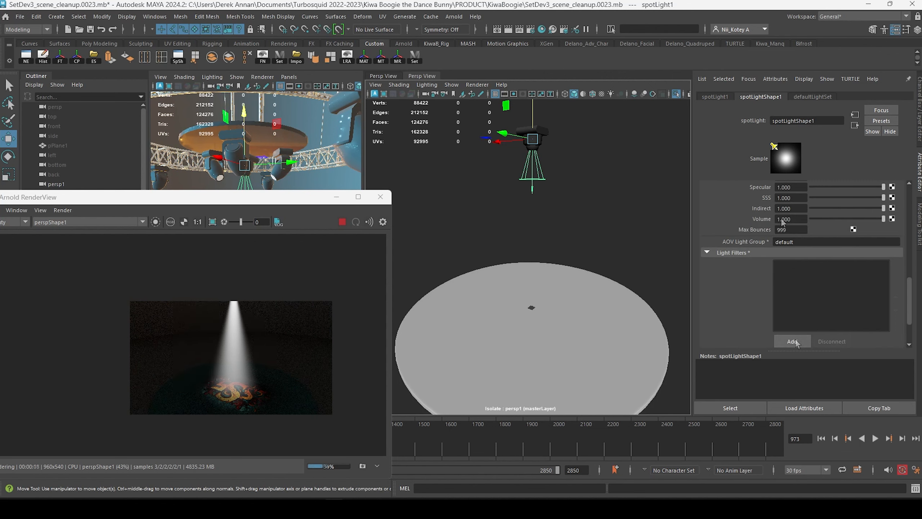
left_click_drag(783, 221, 662, 187)
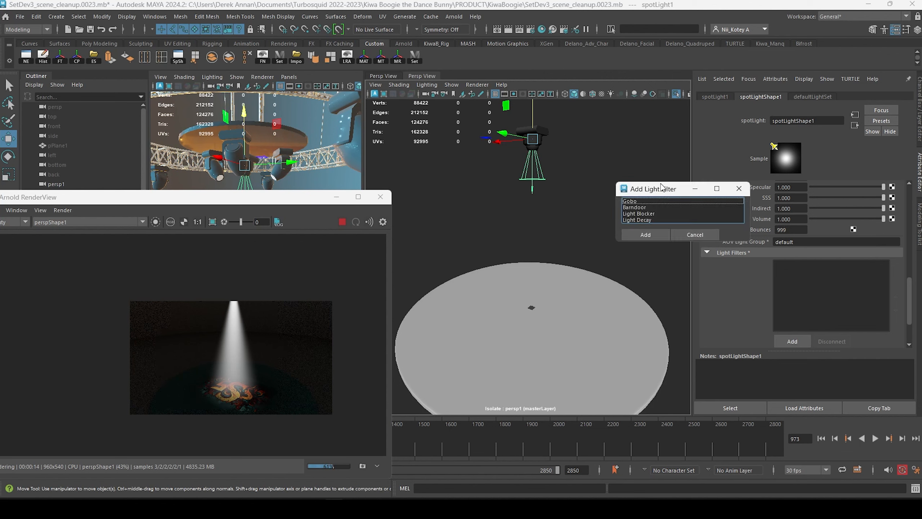
left_click(642, 202)
left_click(642, 233)
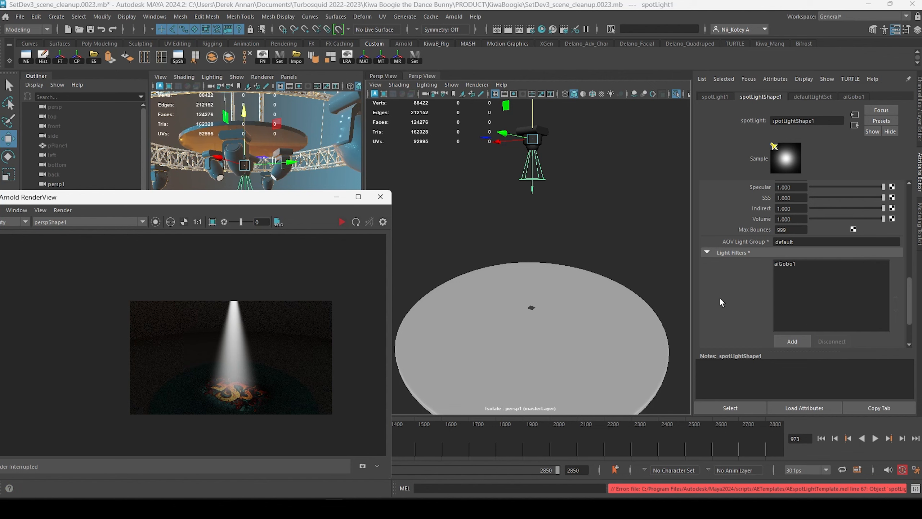
Open the gobo filter's attributes and map a Noise texture to its slide map.
double_click(780, 262)
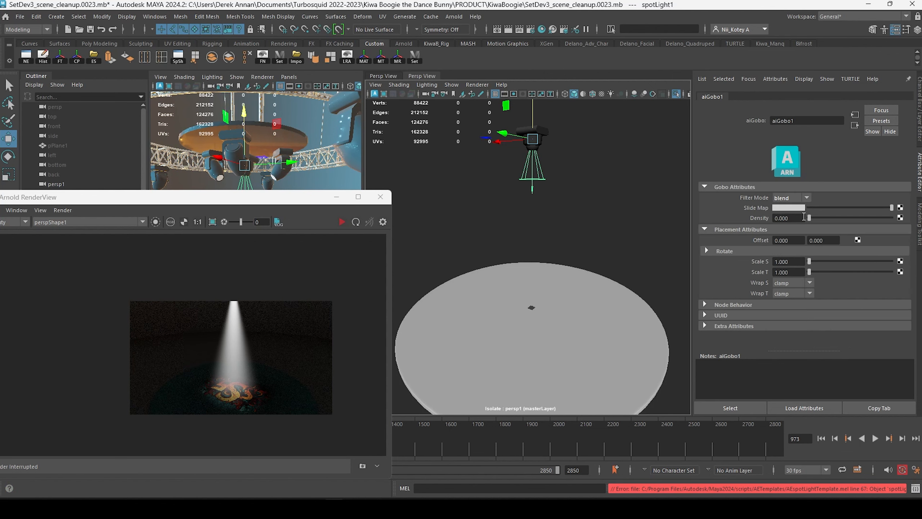
left_click(900, 208)
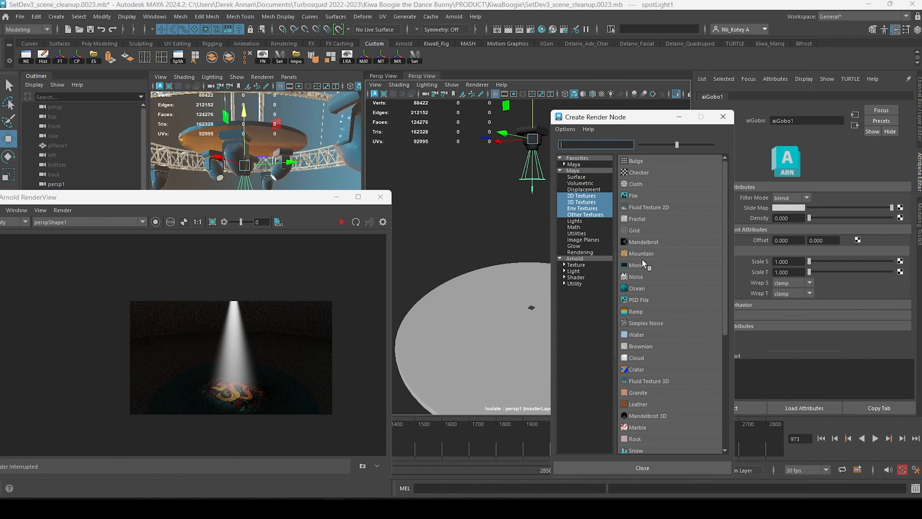
left_click(637, 277)
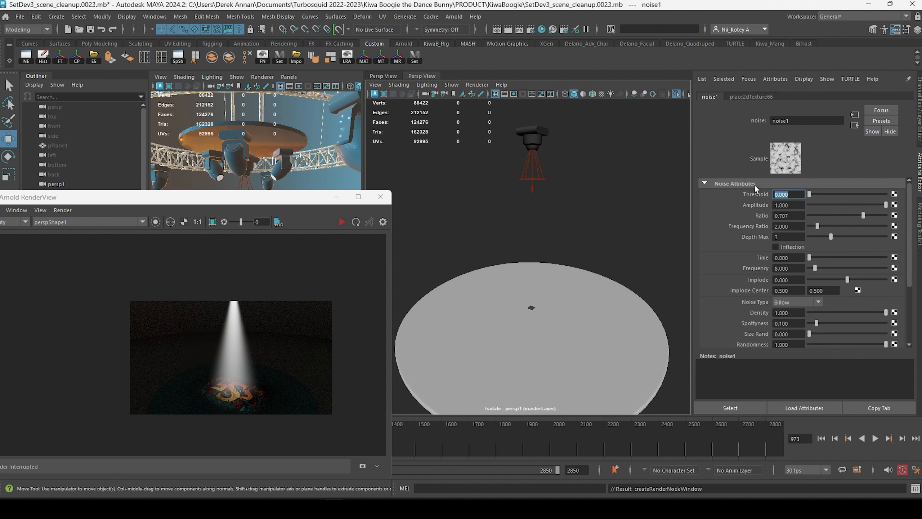
Reposition the Arnold RenderView and enlarge the rendered image to examine the streaks in the light beam.
left_click_drag(310, 203, 330, 190)
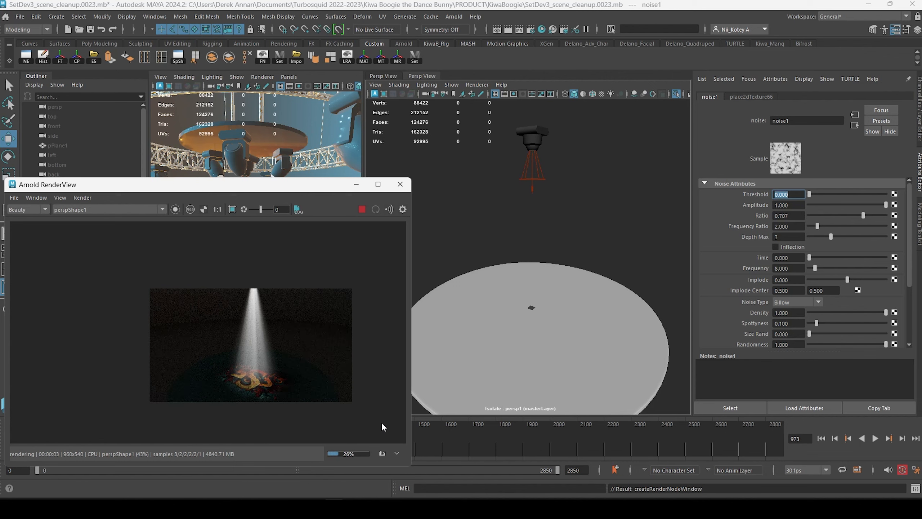
scroll(271, 362, "up", 2)
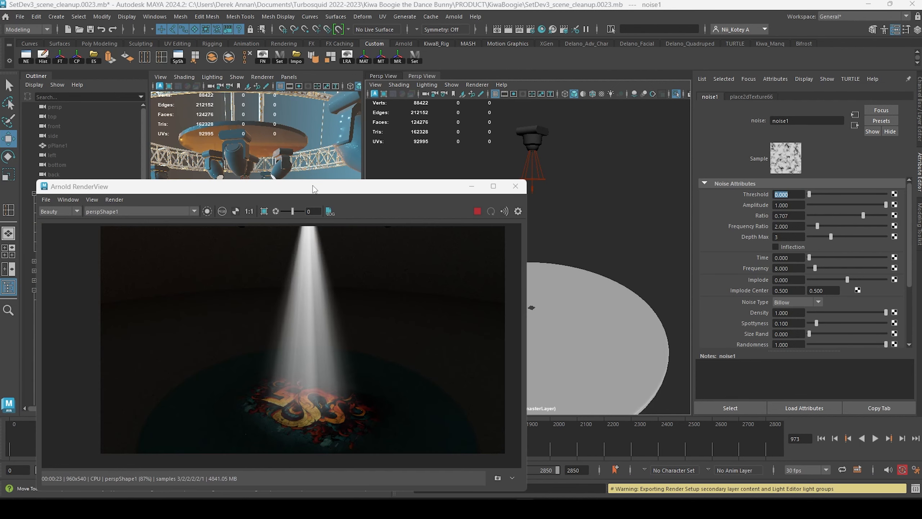
left_click_drag(314, 189, 316, 159)
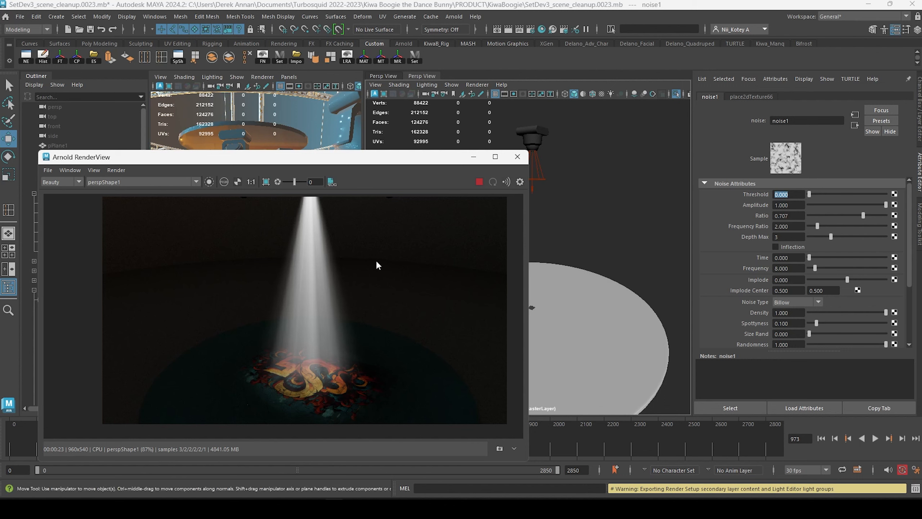
Bring back the atmosphere volume's attributes and lower its density, trying 0.001 and settling on 0.005.
key("alt+Tab")
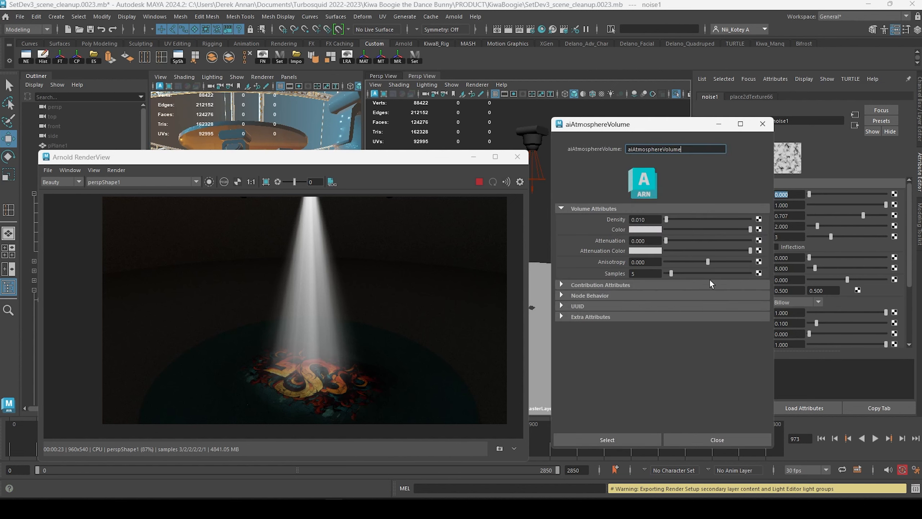
left_click(638, 219)
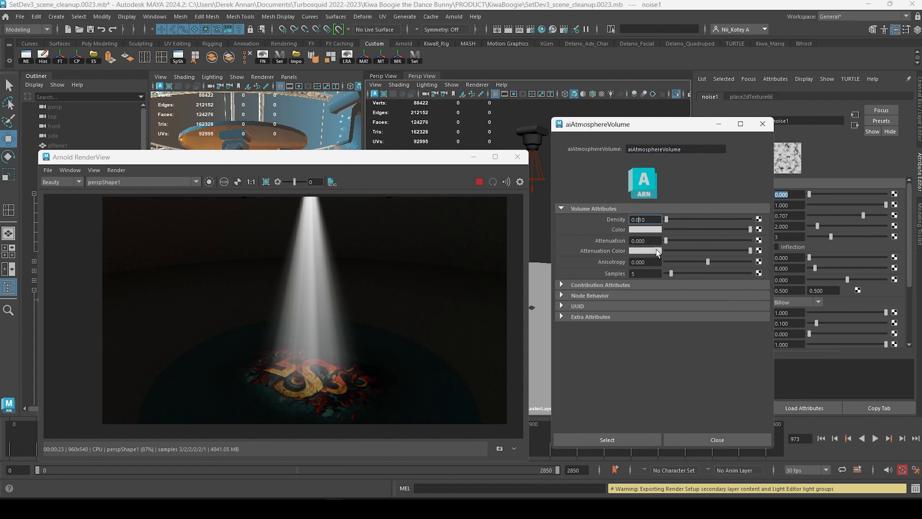
key("BackSpace")
key("BackSpace")
type("01")
key("Return")
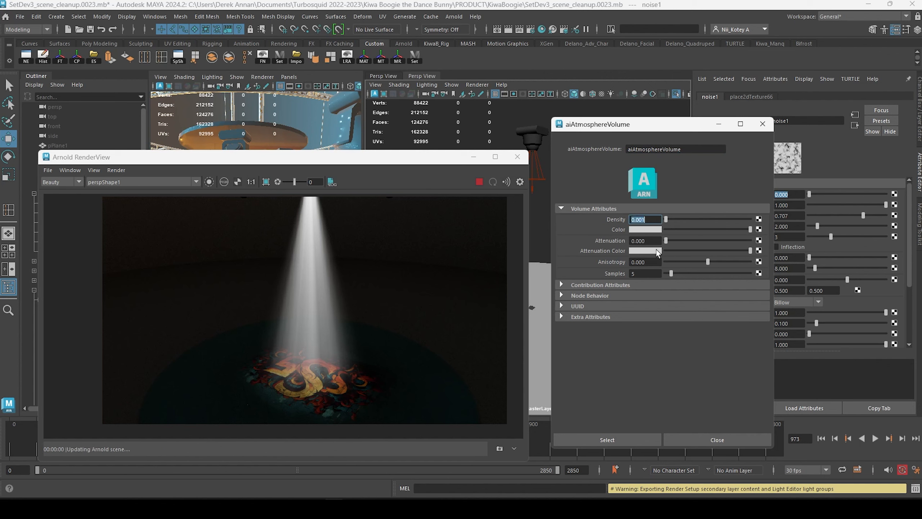
left_click(642, 220)
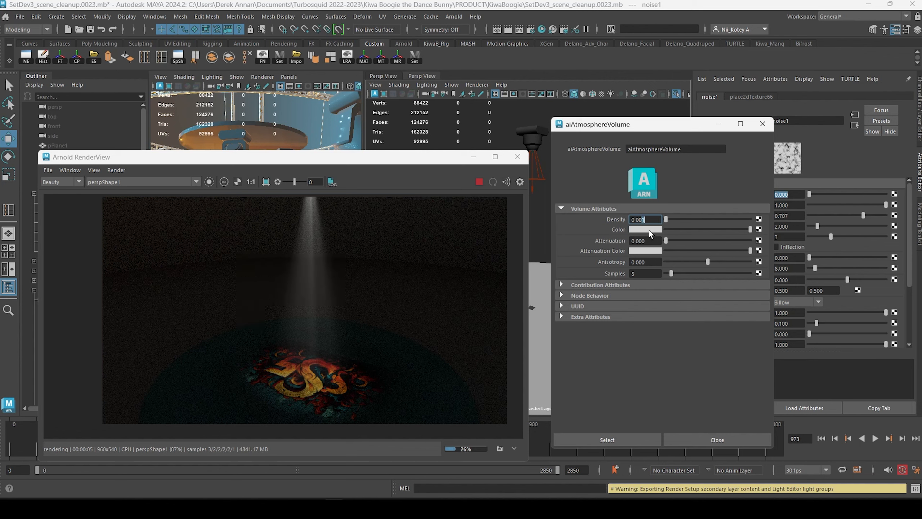
type("5")
key("Return")
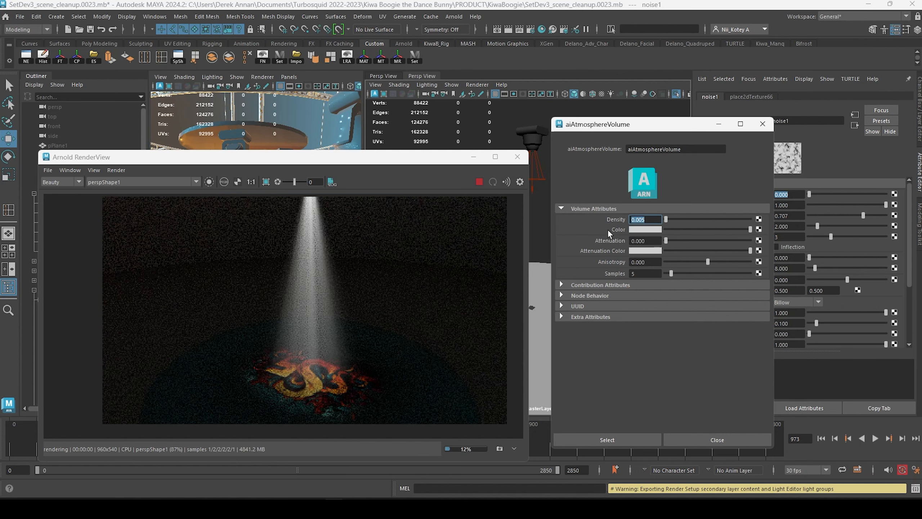
Tint the atmosphere volume pale cyan, with hue 180 and saturation about 0.35.
left_click(649, 230)
left_click(647, 205)
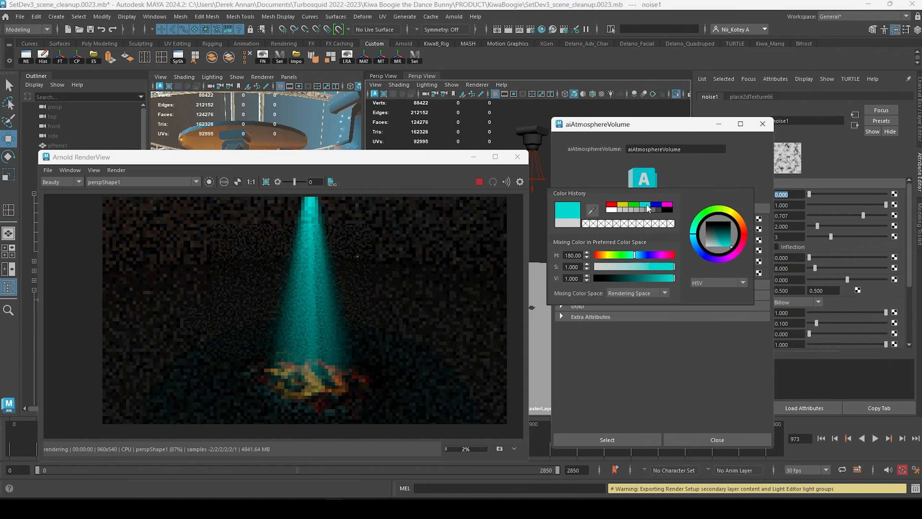
left_click_drag(653, 268, 623, 268)
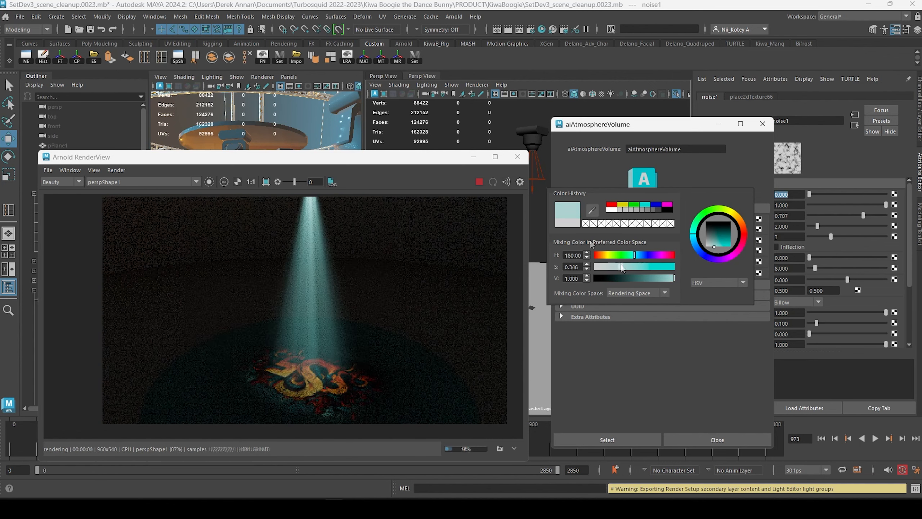
left_click(672, 197)
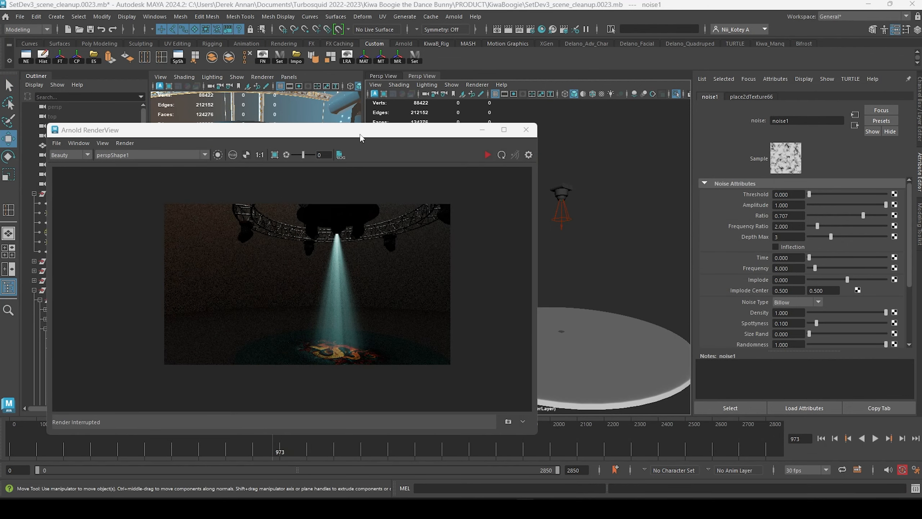
Collapse the Set_and_crowd group, select stage_light_grp and move the Arnold RenderView clear of the fixture in the viewport.
left_click_drag(361, 137, 369, 153)
left_click_drag(260, 147, 370, 202)
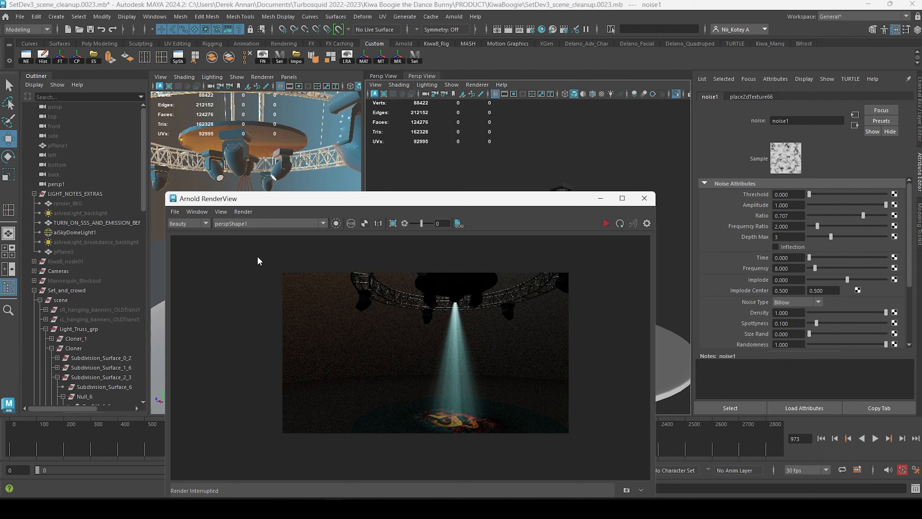
left_click(34, 290)
scroll(54, 255, "down", 3)
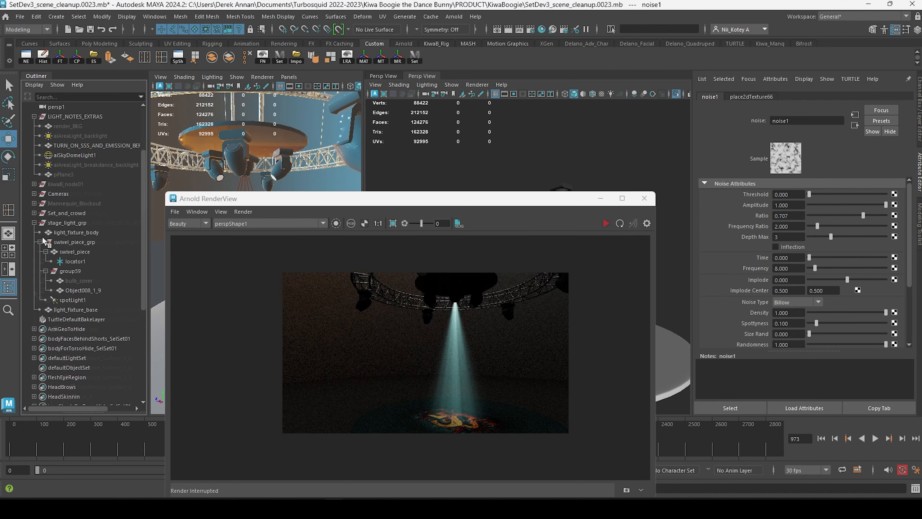
left_click(66, 222)
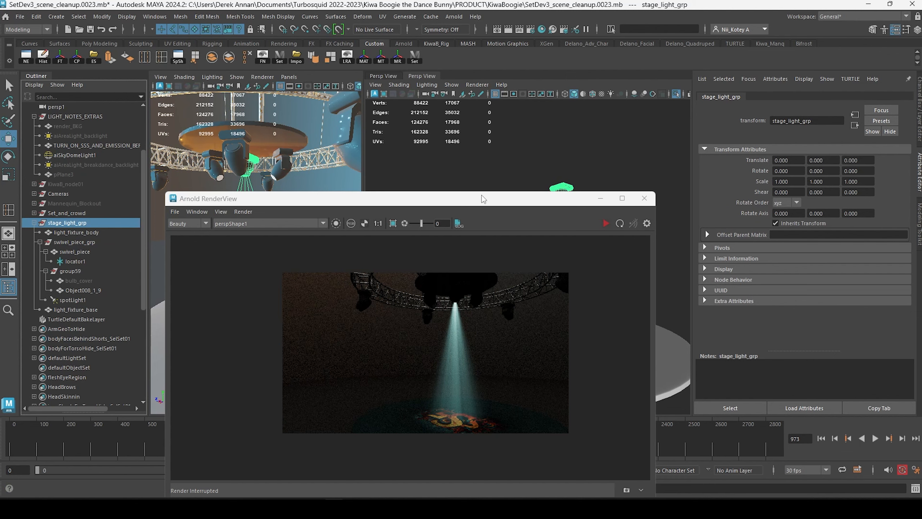
left_click_drag(491, 204, 342, 186)
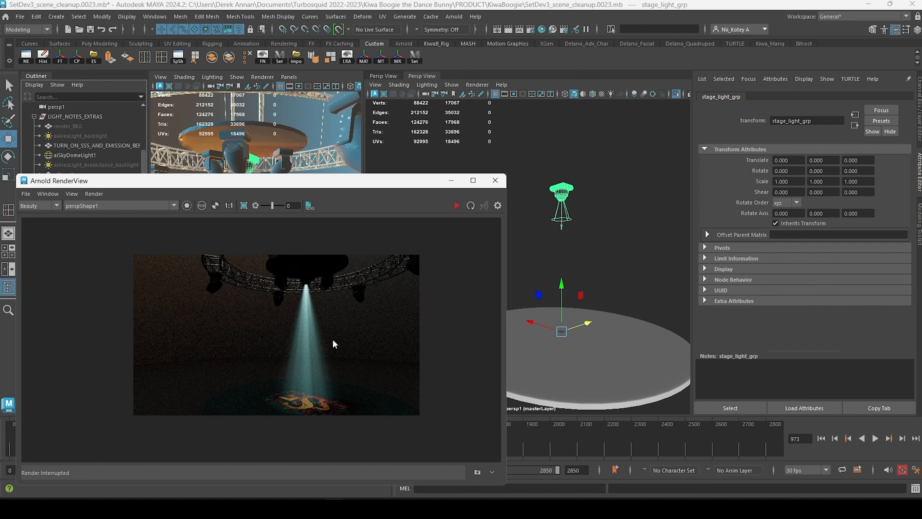
Select spotLight1 in the isolated viewport and open the attributes of the noise1 texture feeding its gobo light filter.
left_click(597, 214)
left_click(561, 222)
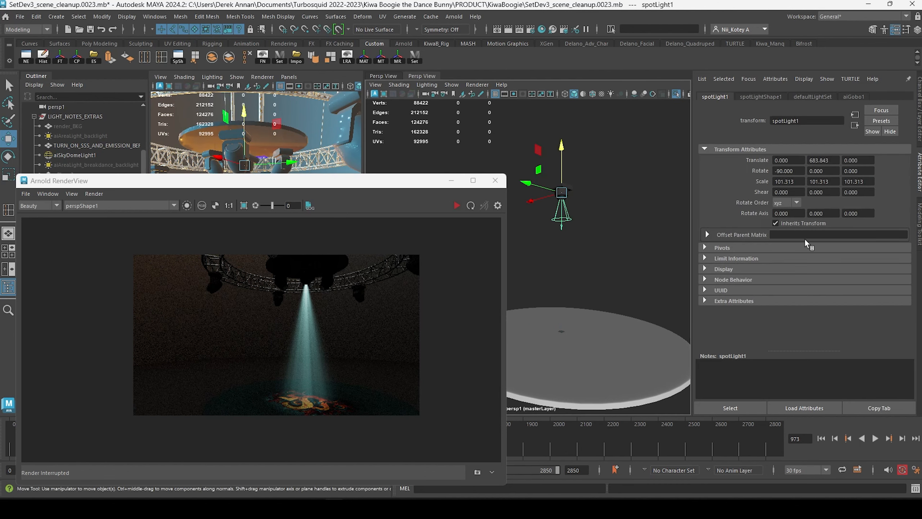
left_click(762, 96)
double_click(789, 264)
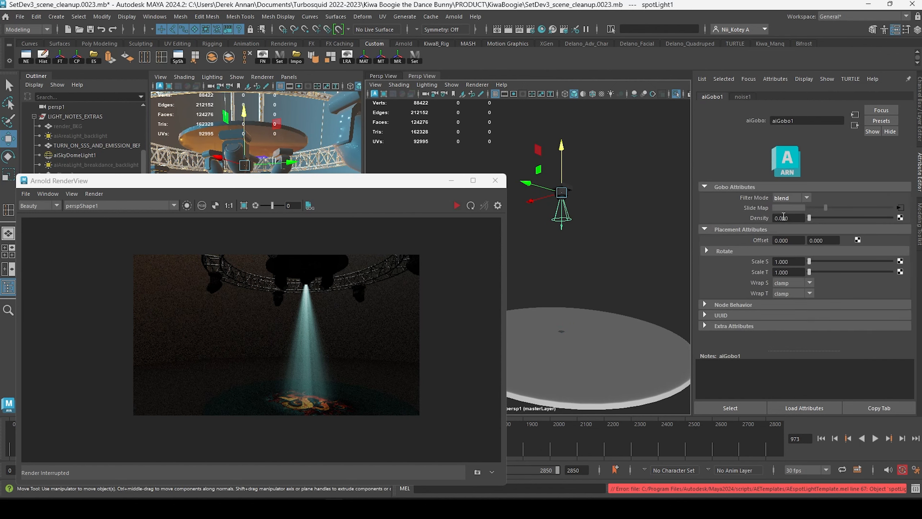
left_click(901, 208)
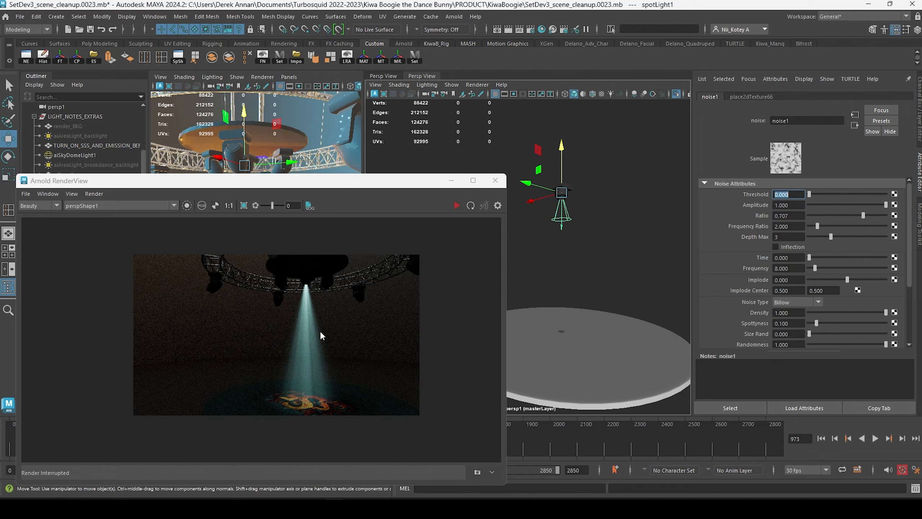
Open the Graph Editor, restore it to a smaller floating window and minimize it.
left_click(154, 18)
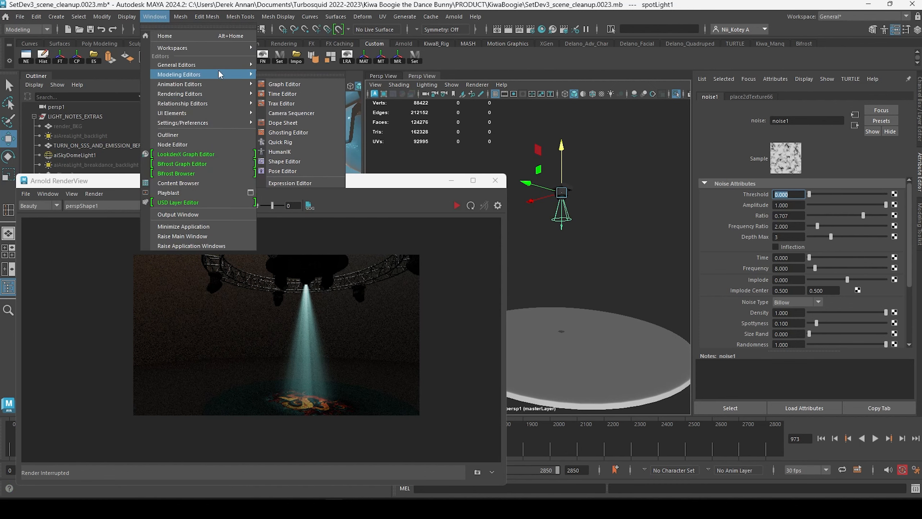
mouse_move(219, 68)
mouse_move(232, 83)
left_click(280, 85)
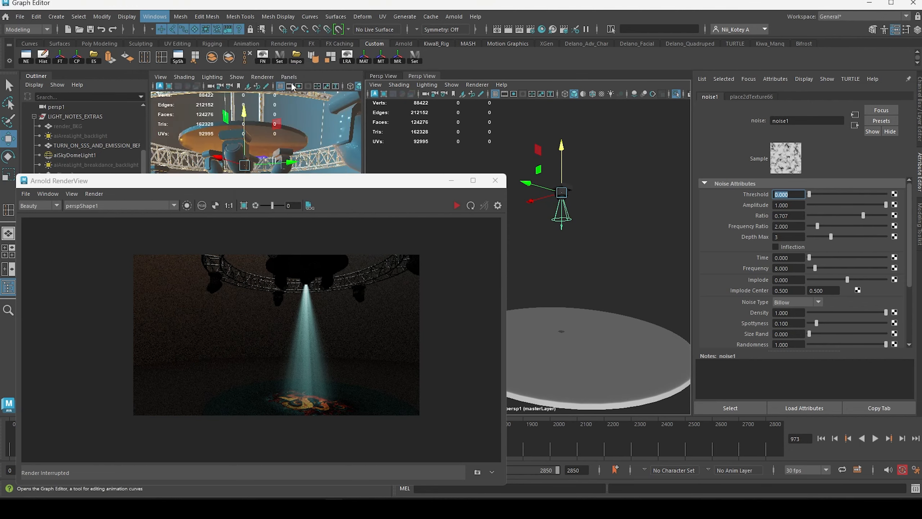
left_click(892, 4)
left_click_drag(849, 58, 538, 201)
left_click_drag(401, 210, 639, 159)
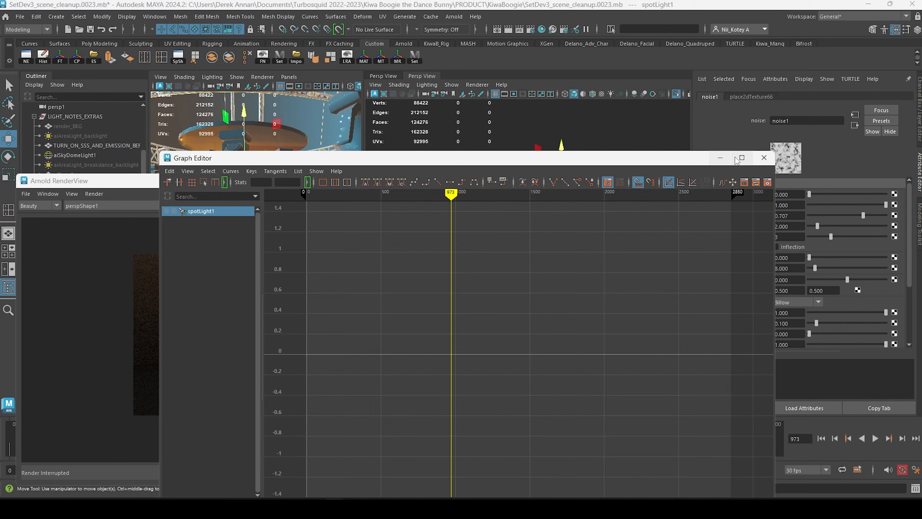
left_click(722, 157)
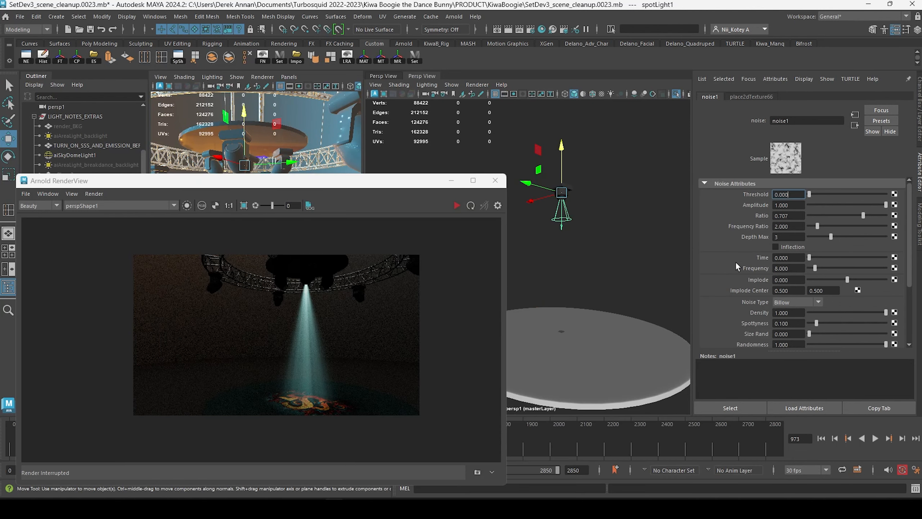
Move the Arnold RenderView clear of the timeline and set a key on noise1's Frequency Ratio at frame 0.
left_click_drag(248, 188, 269, 126)
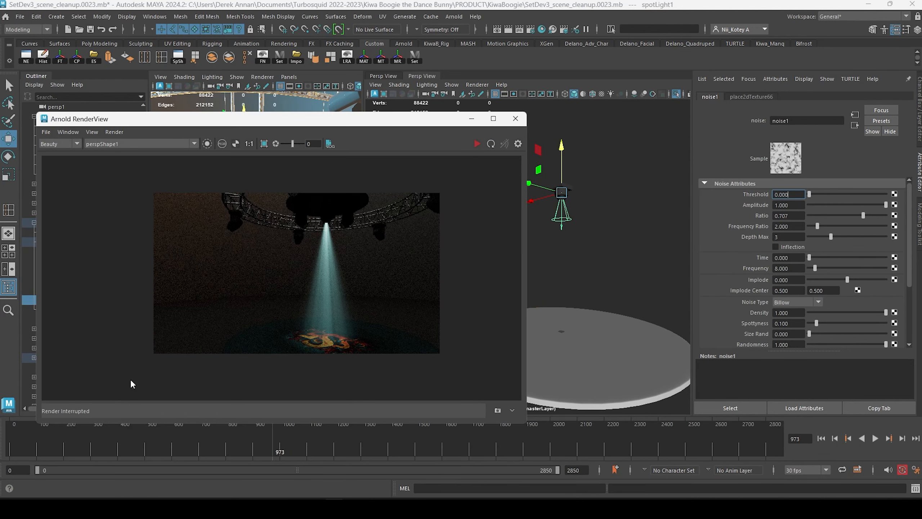
left_click_drag(329, 124, 317, 83)
left_click_drag(46, 436, 11, 423)
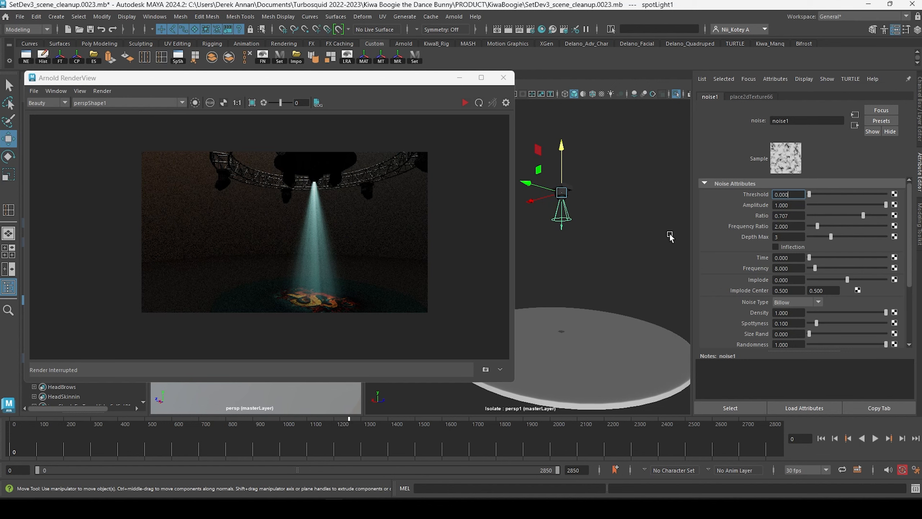
right_click(750, 228)
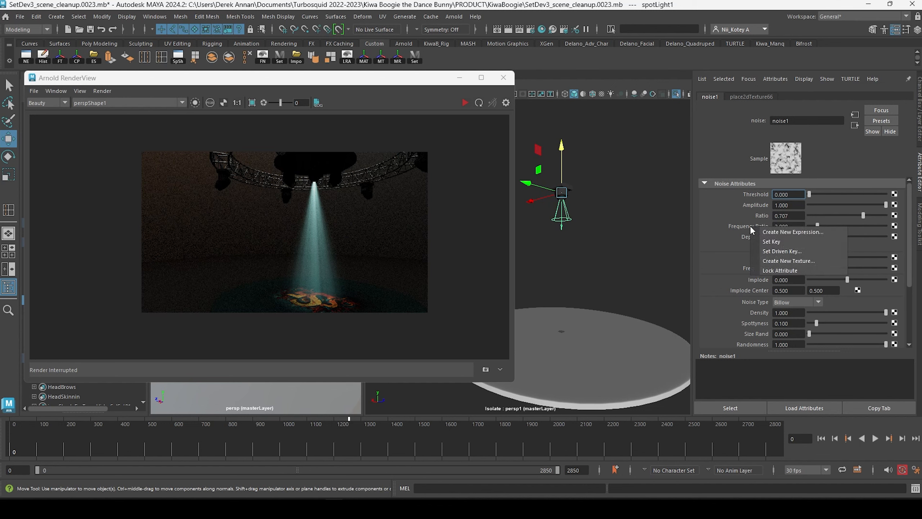
left_click(774, 243)
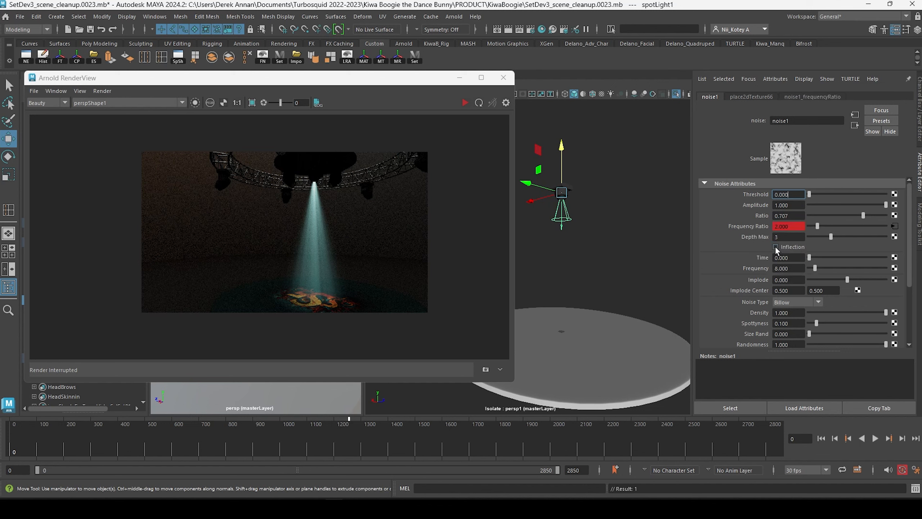
Key the noise's Frequency Ratio at about 8.8 on frame 105 and at 2 on frame 184.
left_click(38, 447)
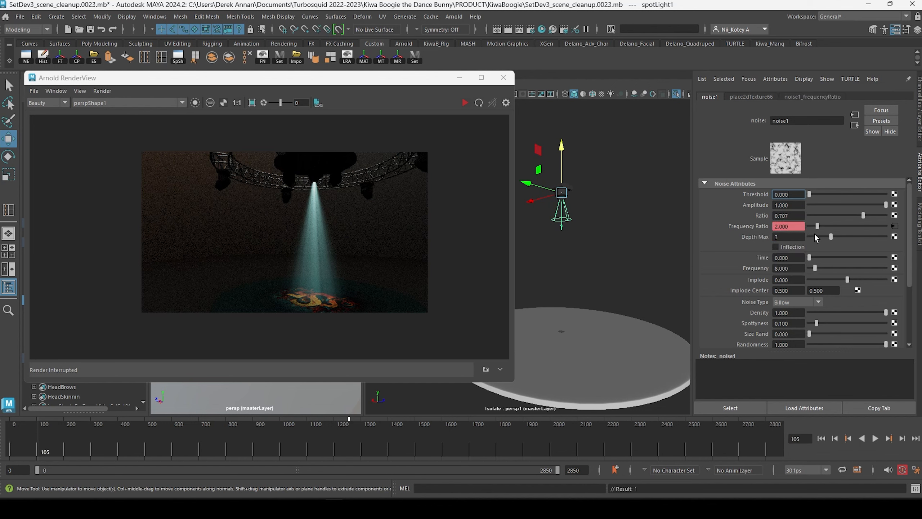
left_click_drag(845, 227, 876, 230)
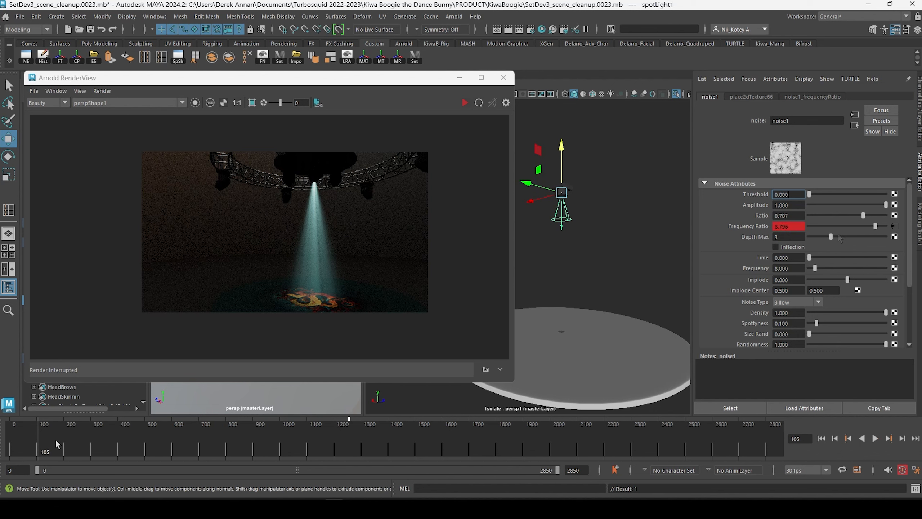
left_click_drag(57, 443, 60, 442)
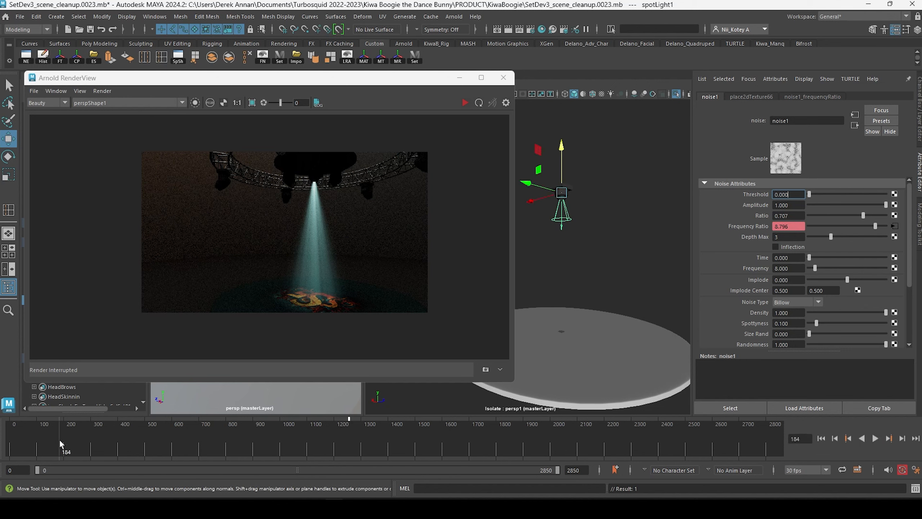
double_click(795, 226)
type("2")
key("Return")
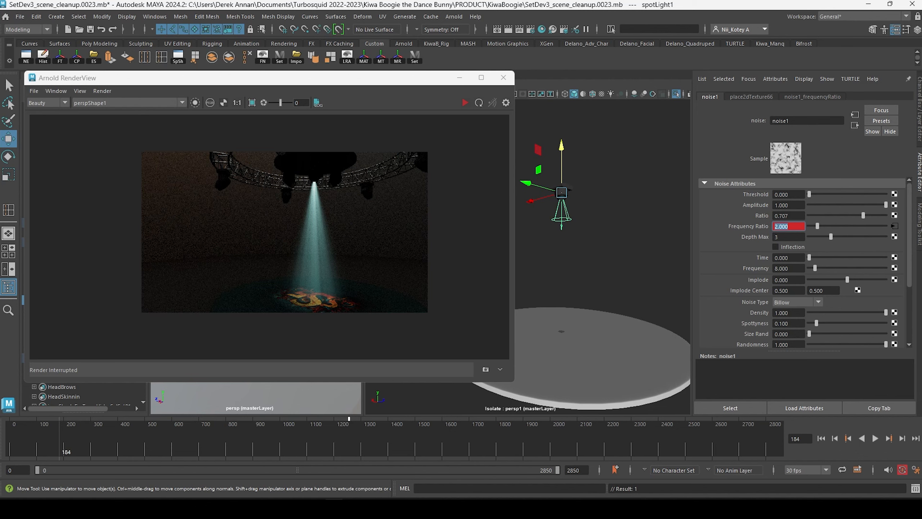
Flatten the tangents of noise1's Frequency Ratio curve in the Graph Editor and move its peak key to frame 97.
left_click(334, 509)
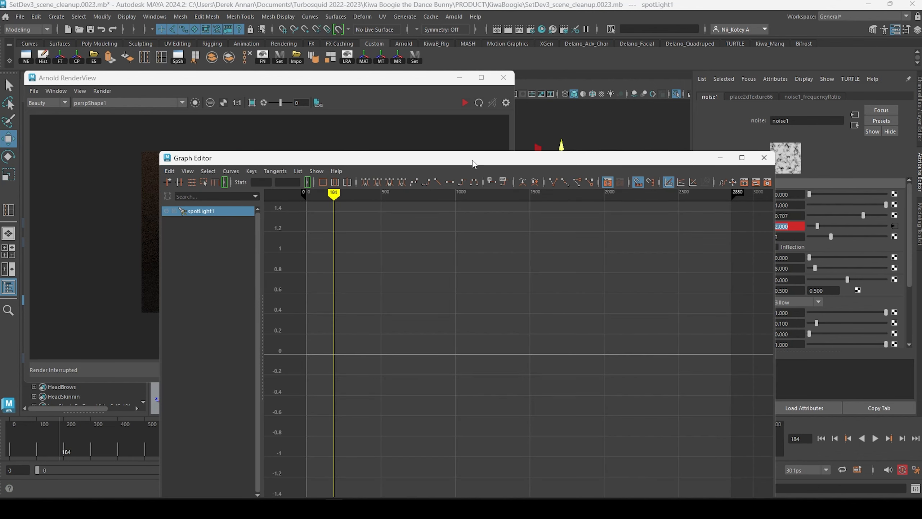
left_click_drag(473, 163, 372, 113)
left_click(730, 408)
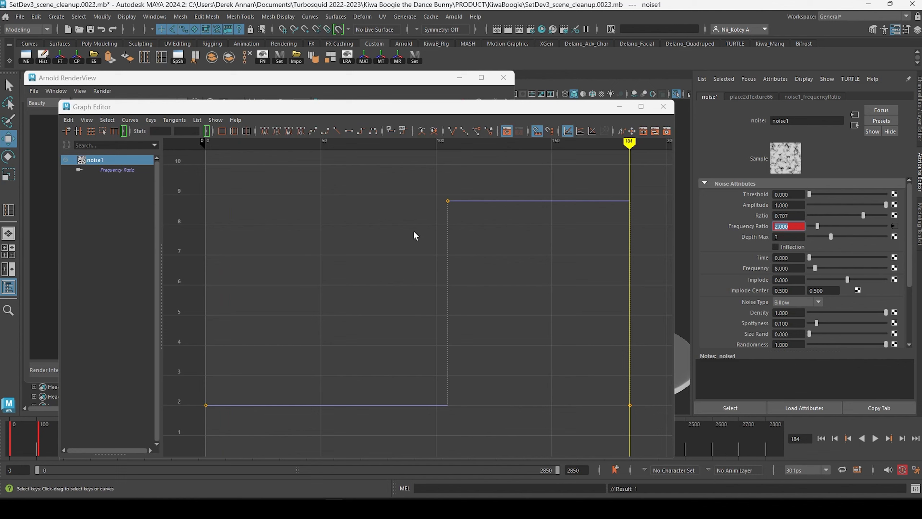
right_click_drag(416, 236, 395, 254, "alt")
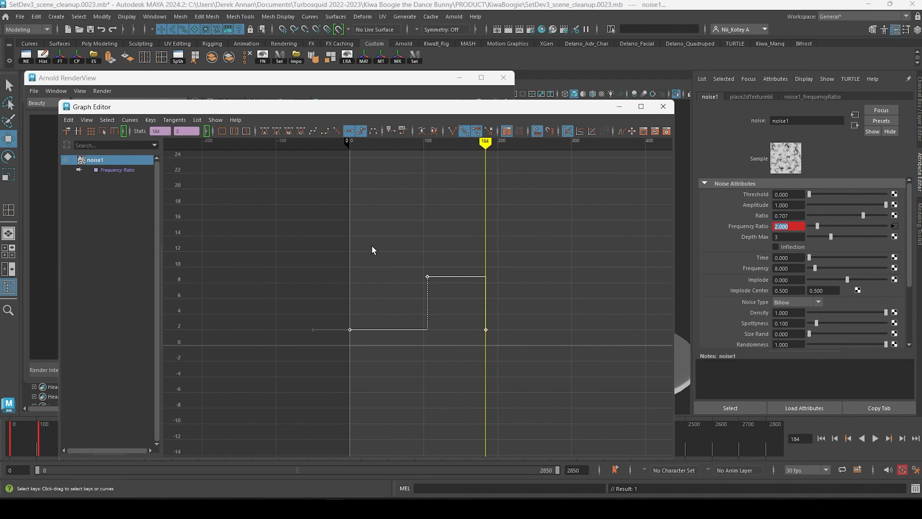
left_click(349, 131)
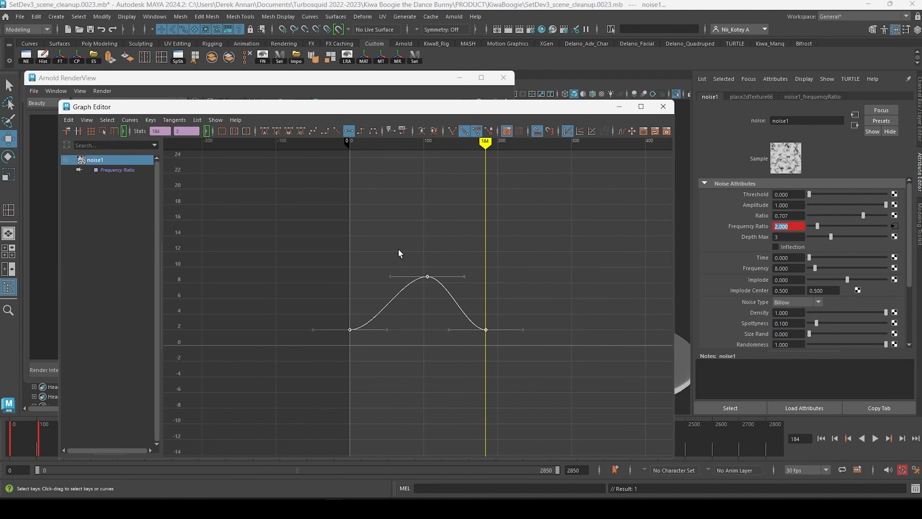
left_click_drag(444, 289, 444, 289)
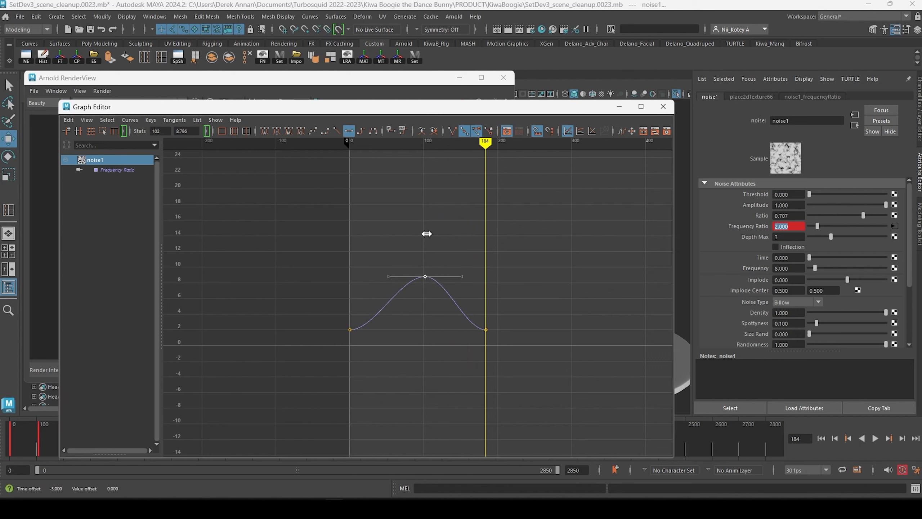
middle_click_drag(424, 235, 424, 233)
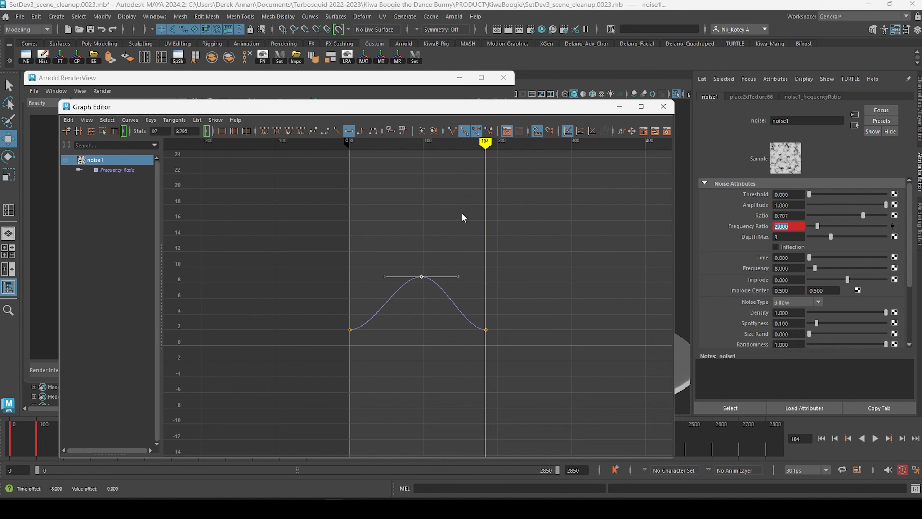
Insert two more keys on the Frequency Ratio curve at frames 239 and 293.
left_click_drag(486, 143, 526, 145)
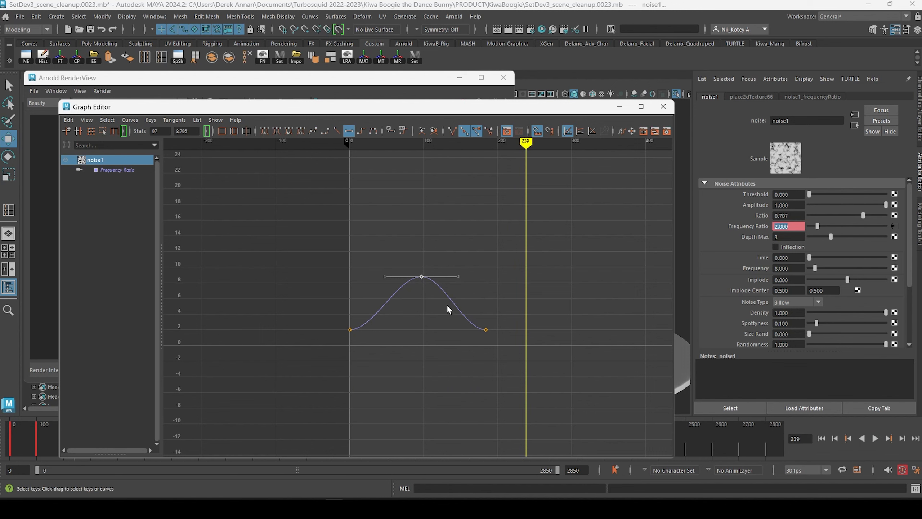
left_click(466, 311)
right_click(527, 330)
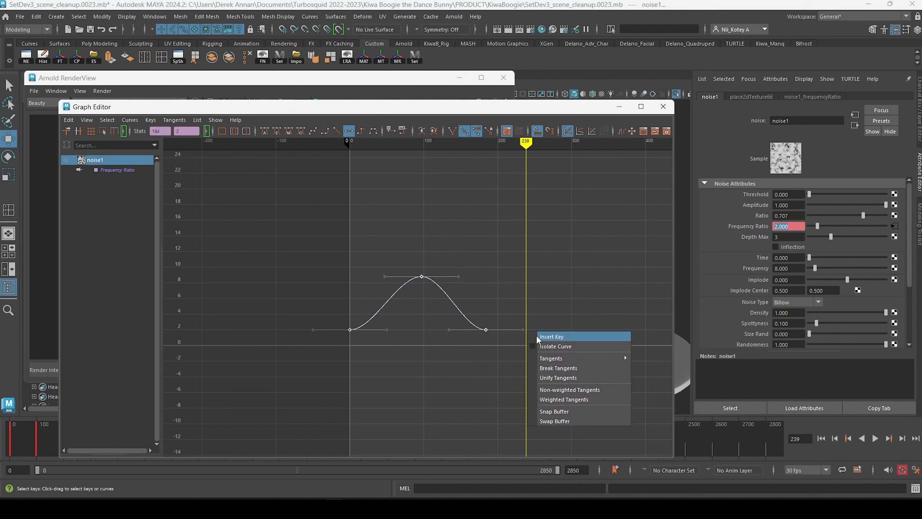
left_click(536, 335)
left_click_drag(526, 144, 565, 144)
right_click(565, 330)
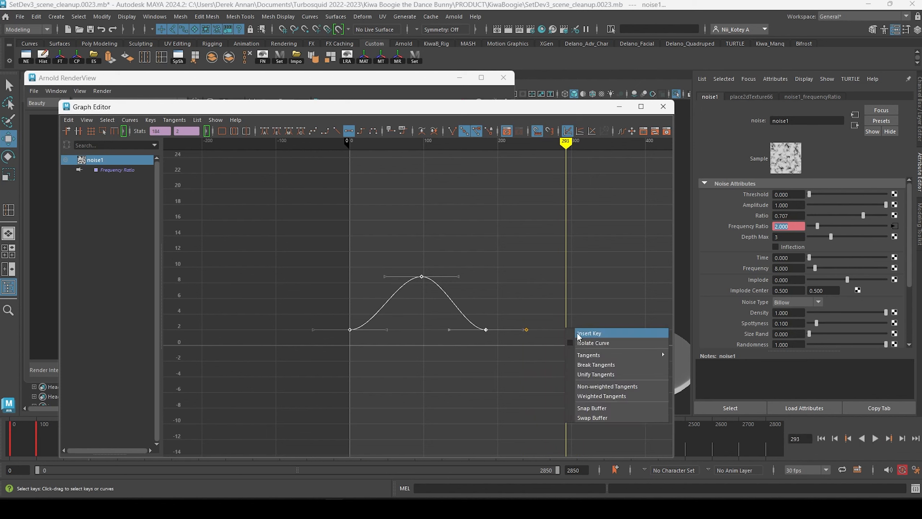
left_click(574, 333)
Lower the frame 239 key to about -7.2 and flatten the tangents of the last two keys.
left_click_drag(536, 364, 537, 366)
middle_click_drag(522, 297, 523, 368, "shift")
left_click_drag(500, 276, 572, 336)
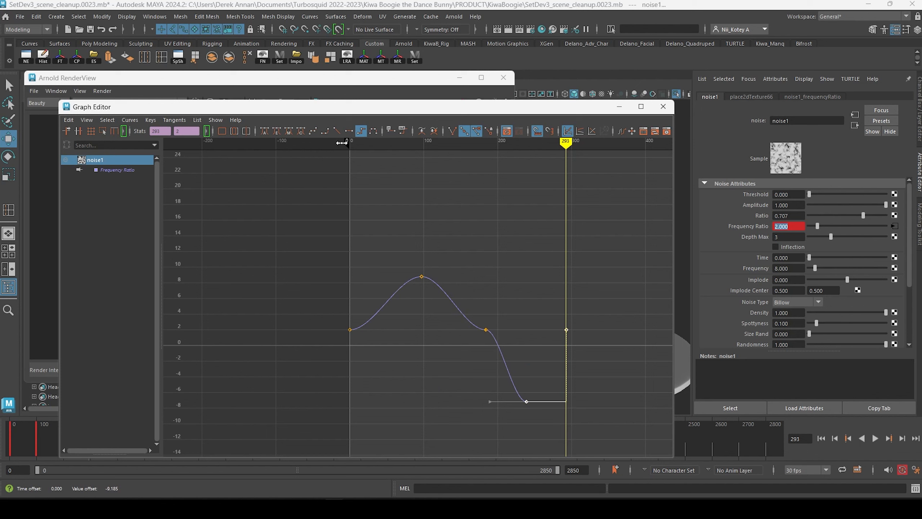
left_click(348, 131)
Tilt the frame 184 key's tangent steeply downward and lower the frame 239 key to about -10.6.
left_click(486, 330)
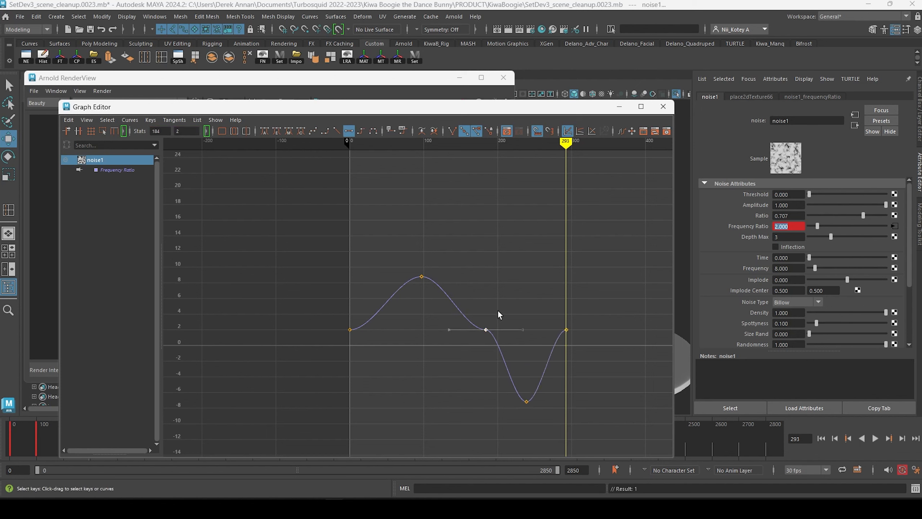
middle_click_drag(532, 349, 544, 374)
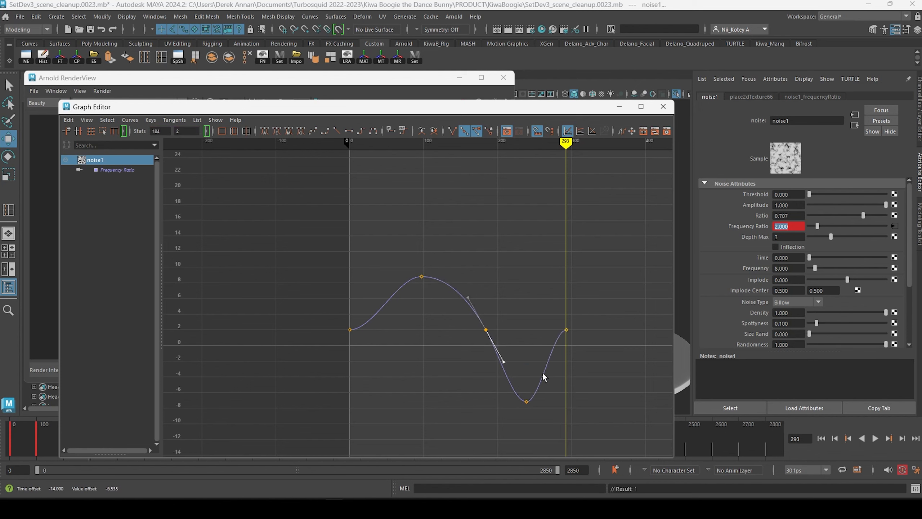
left_click(527, 402)
middle_click_drag(518, 344, 518, 369)
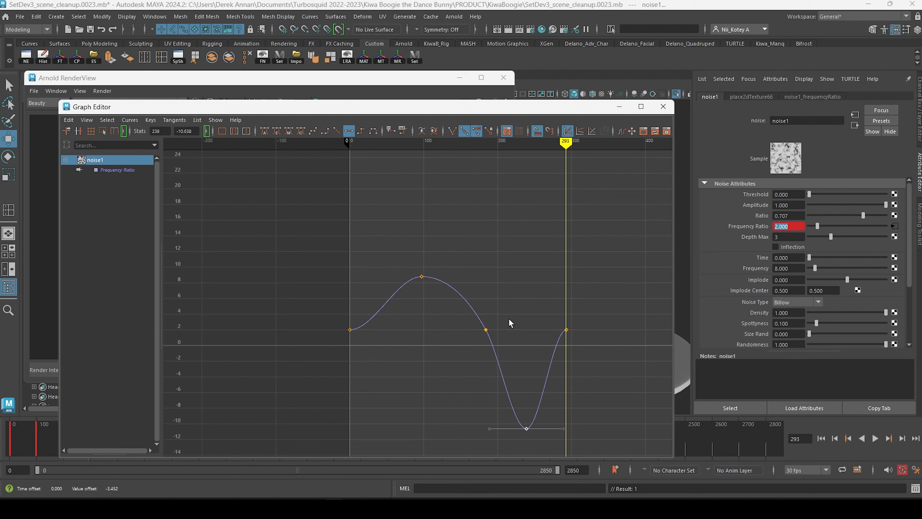
Try moving the last Frequency Ratio key to frame 304 at a value of about 4.2, and undo the move.
left_click_drag(572, 347, 571, 342)
middle_click_drag(570, 322, 578, 302)
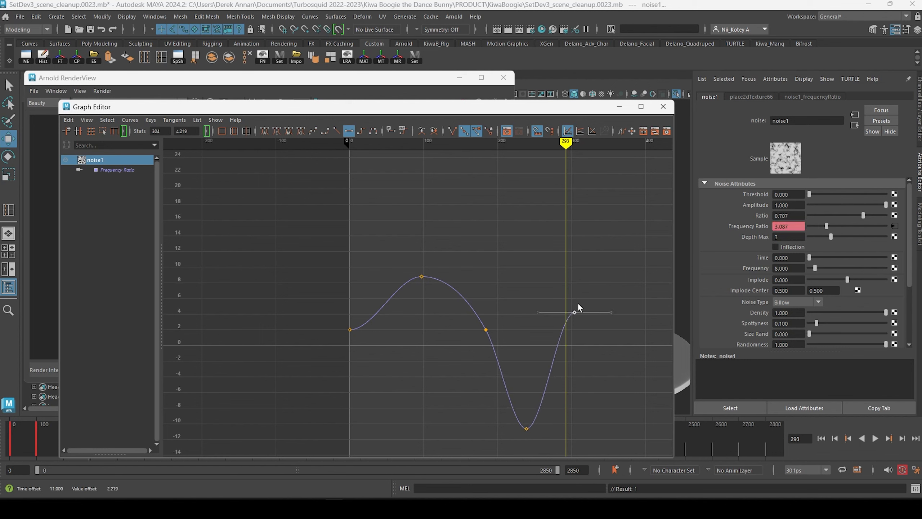
left_click(486, 329)
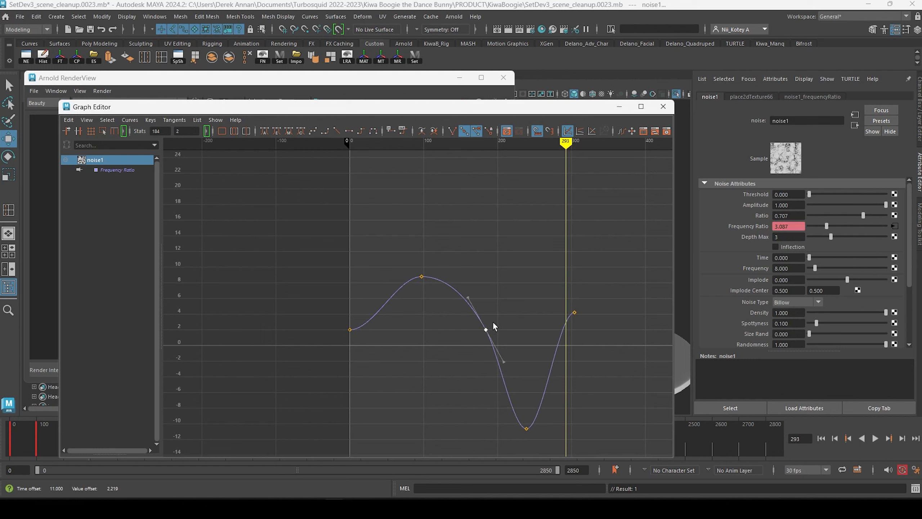
key("ctrl+z")
key("ctrl+z")
Lower the Frequency Ratio curve's peak key to about 7.9 and shift the frame 184 key three frames earlier.
left_click_drag(475, 339, 476, 340)
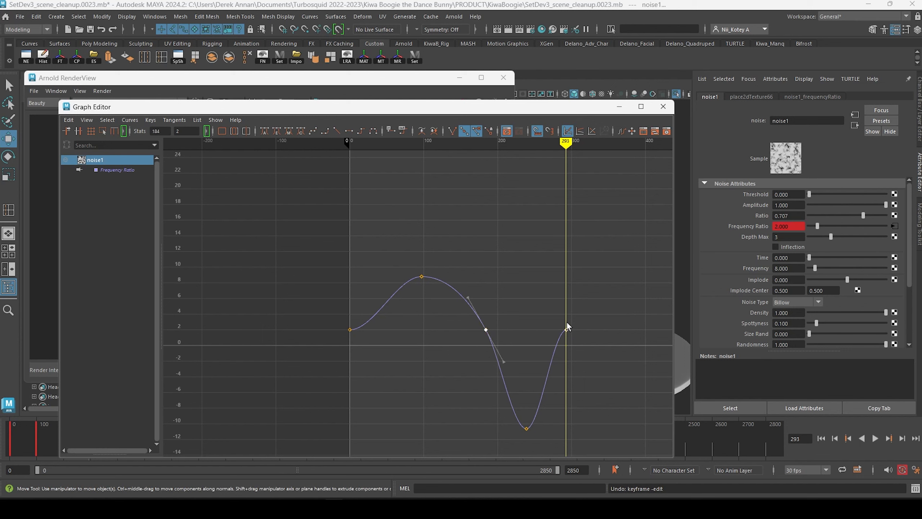
left_click_drag(434, 289, 435, 288)
middle_click_drag(424, 264, 424, 271)
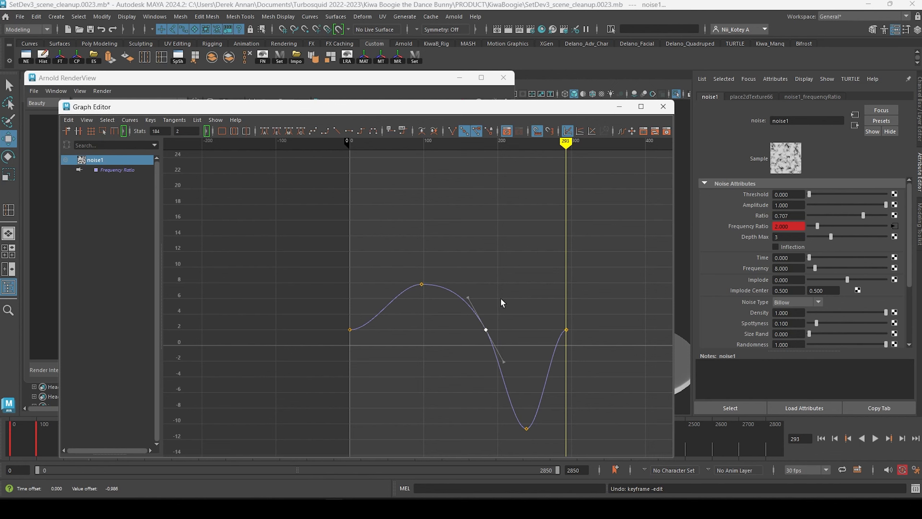
left_click_drag(500, 298, 481, 336)
middle_click_drag(496, 301, 494, 300)
Convert the tangents of the Frequency Ratio curve's first and last keys to spline tangents.
left_click_drag(512, 398, 535, 429)
right_click_drag(578, 286, 476, 284, "alt+shift")
right_click_drag(476, 284, 476, 247, "alt+shift")
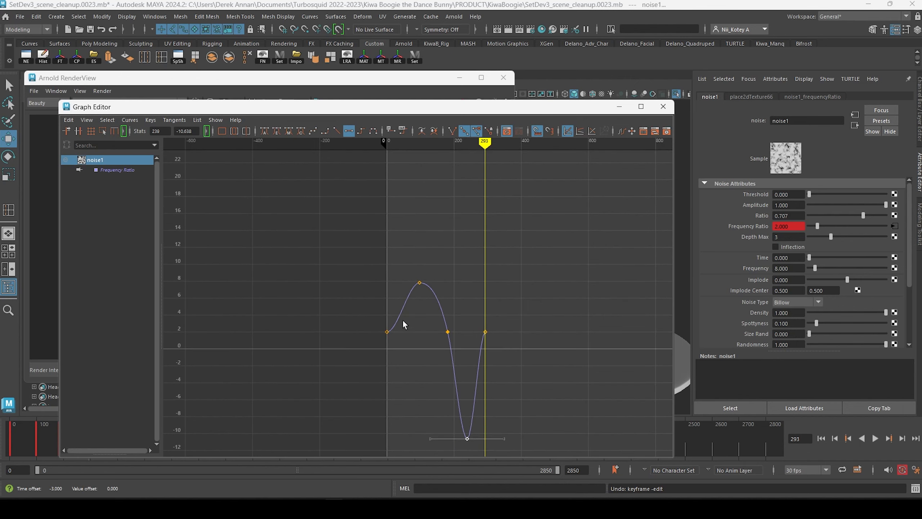
scroll(410, 336, "up", 5)
scroll(404, 335, "down", 3)
left_click_drag(345, 325, 389, 358)
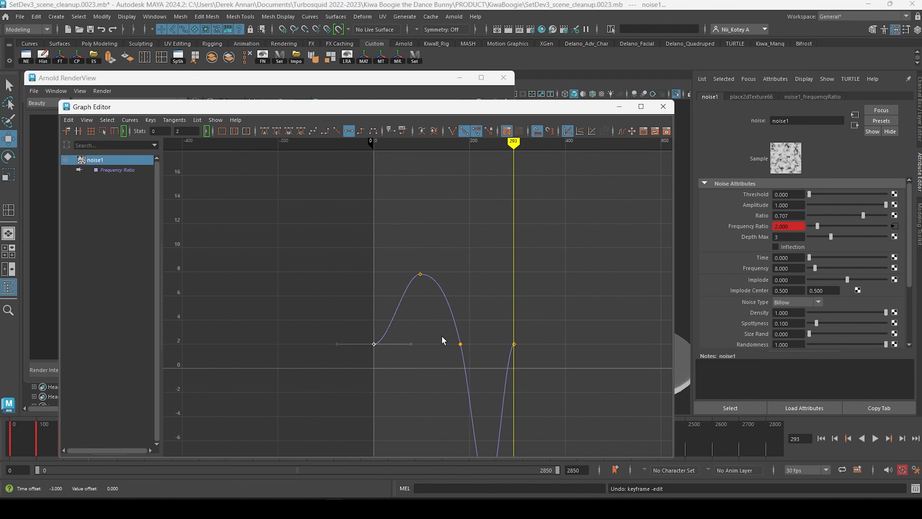
left_click_drag(495, 327, 531, 359, "shift")
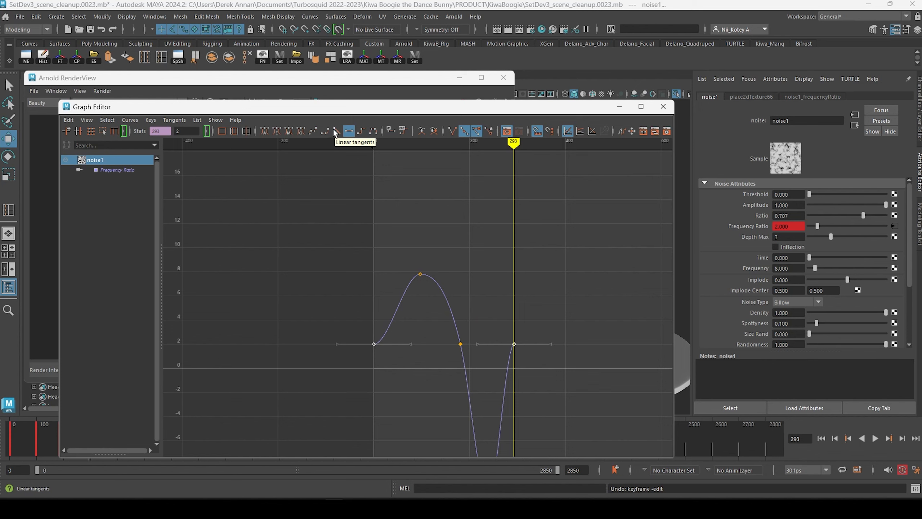
left_click(312, 130)
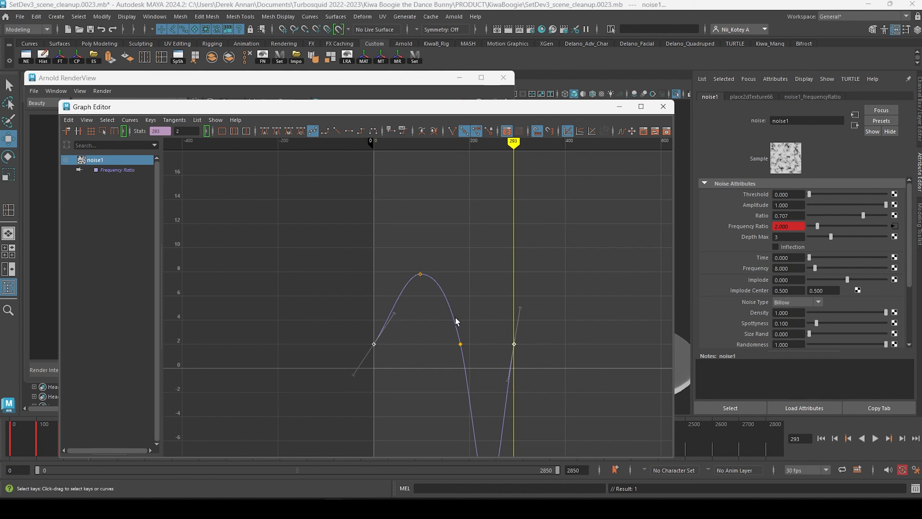
Set the Frequency Ratio curve's post infinity to Cycle and turn on the infinity display in the graph.
left_click(383, 289)
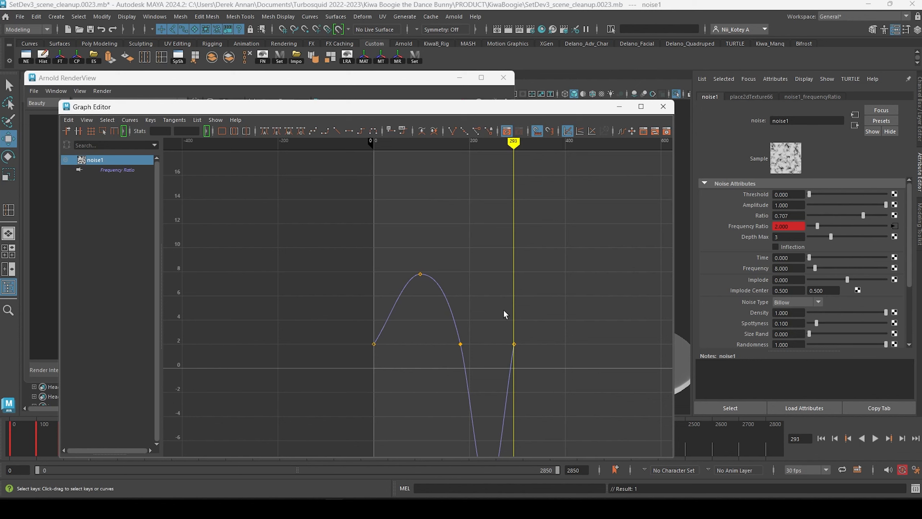
left_click(401, 293)
left_click_drag(382, 290, 404, 317)
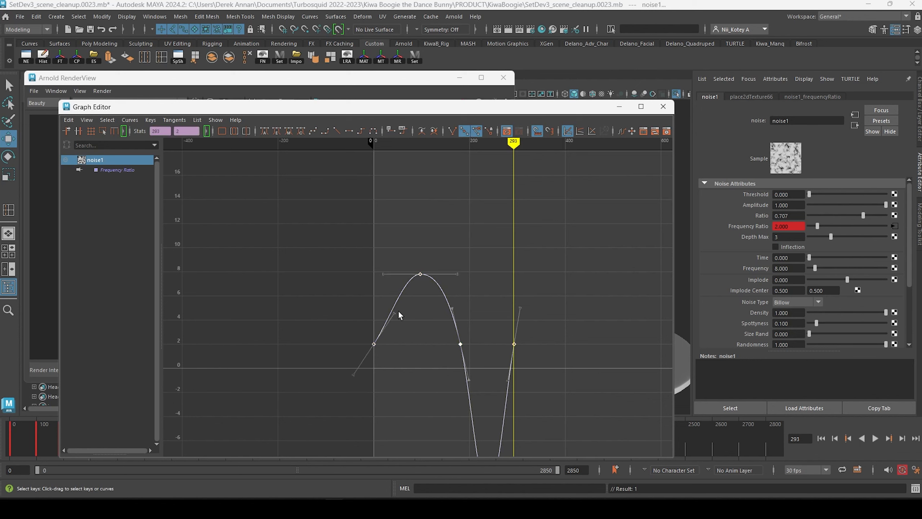
left_click(134, 121)
mouse_move(187, 149)
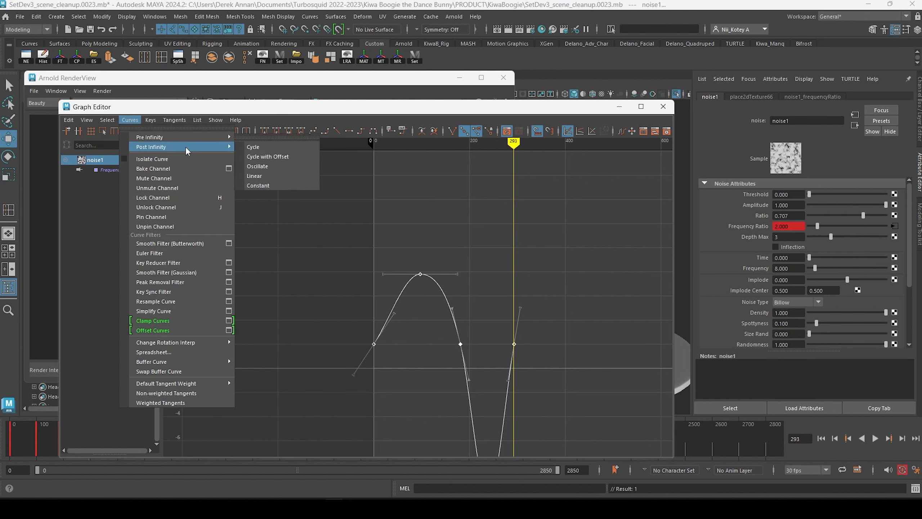
left_click(288, 145)
left_click(86, 120)
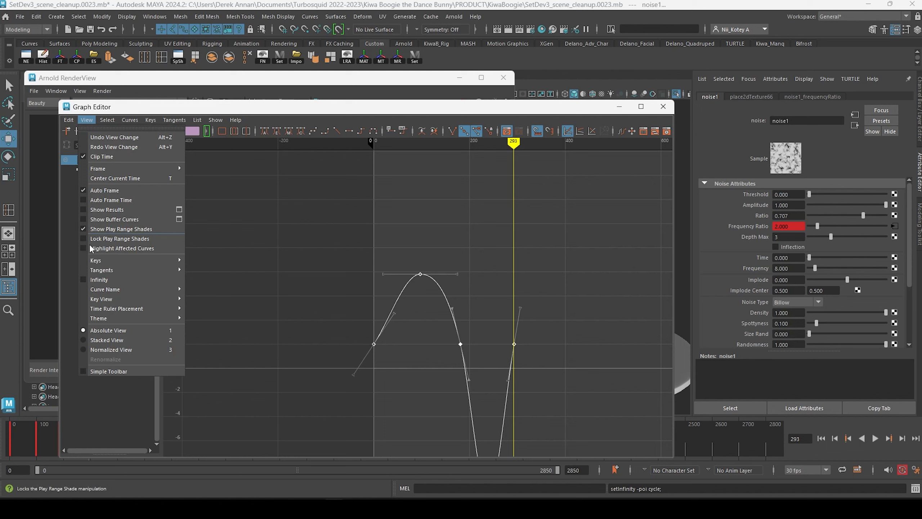
left_click(124, 277)
Adjust the frame 293 key's spline tangent slightly and steepen the frame 0 key's tangent to match its slope for a smooth loop.
right_click_drag(459, 280, 364, 306, "alt")
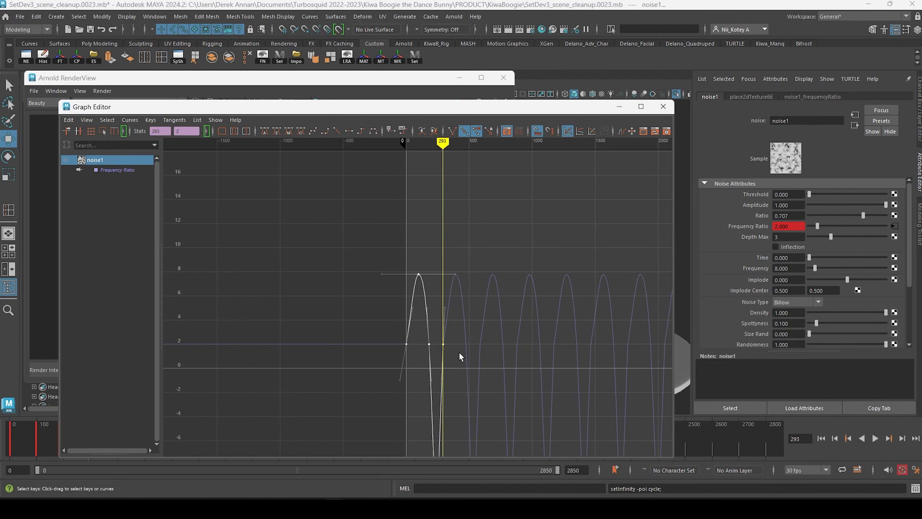
right_click_drag(545, 301, 496, 305, "alt")
left_click(517, 346)
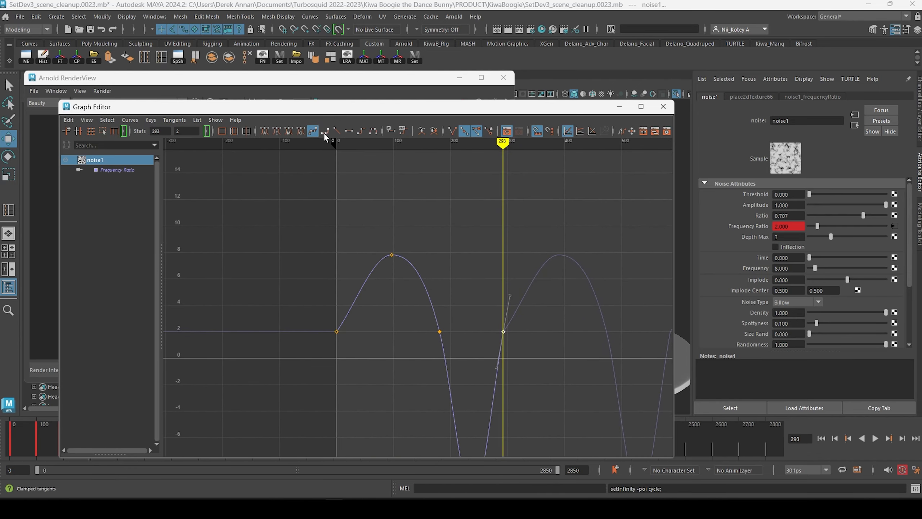
left_click(312, 135)
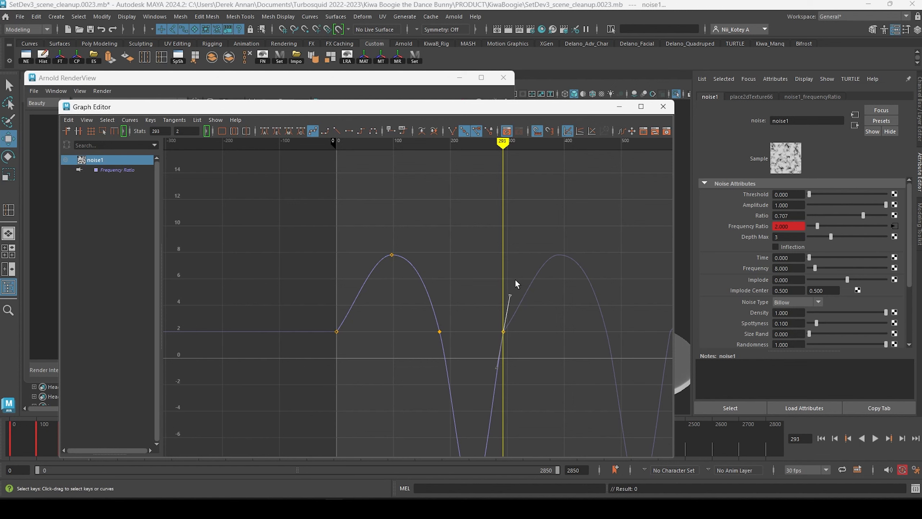
middle_click_drag(517, 284, 518, 280)
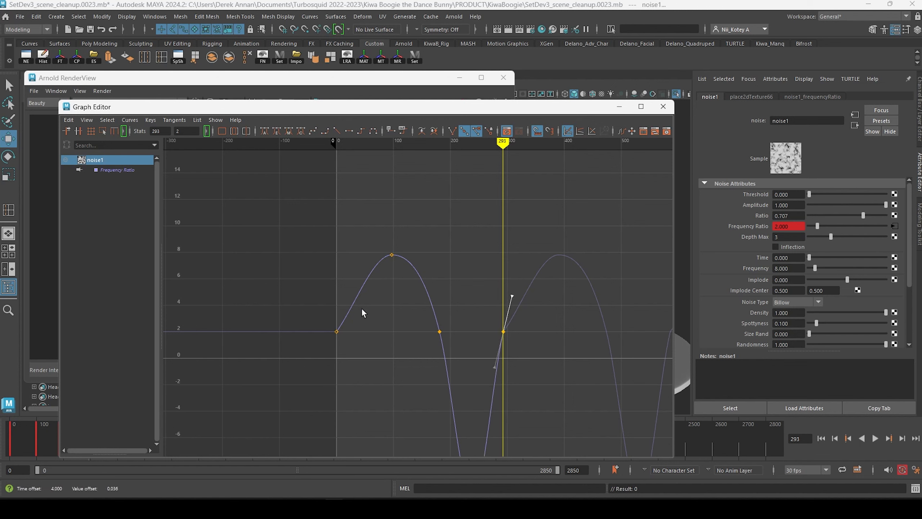
left_click(336, 332)
left_click_drag(364, 306, 354, 293)
middle_click_drag(354, 293, 346, 272)
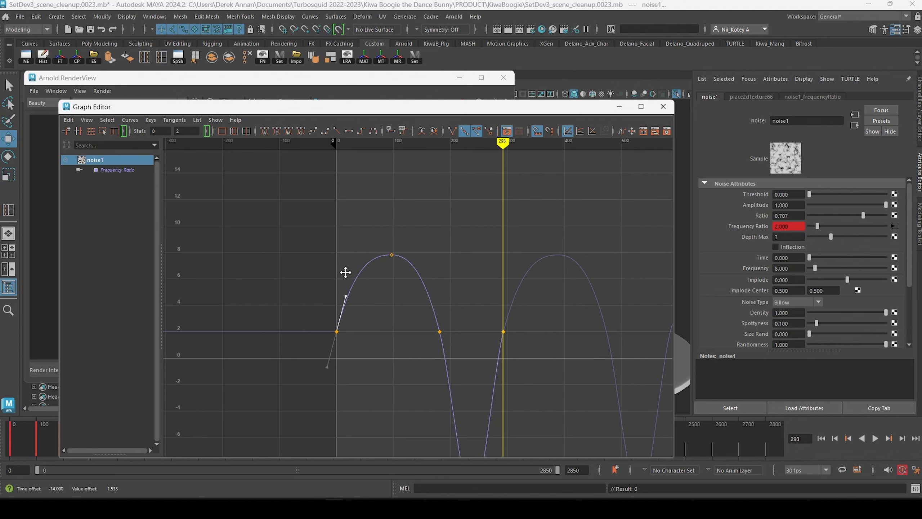
Check the smoothed Frequency Ratio cycle across its repeats and save the scene.
right_click_drag(446, 296, 476, 289, "alt+shift")
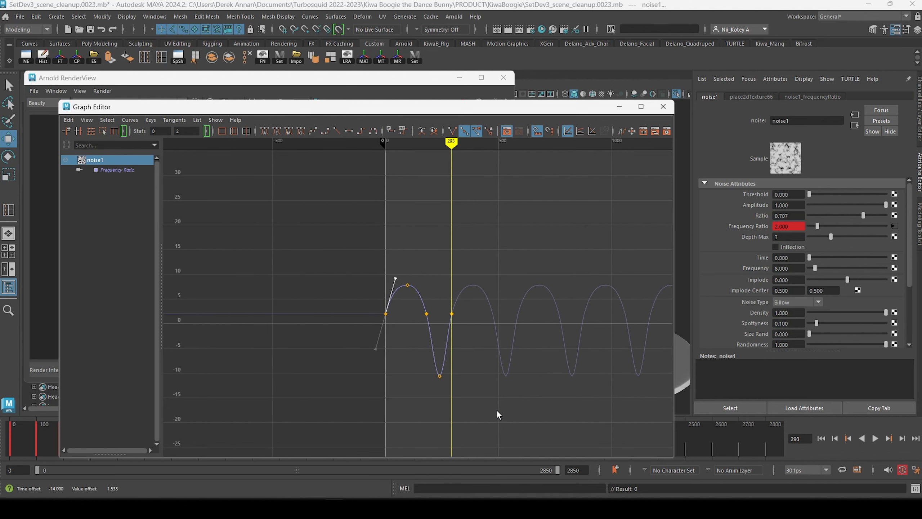
right_click_drag(426, 309, 455, 329, "alt")
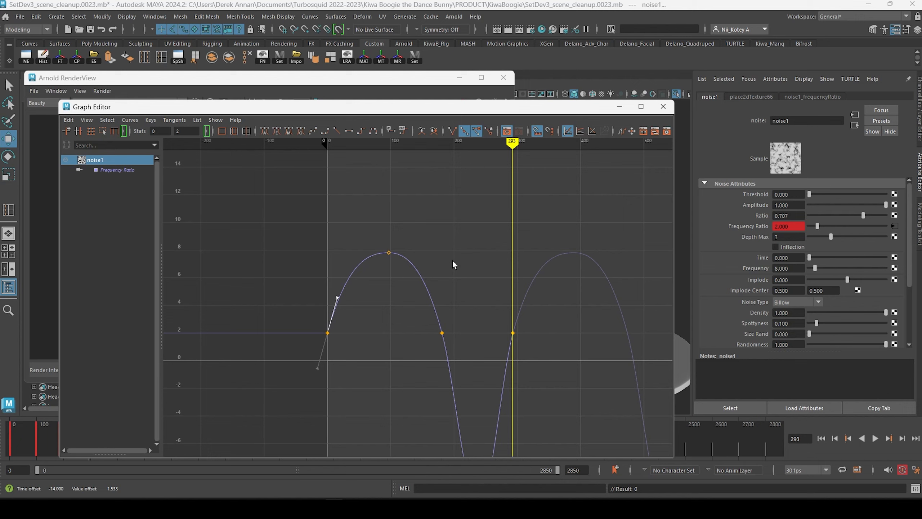
right_click_drag(453, 263, 455, 288, "alt+shift")
key("ctrl+s")
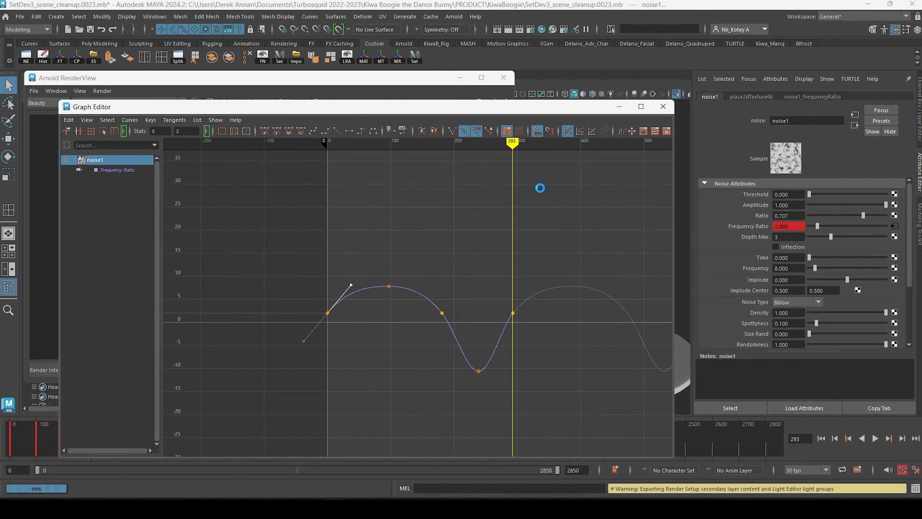
key("w")
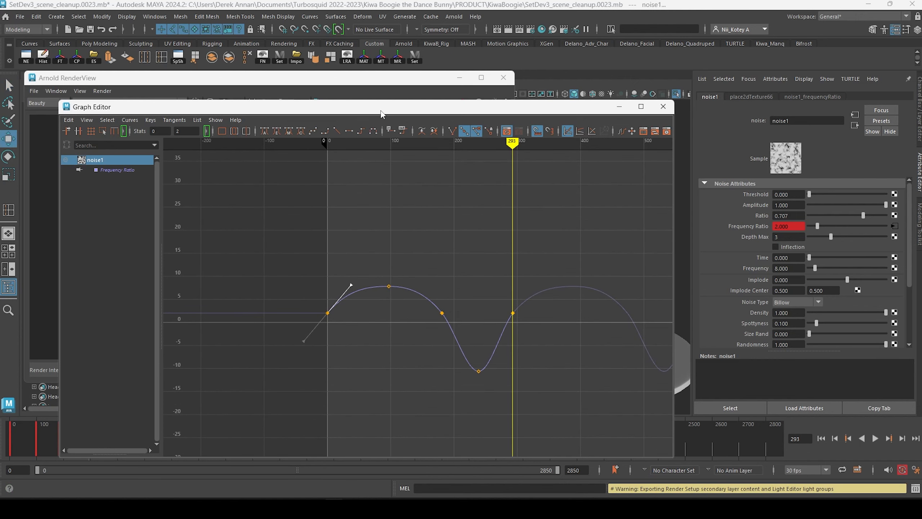
Try scaling all Frequency Ratio keys in time from frame 0, stretching to about frame 533 and compressing to about frame 130, and undo both.
right_click_drag(500, 266, 464, 262, "alt")
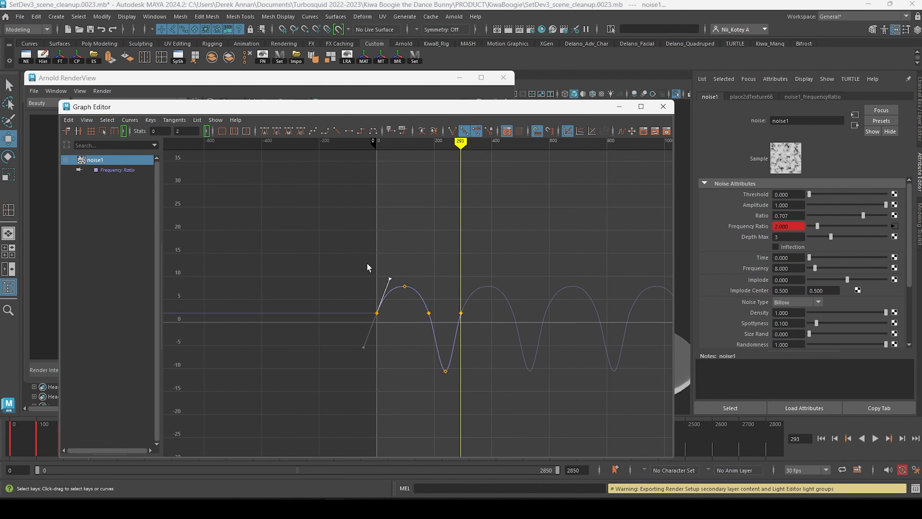
left_click_drag(366, 261, 485, 400)
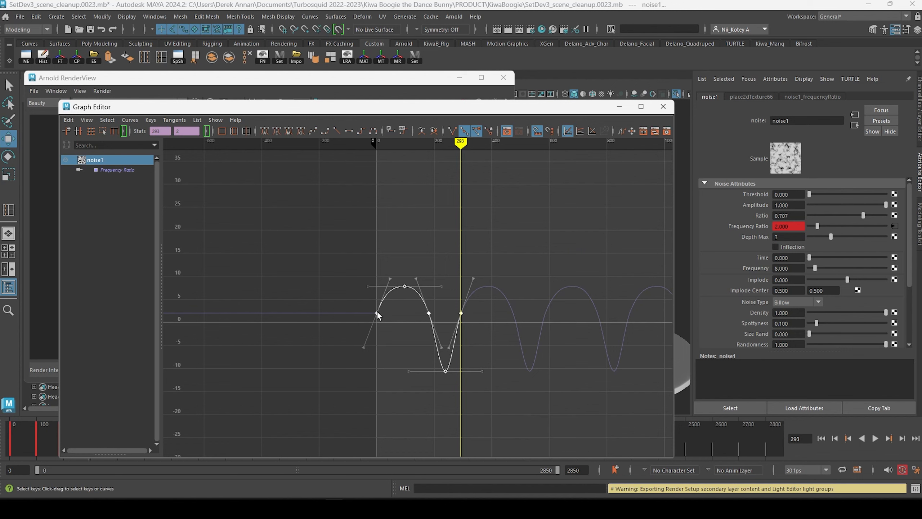
key("r")
middle_click_drag(378, 312, 396, 315)
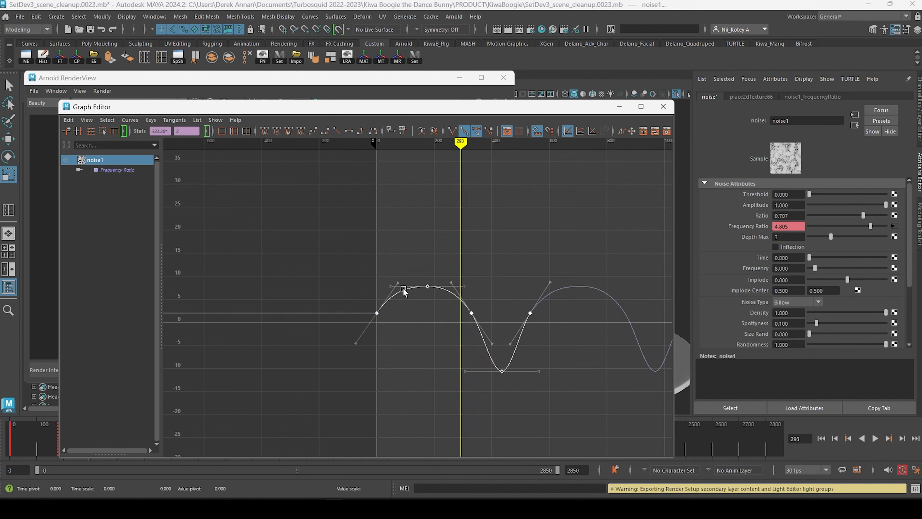
key("ctrl+z")
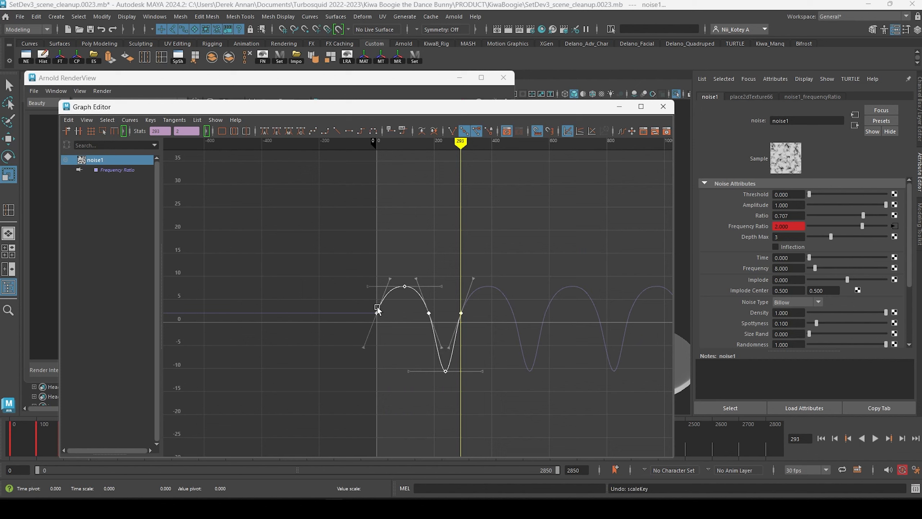
left_click_drag(377, 305, 364, 309)
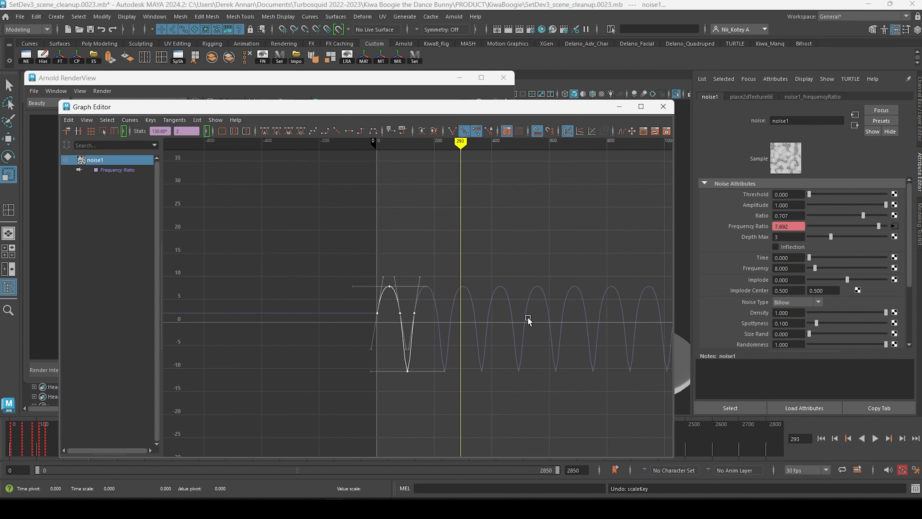
key("ctrl+z")
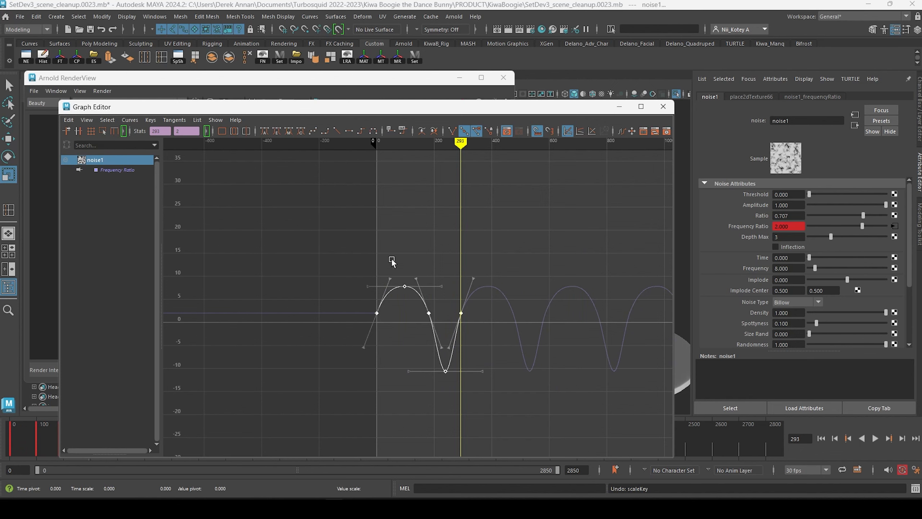
key("ctrl+z")
right_click_drag(440, 243, 450, 266, "alt")
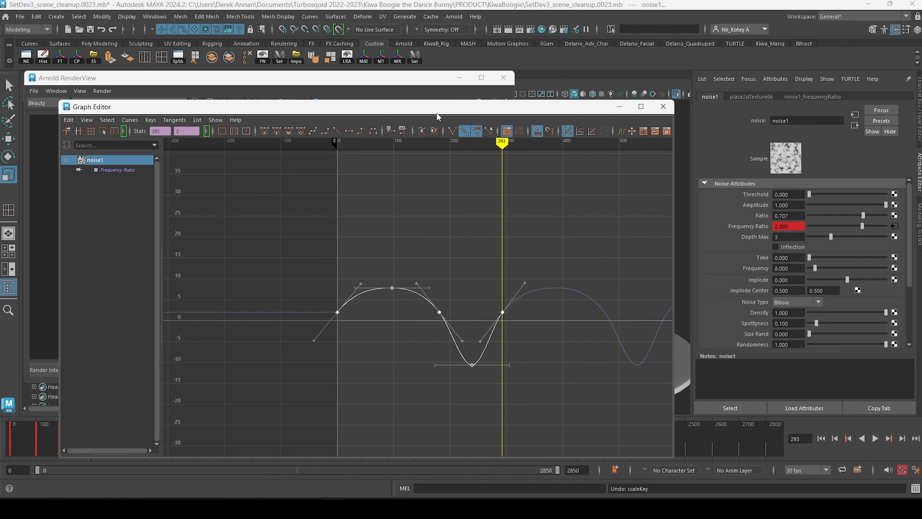
Move the Graph Editor clear of the timeline, go to frame 0, and open the keying options for the noise's Spottyness.
left_click_drag(437, 116, 549, 124)
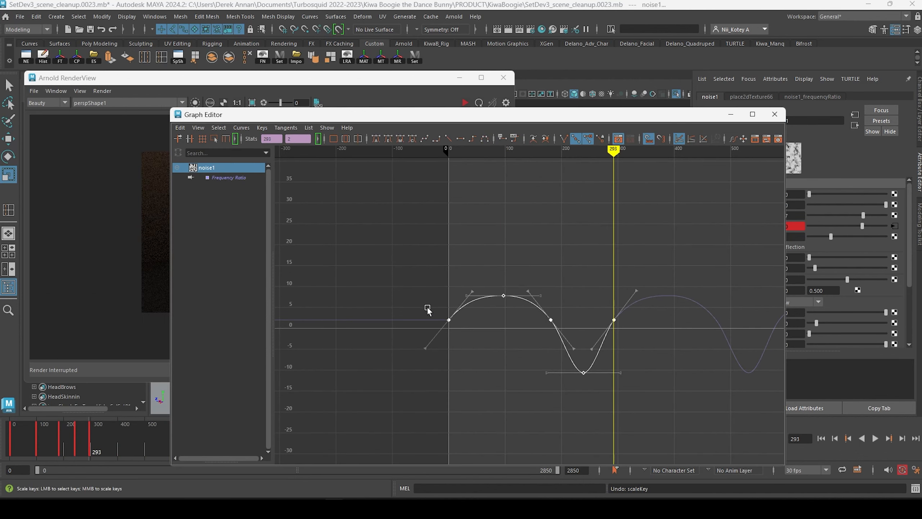
left_click_drag(608, 119, 497, 77)
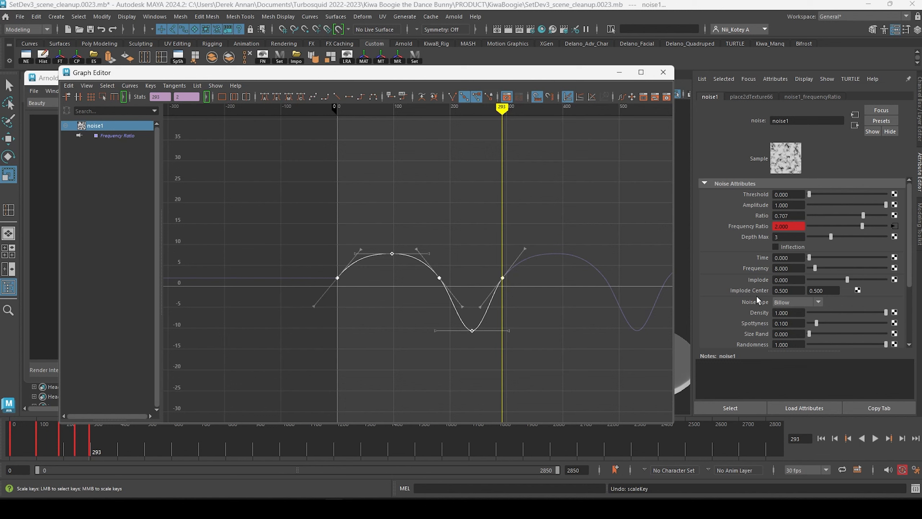
left_click_drag(19, 444, 1, 449)
right_click(756, 320)
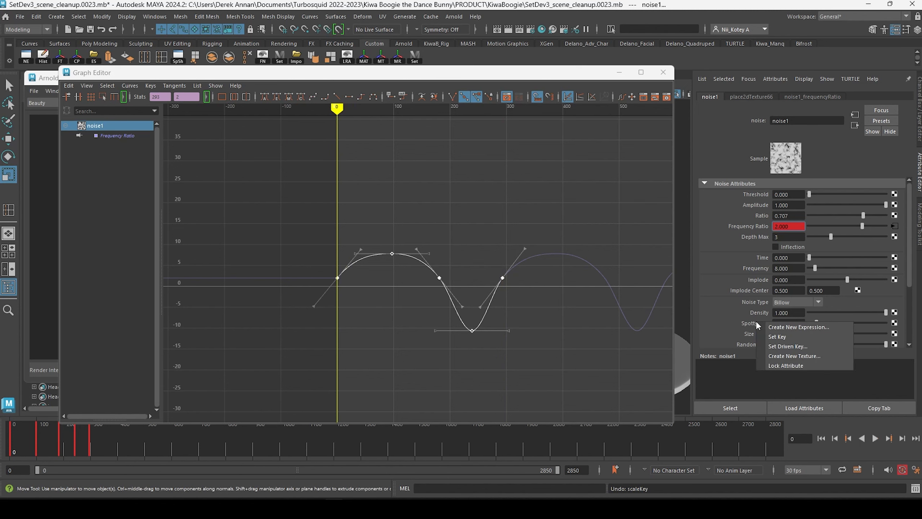
Key the noise texture's Spottyness at 0.100 on frame 0 and at 1.000 on frame 71.
left_click(775, 337)
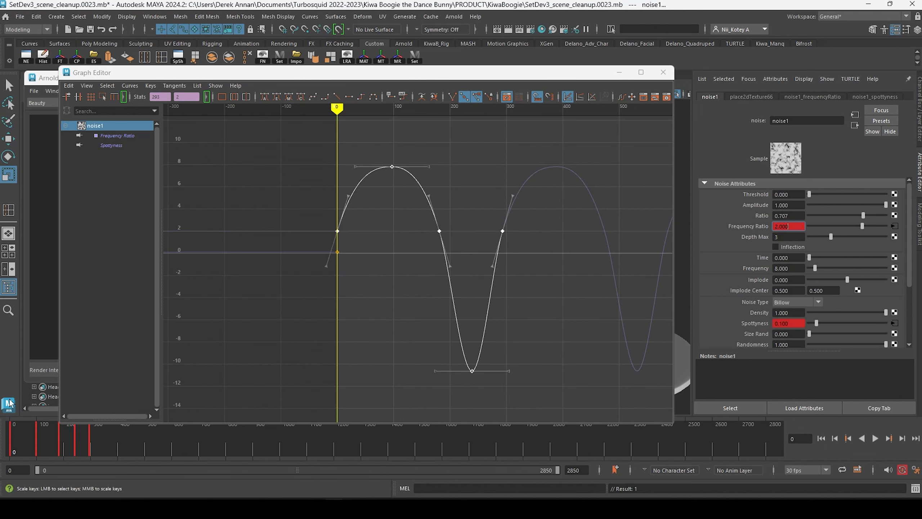
left_click_drag(14, 445, 27, 443)
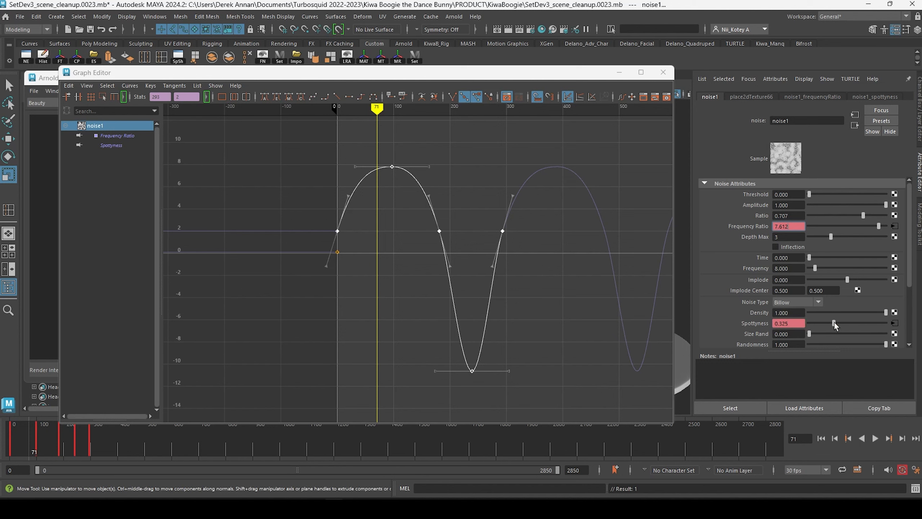
left_click(834, 322)
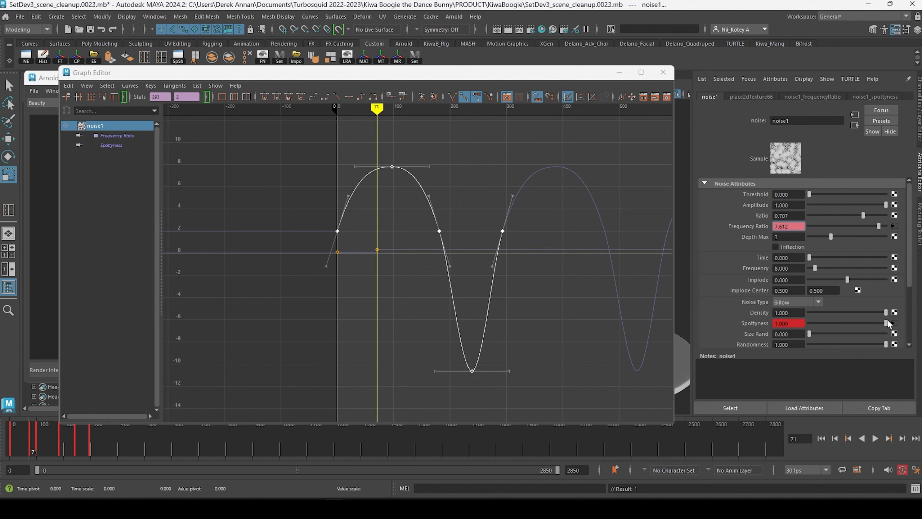
left_click_drag(888, 321, 895, 320)
right_click(752, 322)
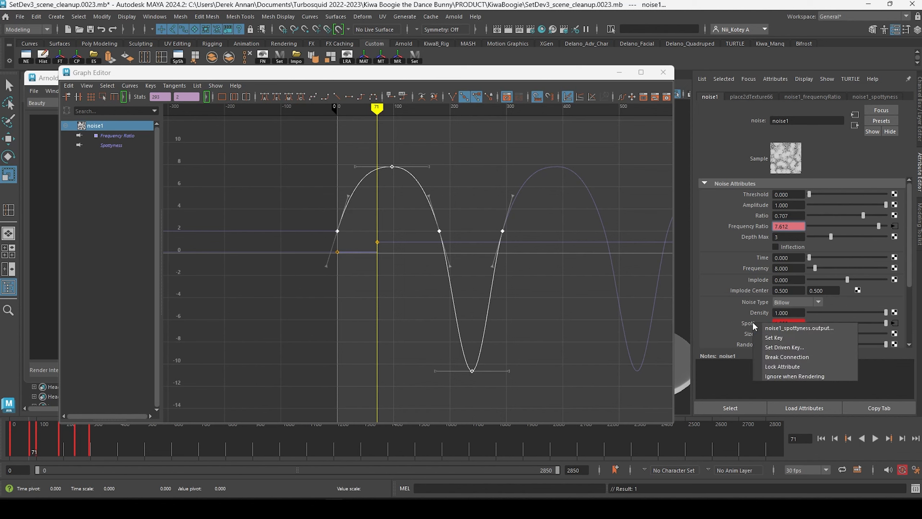
left_click(770, 339)
Isolate the Spottyness curve in the Graph Editor and give both of its keys flat tangents.
left_click(111, 146)
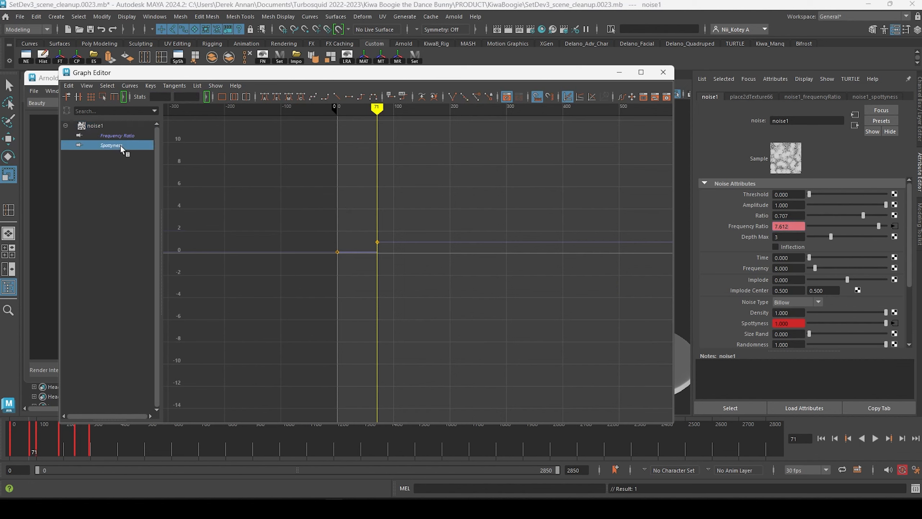
left_click_drag(303, 200, 416, 274)
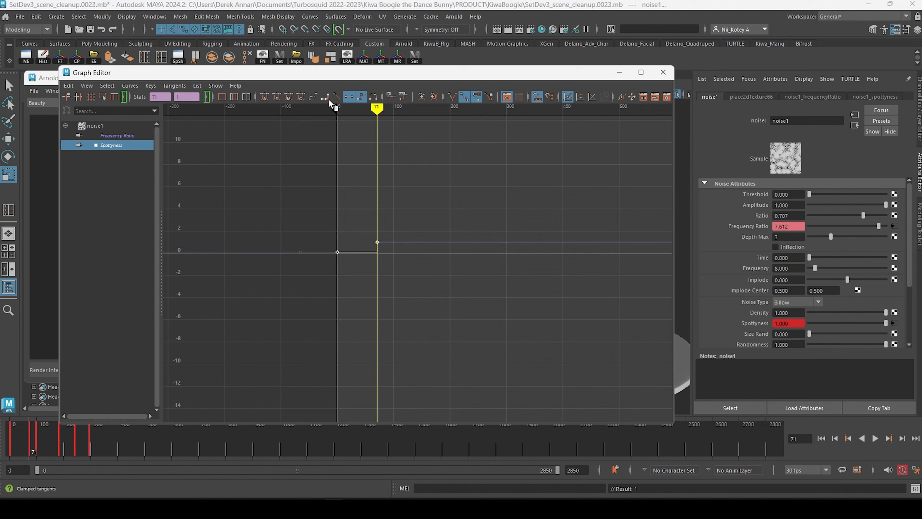
left_click(346, 97)
Add a Spottyness key at frame 130 and set its value to 0.1 to match the first key.
scroll(377, 254, "up", 5)
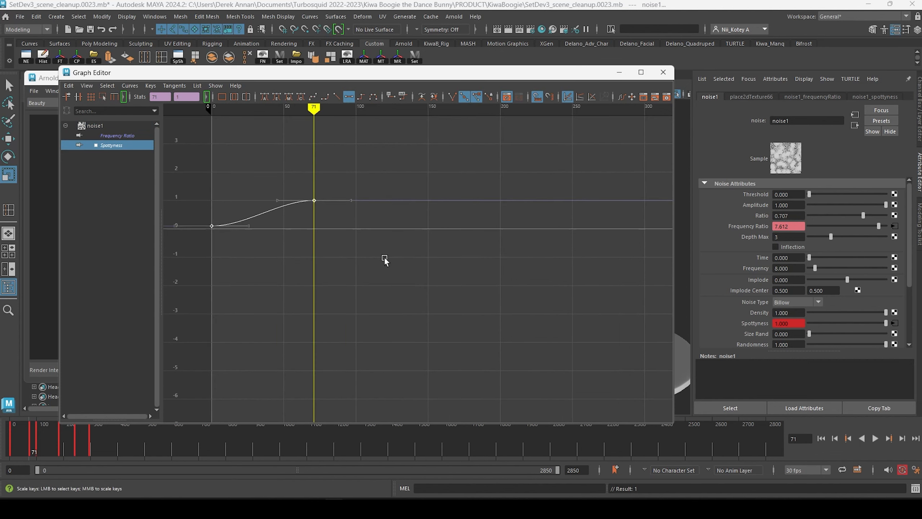
left_click_drag(370, 109, 427, 108)
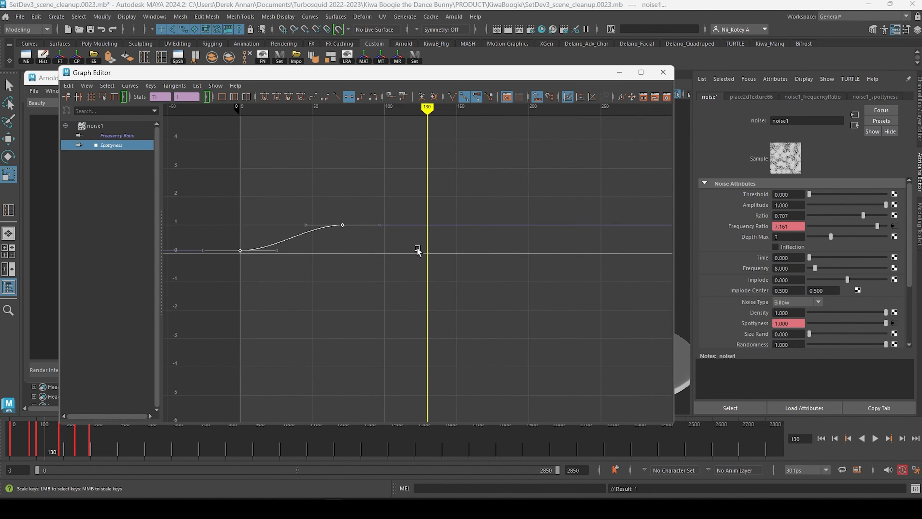
right_click(428, 253)
left_click(439, 256)
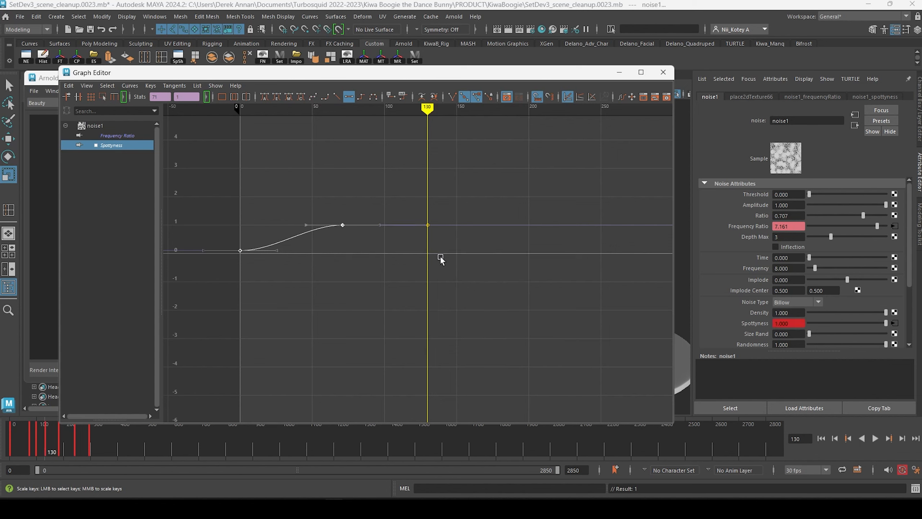
middle_click_drag(433, 208, 435, 227, "shift")
key("w")
double_click(186, 96)
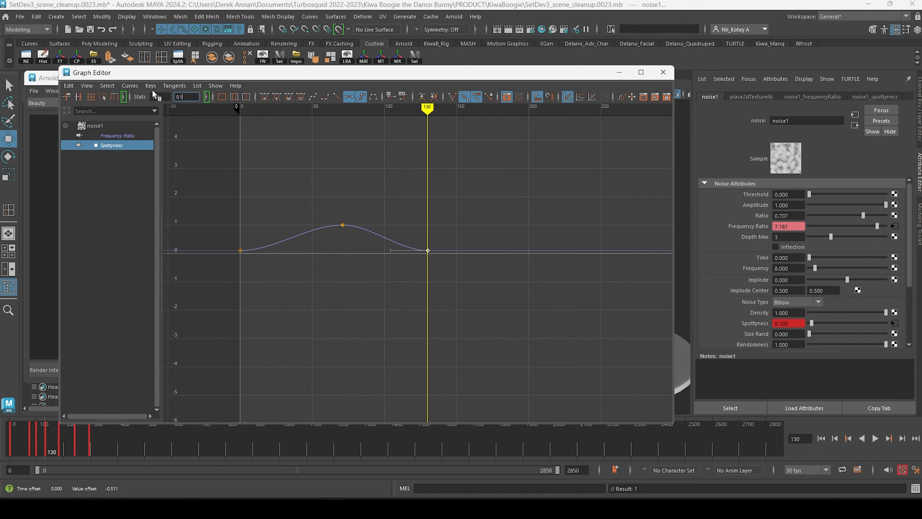
left_click(240, 250)
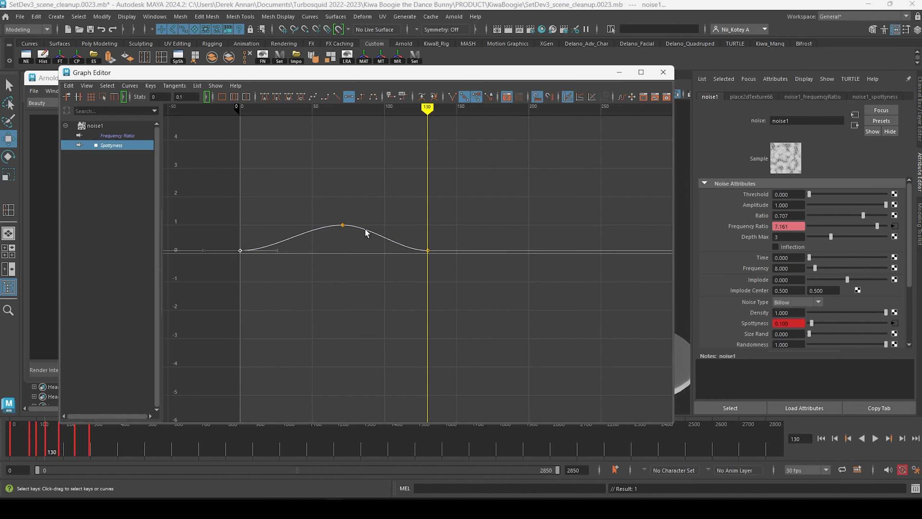
Set the whole Spottyness curve's post infinity to Cycle.
mouse_move(365, 232)
right_mouse_down("alt")
mouse_move(329, 230)
mouse_move(350, 237)
mouse_move(366, 222)
right_mouse_up("alt")
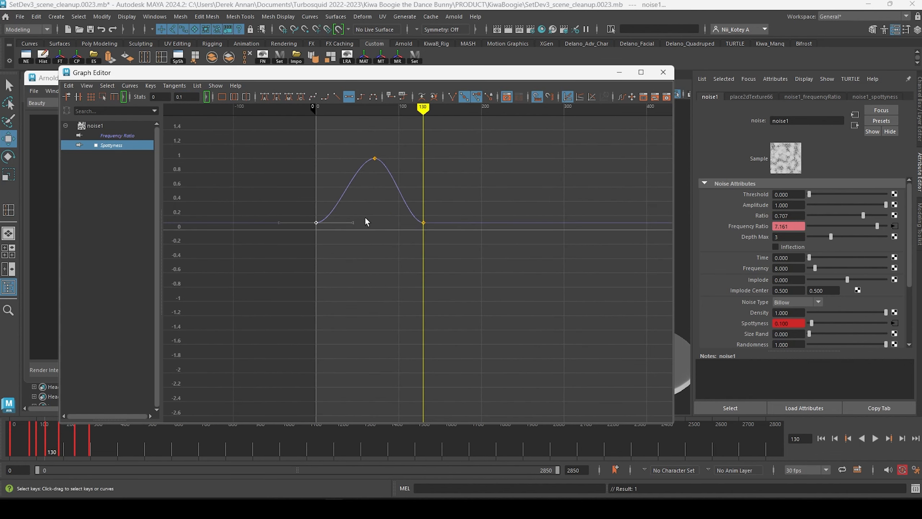
middle_click_drag(366, 221, 369, 299, "alt")
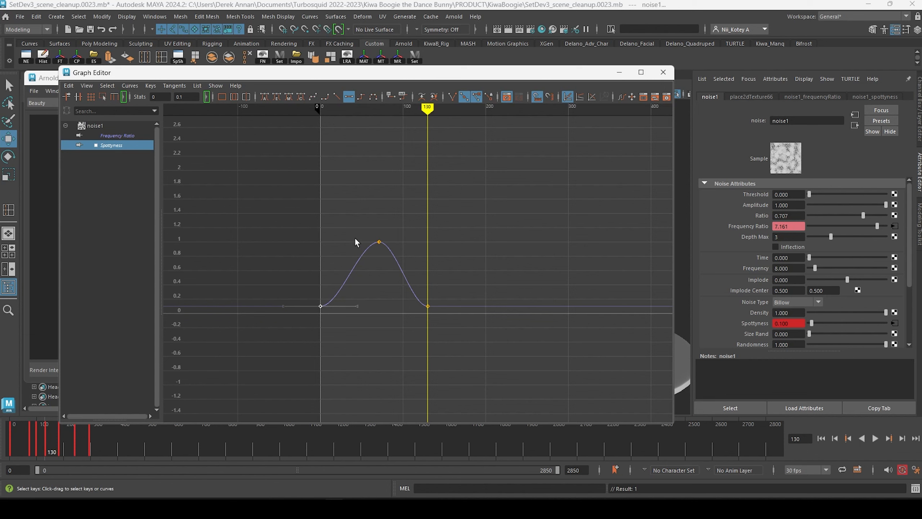
left_click(365, 262)
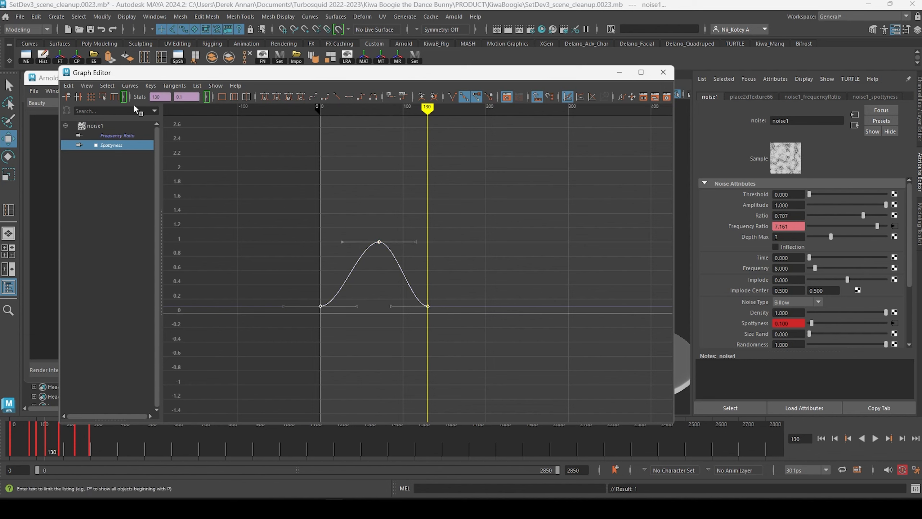
left_click(130, 86)
mouse_move(204, 112)
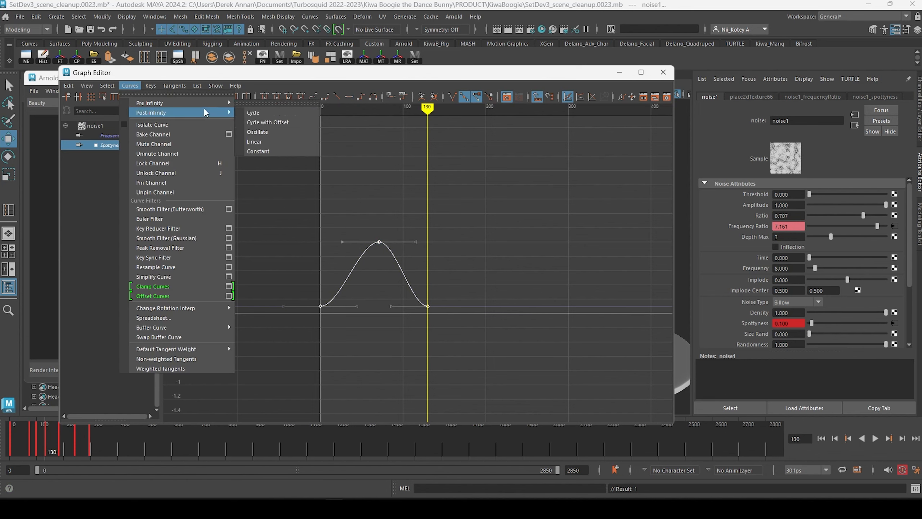
left_click(279, 112)
right_click_drag(421, 246, 458, 230, "alt+shift")
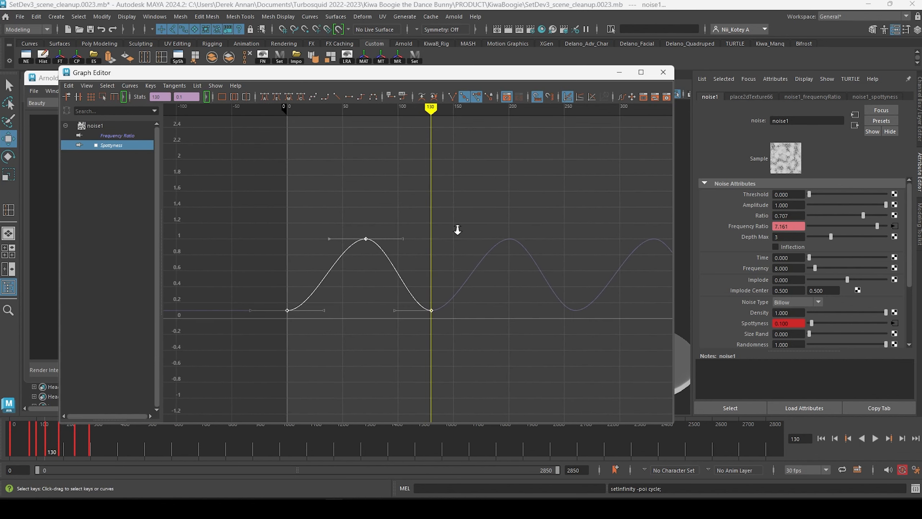
Show the Frequency Ratio curve alongside Spottyness, raise the middle Spottyness key to about 2.275, and scrub the animation.
left_click(127, 135, "ctrl")
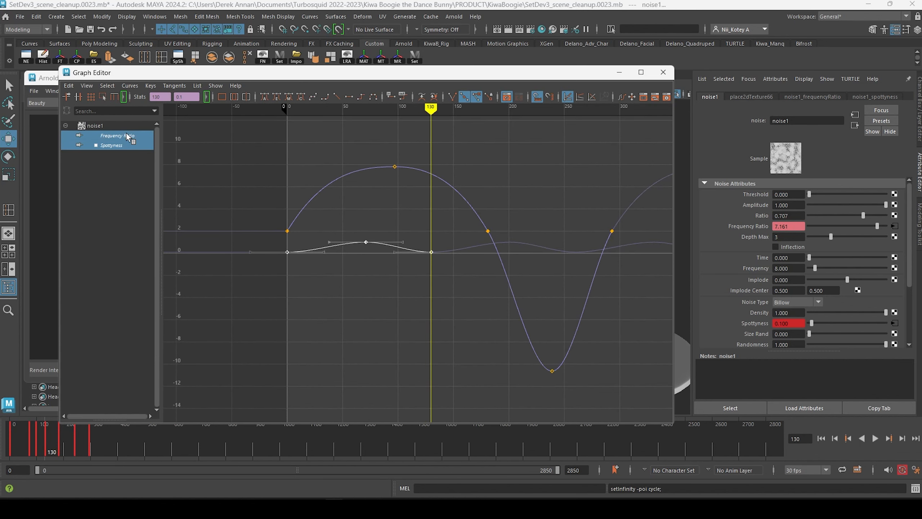
right_click_drag(518, 233, 475, 232, "alt+shift")
scroll(475, 232, "up", 3)
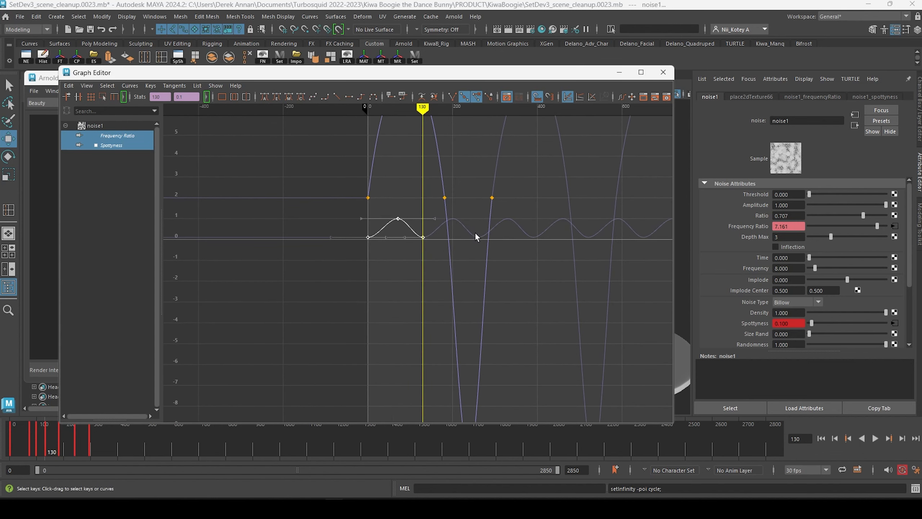
middle_click_drag(475, 232, 453, 310, "alt")
left_click_drag(396, 294, 397, 267)
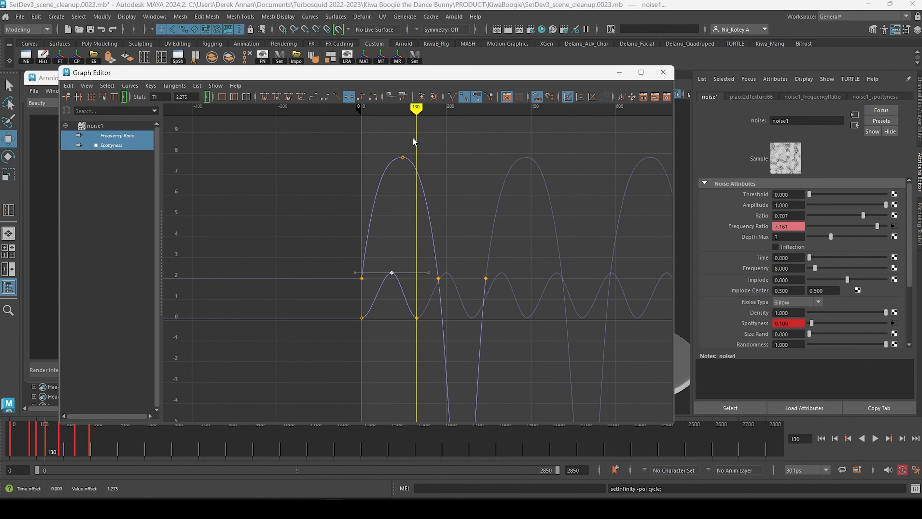
left_click_drag(398, 113, 490, 140)
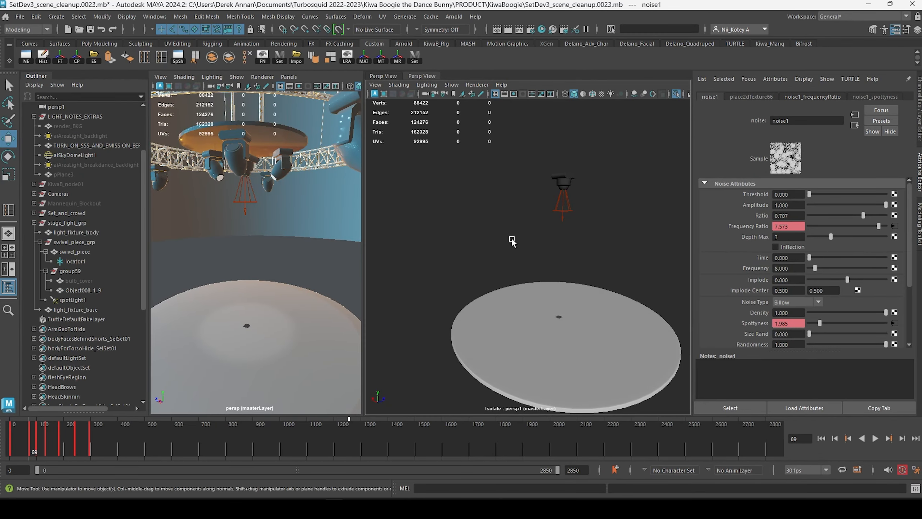
Create a NURBS circle at the grid origin as a control curve.
left_click_drag(469, 204, 492, 317, "alt")
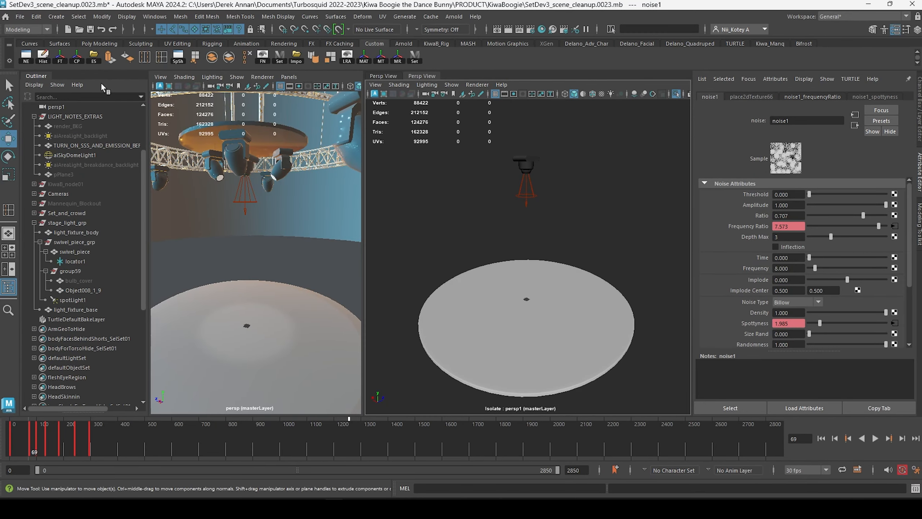
left_click(56, 16)
mouse_move(137, 53)
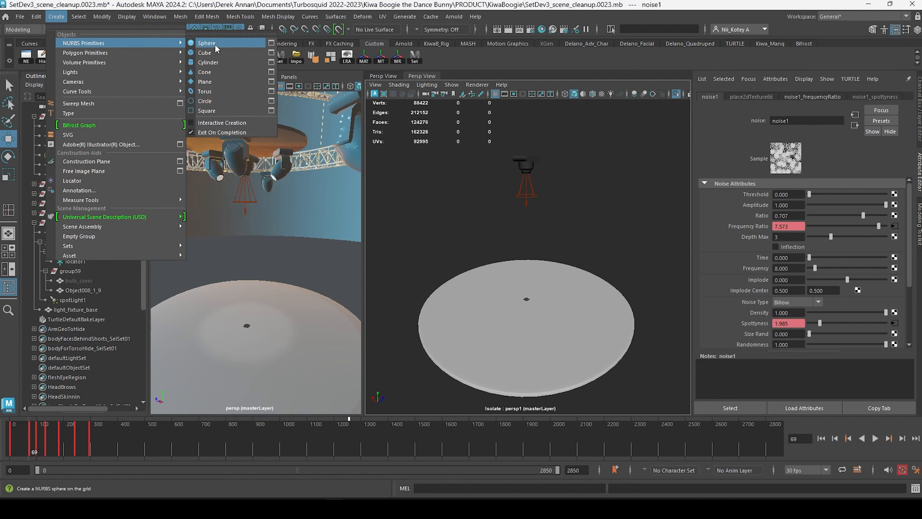
left_click(221, 100)
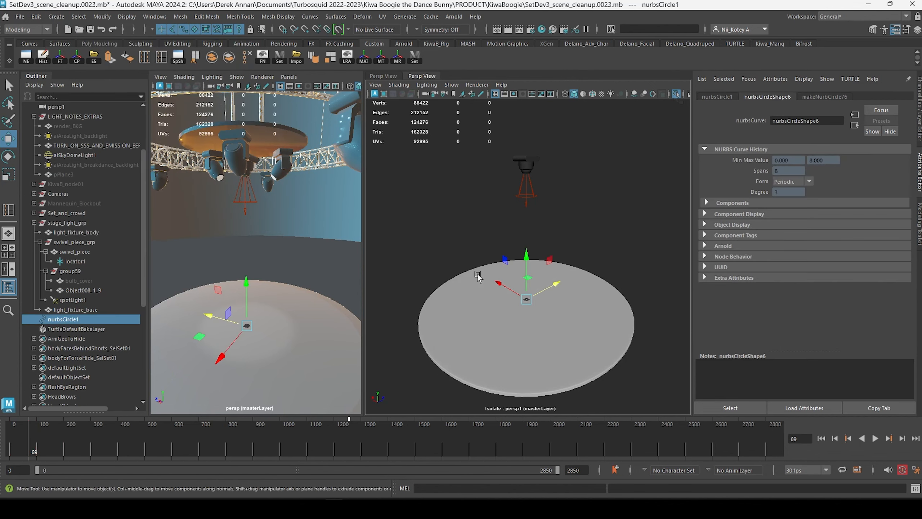
left_click_drag(525, 285, 556, 326, "alt")
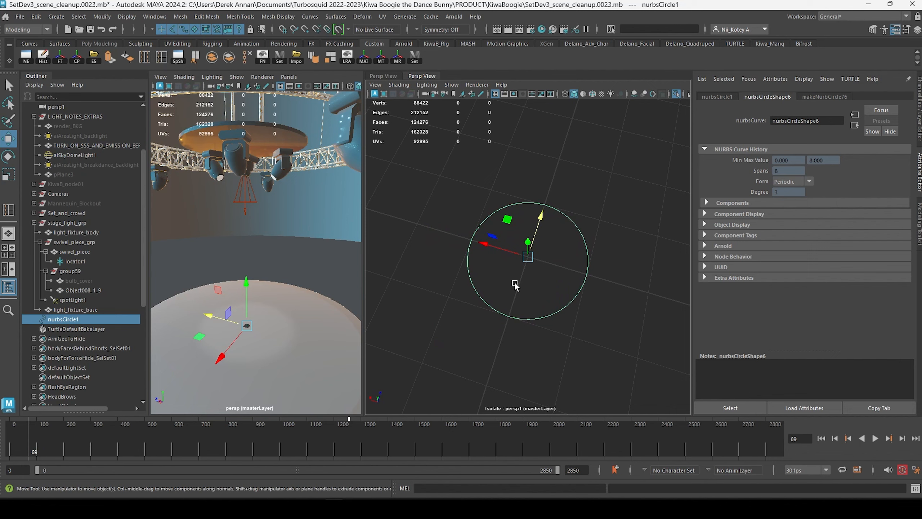
right_click_drag(521, 280, 495, 291, "alt")
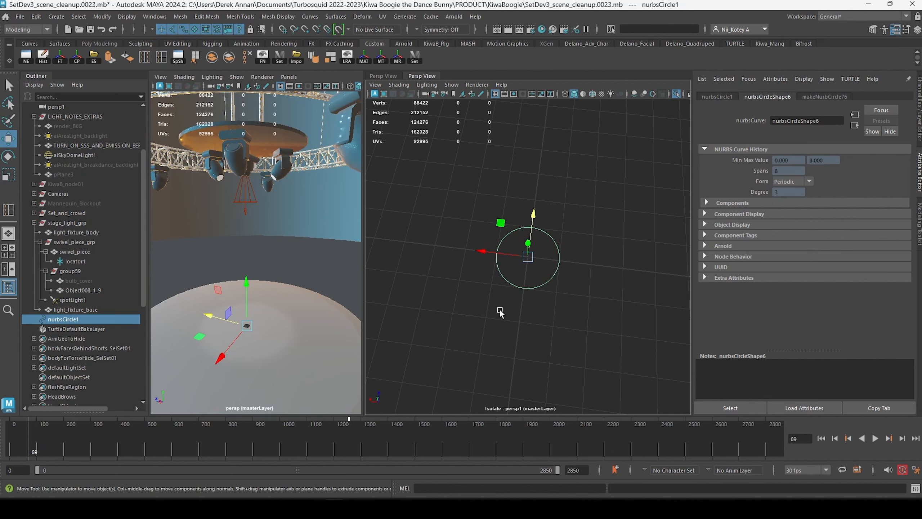
Switch the isolated viewport to the top view and frame the circle with empty grid beside it.
key("space")
left_click_drag(489, 313, 468, 311)
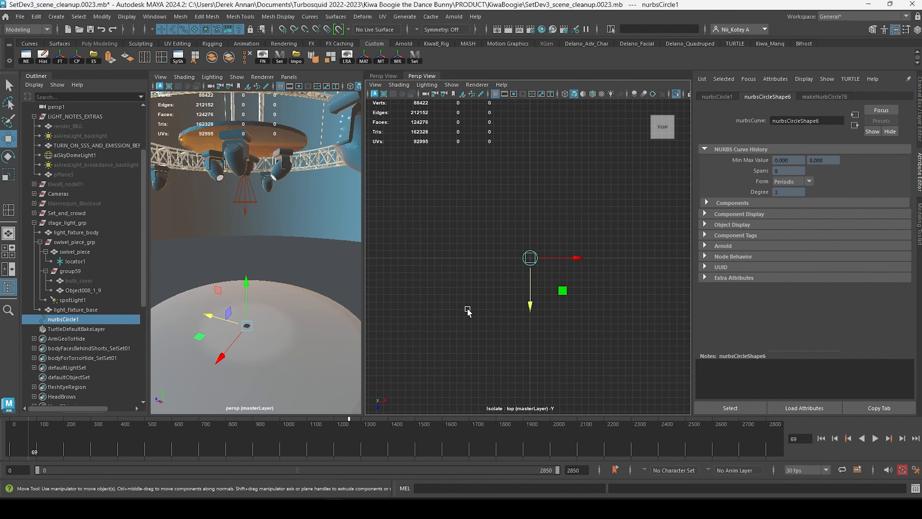
scroll(524, 285, "up", 10)
scroll(525, 285, "down", 7)
scroll(524, 285, "up", 5)
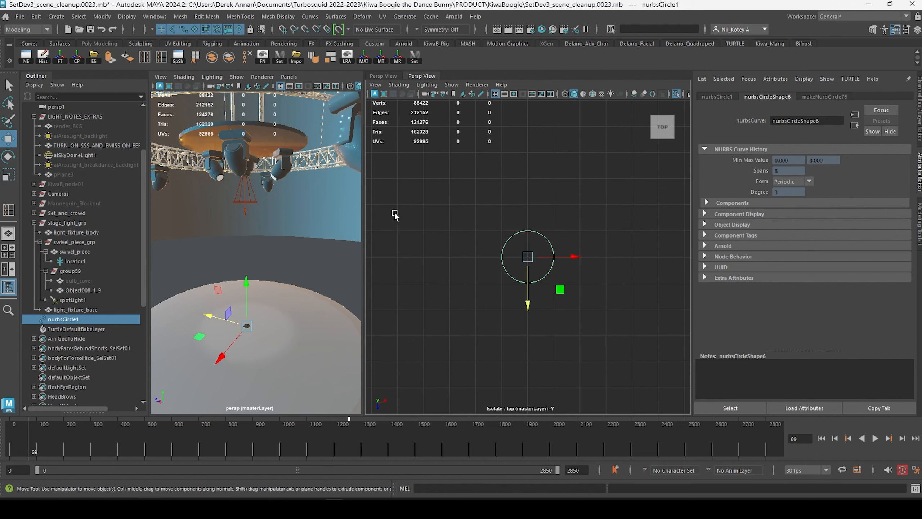
middle_click_drag(398, 214, 423, 263, "alt")
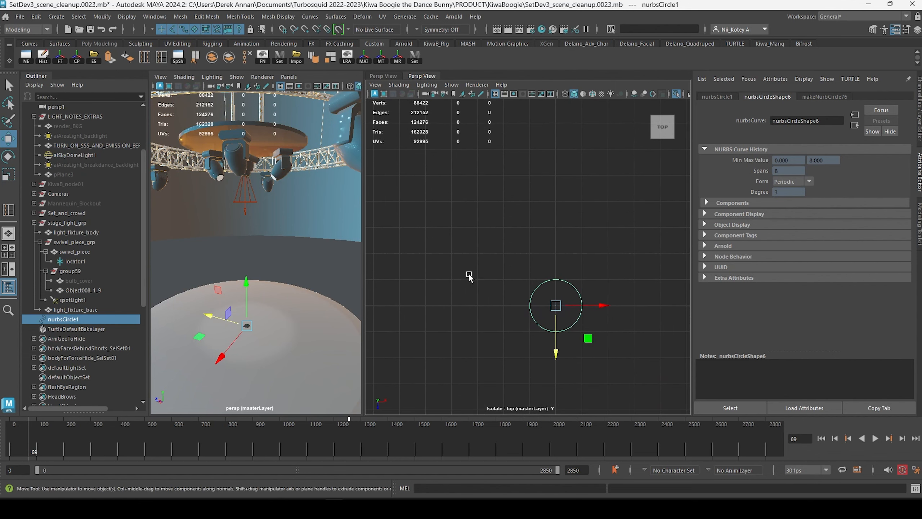
Draw a closed, grid-snapped rectangle of about 1 by 2 units beside the circle with the linear EP Curve tool.
left_click(55, 17)
mouse_move(118, 92)
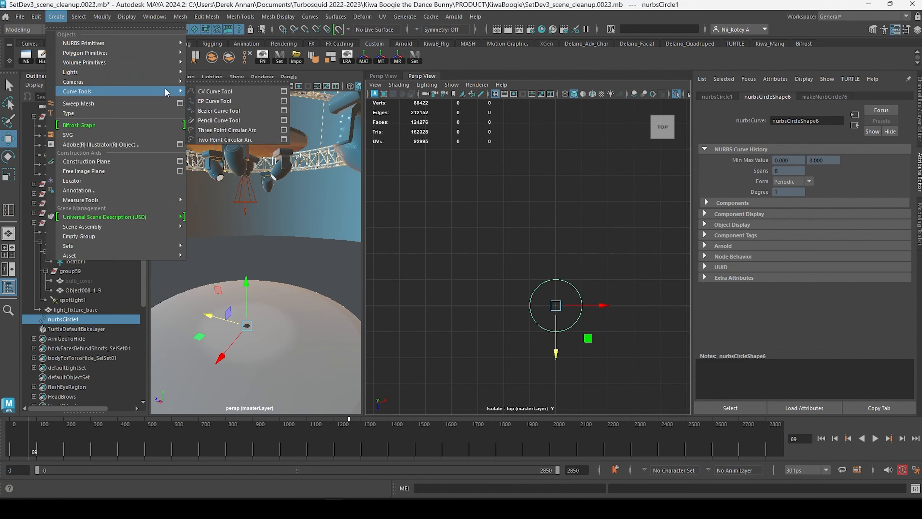
left_click(245, 92)
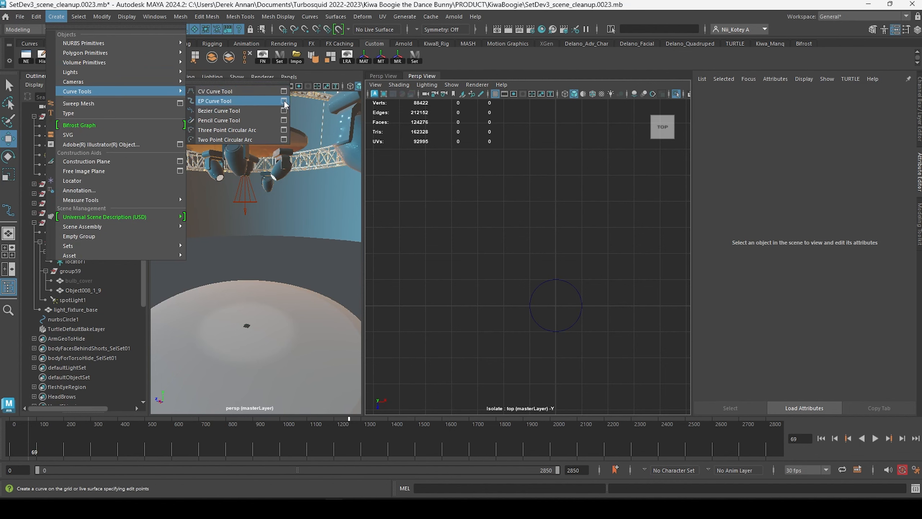
left_click(283, 100)
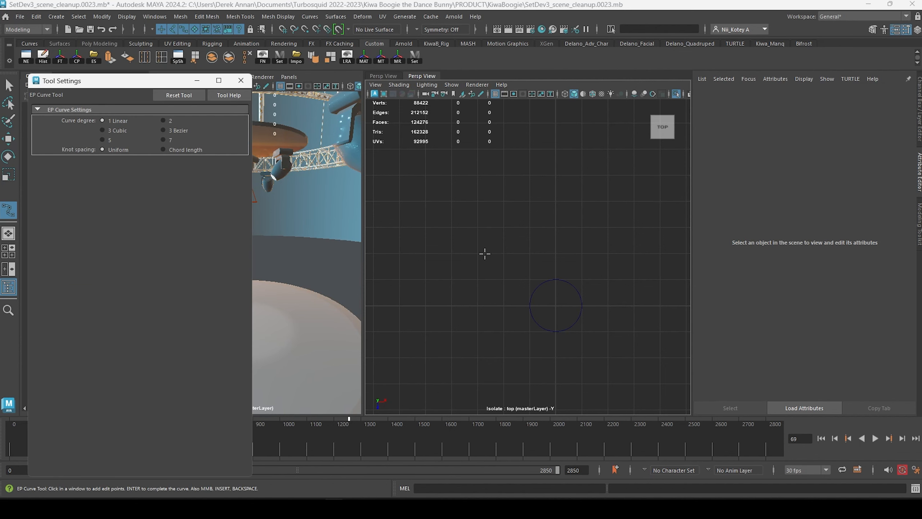
key("x")
left_click(452, 255)
left_click(478, 254)
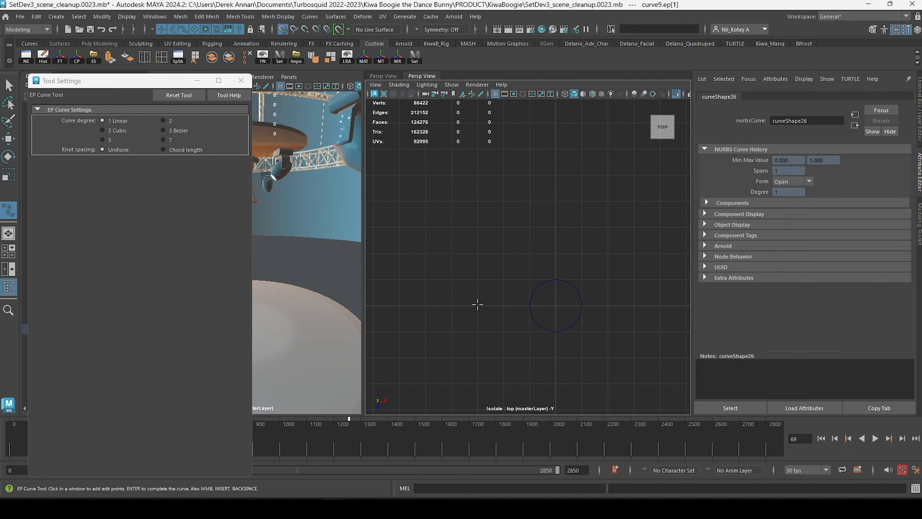
left_click(453, 306)
left_click(450, 252)
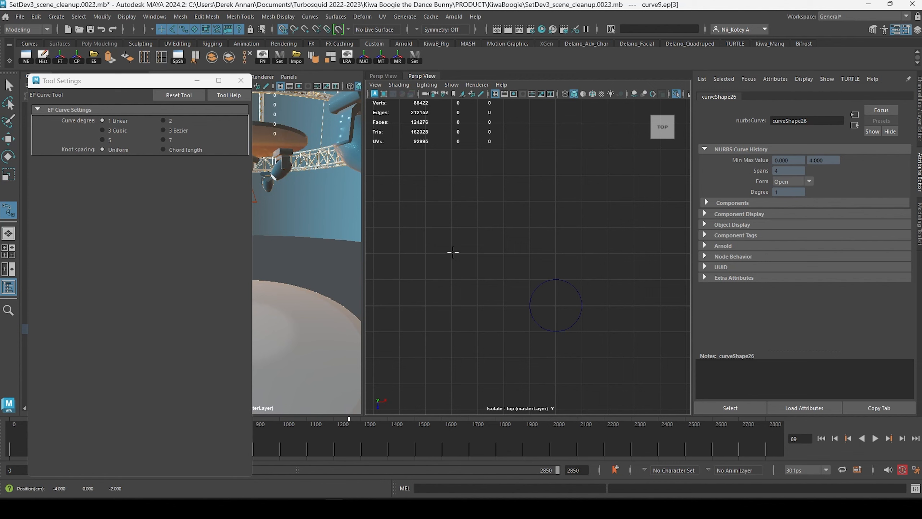
key("Return")
Finish the rectangle curve, add it to the isolated view and centre its pivot.
key("w")
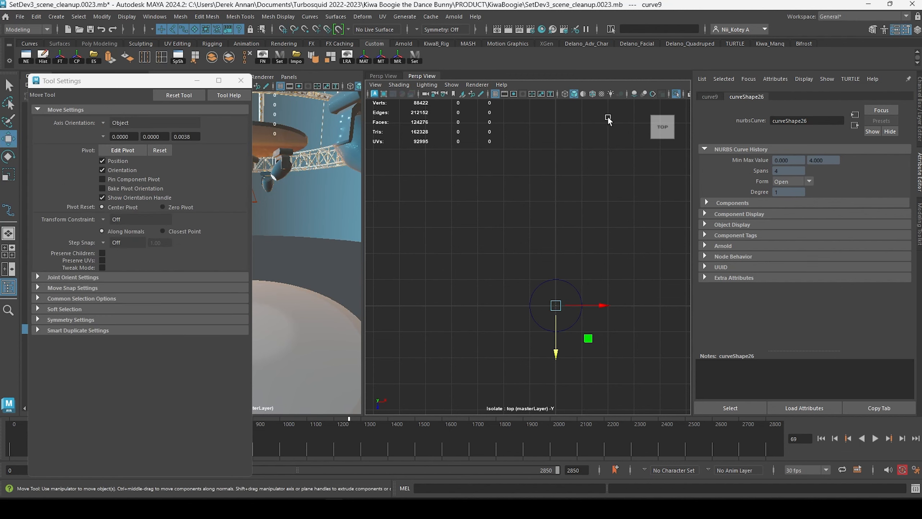
right_click(677, 95)
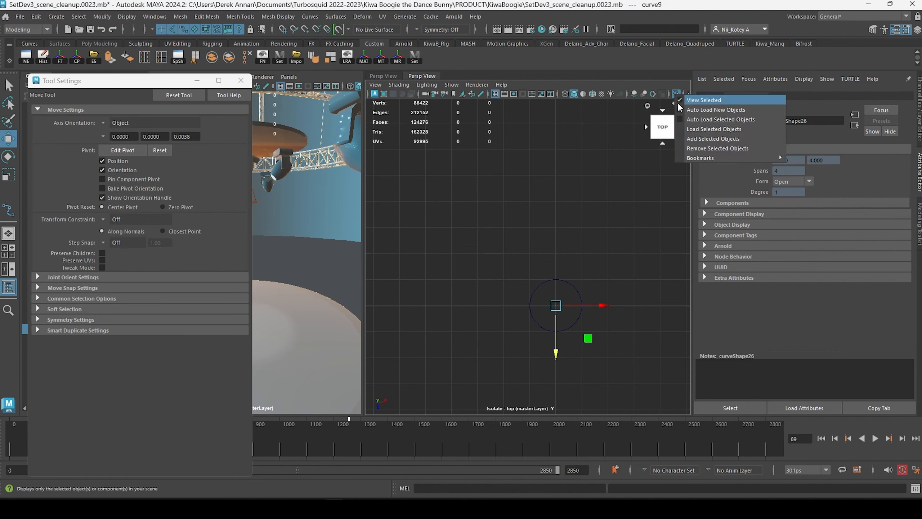
left_click(700, 138)
left_click(472, 267)
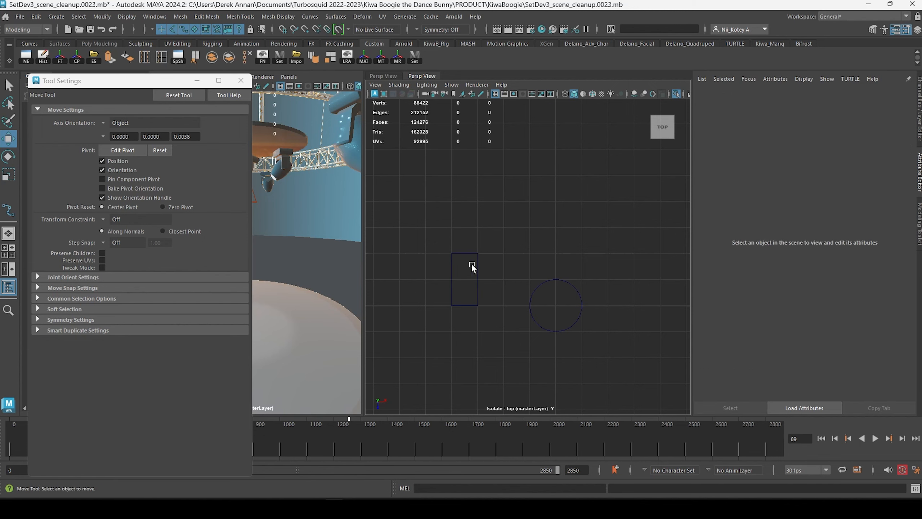
left_click_drag(453, 248, 464, 267)
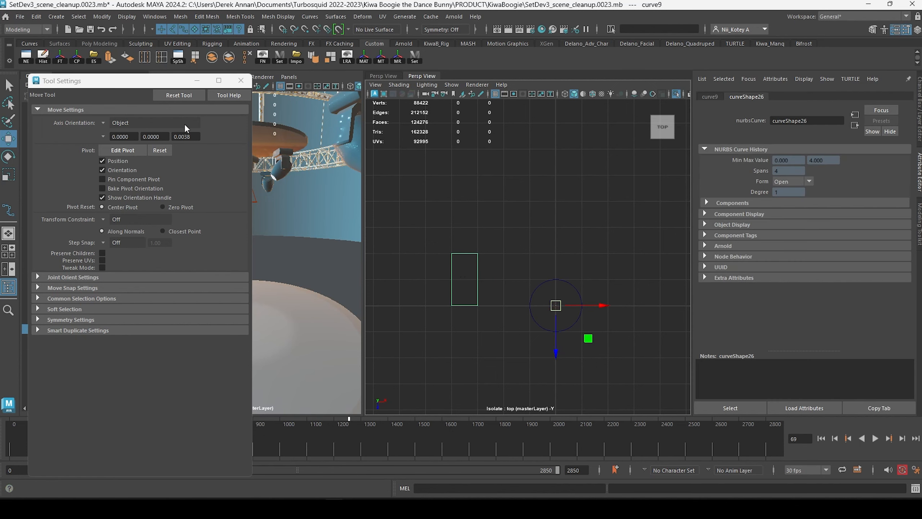
left_click(77, 57)
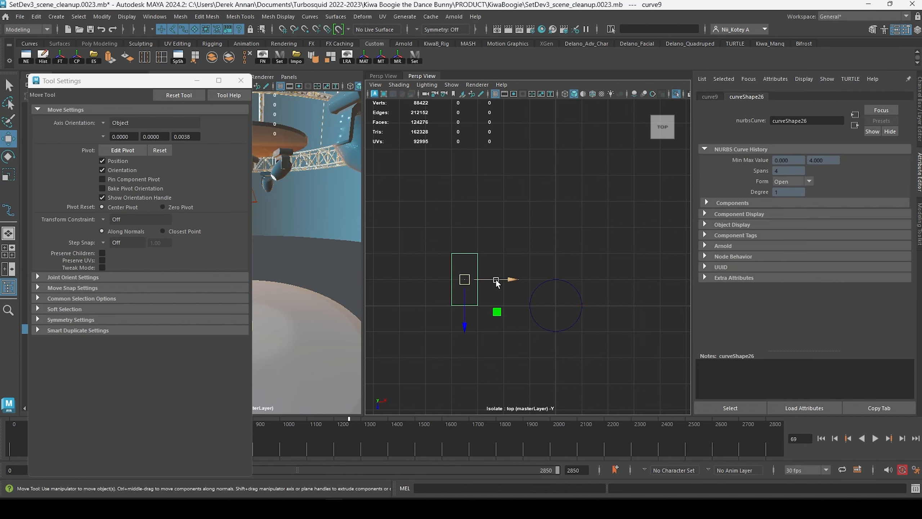
Move the rectangle directly above the circle, scale it uniformly to about 0.569 and bring it closer to the circle.
left_click_drag(496, 279, 597, 285)
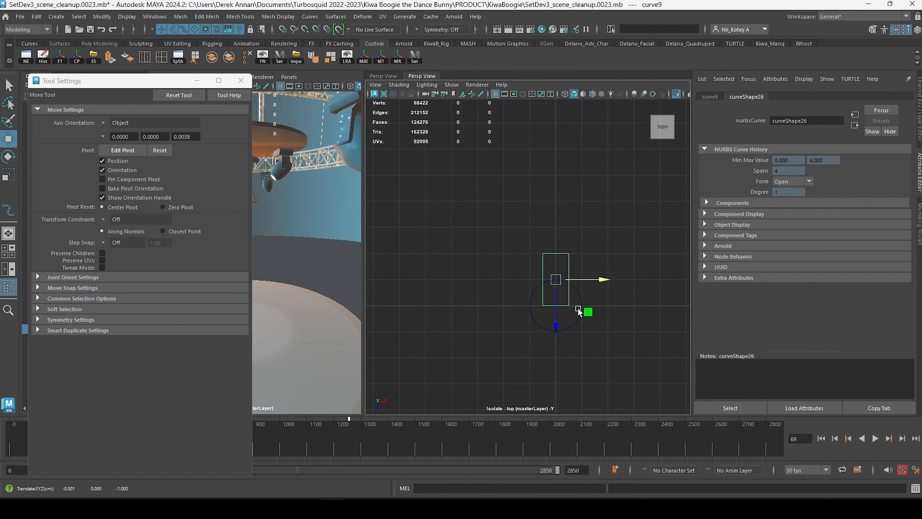
left_click_drag(561, 327, 552, 289)
key("r")
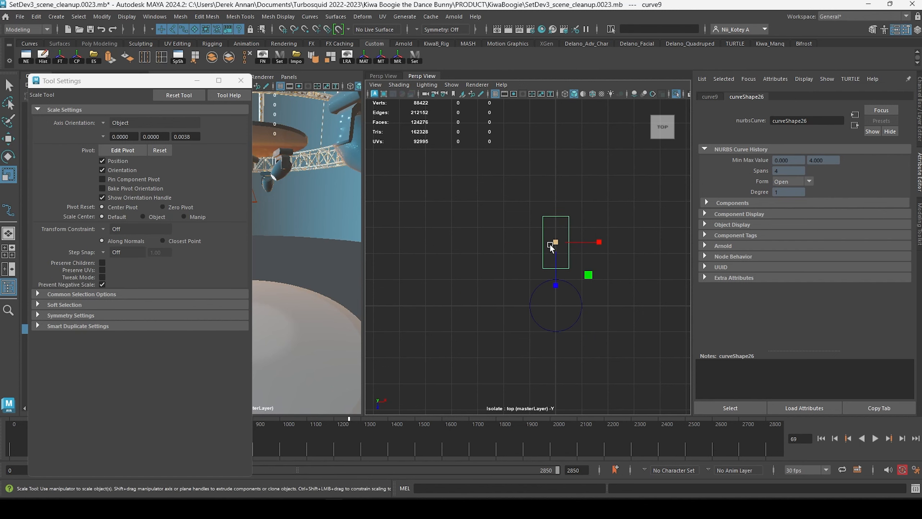
left_click_drag(553, 241, 541, 249)
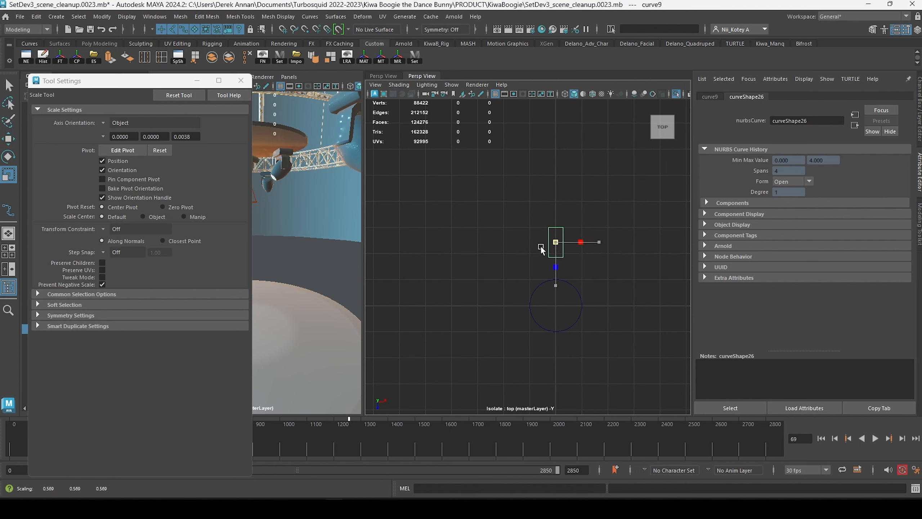
key("w")
left_click_drag(556, 290, 561, 303)
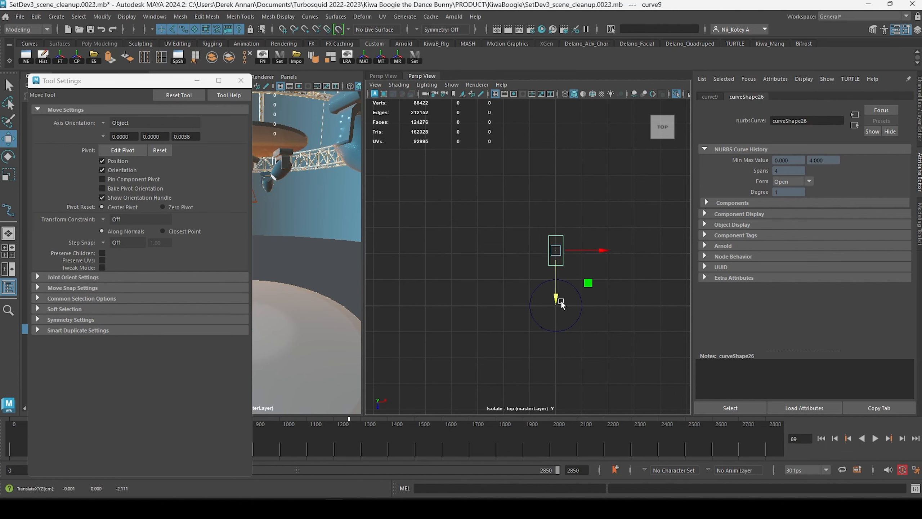
Lengthen the rectangle by moving its two lower control vertices down toward the circle, and return to object mode.
scroll(559, 298, "up", 4)
right_click_drag(578, 250, 530, 258)
left_click_drag(532, 255, 614, 276)
left_click_drag(593, 315, 590, 336)
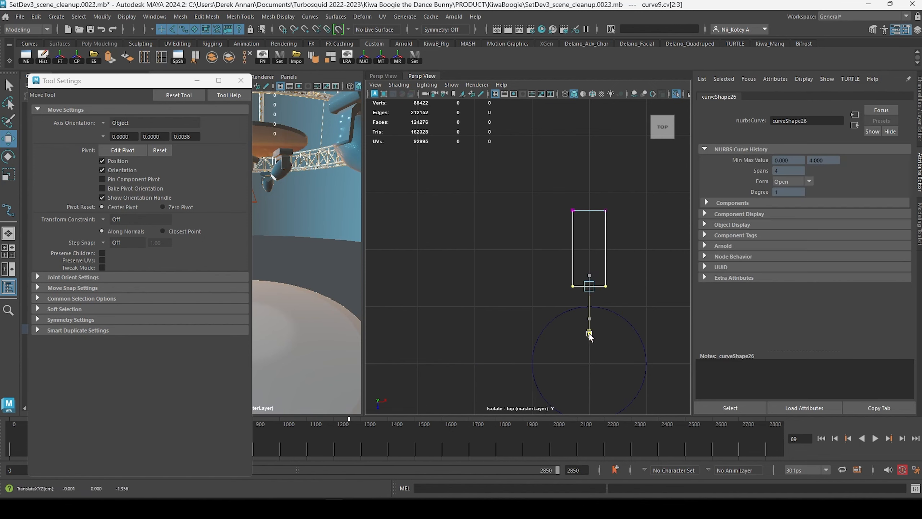
scroll(589, 320, "down", 5)
key("F8")
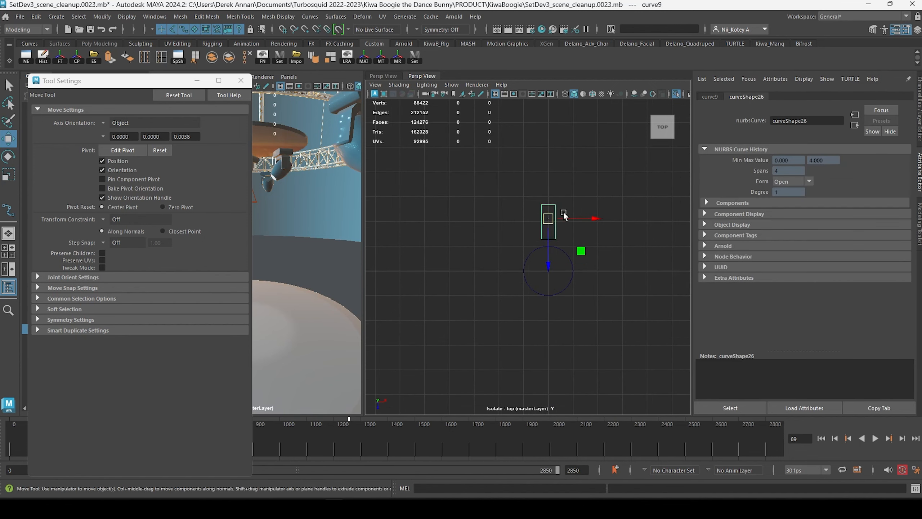
Group the rectangle curve, keeping the group's pivot at the grid origin in the circle's centre.
scroll(552, 242, "up", 4)
scroll(557, 242, "down", 5)
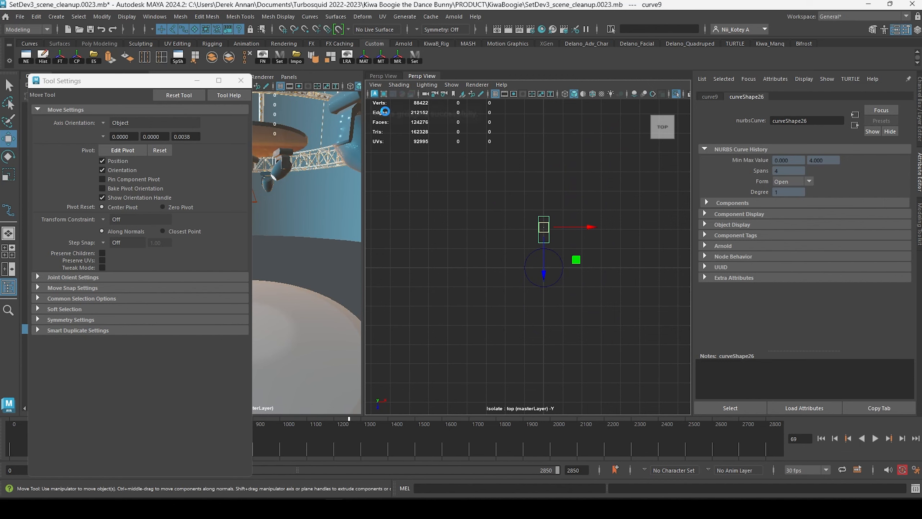
scroll(558, 256, "up", 5)
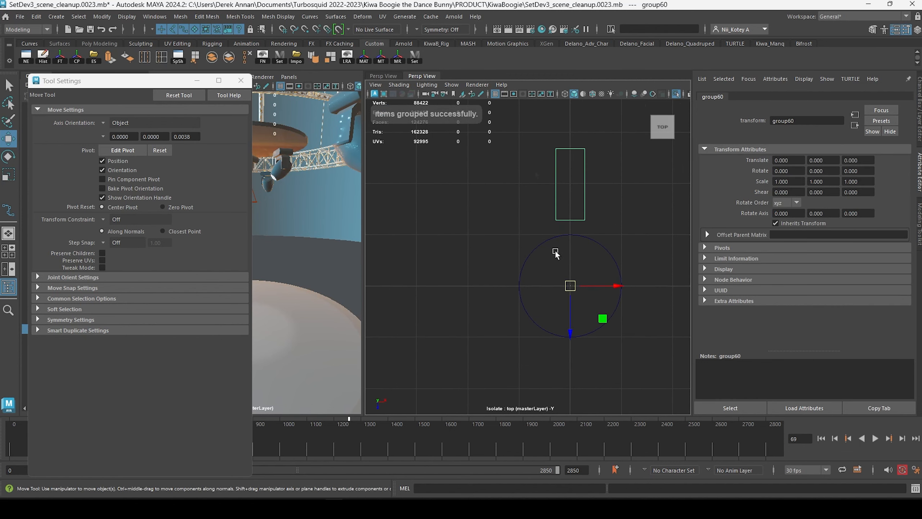
scroll(558, 241, "down", 7)
scroll(560, 241, "up", 5)
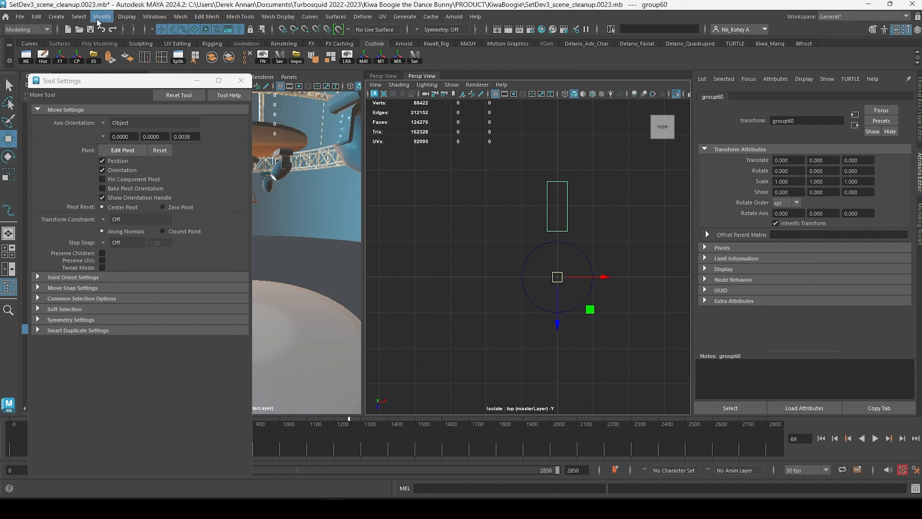
Open the Duplicate Special options for the rectangle group and reset the settings to their defaults.
left_click(36, 16)
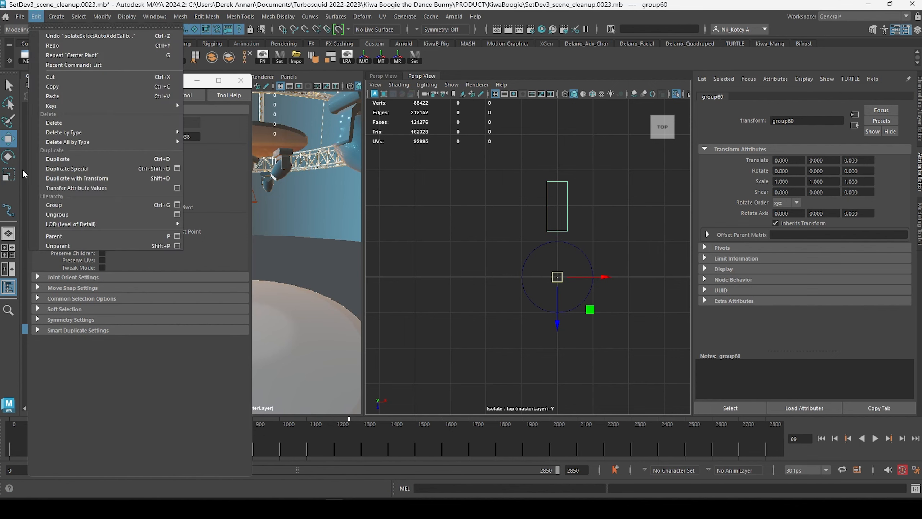
left_click(178, 169)
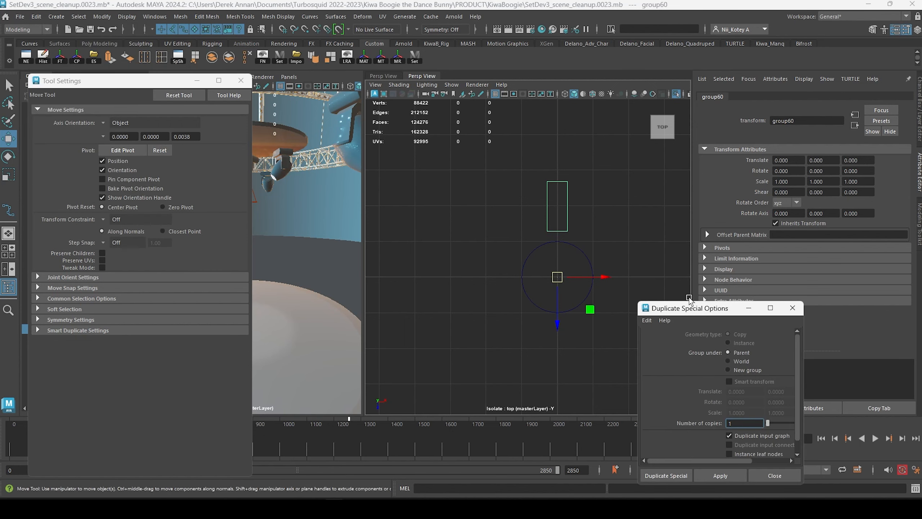
left_click_drag(694, 312, 312, 133)
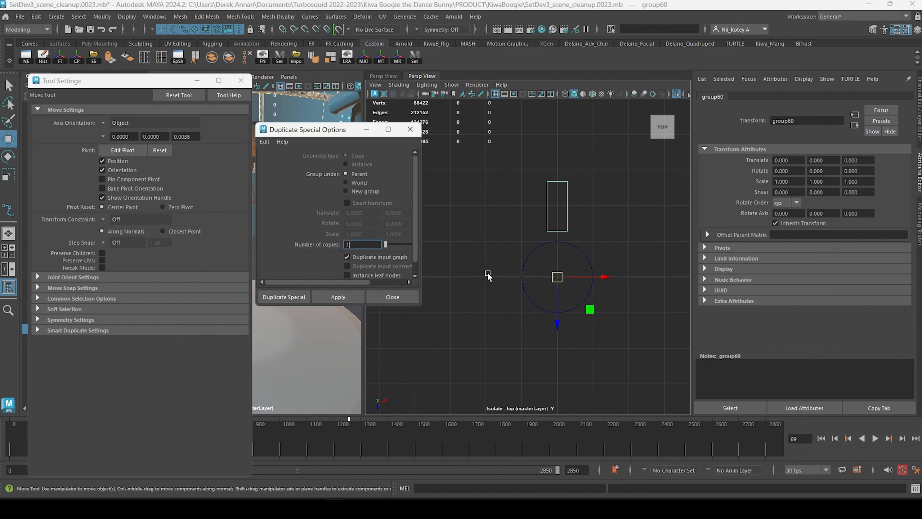
left_click(391, 246)
type("4")
key("BackSpace")
type("7")
key("Return")
left_click(269, 141)
left_click(282, 161)
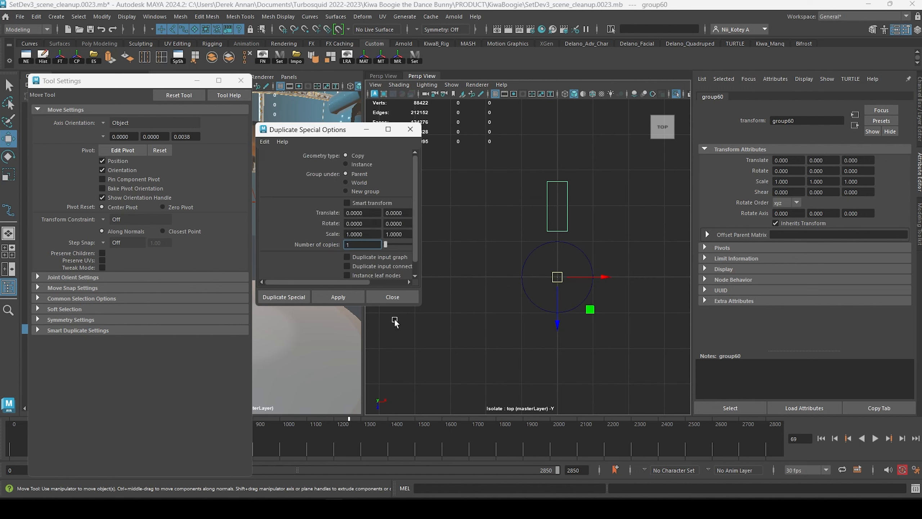
Set Duplicate Special to make 7 copies, each rotated 45 degrees around Y.
left_click_drag(419, 308, 480, 386)
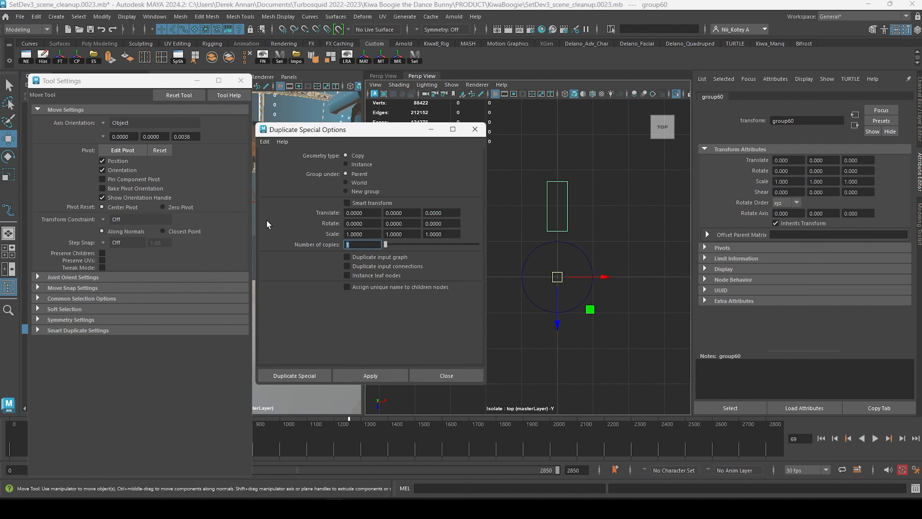
type("7")
key("Return")
double_click(405, 223)
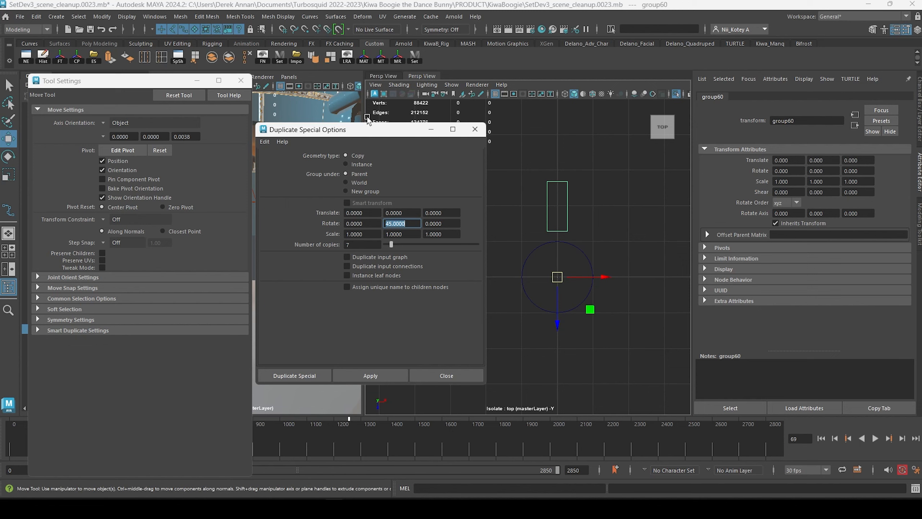
left_click_drag(378, 130, 288, 119)
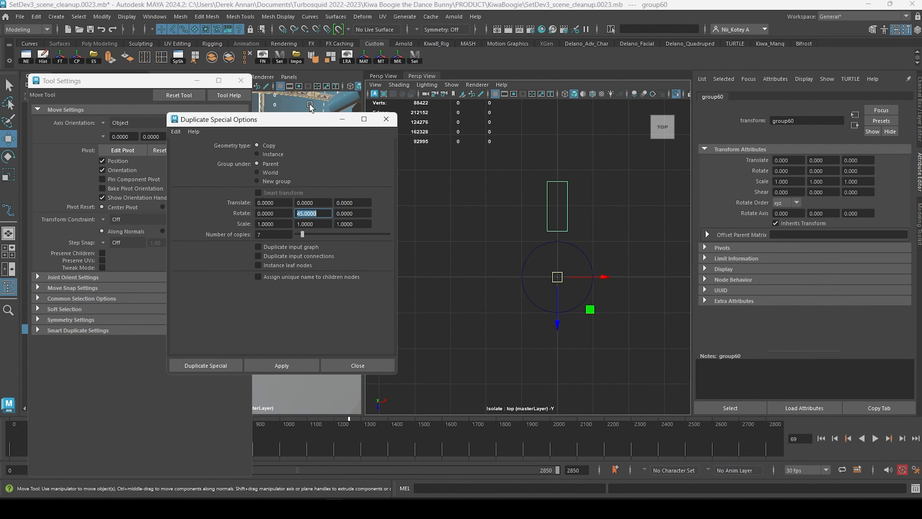
Save the scene as version 0024 and create the seven rotated copies of the rectangle group around the circle.
left_click(327, 89)
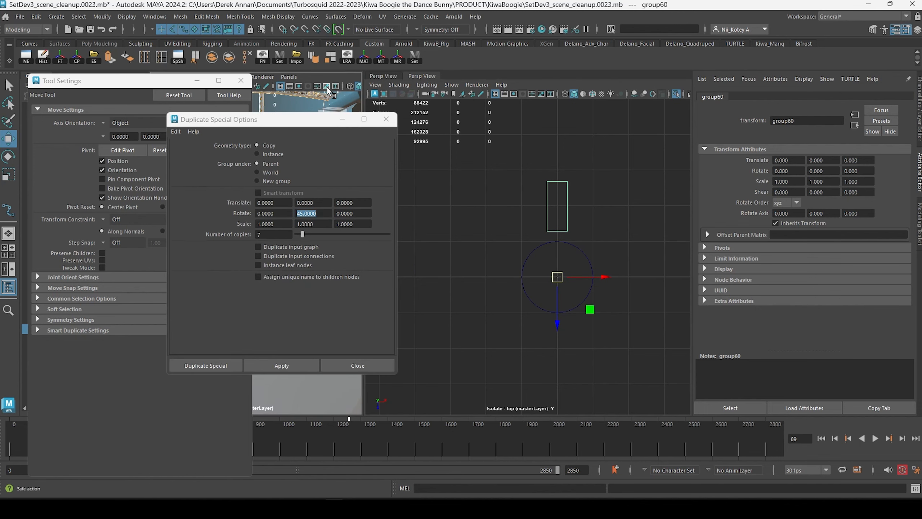
key("ctrl+s")
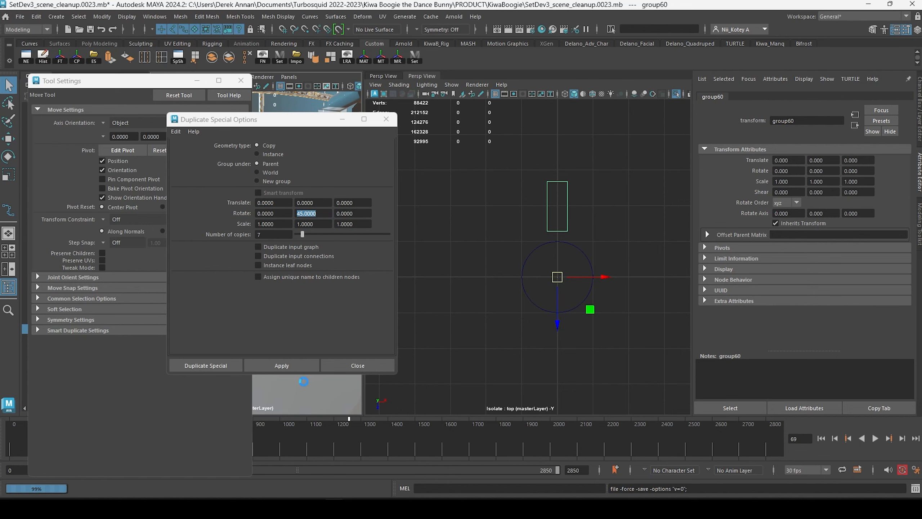
left_click(270, 365)
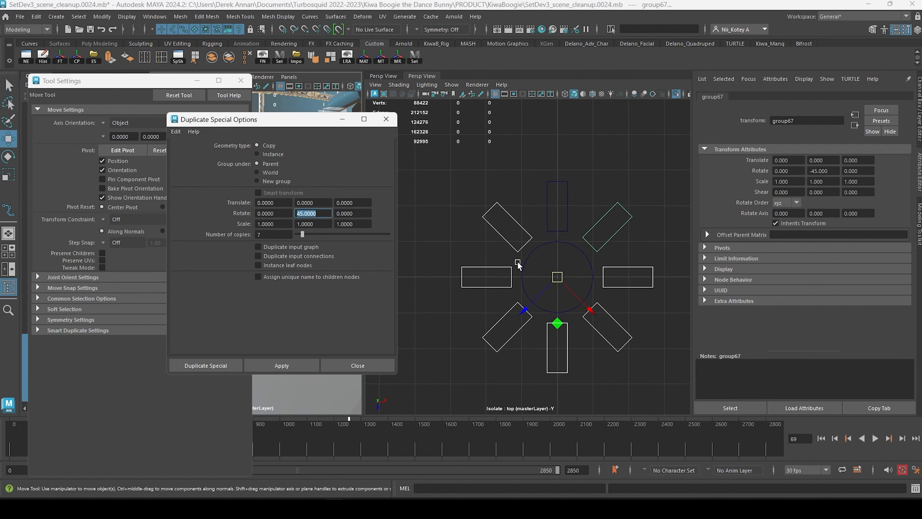
scroll(539, 294, "down", 2)
left_click(485, 324)
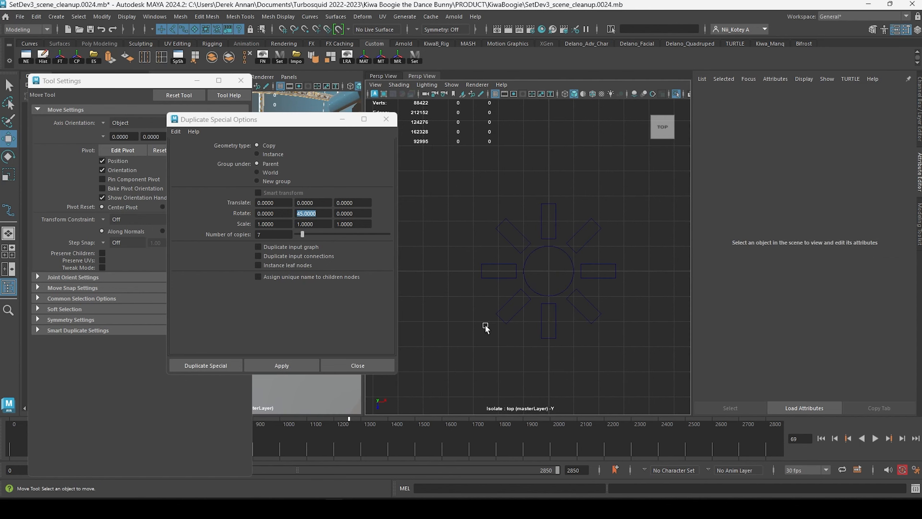
Scale all eight rectangles down to about 0.357 and move them slightly outward from the circle.
scroll(537, 251, "up", 1)
left_click_drag(466, 191, 623, 234)
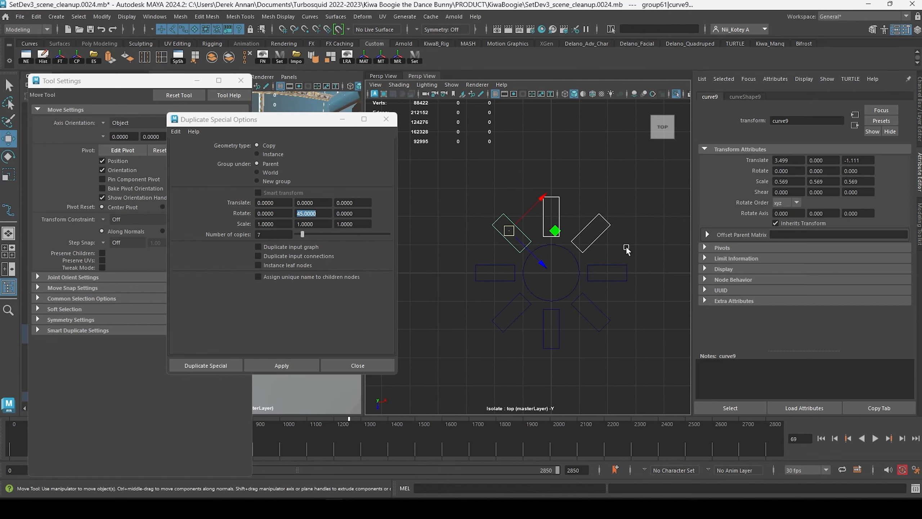
left_click_drag(624, 346, 570, 263, "shift")
left_click_drag(438, 265, 509, 346, "shift")
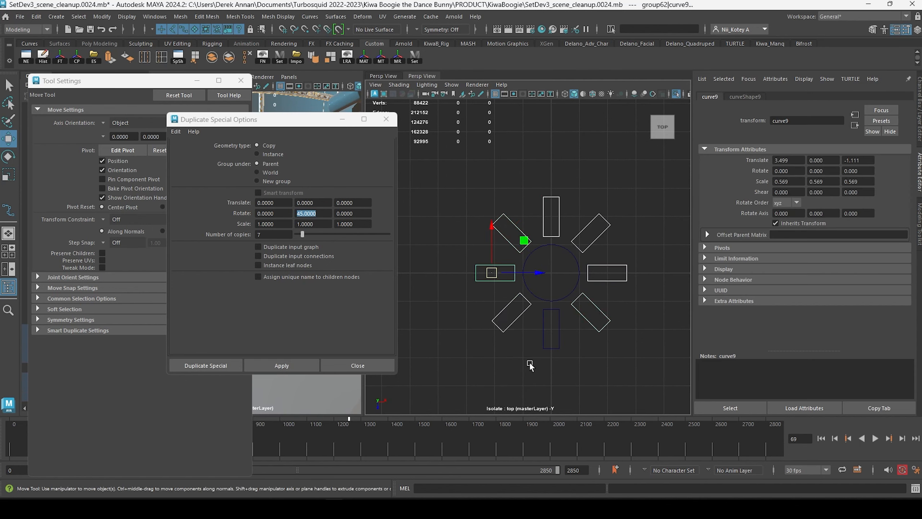
left_click_drag(585, 379, 541, 336, "shift")
key("r")
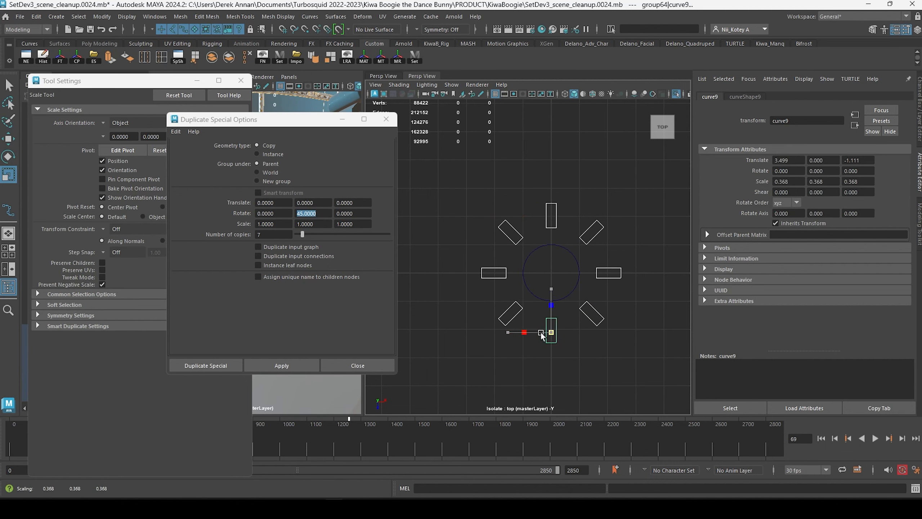
key("w")
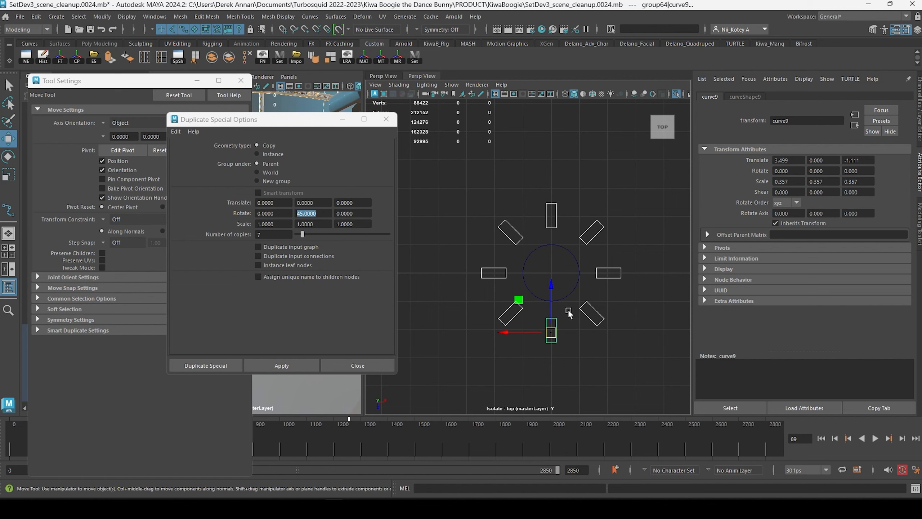
left_click_drag(552, 289, 552, 289)
Enlarge the circle by scaling all its control vertices to about 1.27, and return to object mode.
left_click(531, 252)
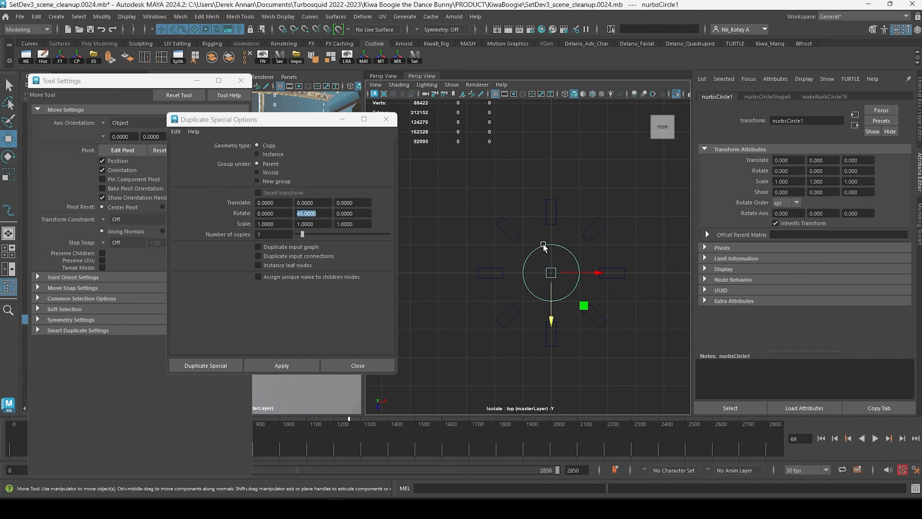
right_click_drag(543, 244, 504, 233)
left_click_drag(512, 226, 596, 316)
key("r")
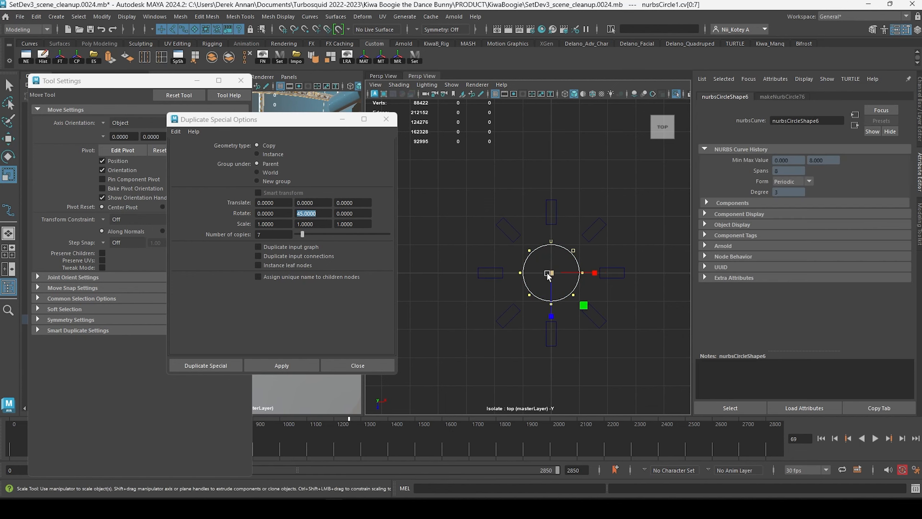
left_click_drag(548, 275, 565, 281)
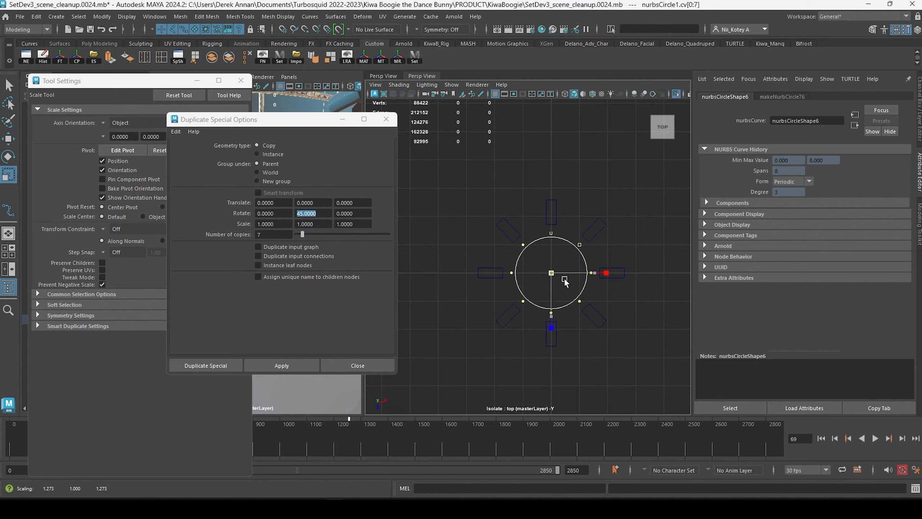
left_click(496, 369)
scroll(551, 264, "up", 2)
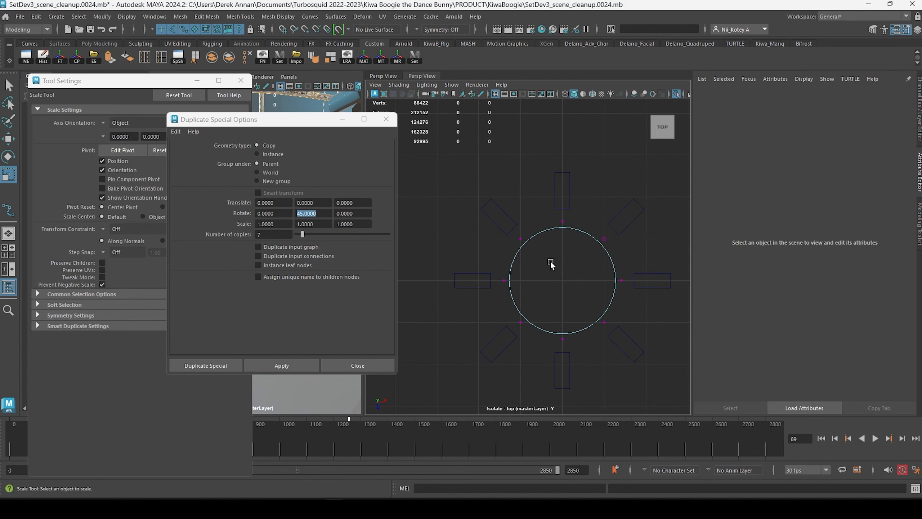
right_click_drag(574, 228, 593, 214)
left_click(588, 220)
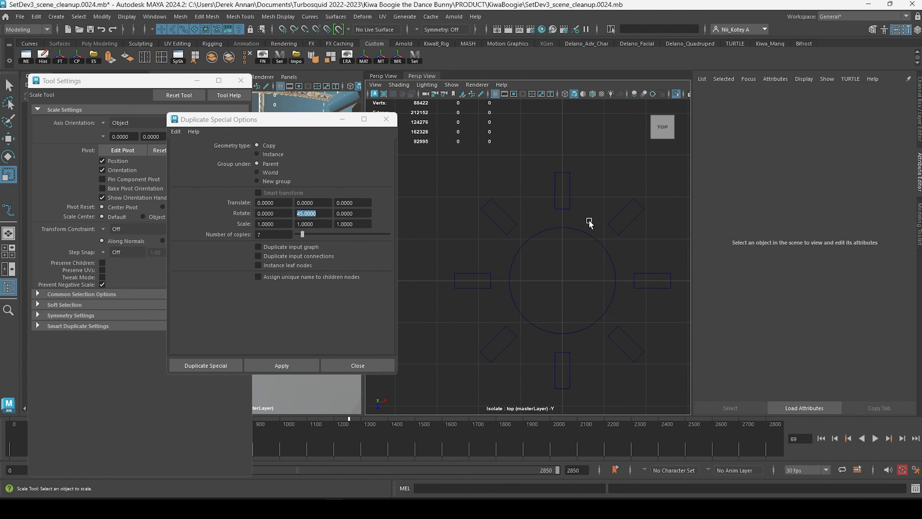
Unparent the eight radiating rectangle curves from their rotated groups, moving the Tool Settings window clear of the Outliner.
left_click_drag(463, 171, 675, 382)
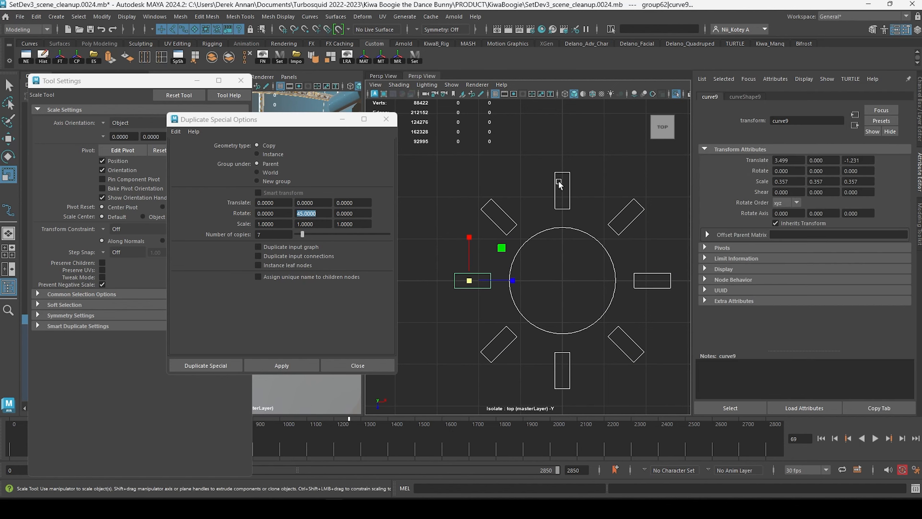
left_click(535, 185)
scroll(515, 189, "down", 5)
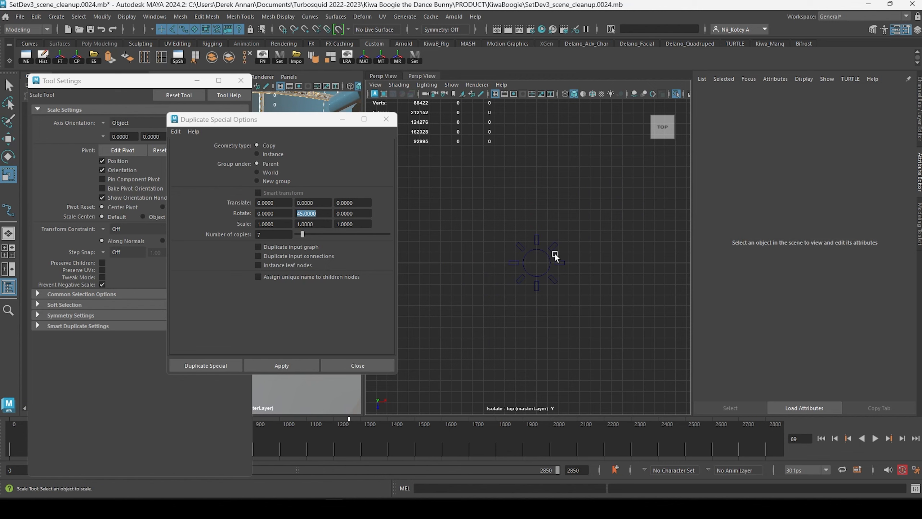
scroll(555, 256, "up", 5)
scroll(556, 256, "down", 3)
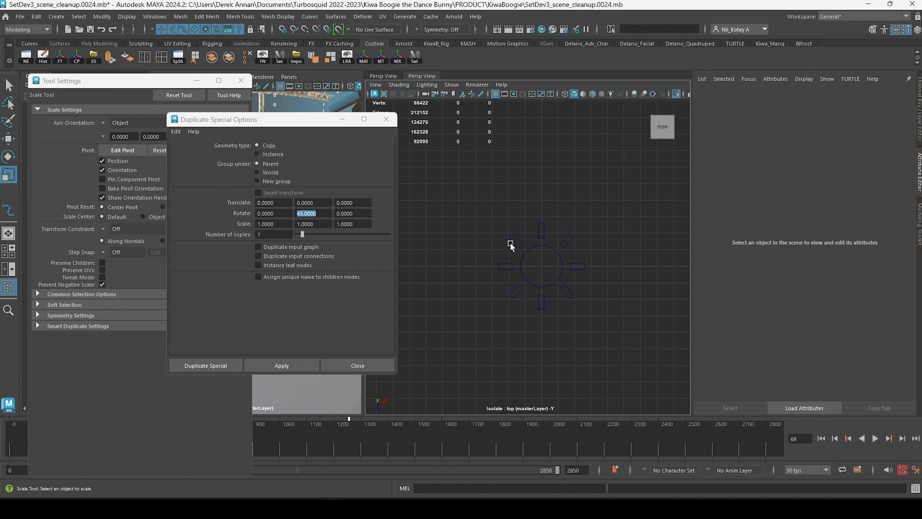
left_click_drag(101, 84, 294, 285)
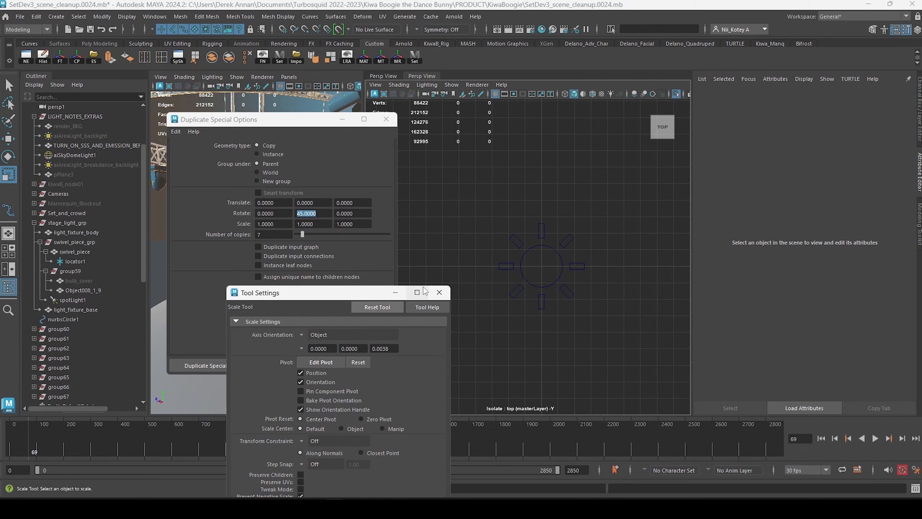
left_click_drag(491, 196, 598, 327)
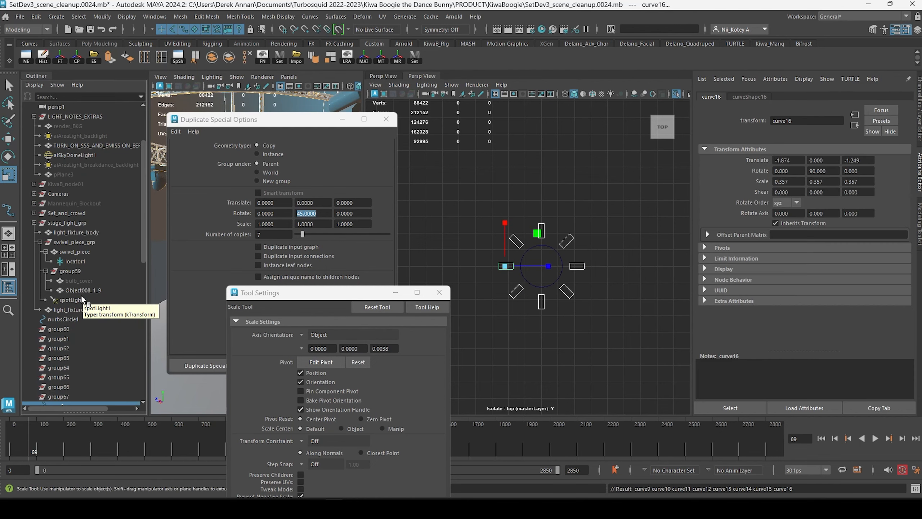
key("shift+p")
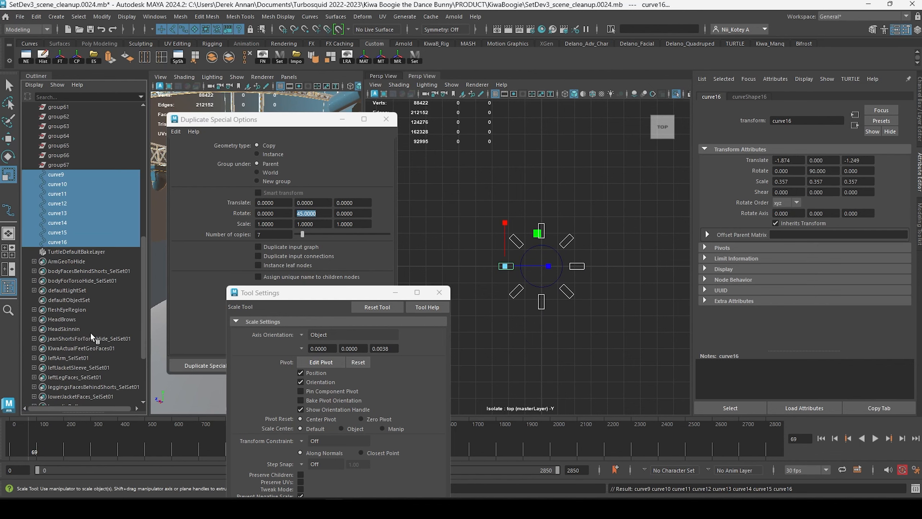
Check the unparented rectangle curves in the Outliner and freeze the transformations of the circle and all eight rectangles.
left_click(72, 253)
left_click(59, 165)
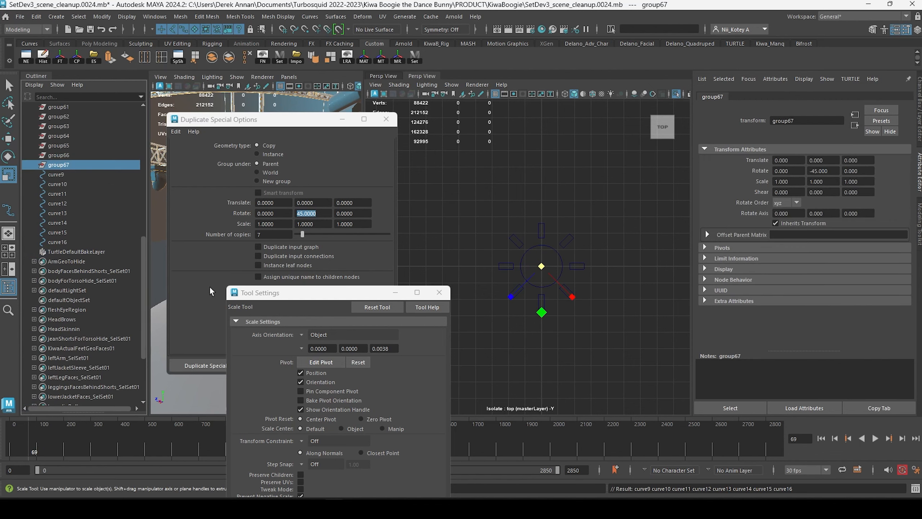
left_click(55, 175)
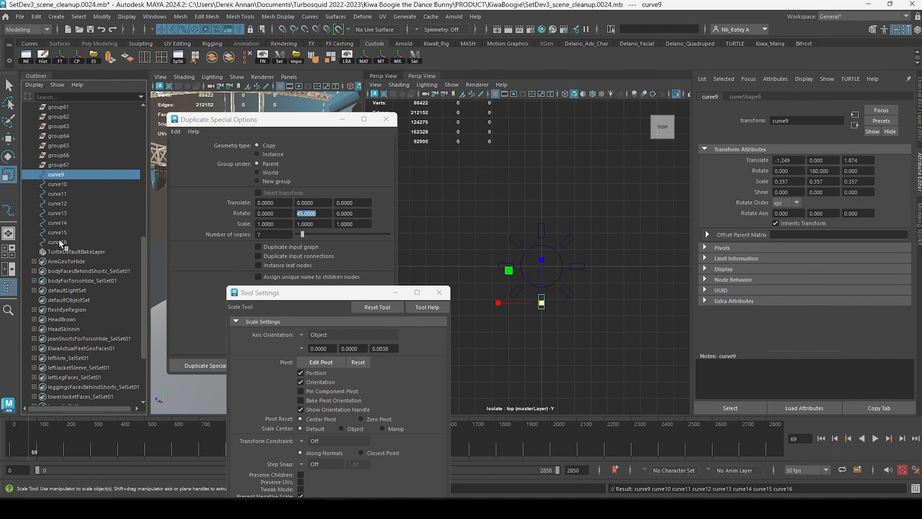
left_click(60, 242, "shift")
left_click(473, 191)
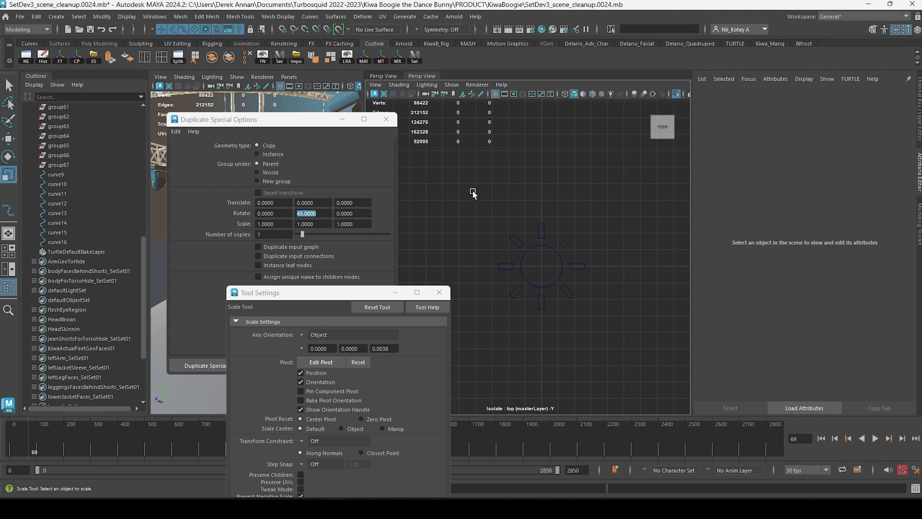
left_click_drag(473, 190, 614, 317)
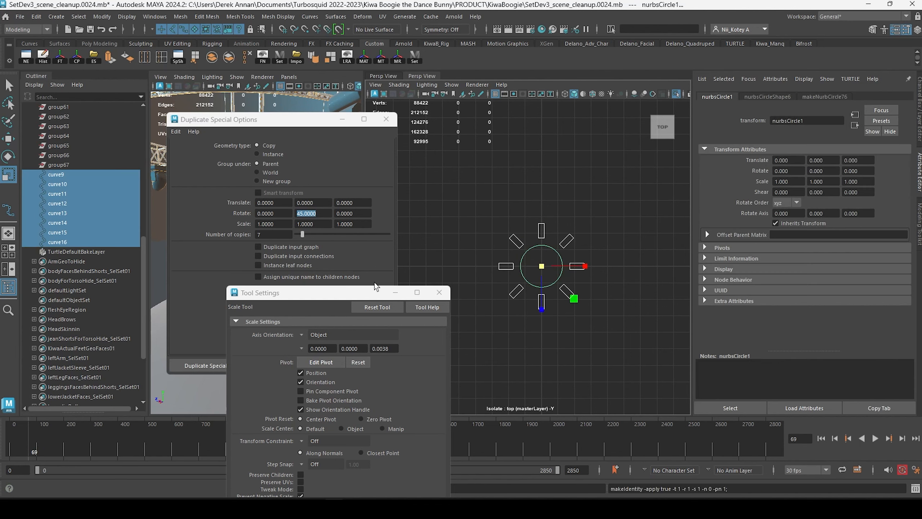
Select the shape nodes of the eight rectangle curves and add the circle's transform as the last selected object.
left_click(498, 248)
left_click_drag(484, 217, 587, 312)
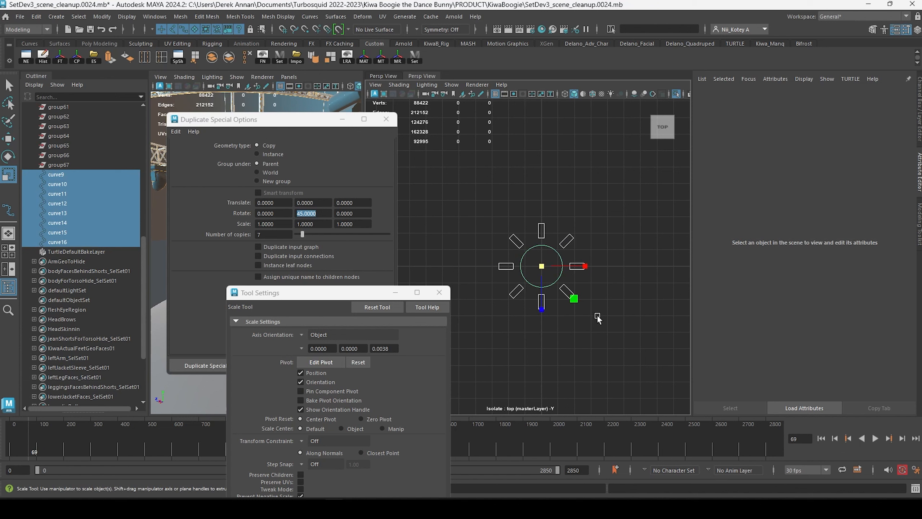
left_click(521, 271, "ctrl")
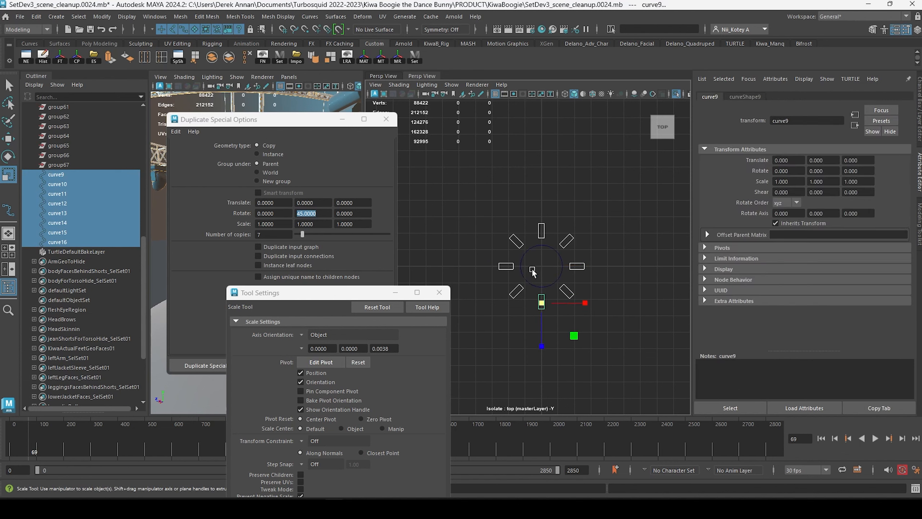
key("Down")
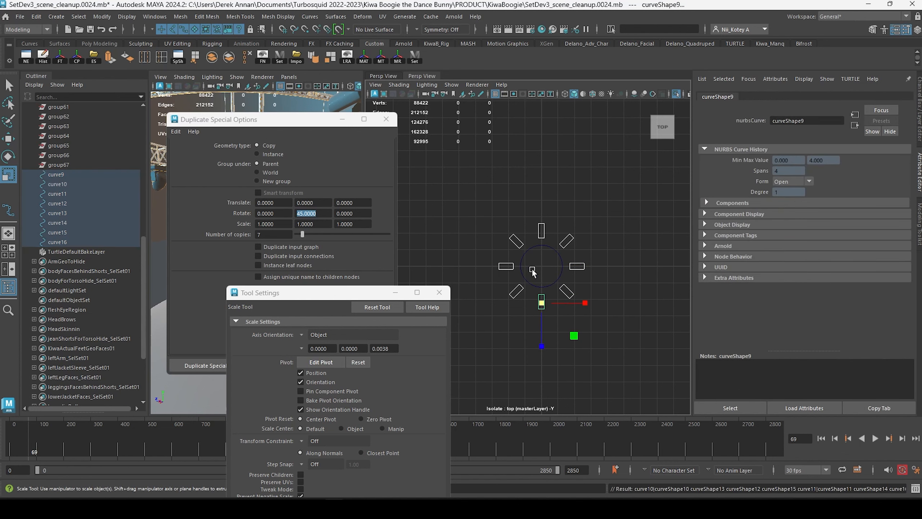
left_click(525, 255, "shift")
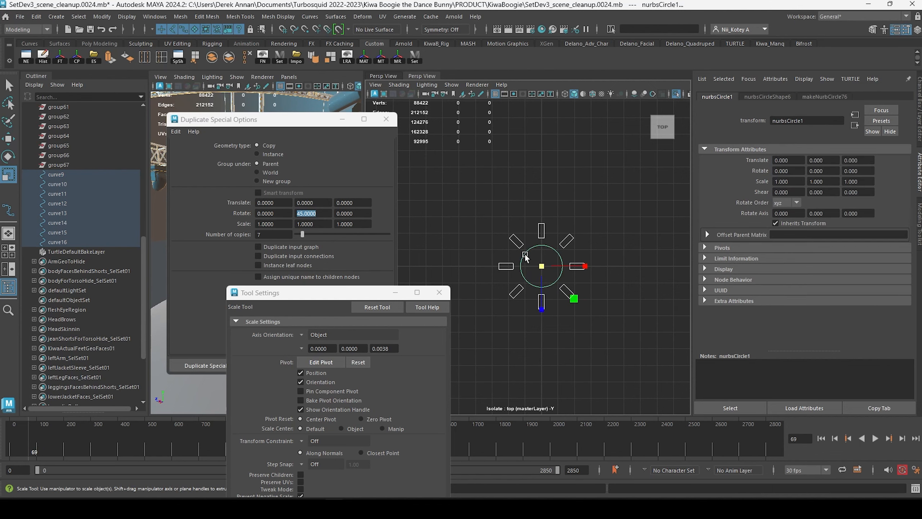
left_click_drag(359, 296, 388, 213)
left_click(468, 212)
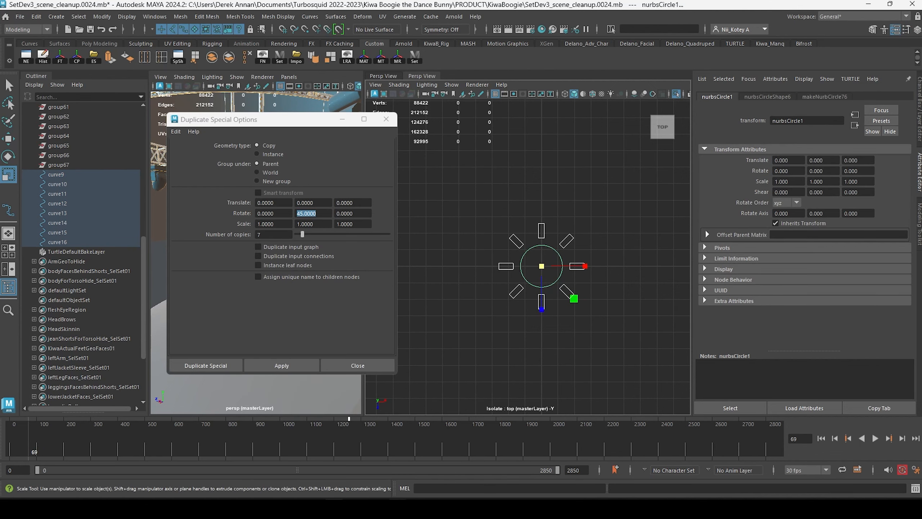
Run the MEL command parent -r -s to combine the rectangle shapes under the circle, and select the combined curve.
left_click(435, 485)
type("pa")
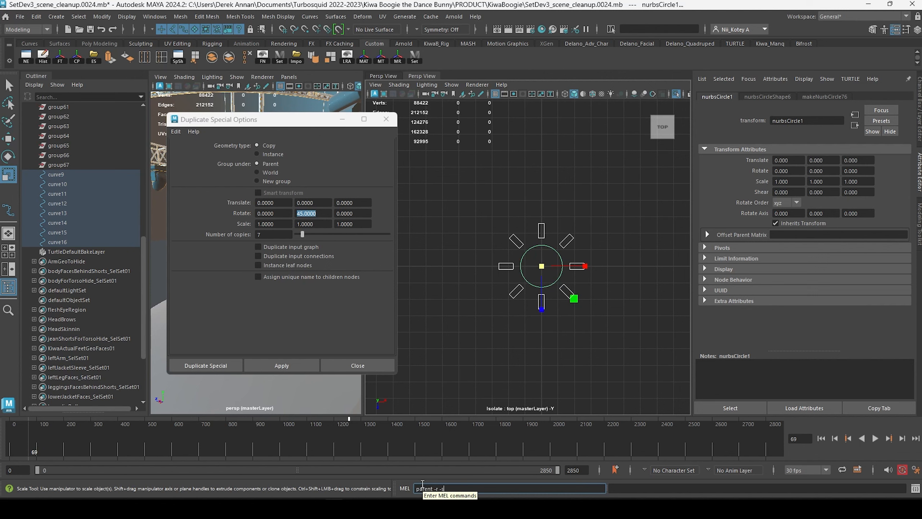
type("rent -r -s")
key("Return")
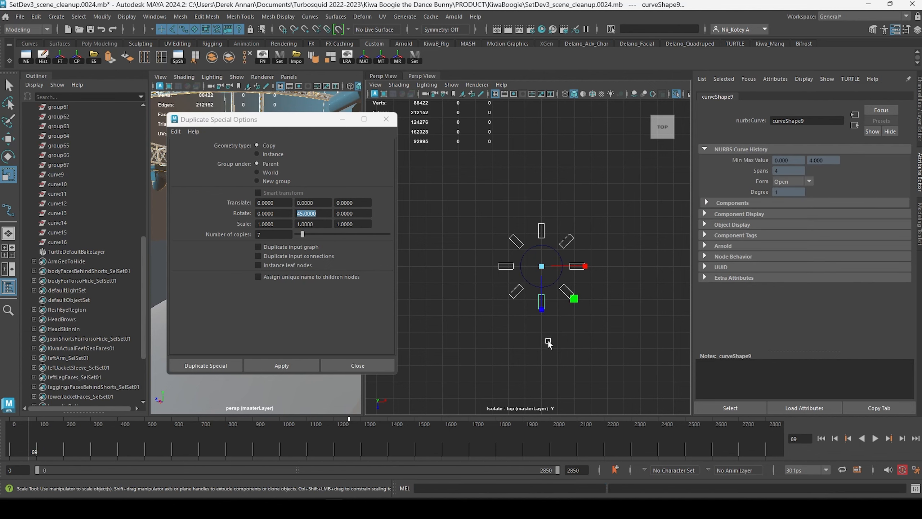
left_click(545, 339)
left_click(531, 282)
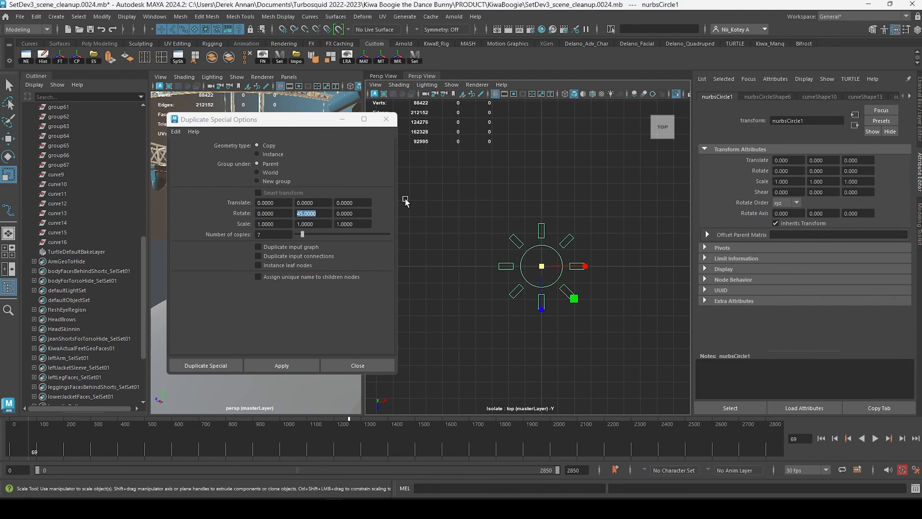
Enable drawing overrides on the circle's shape node nurbsCircleShape6 and set its index color to yellow.
left_click(769, 97)
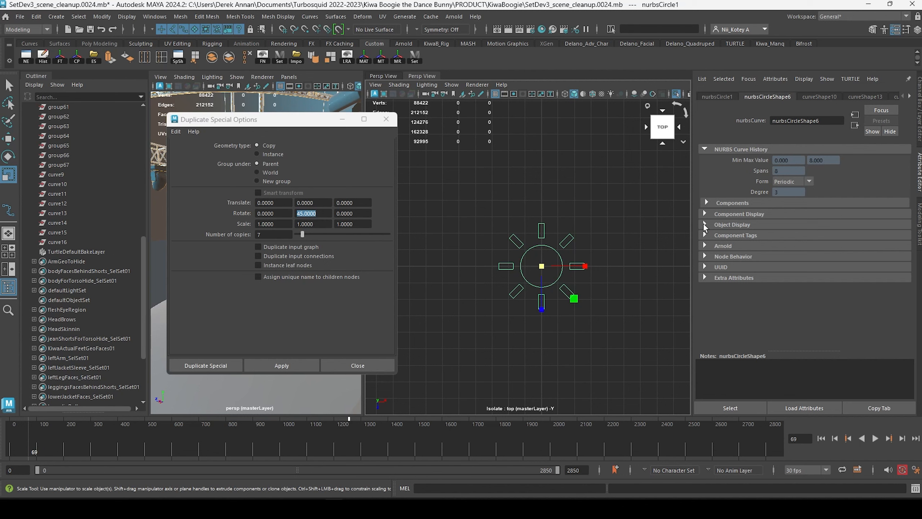
left_click(705, 225)
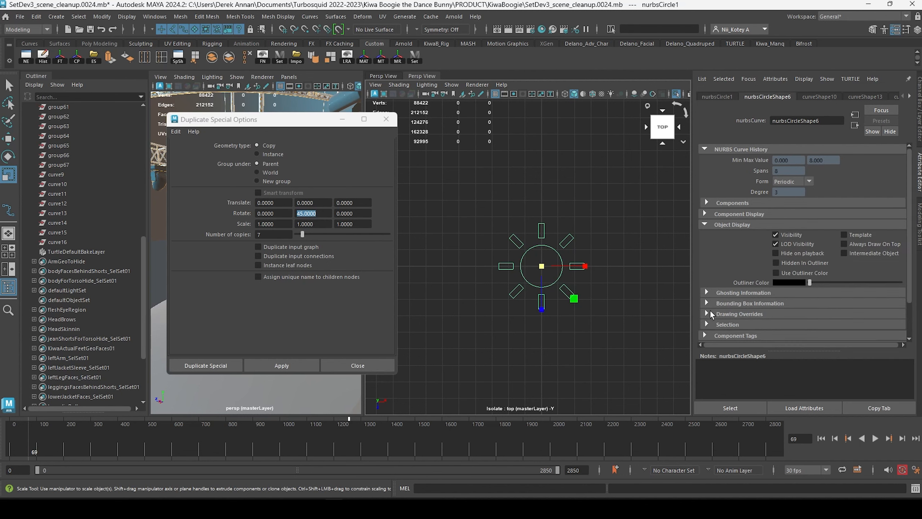
scroll(711, 310, "down", 3)
left_click(706, 271)
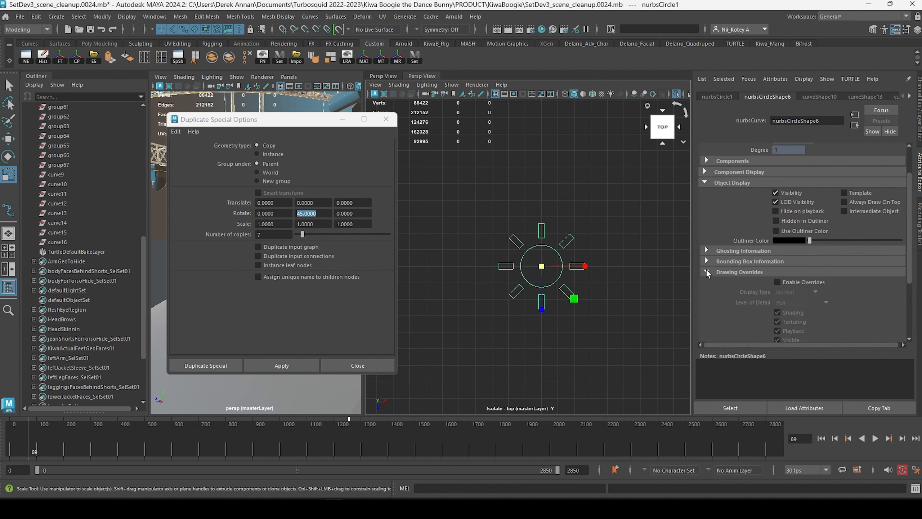
scroll(753, 276, "down", 4)
left_click(778, 225)
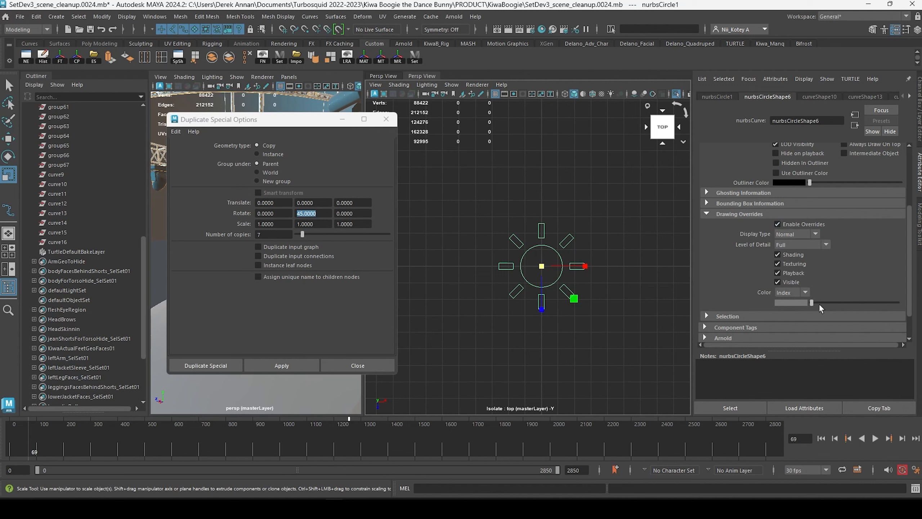
left_click_drag(825, 302, 860, 305)
left_click(570, 351)
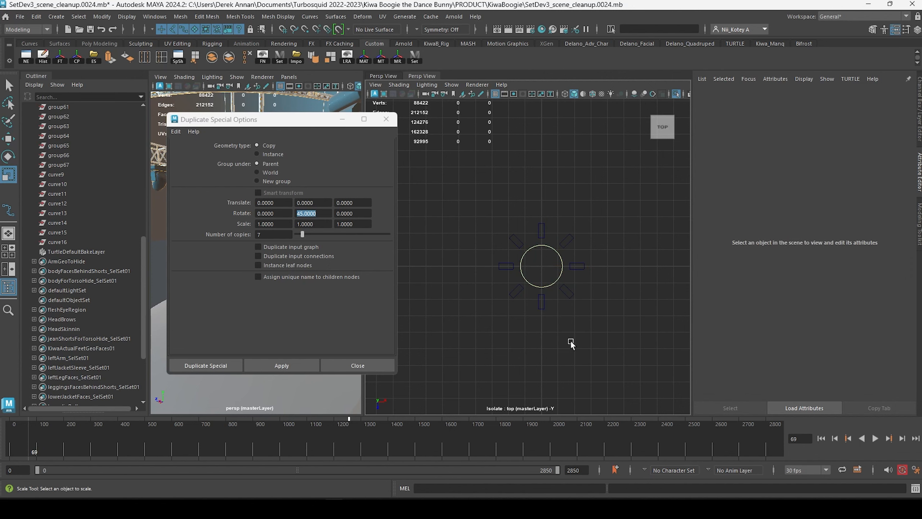
Enable drawing overrides on the nurbsCircle1 transform and set its index color to yellow for the whole sun curve.
left_click(562, 262)
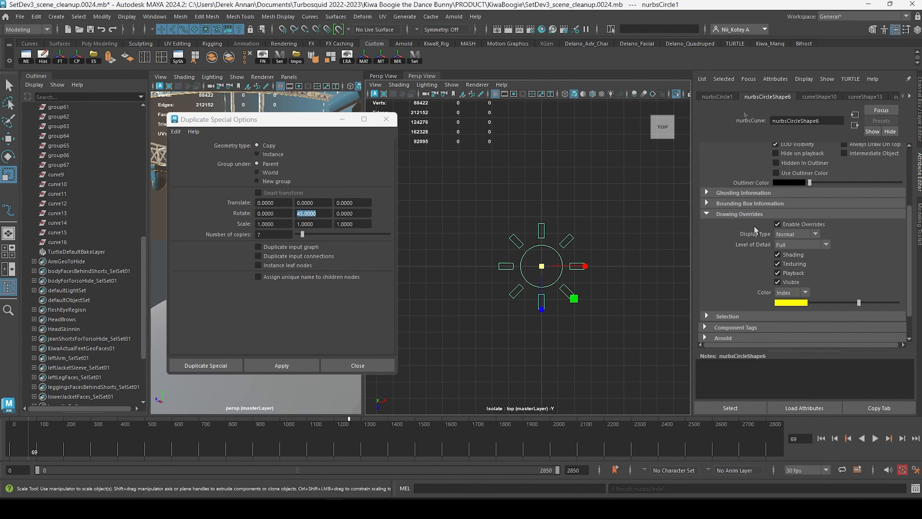
left_click(717, 97)
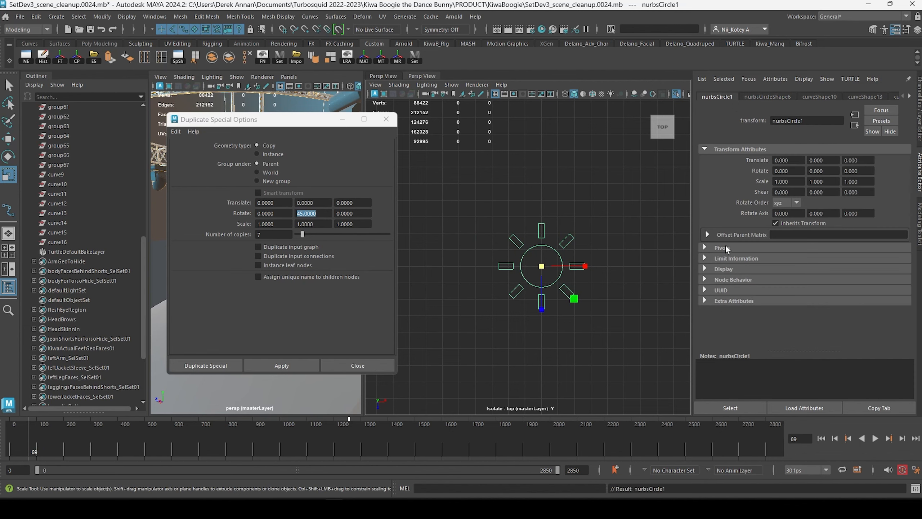
left_click(720, 270)
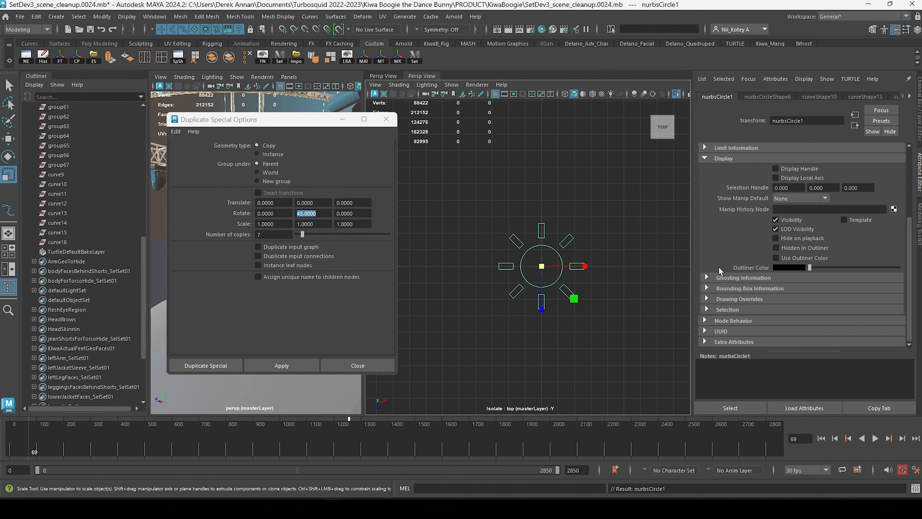
left_click(727, 300)
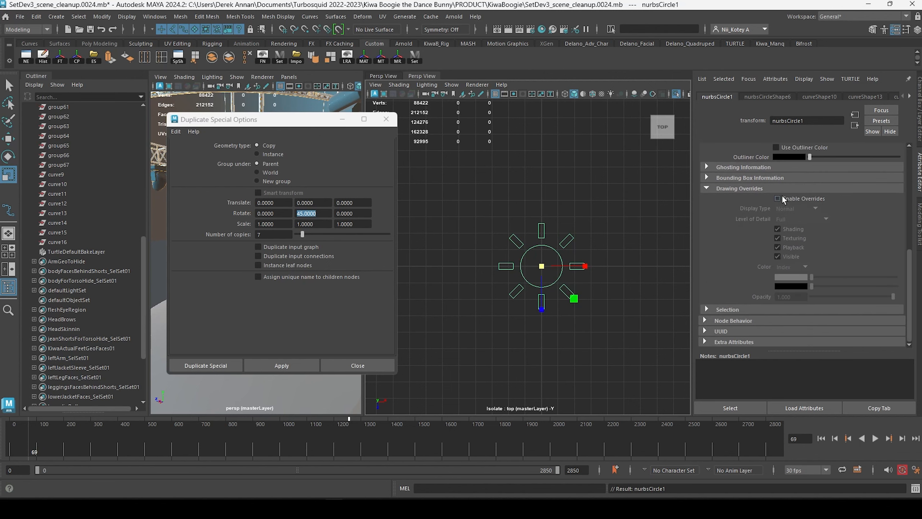
left_click(779, 198)
left_click_drag(816, 279, 858, 281)
left_click(572, 344)
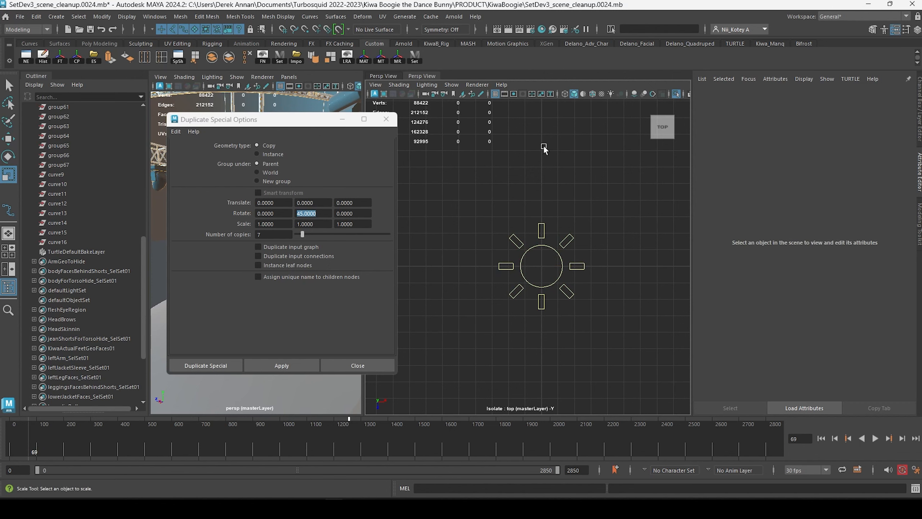
Minimize the Duplicate Special options and switch the isolated top view back to perspective, framing the sun-shaped curve.
left_click(342, 120)
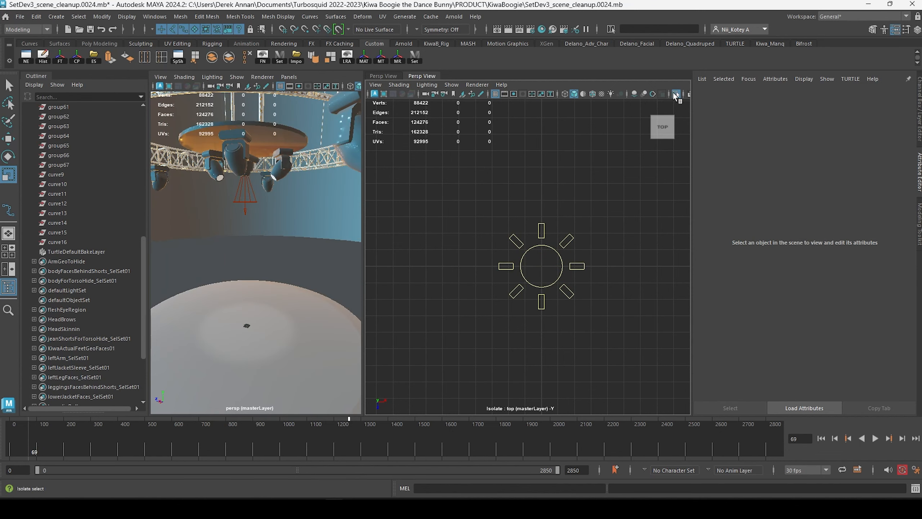
key("space")
left_click_drag(507, 191, 510, 173)
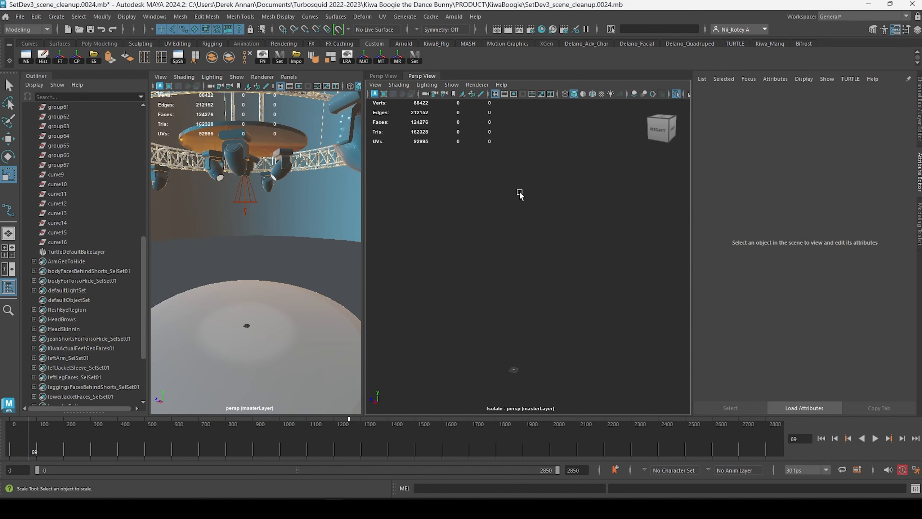
key("a")
scroll(529, 217, "down", 5)
left_click_drag(532, 226, 504, 219, "alt")
key("a")
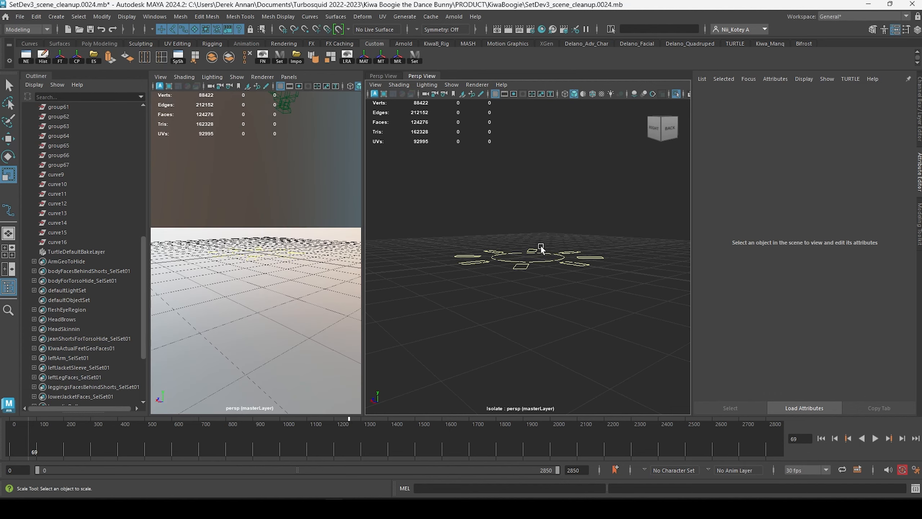
Turn off isolation in the perspective view and rename the combined sun curve as Light_CTRL.
left_click_drag(541, 247, 567, 279, "alt")
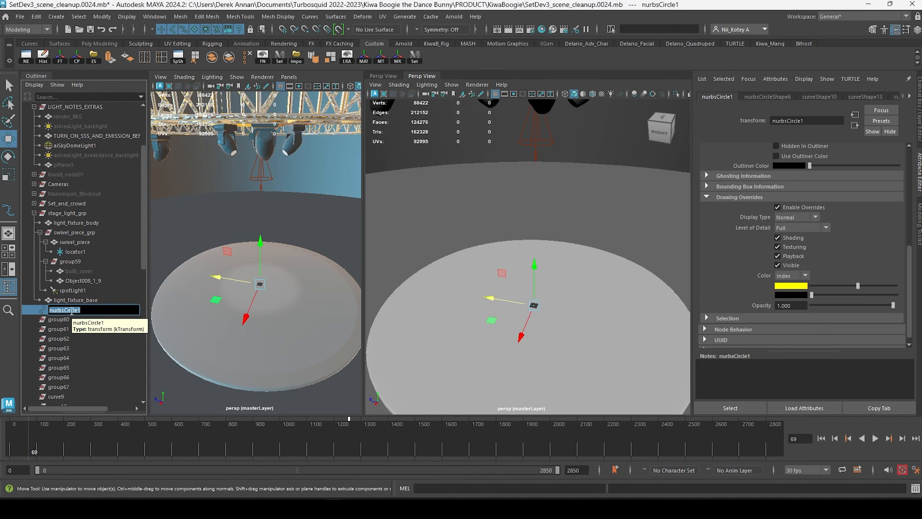
type("Light_CTRL")
key("Return")
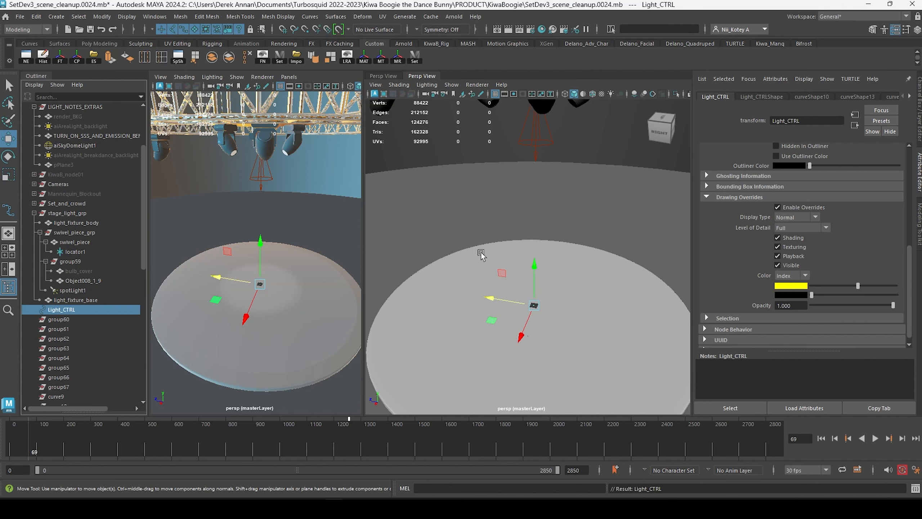
Isolate Light_CTRL in the perspective view and select all control vertices of the sun curve.
scroll(523, 300, "up", 8)
left_click_drag(525, 307, 550, 271, "alt")
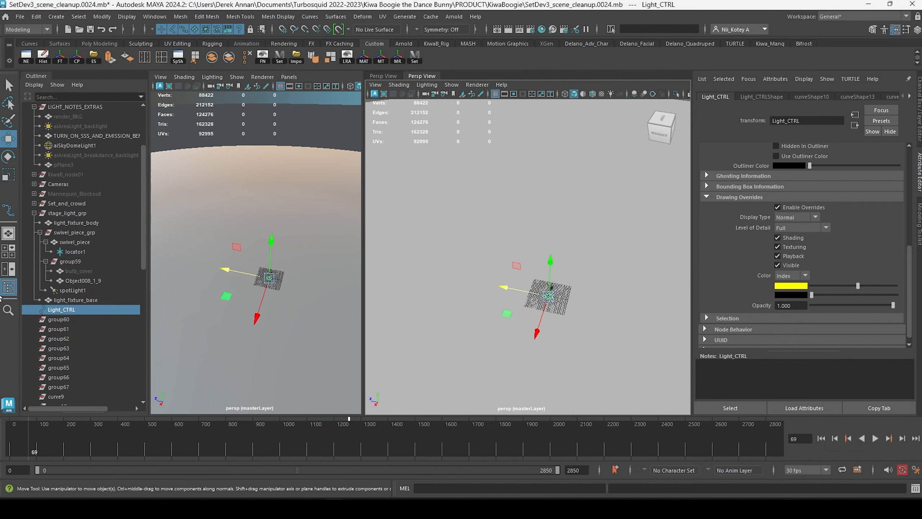
scroll(562, 293, "up", 5)
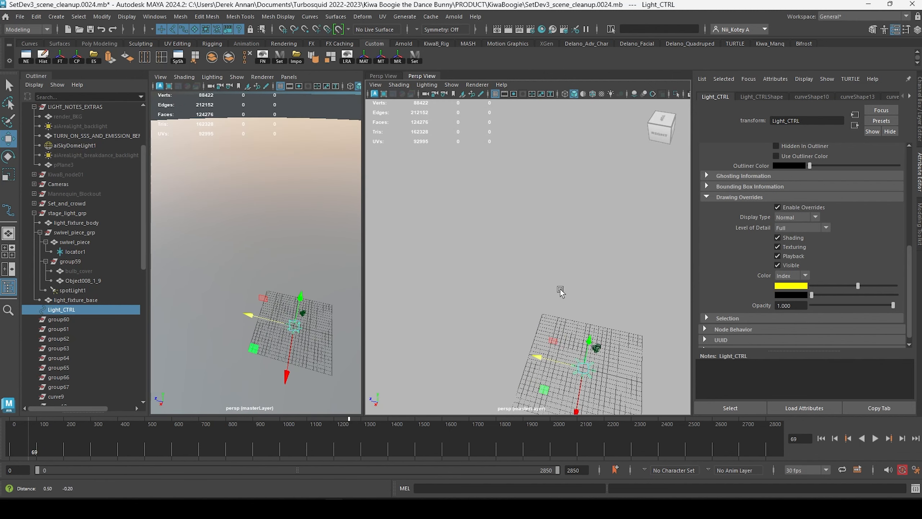
middle_click_drag(561, 292, 516, 240, "alt")
key("F8")
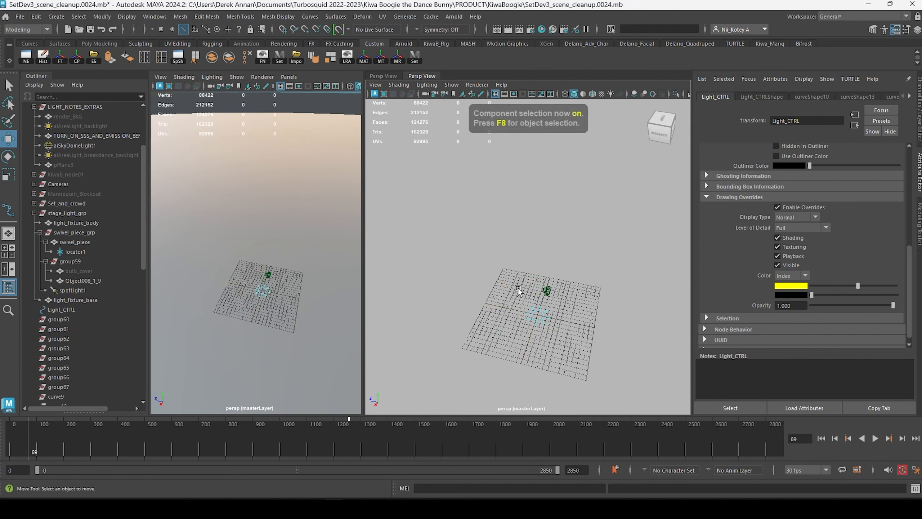
left_click(589, 351)
right_click_drag(578, 249, 620, 210)
key("ctrl+1")
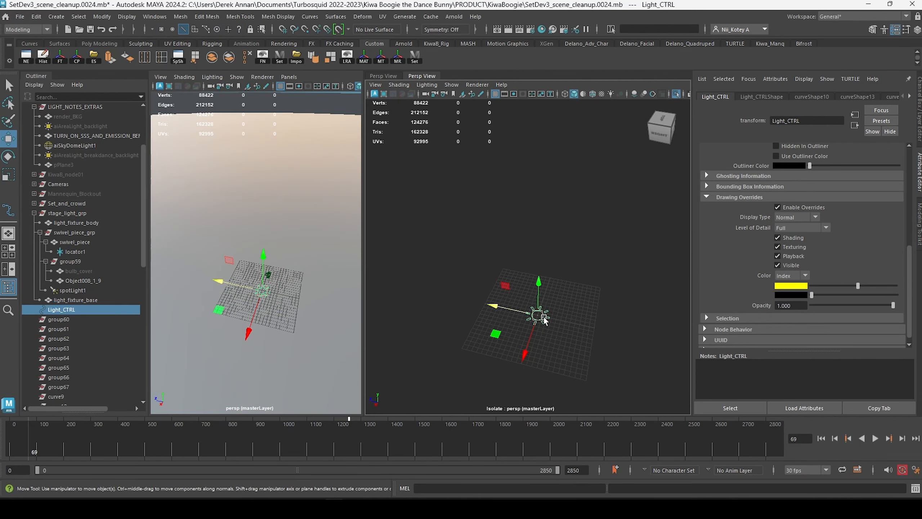
right_click_drag(544, 250, 487, 251)
left_click_drag(469, 260, 574, 349)
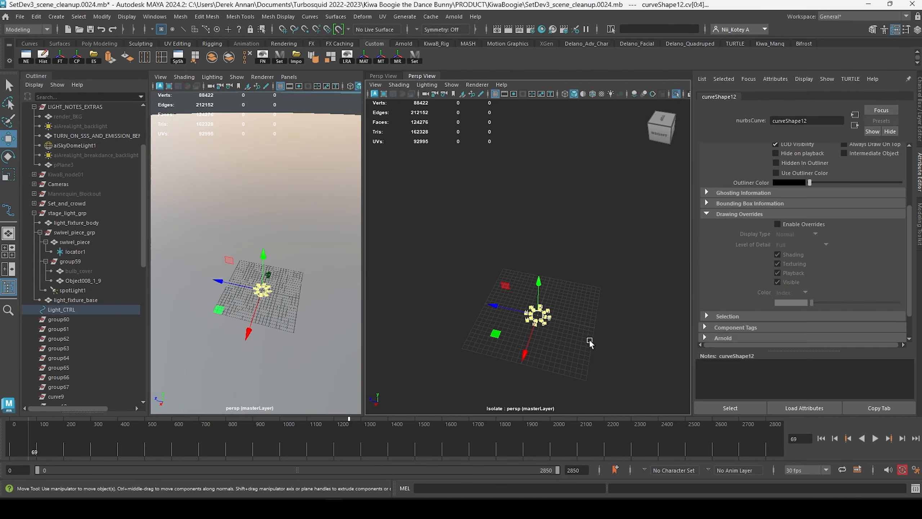
Turn off isolation and scale up the sun curve's selected control vertices uniformly.
left_click(677, 93)
key("r")
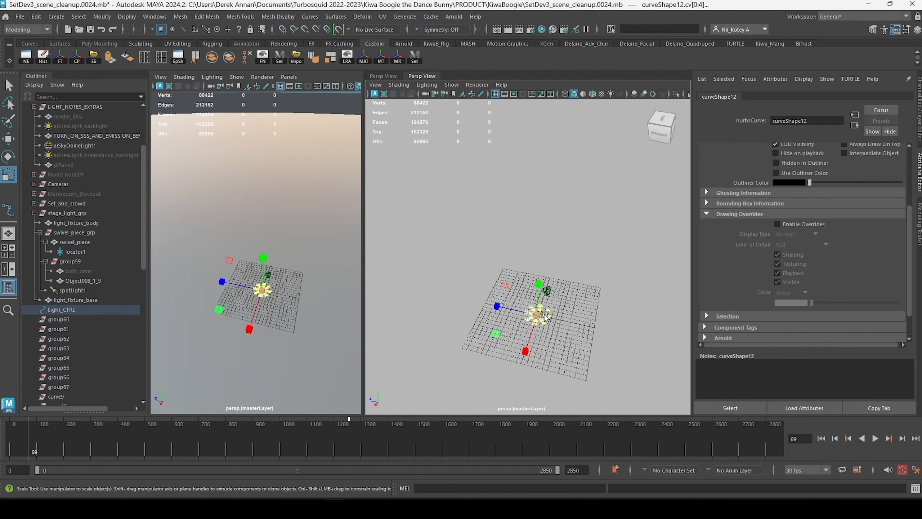
left_click_drag(543, 319, 497, 274)
scroll(565, 293, "down", 6)
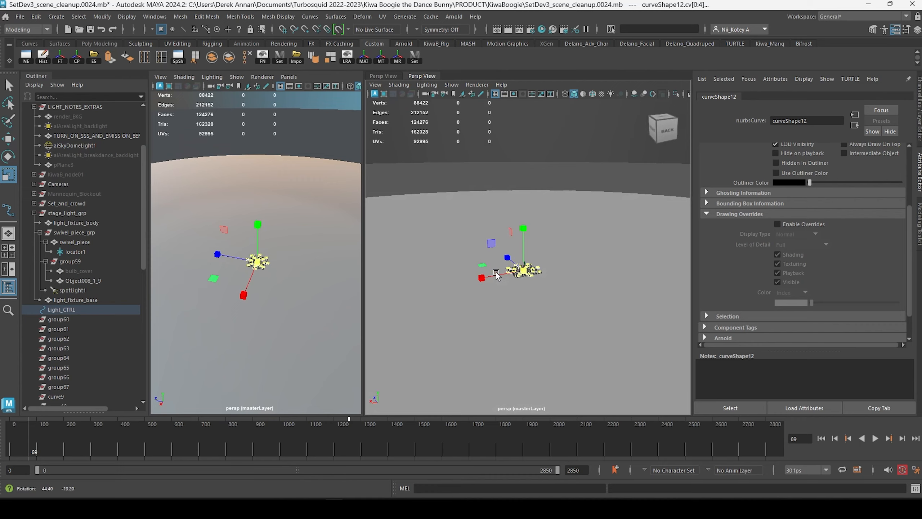
Reselect all control vertices of the isolated Light_CTRL, enlarge them uniformly further and turn isolation off.
right_click(551, 286)
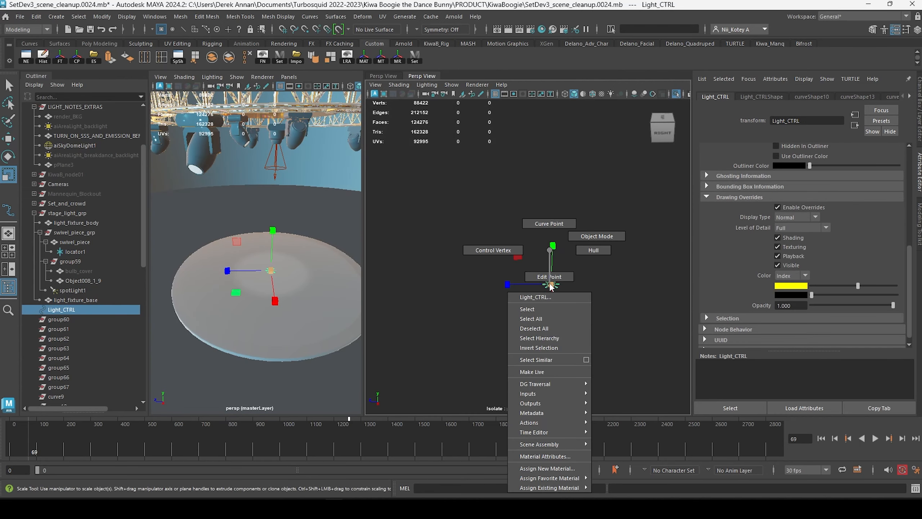
left_click(504, 254)
left_click_drag(505, 254, 628, 326)
left_click_drag(552, 285, 582, 287)
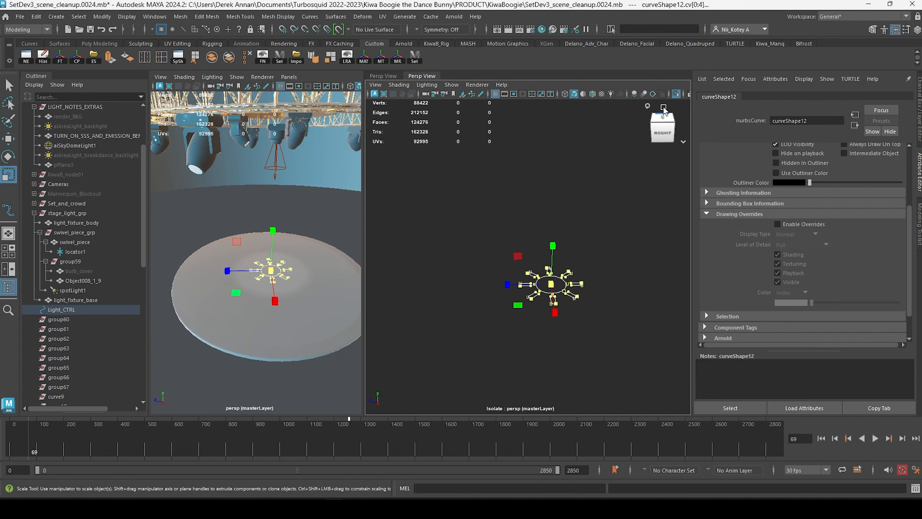
left_click(676, 94)
mouse_move(601, 250)
left_mouse_down("alt")
mouse_move(545, 218)
mouse_move(582, 182)
mouse_move(601, 257)
left_mouse_up("alt")
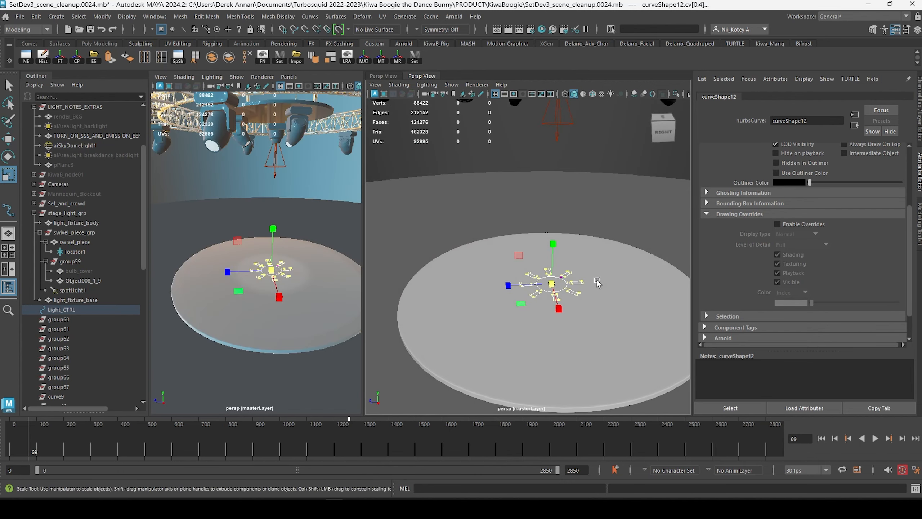
Scale the sun curve's control vertices down to a smaller size on the stage, return to object mode and deselect the curve.
scroll(595, 278, "up", 2)
left_click_drag(562, 295, 529, 298)
middle_click_drag(581, 229, 548, 293, "alt")
scroll(549, 295, "down", 3)
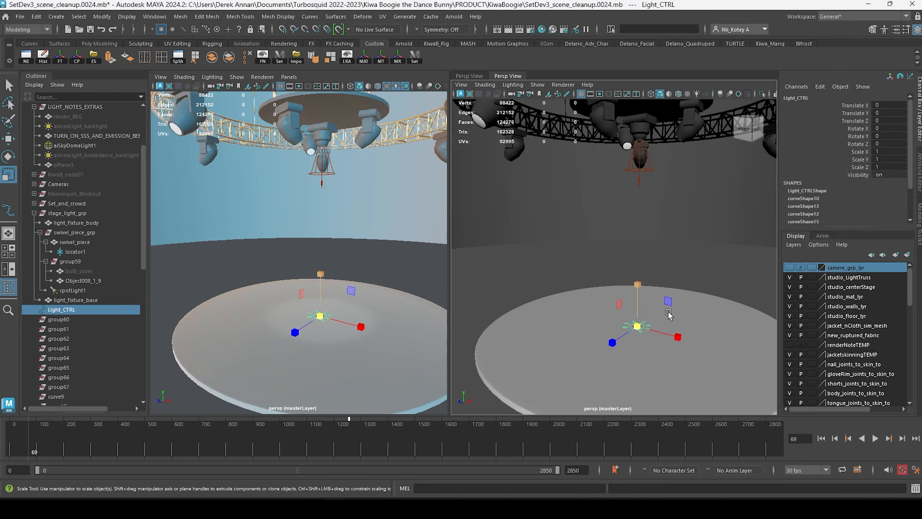
middle_click_drag(656, 296, 619, 291, "alt")
left_click_drag(619, 291, 626, 295, "alt")
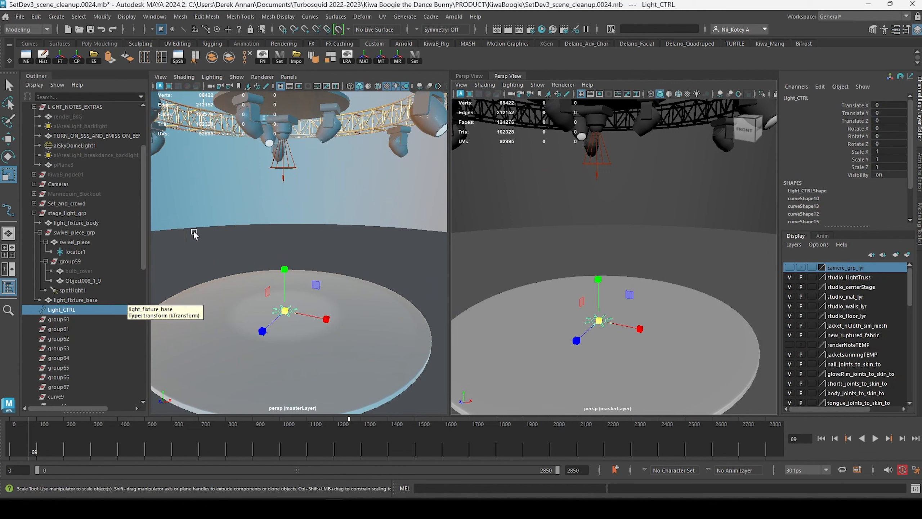
left_click(539, 206)
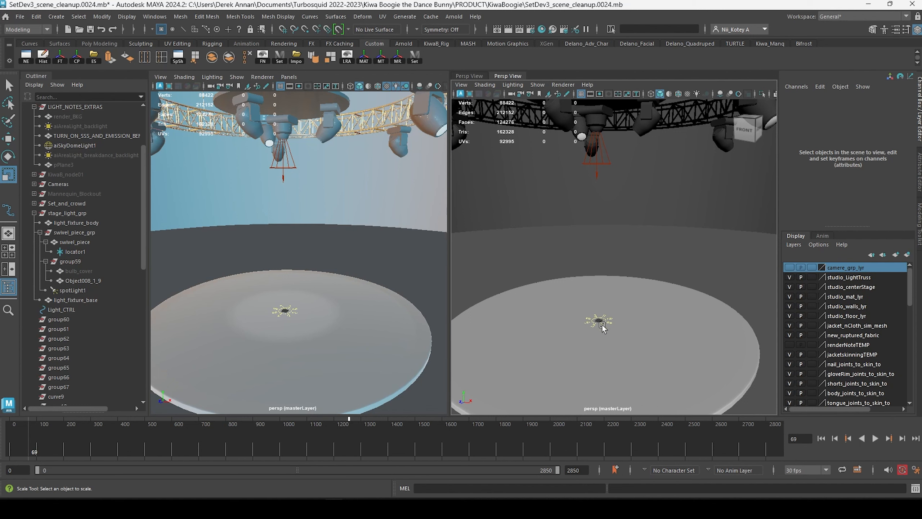
Create a joint with the MEL command joint and match its translation to locator1 in the light fixture.
left_click(436, 486)
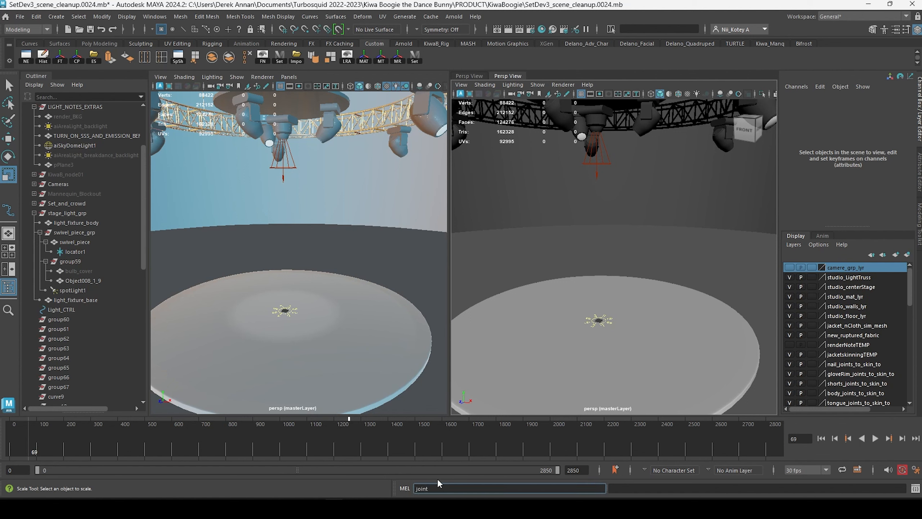
key("Return")
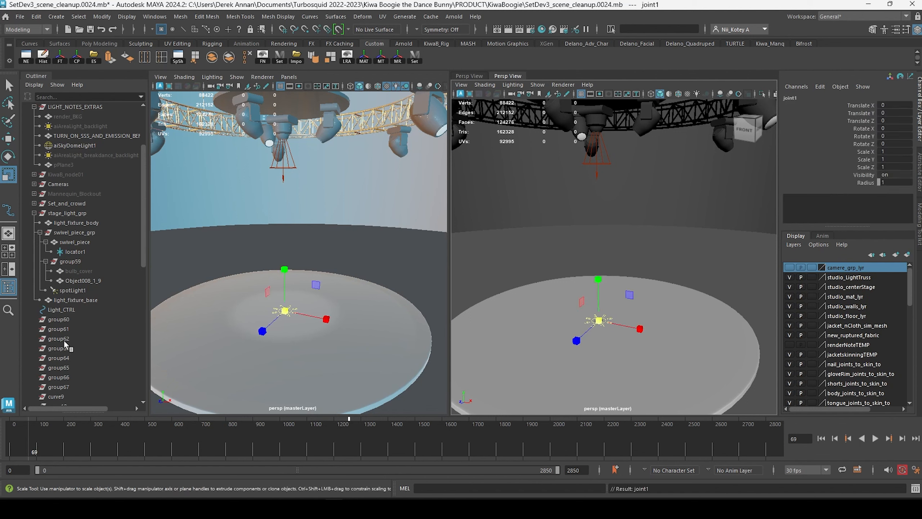
scroll(69, 327, "down", 8)
left_click(62, 222)
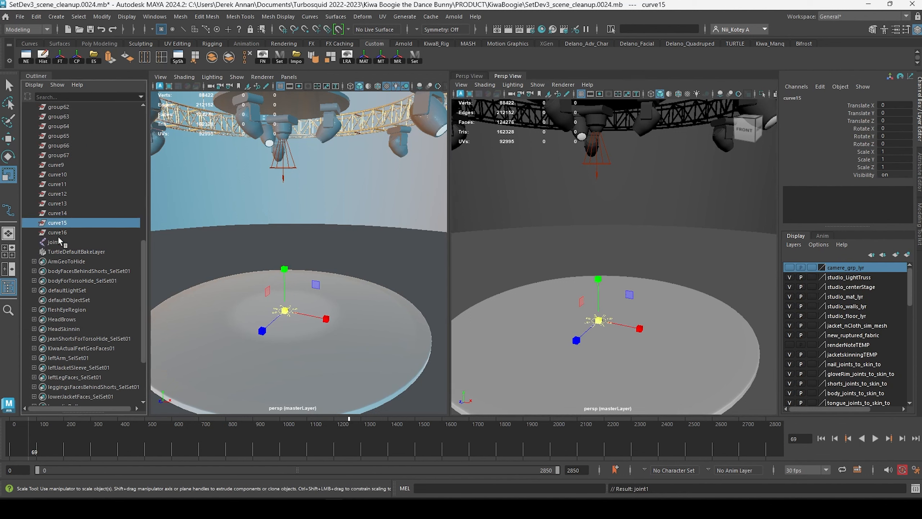
left_click(60, 242)
scroll(65, 234, "up", 5)
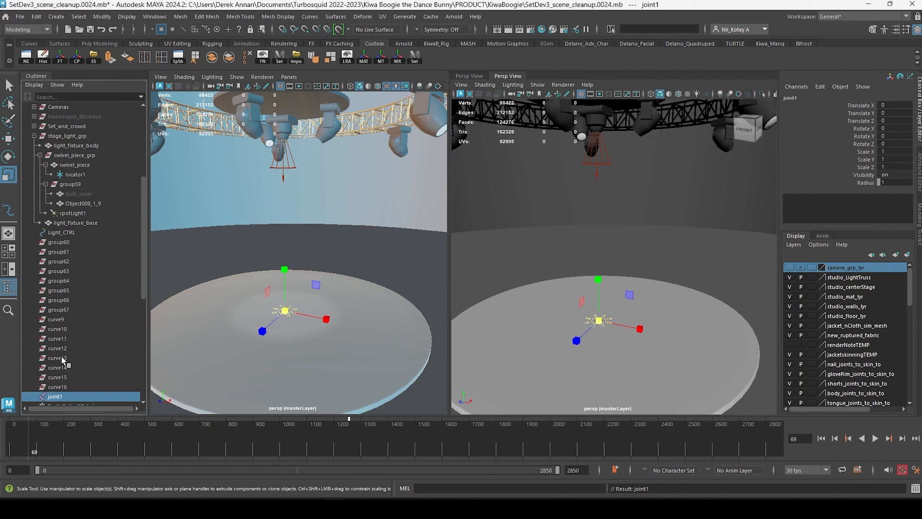
left_click(82, 173, "ctrl")
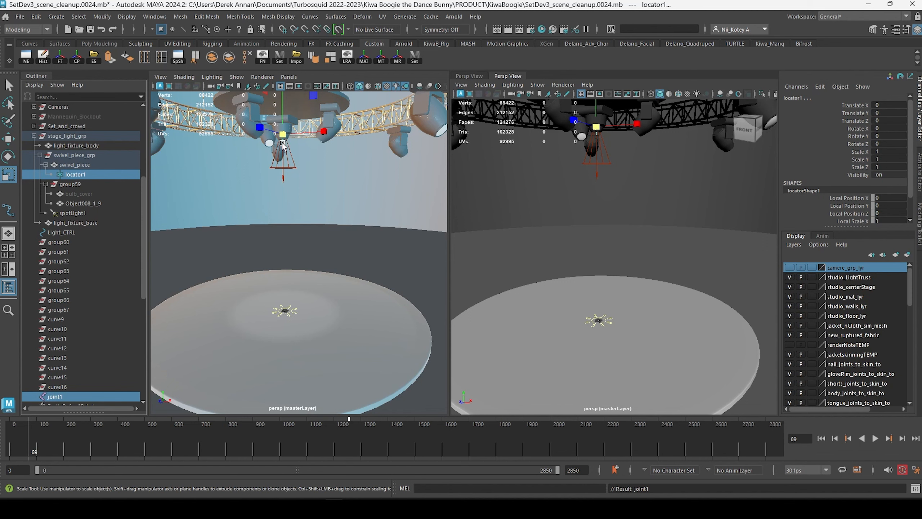
left_click(102, 16)
mouse_move(177, 72)
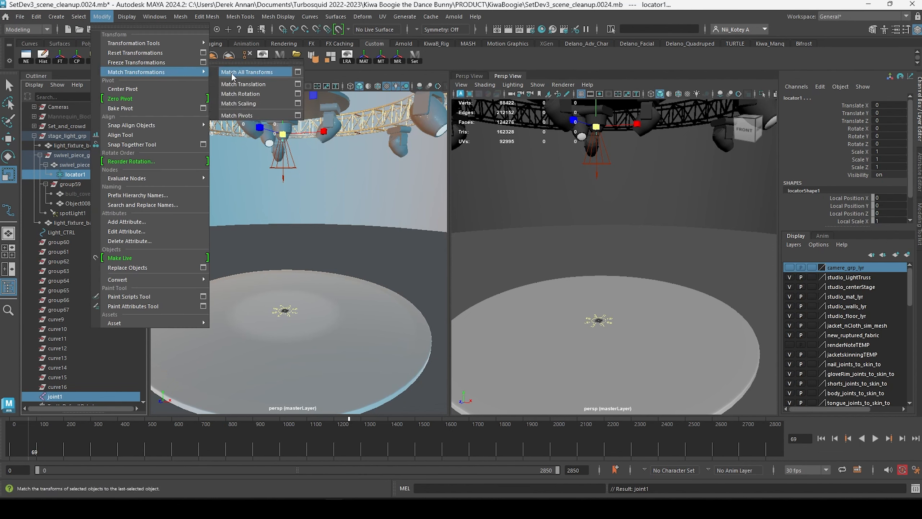
left_click(260, 84)
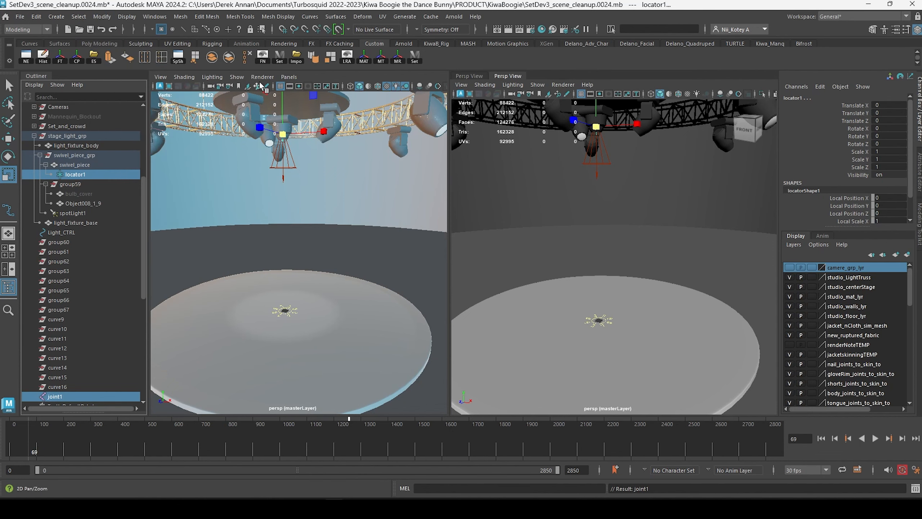
Frame joint1 inside the light fixture and set its radius to 12.76.
left_click(64, 396)
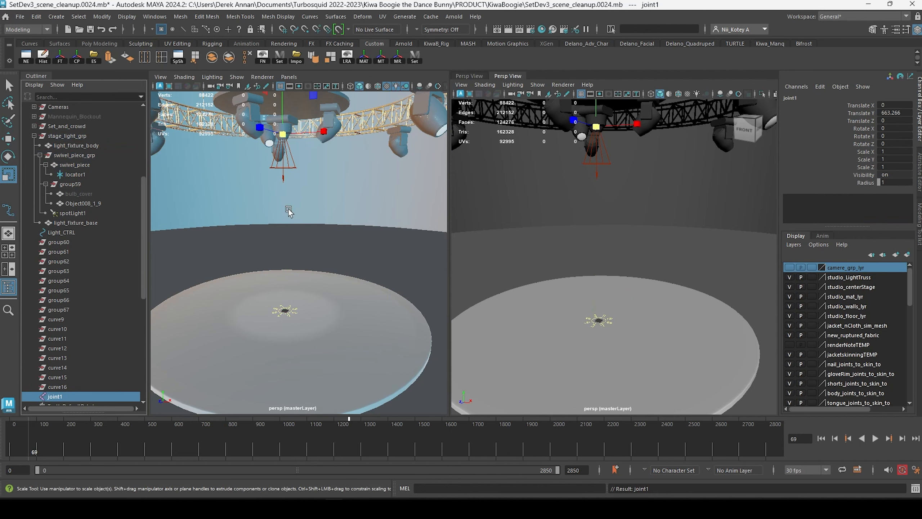
key("shift+f")
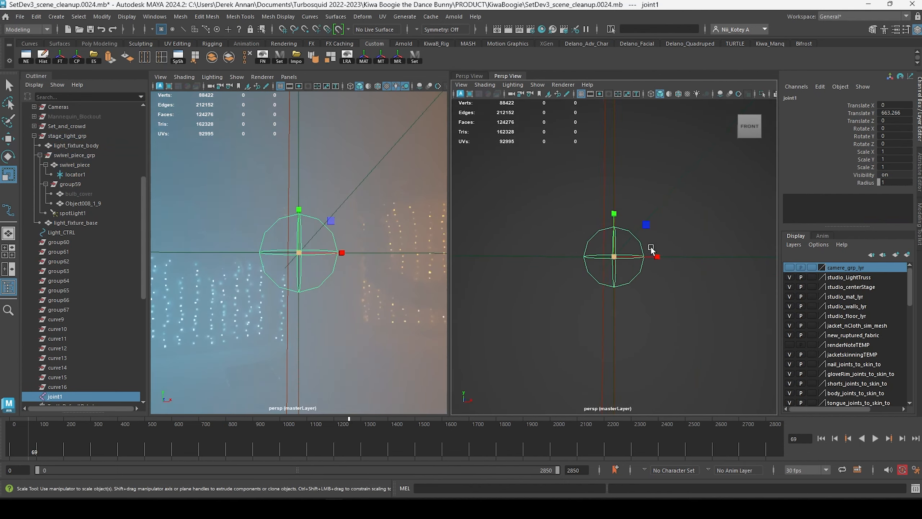
scroll(652, 248, "down", 10)
left_click_drag(642, 255, 593, 255, "alt")
scroll(638, 263, "down", 5)
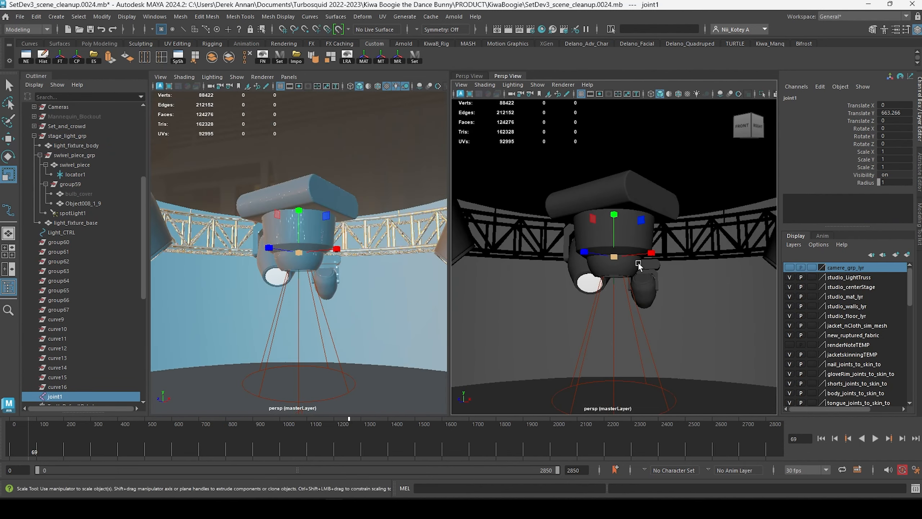
scroll(638, 263, "up", 8)
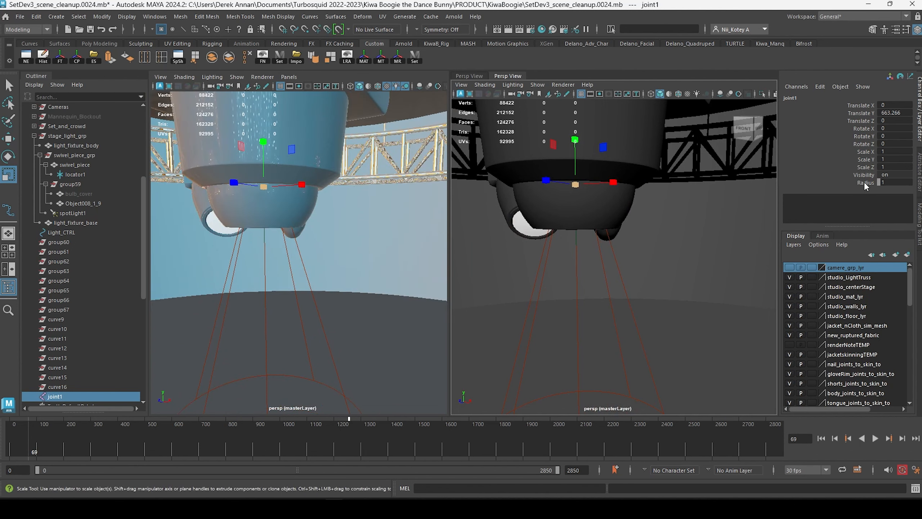
left_click(866, 184)
middle_click_drag(733, 237, 824, 263)
middle_click_drag(604, 287, 724, 276)
scroll(715, 273, "down", 7)
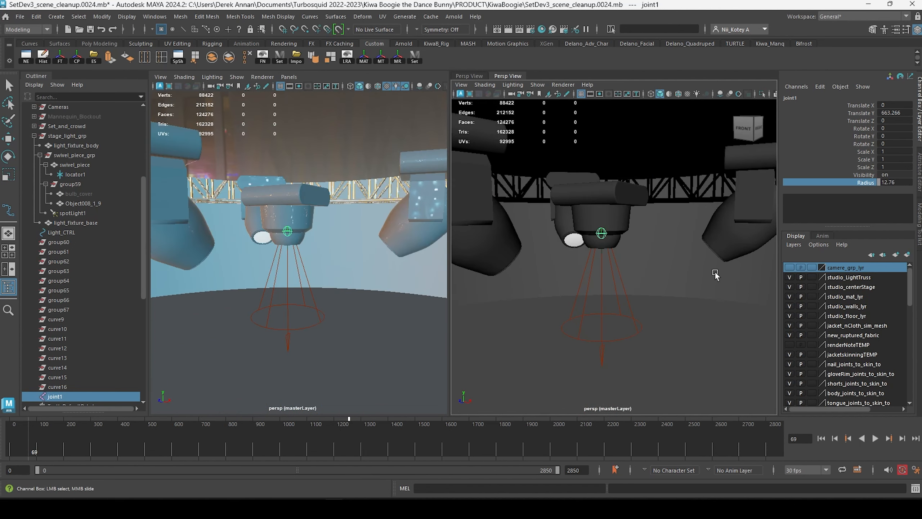
Duplicate joint1 and move the copy straight down below the fixture to Translate Y 639.487.
left_click_drag(716, 273, 629, 270, "alt")
scroll(627, 271, "up", 6)
middle_click_drag(627, 271, 638, 299, "alt")
left_click(62, 395)
key("r")
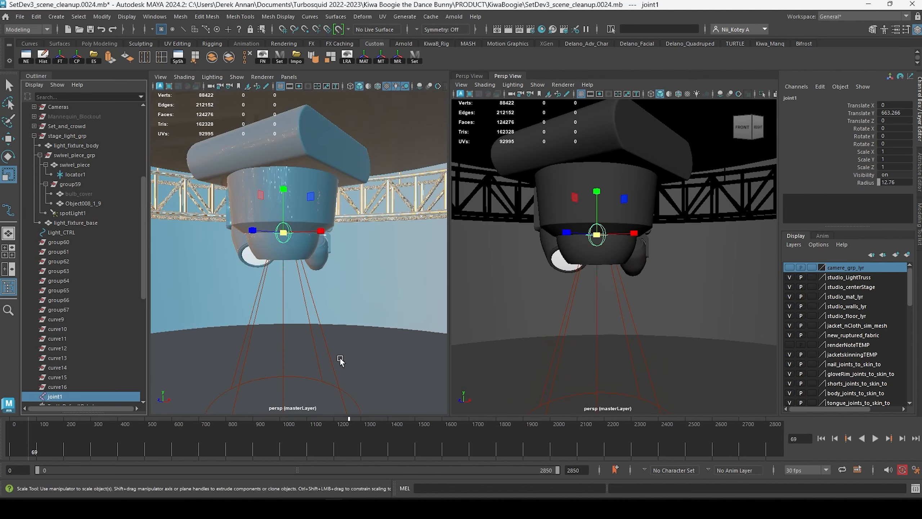
key("ctrl+d")
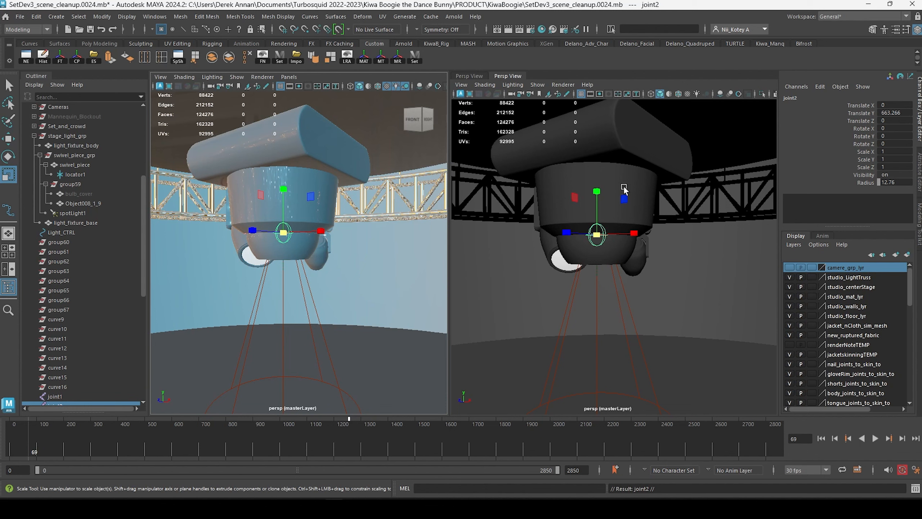
key("w")
left_click_drag(596, 192, 605, 232)
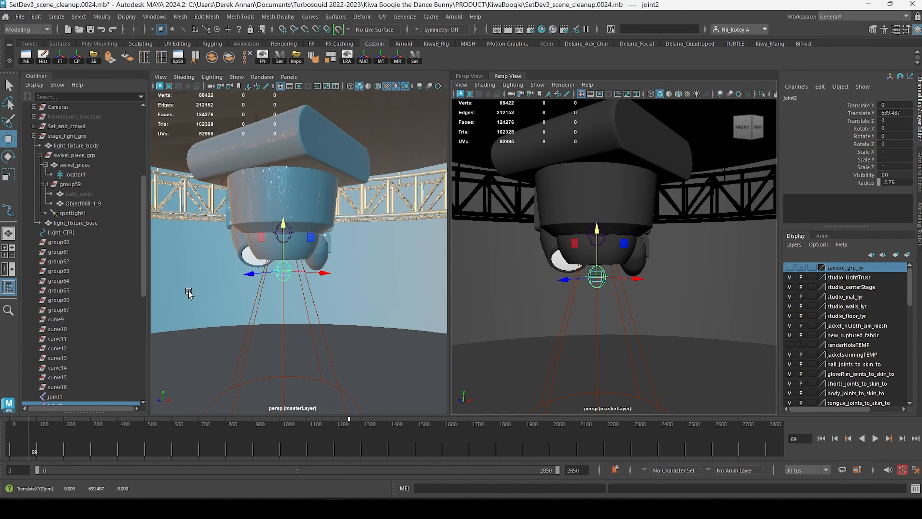
Reduce the radius of the lower joint, joint2, to 8.22.
scroll(70, 276, "down", 3)
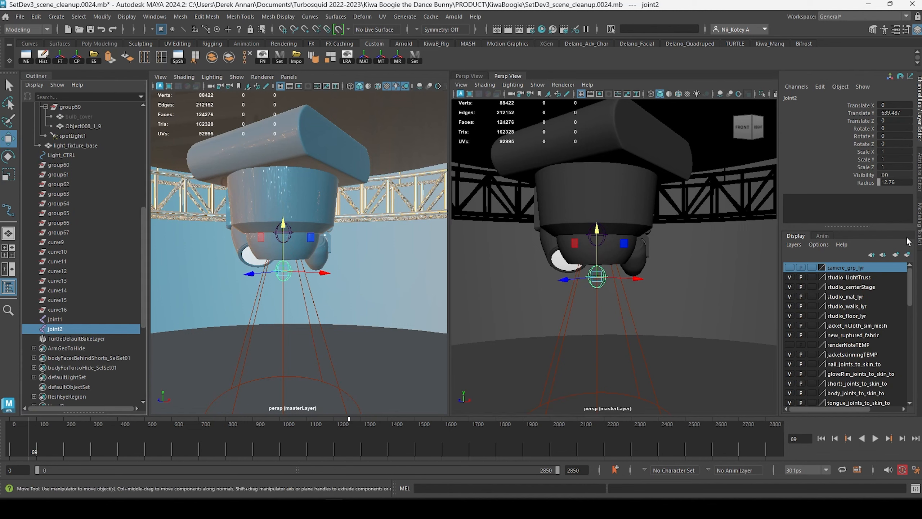
left_click(864, 183)
middle_click_drag(730, 217, 508, 241)
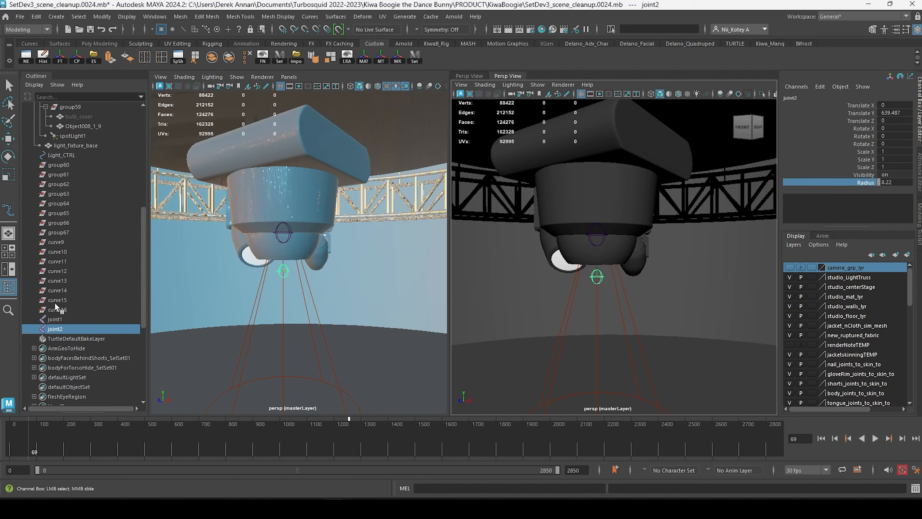
Save the scene and rename the upper joint, joint1, as stageLight_jnt01.
left_click(54, 319)
double_click(56, 321)
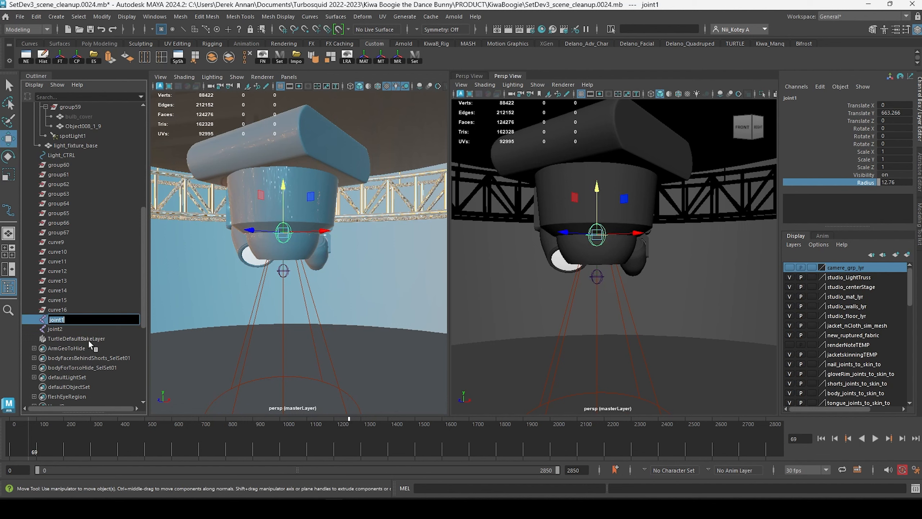
key("ctrl+s")
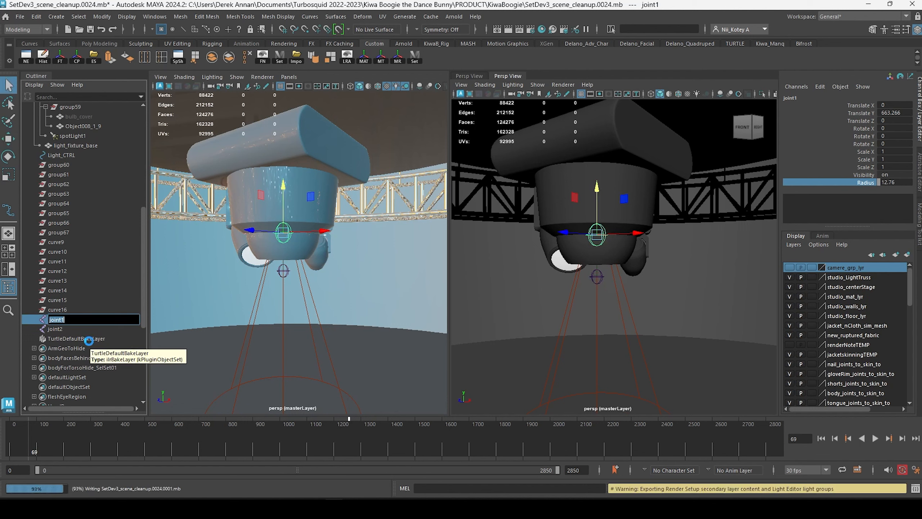
type("stageLight_")
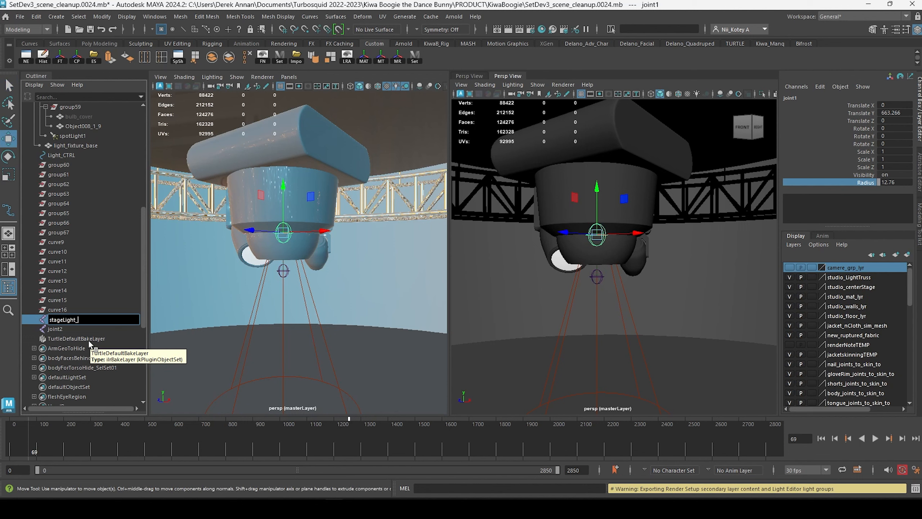
type("jnt01")
key("Return")
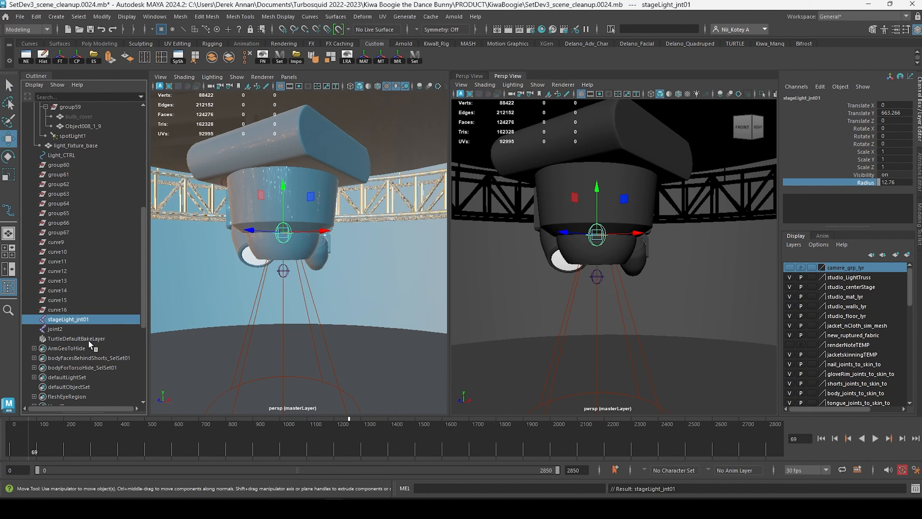
Rename the lower joint, joint2, as stageLight_jnt_end01, reusing the upper joint's name as the base.
double_click(66, 320)
key("ctrl+c")
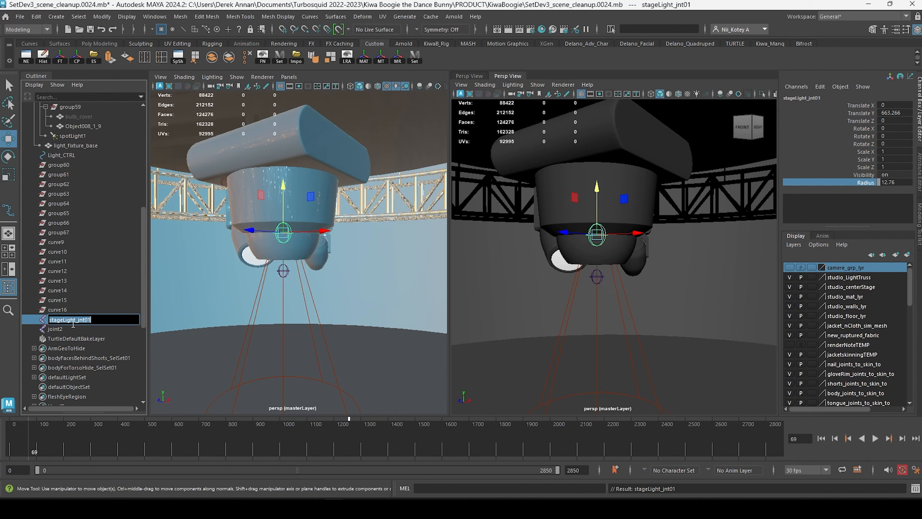
double_click(53, 331)
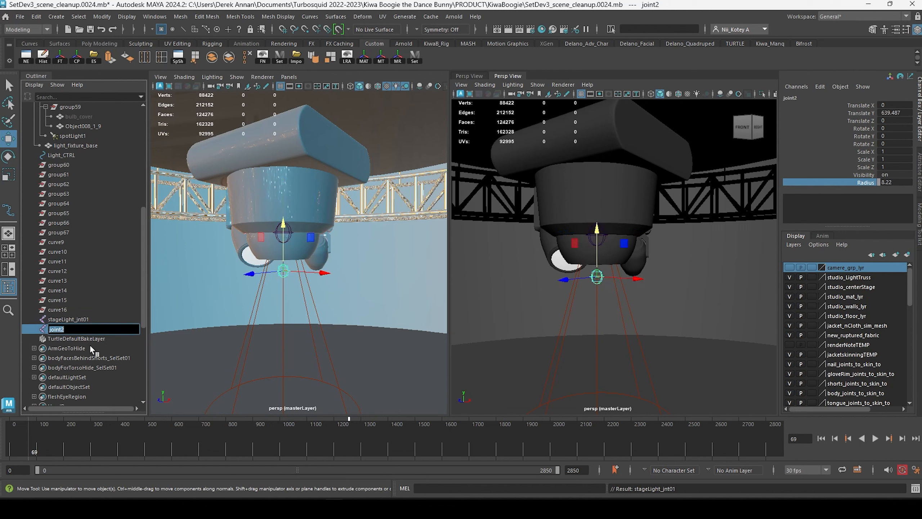
key("ctrl+v")
key("Return")
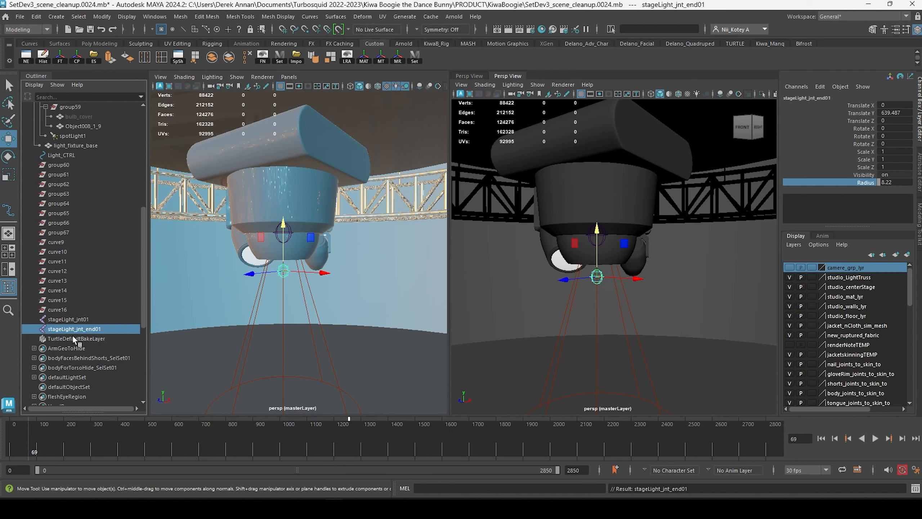
left_click(73, 339)
Parent stageLight_jnt_end01 under stageLight_jnt01 in the scene hierarchy and expand the joint chain.
left_click(70, 328)
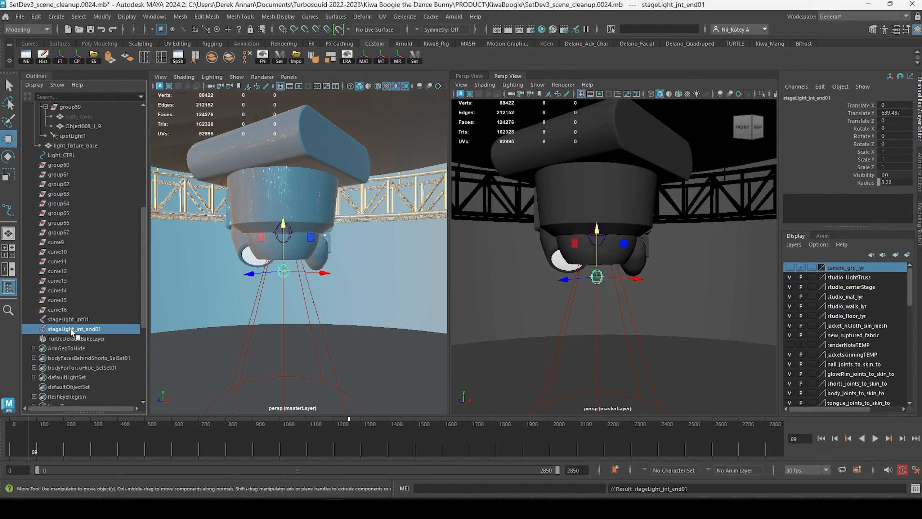
middle_click_drag(73, 331, 73, 317)
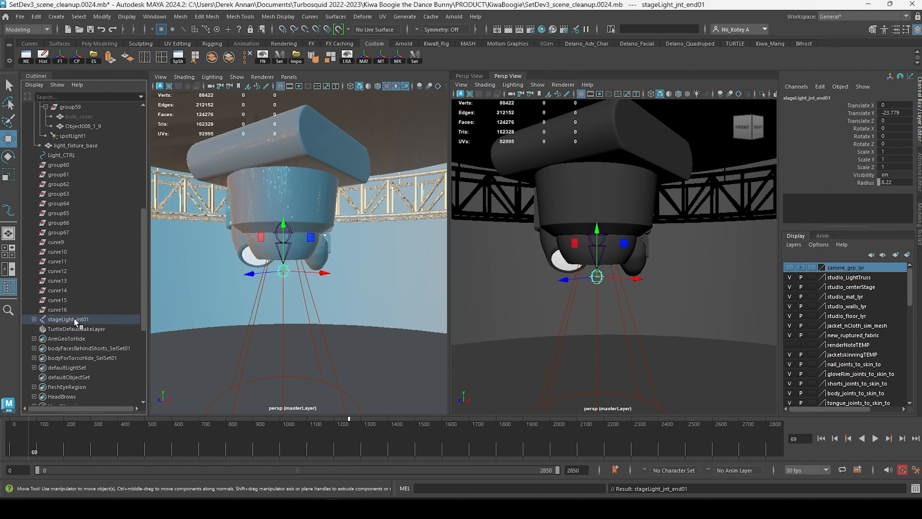
left_click(68, 318)
left_click(34, 320)
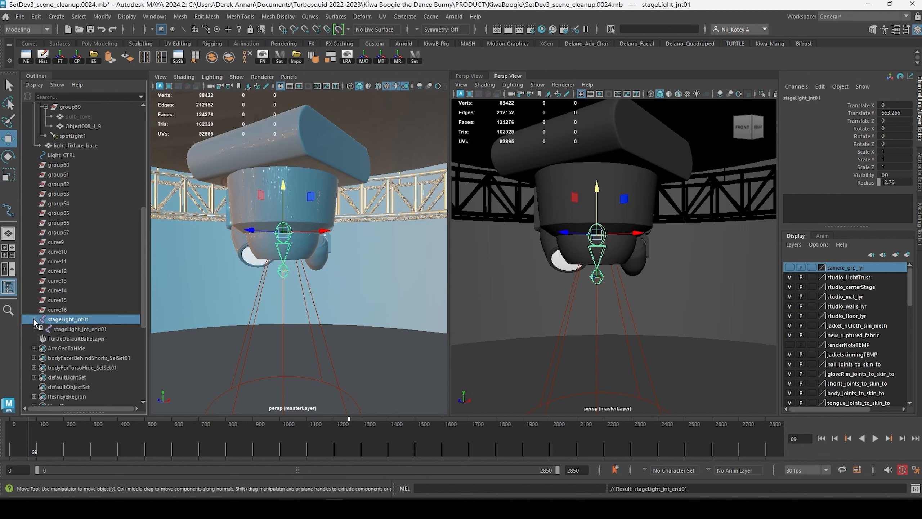
left_click_drag(639, 260, 614, 252, "alt")
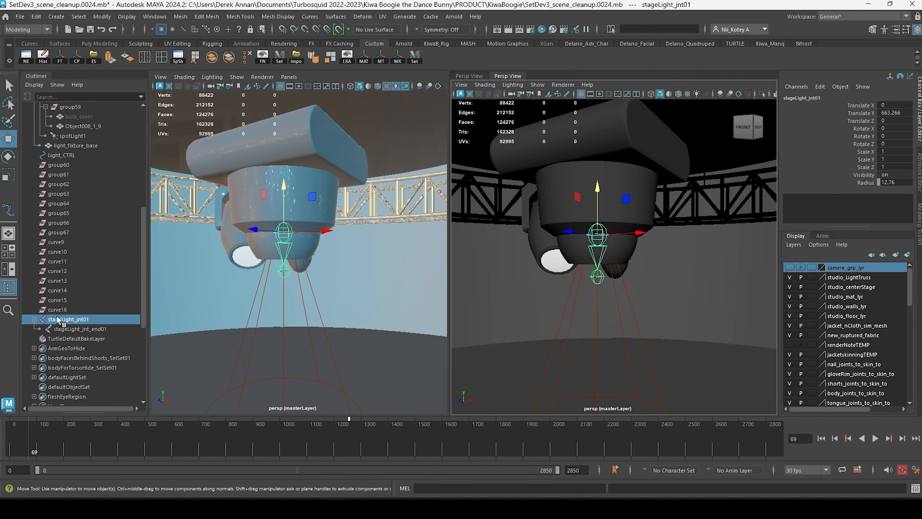
Parent the stageLight_jnt01 joint chain under stage_light_grp.
left_click(58, 311)
left_click(61, 319)
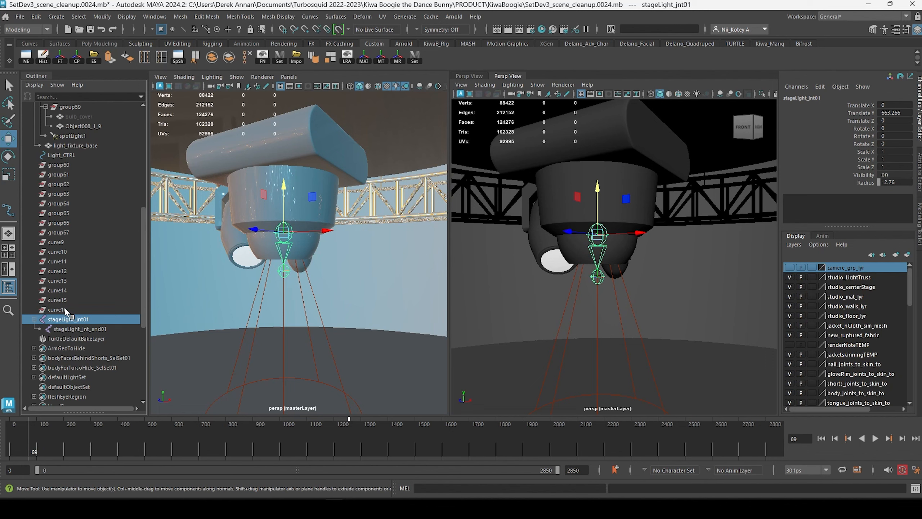
scroll(65, 307, "up", 3)
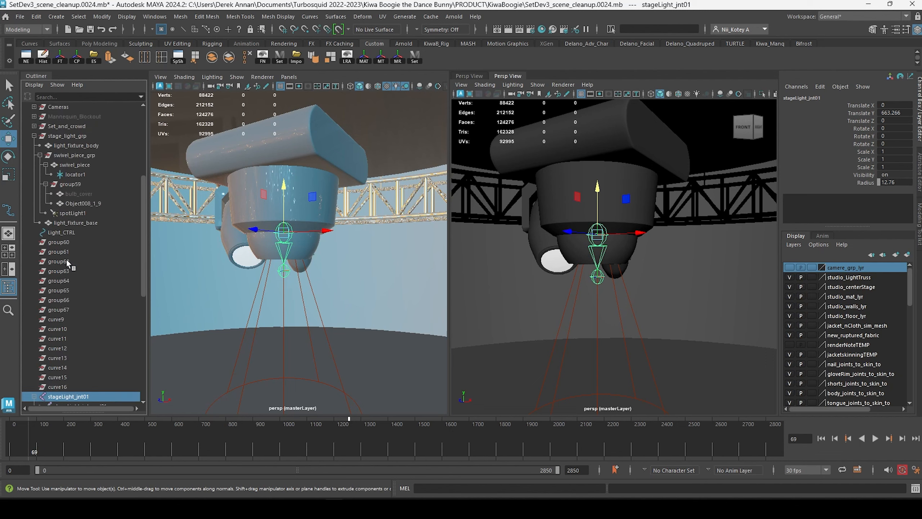
left_click(62, 135, "ctrl")
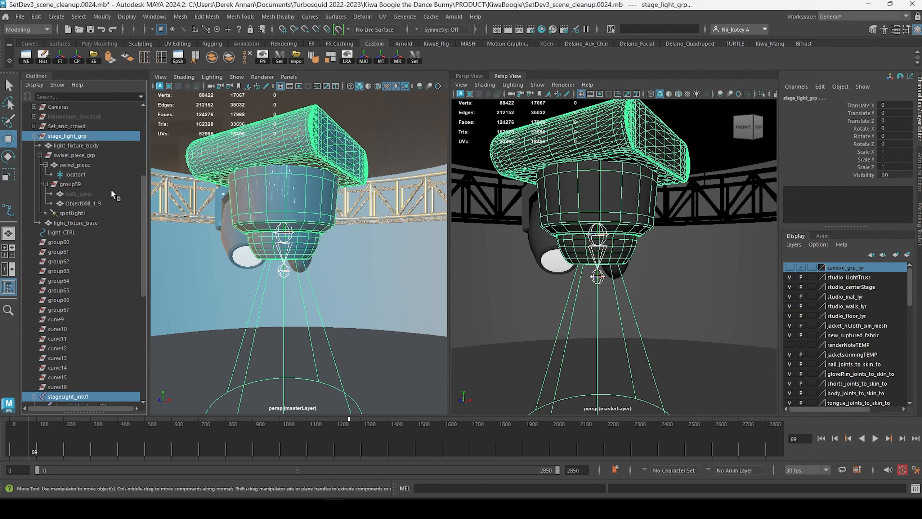
key("p")
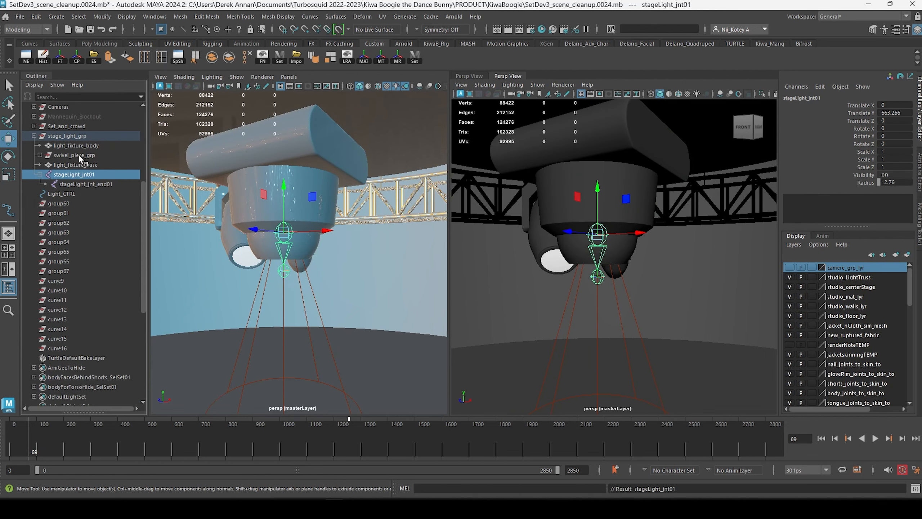
Move swivel_piece_grp under stageLight_jnt01 in the hierarchy and select the joint.
left_click(70, 156)
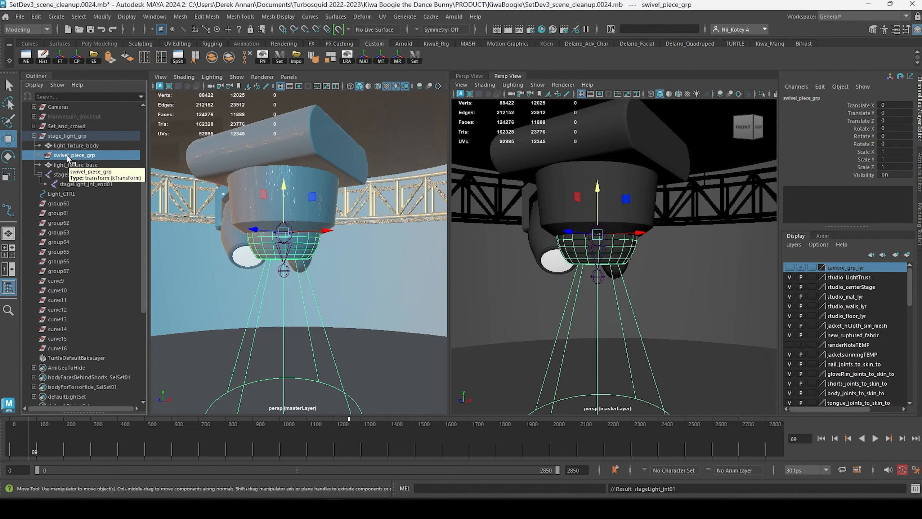
middle_click_drag(66, 155, 69, 174)
left_click(67, 165)
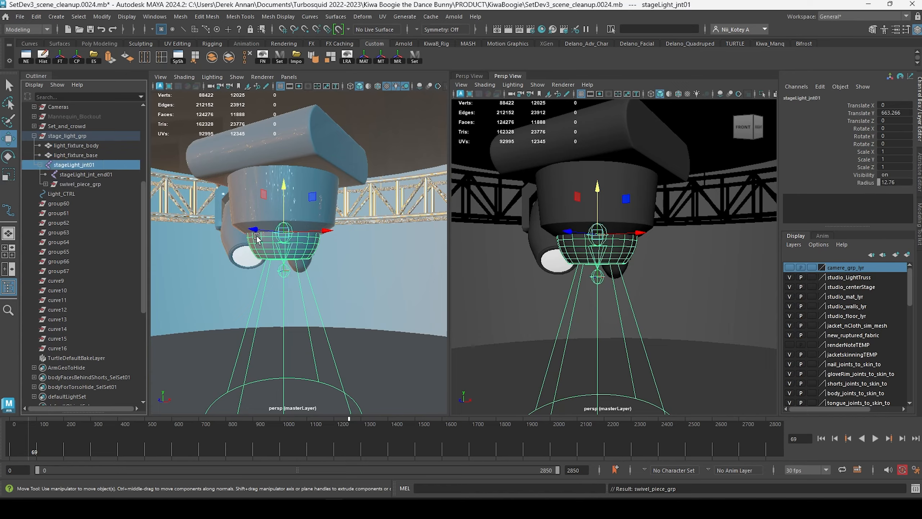
Rotate stageLight_jnt01 freely to test the attached swivel piece, and undo the rotation.
key("e")
left_click_drag(294, 225, 303, 199)
key("ctrl+z")
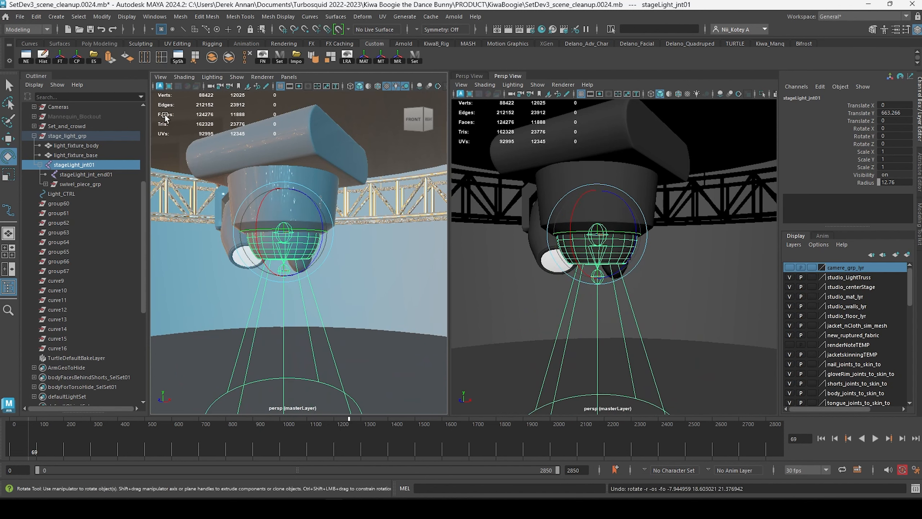
Create an IK handle from stageLight_jnt01 to stageLight_jnt_end01 using the ikRPsolver1 solver of the Rigging tools.
left_click(15, 30)
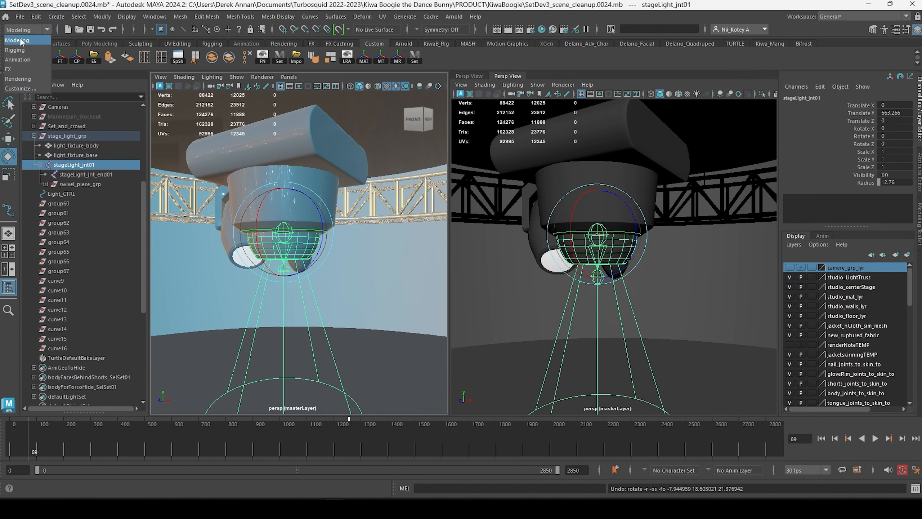
left_click(20, 49)
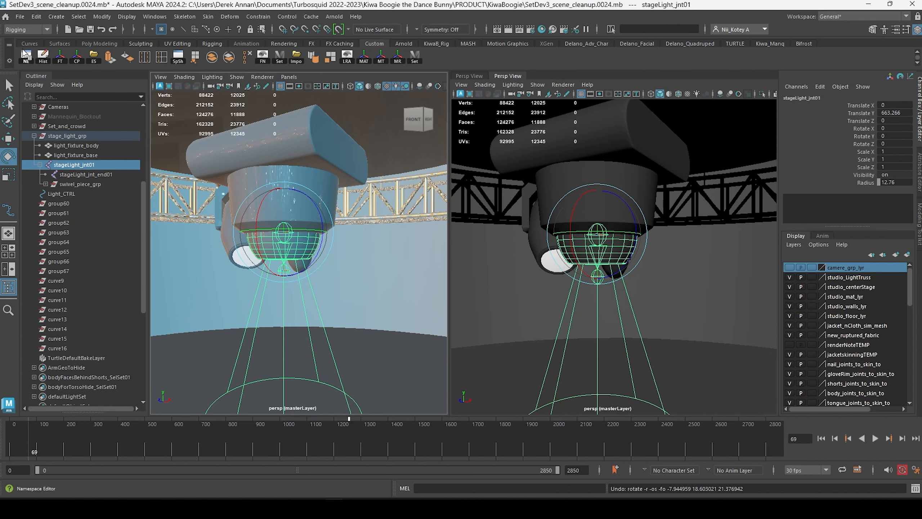
left_click(185, 16)
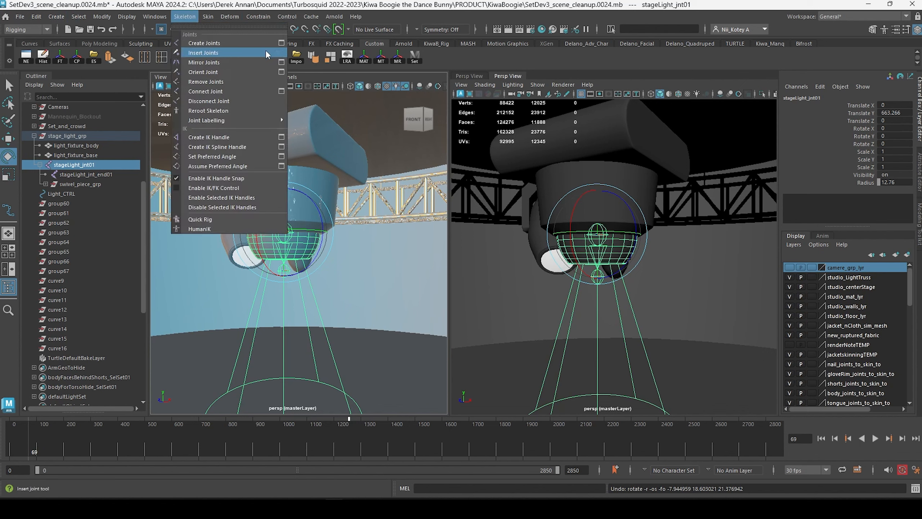
left_click(281, 137)
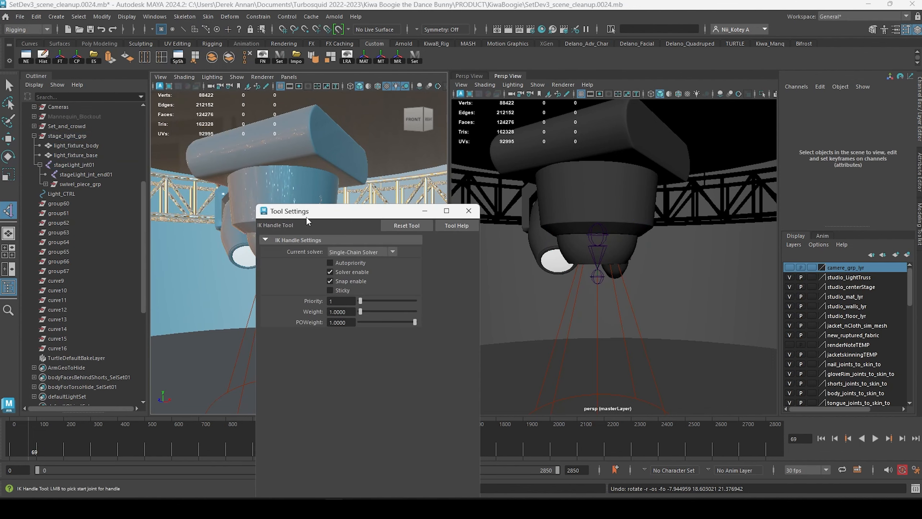
left_click(382, 252)
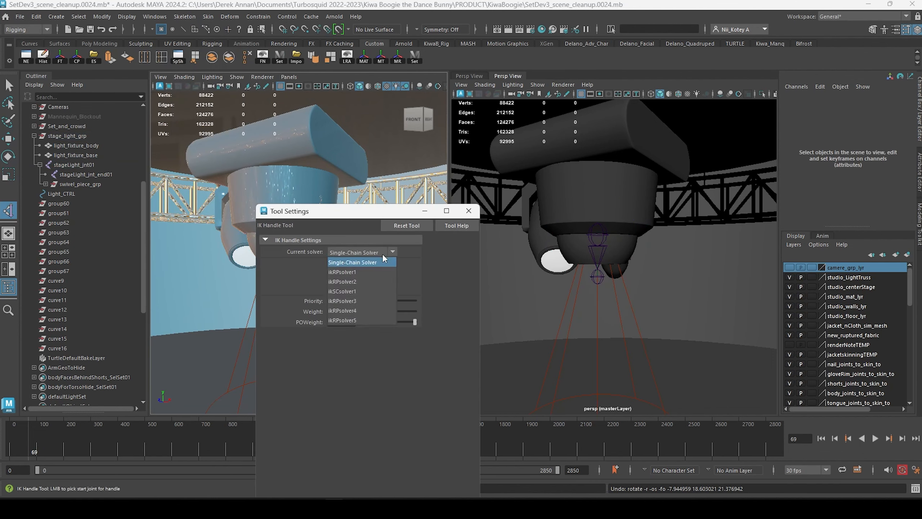
left_click(379, 269)
left_click(74, 165)
left_click(86, 174)
Move ikHandle1 around to test how the light swivels, and undo each test move.
key("e")
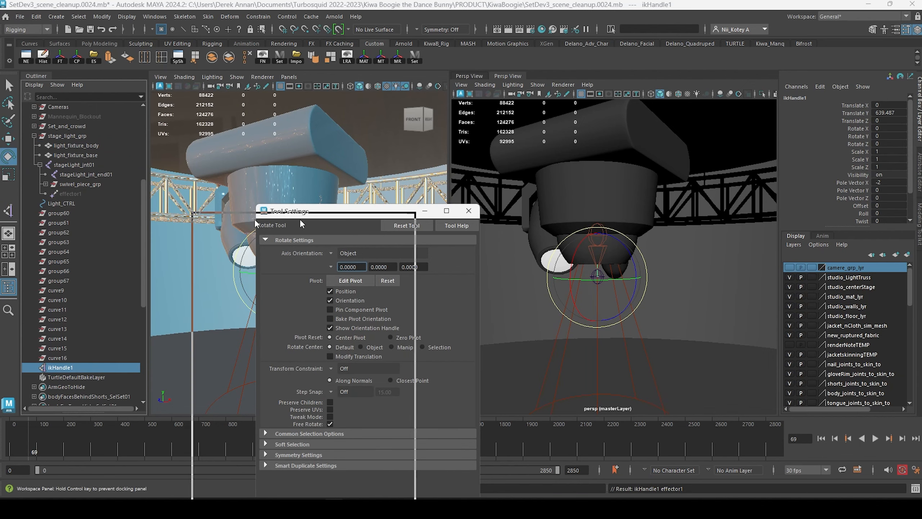
left_click_drag(366, 213, 240, 222)
key("shift+f")
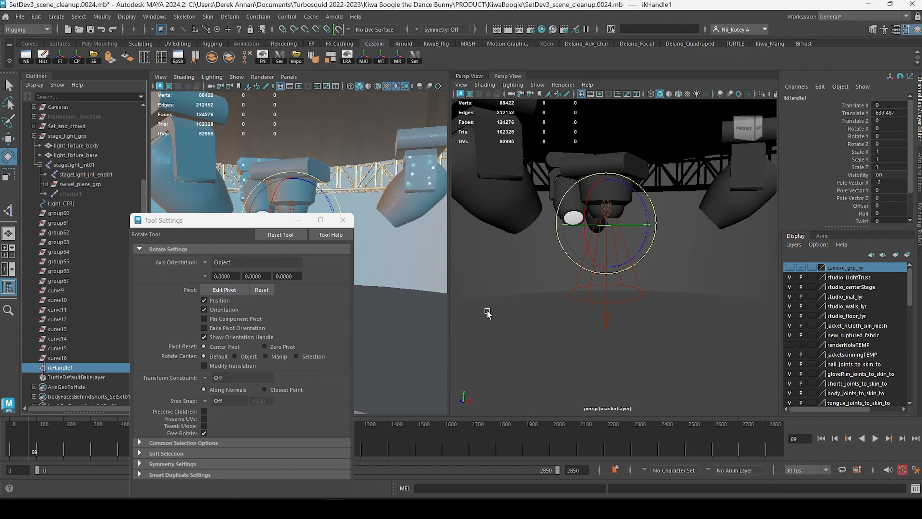
key("w")
left_click_drag(607, 224, 576, 248)
key("ctrl+z")
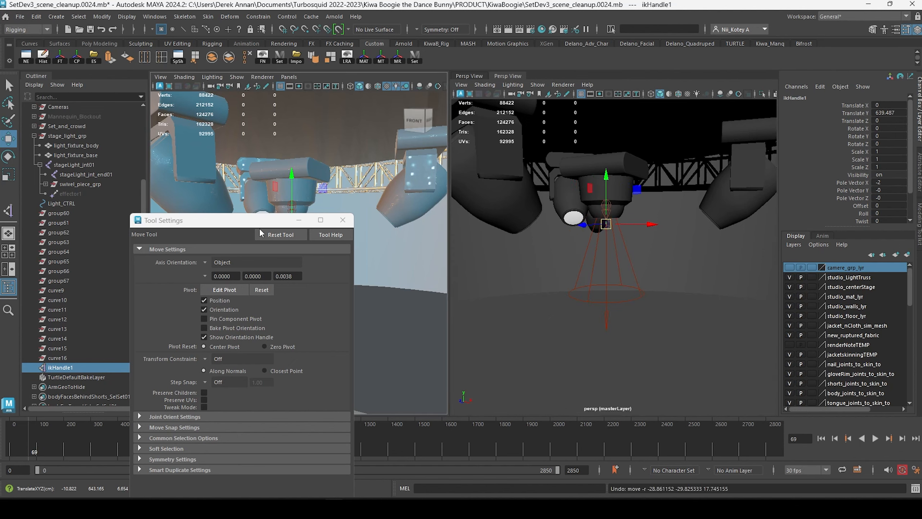
left_click_drag(248, 226, 738, 289)
left_click_drag(618, 250, 591, 226, "alt")
key("ctrl+z")
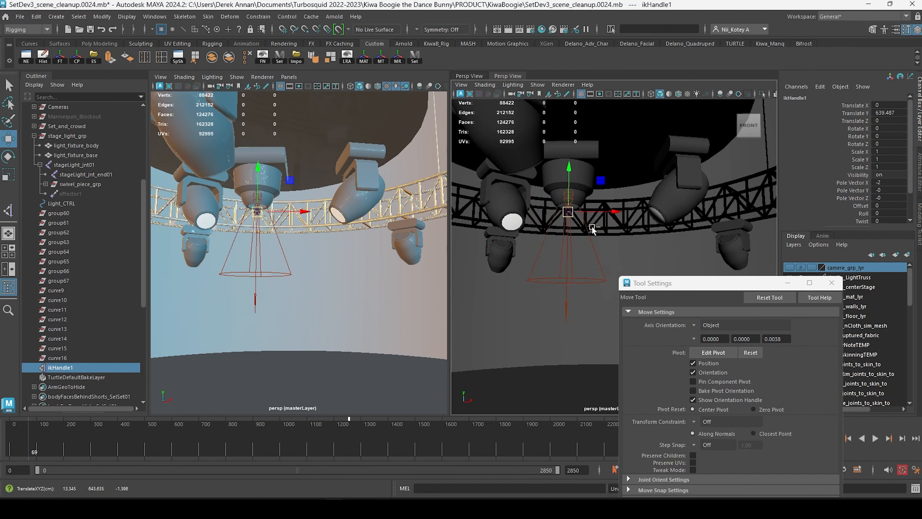
Rename ikHandle1 as ikHandle_stageLight.
left_click(67, 367)
double_click(67, 367)
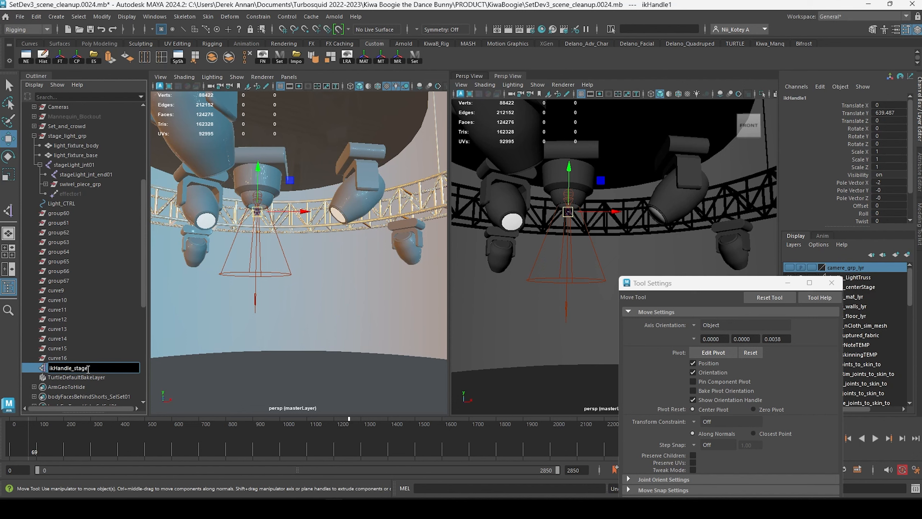
key("Return")
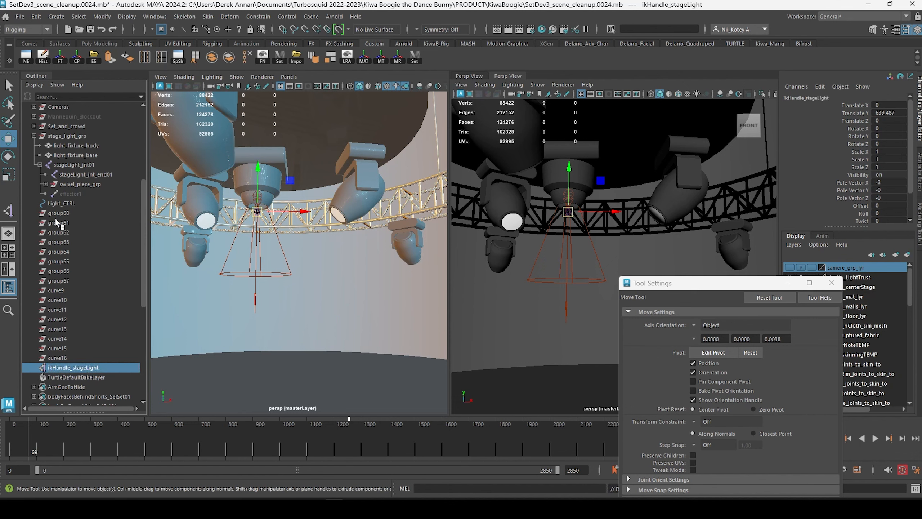
Rename the upper joint, stageLight_jnt01, as jnt_stageLight_01.
double_click(55, 166)
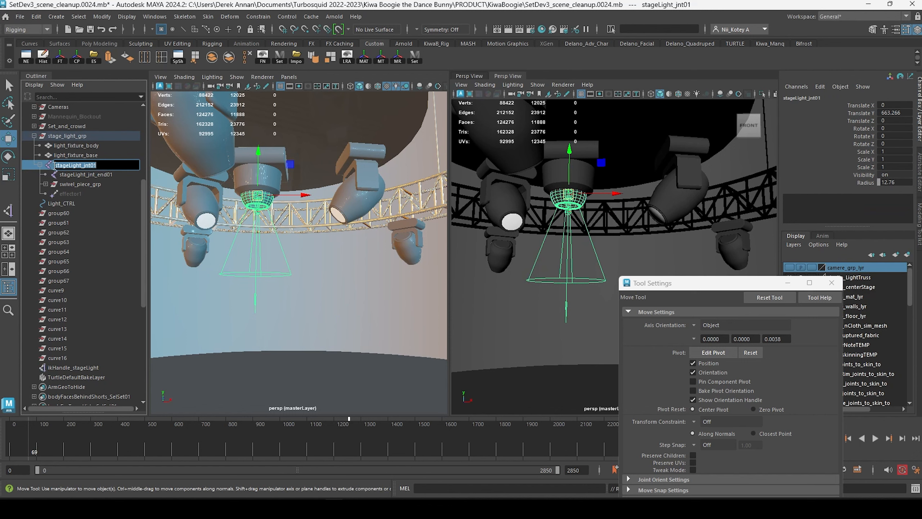
left_click(55, 165)
type("jnt_")
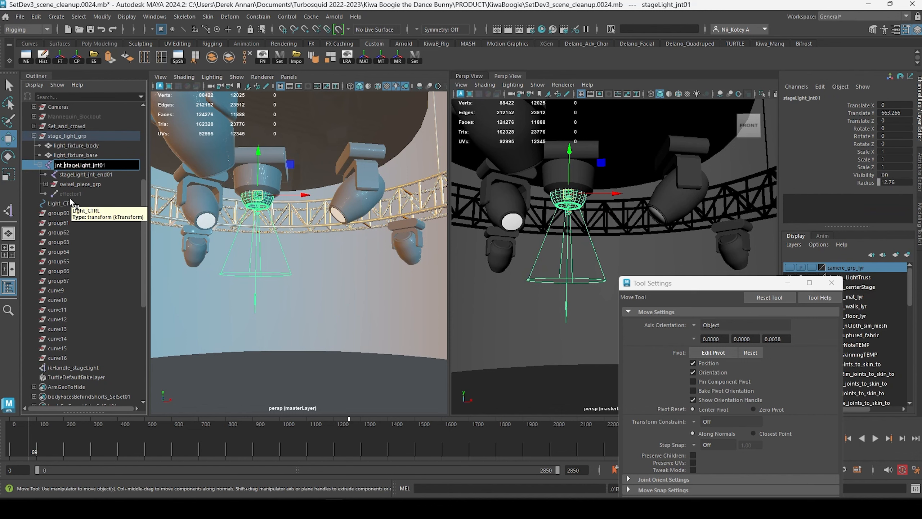
key("Right")
key("Right")
key("Right")
key("Right")
key("Right")
key("Right")
key("Right")
key("Right")
key("BackSpace")
key("BackSpace")
key("BackSpace")
key("Return")
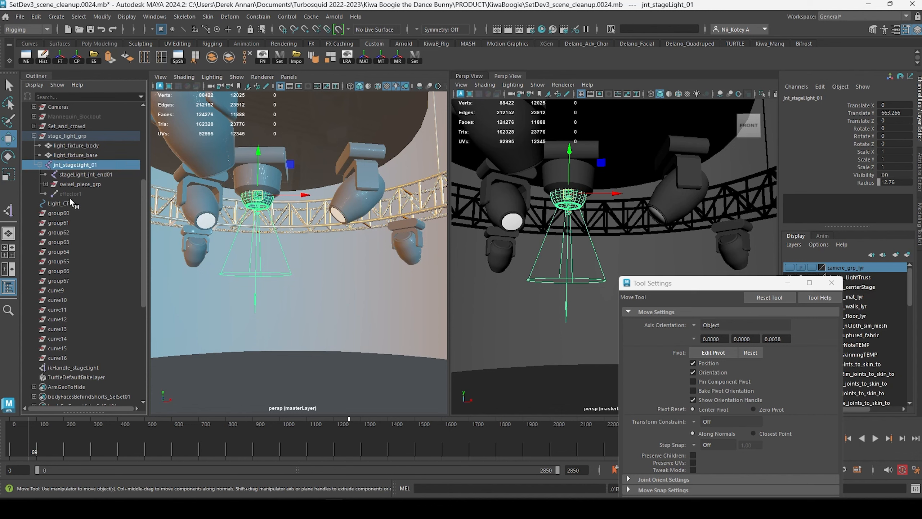
Rename the end joint, stageLight_jnt_end01, as jnt_stageLight_end01.
double_click(67, 175)
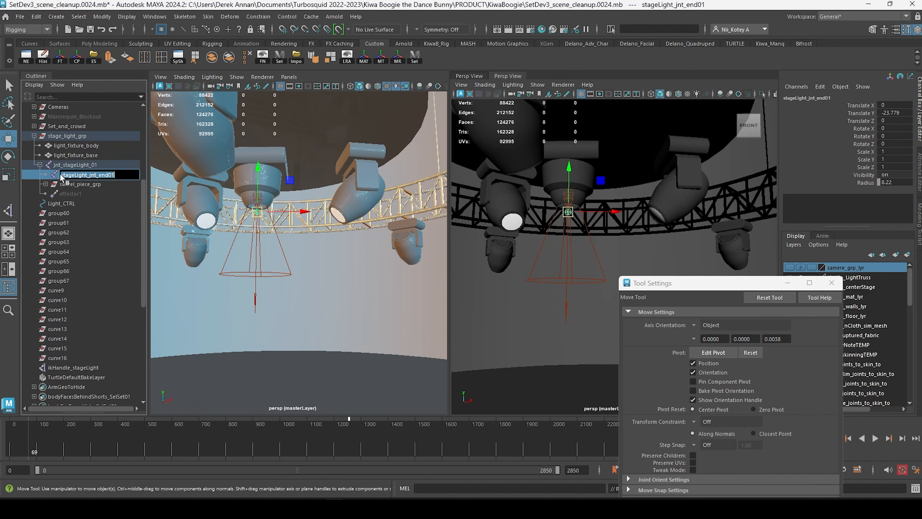
key("Home")
type("jnt_")
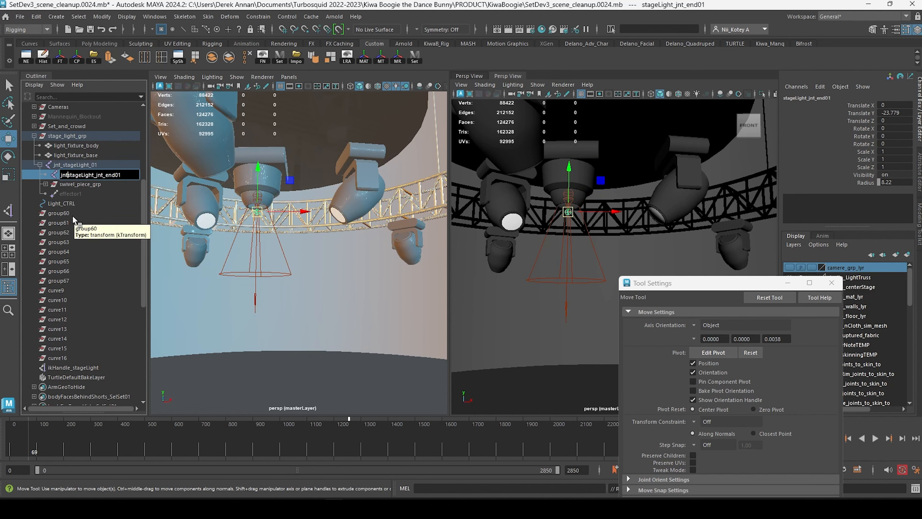
key("Right")
key("BackSpace")
key("BackSpace")
key("BackSpace")
key("BackSpace")
key("Return")
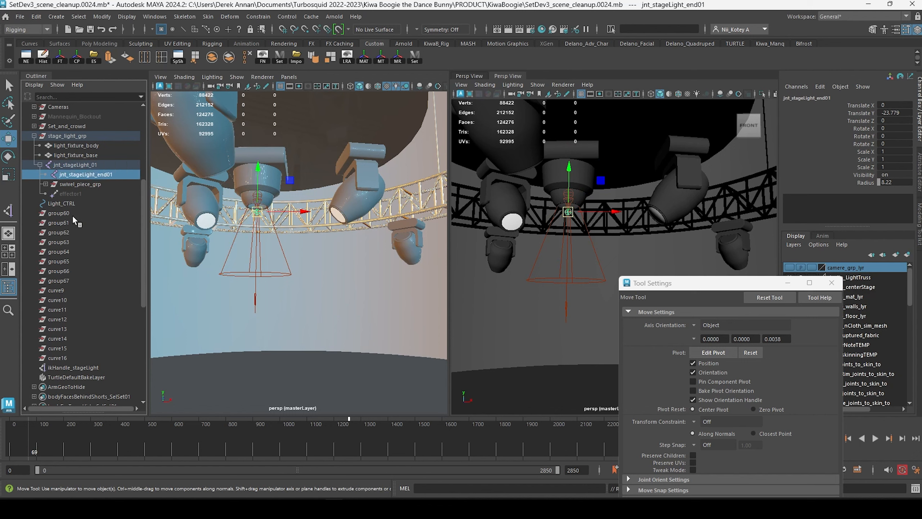
Parent ikHandle_stageLight under stage_light_grp and select the handle within the group.
left_click(58, 368)
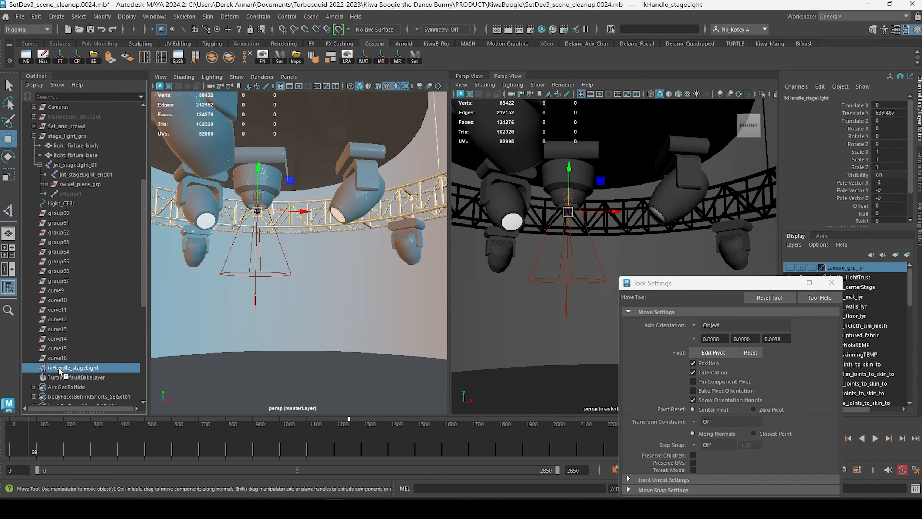
left_click(62, 136, "ctrl")
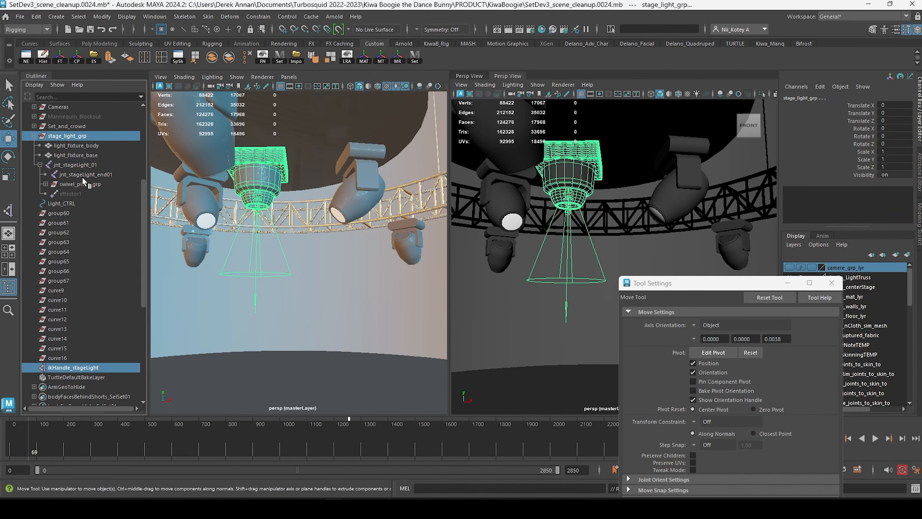
key("p")
left_click(66, 136)
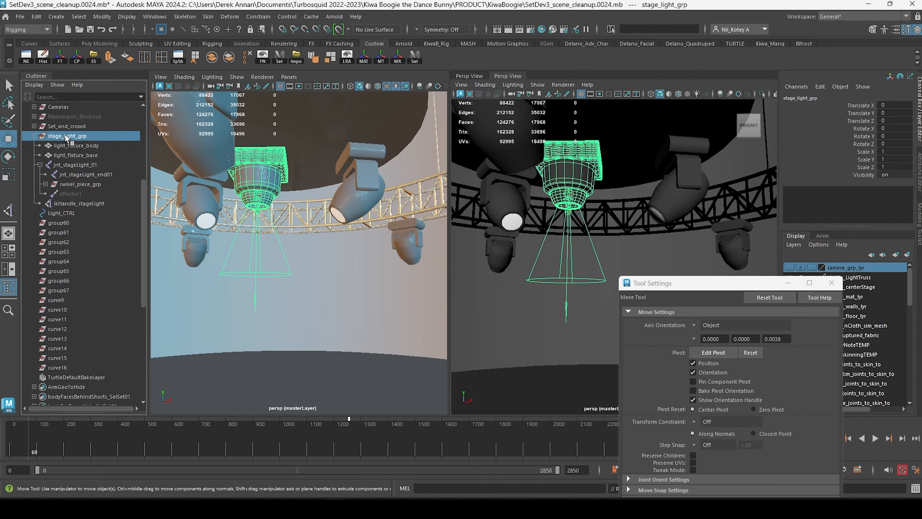
left_click(72, 204)
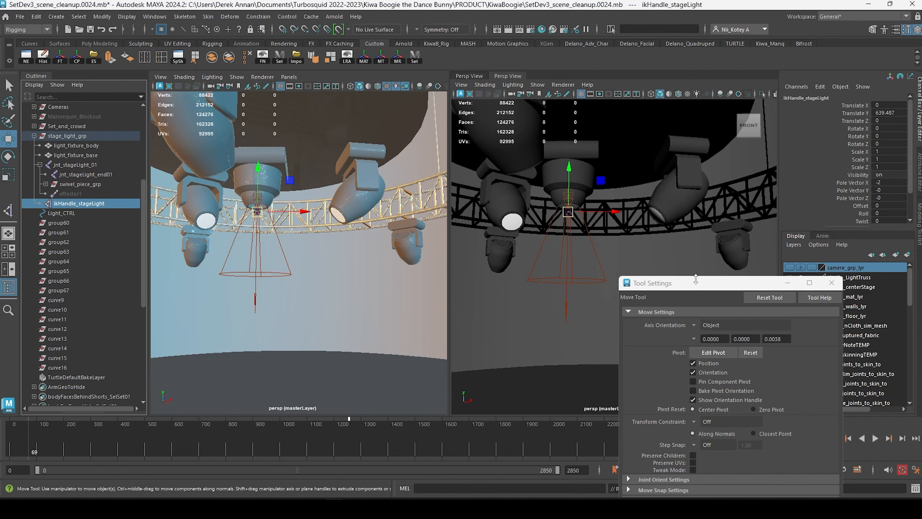
Match Light_CTRL's translation to ikHandle_stageLight.
left_click_drag(696, 285, 751, 293)
scroll(616, 276, "down", 5)
left_click_drag(595, 260, 534, 304, "alt")
key("ctrl+z")
middle_click_drag(554, 191, 544, 219, "alt")
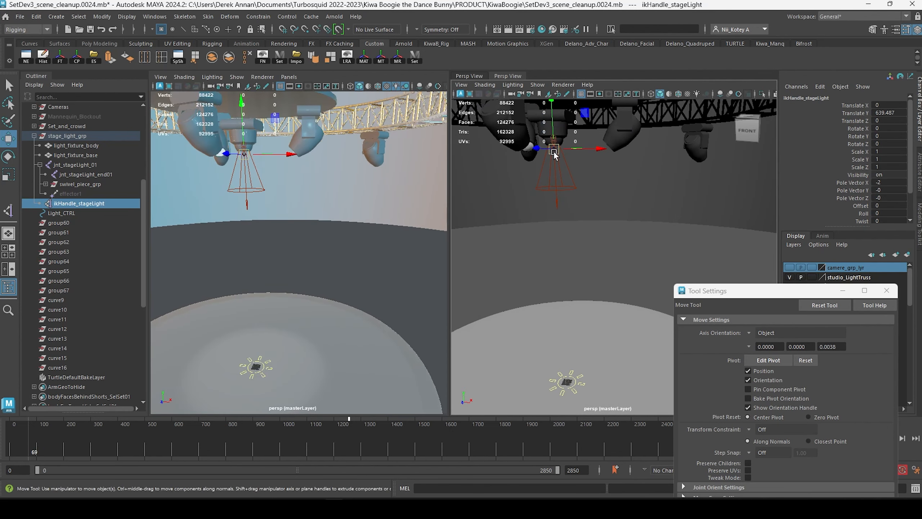
left_click(61, 213)
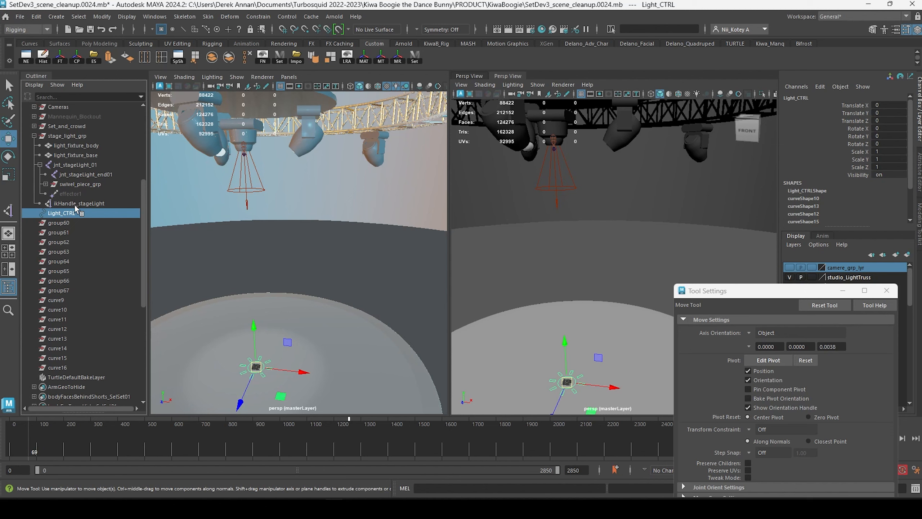
left_click(74, 203, "ctrl")
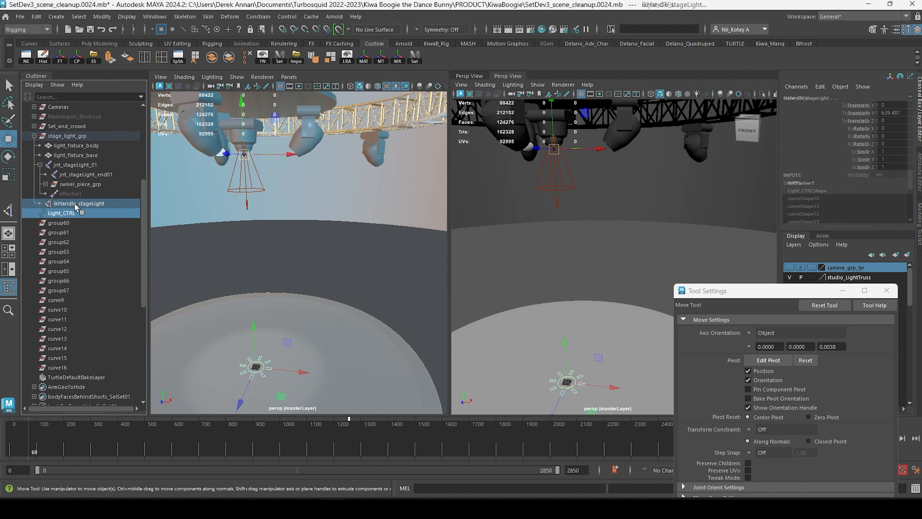
left_click(101, 17)
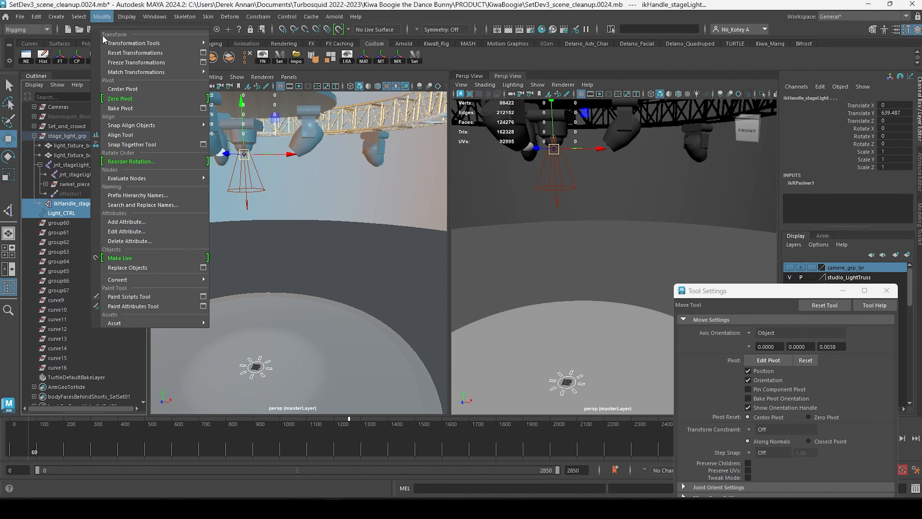
mouse_move(169, 75)
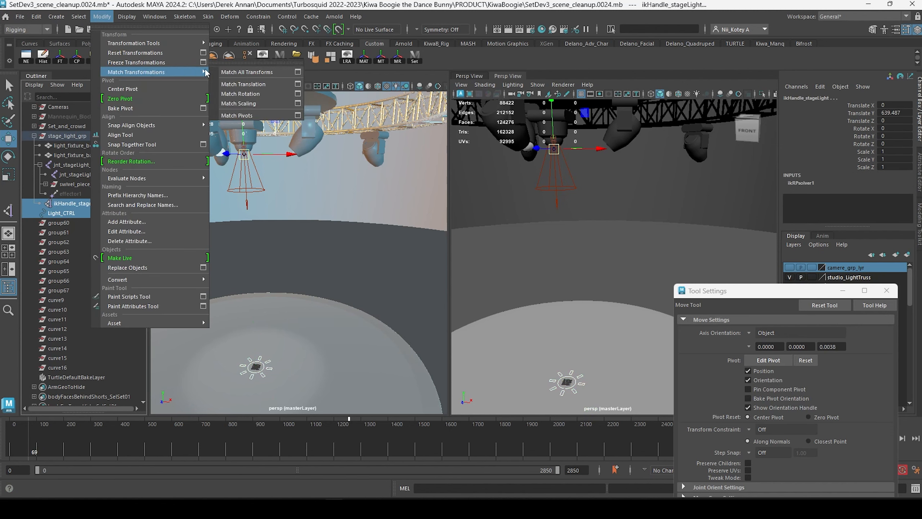
left_click(250, 84)
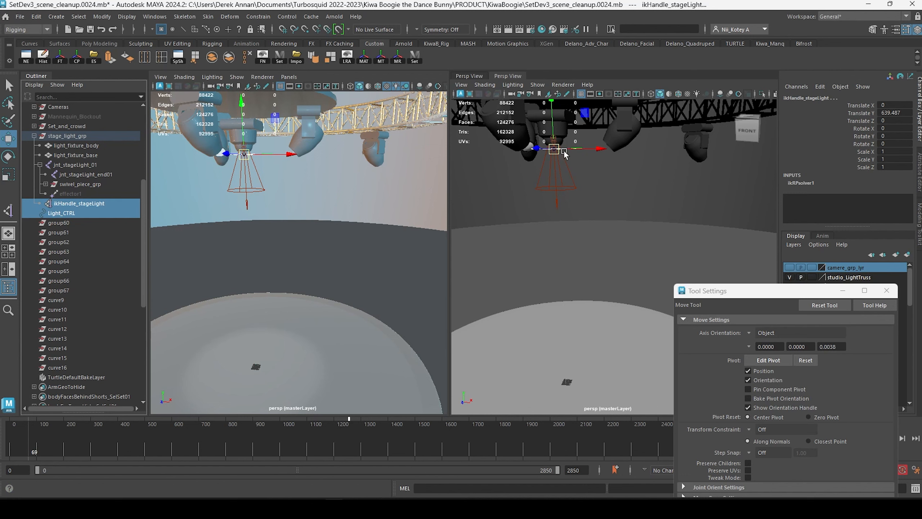
Move Light_CTRL straight down to the stage floor, to a Translate Y of about 4.914.
left_click(55, 224)
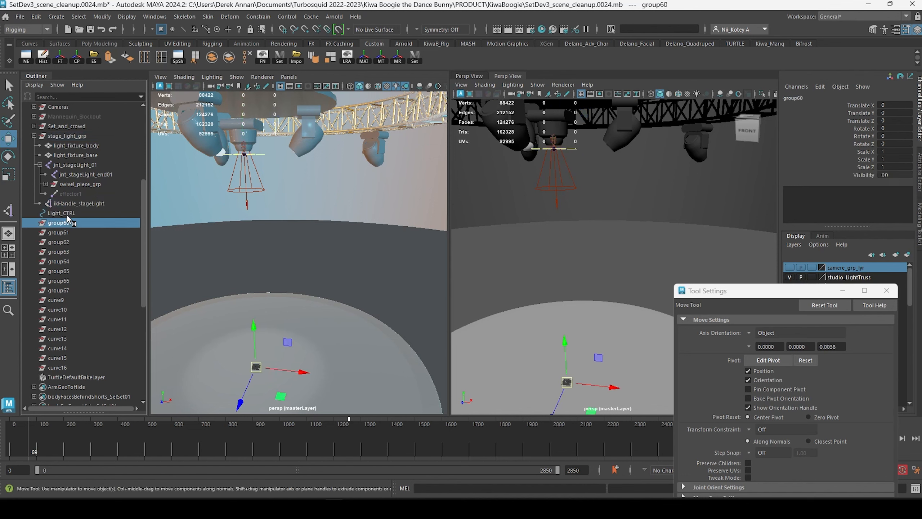
left_click(66, 215)
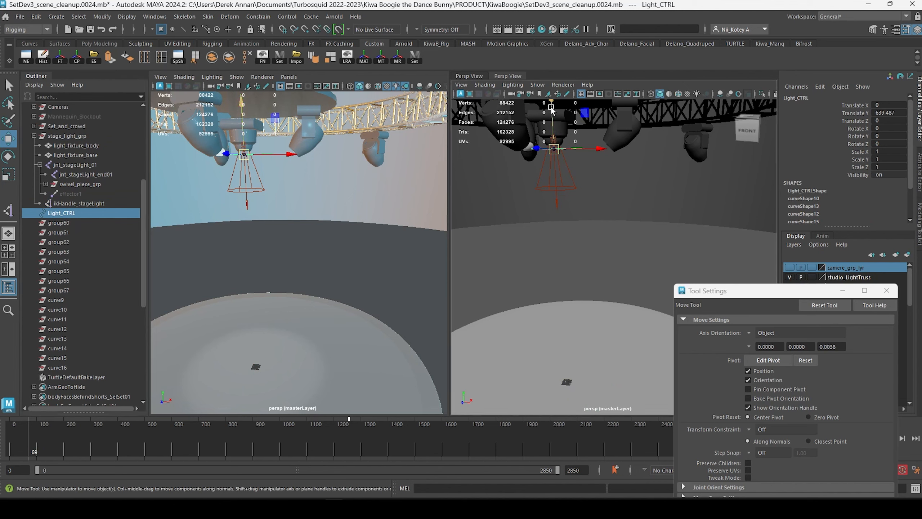
left_click_drag(551, 108, 565, 354)
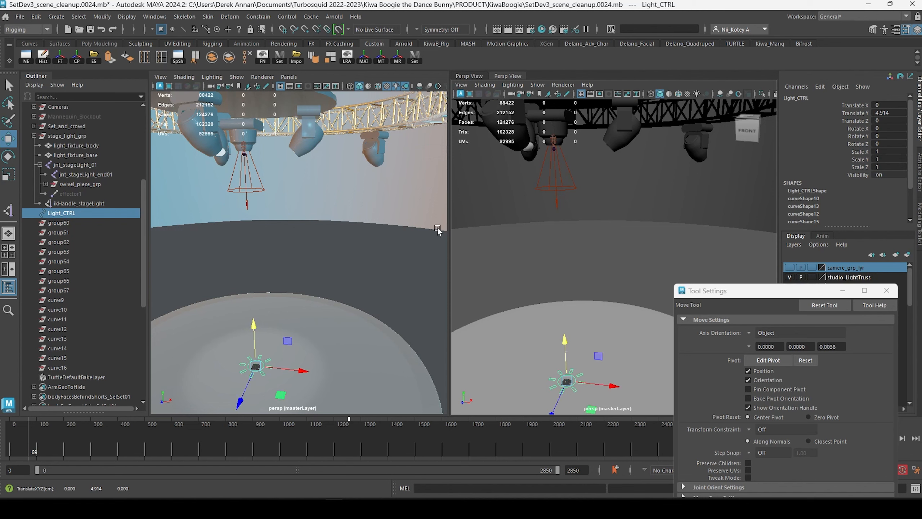
Freeze Light_CTRL's transformations and save the scene as the next incremental version, 0025.
left_click(61, 225)
left_click(61, 214)
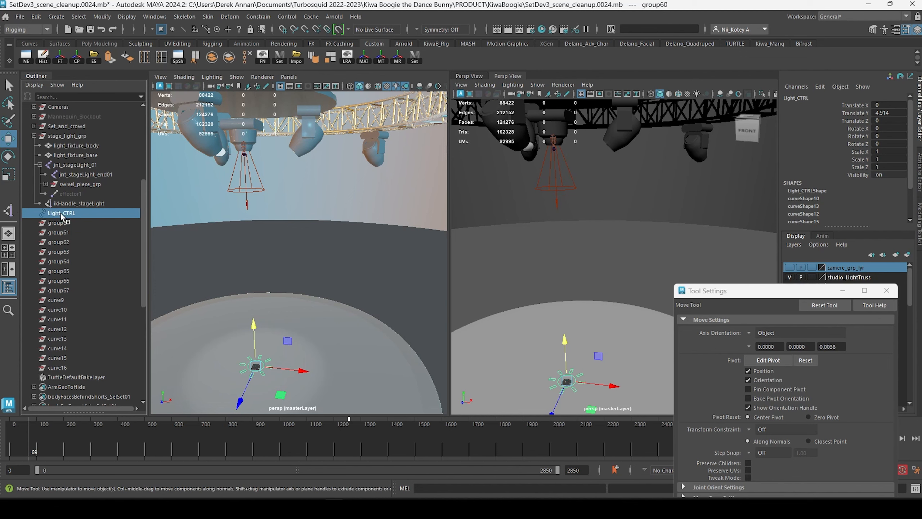
left_click(60, 56)
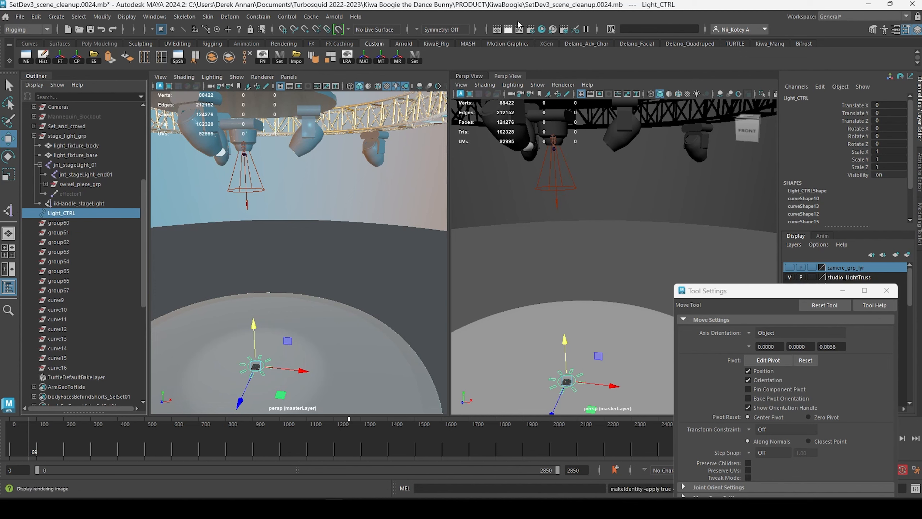
key("ctrl+alt+s")
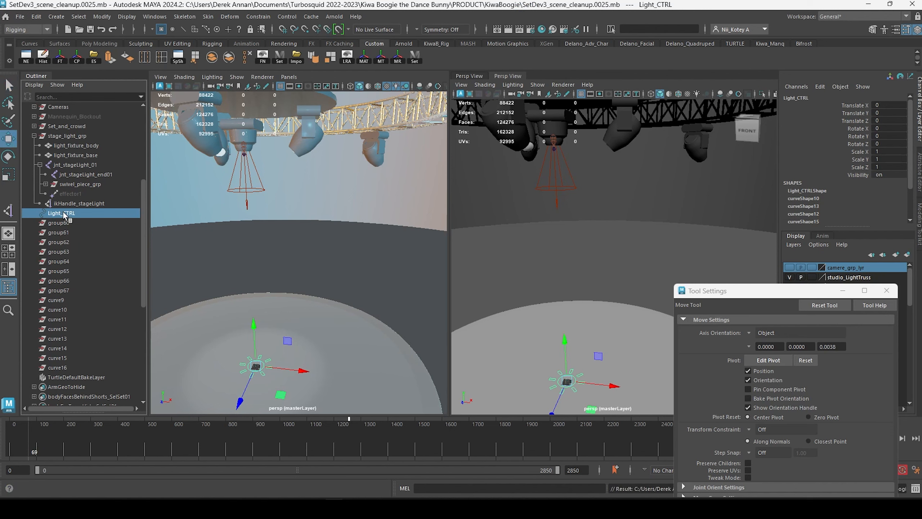
Point-constrain ikHandle_stageLight to Light_CTRL on all axes with Maintain offset off and a weight of 1.
left_click(98, 202, "ctrl")
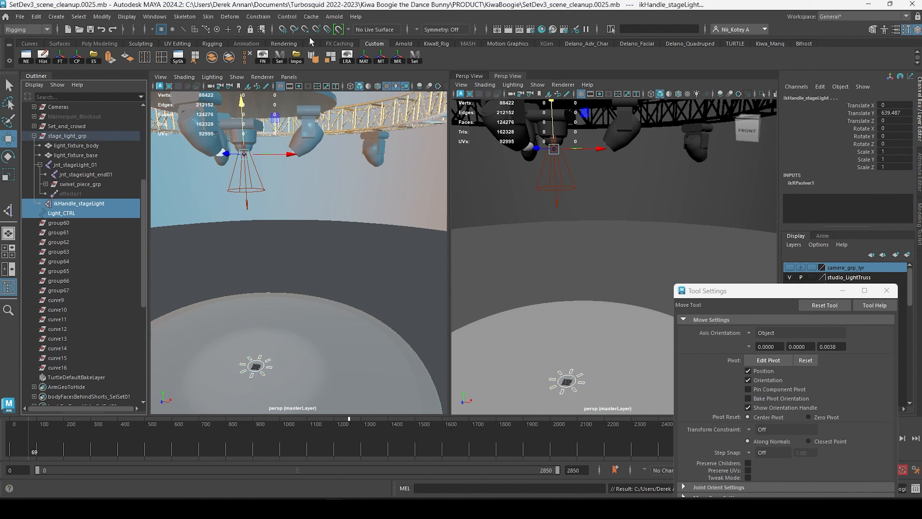
left_click(259, 17)
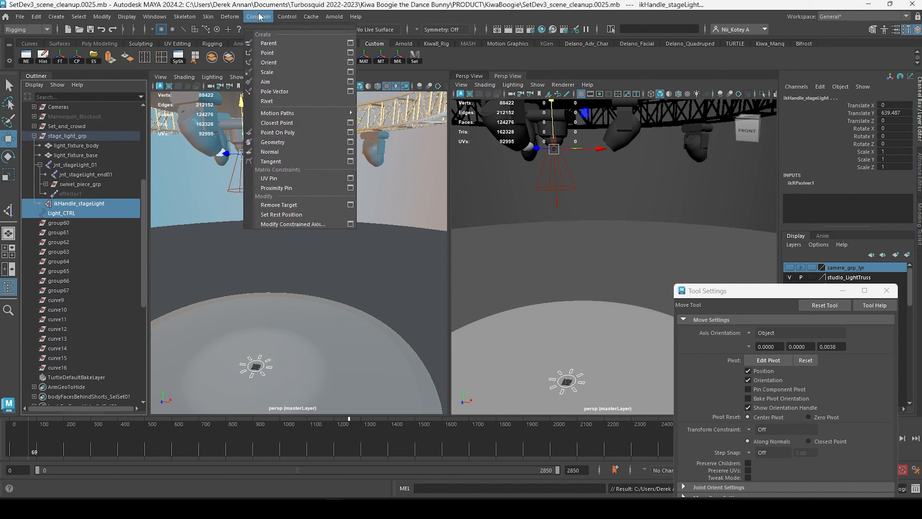
left_click(351, 53)
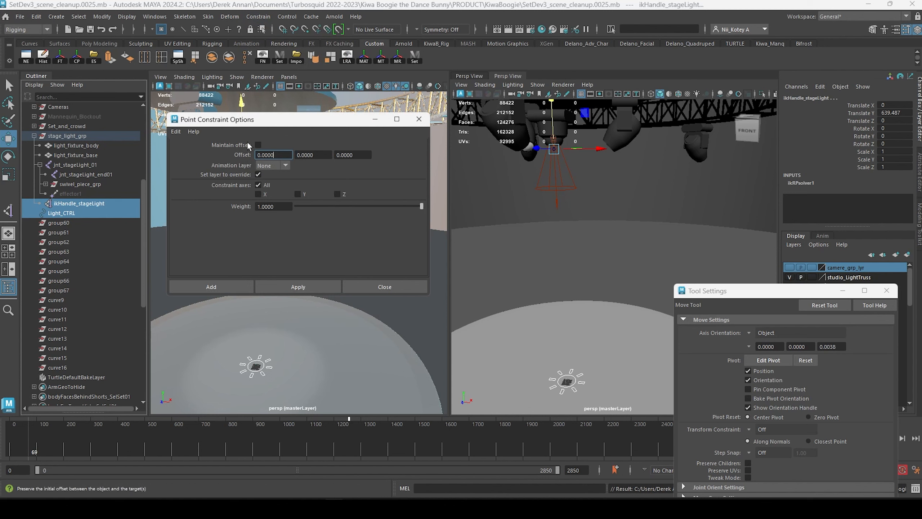
left_click(301, 287)
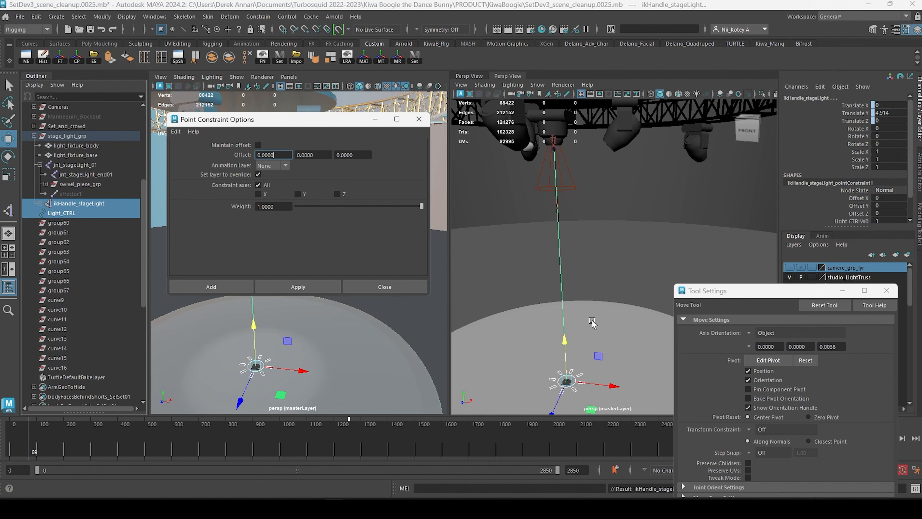
left_click_drag(286, 119, 743, 84)
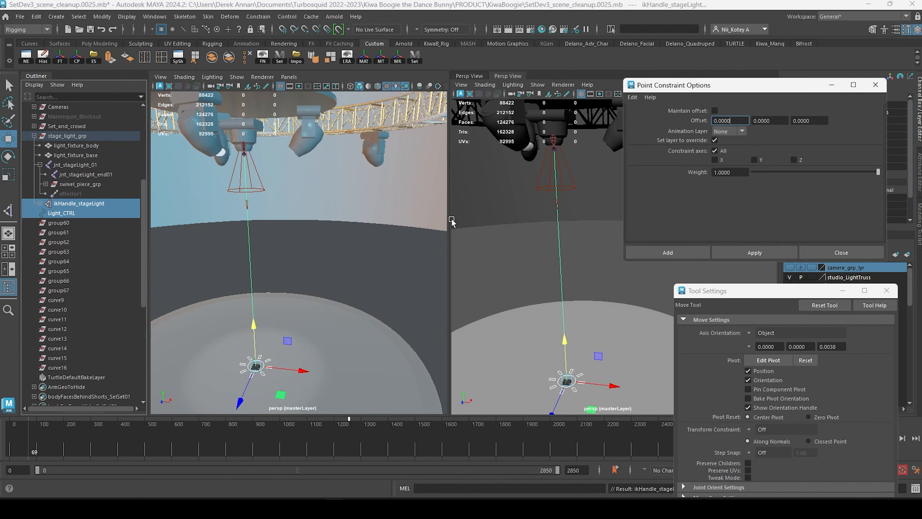
Test the constraint by moving Light_CTRL about 253 units along Z, and undo the move.
left_click(58, 215)
scroll(480, 262, "down", 5)
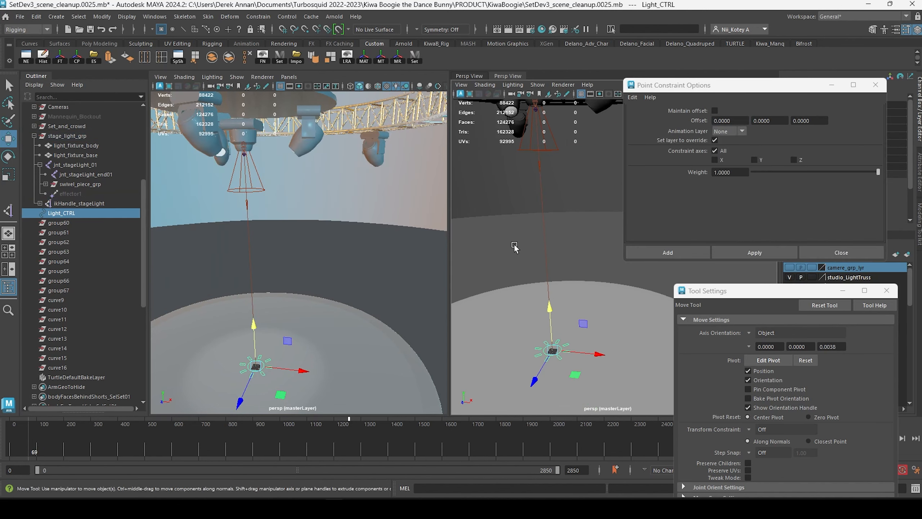
left_click_drag(619, 320, 659, 333)
left_click_drag(645, 301, 638, 283)
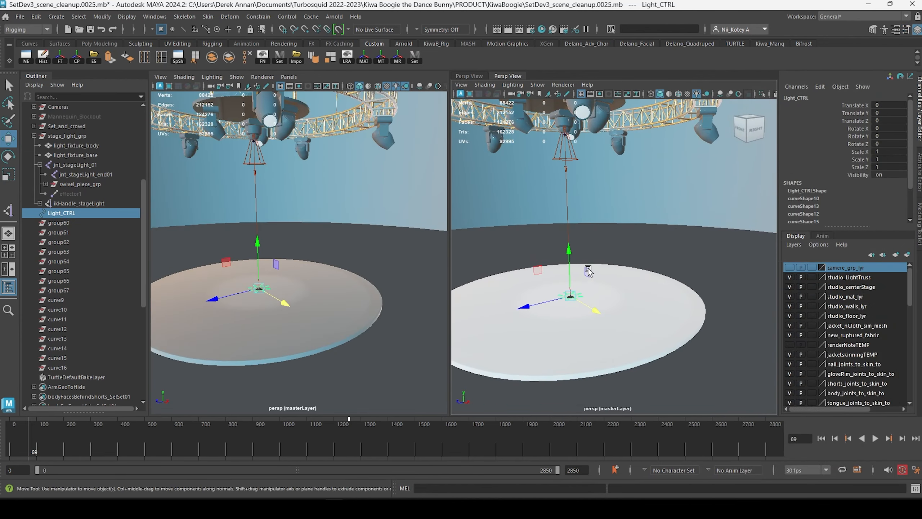
middle_click_drag(561, 273, 595, 277, "alt")
left_click_drag(595, 277, 591, 272, "alt")
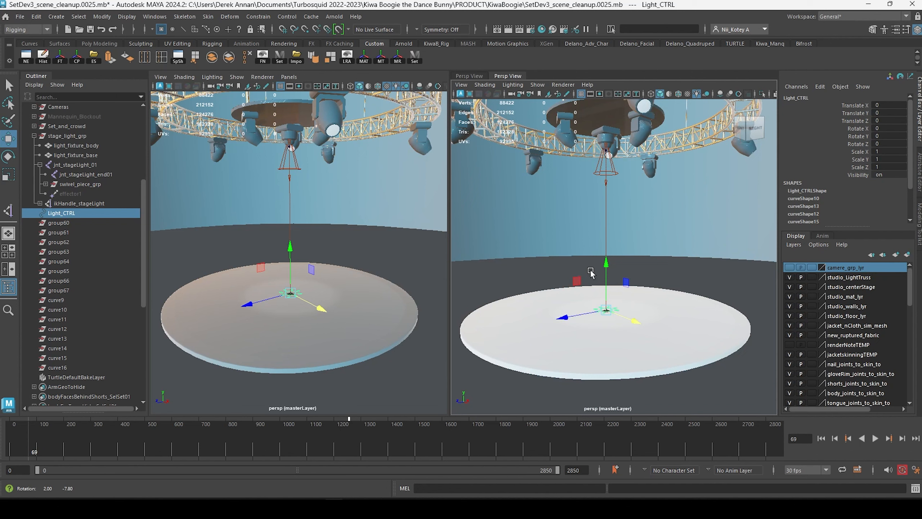
left_click_drag(567, 317, 489, 298)
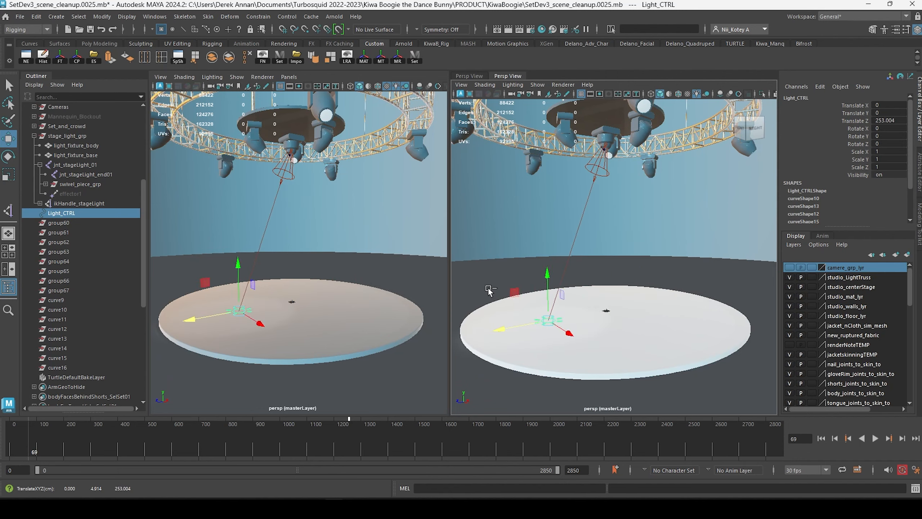
key("ctrl+z")
Switch the second viewport to the persp1 camera and bring the first view close to the stage light fixture.
left_click_drag(589, 291, 594, 251, "alt")
key("space")
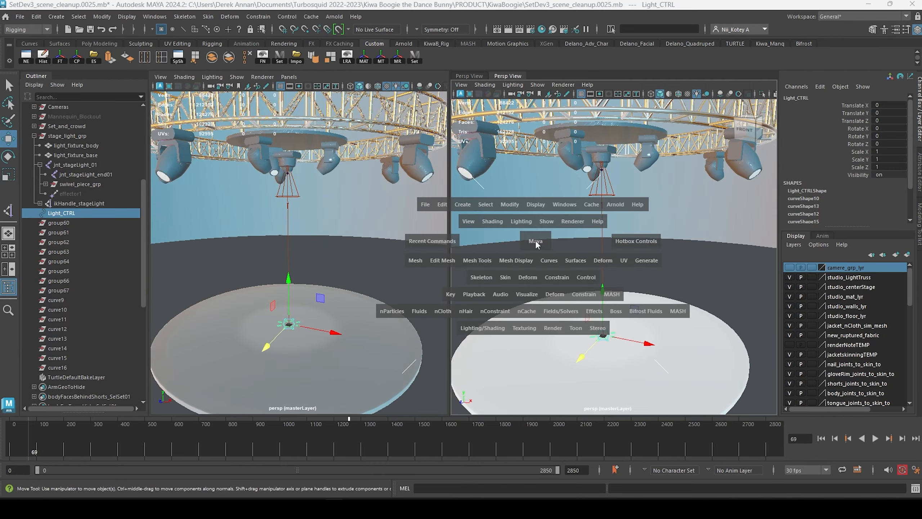
left_click_drag(537, 242, 536, 217)
scroll(571, 255, "down", 6)
middle_click_drag(570, 256, 595, 310, "alt")
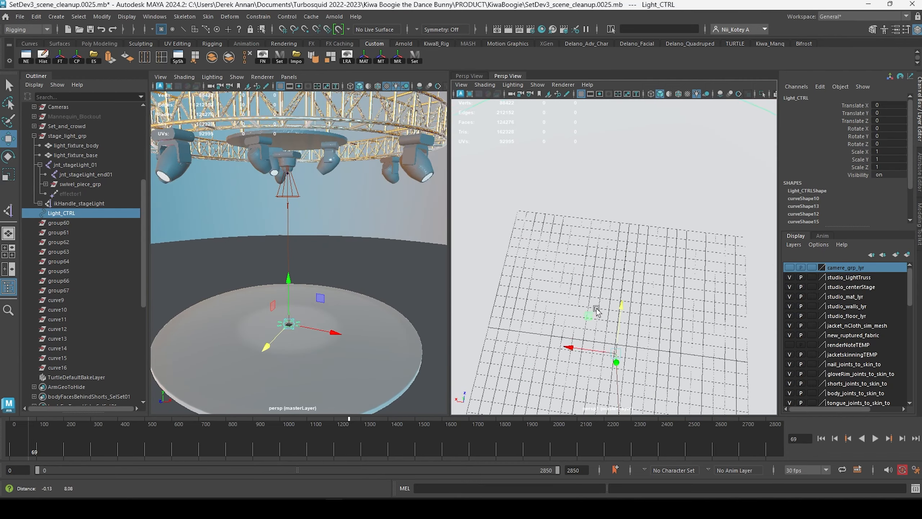
left_click_drag(595, 309, 575, 269, "alt")
right_click_drag(339, 193, 371, 307, "alt")
scroll(371, 307, "up", 3)
left_click_drag(323, 293, 323, 268, "alt")
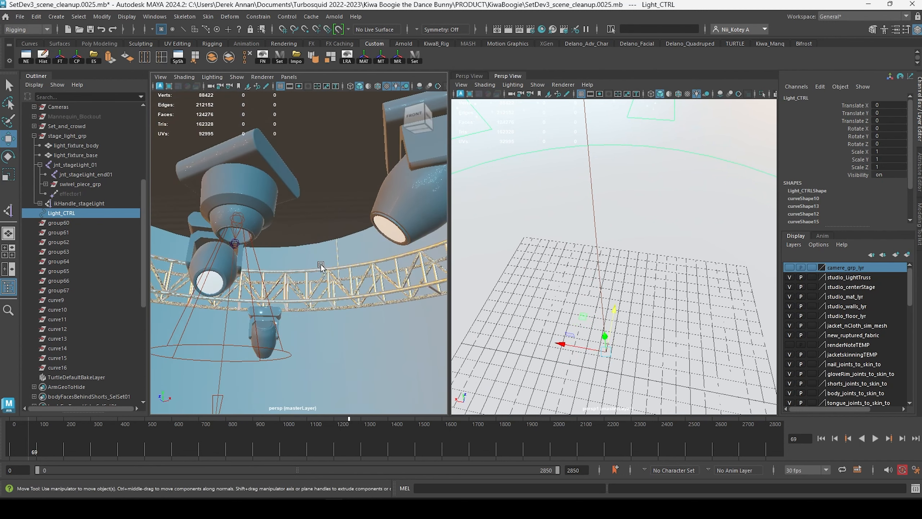
Frame Light_CTRL in the persp1 view, test the light's swivel by moving the control along X, and undo the move.
scroll(323, 272, "down", 1)
left_click_drag(597, 343, 597, 311, "alt")
scroll(583, 290, "down", 6)
scroll(579, 286, "down", 4)
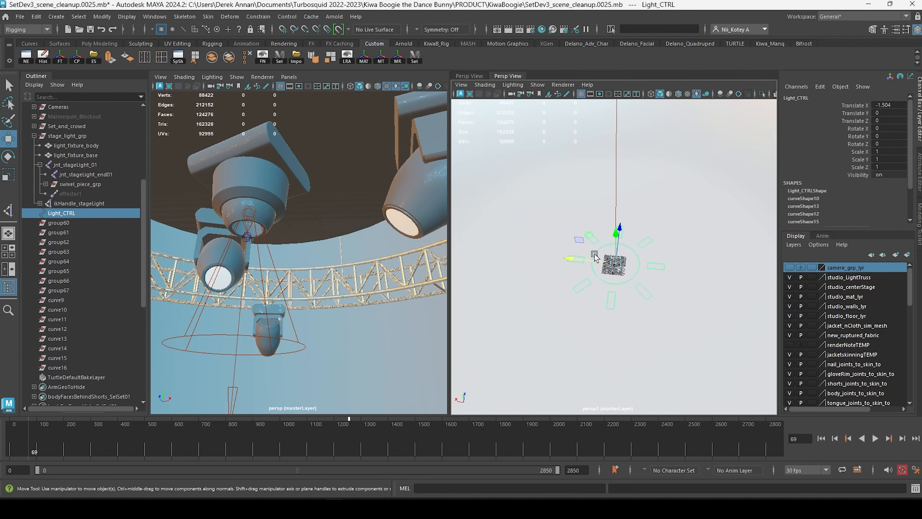
left_click_drag(581, 259, 232, 226)
key("ctrl+z")
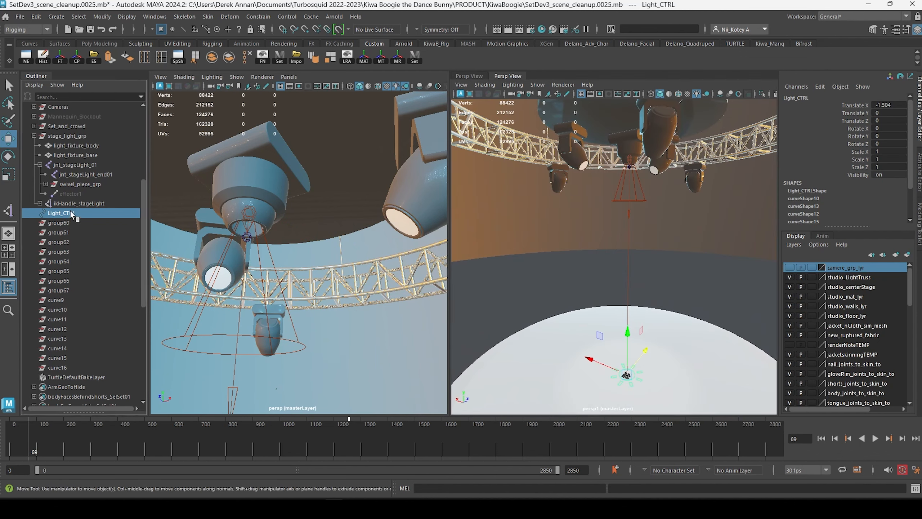
Parent Light_CTRL under stage_light_grp and test the control with a move along X, undoing that move.
left_click(62, 137, "ctrl")
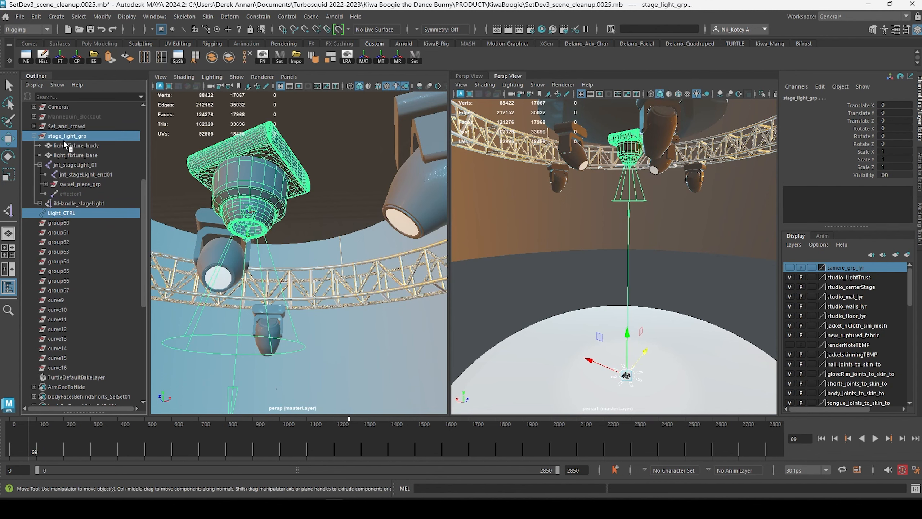
key("p")
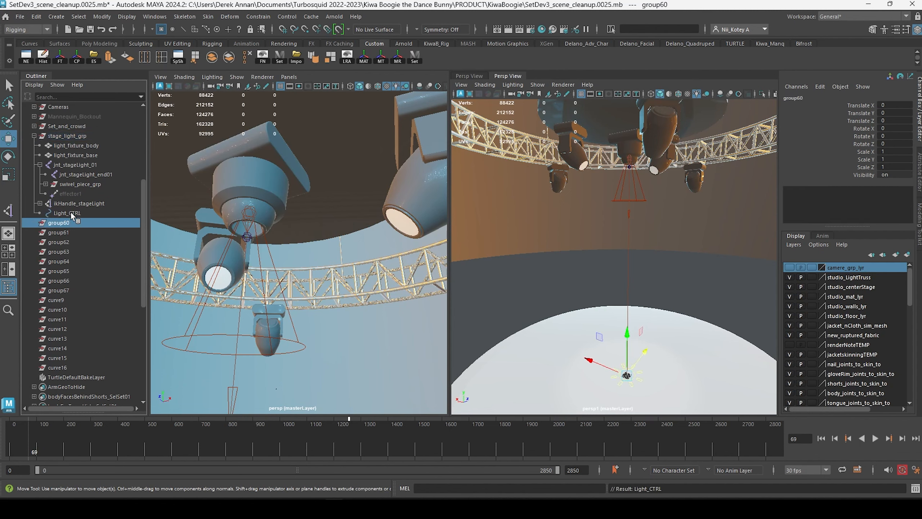
left_click_drag(589, 359, 743, 397)
key("ctrl+z")
key("ctrl+z")
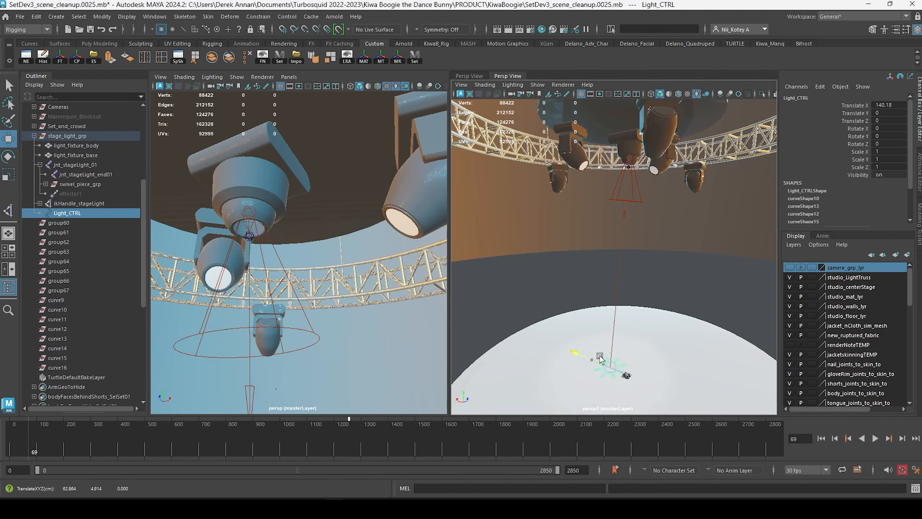
left_click(51, 137)
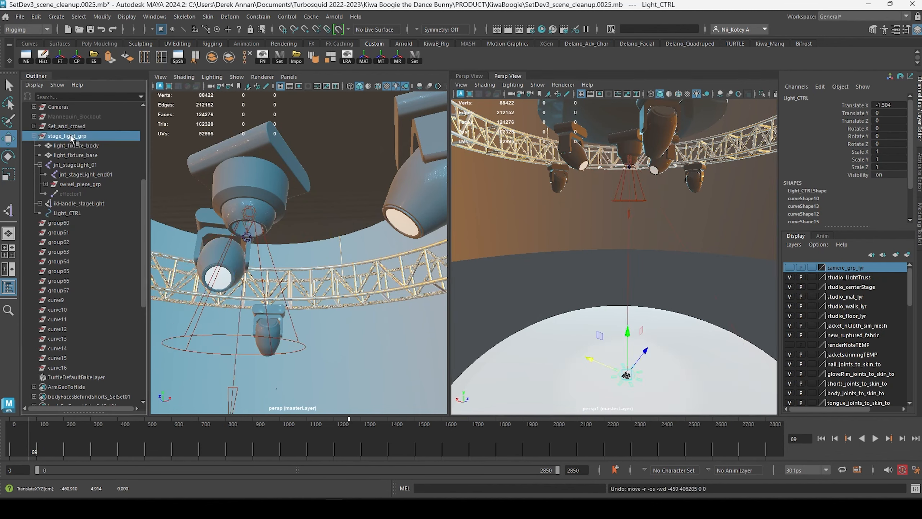
left_click(33, 136)
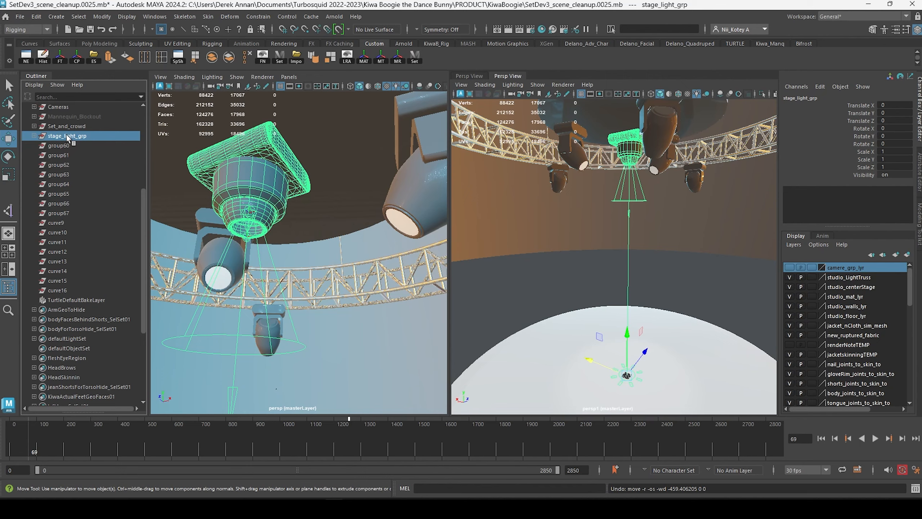
left_click(33, 136)
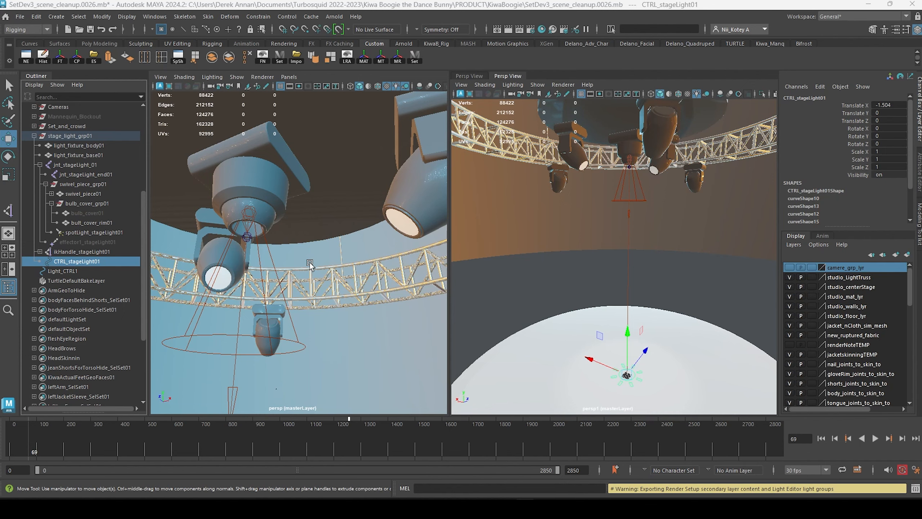
Review the numbered names in the stage_light_grp01 hierarchy, checking the group, light_fixture_body01 and light_fixture_base01.
left_click_drag(310, 267, 294, 252, "alt")
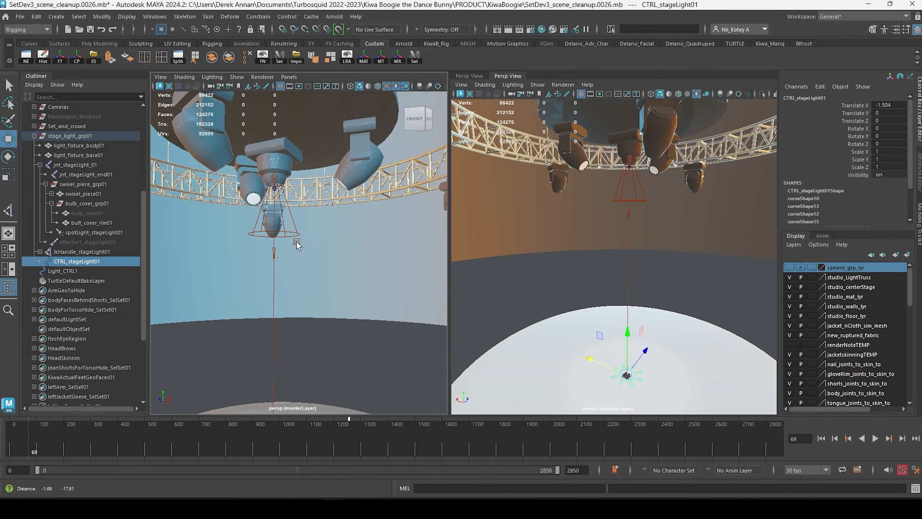
left_click(75, 144)
left_click(74, 135)
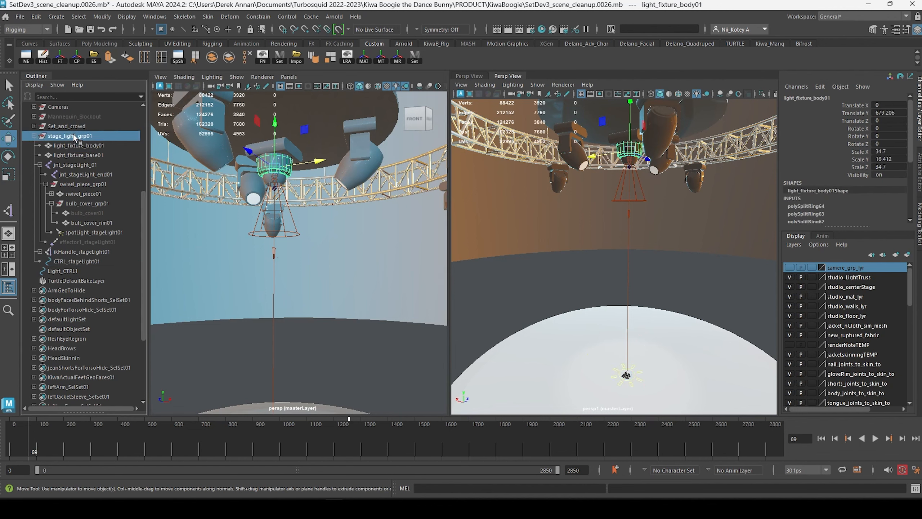
left_click(77, 146)
left_click(83, 155)
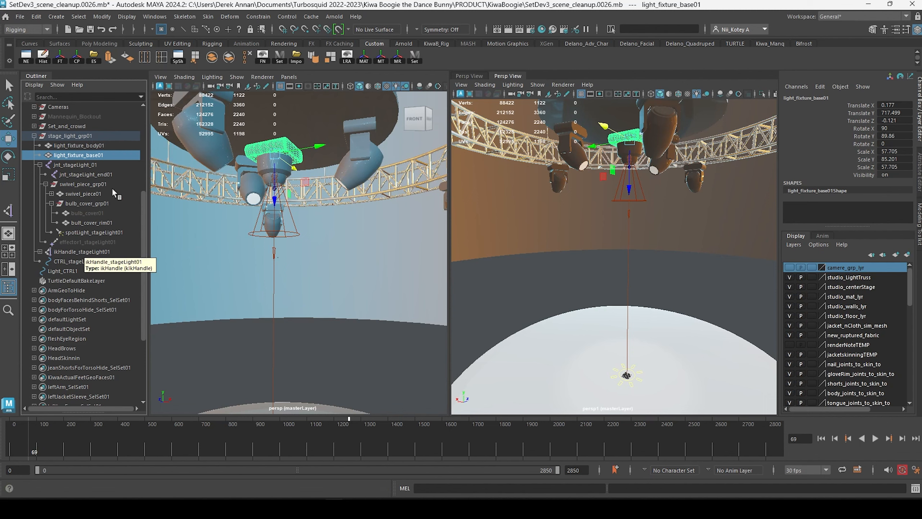
Review the numbered names in the rest of the stage_light_grp01 hierarchy, from the bulb cover parts to the spotlight, effector, IK handle and control.
left_click(91, 214)
left_click(89, 223)
left_click(87, 230)
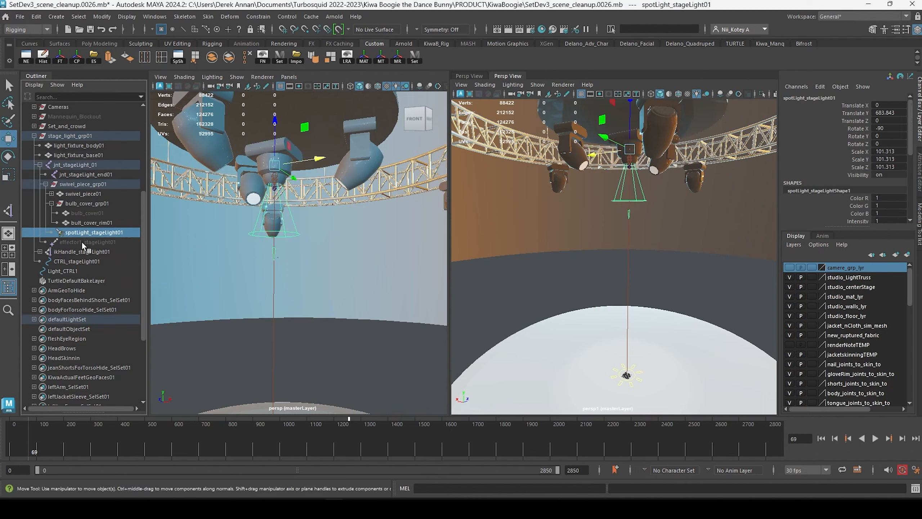
left_click(87, 242)
left_click(87, 204)
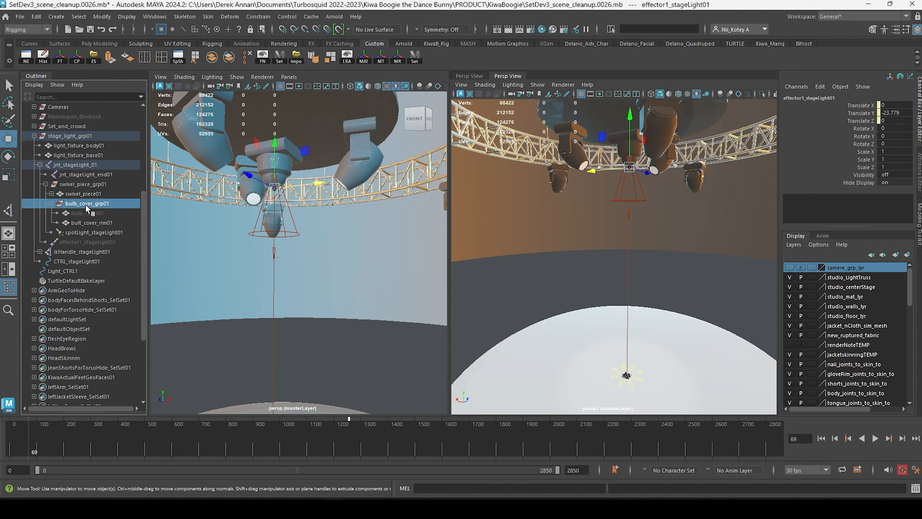
left_click(73, 254)
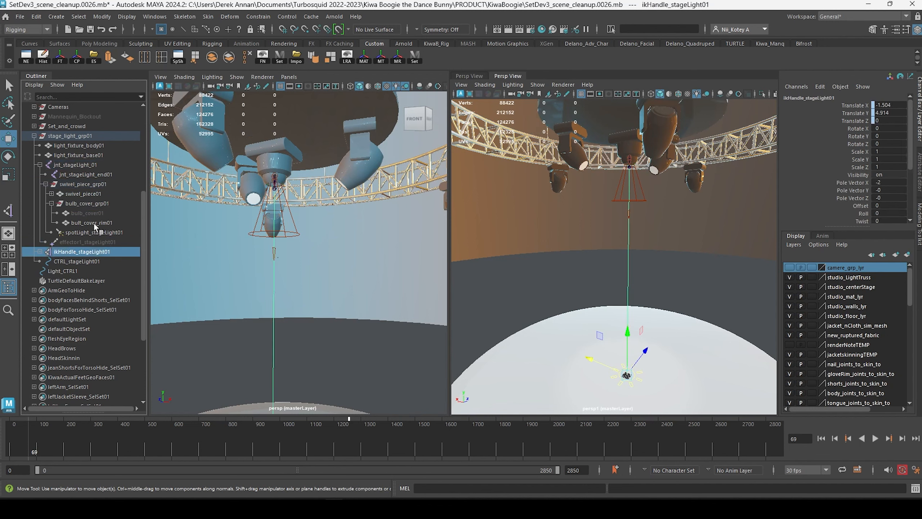
left_click(75, 242)
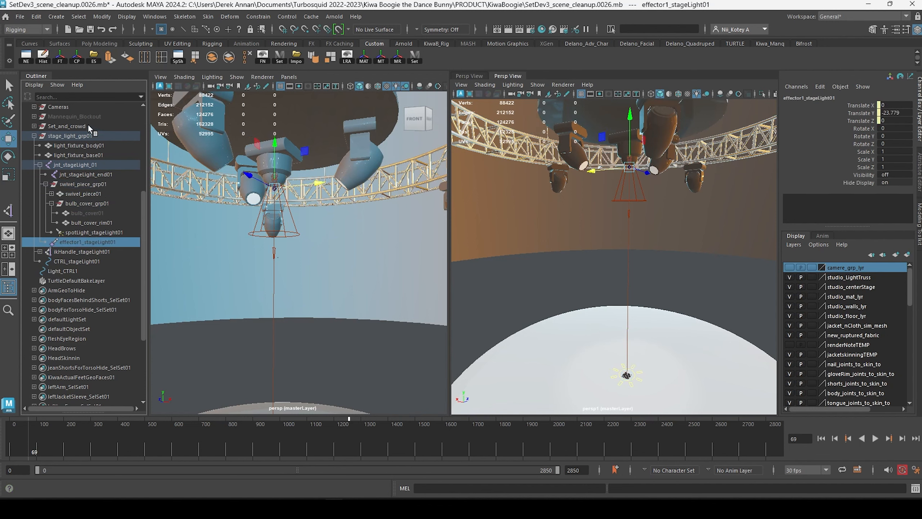
left_click(59, 272)
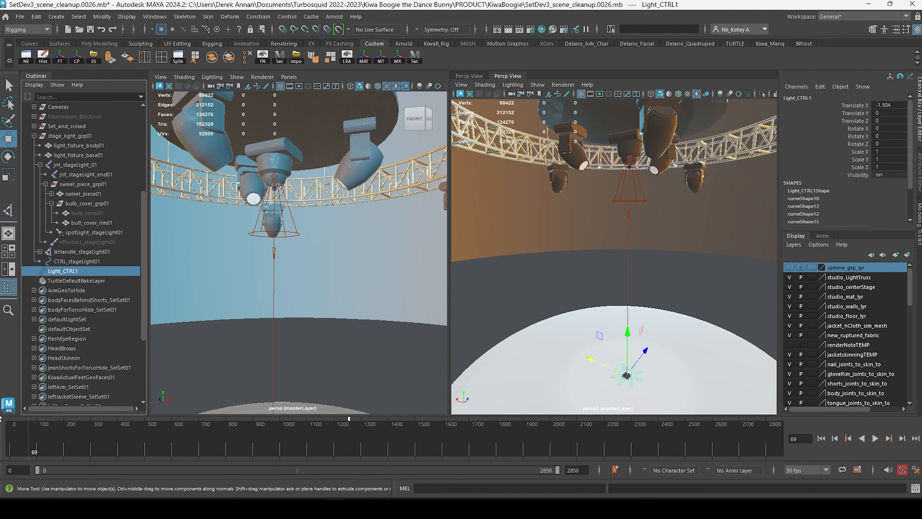
left_click(69, 260)
left_click(76, 251)
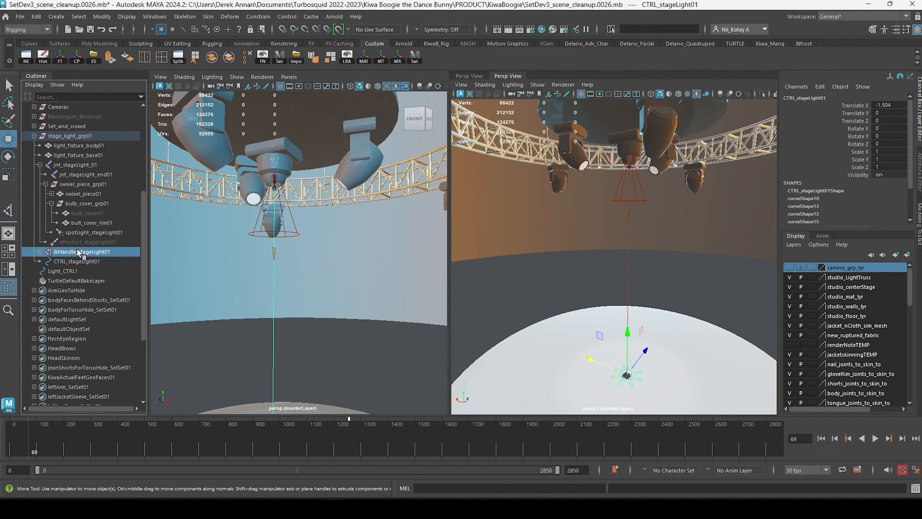
Collapse and frame stage_light_grp01, and save the scene incrementally as SetDev3_scene_cleanup.0027.mb.
left_click(77, 135)
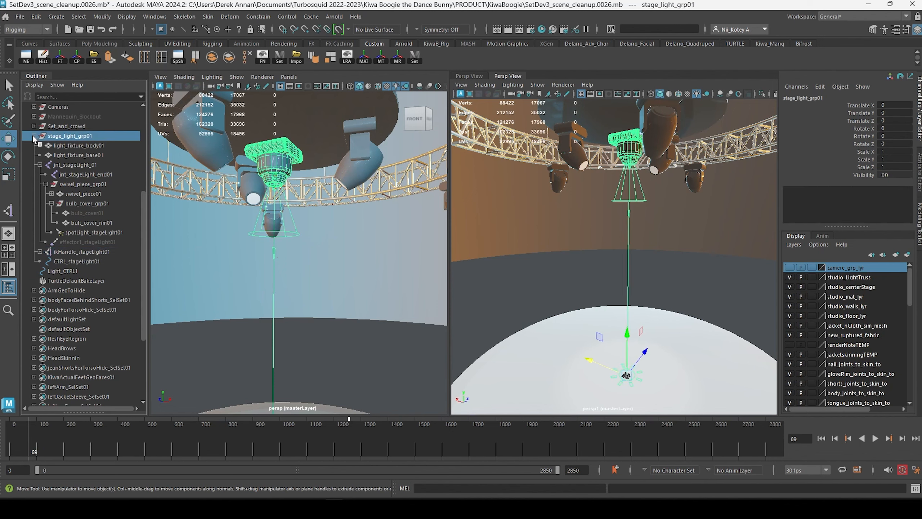
left_click(34, 136)
key("f")
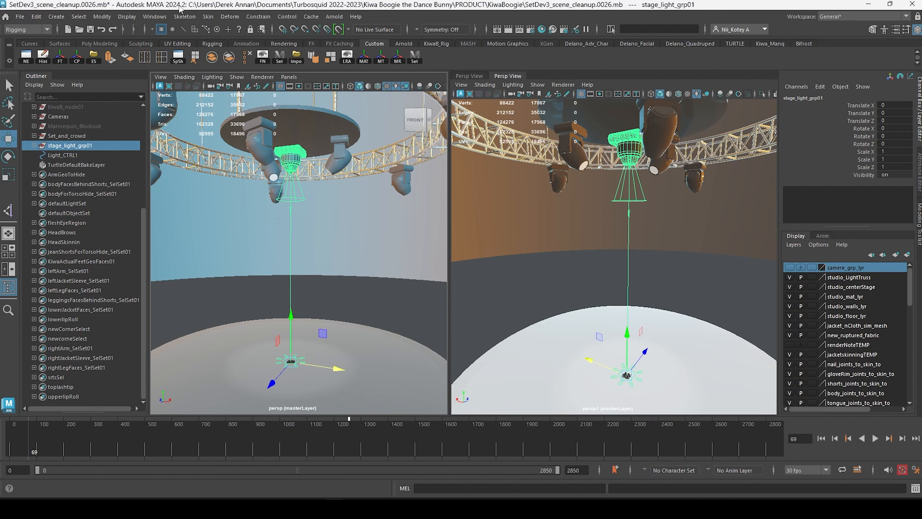
key("ctrl+alt+s")
Reset the Duplicate Special options for stage_light_grp01 and enable duplicating the input graph.
left_click(36, 16)
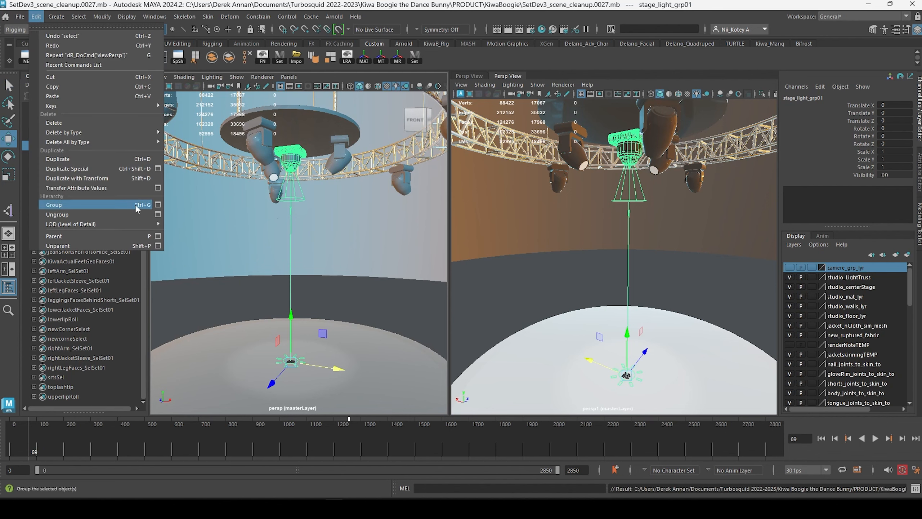
left_click(159, 168)
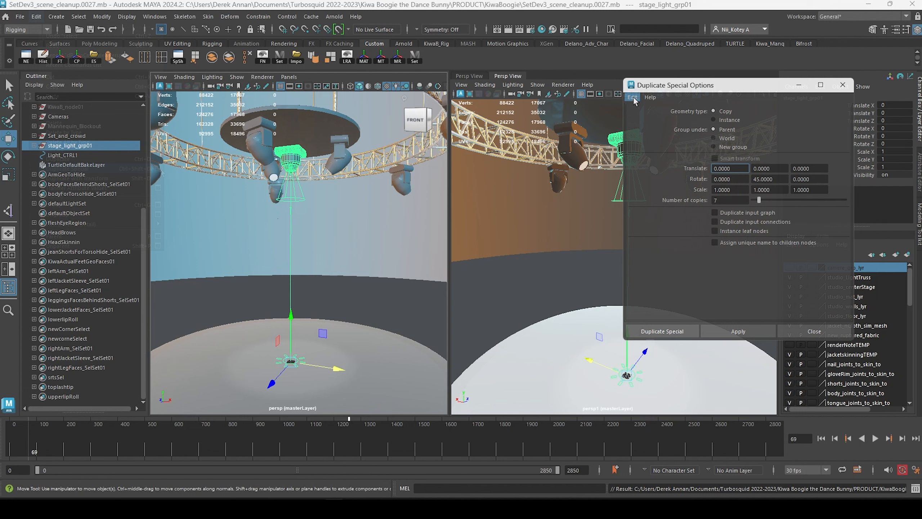
left_click(633, 97)
left_click(646, 122)
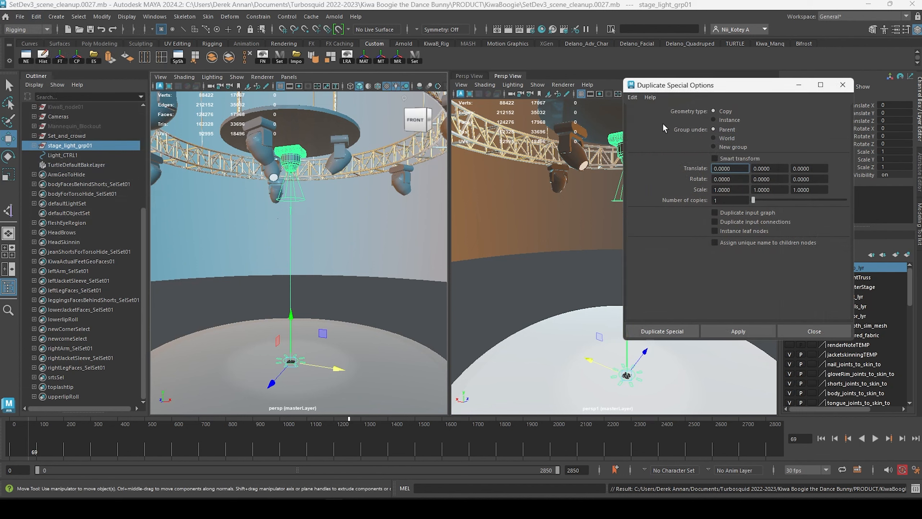
left_click(715, 213)
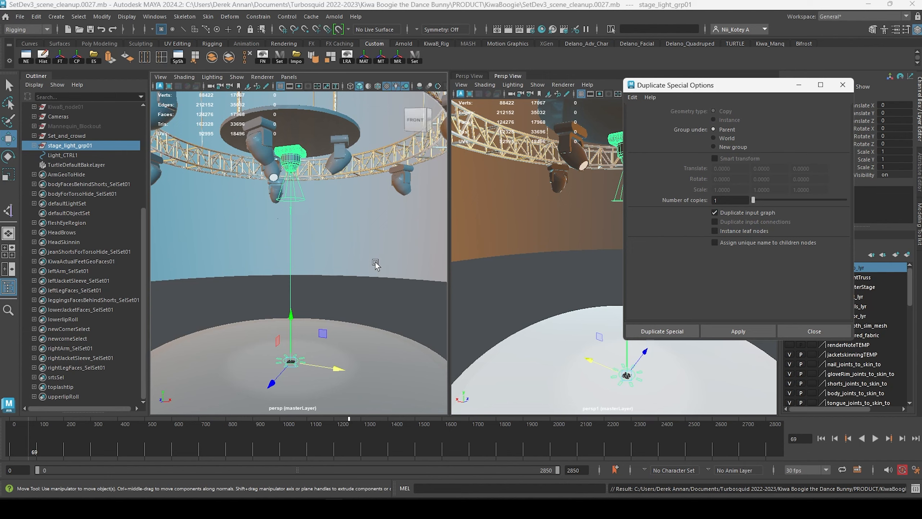
Save incrementally as SetDev3_scene_cleanup.0028.mb and duplicate stage_light_grp01 once with its input graph, keeping the copy selected.
left_click_drag(376, 264, 354, 228, "alt")
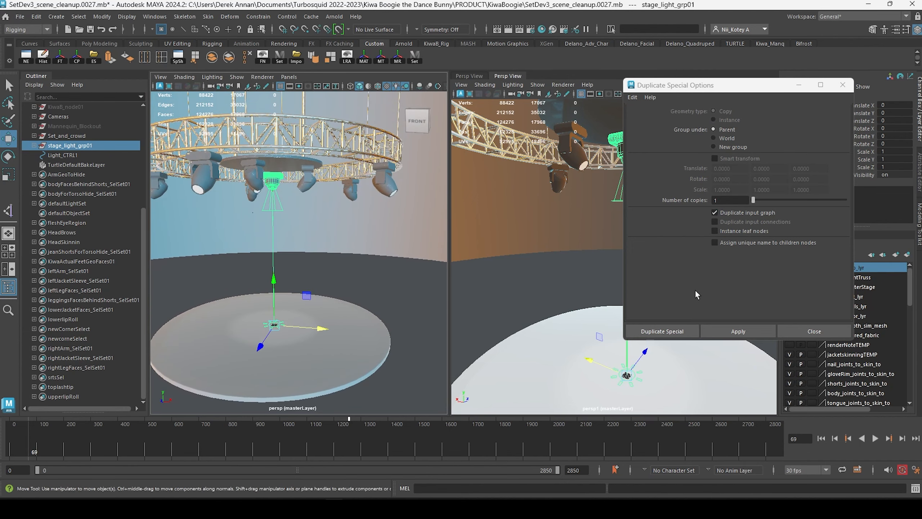
key("ctrl+alt+s")
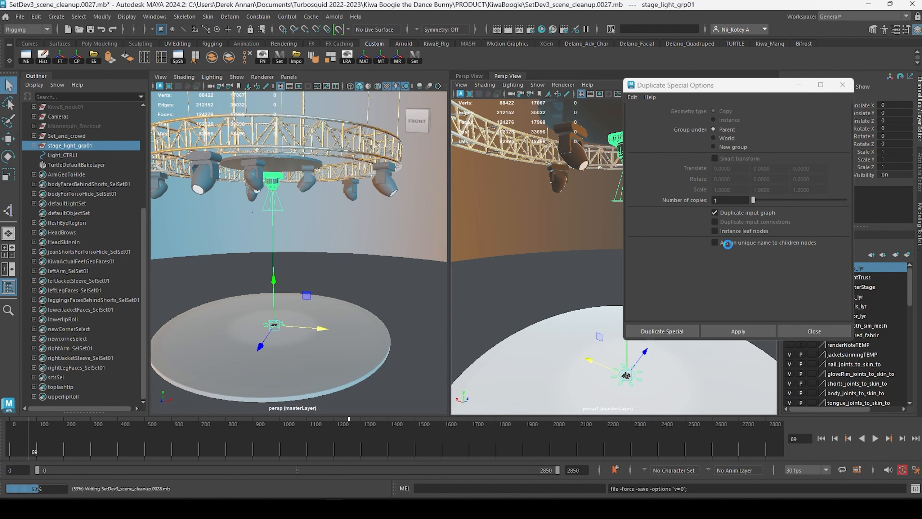
left_click(739, 331)
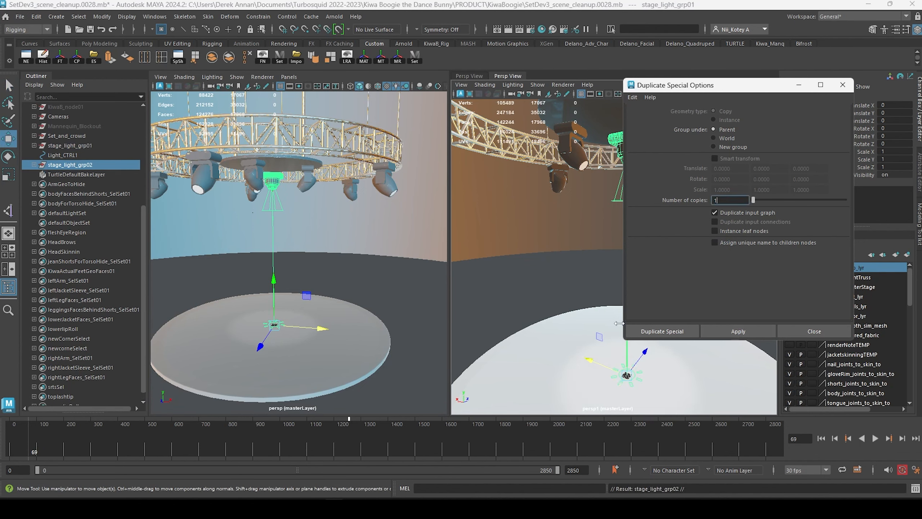
left_click(67, 174)
left_click(70, 165)
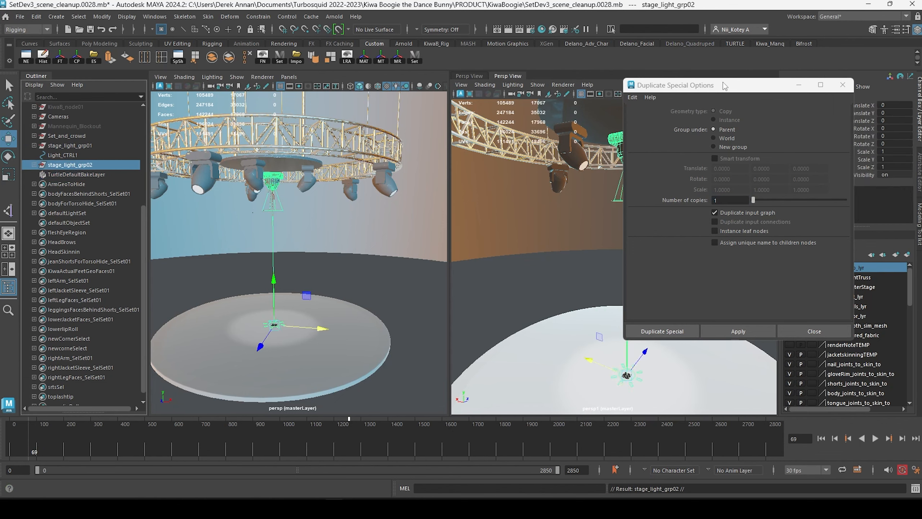
left_click_drag(725, 86, 729, 228)
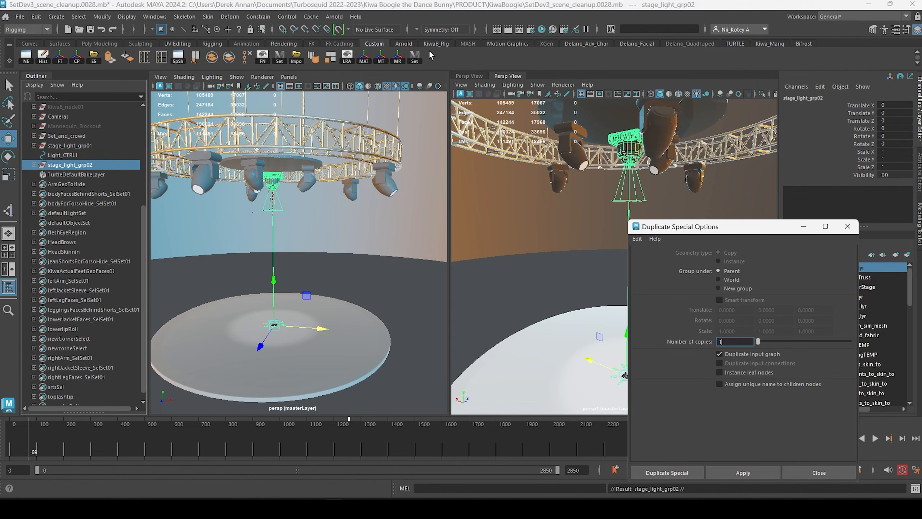
Offset stage_light_grp02 from the original light to about X 158, Y 29, Z -50, undoing the trial moves.
left_click_drag(297, 223, 303, 225, "alt")
left_click_drag(322, 327, 418, 332)
left_click_drag(370, 288, 278, 290, "alt")
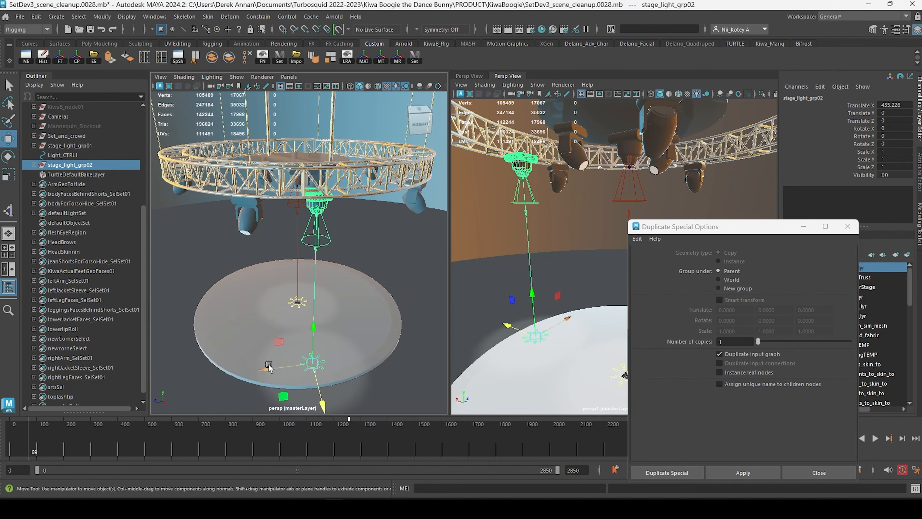
left_click_drag(267, 370, 424, 327)
key("ctrl+z")
key("ctrl+z")
key("ctrl+z")
key("ctrl+z")
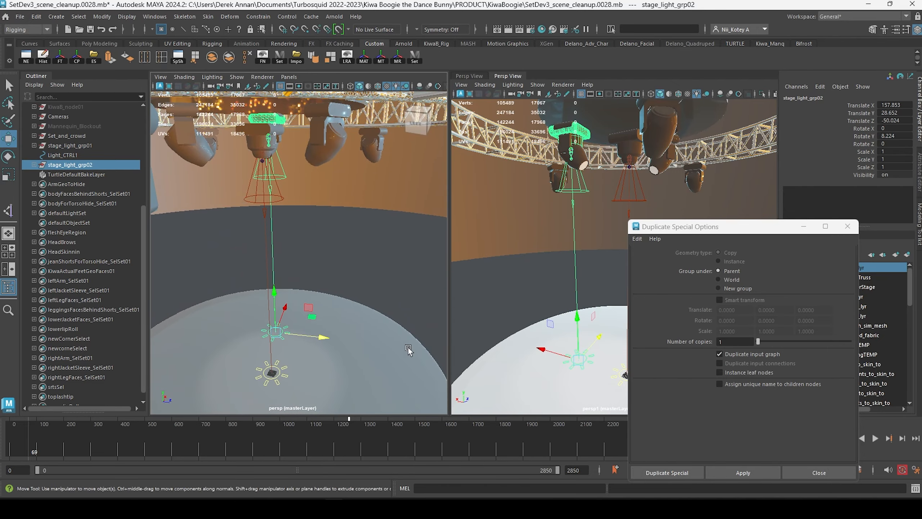
key("ctrl+z")
key("ctrl+z")
key("ctrl+z")
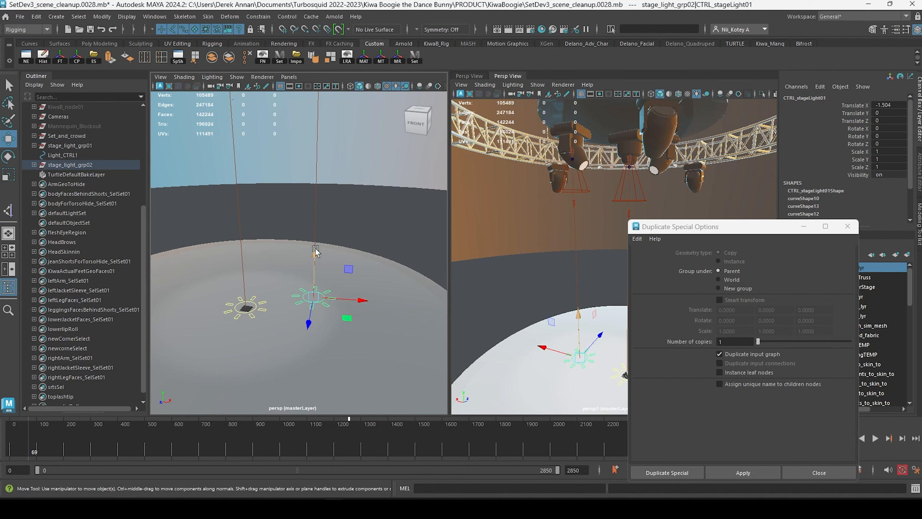
Lower the CTRL_stageLight01 control of stage_light_grp02 to about Translate Y -26.8 and clear the Duplicate Special options off the stage view.
left_click(313, 254)
left_click_drag(313, 254, 318, 265)
left_click_drag(339, 214, 347, 276, "alt")
left_click_drag(709, 229, 779, 267)
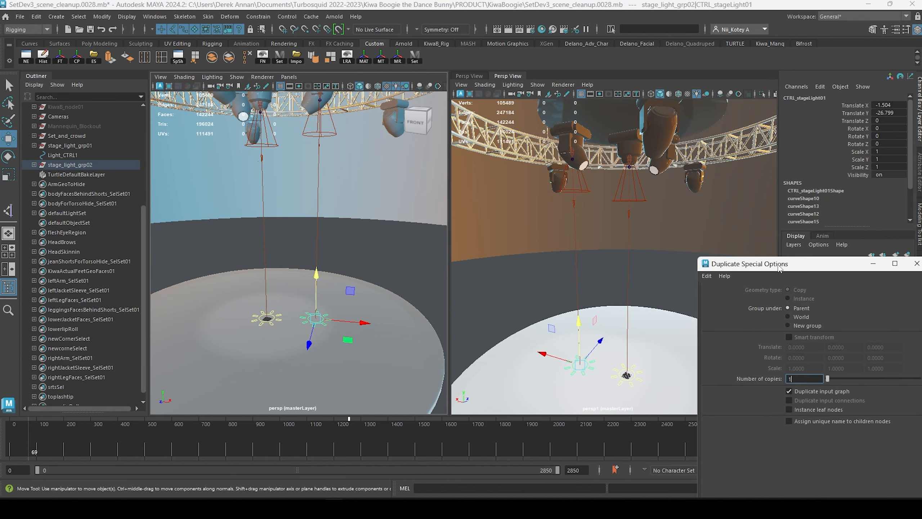
left_click_drag(347, 254, 349, 261, "alt")
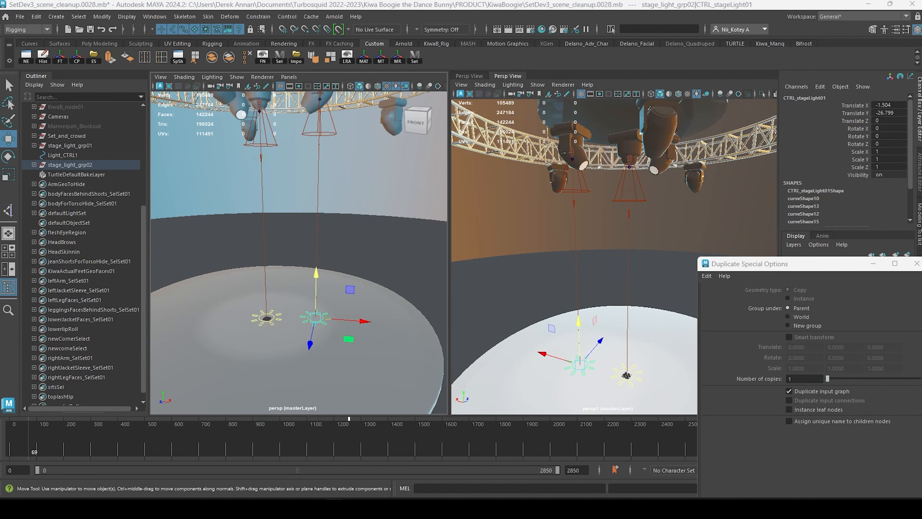
Bring up the Arnold RenderView beside the persp1 view, zoom out its image and render from perspShape1.
key("shift+g")
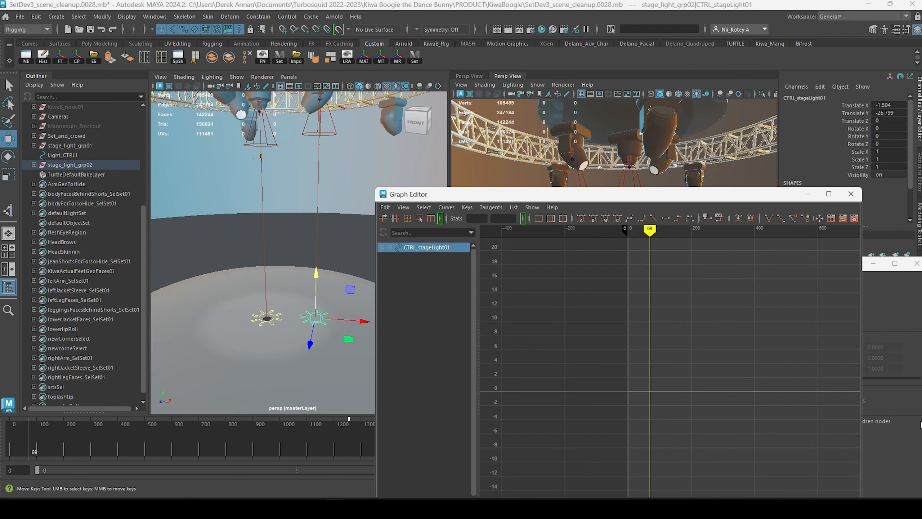
left_click(807, 194)
key("alt+Tab")
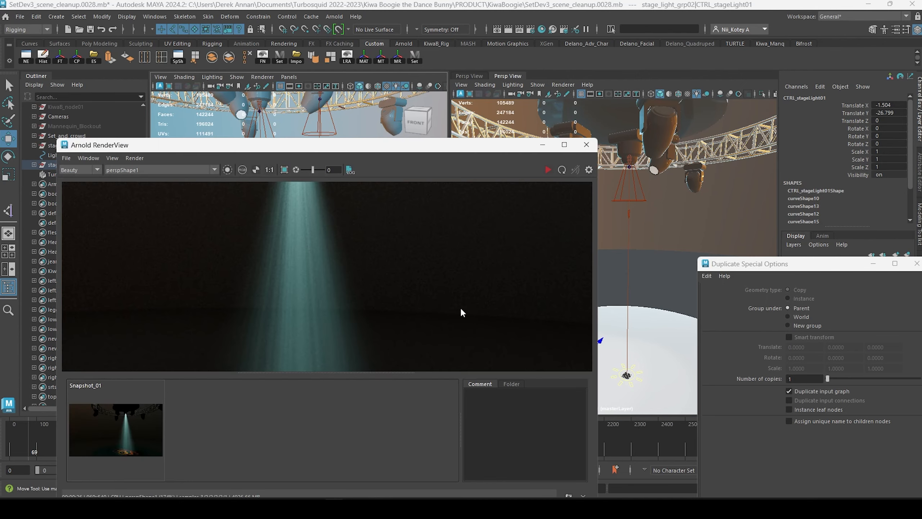
scroll(472, 249, "down", 2)
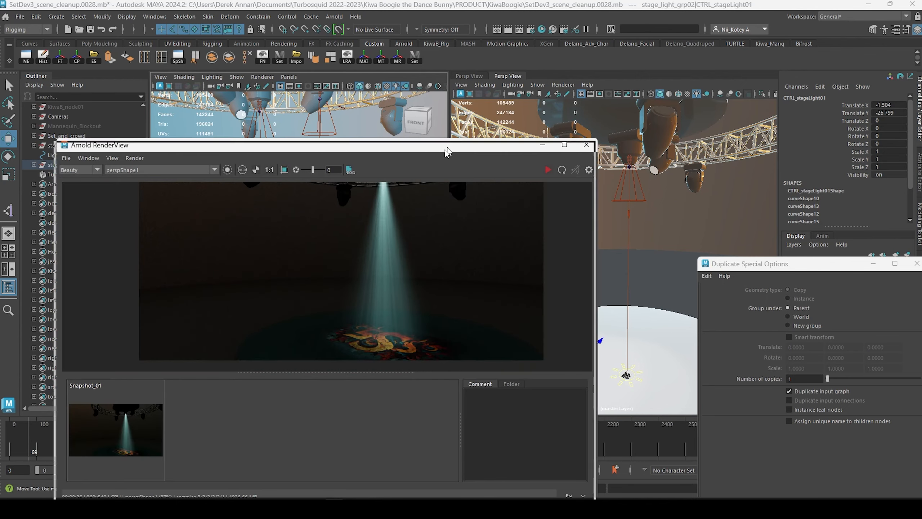
left_click_drag(449, 146, 304, 176)
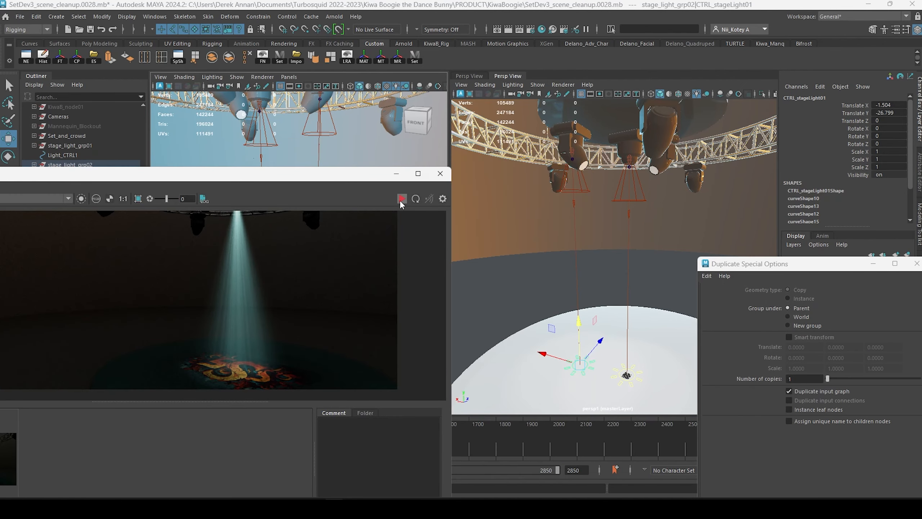
left_click(401, 200)
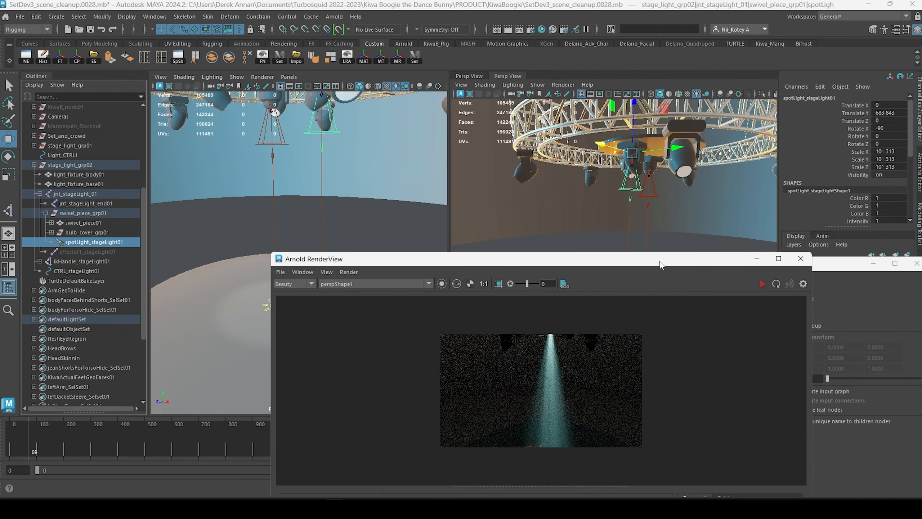
Rerun the Arnold render from perspShape1 with the render window moved clear of the first viewport.
left_click_drag(660, 265, 724, 239)
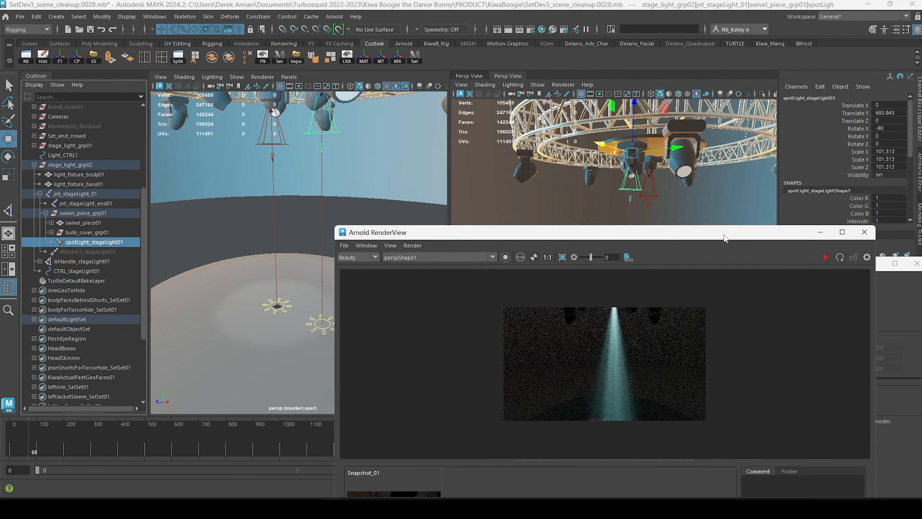
left_click(825, 257)
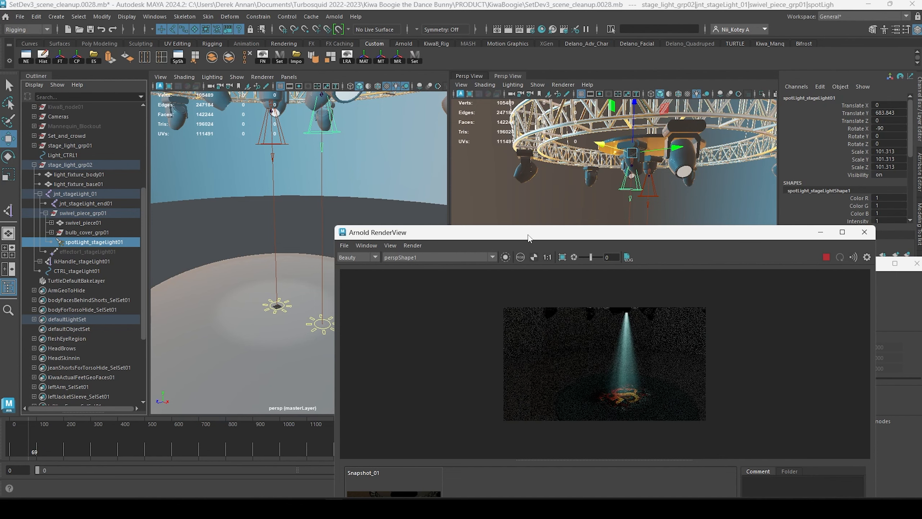
left_click_drag(486, 232, 636, 248)
Hide Null_2, the old light fixture overlapping the duplicated stage light under the truss.
left_click_drag(383, 188, 305, 222, "alt")
right_click_drag(305, 222, 339, 241, "alt")
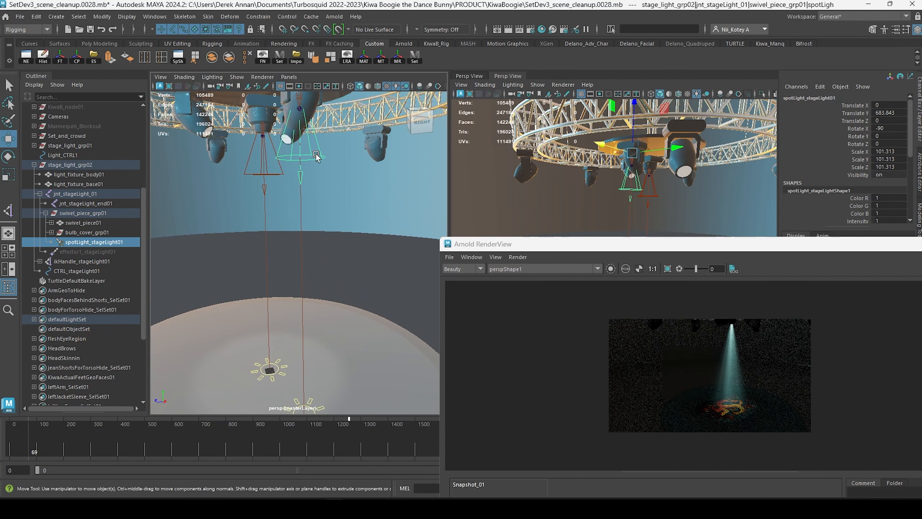
middle_click_drag(316, 157, 316, 202, "alt")
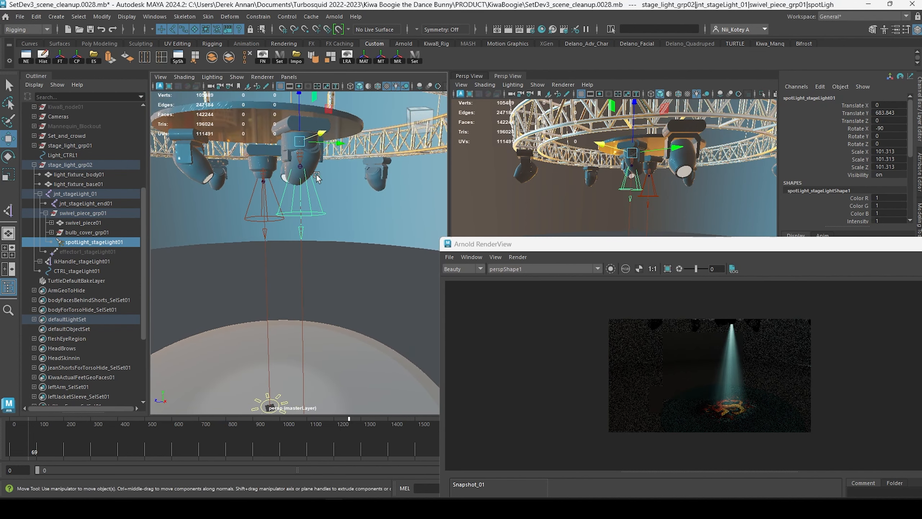
left_click(315, 175)
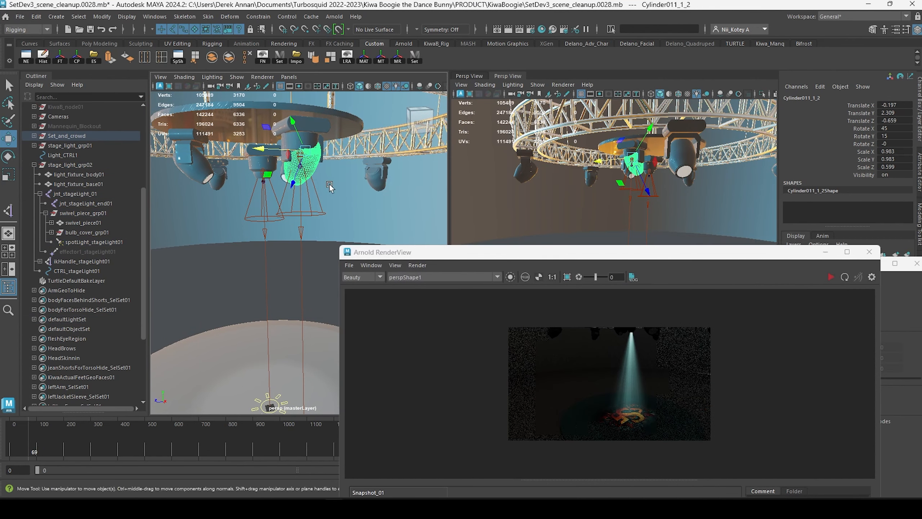
key("Up")
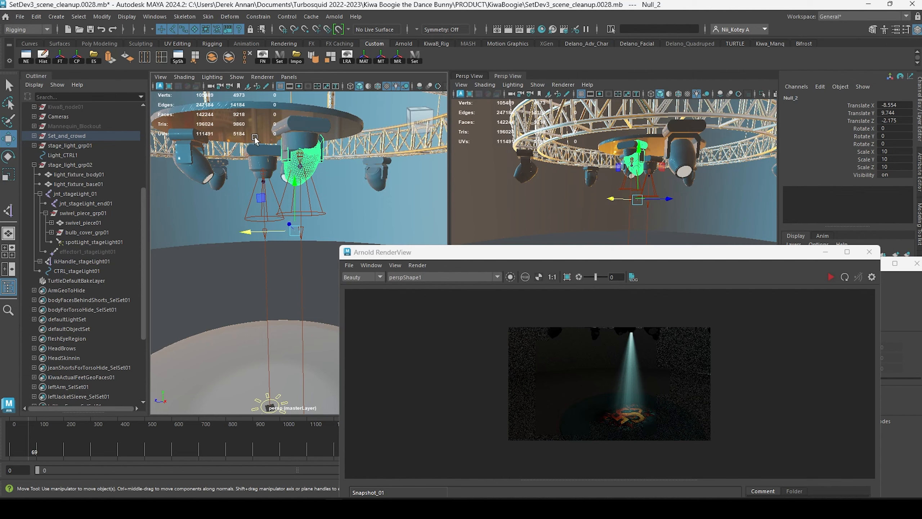
left_click_drag(254, 136, 202, 141, "alt")
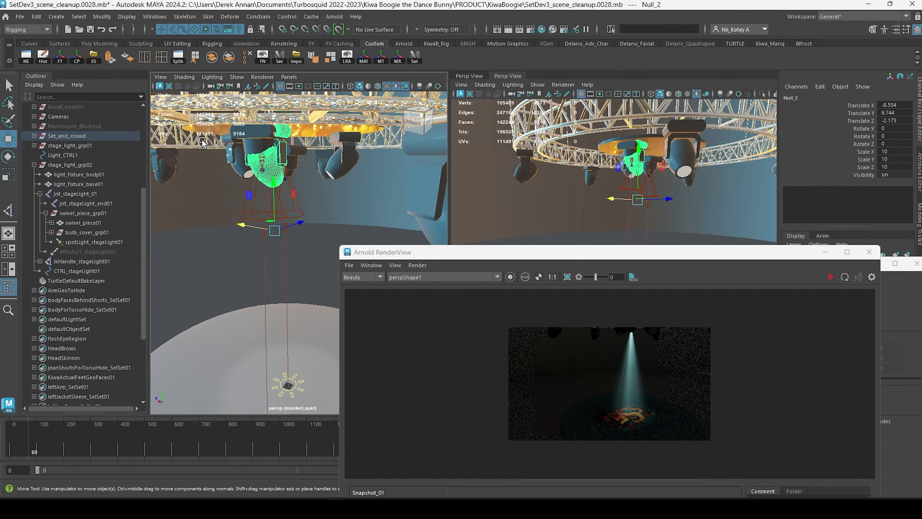
key("ctrl+h")
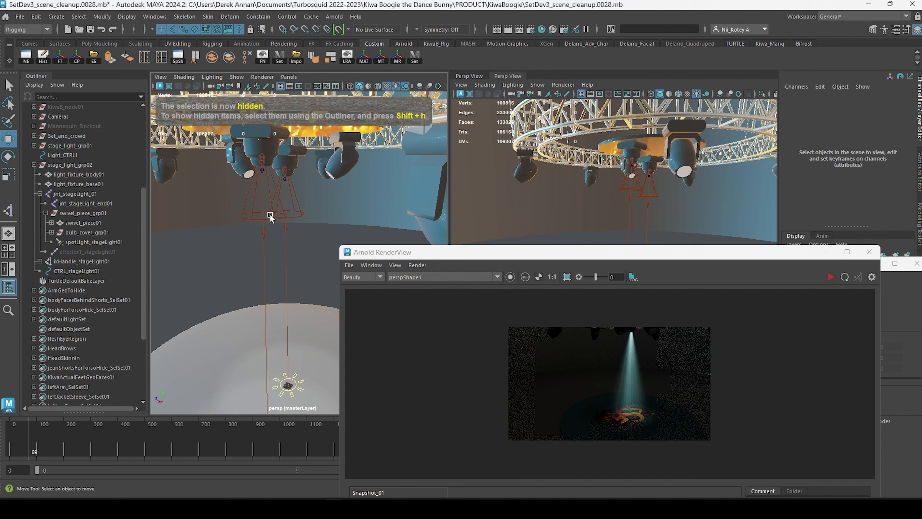
Rename all child nodes of stage_light_grp02 by searching the selected names for 01 and replacing it with 02.
left_click_drag(271, 216, 365, 202, "alt")
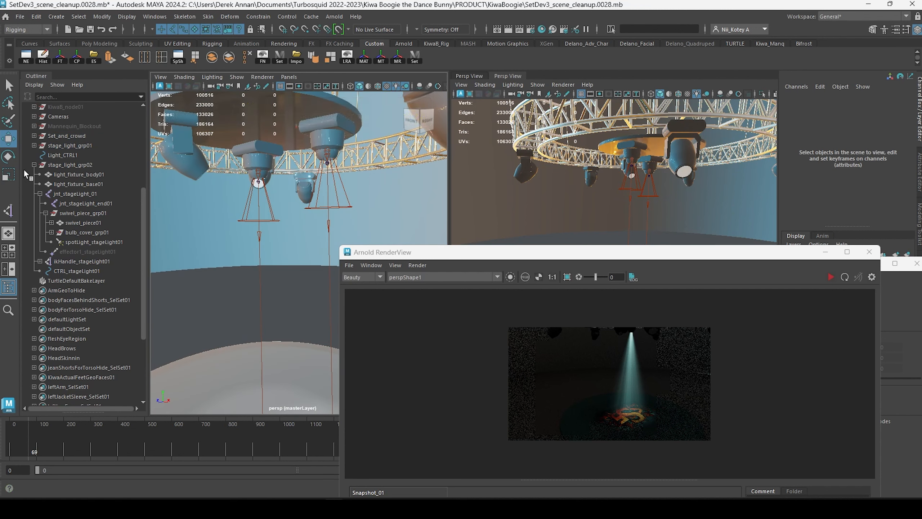
left_click(79, 175)
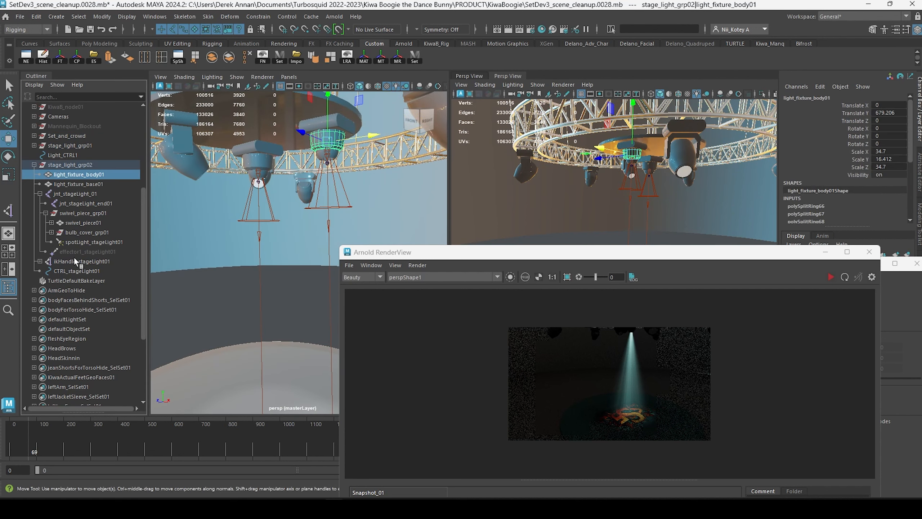
left_click(74, 271, "shift")
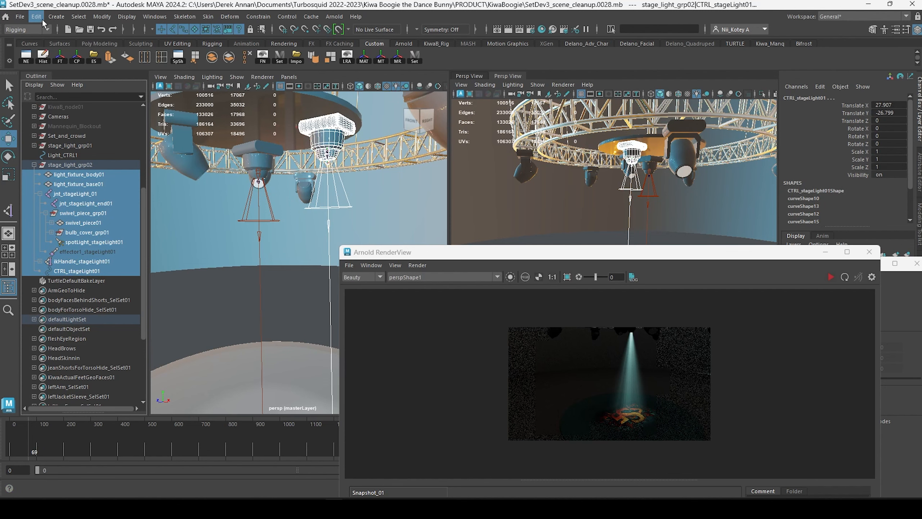
left_click(102, 17)
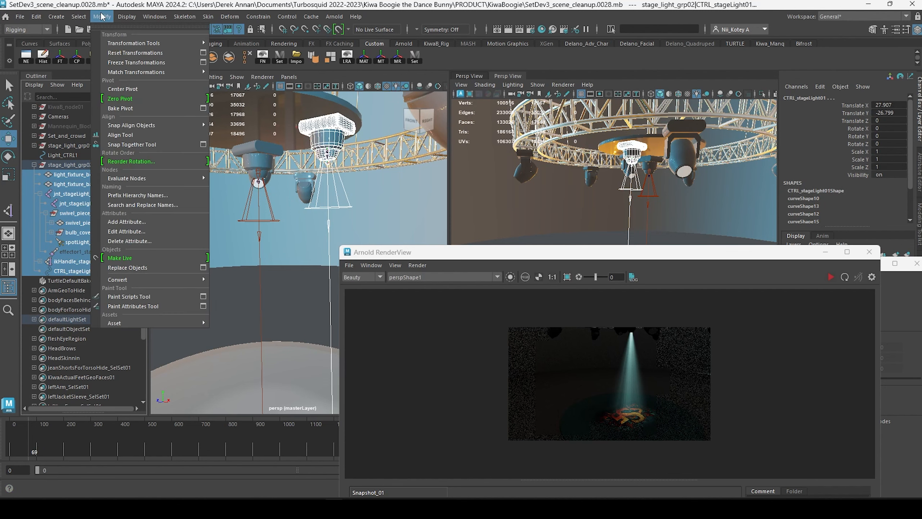
left_click(200, 206)
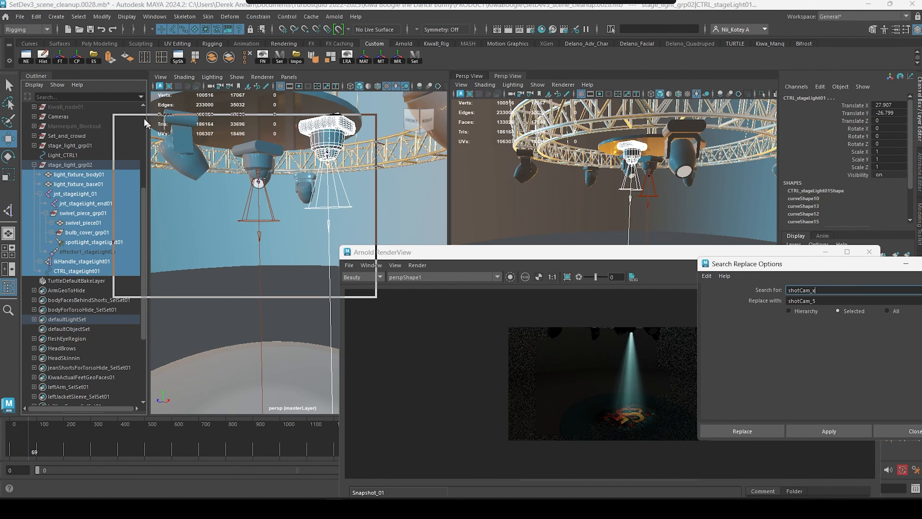
left_click_drag(145, 124, 125, 107)
double_click(215, 132)
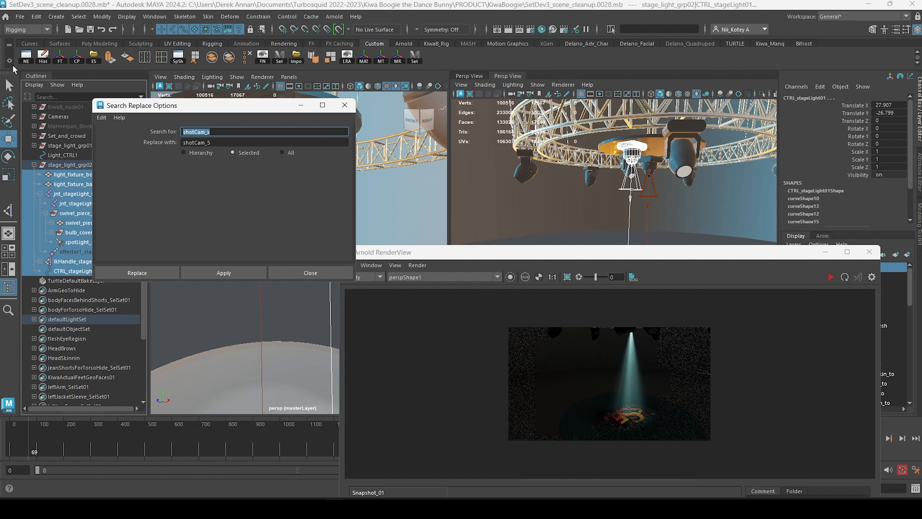
type("01")
key("Tab")
type("0")
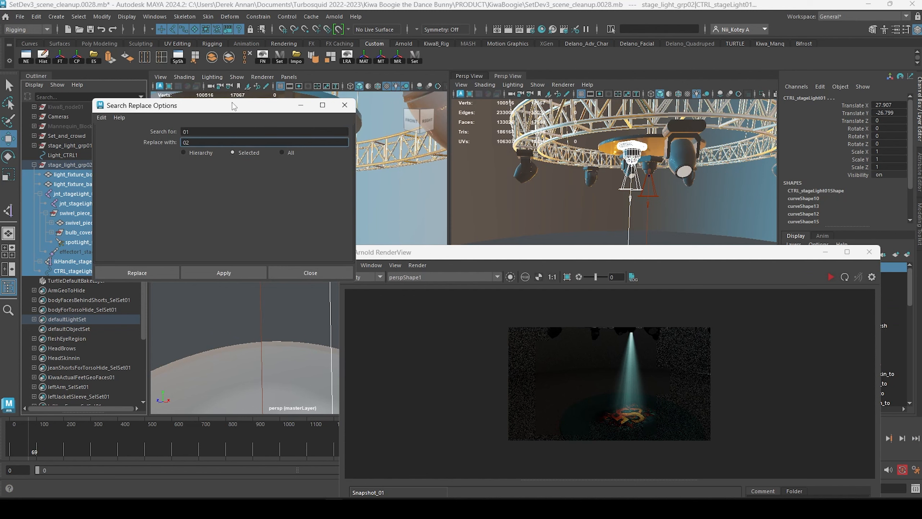
left_click_drag(232, 105, 279, 105)
left_click(267, 272)
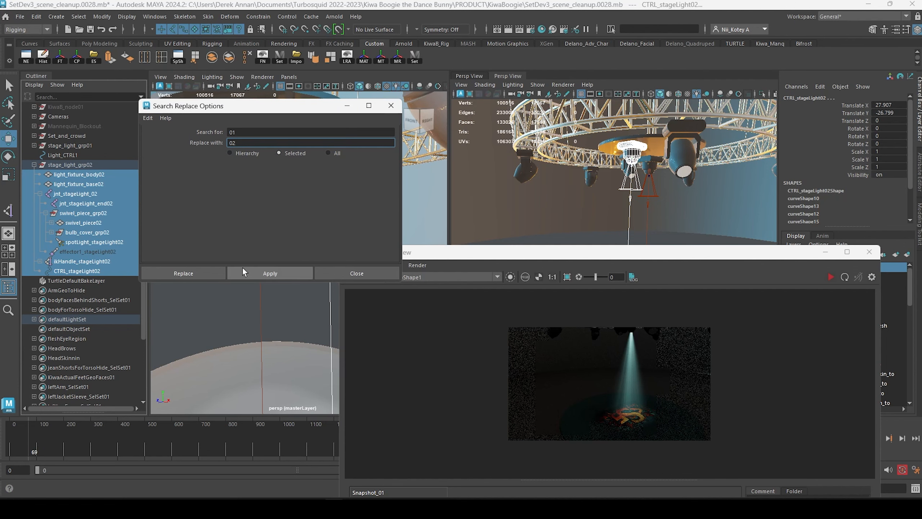
left_click(391, 106)
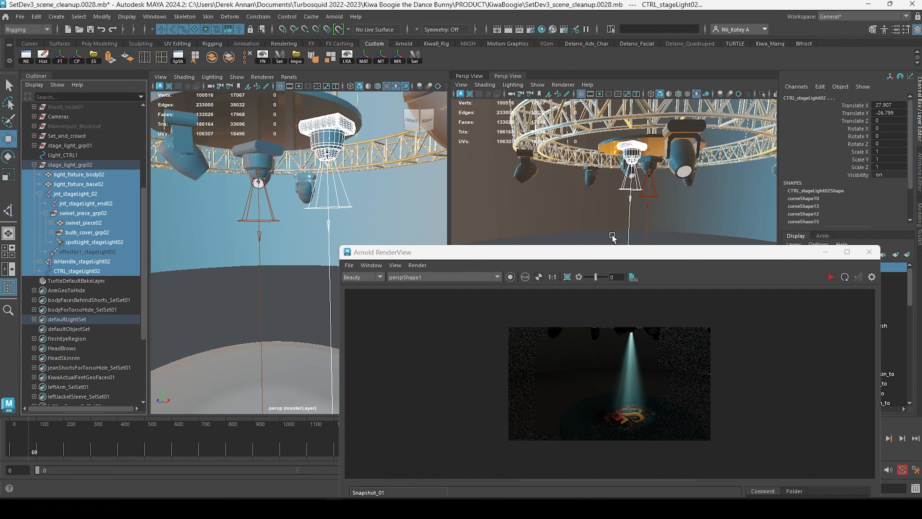
Rerun the Arnold render from perspShape1 to check both beams and collapse the stage_light_grp02 hierarchy.
left_click_drag(649, 260, 658, 249)
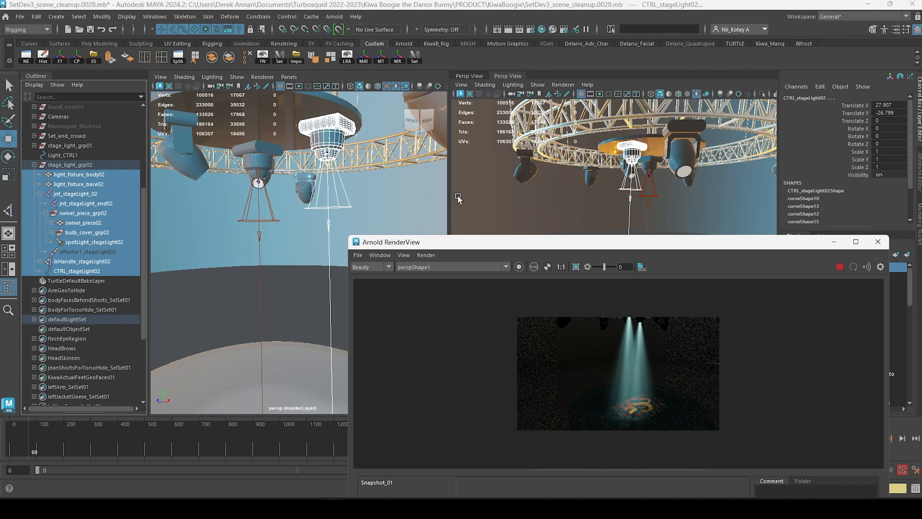
left_click(35, 165)
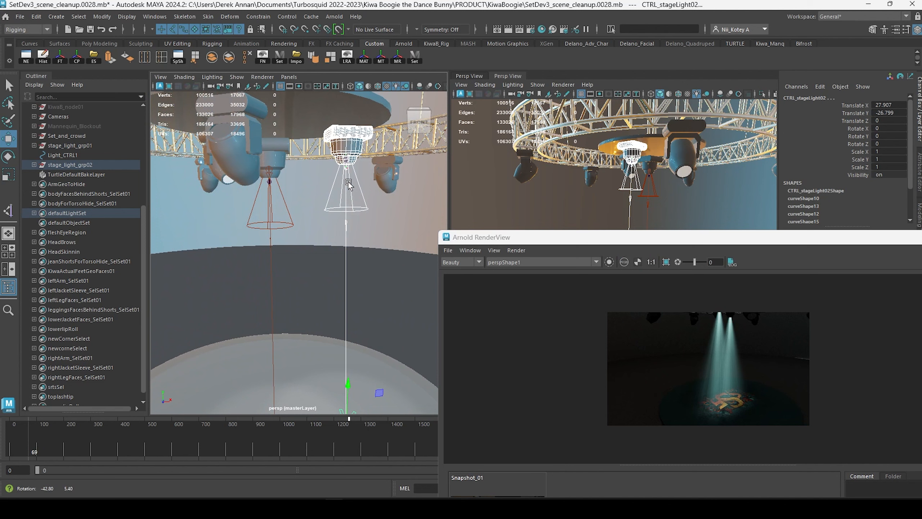
Lower the CTRL_stageLight02 control onto the stage floor, to about Translate Y -28.16.
left_click_drag(329, 184, 315, 315, "alt")
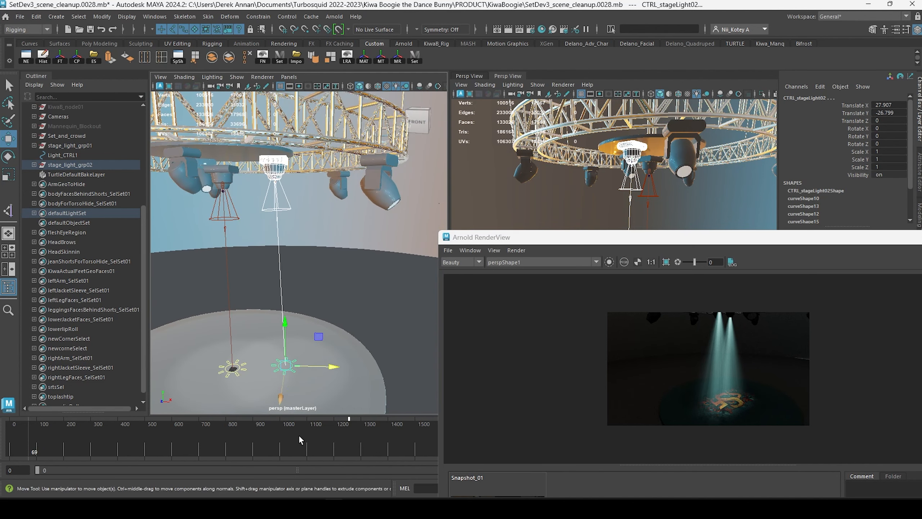
left_click_drag(285, 242, 281, 362, "alt")
left_click(273, 323)
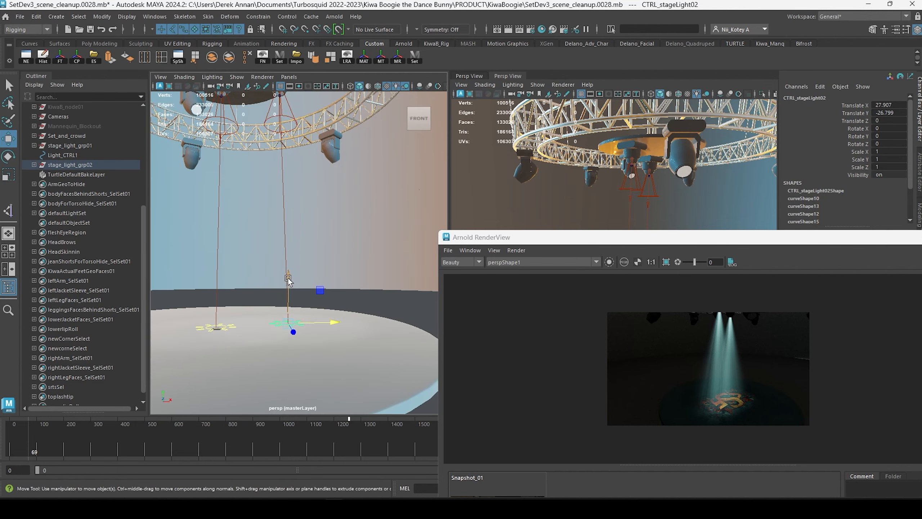
left_click_drag(288, 280, 288, 278)
Lock the Translate Y channel of CTRL_stageLight02.
left_click(857, 113)
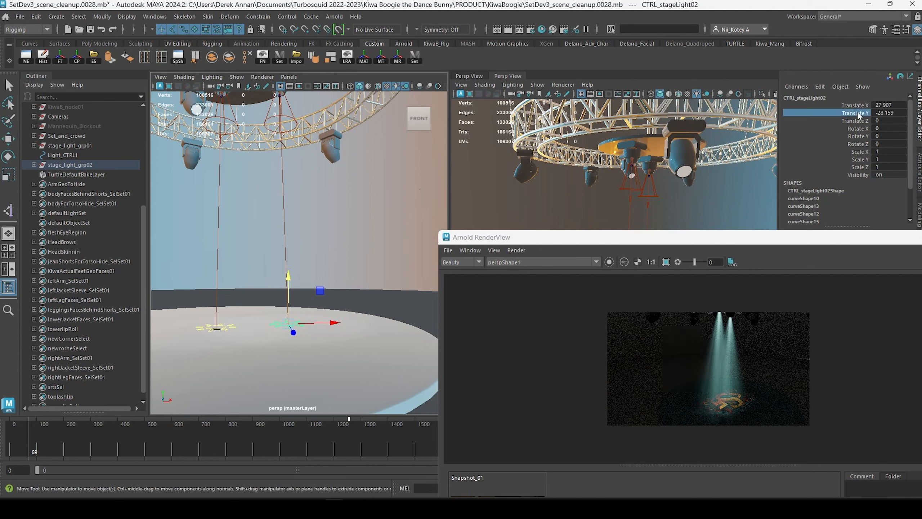
right_click(858, 116)
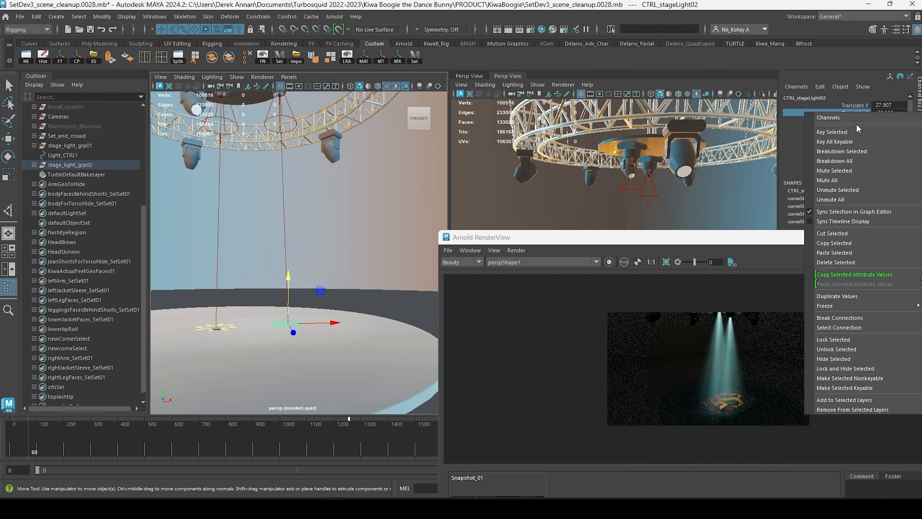
left_click(841, 339)
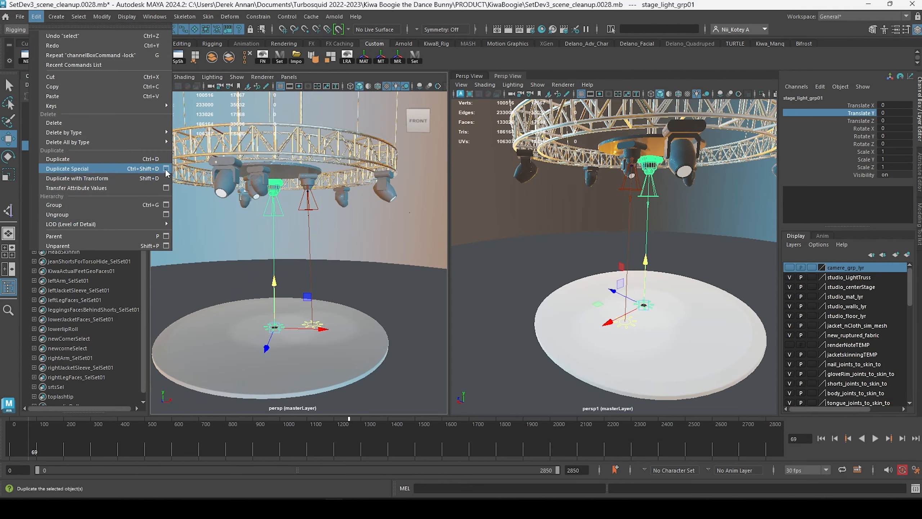
Duplicate stage_light_grp01 once with Duplicate Special, including its input graph, and expand the copy's full hierarchy.
left_click(166, 169)
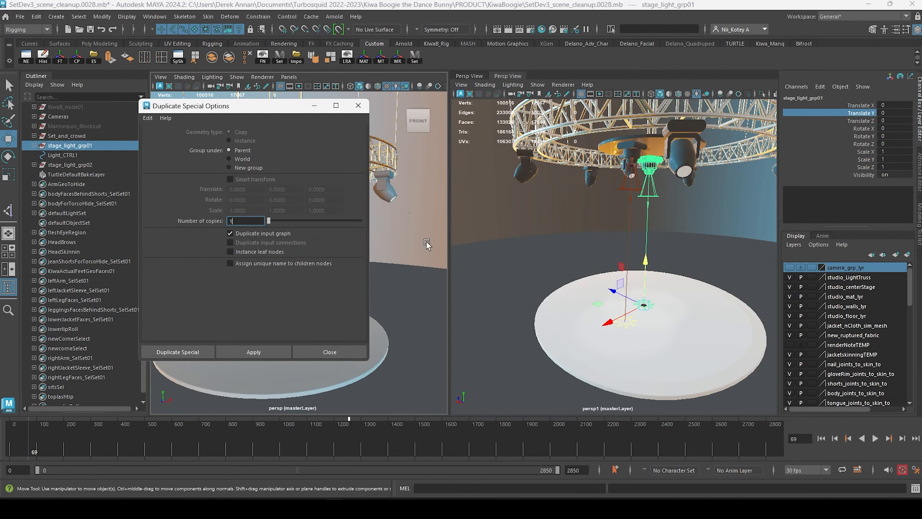
left_click(264, 349)
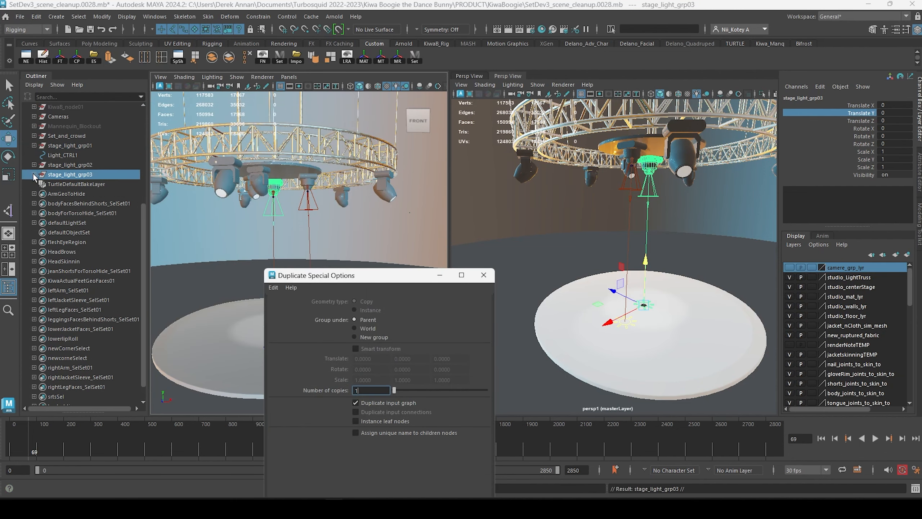
left_click(34, 175)
left_click(34, 175)
left_click(34, 174, "shift")
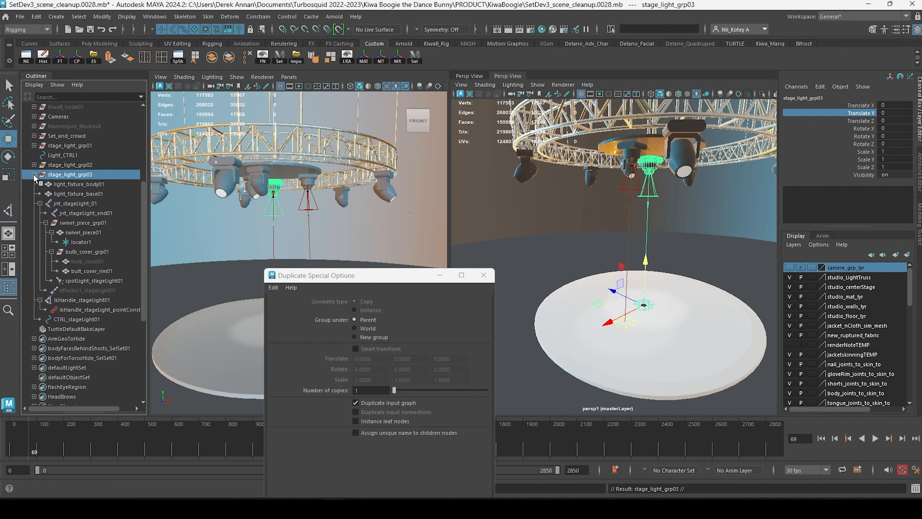
Rename all child nodes of stage_light_grp03 by replacing 01 with 03 in the selected names.
left_click(80, 183)
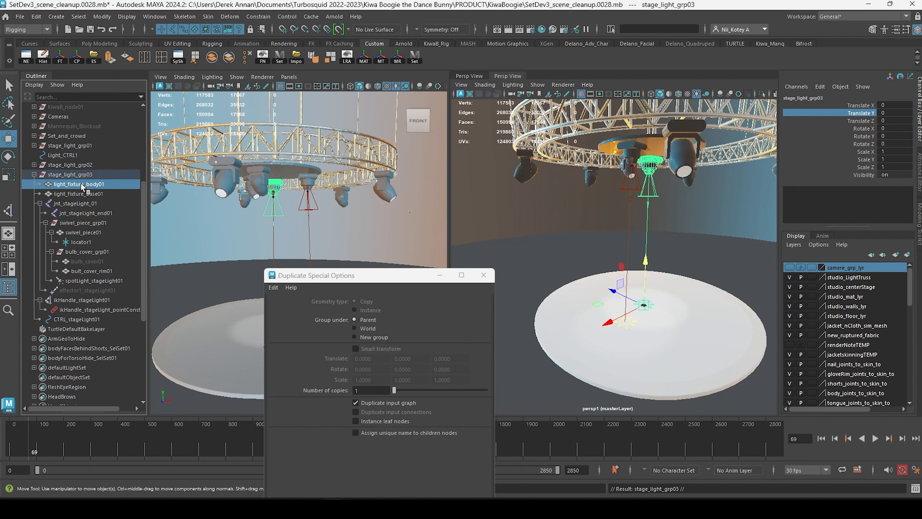
left_click(88, 316, "shift")
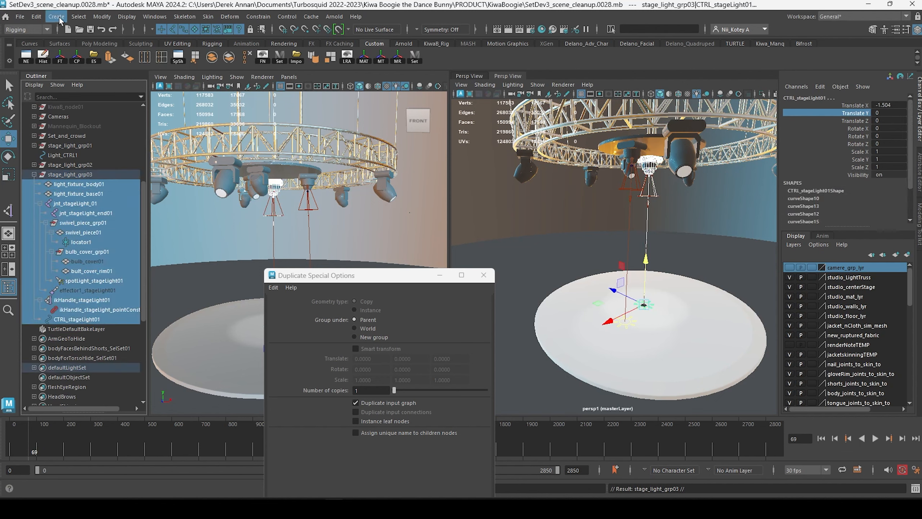
left_click(102, 16)
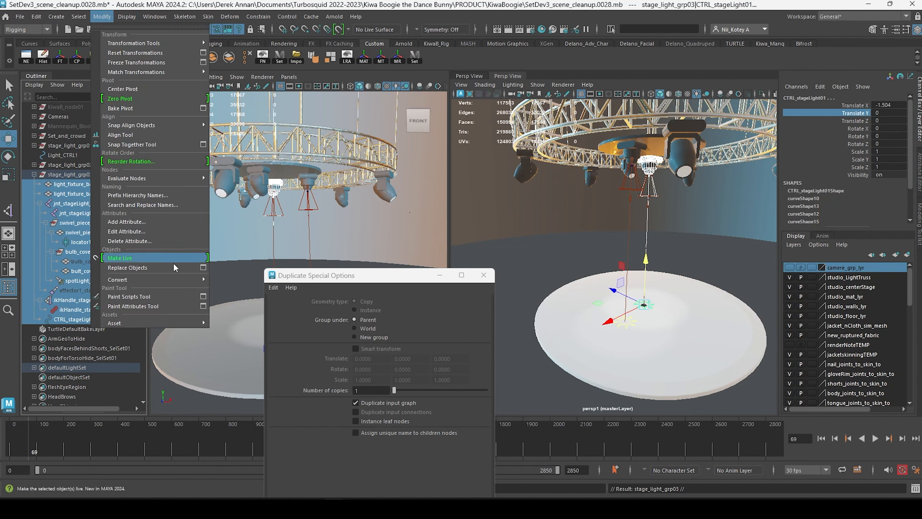
left_click(184, 206)
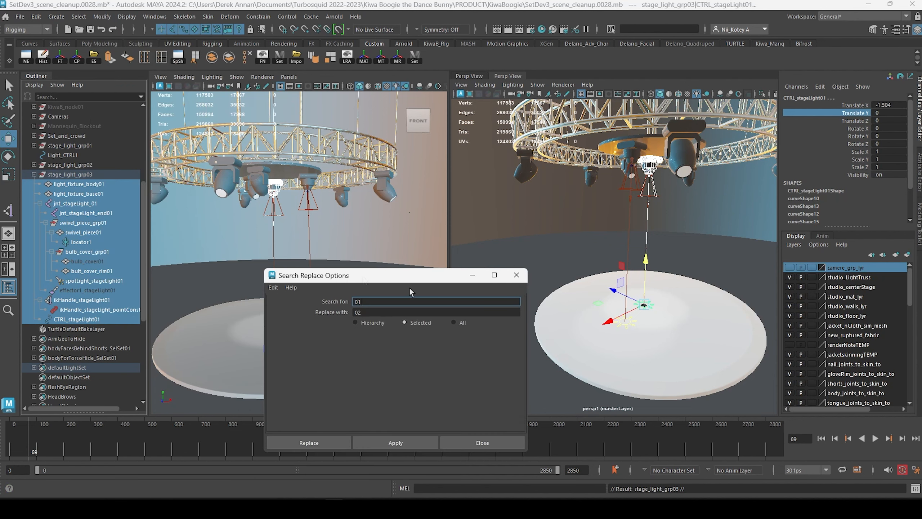
key("Tab")
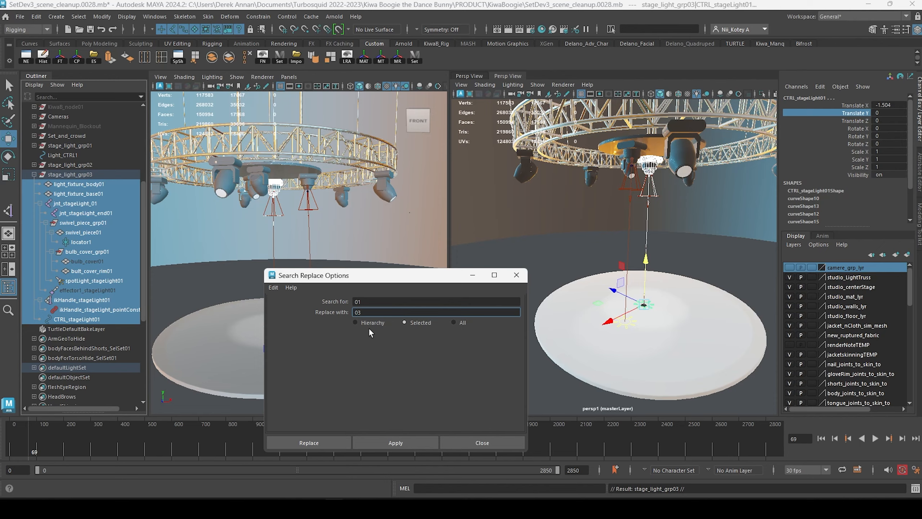
left_click(399, 443)
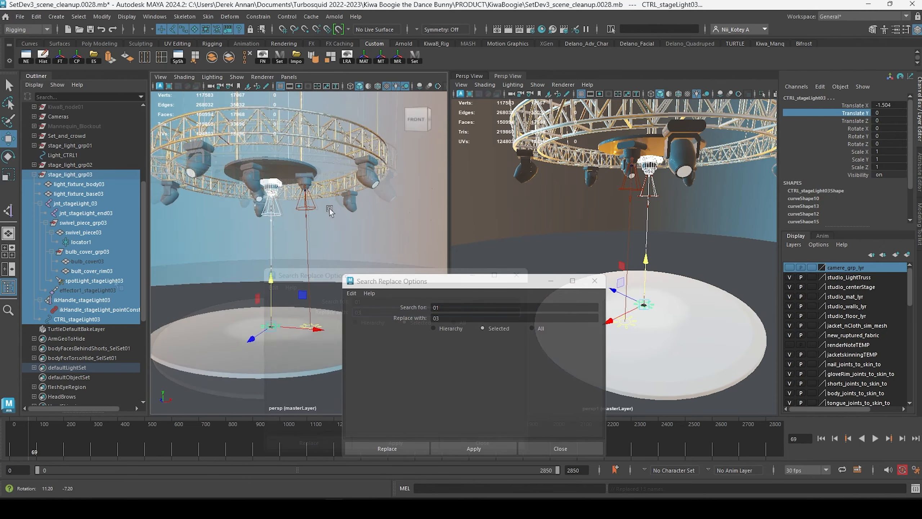
Renumber stage_light_grp03 and its children by replacing 03 with 04 in the selected names.
left_click_drag(327, 209, 298, 207, "alt")
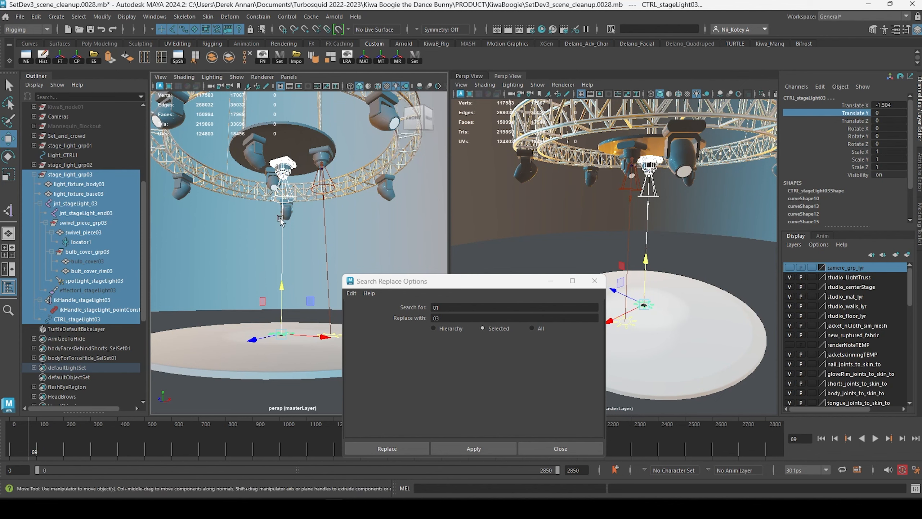
right_click_drag(281, 220, 189, 199, "alt")
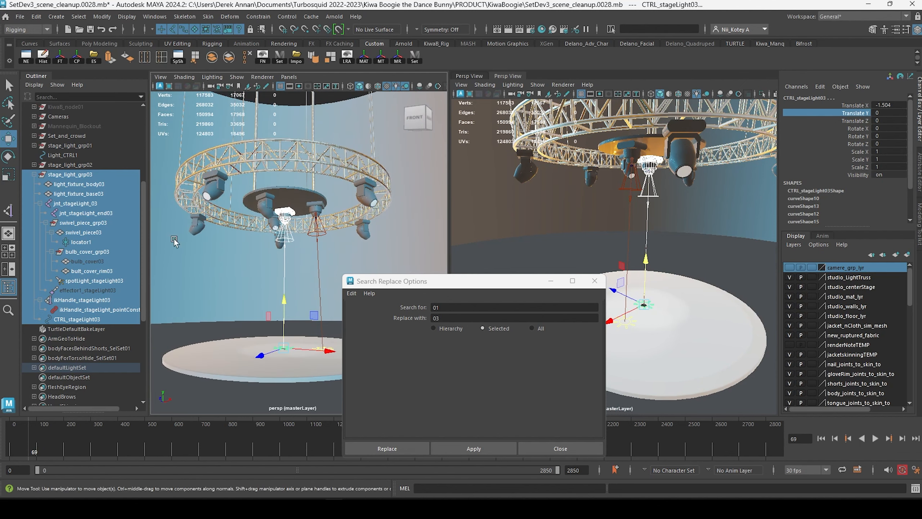
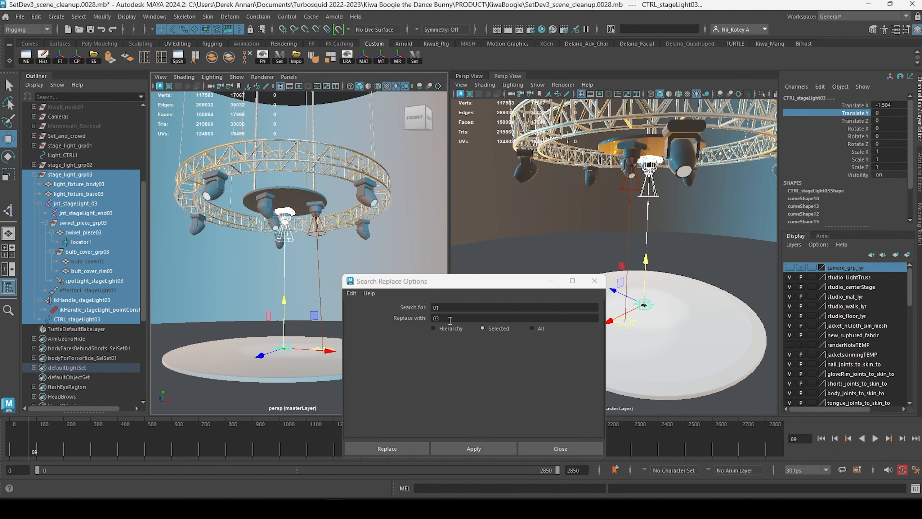
left_click(373, 306)
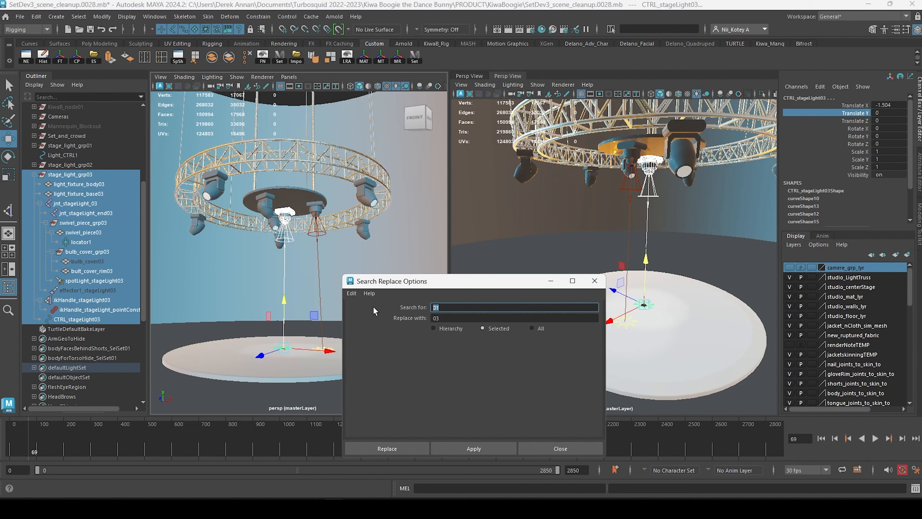
type("03")
key("Tab")
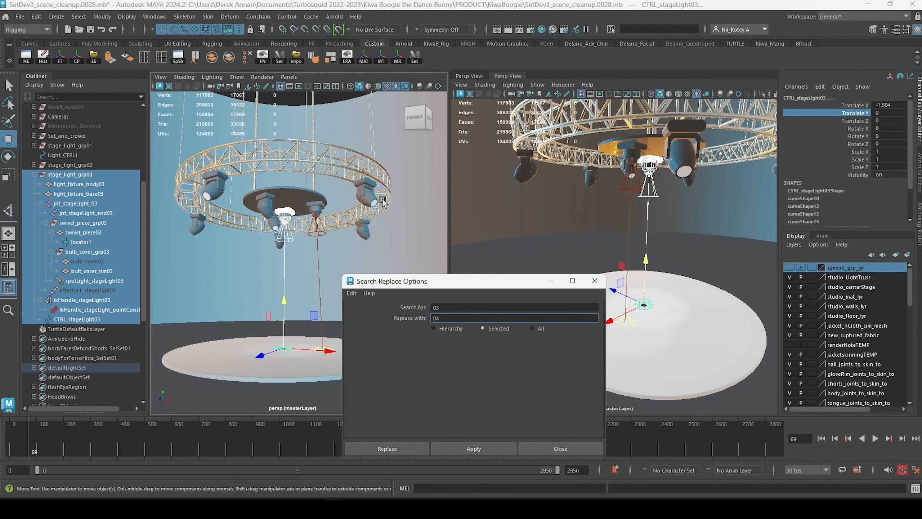
left_click(474, 448)
left_click_drag(472, 281, 571, 314)
Move stage_light_grp04 out to the truss fixture at about Translate X -59.1, Z 490 and rotate it about 80.8 degrees in Y.
left_click(74, 174)
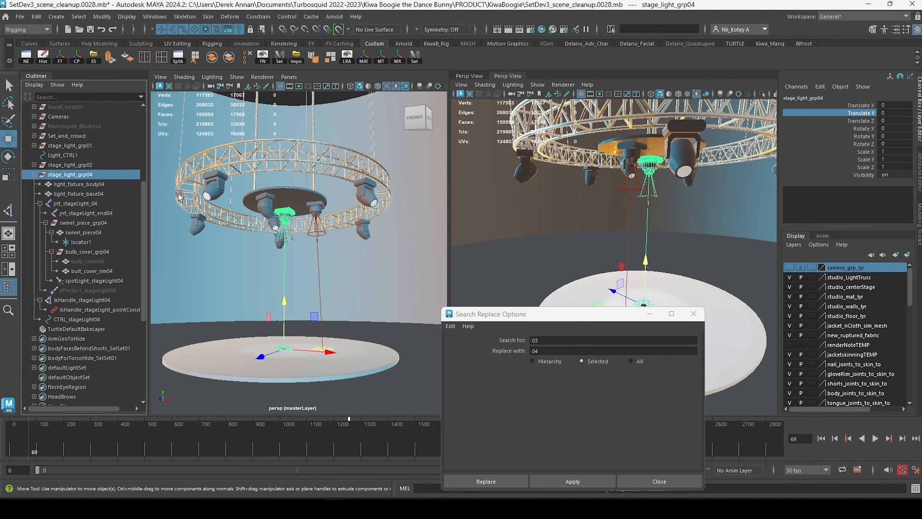
left_click_drag(283, 301, 293, 360, "alt")
left_click_drag(332, 399, 315, 400)
left_click_drag(324, 338, 318, 271, "alt")
left_click_drag(295, 267, 288, 202, "alt")
left_click_drag(303, 361, 308, 398, "alt")
key("e")
left_click_drag(308, 399, 323, 378, "alt")
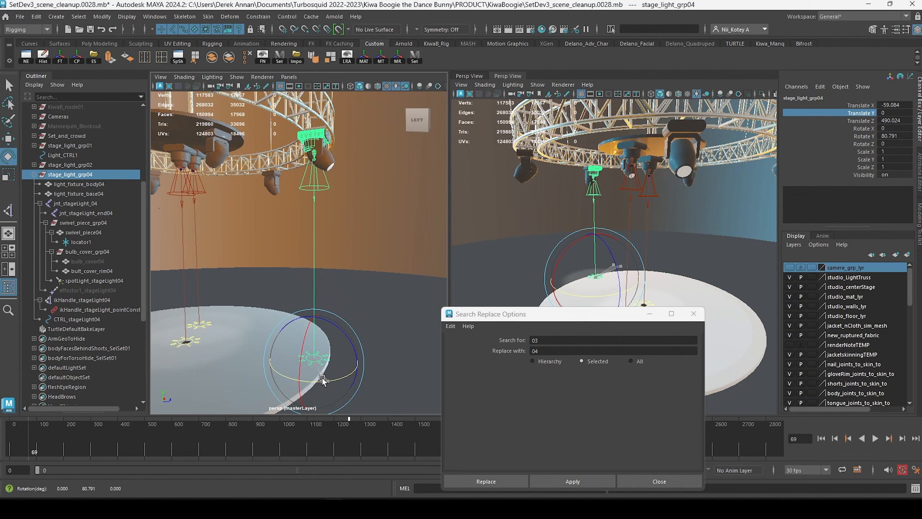
Fine-tune stage_light_grp04 under the truss to about Translate X -54.1, Z 499.8 and collapse its hierarchy.
key("w")
left_click_drag(274, 354, 269, 351)
left_click_drag(270, 351, 251, 330, "alt")
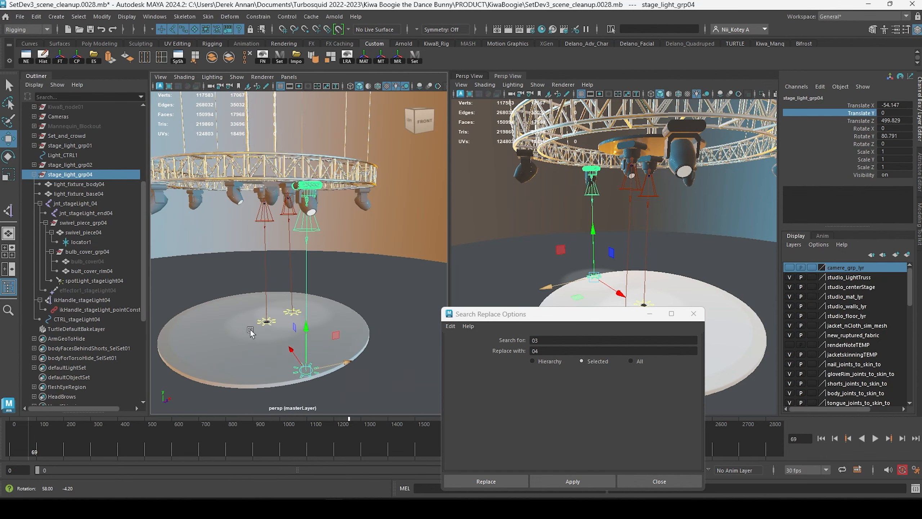
left_click(34, 174)
left_click_drag(276, 240, 313, 231, "alt")
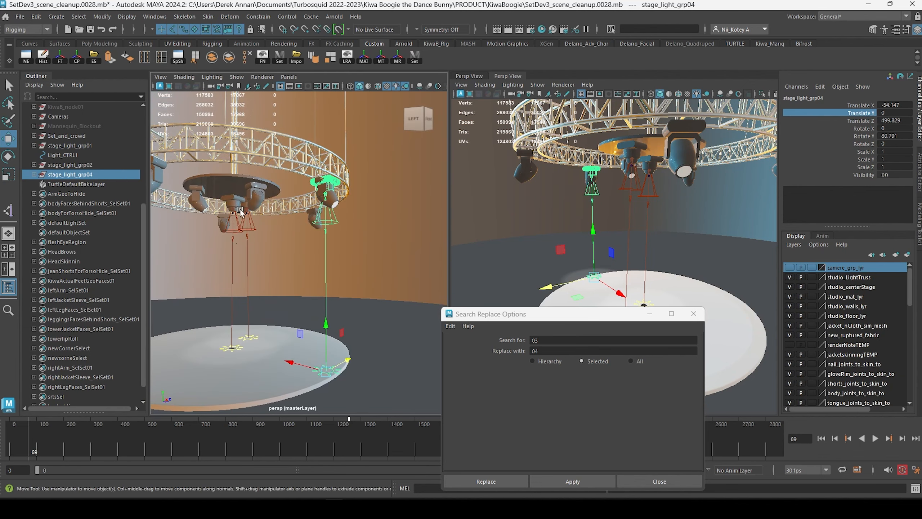
left_click_drag(240, 211, 287, 219, "alt")
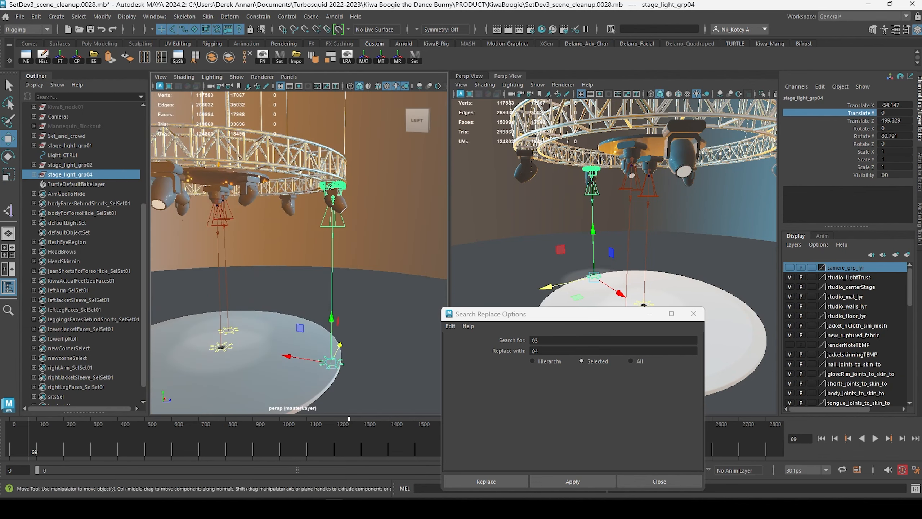
Duplicate stage_light_grp01 with its input graph and renumber the copy's child nodes by replacing 01 with 03.
left_click_drag(544, 313, 673, 321)
left_click(69, 145)
left_click_drag(283, 222, 318, 211, "alt")
left_click(36, 16)
mouse_move(127, 134)
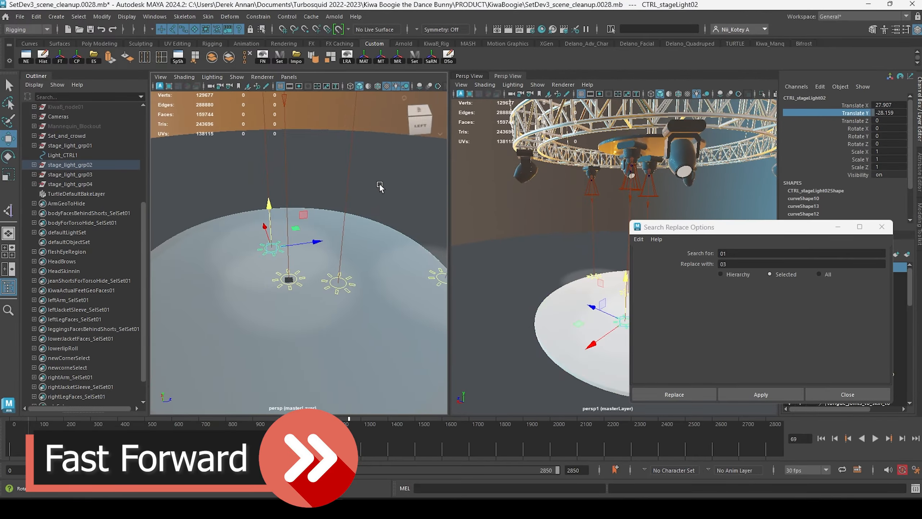
Make another copy of stage_light_grp01 with its input graph and view it at the stage centre.
left_click_drag(381, 189, 263, 200, "alt")
key("ctrl+h")
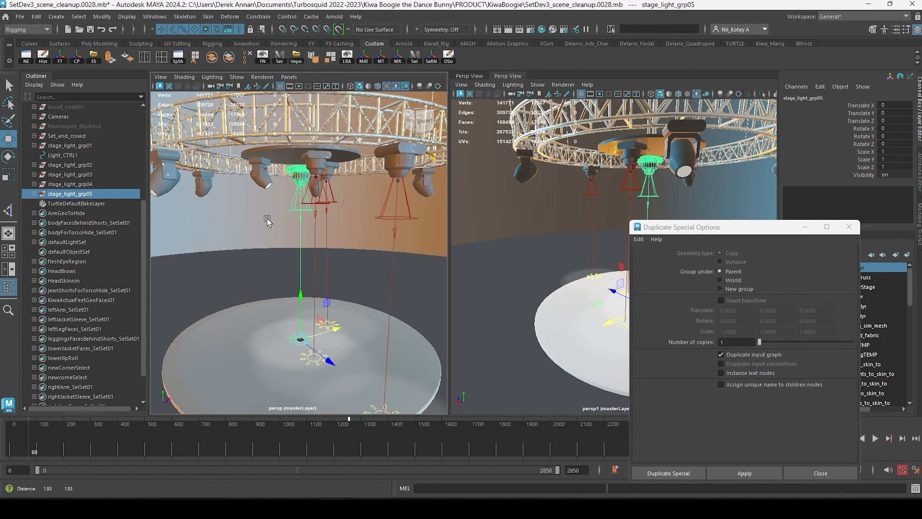
left_click_drag(268, 219, 290, 172, "alt")
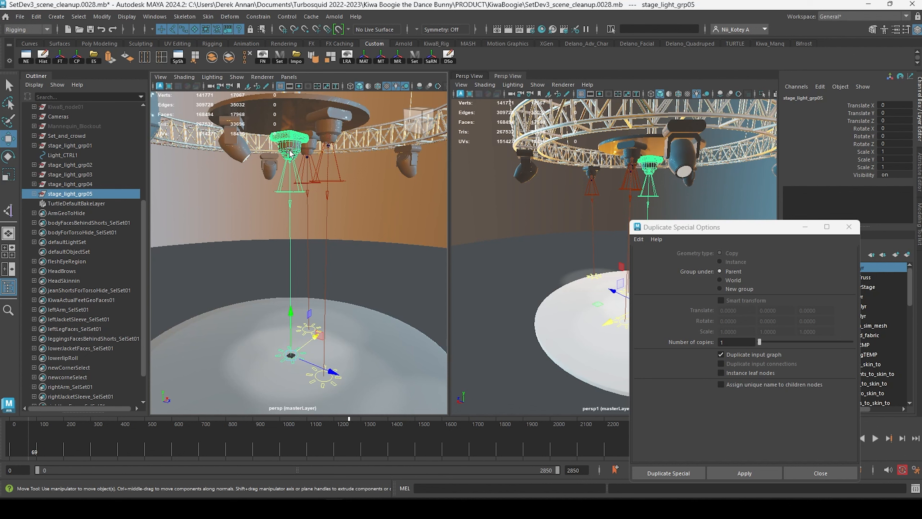
left_click_drag(290, 152, 287, 161, "alt")
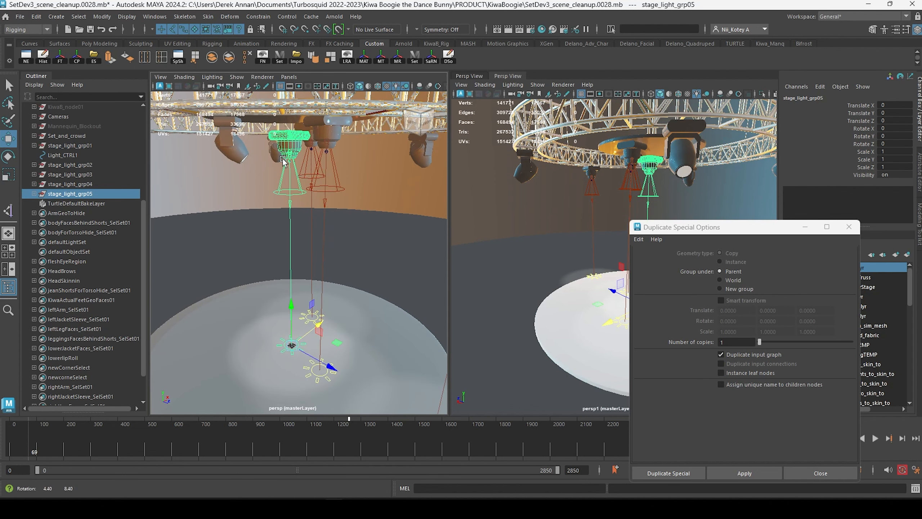
Rename the original stage_light_grp01 and all its child nodes by replacing 01 with SOURCE in the selected names, and collapse its hierarchy.
left_click(76, 144)
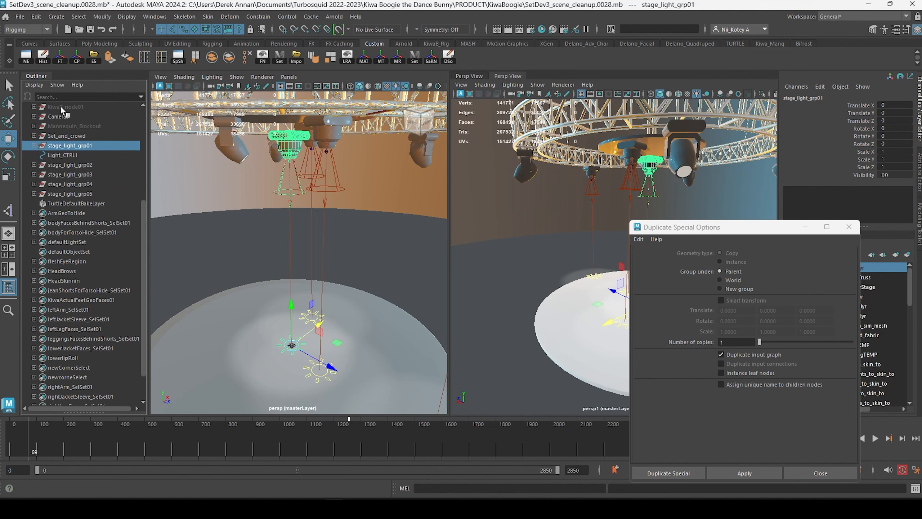
left_click(33, 146)
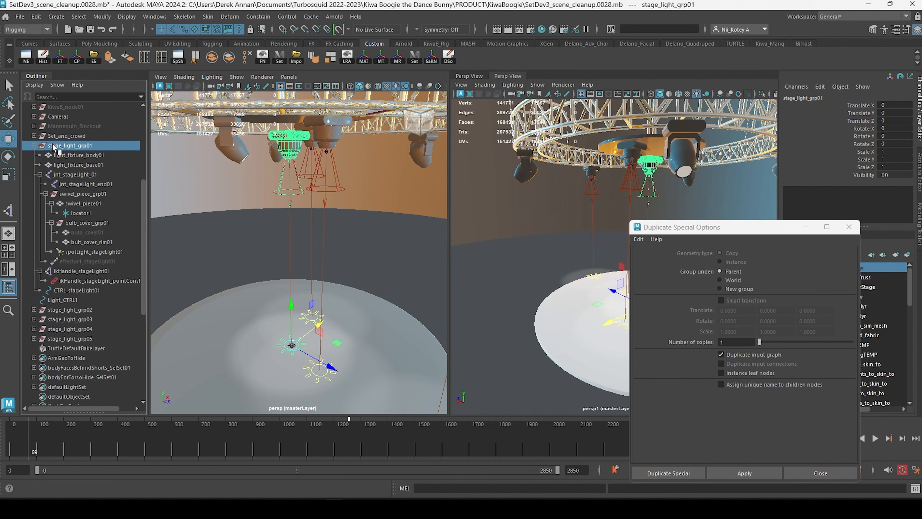
left_click(427, 63)
left_click_drag(763, 231, 580, 197)
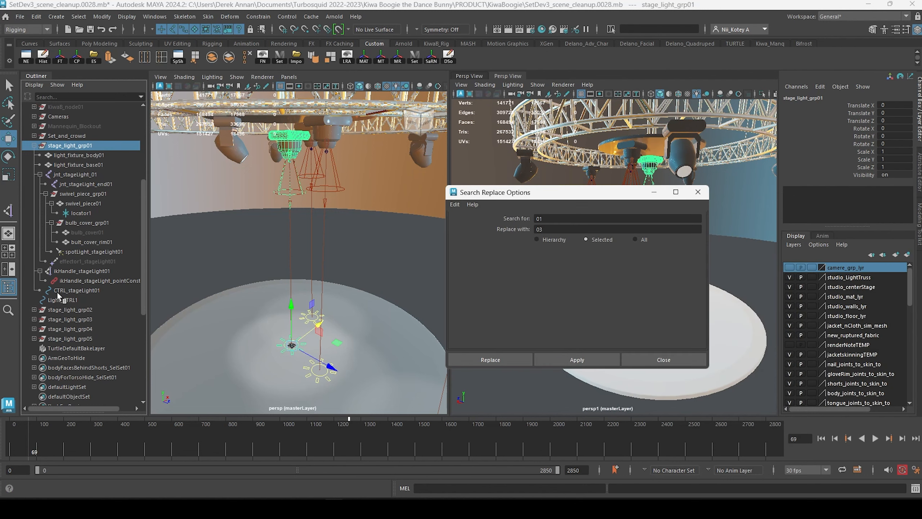
left_click(66, 291, "shift")
left_click(557, 220)
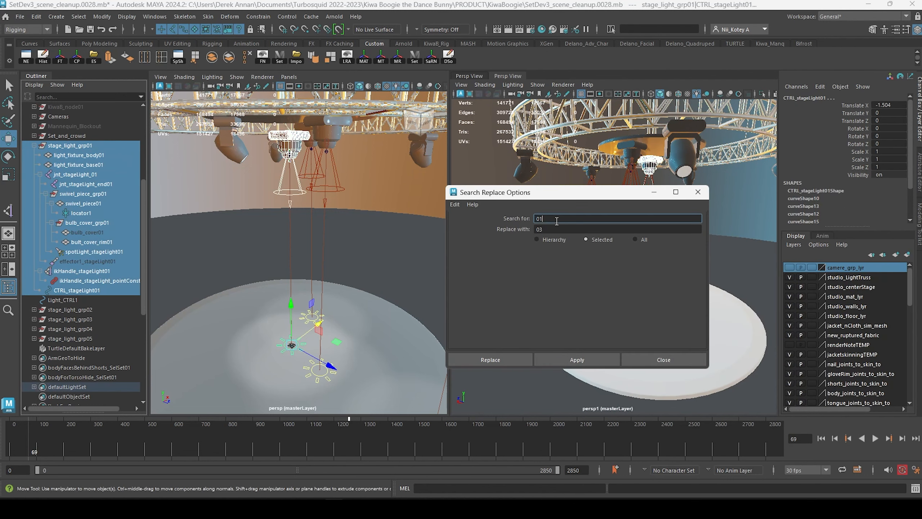
double_click(550, 231)
type("SOURCE")
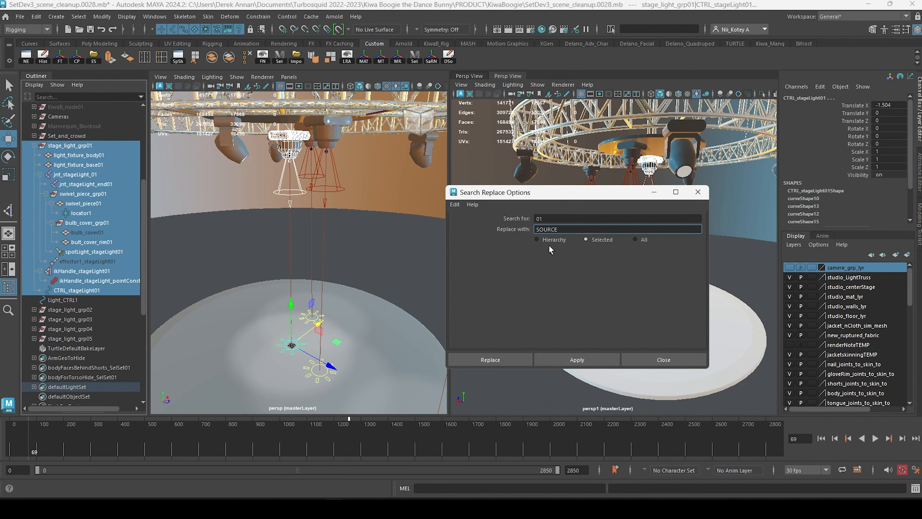
left_click(578, 359)
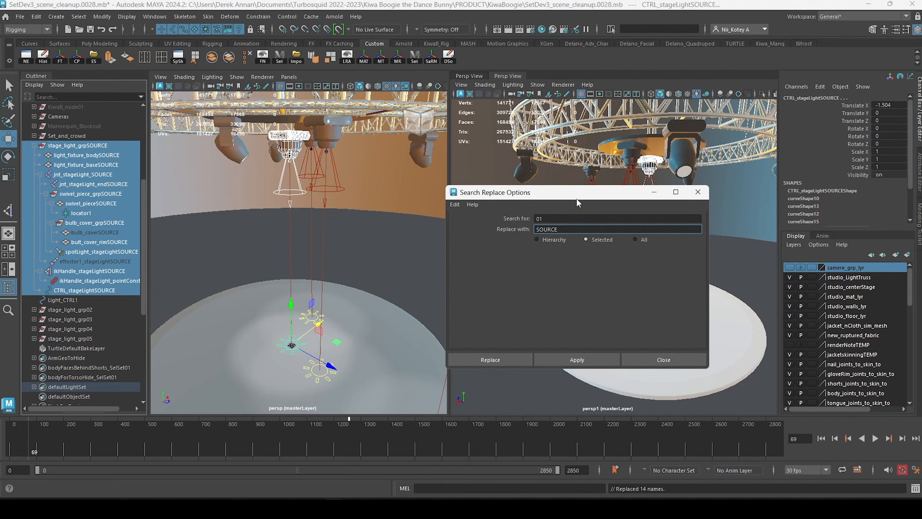
left_click_drag(604, 196, 665, 200)
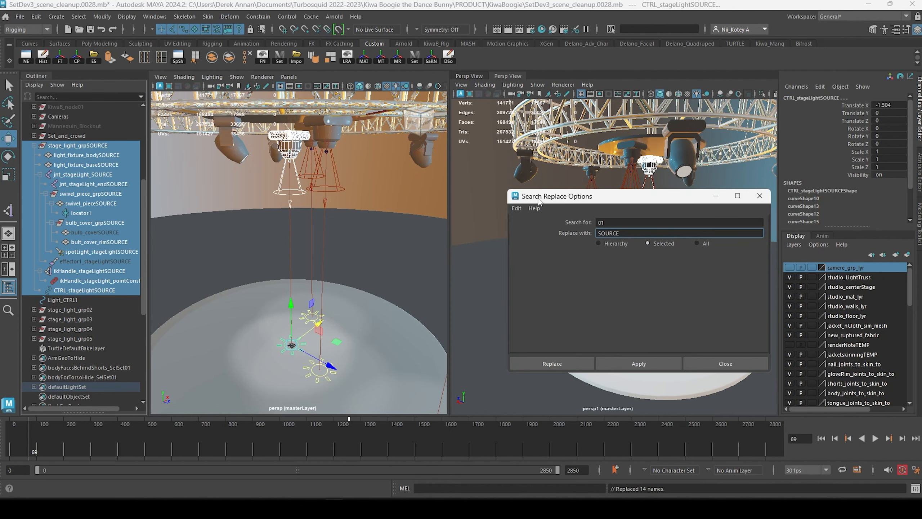
left_click(34, 146)
left_click_drag(205, 152, 330, 201, "alt")
left_click_drag(266, 196, 307, 206, "alt")
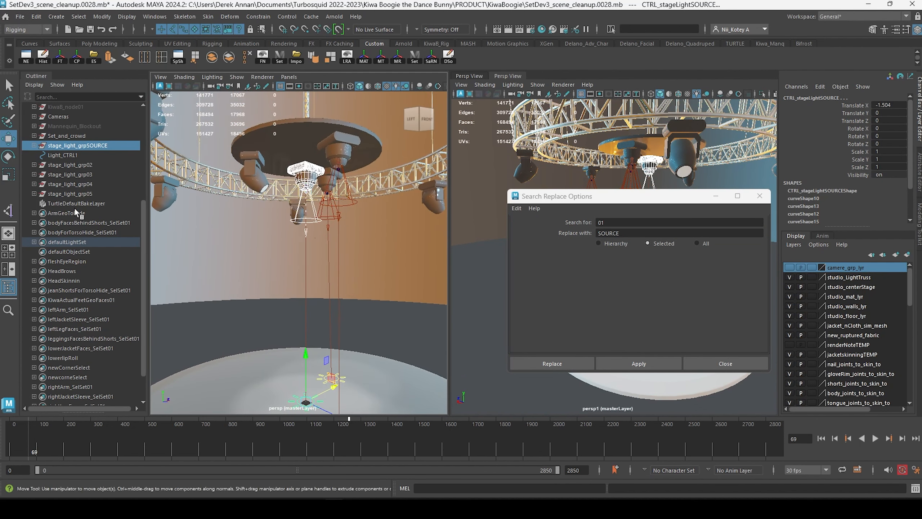
Rename stage_light_grp05 to stage_light_grp01 and collapse its hierarchy.
left_click(81, 192)
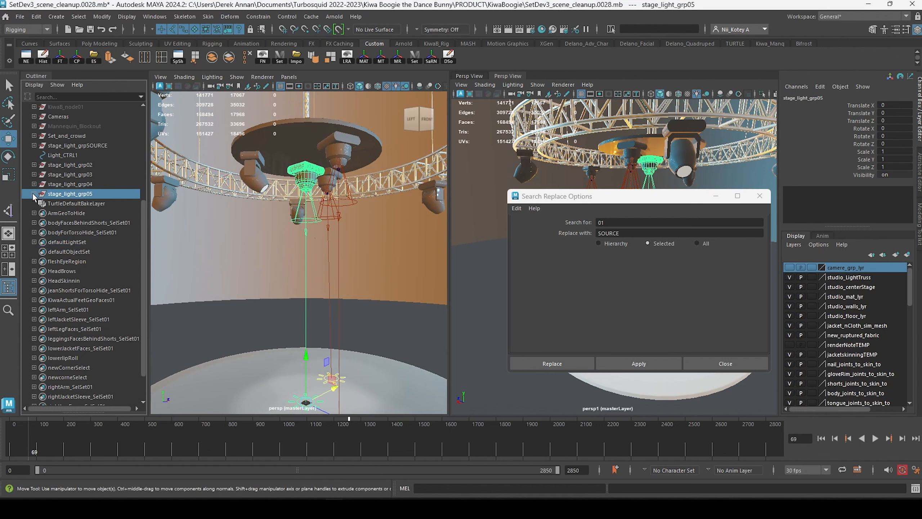
left_click(33, 194, "shift")
double_click(90, 196)
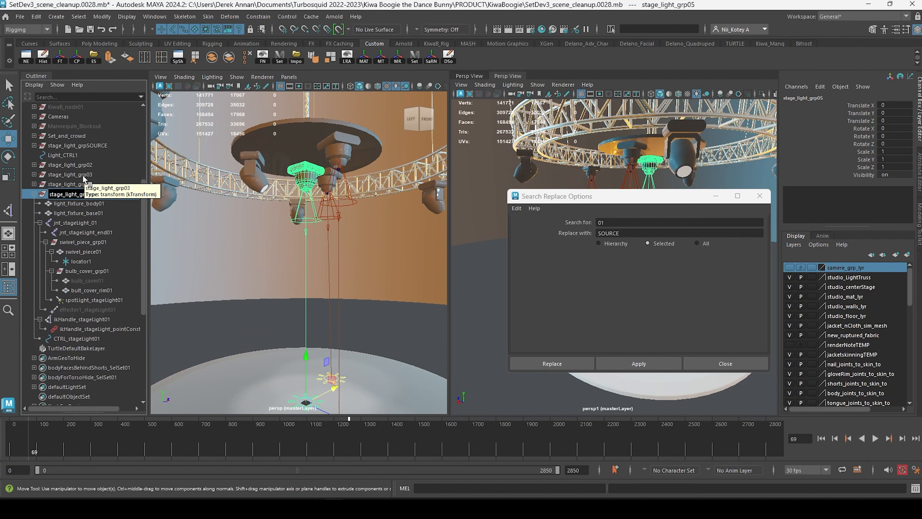
key("BackSpace")
type("1")
key("Return")
key("ctrl+c")
left_click(34, 193)
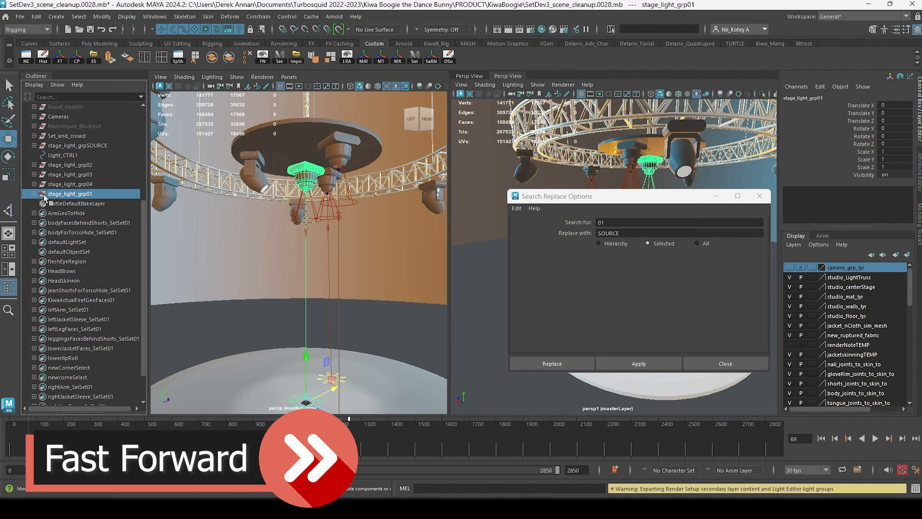
Reorder stage_light_grp01 above stage_light_grp02 in the Outliner and move it to about Translate X -125.7, Z -104.1.
middle_click_drag(44, 196, 67, 160)
left_click_drag(290, 284, 319, 312, "alt")
left_click_drag(309, 320, 334, 312)
left_click_drag(348, 345, 365, 358)
left_click_drag(335, 313, 374, 315, "alt")
Set the Translate Y of stage_light_grp01 to 28.652.
left_click(72, 174)
left_click(72, 166)
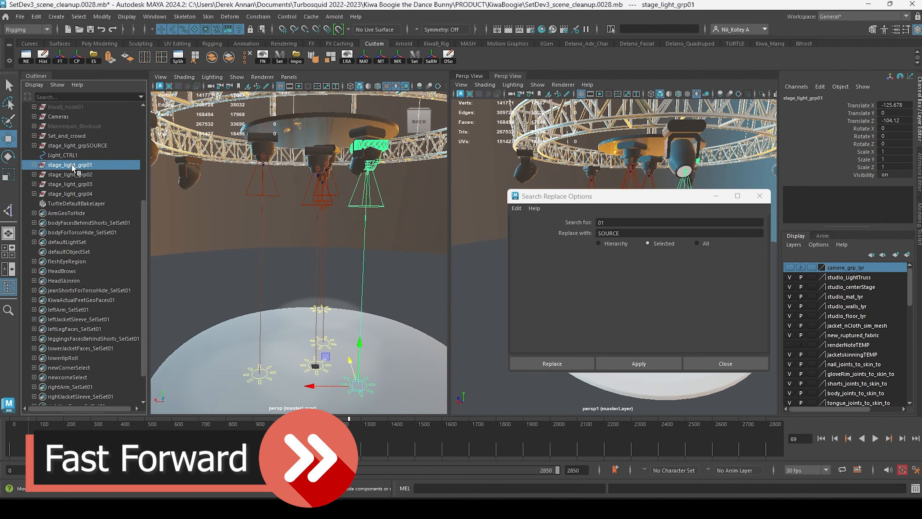
left_click(892, 113)
key("ctrl+v")
key("Return")
Rotate stage_light_grp01 about -49.2 degrees in Y and shift it to about Translate X -119.9, Z -109.1.
key("e")
left_click_drag(364, 232, 316, 204, "alt")
left_click_drag(312, 382, 276, 379)
key("w")
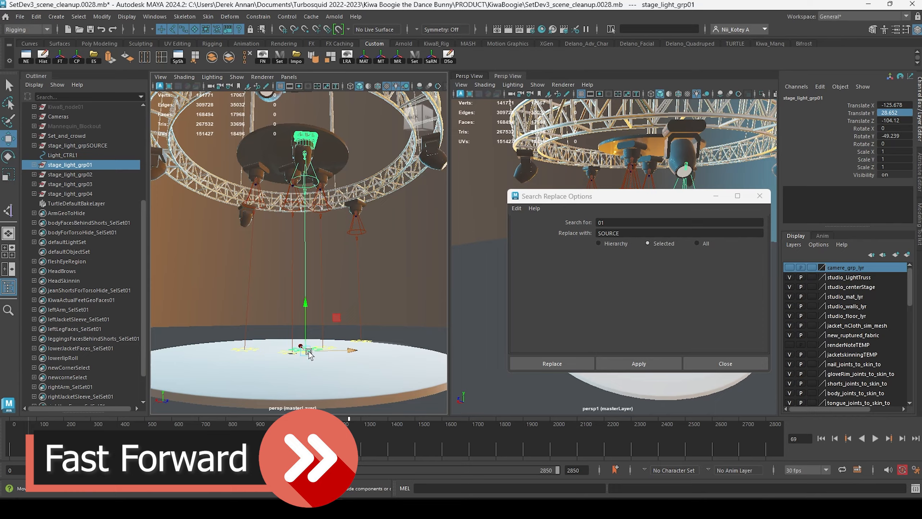
left_click_drag(309, 351, 327, 342, "alt")
left_click_drag(336, 352, 107, 278)
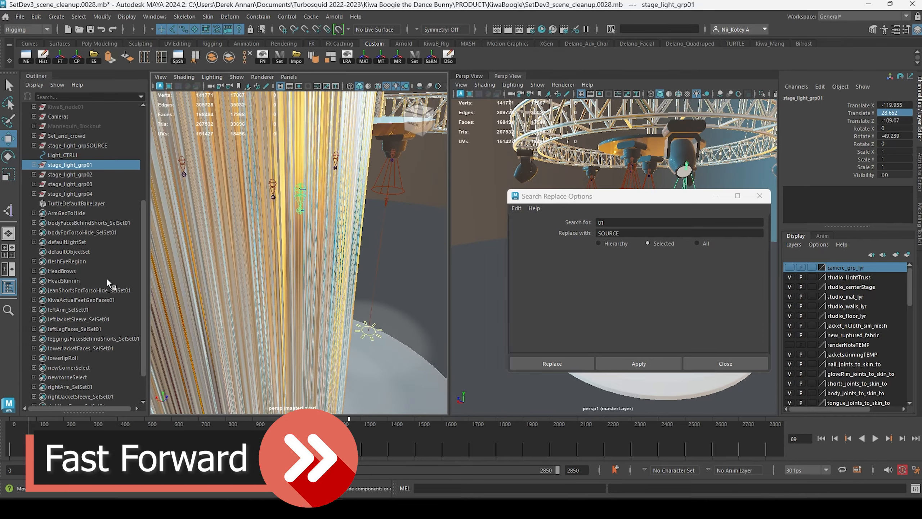
Duplicate stage_light_grp04 with its input graph.
left_click(70, 193)
left_click_drag(617, 196, 769, 228)
left_click_drag(595, 261, 536, 246, "alt")
key("ctrl+shift+d")
left_click(772, 475)
Group the copy of stage_light_grp04 and rotate the group in Y to bring the light to another truss fixture.
left_click(72, 196)
left_click(73, 204)
key("ctrl+g")
key("e")
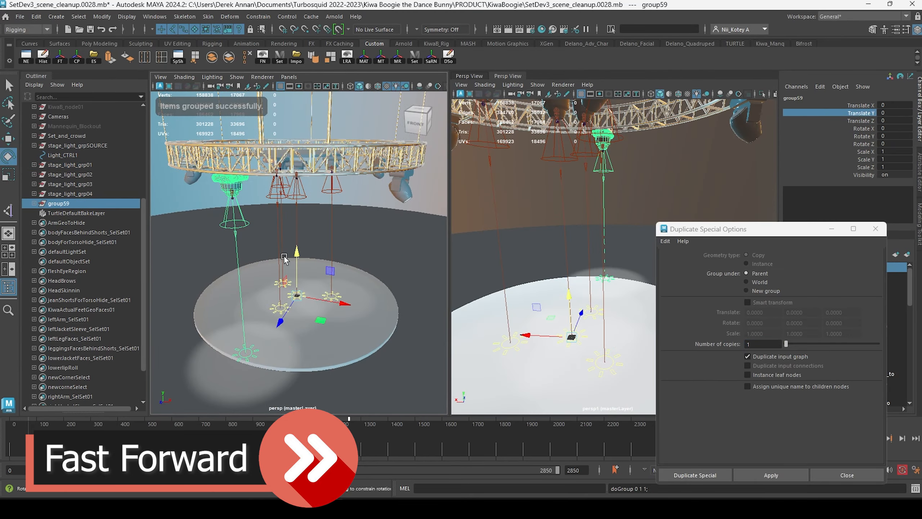
left_click_drag(279, 317, 308, 318)
left_click_drag(320, 254, 291, 250, "alt")
left_click_drag(278, 316, 286, 317)
Move stage_light_grp05 out of its temporary group and delete the emptied group.
left_click(34, 204)
middle_click_drag(82, 213, 91, 218)
key("Delete")
Select all child nodes of stage_light_grp05 and replace 04 in their names to match the group's number.
left_click(34, 203, "shift")
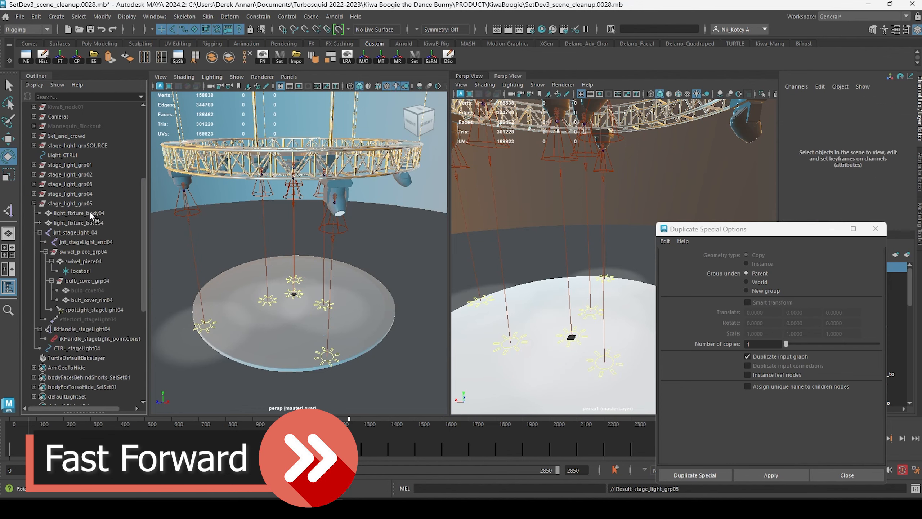
left_click(88, 213)
left_click(78, 349, "shift")
left_click(432, 58)
type("04")
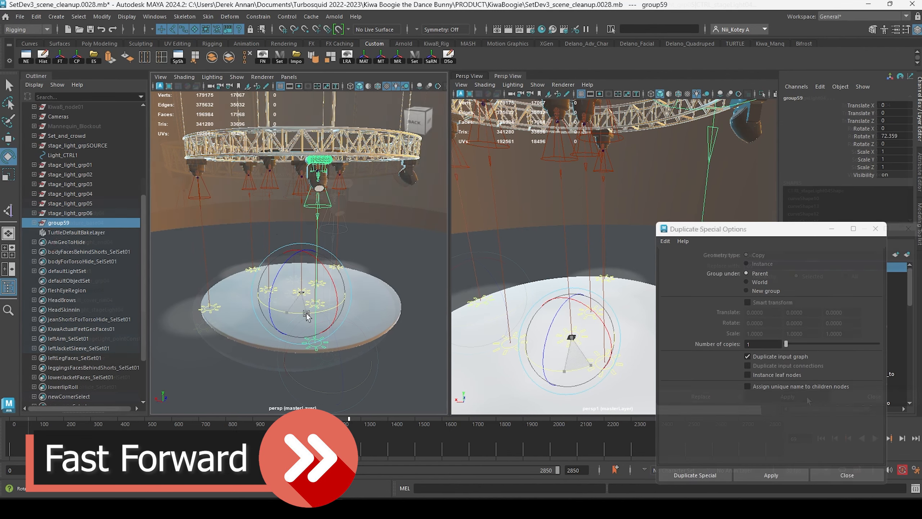
Align group59 with its truss fixture by rotating it in Y, and take stage_light_grp07 out before deleting the emptied group.
left_click_drag(307, 315, 315, 316)
left_click(33, 223)
middle_click_drag(67, 233, 62, 227)
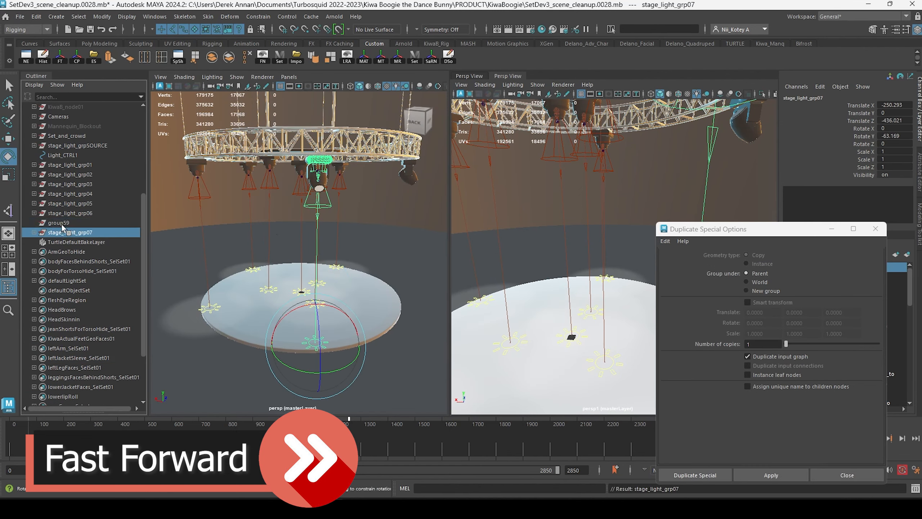
left_click(58, 223)
key("Delete")
Renumber all child nodes of stage_light_grp07 by replacing 06 with 07 in the selected names, and collapse its hierarchy.
left_click(33, 222)
left_click(79, 155)
left_click(77, 291, "shift")
left_click(431, 58)
type("07")
left_click(787, 396)
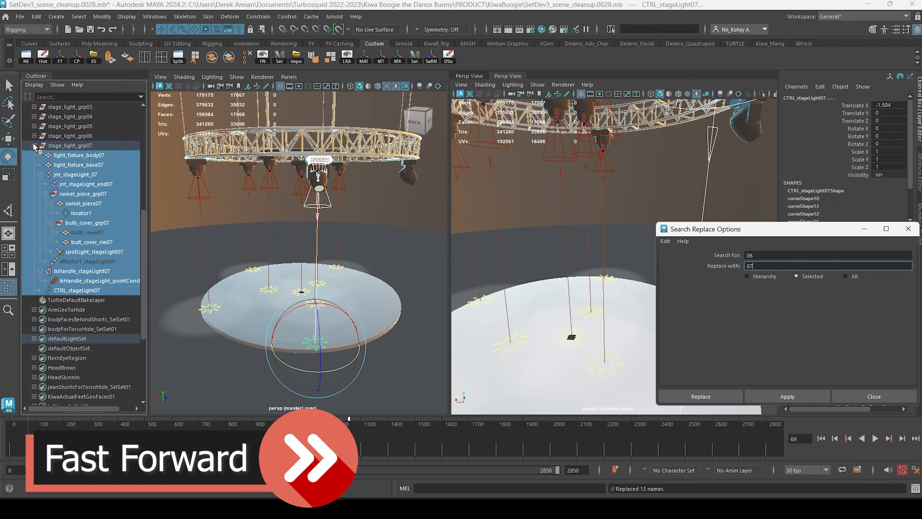
left_click(34, 145)
Duplicate stage_light_grp07 once with its input graph.
left_click(300, 232)
mouse_move(312, 240)
left_mouse_down("alt")
mouse_move(294, 246)
mouse_move(313, 260)
mouse_move(298, 239)
left_mouse_up("alt")
scroll(298, 249, "up", 3)
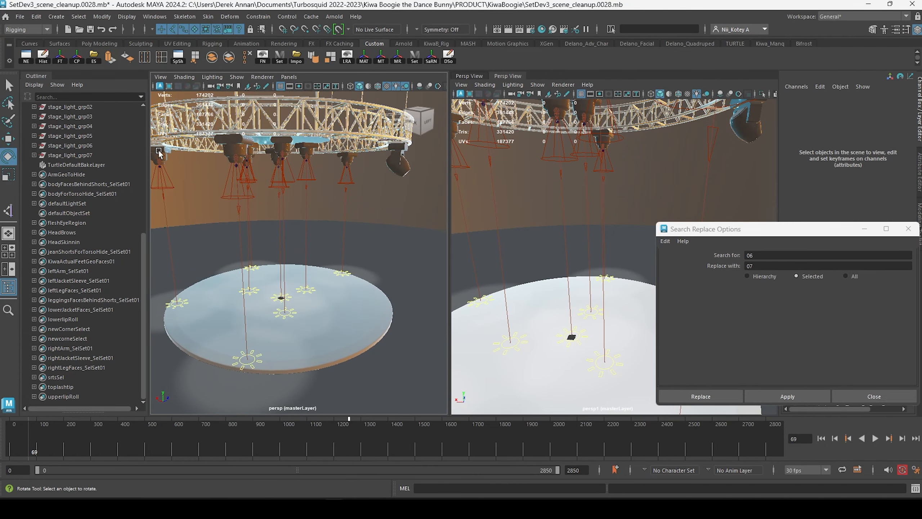
left_click_drag(335, 187, 306, 197, "alt")
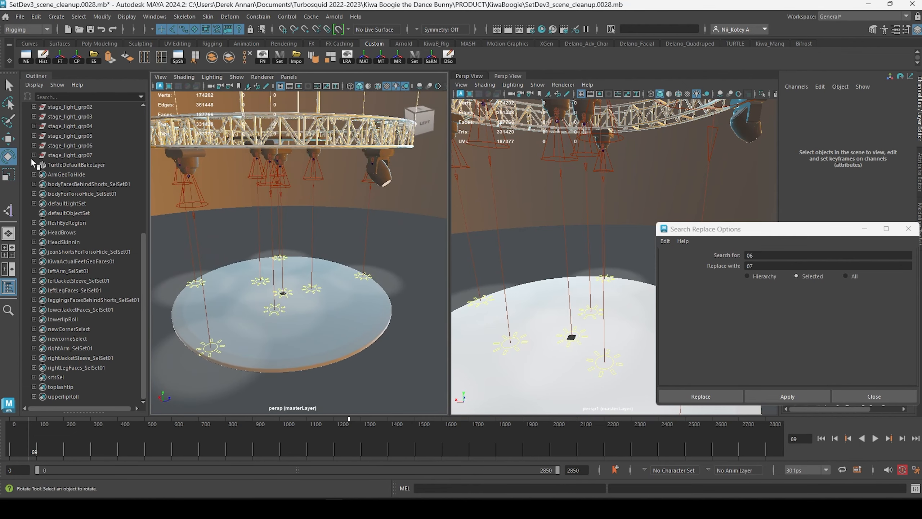
left_click(61, 156)
left_click(447, 58)
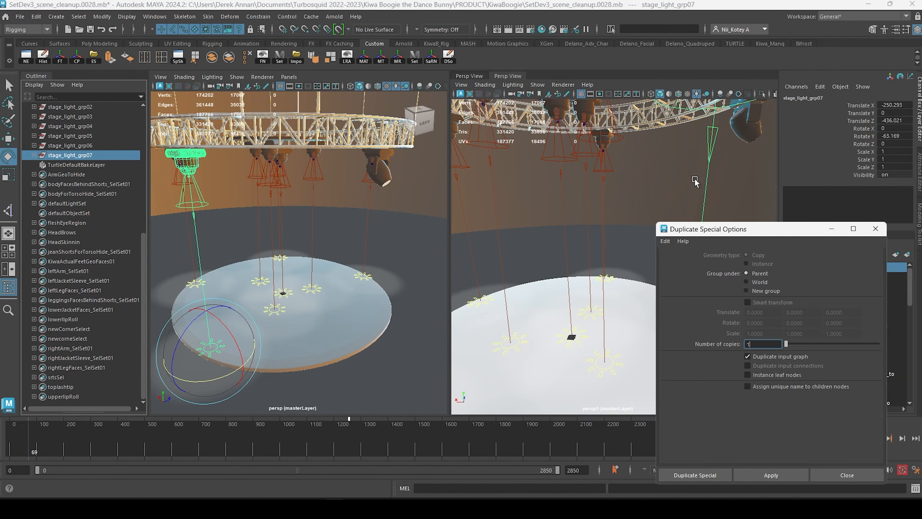
left_click_drag(778, 234, 757, 196)
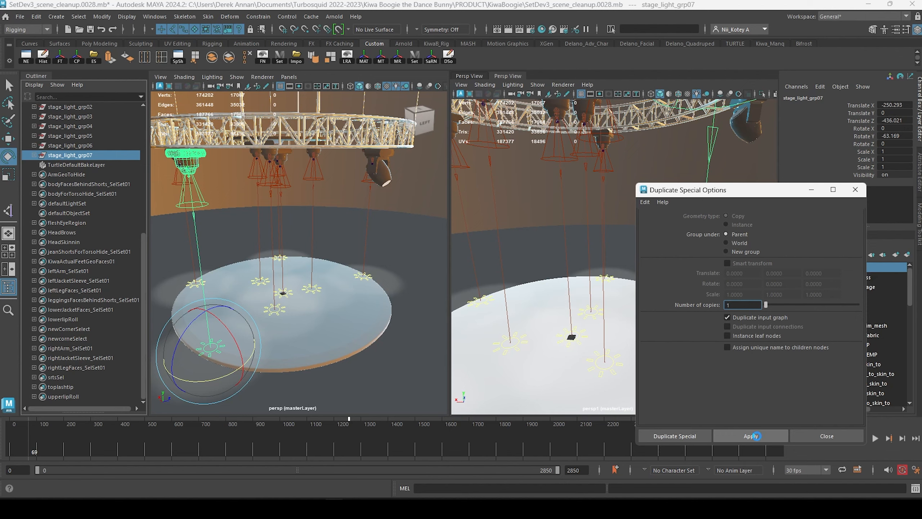
left_click(756, 437)
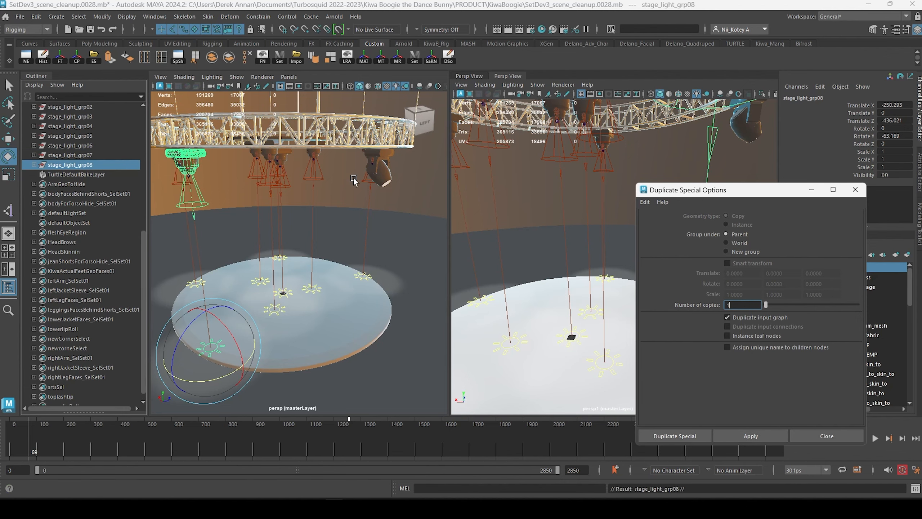
Group stage_light_grp08 and rotate the group about 71.9 degrees in Y to the next truss fixture, then expand the group.
mouse_move(329, 196)
left_mouse_down("alt")
mouse_move(307, 193)
mouse_move(320, 194)
left_mouse_up("alt")
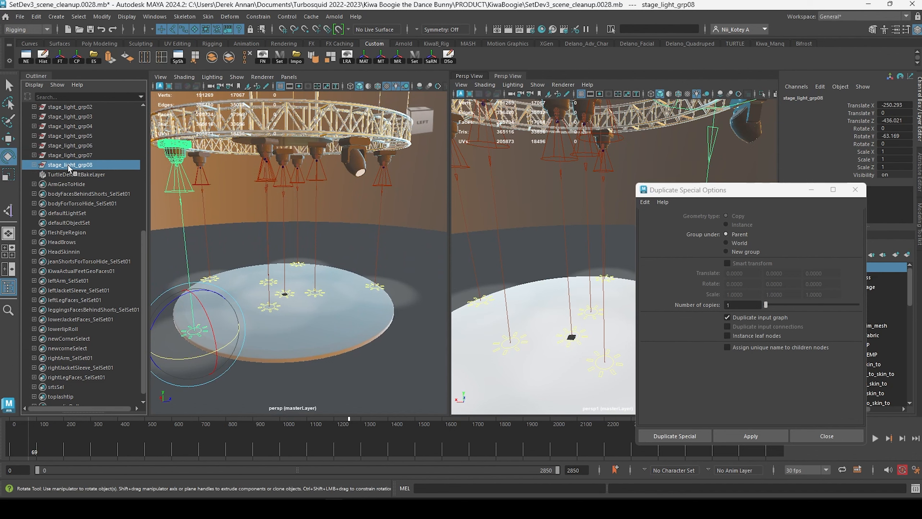
key("ctrl+g")
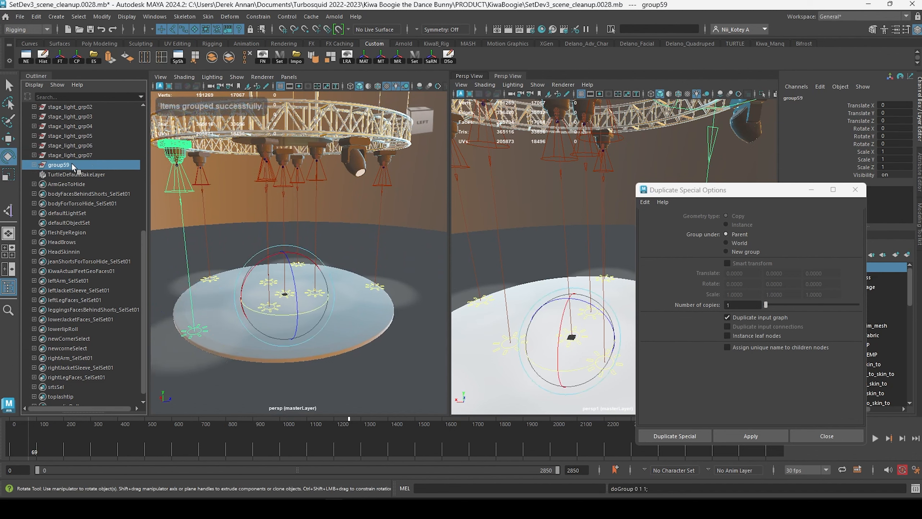
left_click_drag(271, 316, 305, 319)
left_click(34, 164)
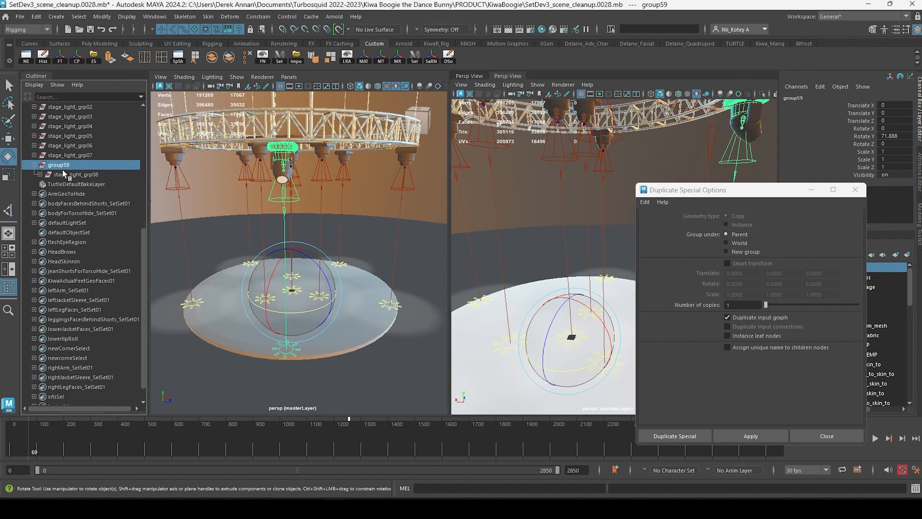
Unparent stage_light_grp08 from group59 and delete the emptied group59.
left_click(71, 175)
key("shift+p")
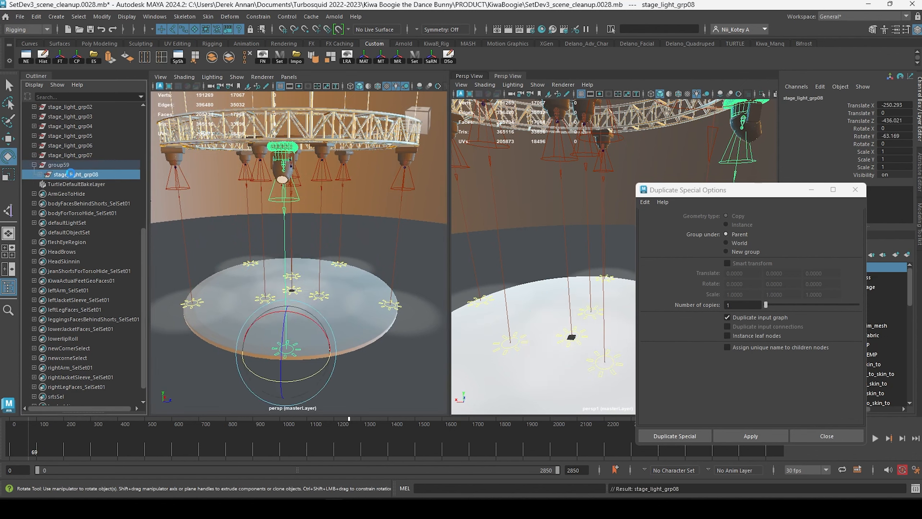
left_click(62, 165)
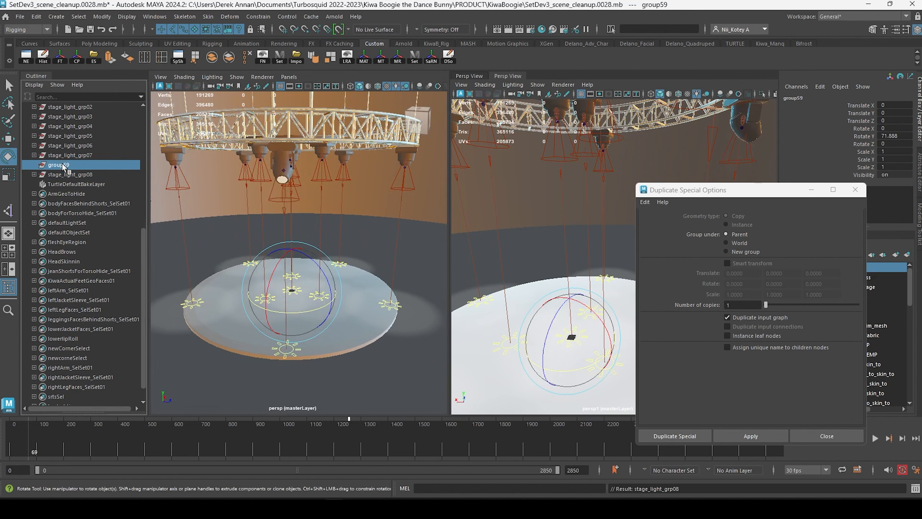
key("Delete")
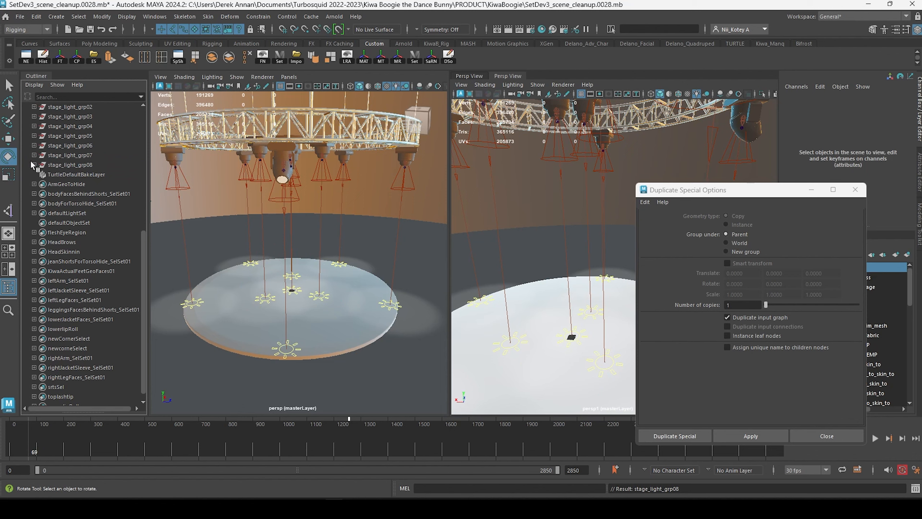
Search and replace 07 with 08 in the names of all nodes inside stage_light_grp08, from light_fixture_body to CTRL_stageLight, limited to the selection.
left_click(34, 165, "shift")
left_click(80, 174)
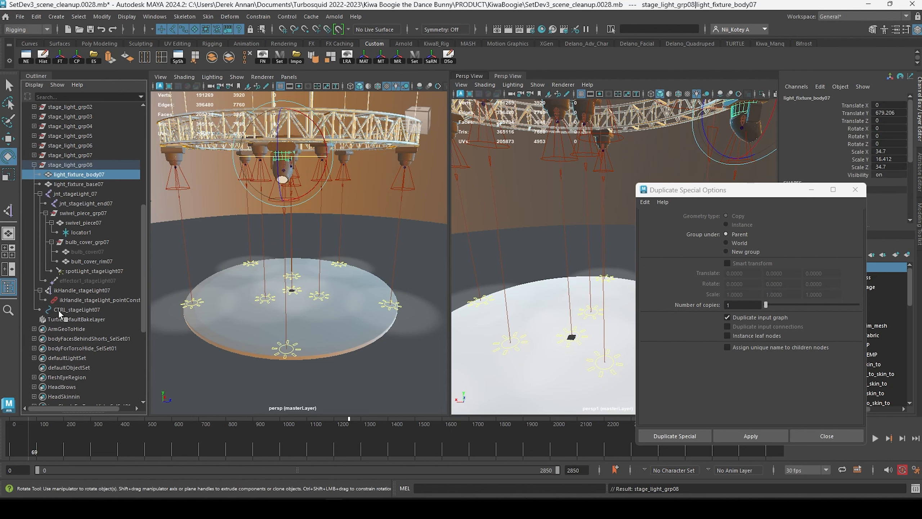
left_click(75, 310, "shift")
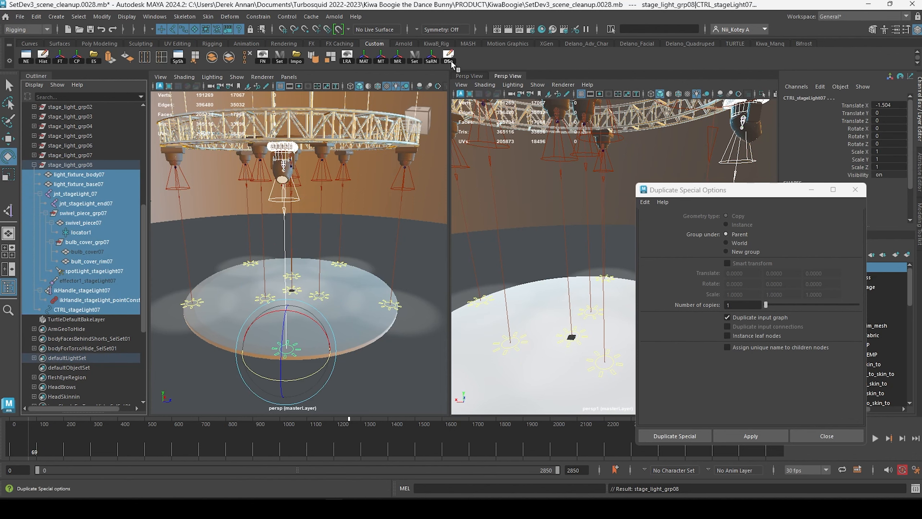
left_click(431, 56)
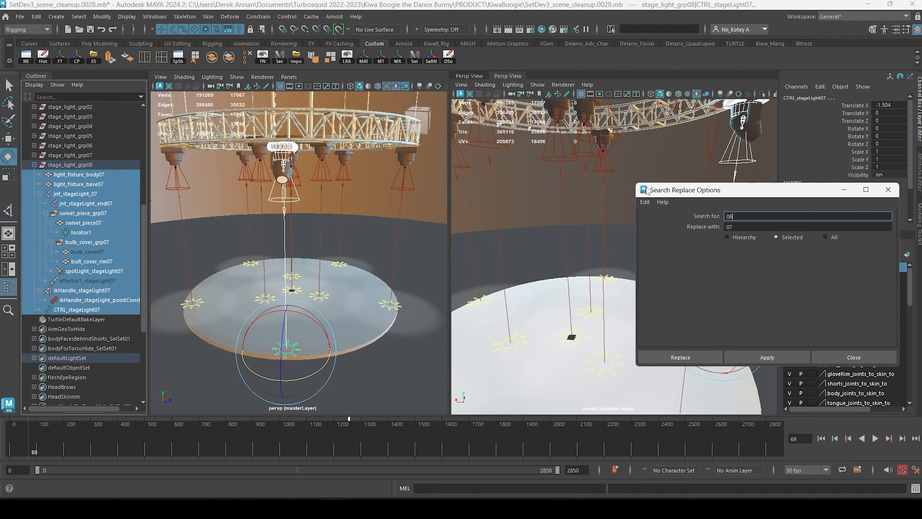
key("Tab")
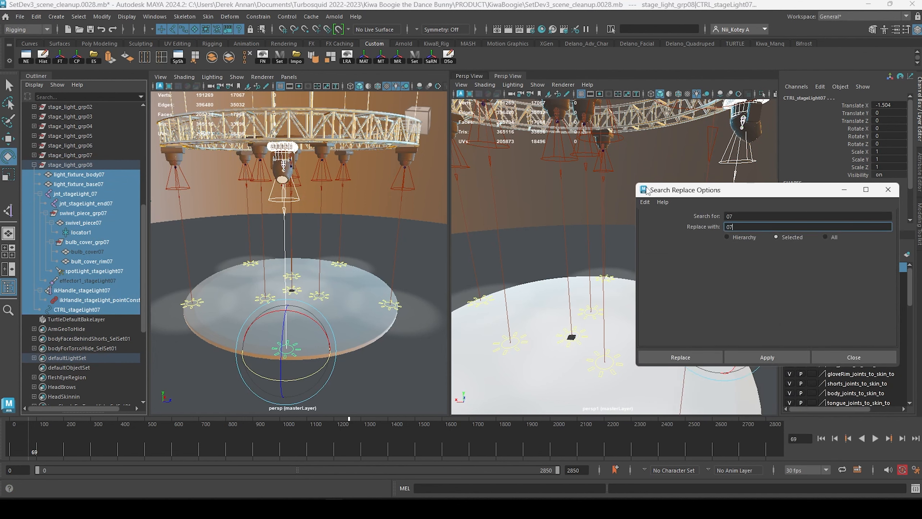
left_click(778, 356)
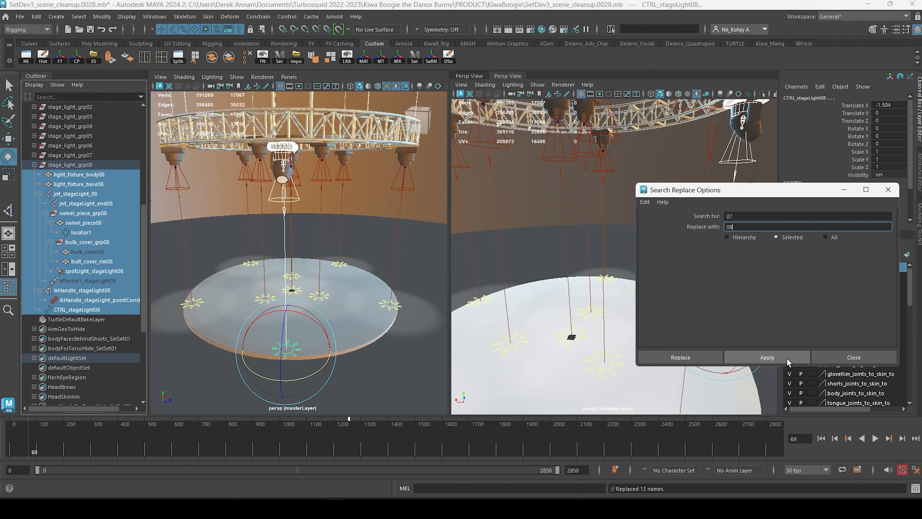
left_click_drag(570, 206, 586, 214, "alt")
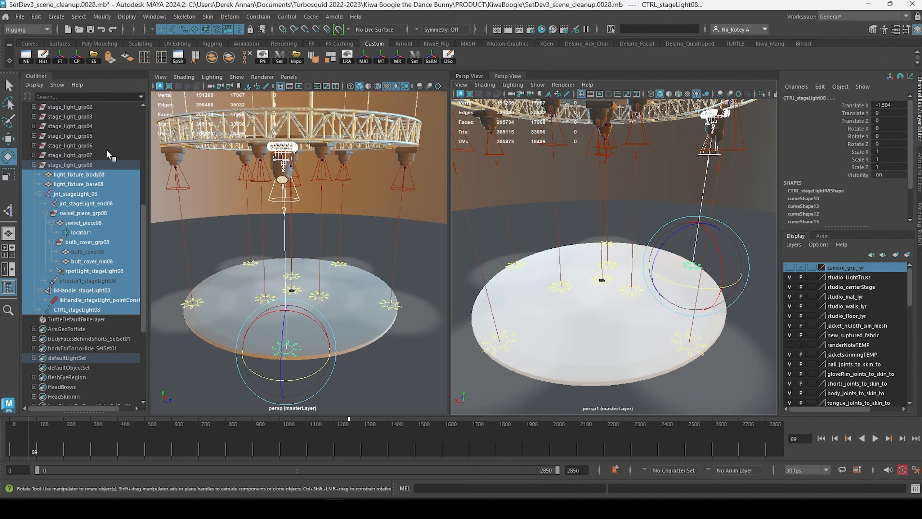
left_click(35, 165)
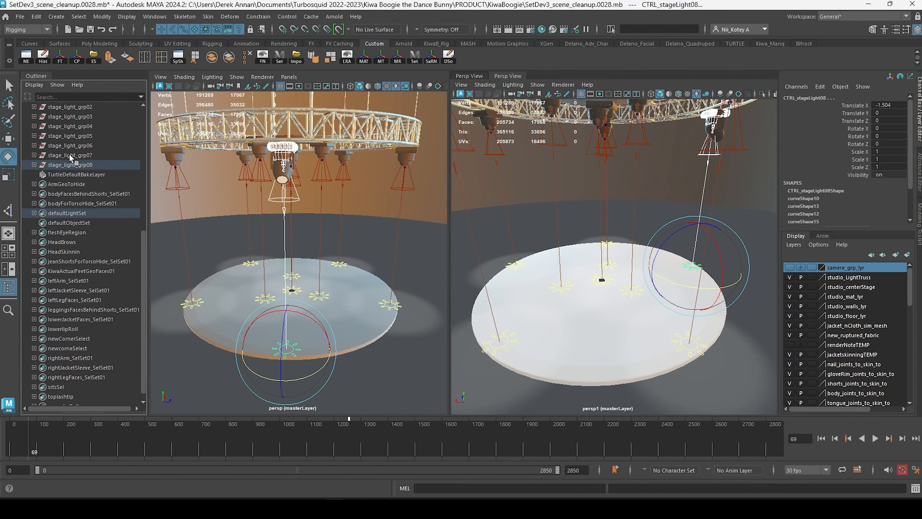
Hide the stage_light_grpSOURCE group.
scroll(71, 156, "up", 3)
left_click(70, 156)
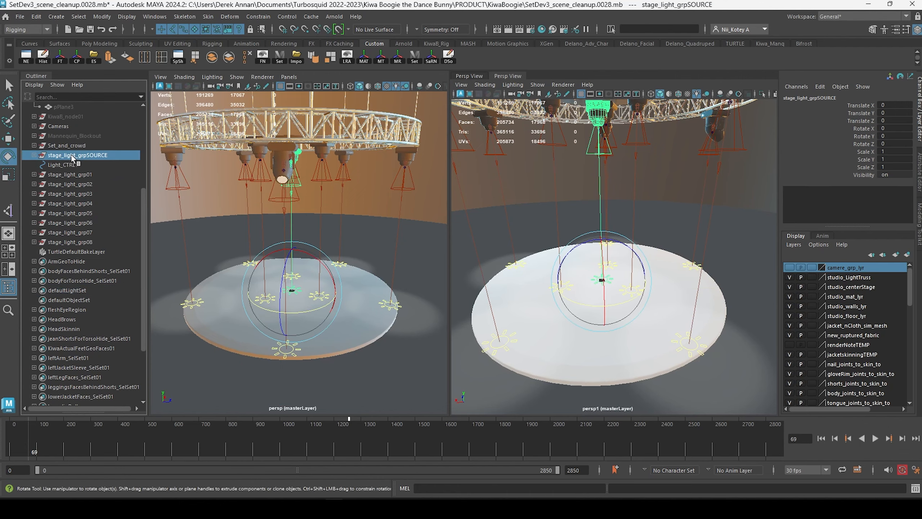
key("ctrl+h")
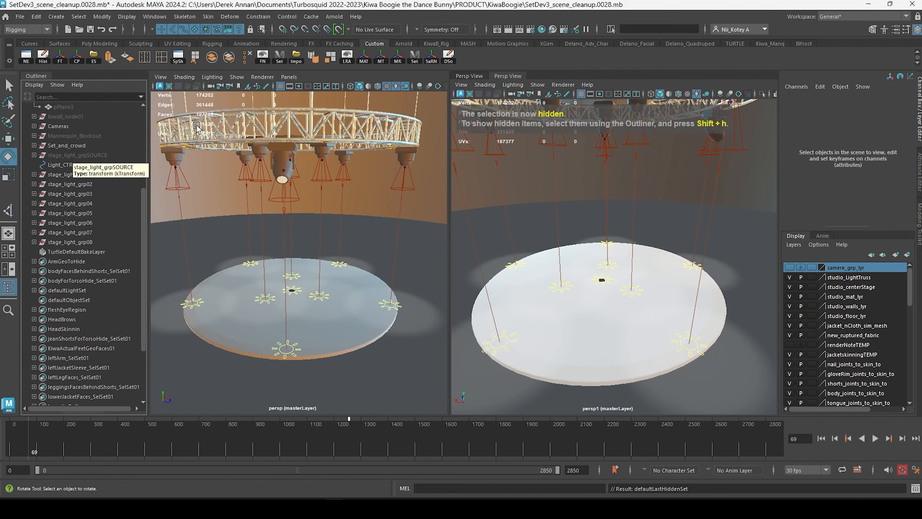
Inspect the light filters on the spotlight of stage_light_grp07 and view the attributes of its aiGobo8 filter.
left_click_drag(656, 189, 632, 210, "alt")
middle_click_drag(632, 210, 624, 233, "alt")
left_click_drag(624, 232, 643, 236, "alt")
left_click(701, 230)
key("ctrl+a")
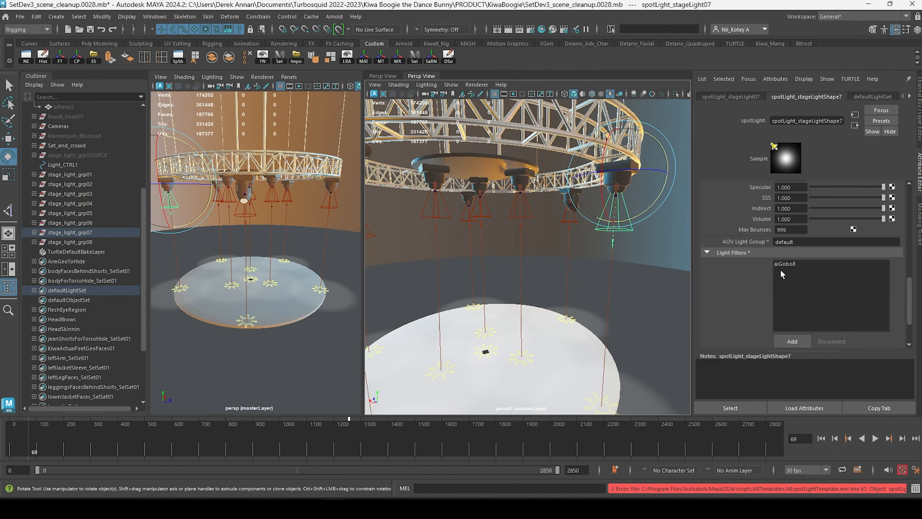
left_click(792, 265)
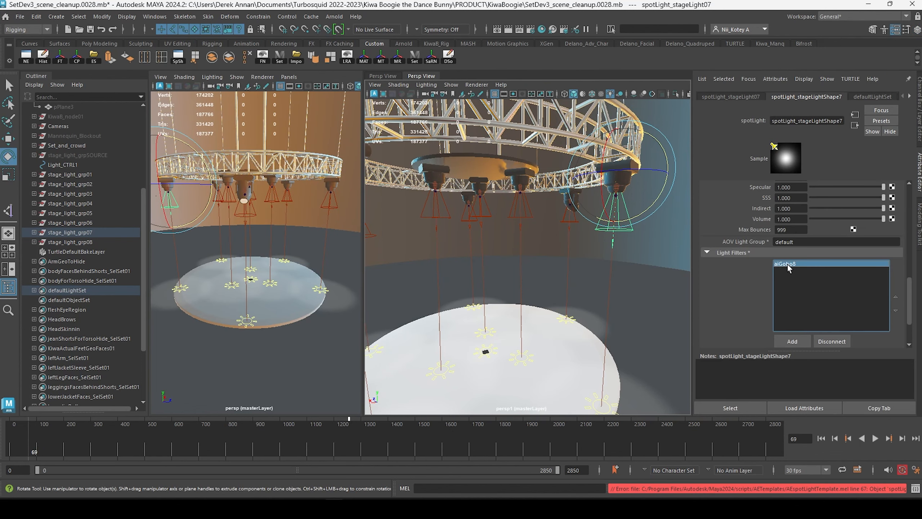
double_click(787, 263)
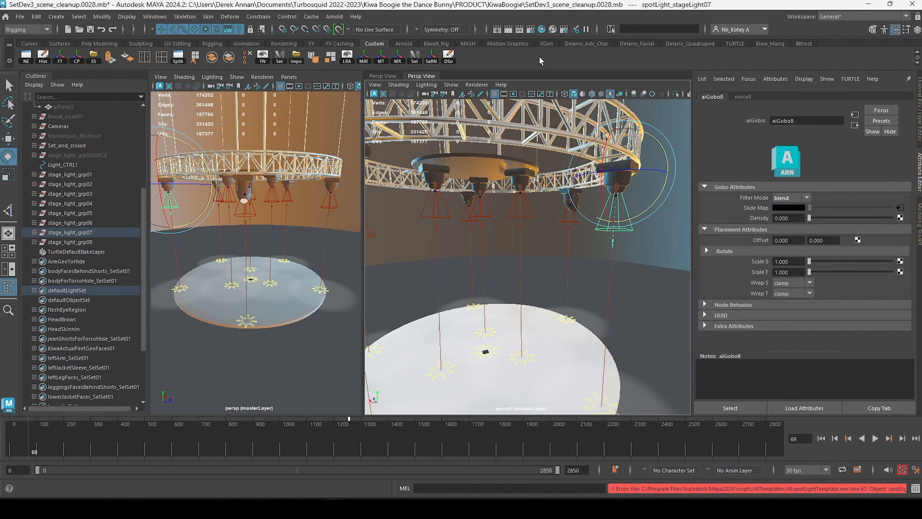
Graph the connections of the stage_light_grp07 and stage_light_grp01 spotlights in a maximized Hypershade.
left_click(541, 30)
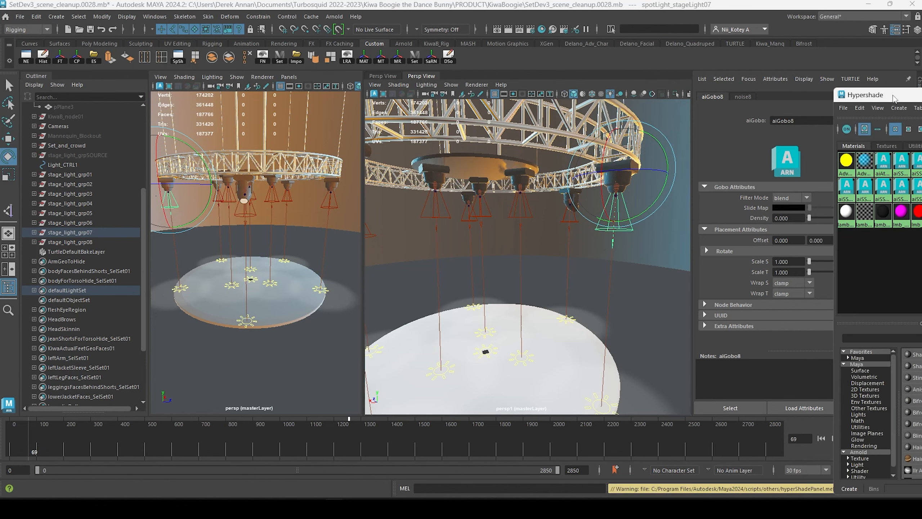
left_click_drag(894, 98, 545, 227)
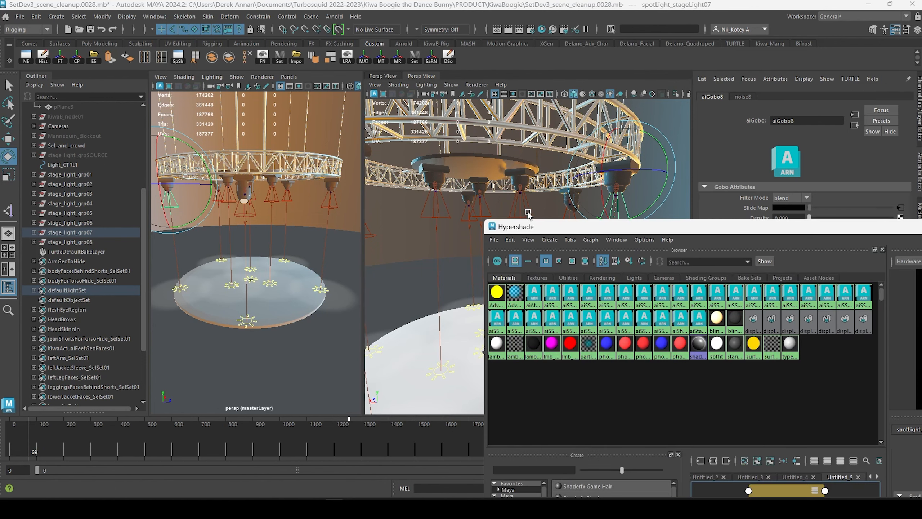
left_click_drag(672, 229, 589, 66)
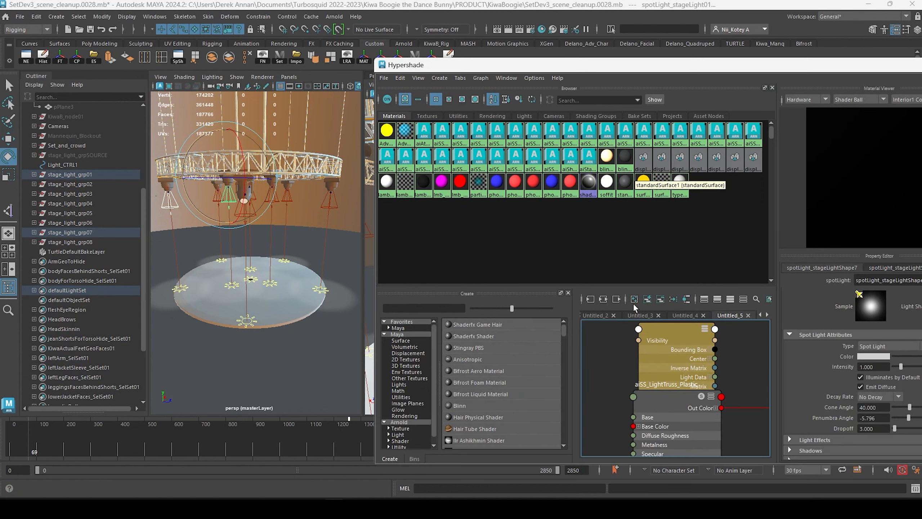
left_click(613, 298)
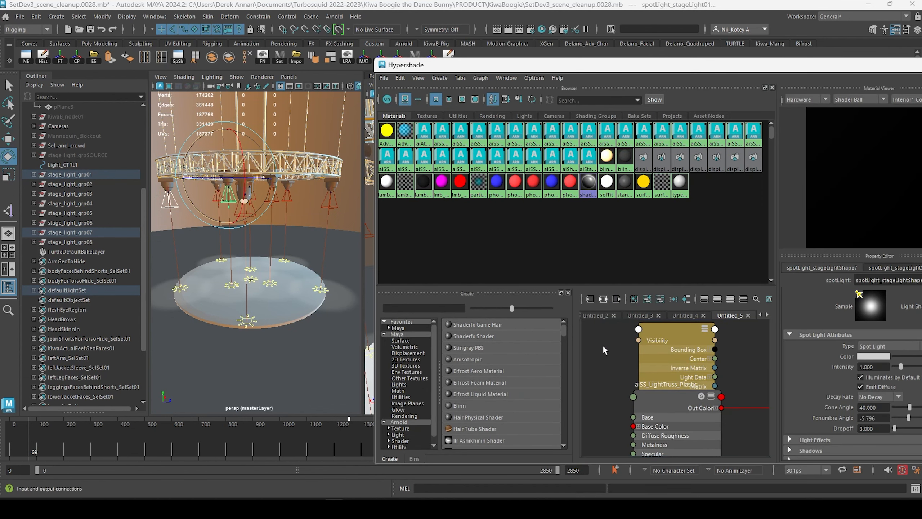
left_click(605, 299)
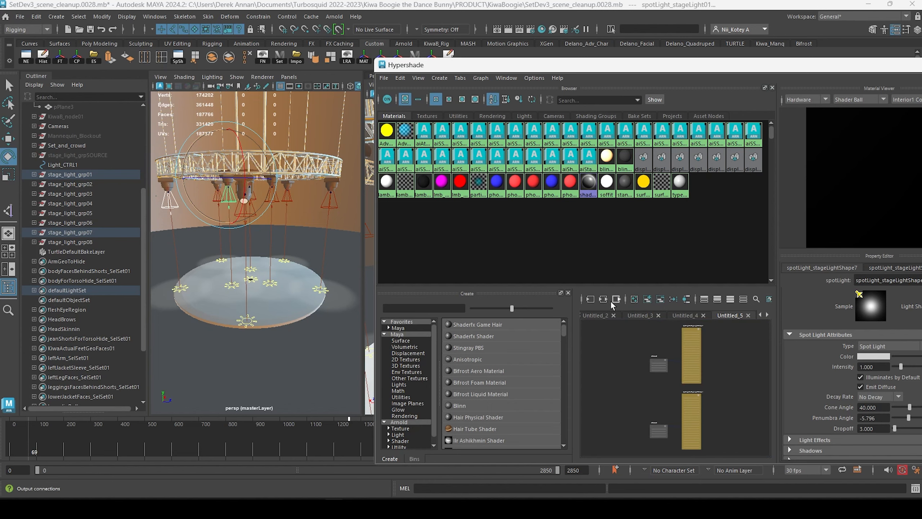
double_click(740, 66)
key("f")
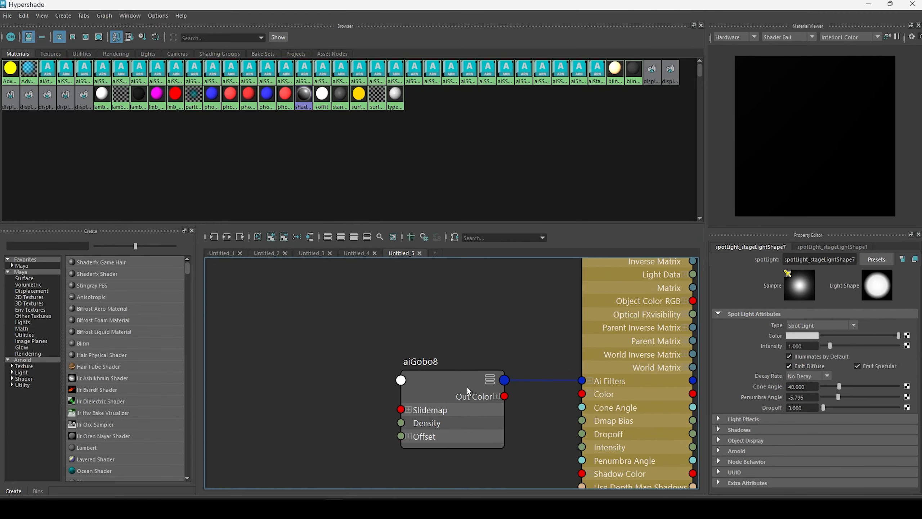
Graph the connections of the aiGobo8 and aiGobo5 nodes and compare the noise texture networks feeding them.
left_click(457, 386)
key("a")
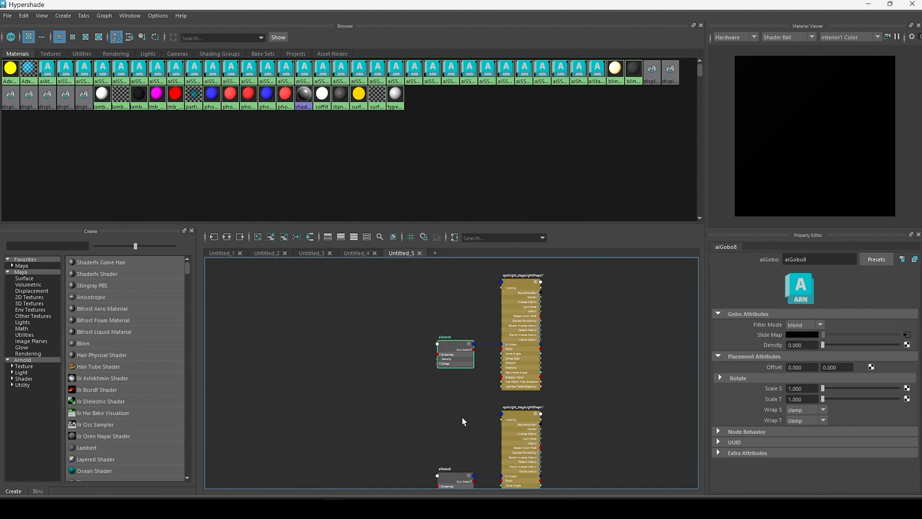
left_click(460, 347)
left_click(453, 480, "shift")
left_click(225, 236)
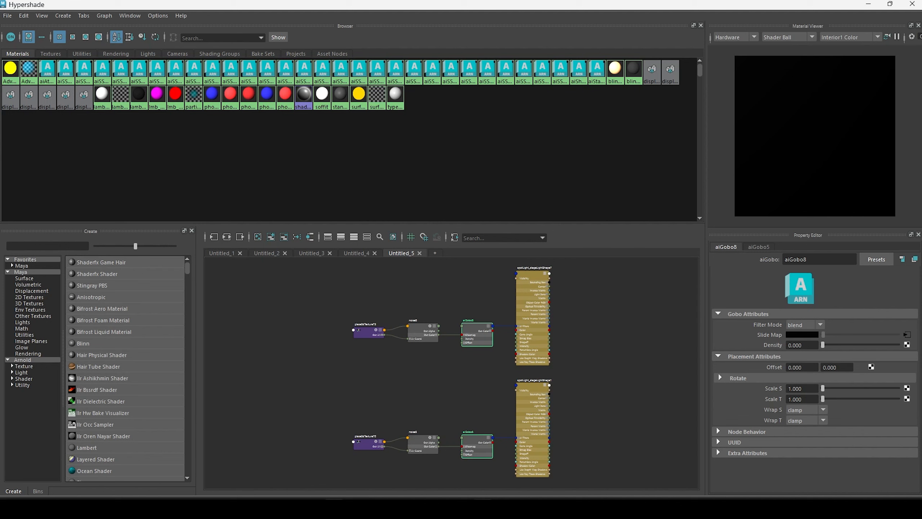
scroll(432, 363, "up", 5)
middle_click_drag(417, 307, 443, 389, "alt")
middle_click_drag(436, 394, 362, 292, "alt")
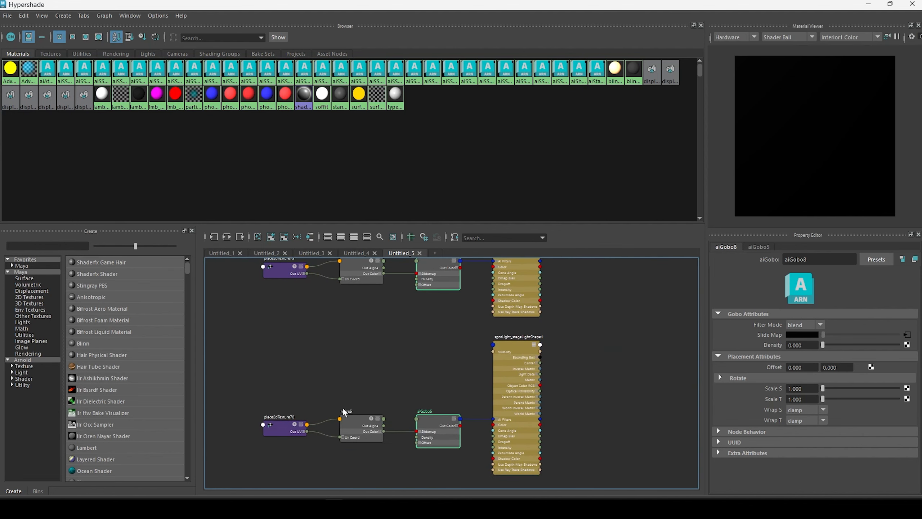
middle_click_drag(383, 334, 436, 388, "alt")
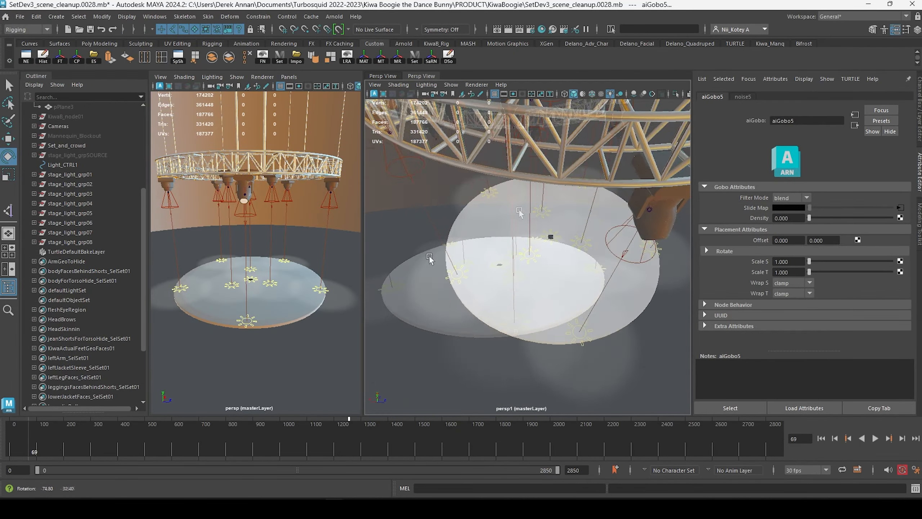
Hide the old tilted light fixture on the truss by selecting its parent group Null_8.
left_click_drag(430, 258, 570, 309, "alt")
right_click_drag(570, 309, 581, 299, "alt")
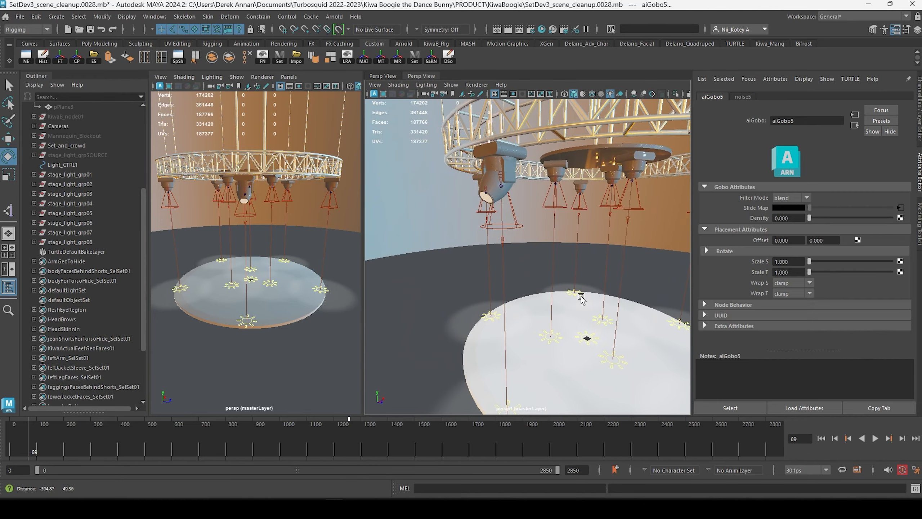
left_click_drag(582, 299, 520, 282, "alt")
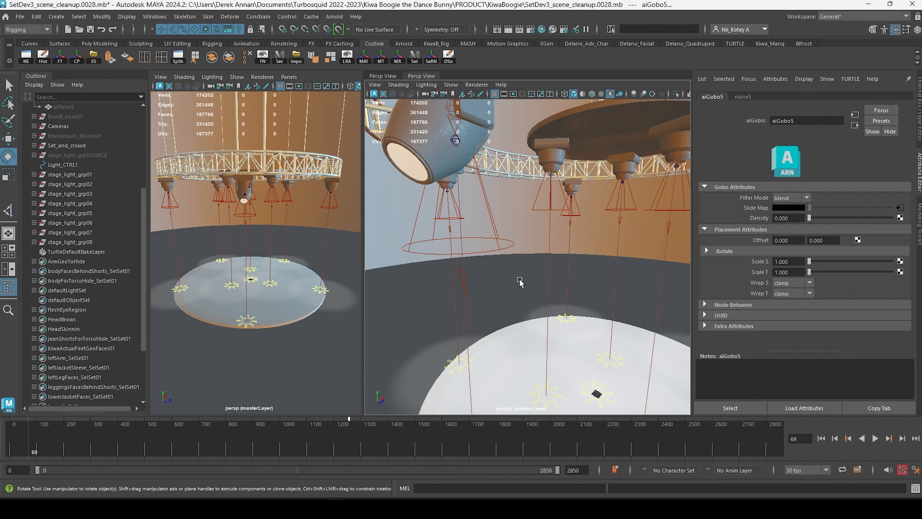
right_click_drag(520, 282, 482, 209, "alt")
left_click(483, 220)
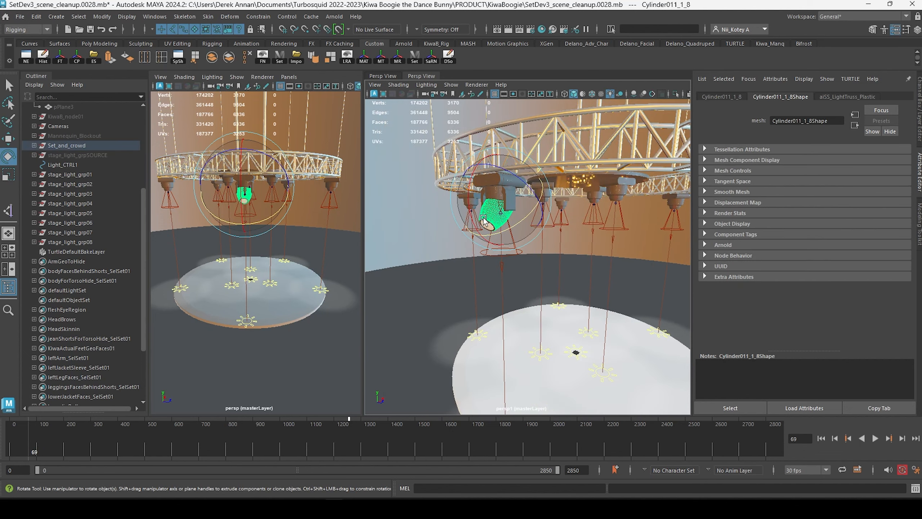
key("Up")
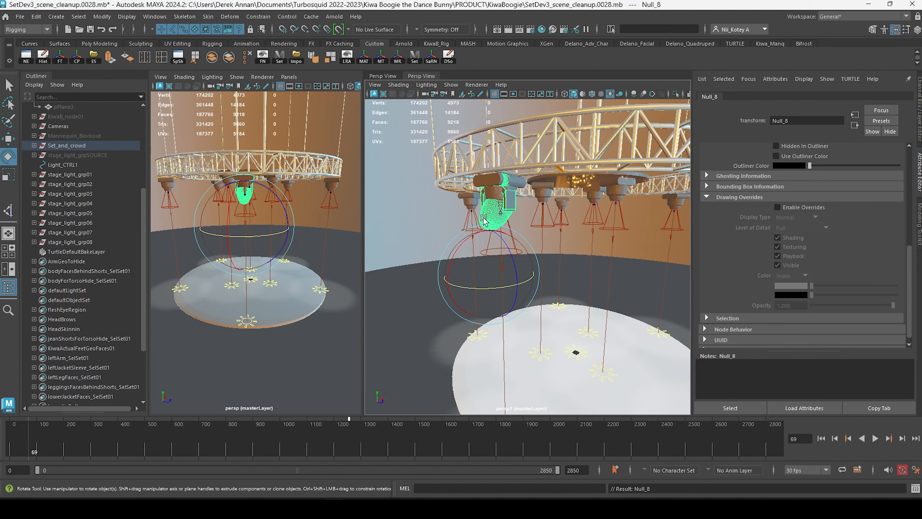
key("ctrl+h")
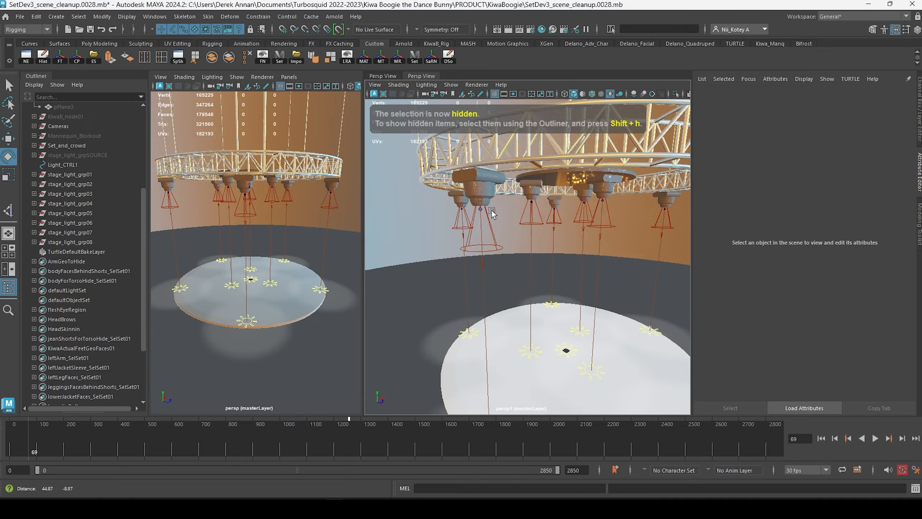
Switch the second perspective view to textured shading and duplicate the Light_CTRL1 control curve at the stage centre.
mouse_move(482, 220)
left_mouse_down("alt")
mouse_move(468, 227)
mouse_move(606, 250)
mouse_move(473, 261)
left_mouse_up("alt")
key("6")
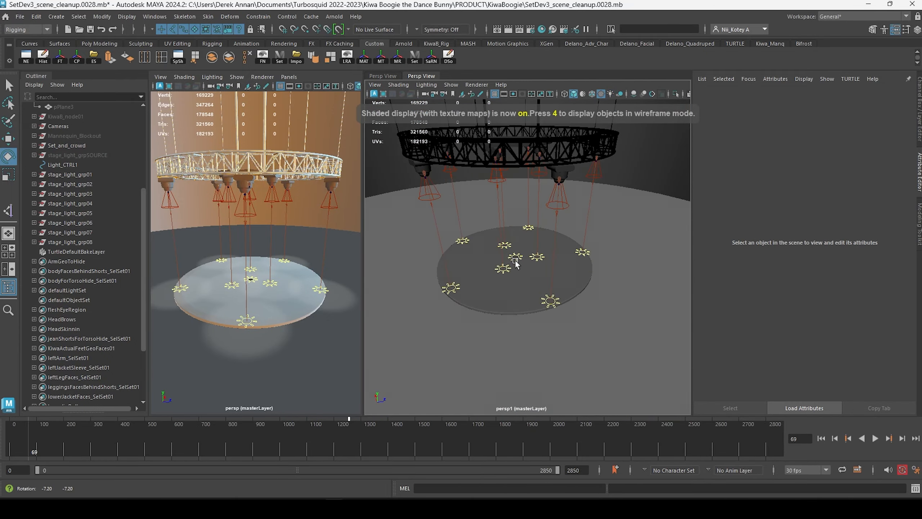
right_click_drag(474, 261, 549, 267, "alt")
left_click_drag(548, 267, 503, 246, "alt")
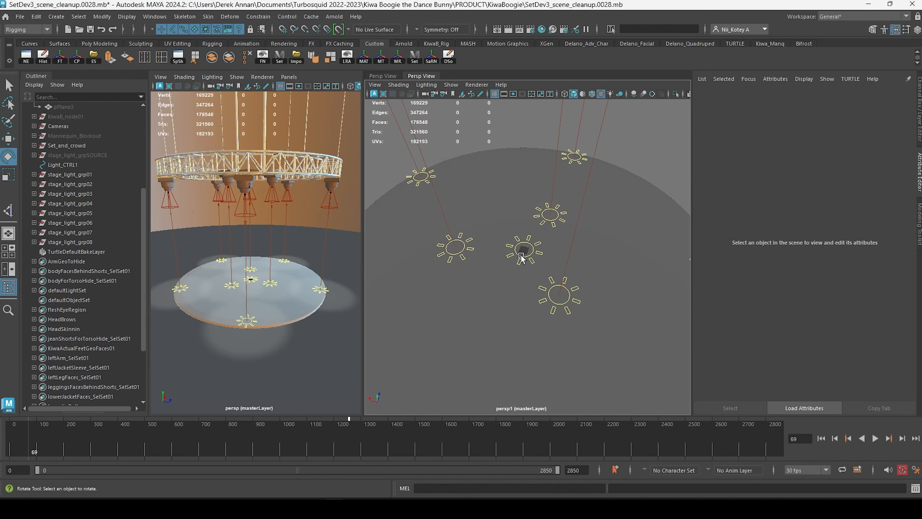
left_click(516, 255)
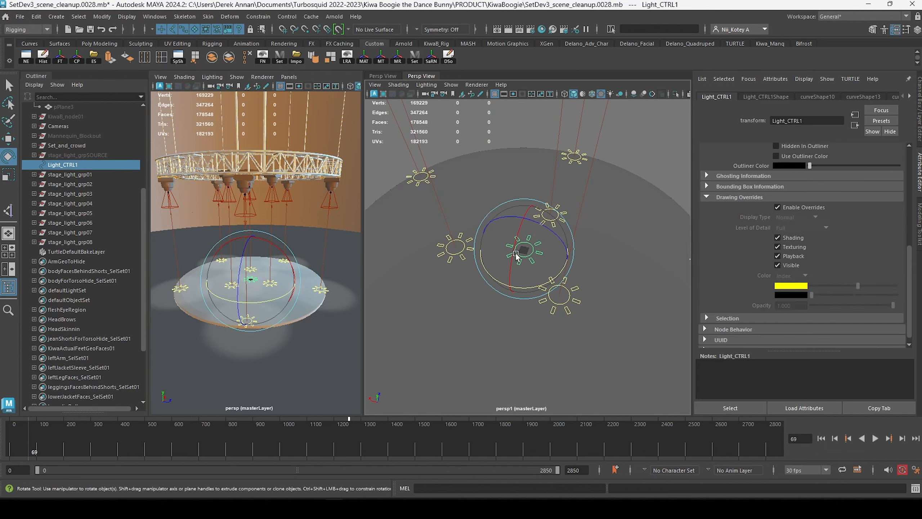
left_click(63, 172)
left_click(60, 164)
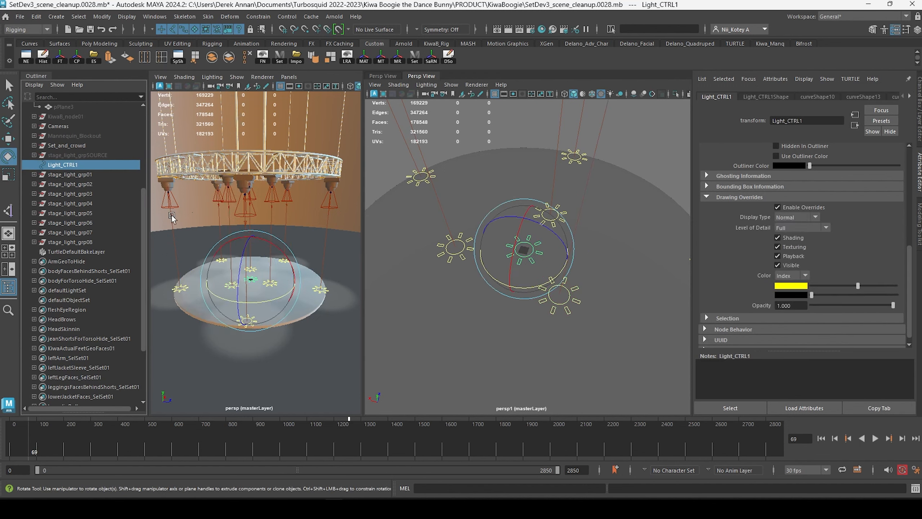
key("ctrl+d")
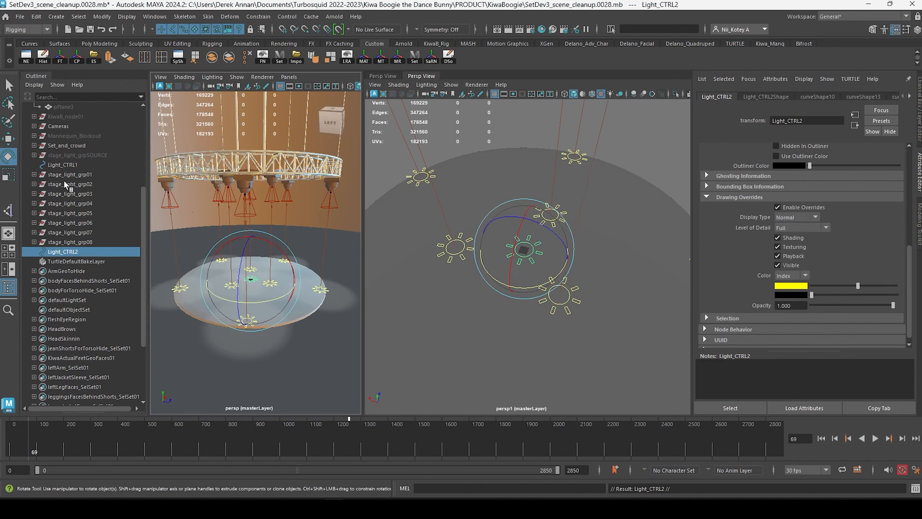
Turn on shape display in the outliner and expand Light_CTRL1 to list its individual curve shapes.
left_click(63, 165)
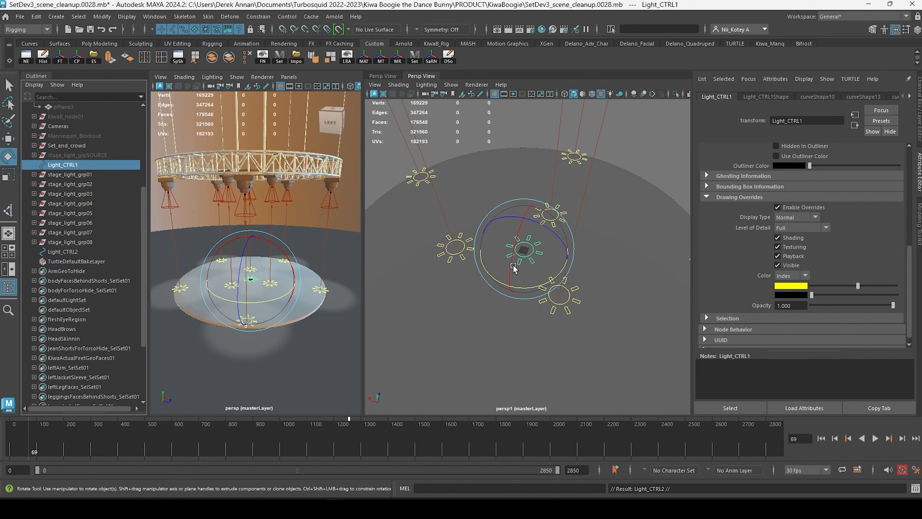
scroll(515, 264, "up", 5)
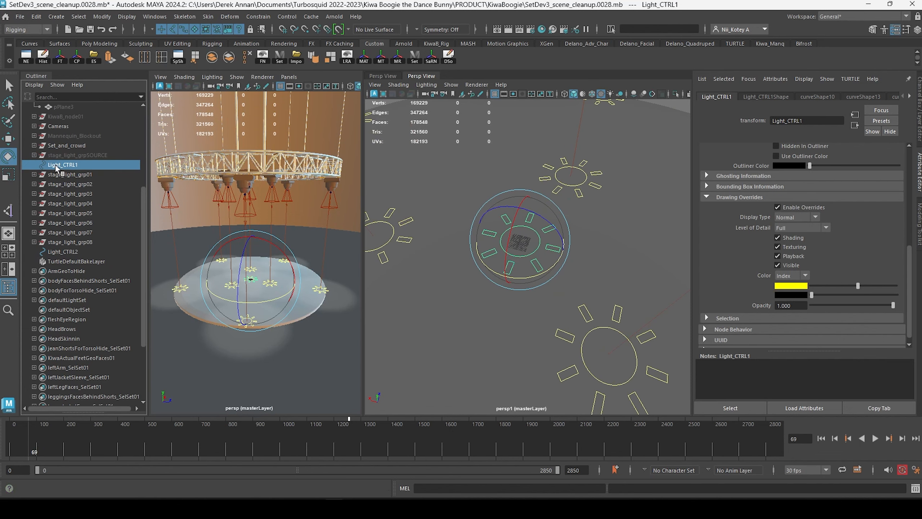
mouse_move(519, 251)
left_mouse_down("alt")
mouse_move(526, 235)
mouse_move(523, 265)
left_mouse_up("alt")
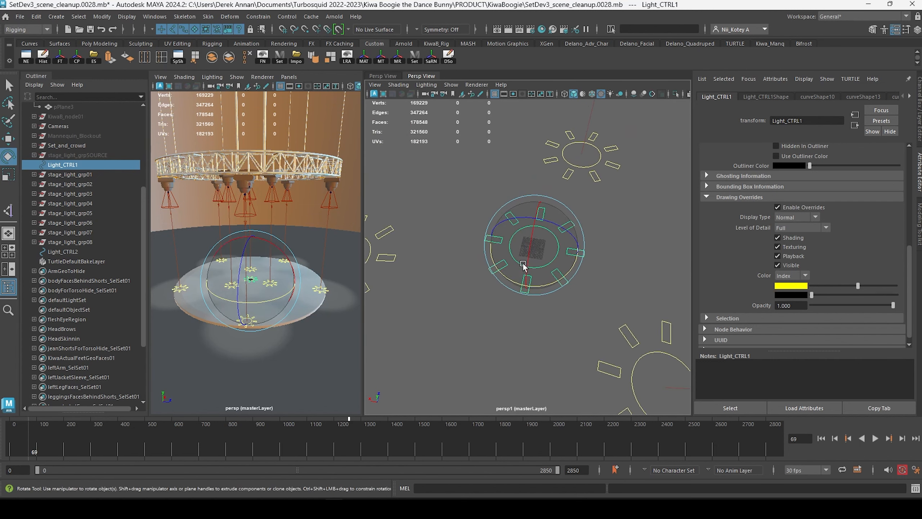
scroll(523, 265, "up", 1)
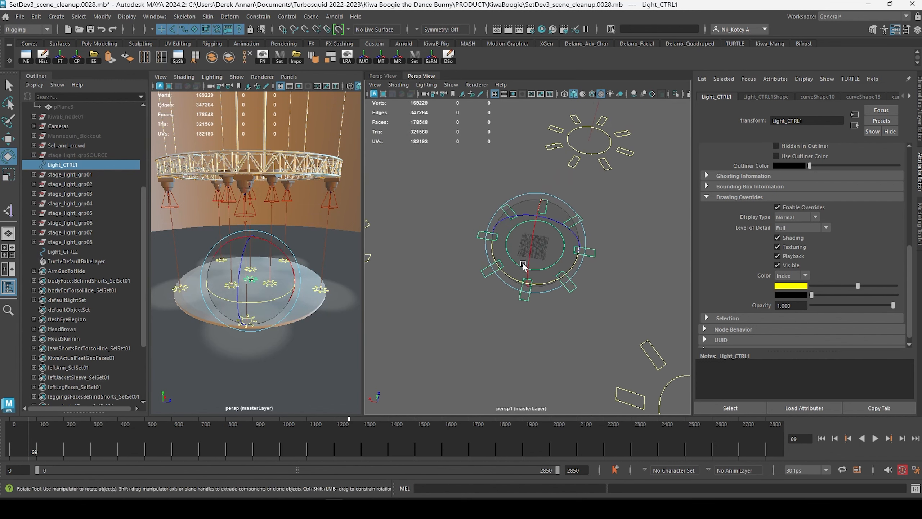
left_click(34, 85)
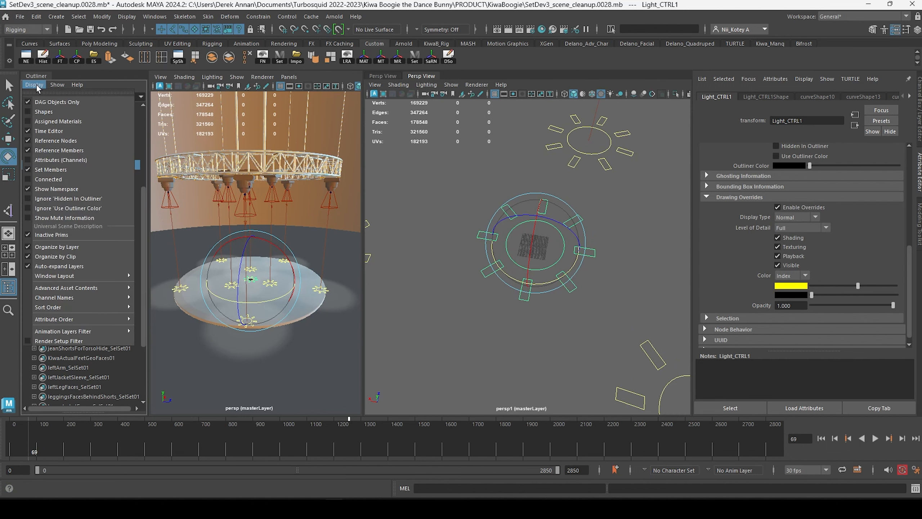
left_click(43, 112)
left_click(35, 165)
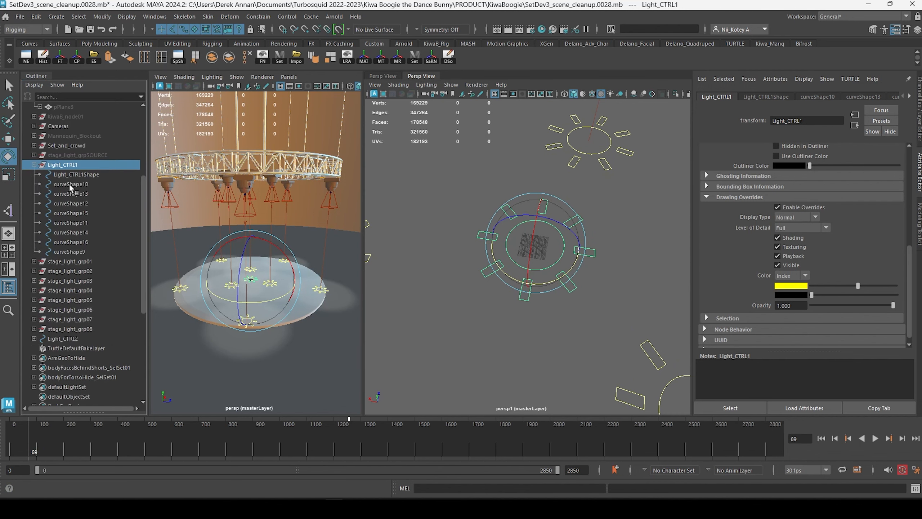
Delete the diagonal ray shapes curveShape10, curveShape13, curveShape14 and curveShape15 from Light_CTRL1.
left_click(69, 194)
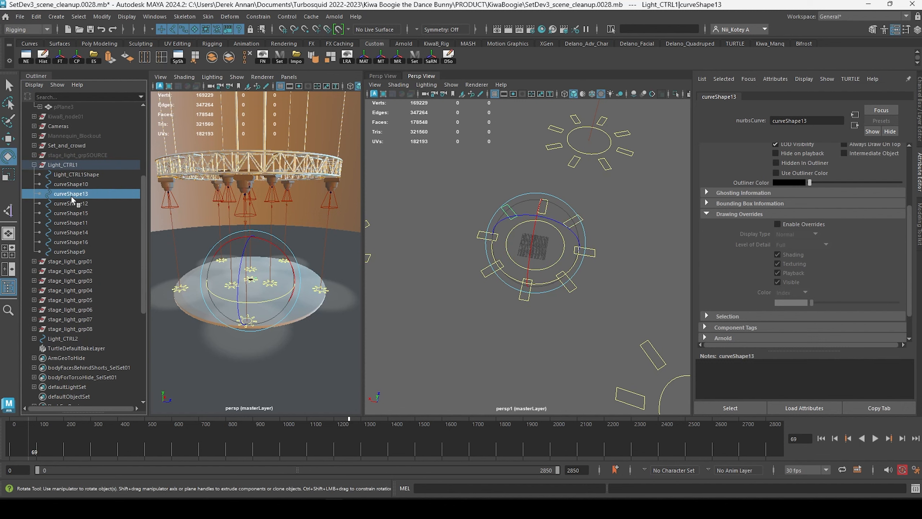
left_click(74, 185)
left_click(75, 194, "ctrl")
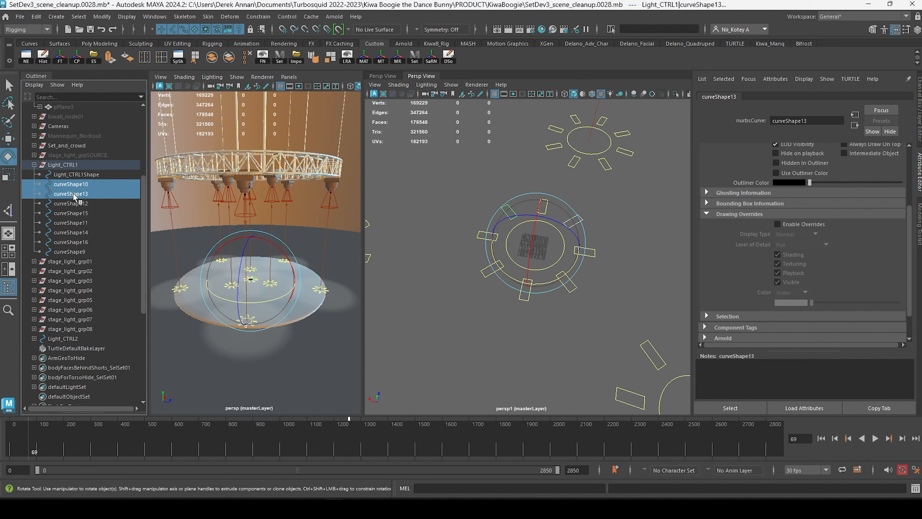
left_click(72, 214, "ctrl")
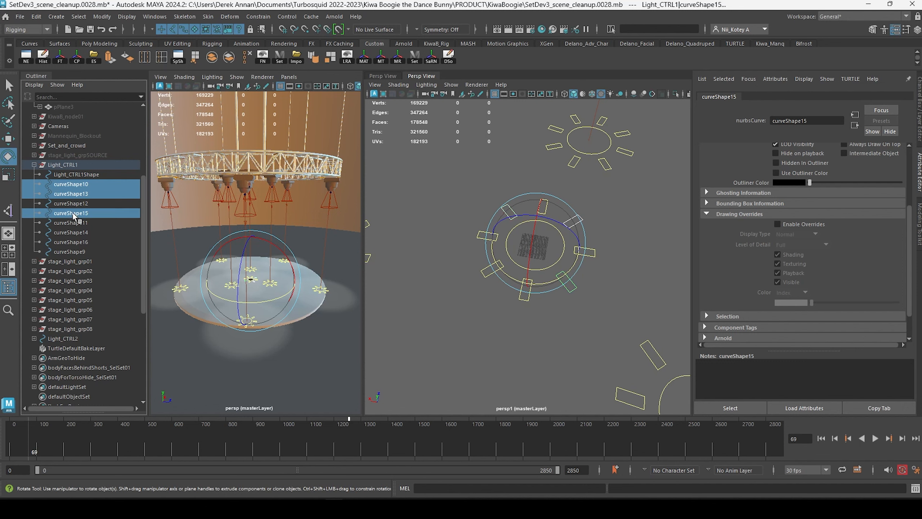
left_click(74, 223, "ctrl")
left_click(73, 224, "ctrl")
left_click(72, 233, "ctrl")
key("Delete")
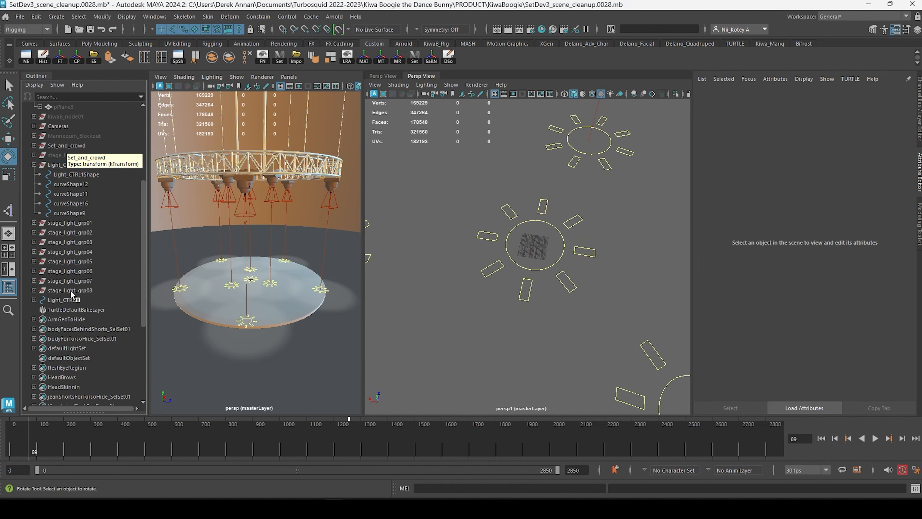
Turn off shape display in the outliner and hide the duplicate Light_CTRL2 curve.
scroll(70, 290, "down", 5)
scroll(72, 286, "up", 7)
left_click(34, 233)
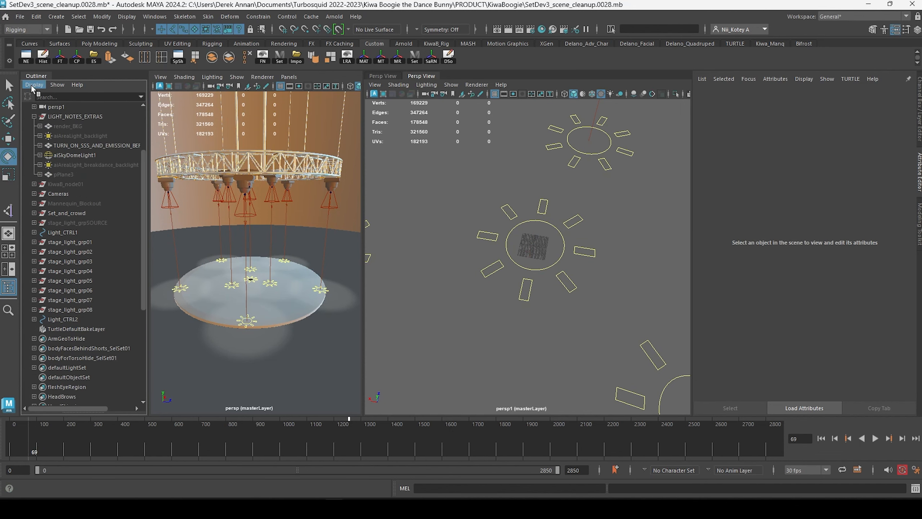
left_click(32, 87)
left_click(37, 113)
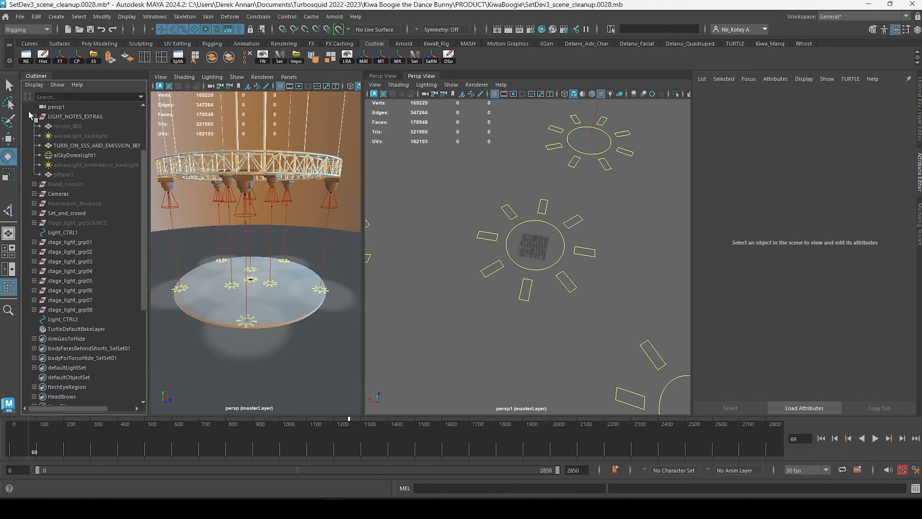
left_click(61, 232)
left_click(62, 320)
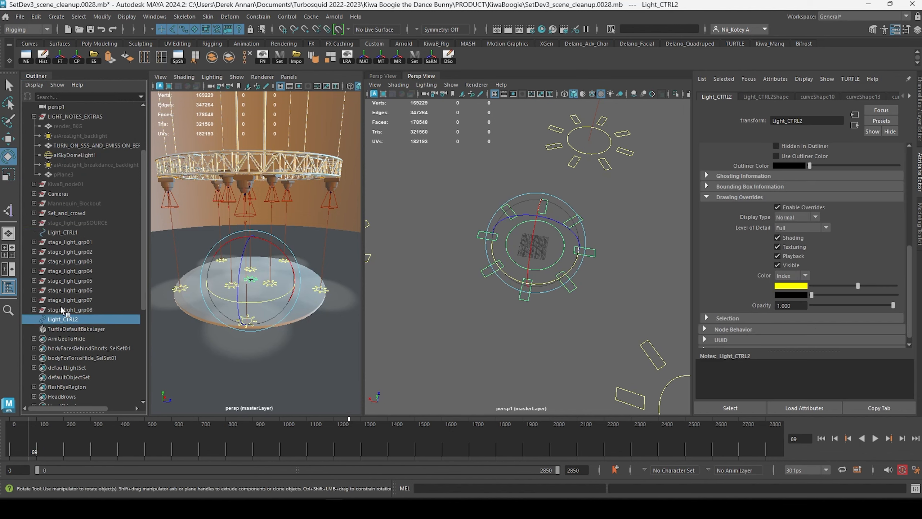
key("ctrl+h")
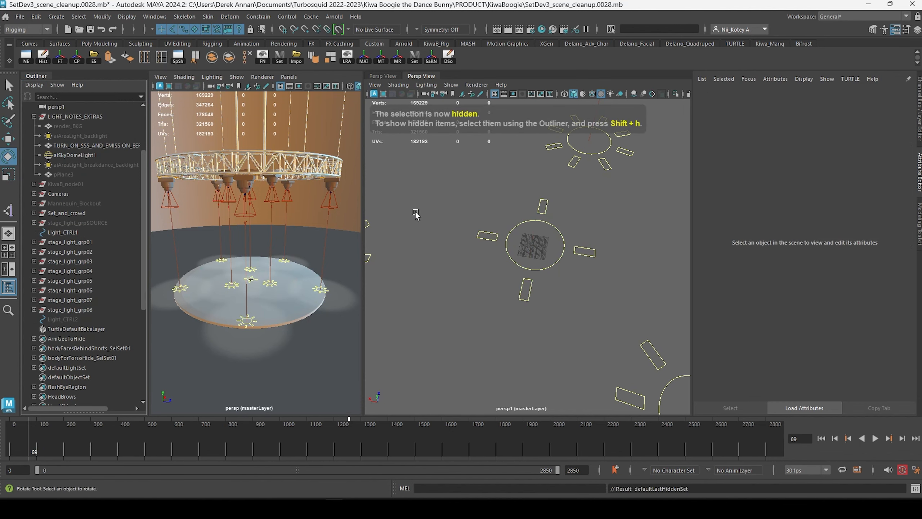
Isolate Light_CTRL1 to select all its control vertices, restore the full scene and scale the vertices up well beyond the original size.
scroll(590, 272, "down", 8)
left_click_drag(573, 275, 523, 271, "alt")
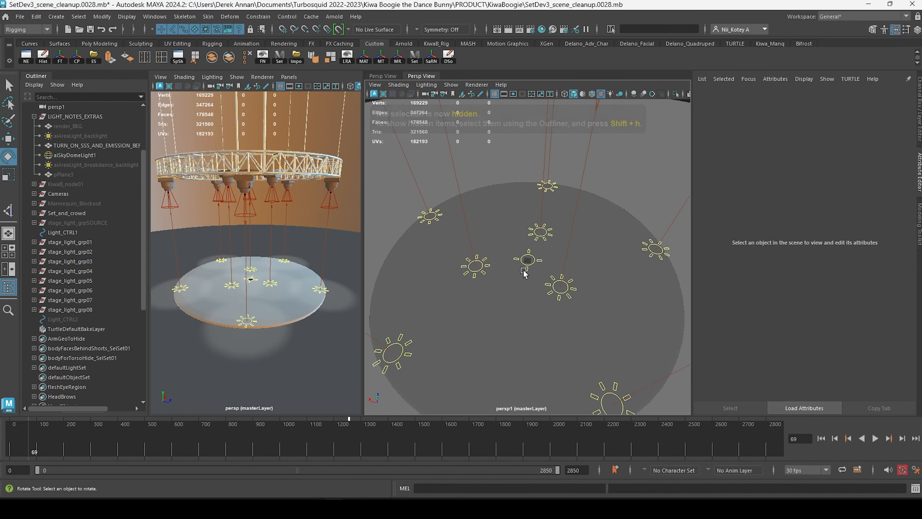
scroll(524, 272, "up", 4)
left_click(512, 263)
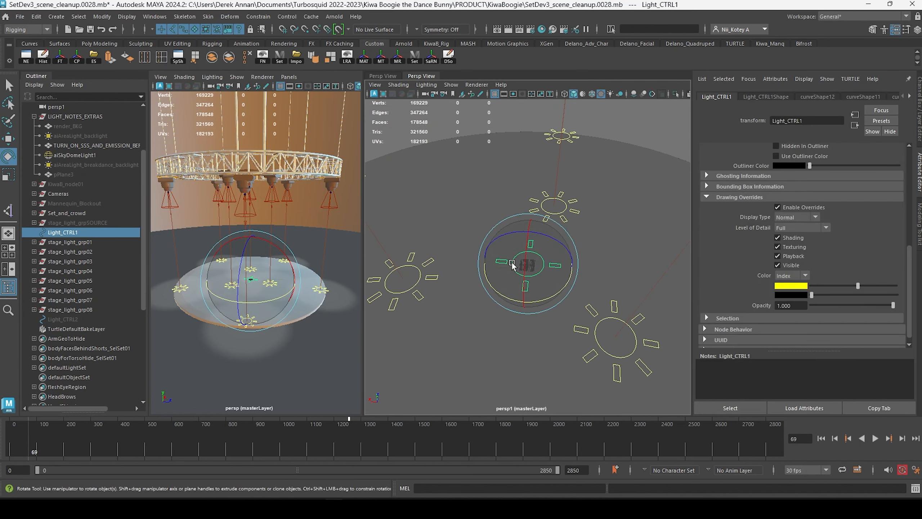
left_click(676, 93)
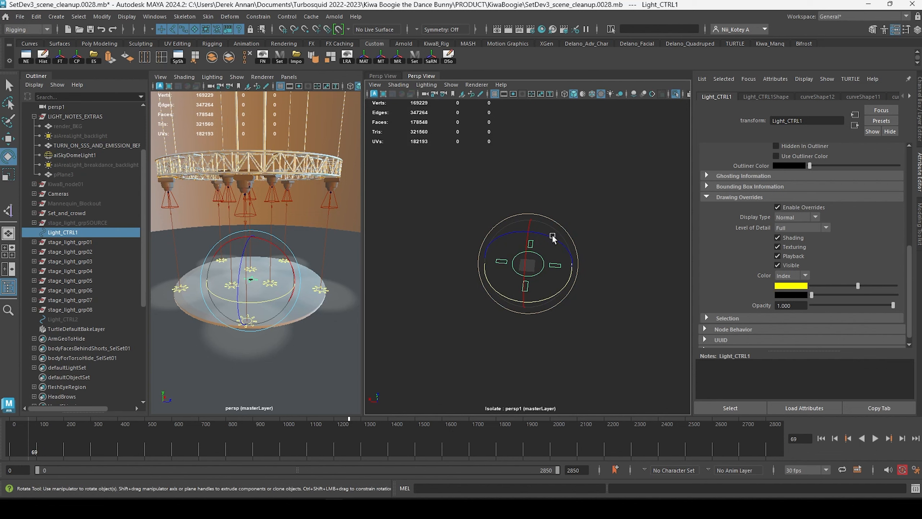
right_click_drag(514, 262, 472, 252)
left_click_drag(469, 202, 631, 324)
left_click(676, 94)
scroll(526, 255, "down", 5)
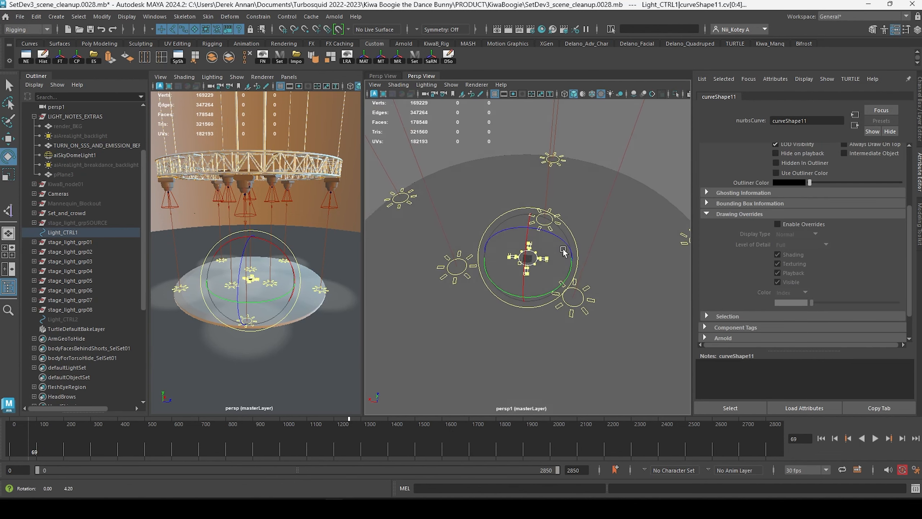
key("r")
left_click_drag(526, 255, 473, 259)
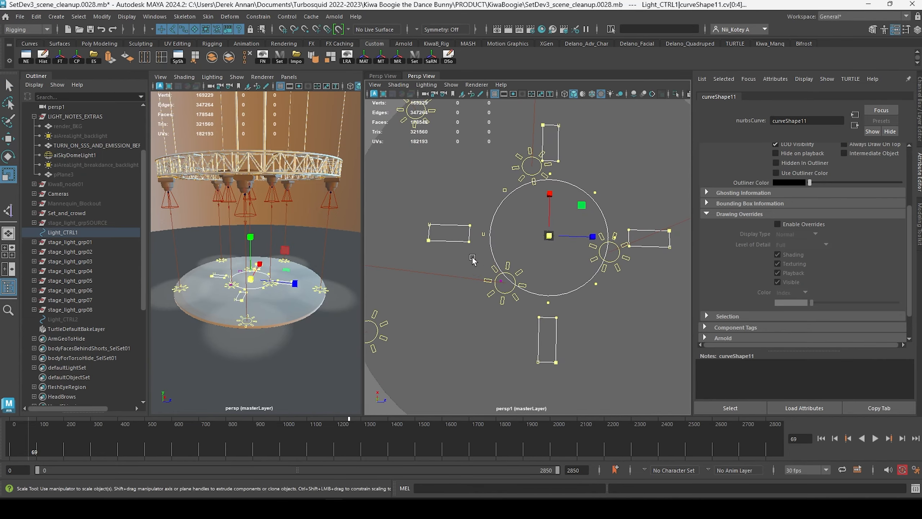
Shorten the four rays of Light_CTRL1 into roughly square tabs by moving their outer control vertices inward.
left_click_drag(413, 215, 501, 239)
key("w")
left_click_drag(654, 215, 655, 241)
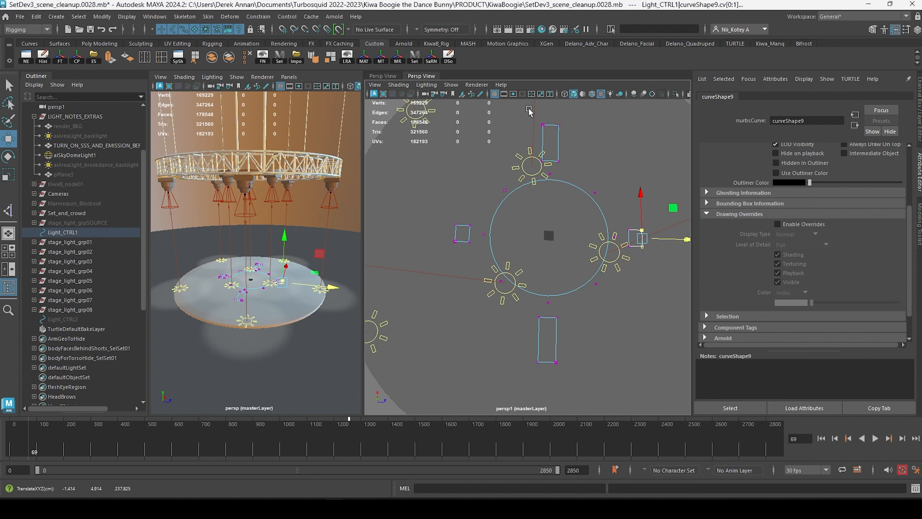
left_click_drag(589, 125, 523, 152)
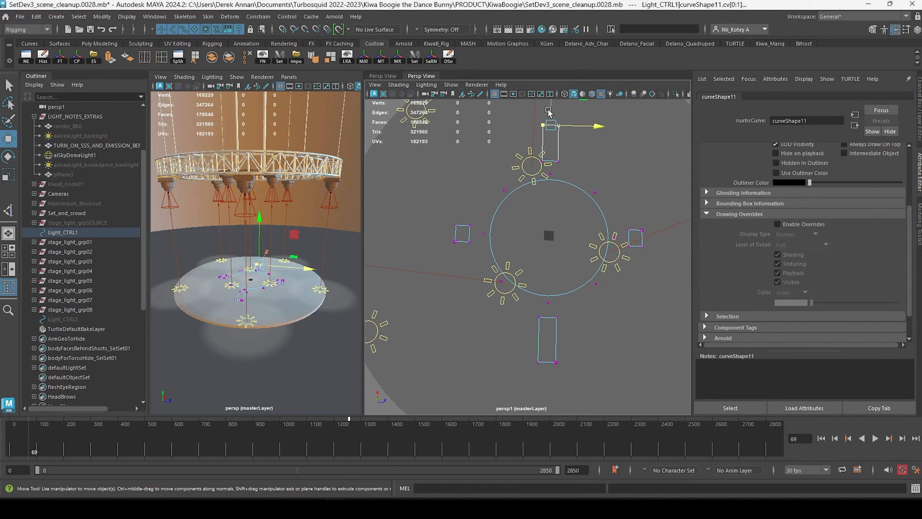
left_click_drag(549, 111, 553, 133)
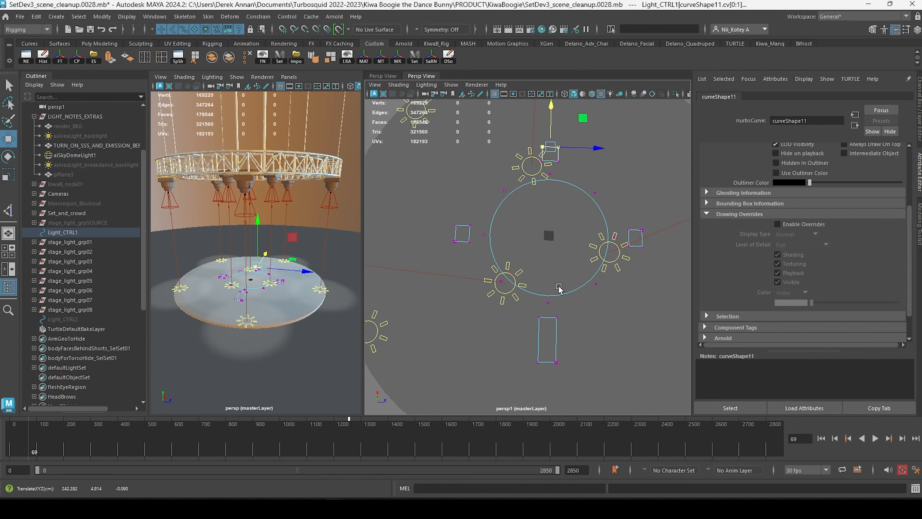
left_click_drag(570, 385, 549, 298)
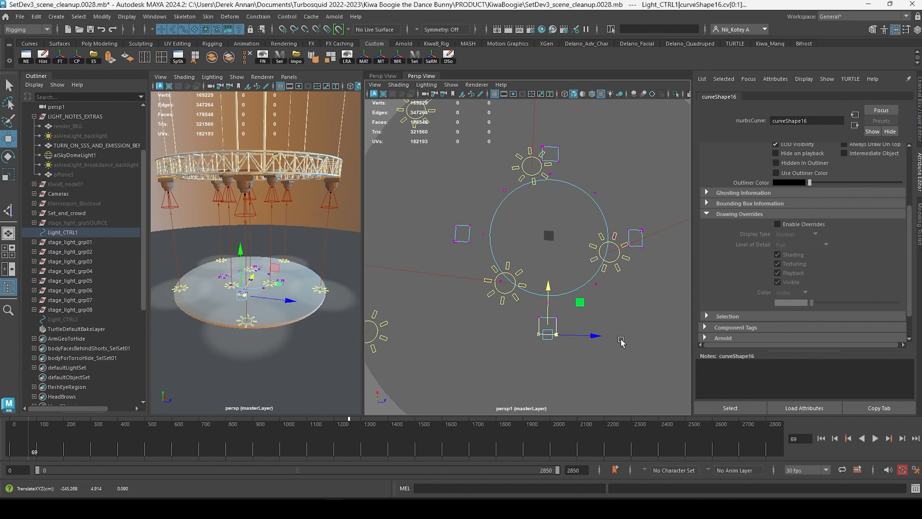
Move the lower, left and right square tabs of Light_CTRL1 inward until they touch the central circle.
left_click_drag(621, 339, 615, 333, "alt")
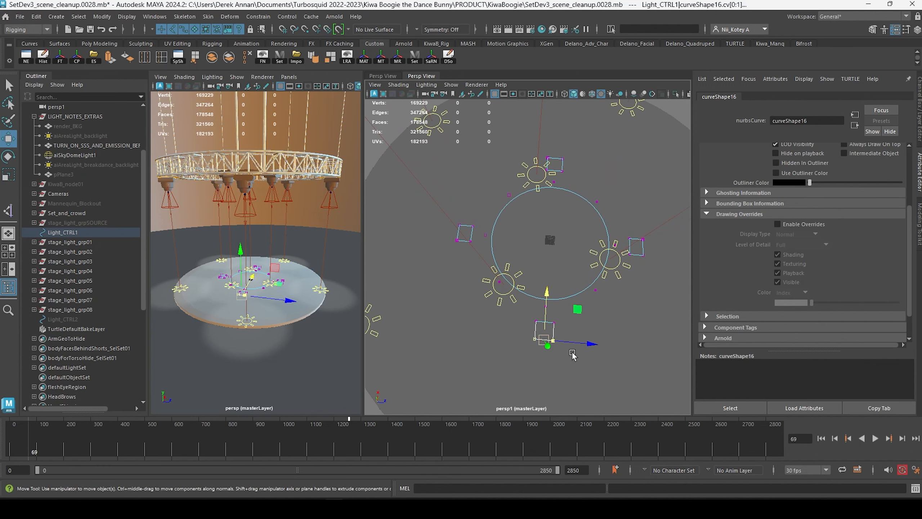
left_click_drag(574, 359, 522, 316)
left_click_drag(545, 287, 551, 262)
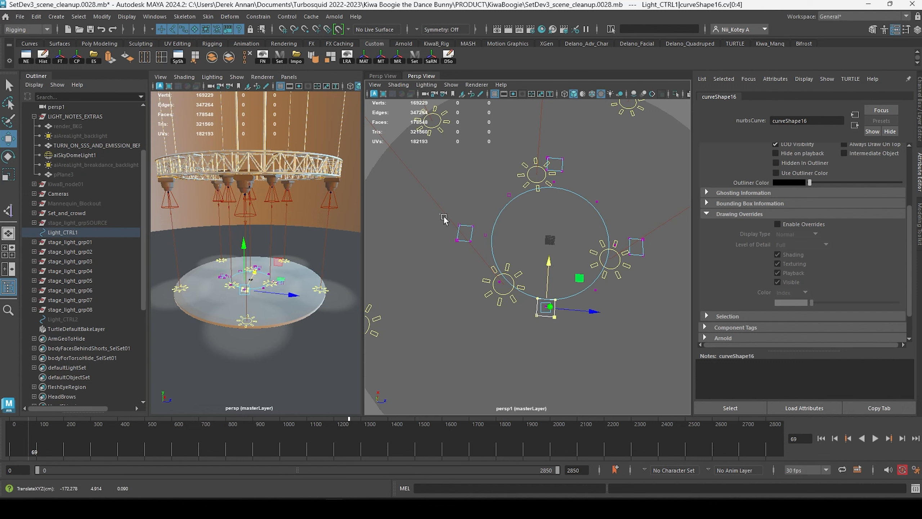
left_click_drag(444, 218, 536, 244)
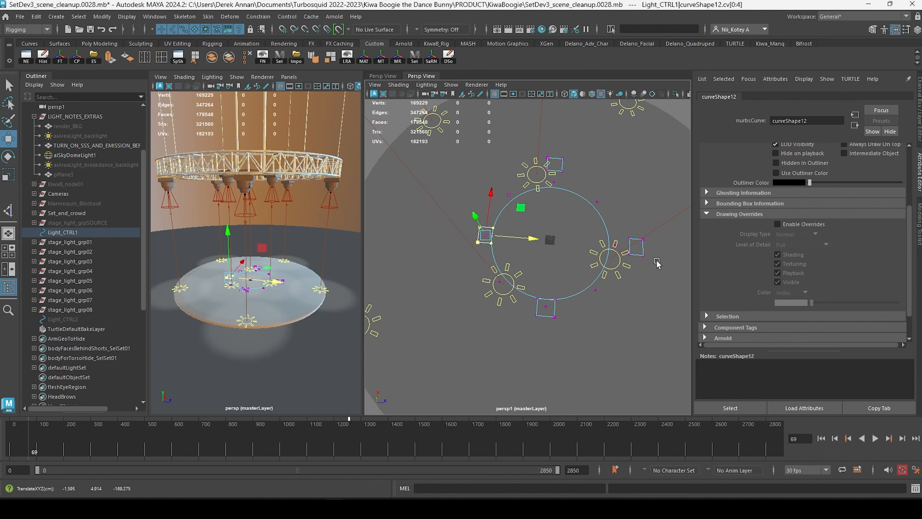
middle_click_drag(652, 252, 553, 259, "alt")
right_click_drag(552, 259, 591, 286, "alt")
left_click_drag(596, 280, 545, 231)
left_click_drag(605, 258, 583, 256)
Isolate Light_CTRL1, move its upper square tab down against the circle and bring back the full scene.
middle_click_drag(468, 205, 511, 259, "alt")
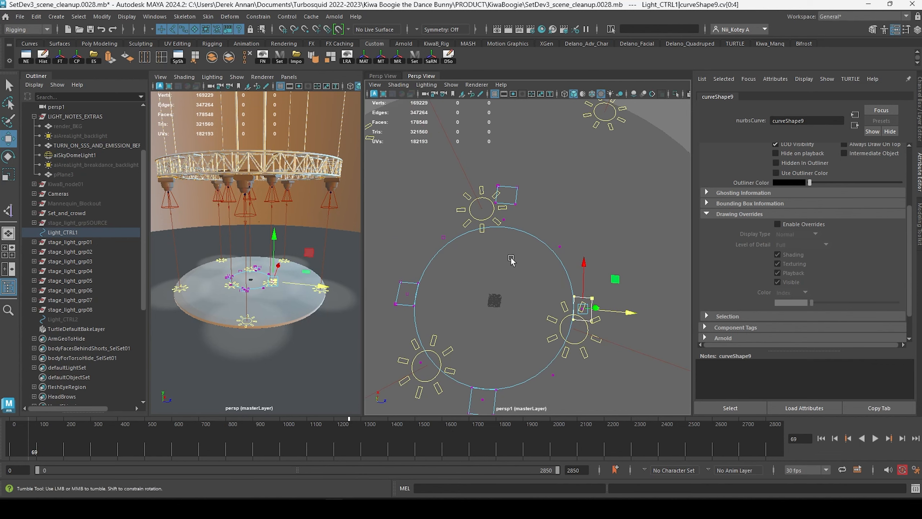
left_click_drag(510, 260, 517, 261, "alt")
left_click_drag(526, 161, 470, 215)
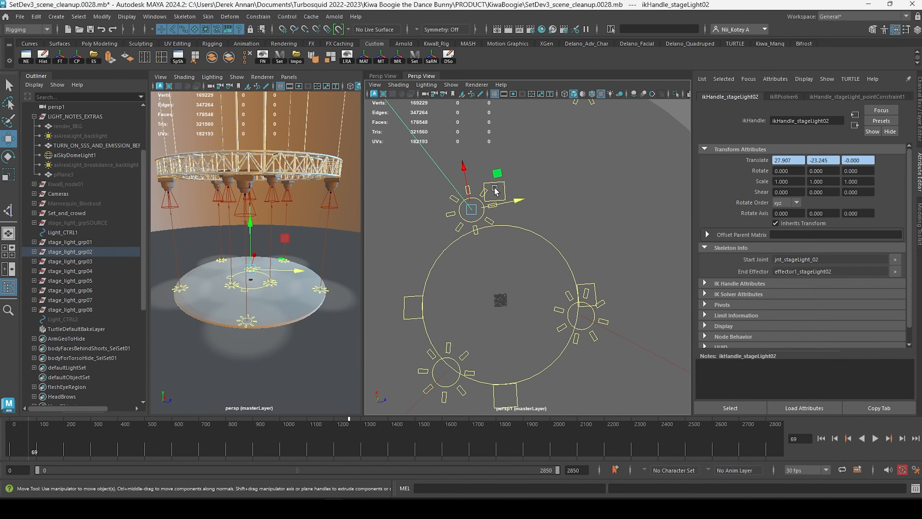
left_click(505, 186)
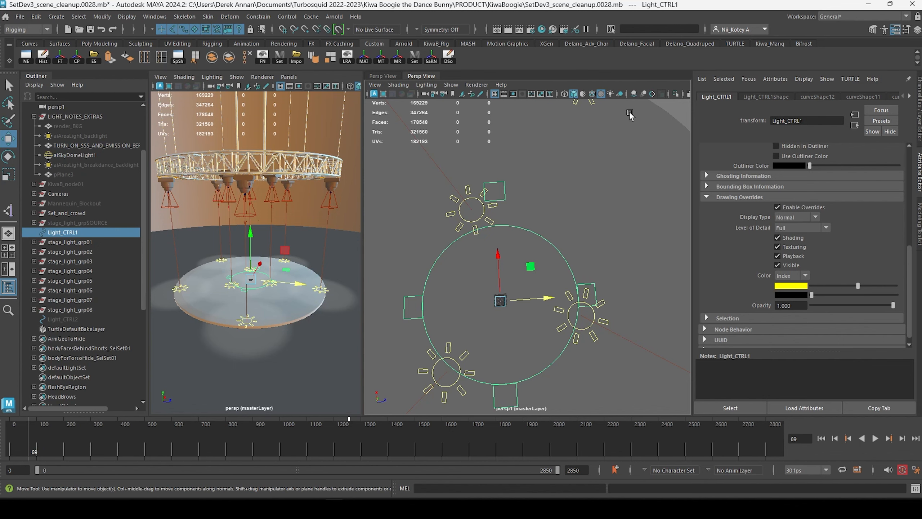
left_click(675, 95)
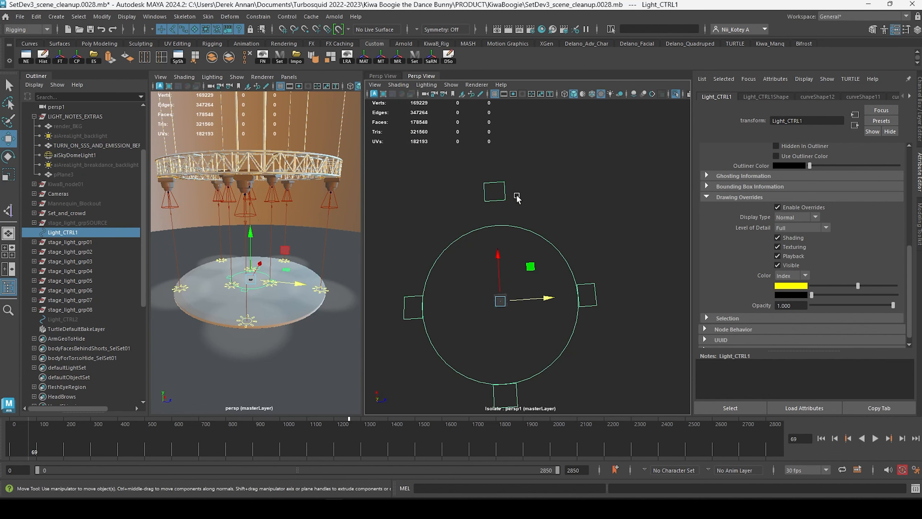
right_click_drag(500, 197, 445, 198)
left_click_drag(451, 156, 508, 212)
left_click_drag(494, 146, 496, 173)
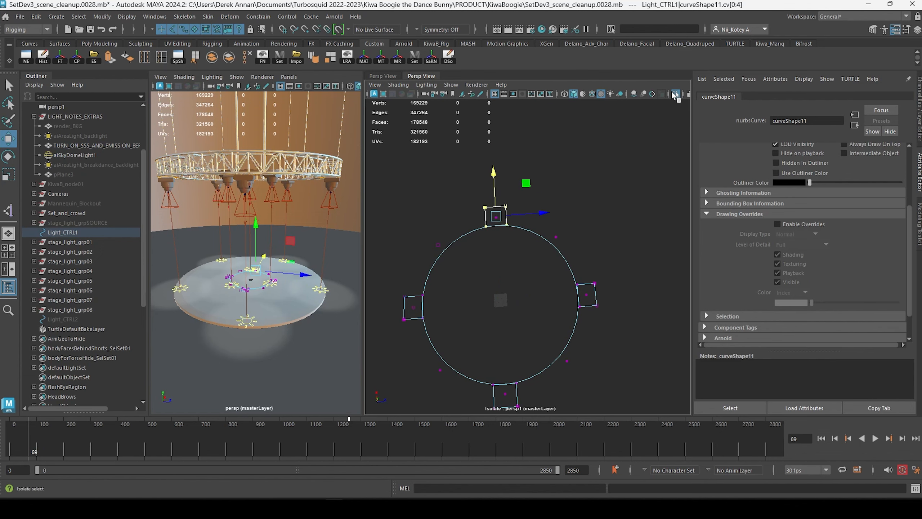
left_click(675, 94)
Select all control vertices of Light_CTRL1 in isolation, restore the full scene and scale the curve down to fit between the neighbouring light controls.
key("f")
scroll(568, 236, "down", 5)
left_click_drag(568, 236, 562, 215, "alt")
middle_click_drag(563, 215, 598, 182, "alt")
left_click(69, 234)
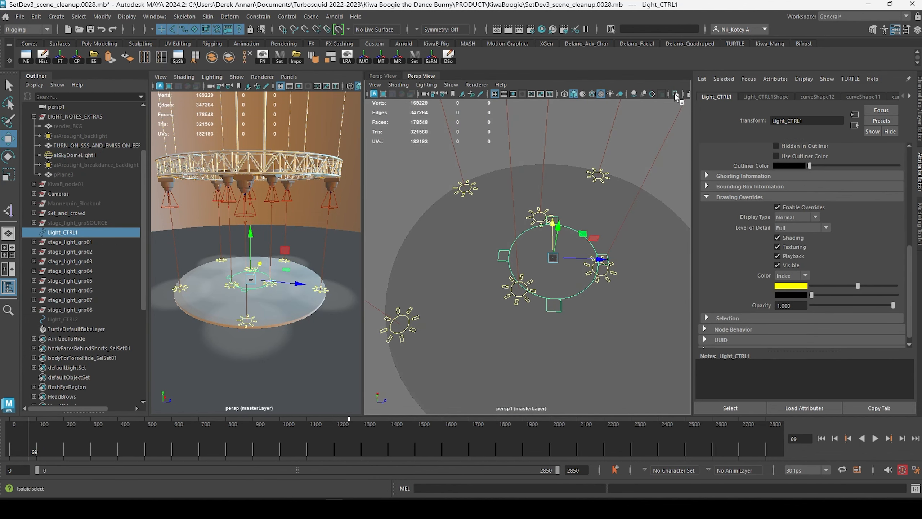
left_click(674, 94)
right_click_drag(507, 251, 423, 248)
left_click_drag(463, 181, 657, 350)
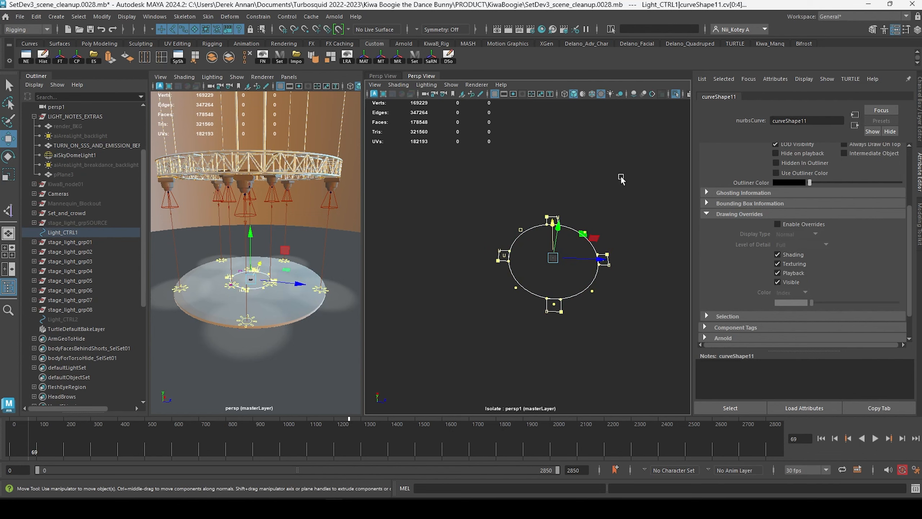
left_click(674, 94)
key("r")
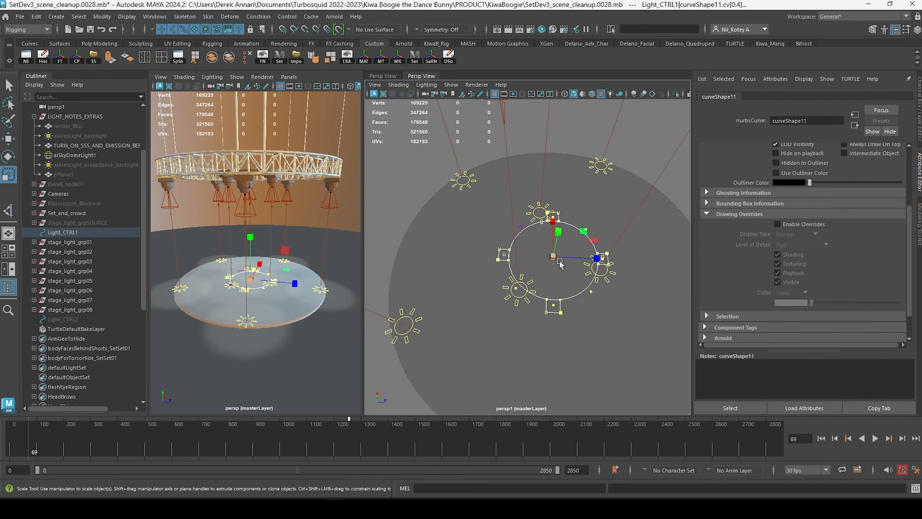
left_click_drag(554, 258, 537, 249)
Set the drawing override colour of the Light_CTRL1 transform to red and deselect the curve.
left_click(67, 242)
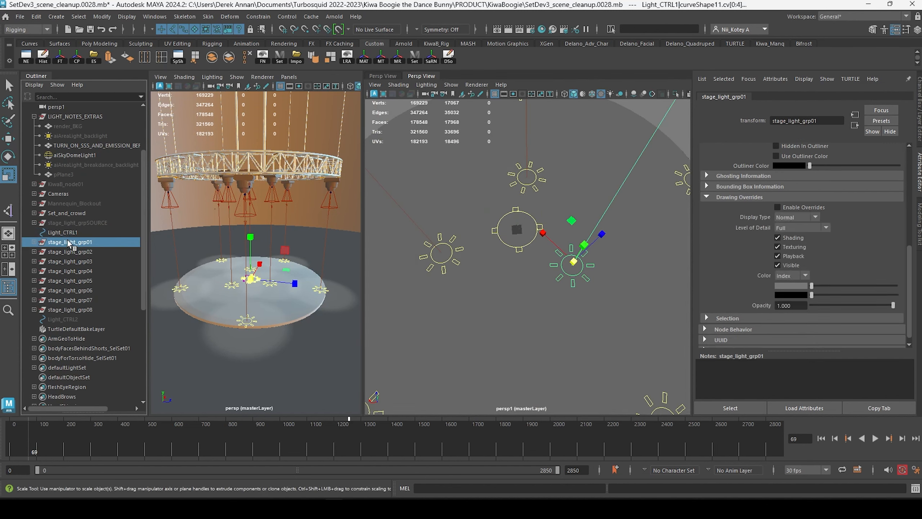
left_click(75, 235)
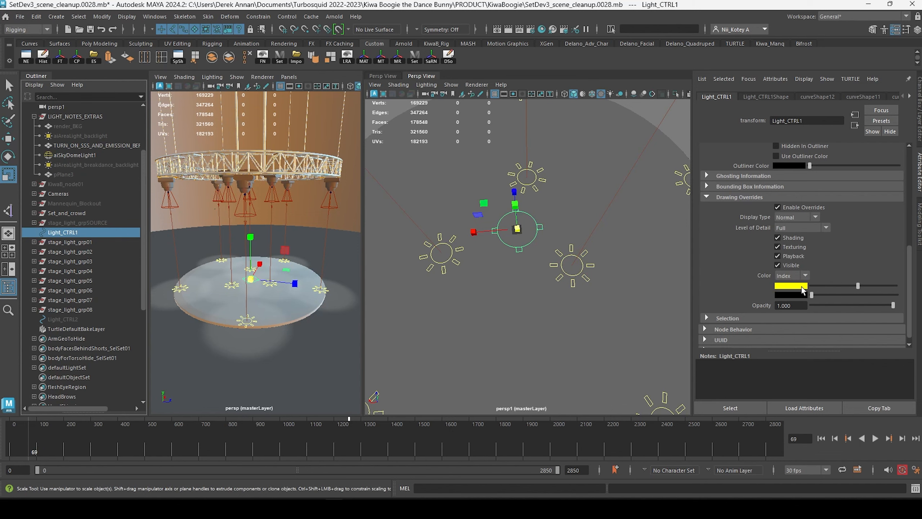
left_click_drag(848, 283, 846, 285)
left_click(380, 118)
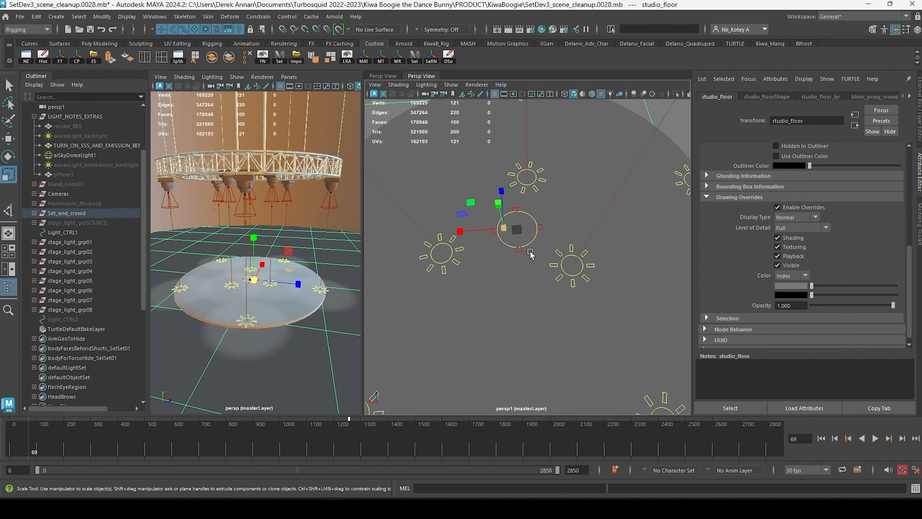
Disable the drawing overrides on the Light_CTRL1Shape node and deselect the curve.
left_click_drag(476, 218, 500, 284, "alt")
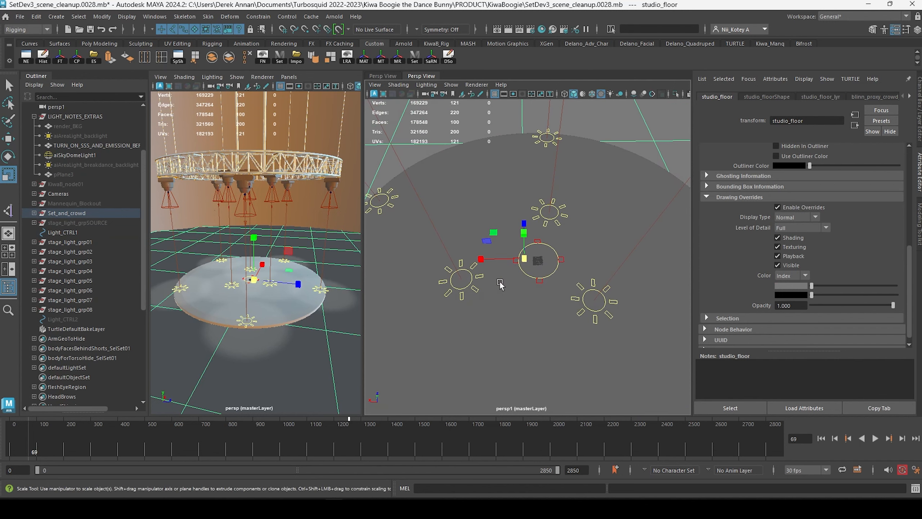
left_click(62, 232)
left_click(777, 94)
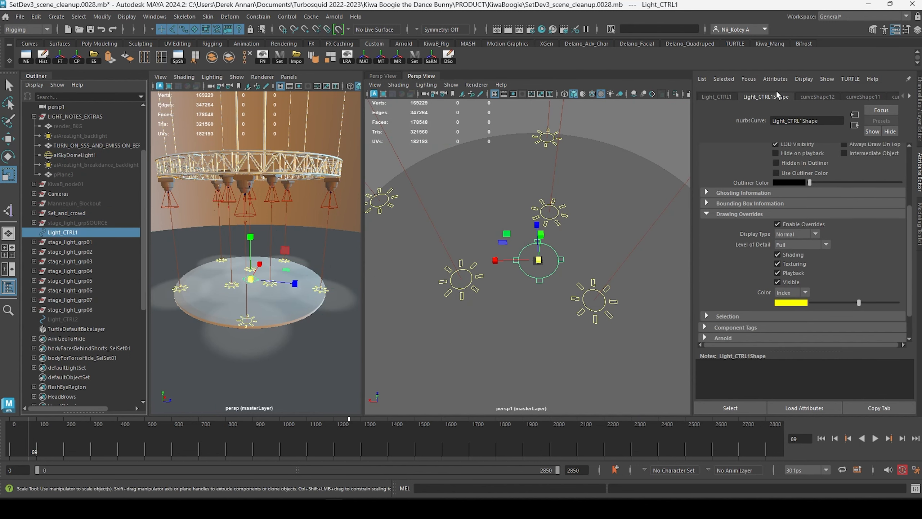
left_click(778, 224)
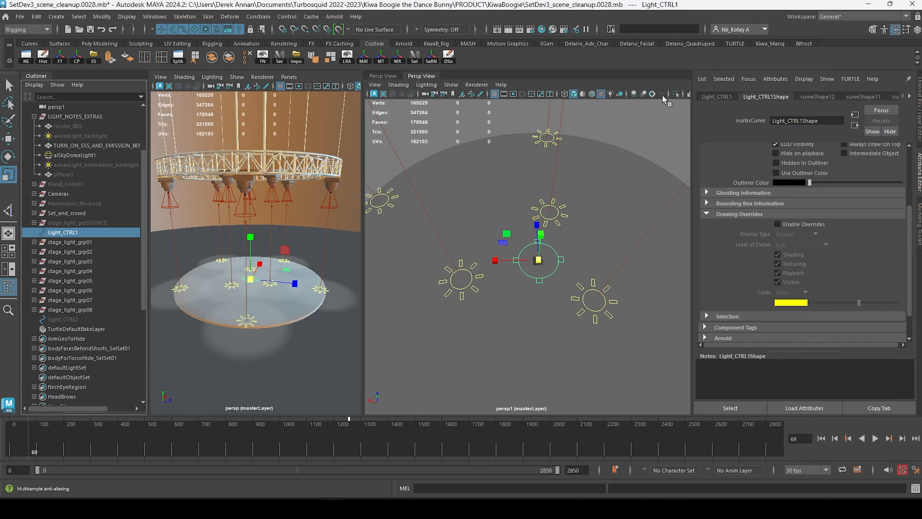
left_click(654, 141)
left_click_drag(551, 270, 444, 268, "alt")
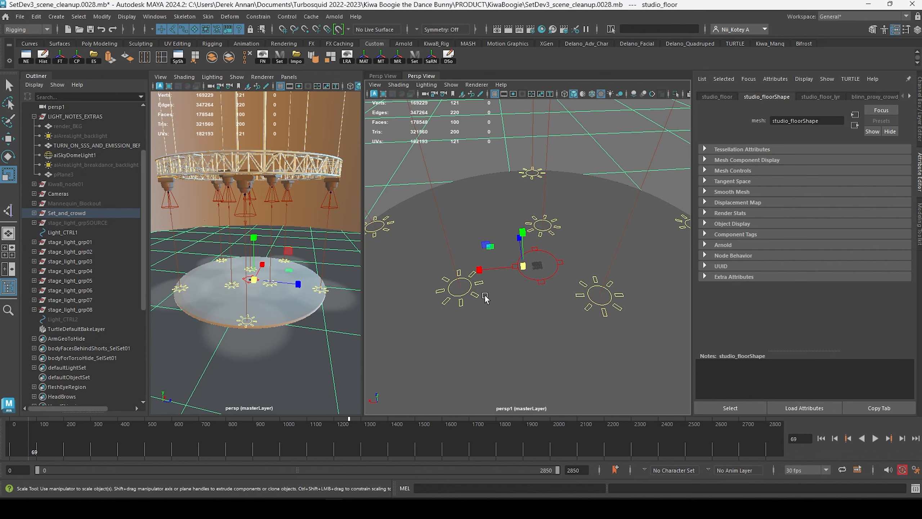
Group CTRL_stageLight02 on its own within stage_light_grp02 and name the group masterCTRL_grp02.
left_click(469, 292)
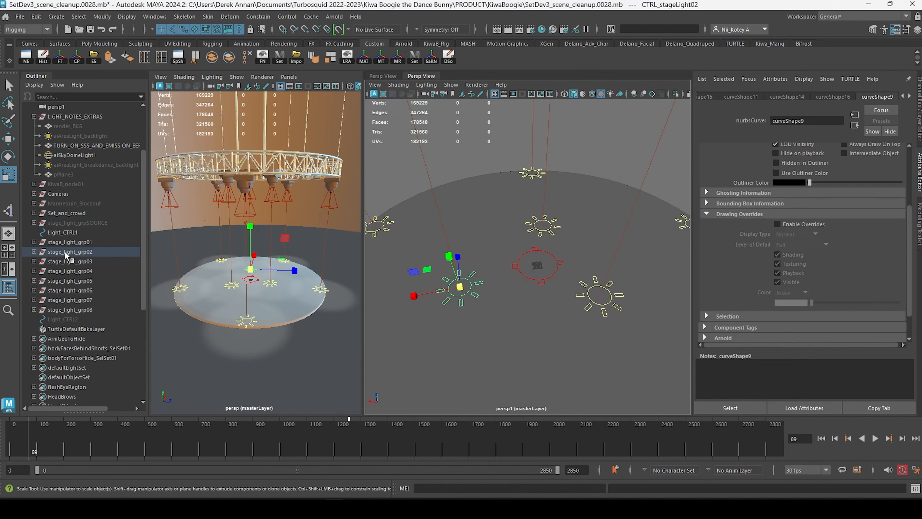
key("f")
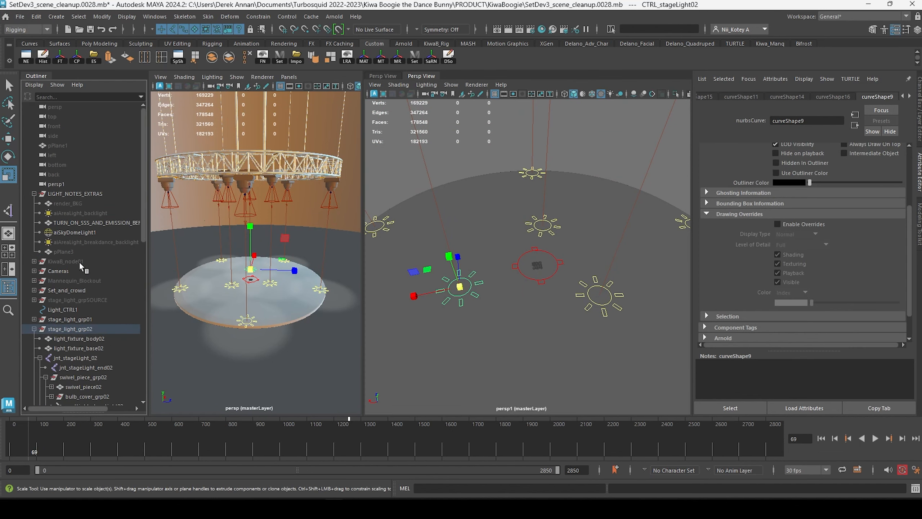
scroll(74, 287, "down", 5)
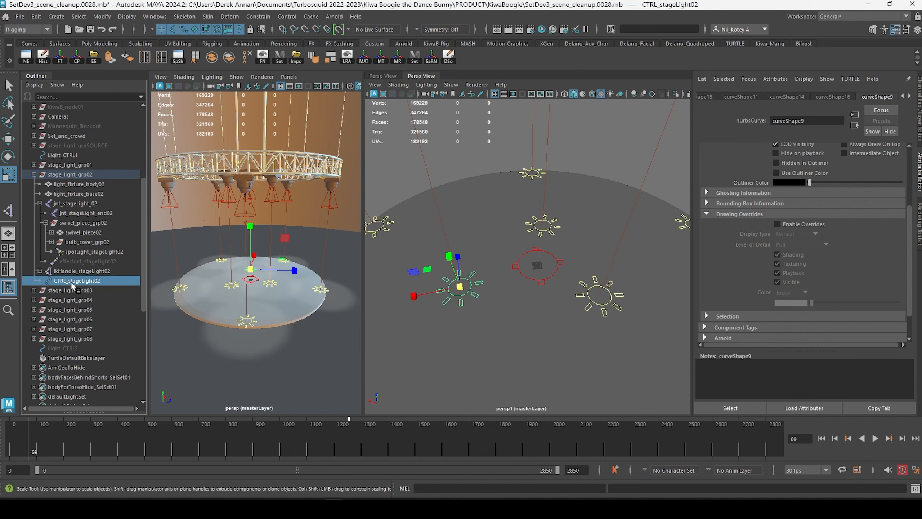
left_click(77, 280)
key("ctrl+g")
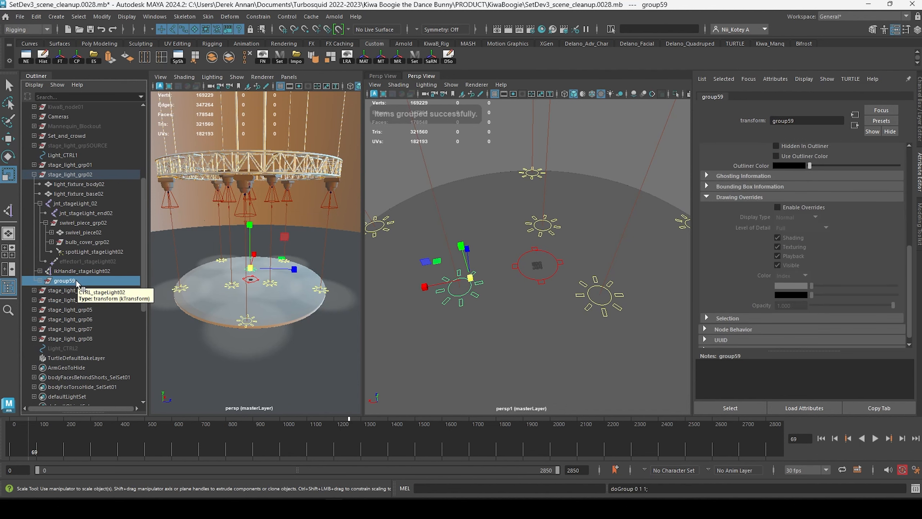
left_click(40, 282)
double_click(65, 281)
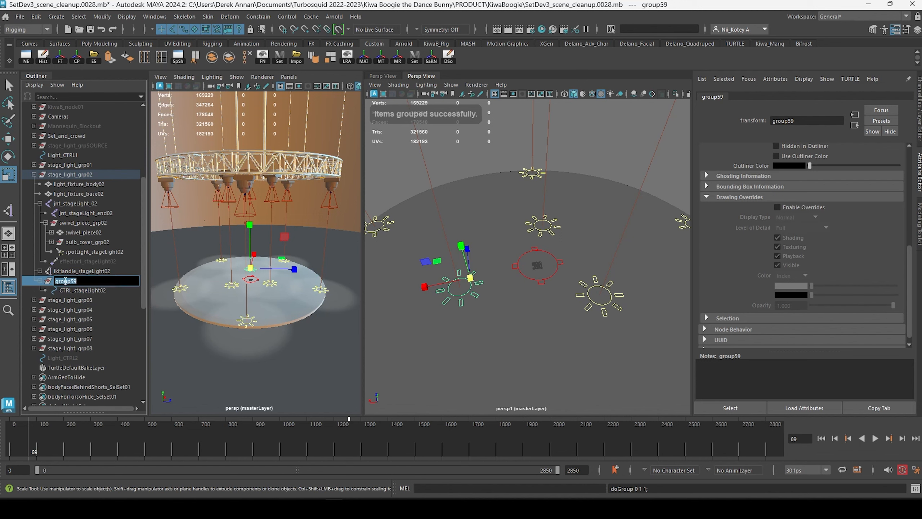
type("masterCTRL_grp02")
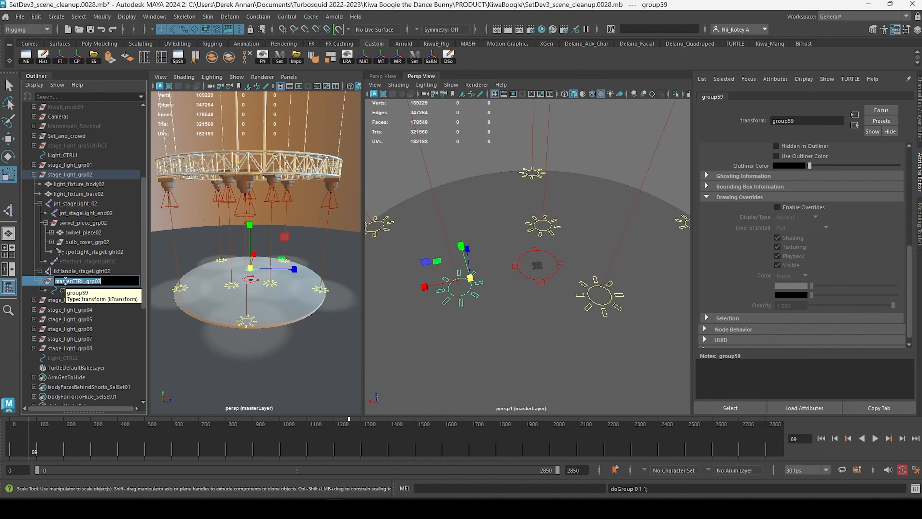
key("Return")
Try moving CTRL_stageLight02 sideways across the stage and undo the move.
middle_click_drag(503, 308, 545, 297, "alt")
left_click_drag(513, 298, 510, 260, "alt")
key("w")
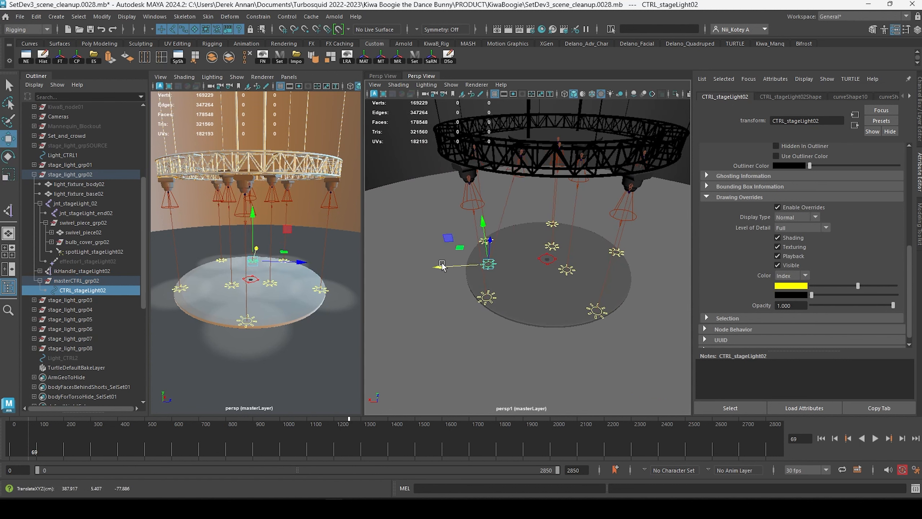
key("ctrl+z")
Group CTRL_stageLight01 on its own within stage_light_grp01 and name the group masterCTRL_grp01.
left_click(567, 277)
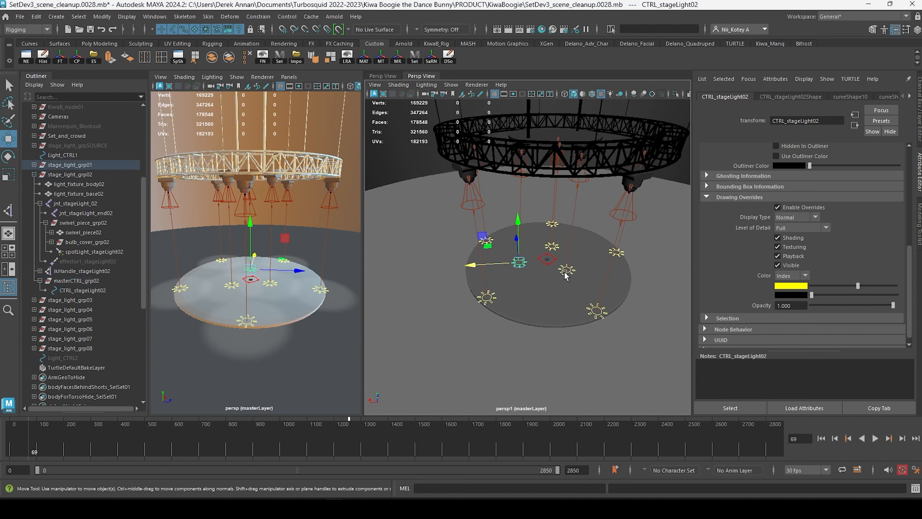
scroll(106, 251, "up", 5)
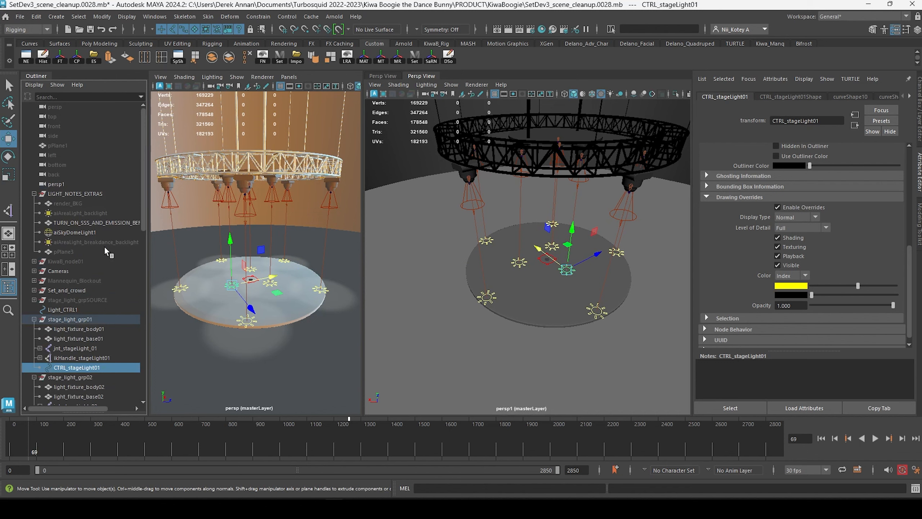
key("ctrl+g")
double_click(63, 368)
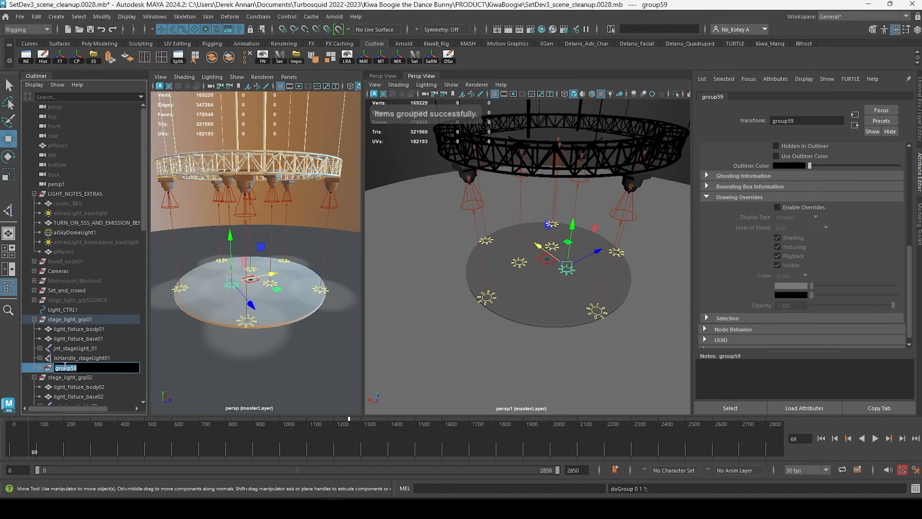
type("masterCTRL_grp01")
key("Return")
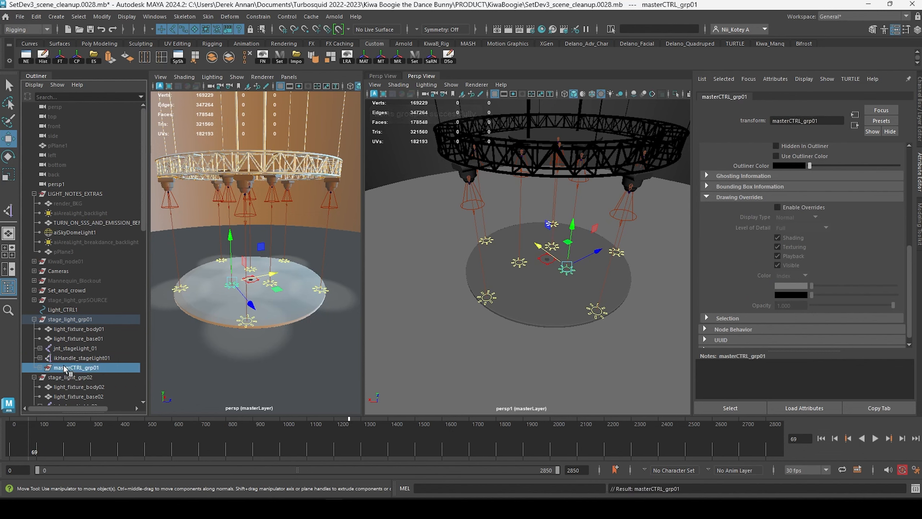
Group CTRL_stageLight03 on its own within stage_light_grp03 and name the group masterCTRL_grp03.
right_click_drag(458, 319, 581, 299, "alt")
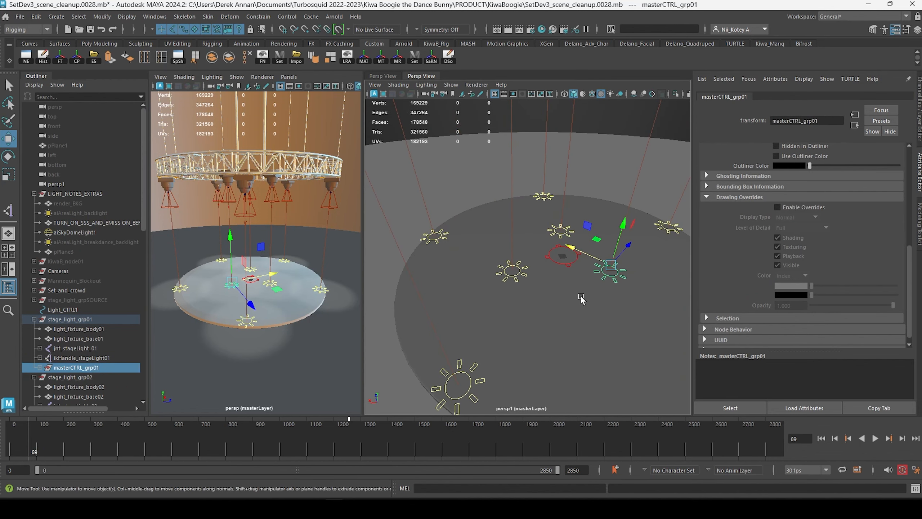
left_click(554, 233)
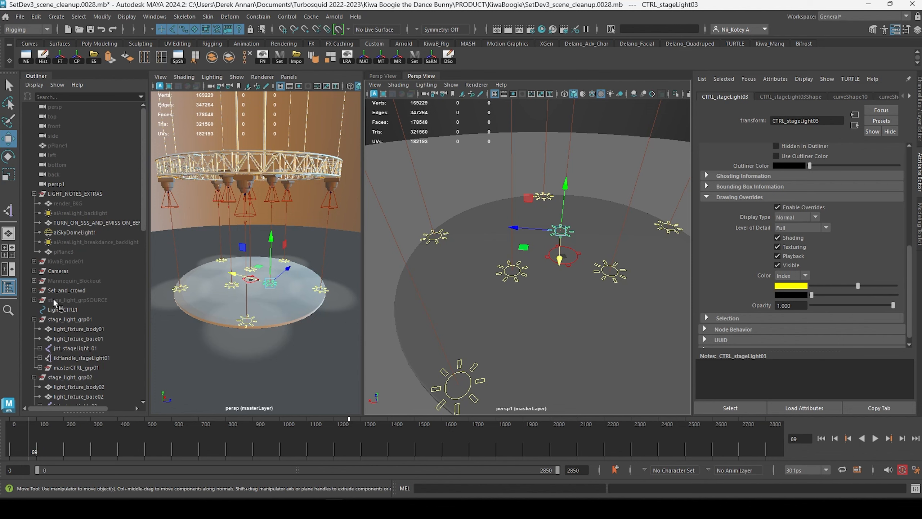
scroll(62, 294, "down", 6)
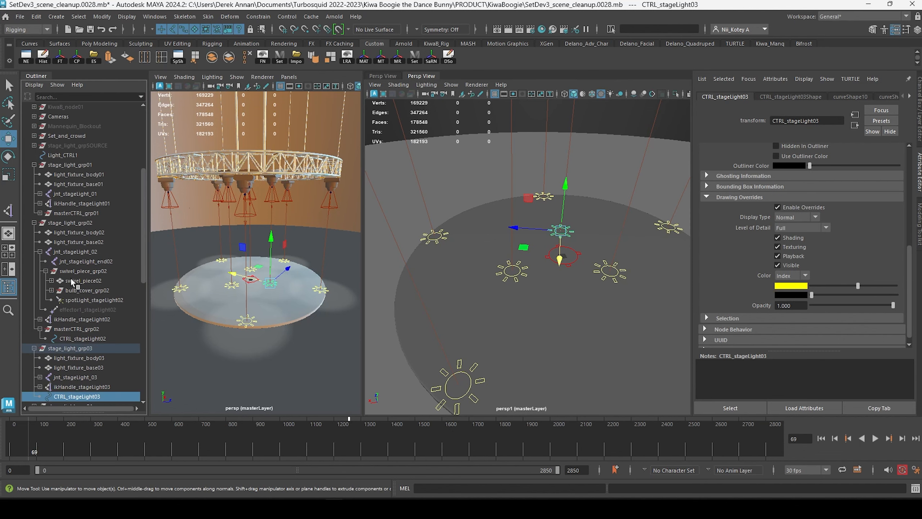
scroll(73, 283, "down", 5)
left_click(69, 233)
left_click(71, 244)
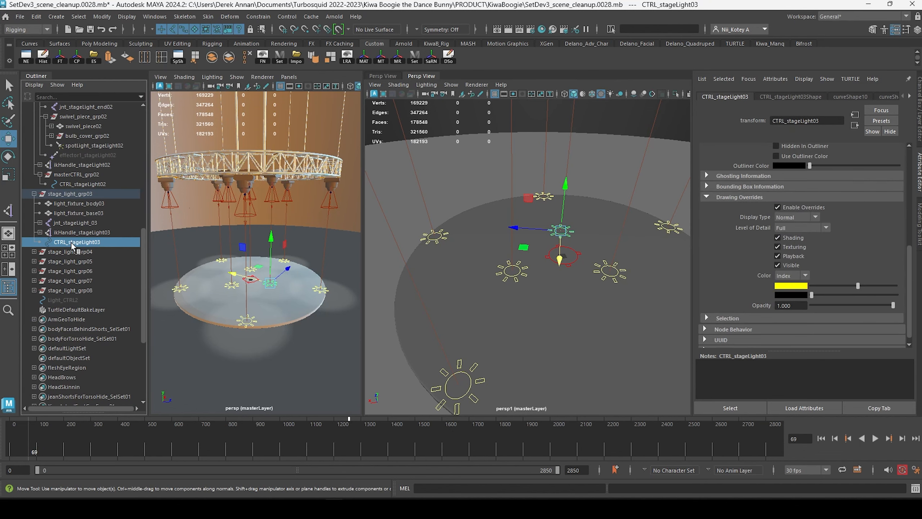
key("ctrl+g")
double_click(69, 243)
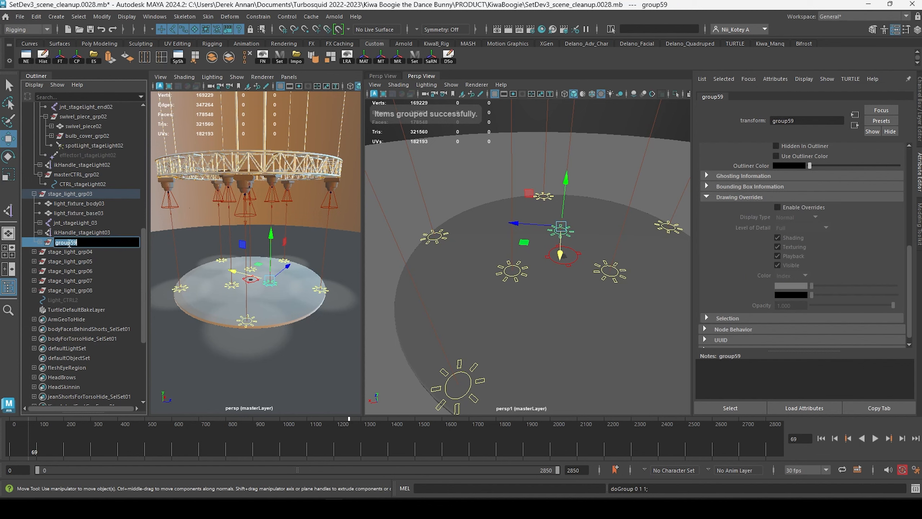
type("masterCTRL_grp02")
type("3")
key("Return")
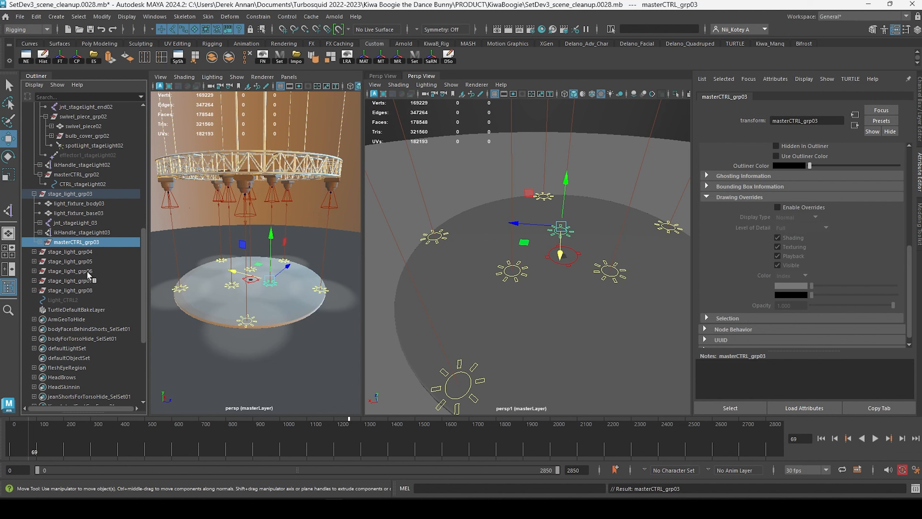
Save the scene as version 0029 and parent-constrain masterCTRL_grp03 to Light_CTRL1 with Maintain Offset on for all translate and rotate axes.
scroll(88, 275, "up", 3)
left_click(549, 259)
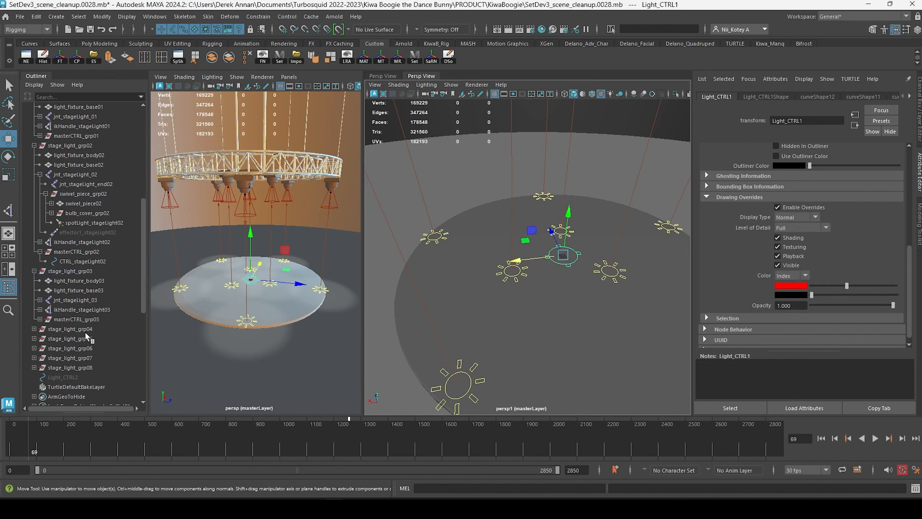
left_click(88, 319)
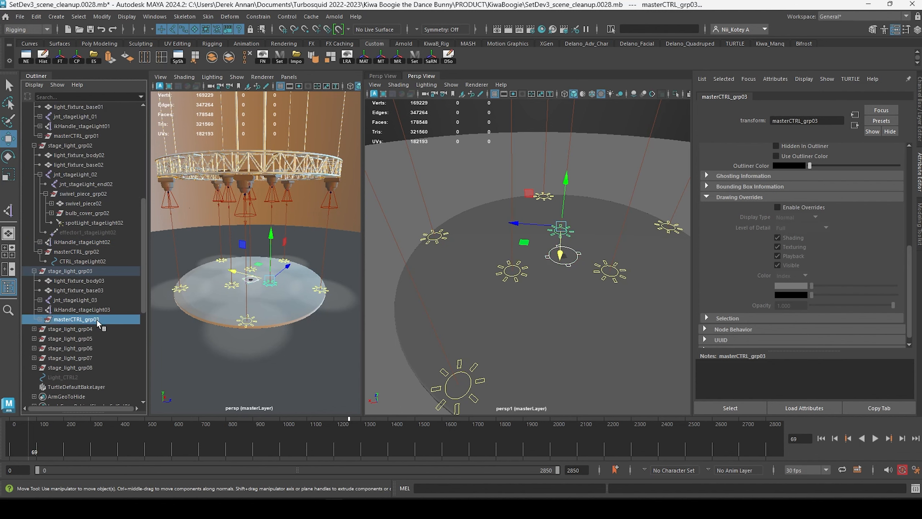
left_click(40, 319)
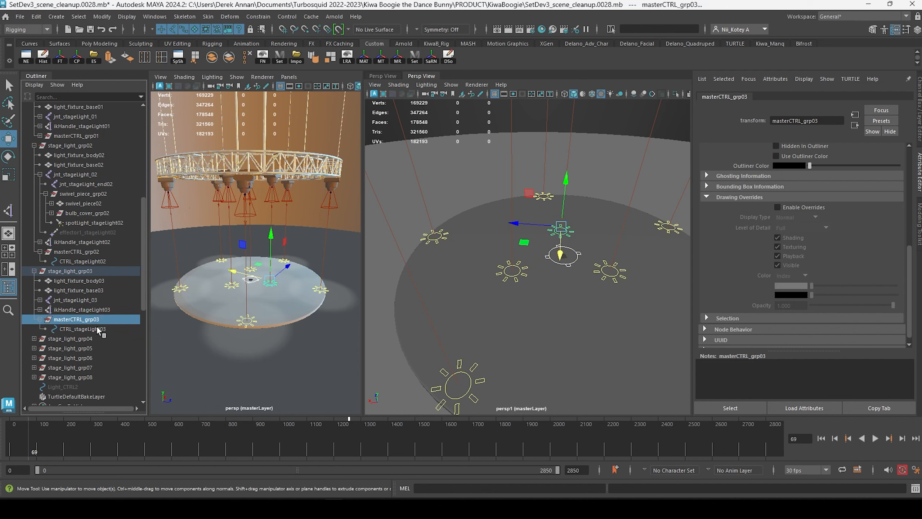
left_click(568, 272)
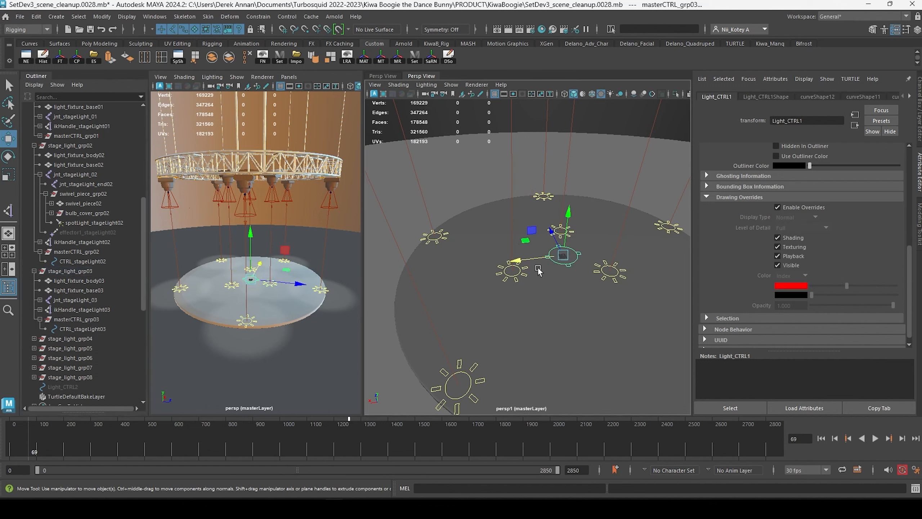
left_click(77, 319, "ctrl")
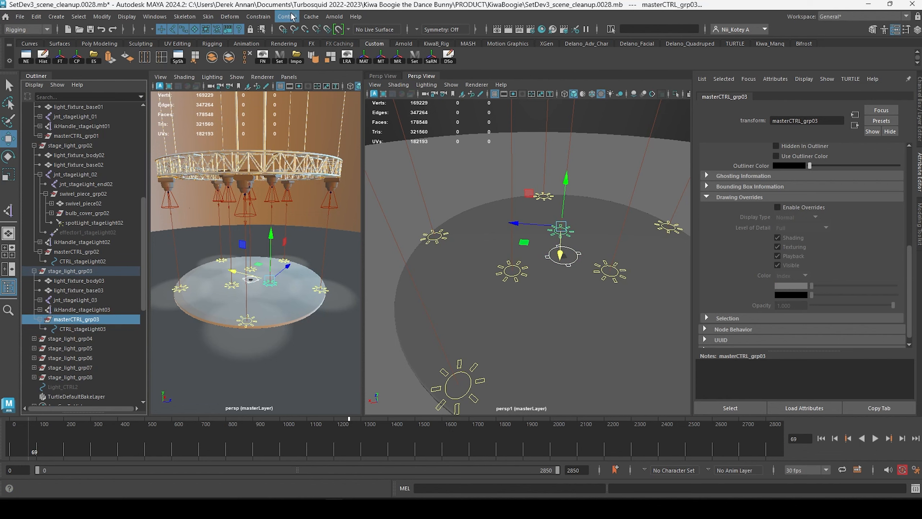
left_click(258, 16)
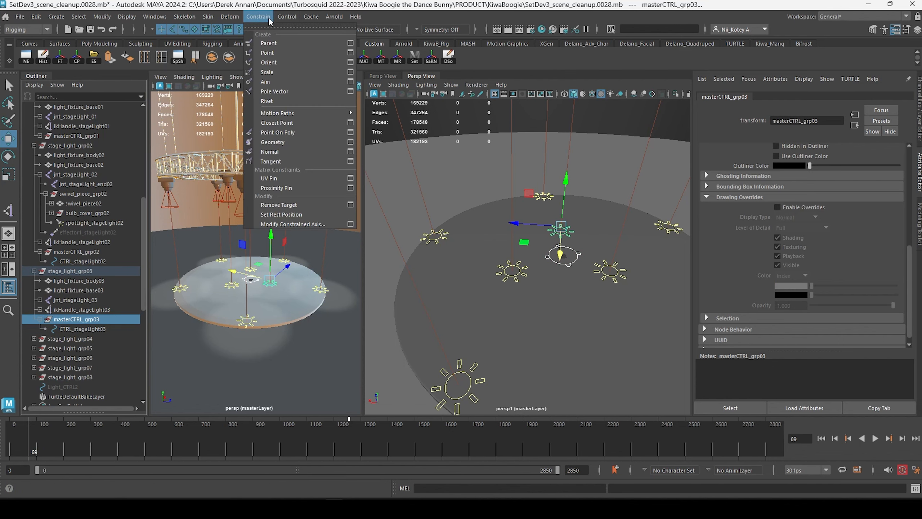
left_click(351, 44)
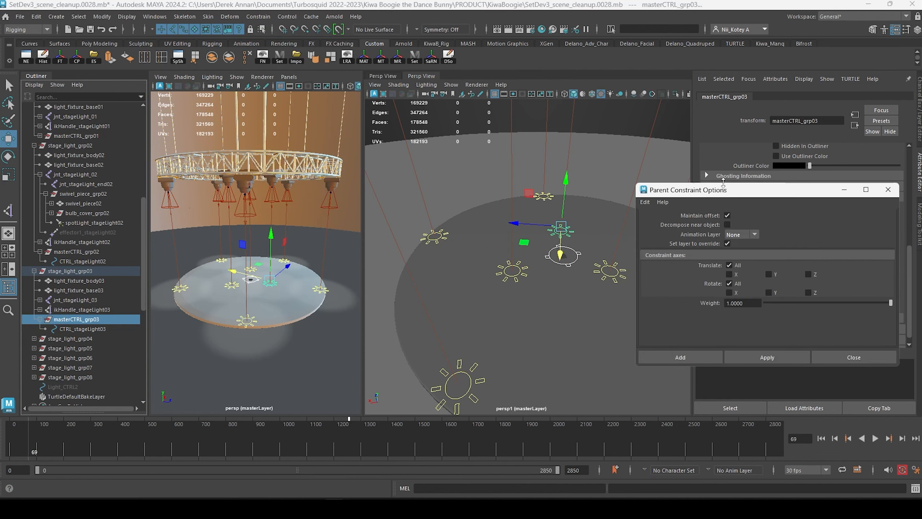
left_click_drag(732, 190, 707, 62)
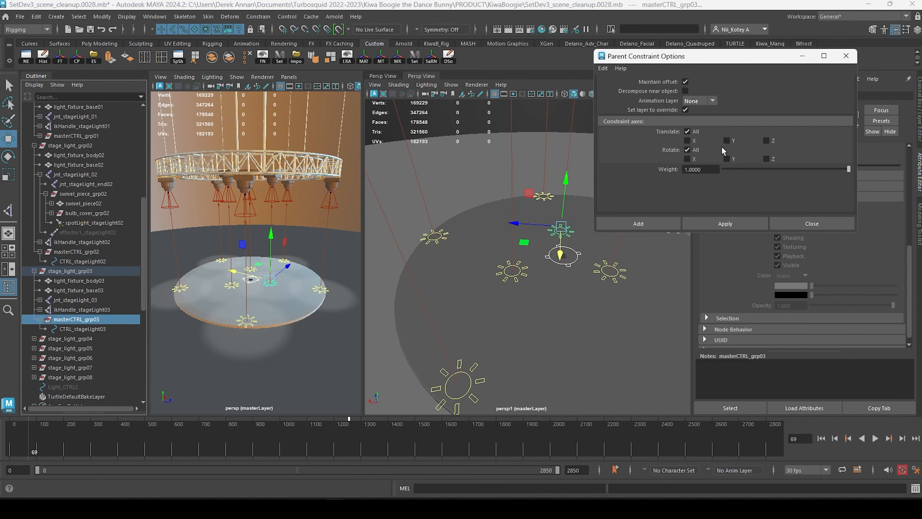
left_click(498, 2)
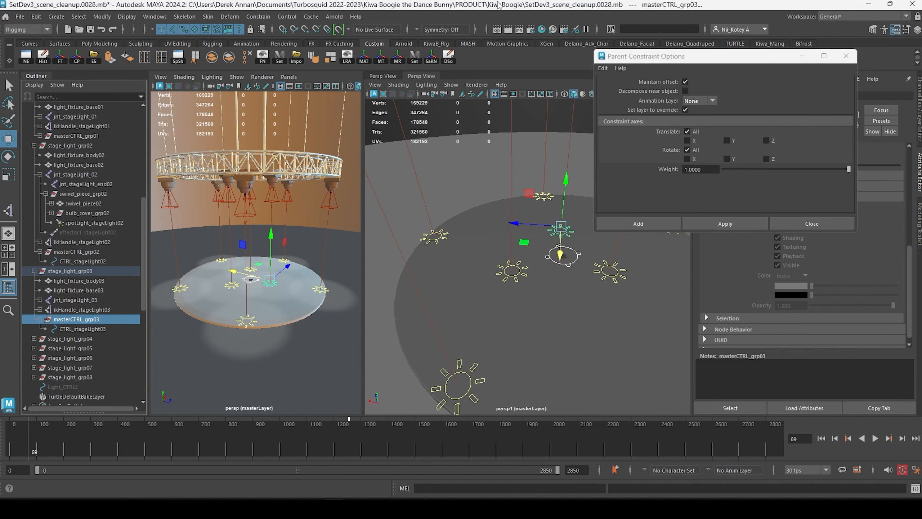
left_click(717, 224)
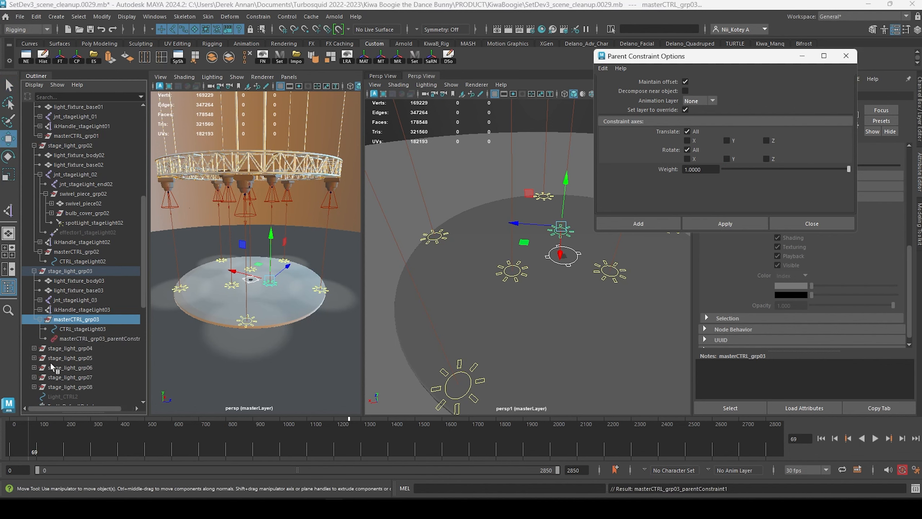
left_click(566, 268)
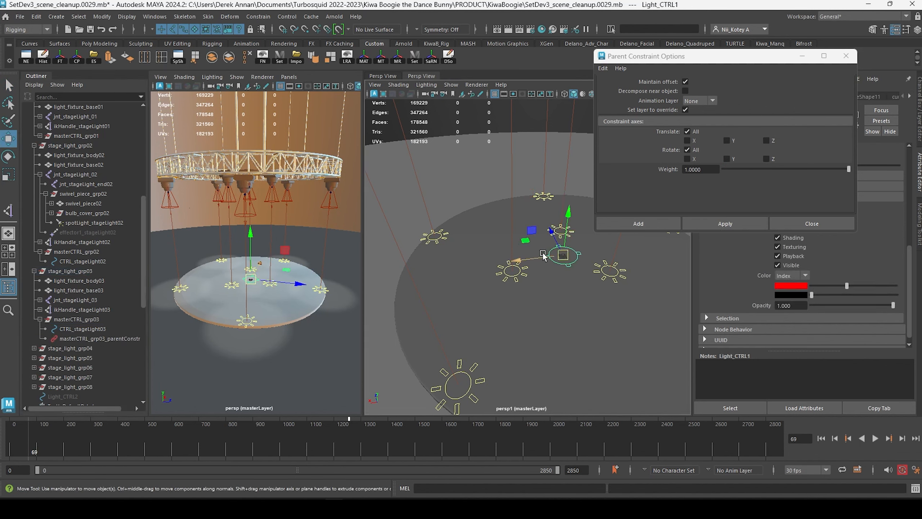
Try moving CTRL_stageLight03 across the stage, undo the move and clear the selection.
left_click_drag(535, 257, 546, 232)
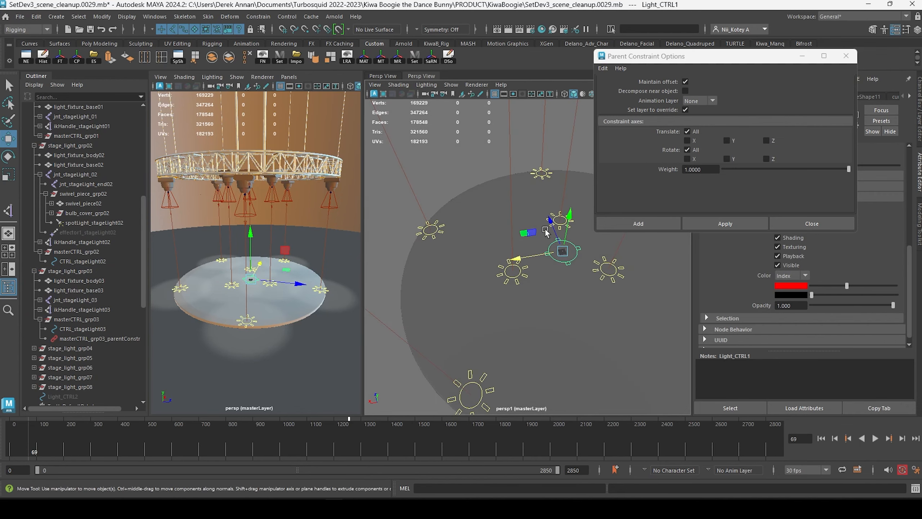
left_click(556, 213)
middle_click_drag(555, 212, 535, 232, "alt")
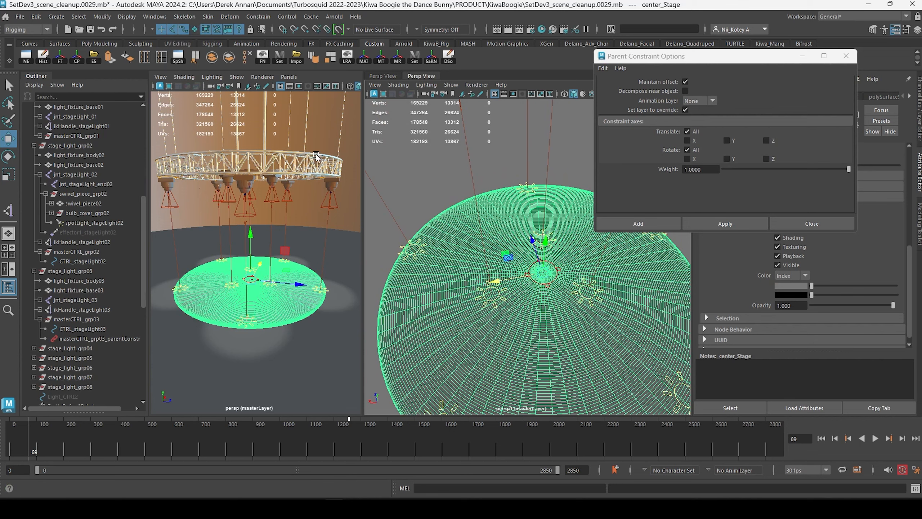
left_click(548, 251)
left_click(549, 244)
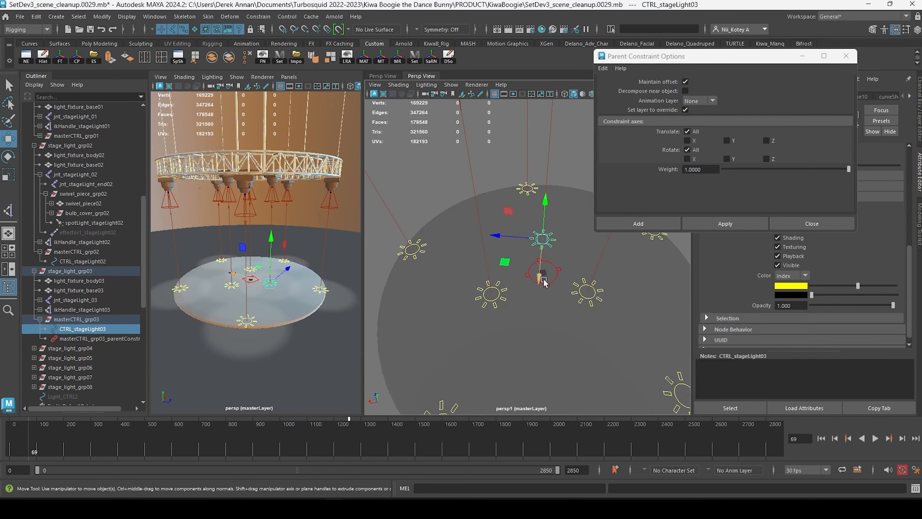
left_click_drag(539, 279, 538, 254)
left_click(547, 284)
key("ctrl+z")
left_click(538, 255)
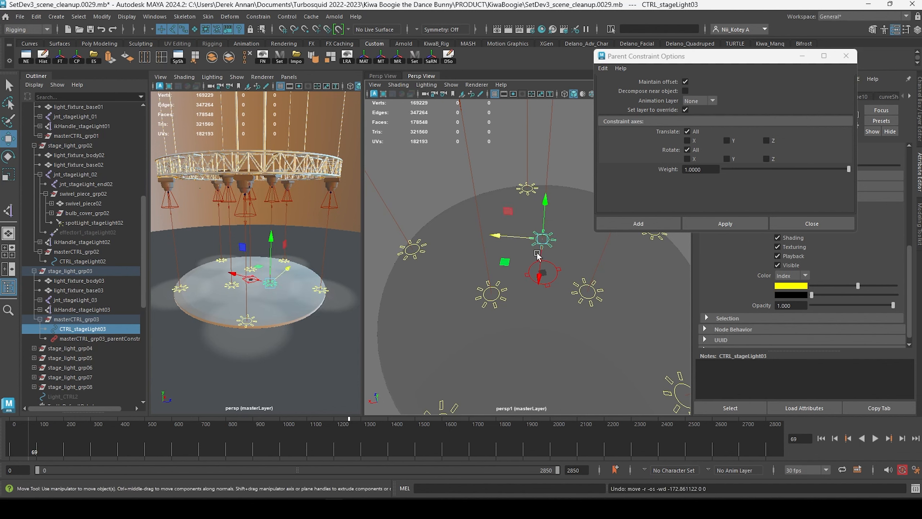
left_click_drag(539, 285, 544, 263, "alt")
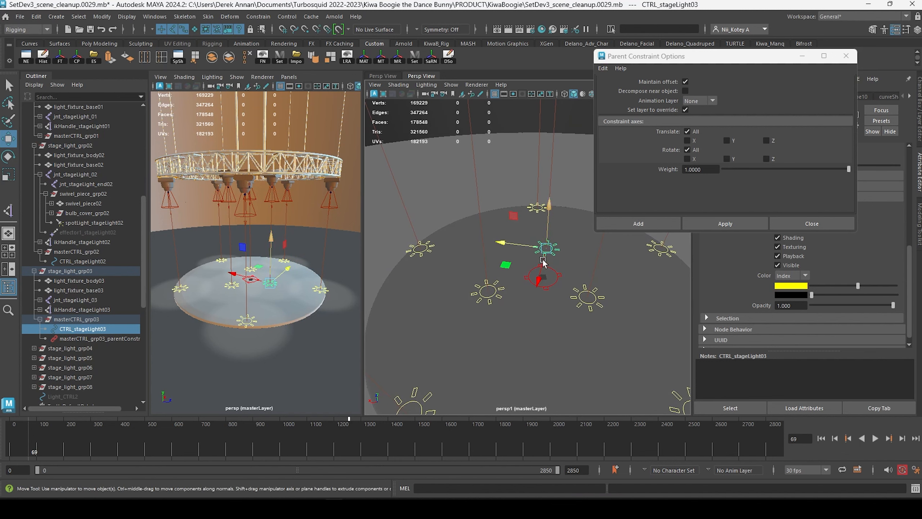
left_click(442, 195)
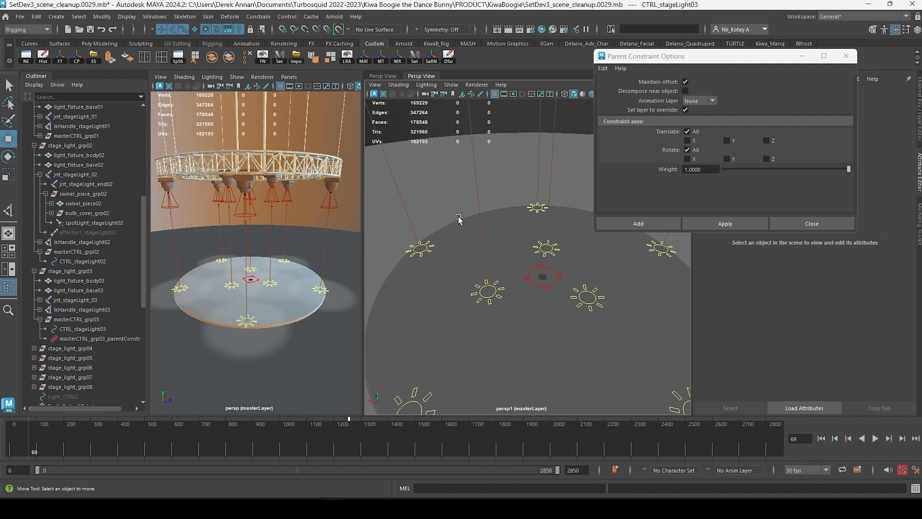
Parent-constrain masterCTRL_grp02 to the red Light_CTRL1 control with Maintain Offset on for all translate and rotate axes.
left_click(544, 289)
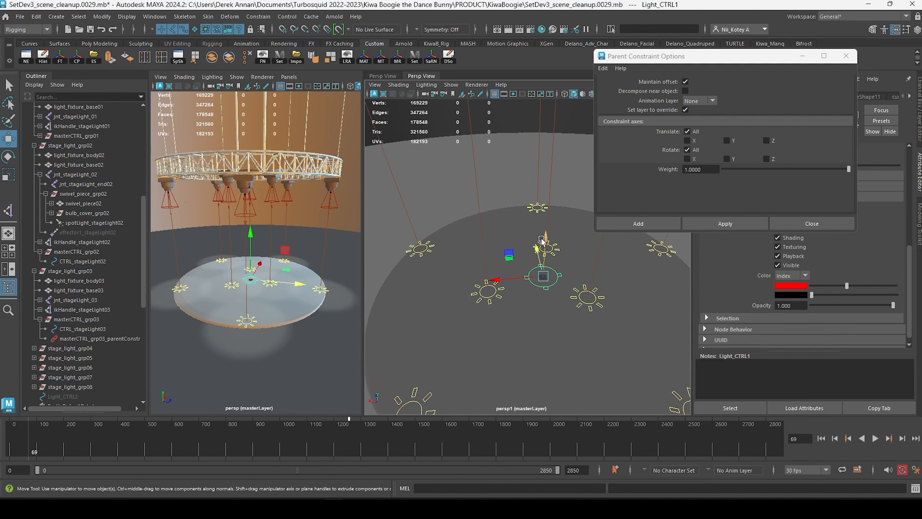
left_click(501, 299)
left_click(88, 252)
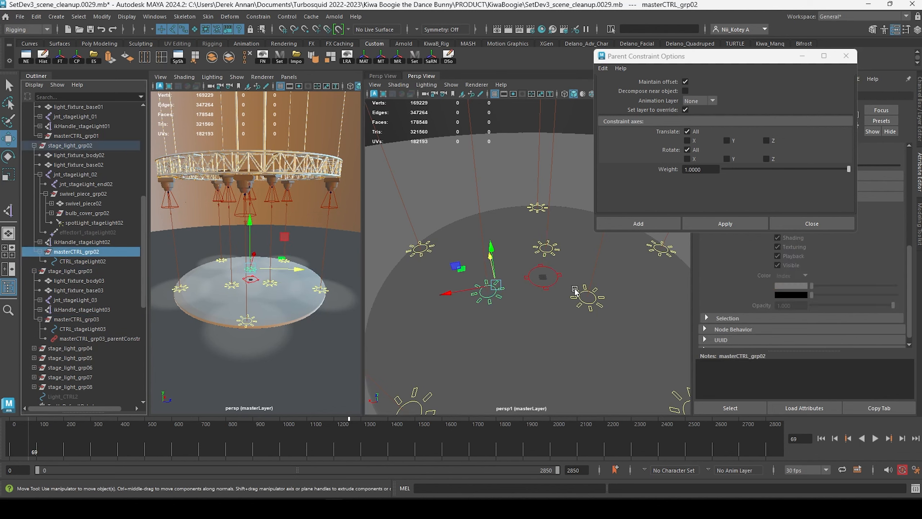
left_click(549, 289)
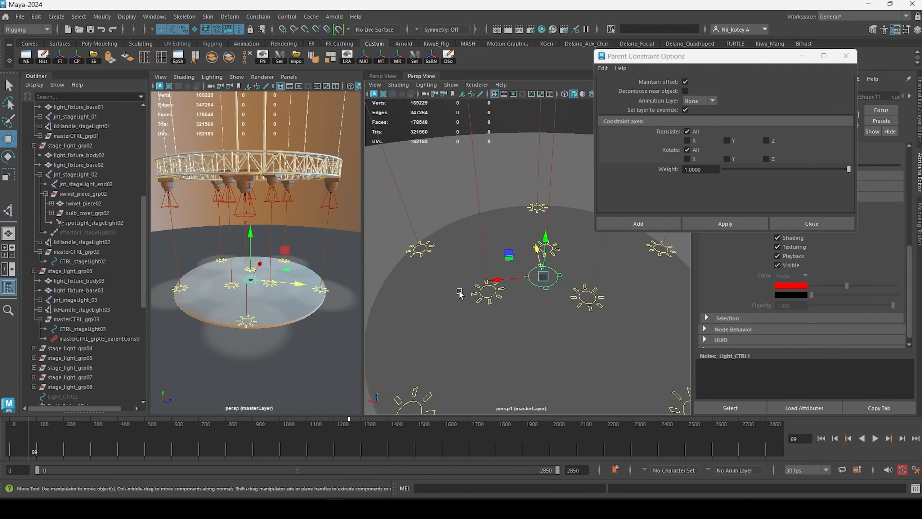
left_click(81, 251, "ctrl")
left_click(726, 223)
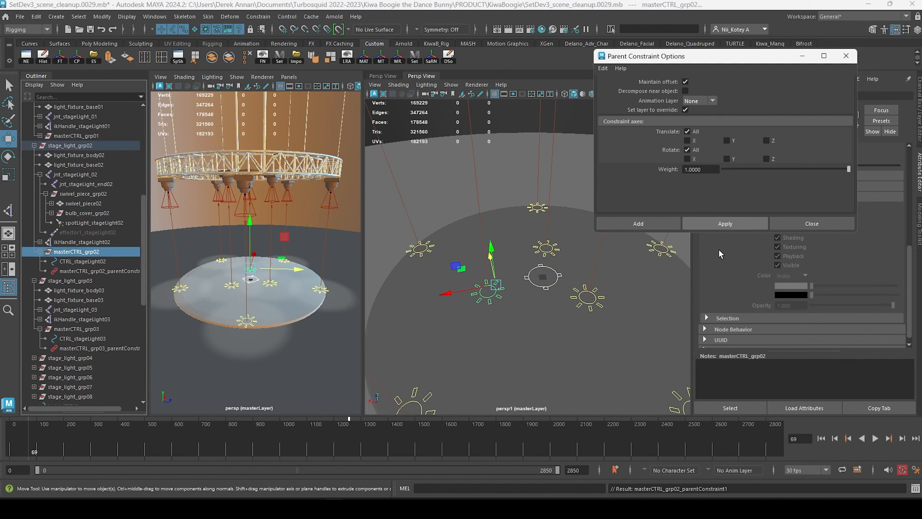
Parent-constrain masterCTRL_grp01 to Light_CTRL1 using the same Maintain Offset and all-axes settings.
left_click(578, 305)
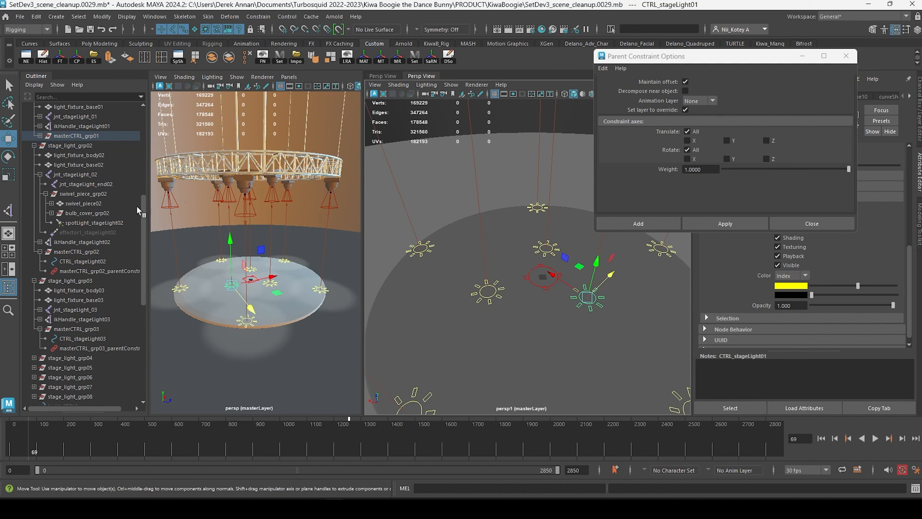
left_click(39, 137)
left_click(531, 285)
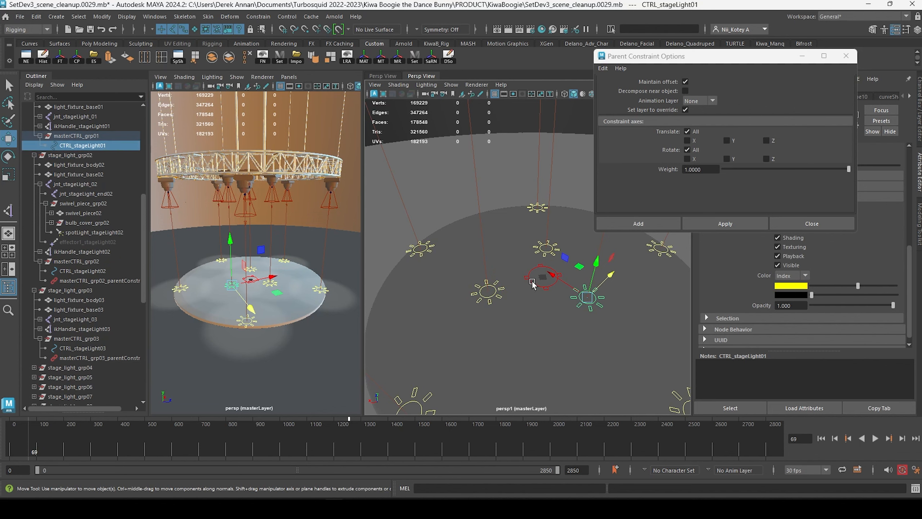
left_click(80, 136)
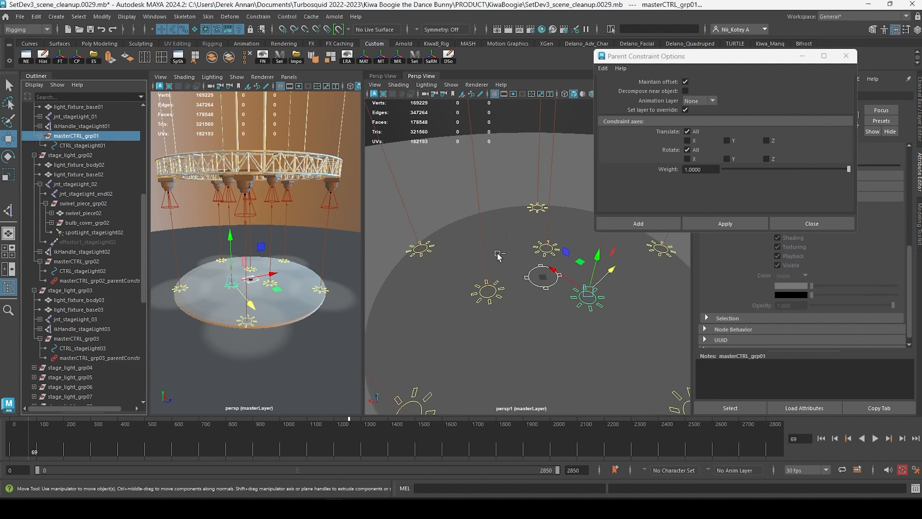
left_click(739, 222)
Try moving CTRL_stageLight01 on its own across the stage and undo the move.
left_click_drag(554, 303, 537, 340, "alt")
left_click(512, 344)
key("ctrl+z")
left_click(532, 360)
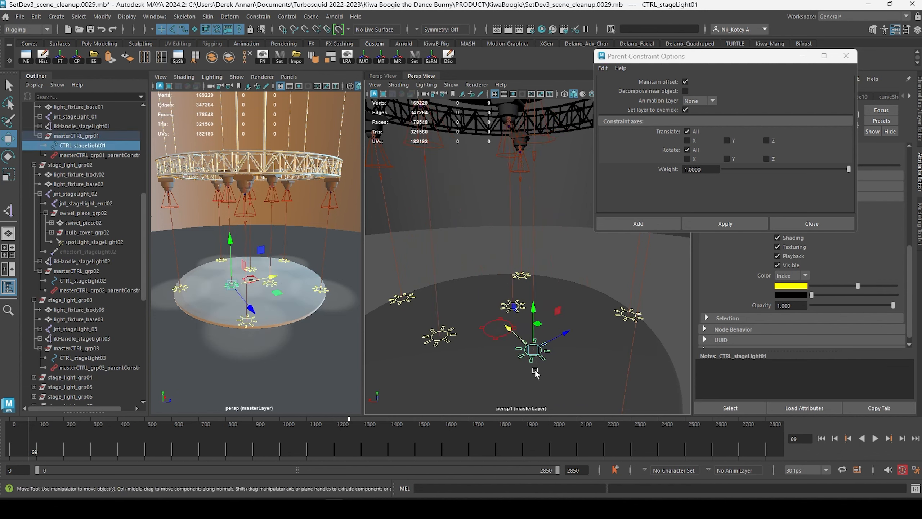
left_click_drag(562, 336, 556, 329)
key("ctrl+z")
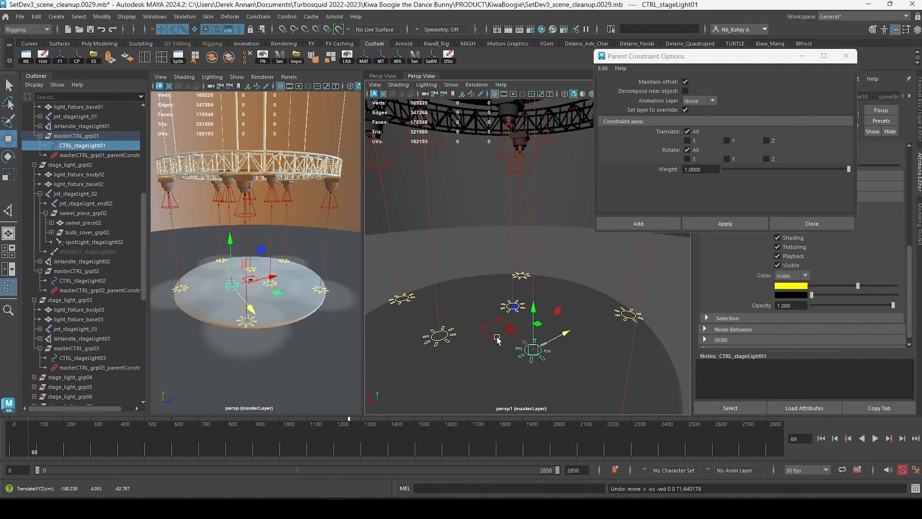
Try moving Light_CTRL1 sideways together with its lights, move CTRL_stageLight02 and CTRL_stageLight01 individually, and undo all the moves.
left_click(497, 338)
left_click_drag(456, 327, 506, 338)
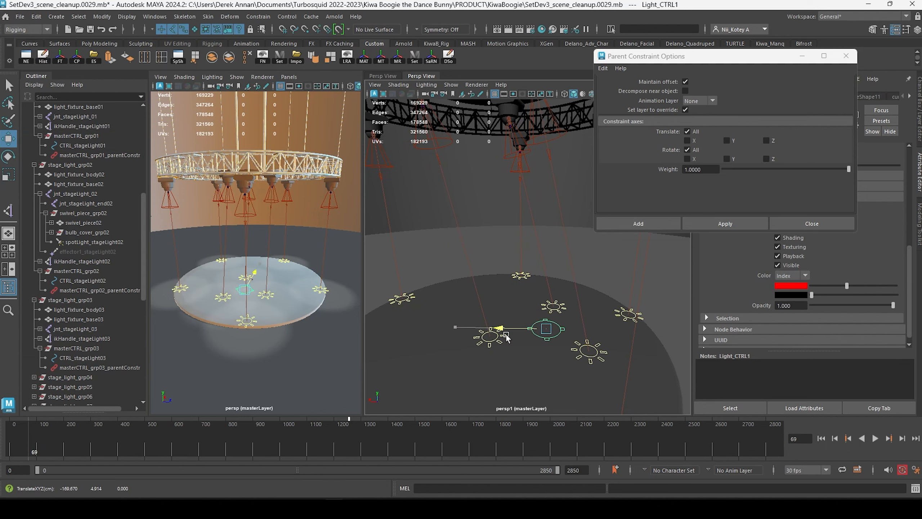
left_click(489, 337)
left_click_drag(448, 342, 414, 346)
left_click(595, 361)
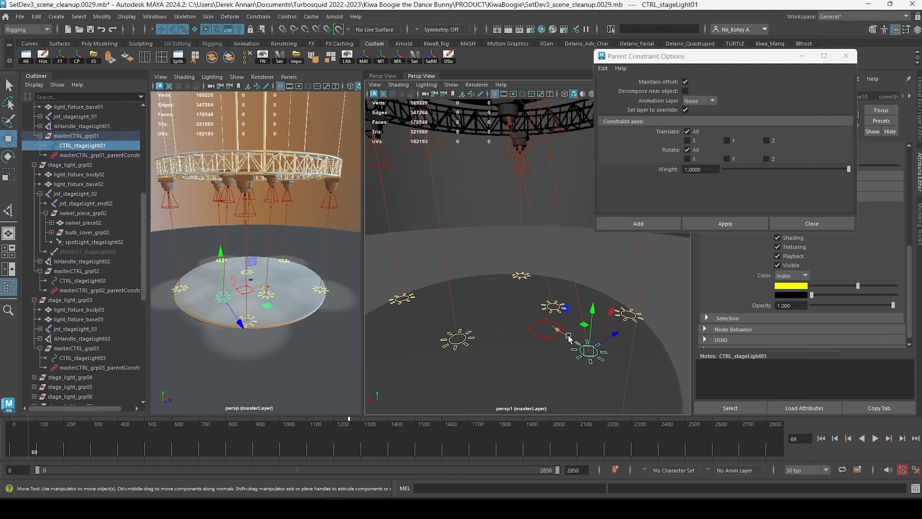
left_click_drag(571, 337, 549, 323)
key("ctrl+z")
key("ctrl+z")
key("ctrl+z")
key("ctrl+z")
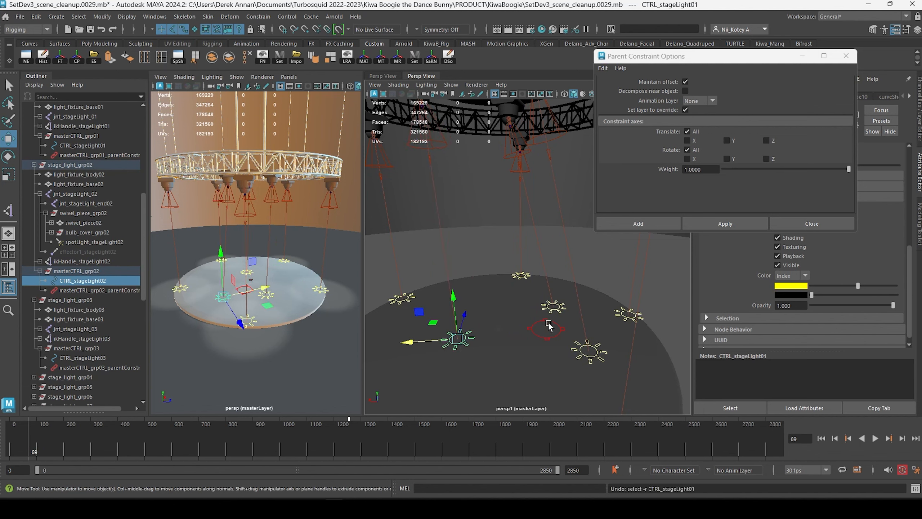
key("ctrl+z")
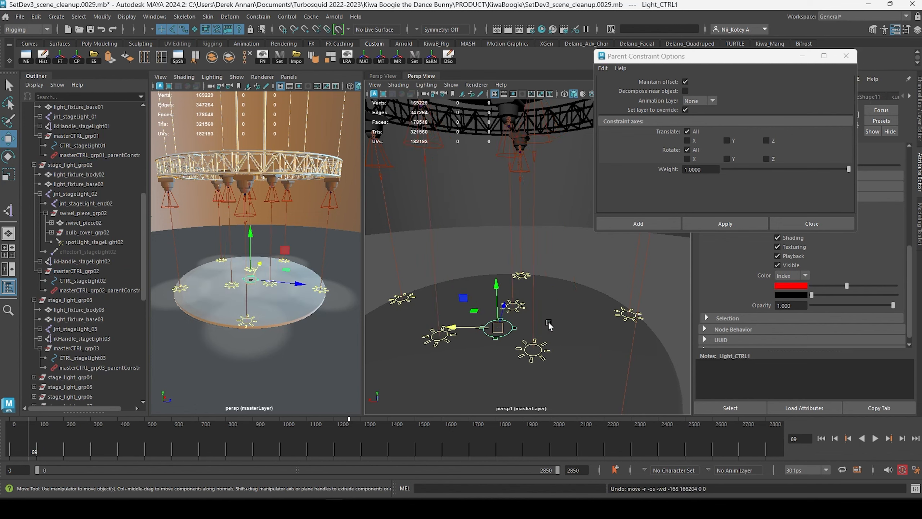
Check the transform channels of CTRL_stageLight01, CTRL_stageLight02 and CTRL_stageLight03, keeping the Parent Constraint Options window clear of the channel values.
left_click(470, 215)
mouse_move(470, 288)
left_mouse_down("alt")
mouse_move(550, 328)
mouse_move(480, 297)
left_mouse_up("alt")
left_click(557, 340)
key("ctrl+z")
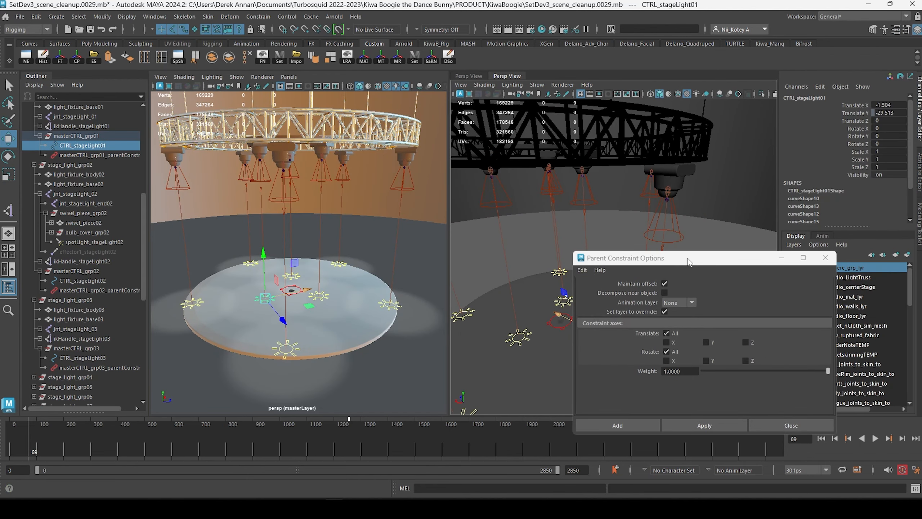
left_click_drag(689, 259, 753, 370)
left_click(508, 342)
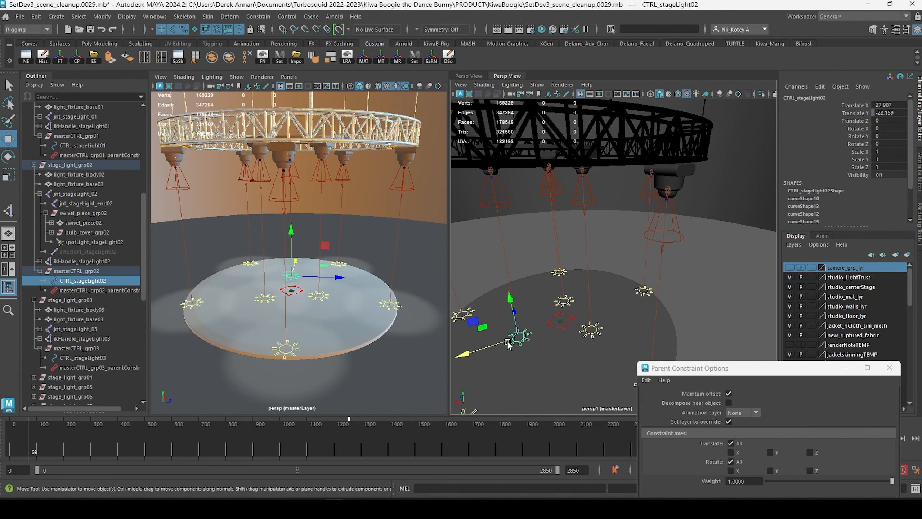
left_click(559, 304)
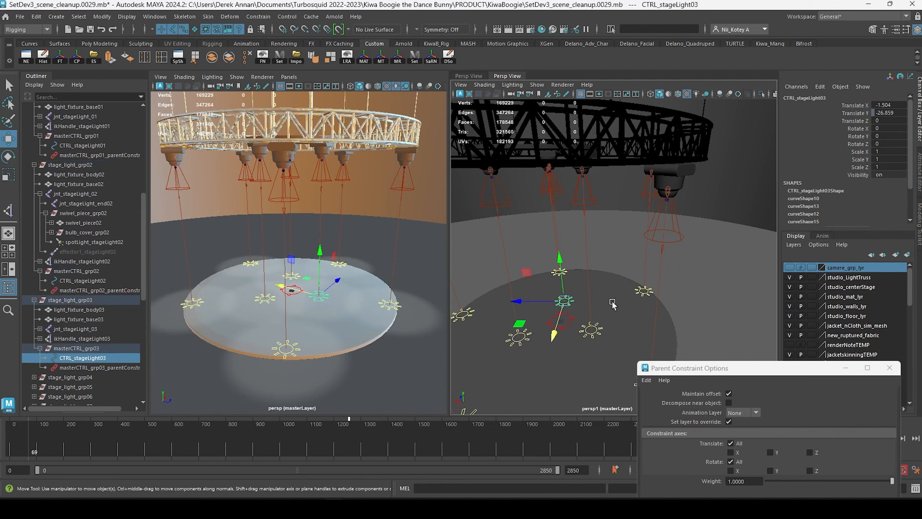
Lock the Translate Y channel on the five outer light controls, CTRL_stageLight04 through CTRL_stageLight08.
left_click_drag(612, 304, 641, 268, "alt")
left_click(659, 292)
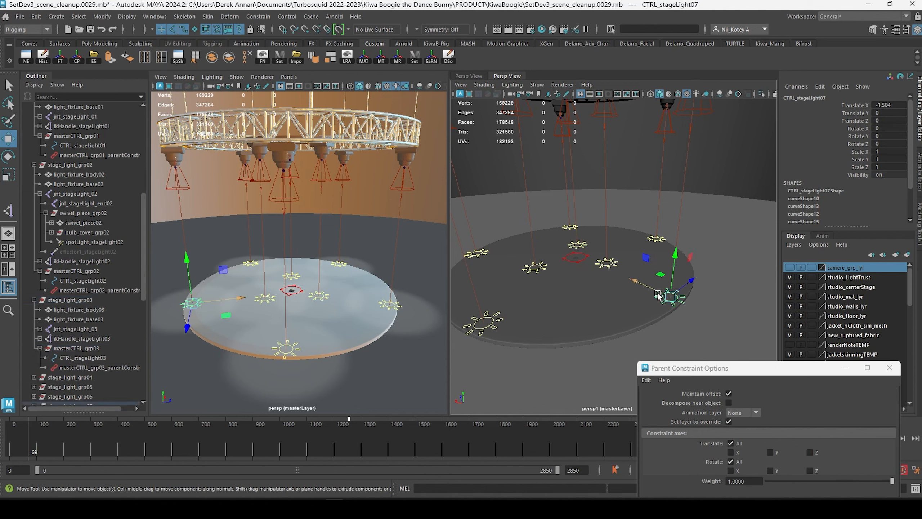
left_click(494, 328, "shift")
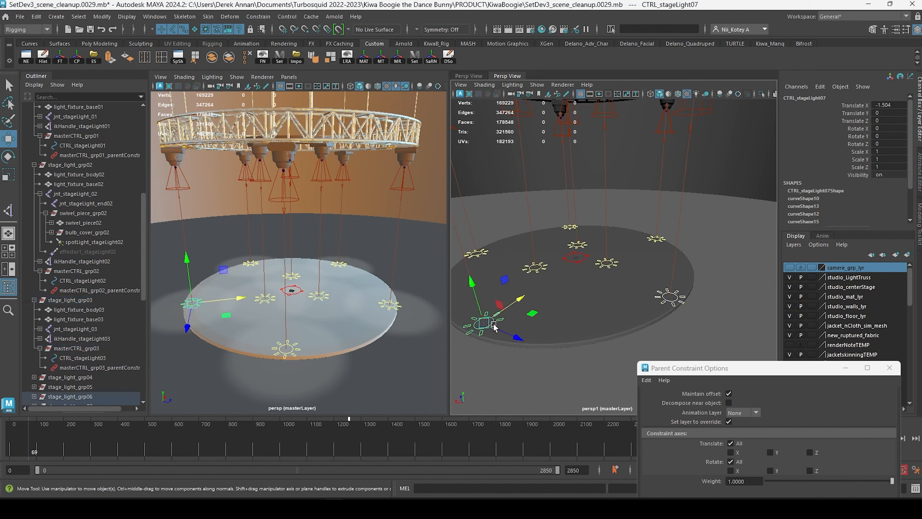
left_click(482, 256, "shift")
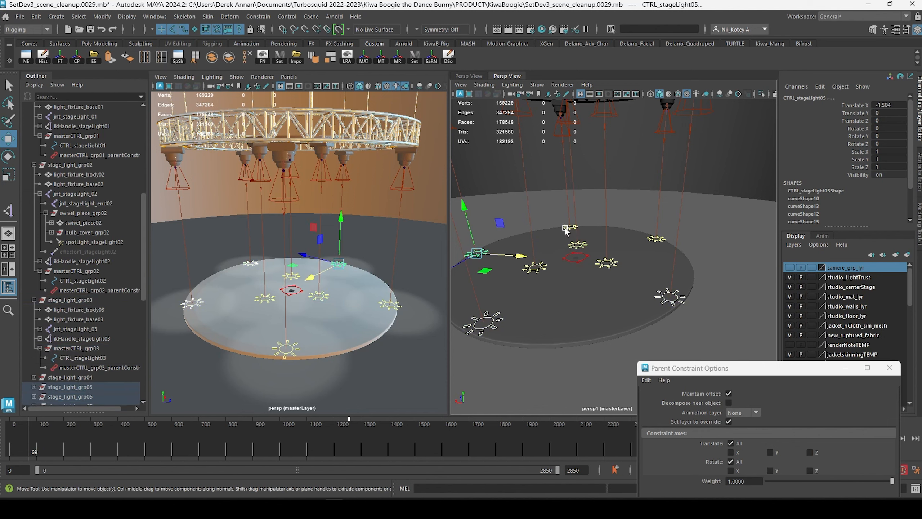
left_click(566, 229, "shift")
left_click(651, 243, "shift")
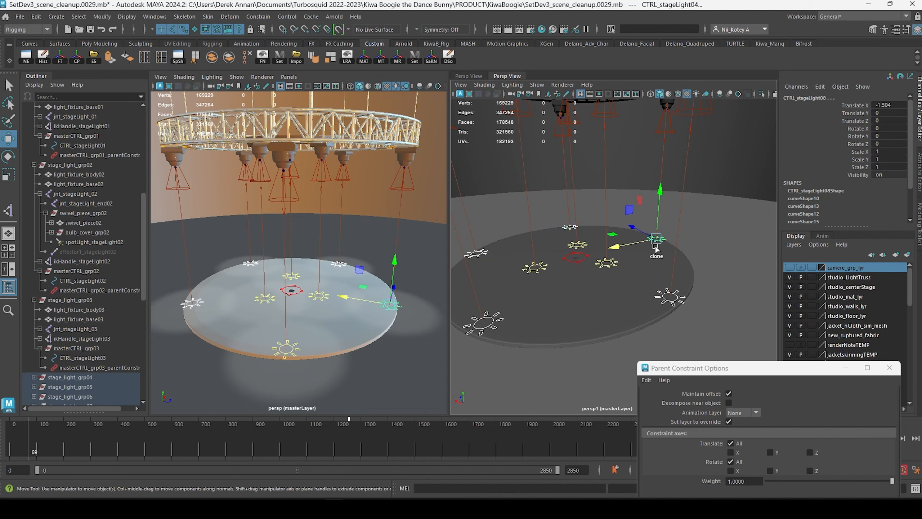
left_click(859, 115)
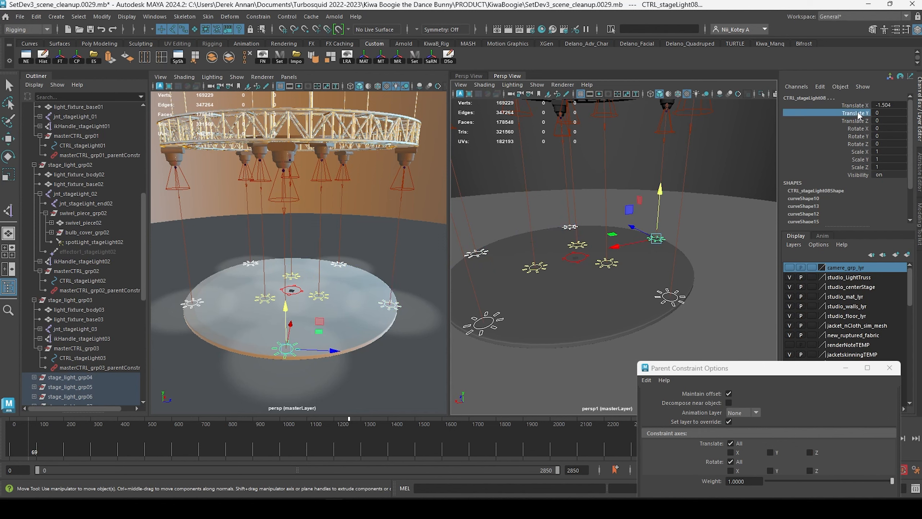
right_click(859, 115)
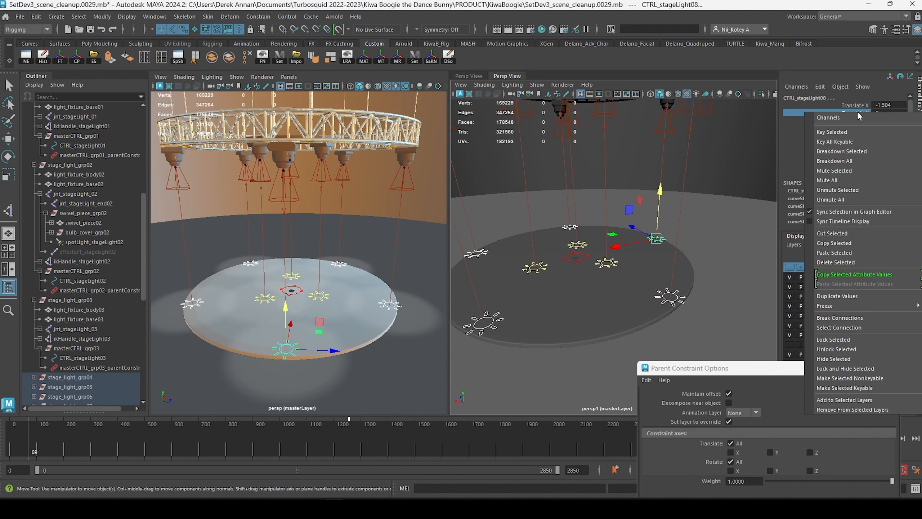
left_click(855, 343)
Lock and hide the Rotate and Scale channels on all eight light controls, CTRL_stageLight01 through CTRL_stageLight08.
left_click_drag(628, 254, 640, 267, "alt")
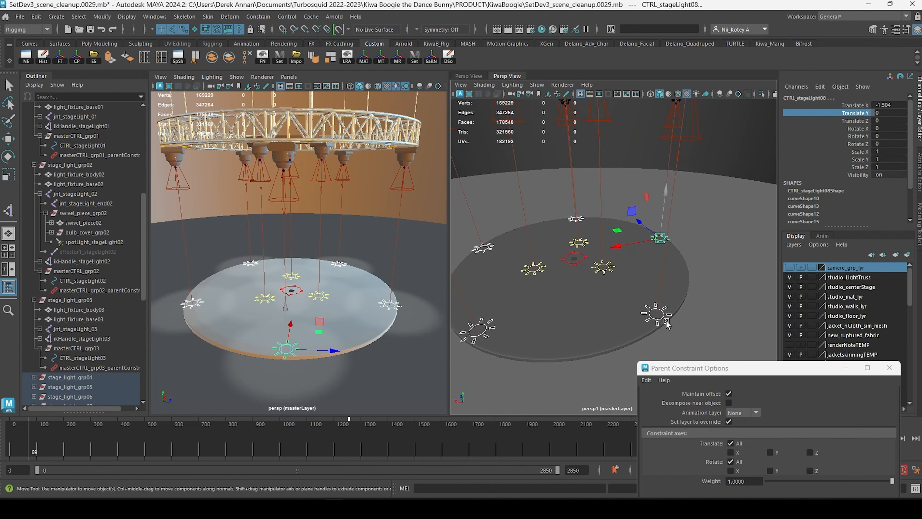
left_click(657, 321)
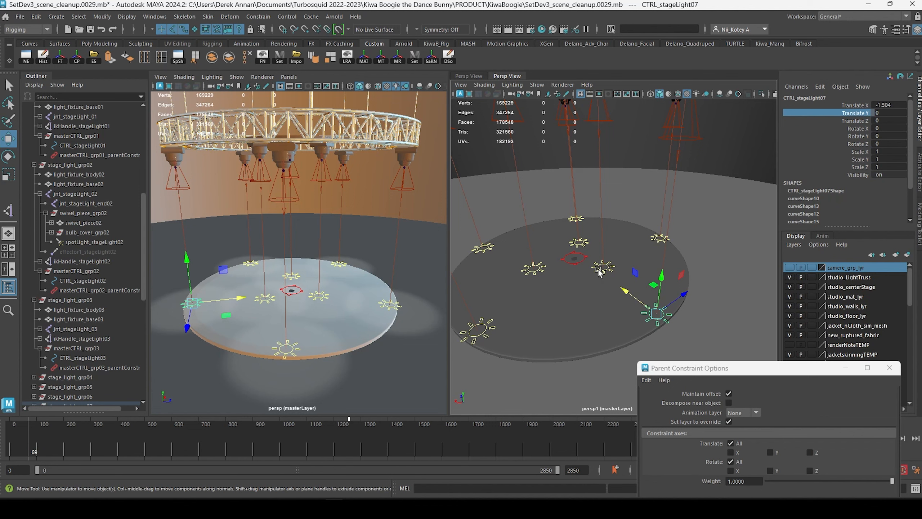
left_click(599, 271)
left_click(584, 241, "shift")
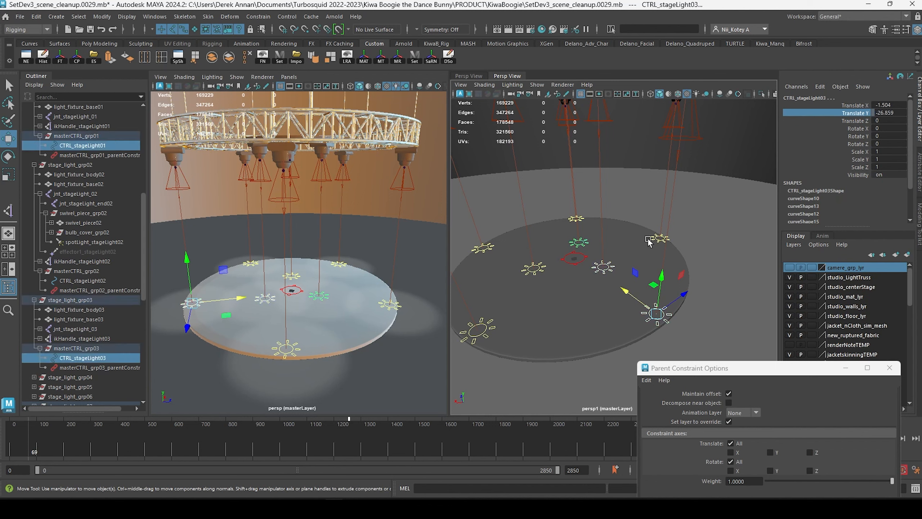
left_click(655, 240, "shift")
left_click(581, 219, "shift")
left_click(535, 272, "shift")
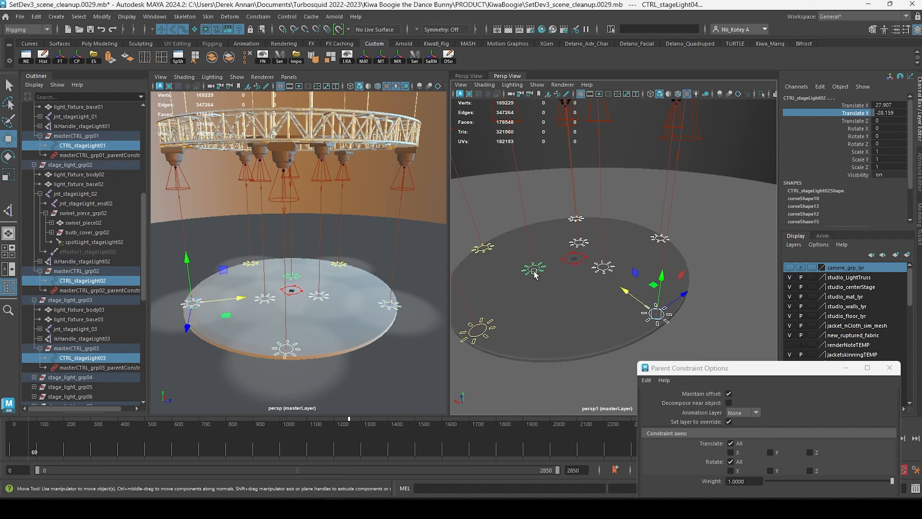
left_click(486, 248, "shift")
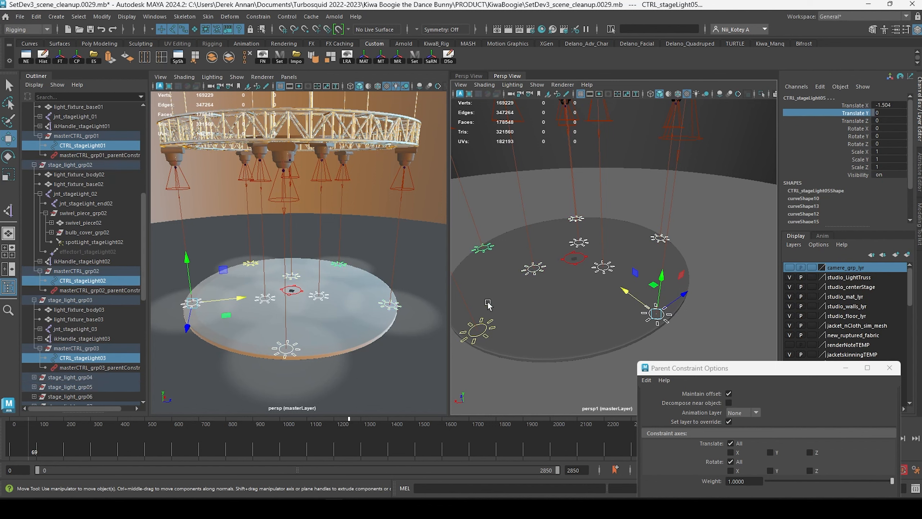
left_click(487, 330, "shift")
left_click_drag(860, 128, 864, 169)
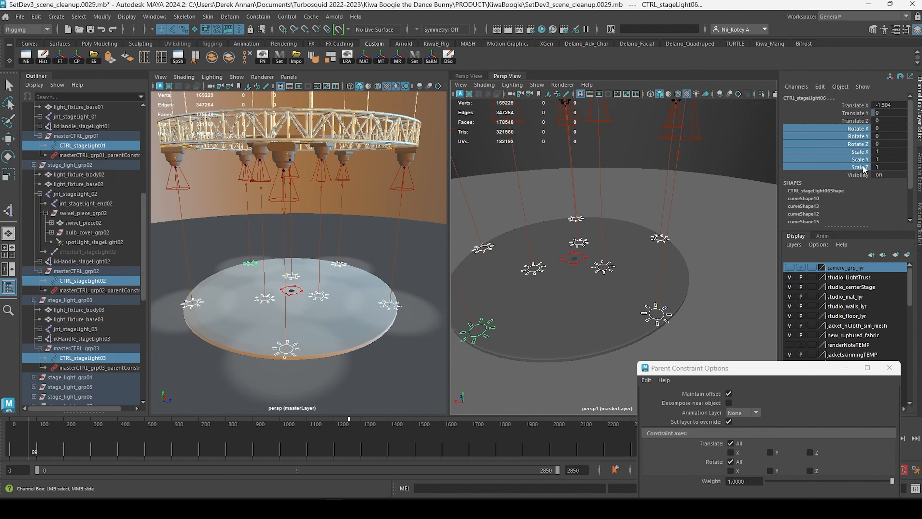
right_click(862, 141)
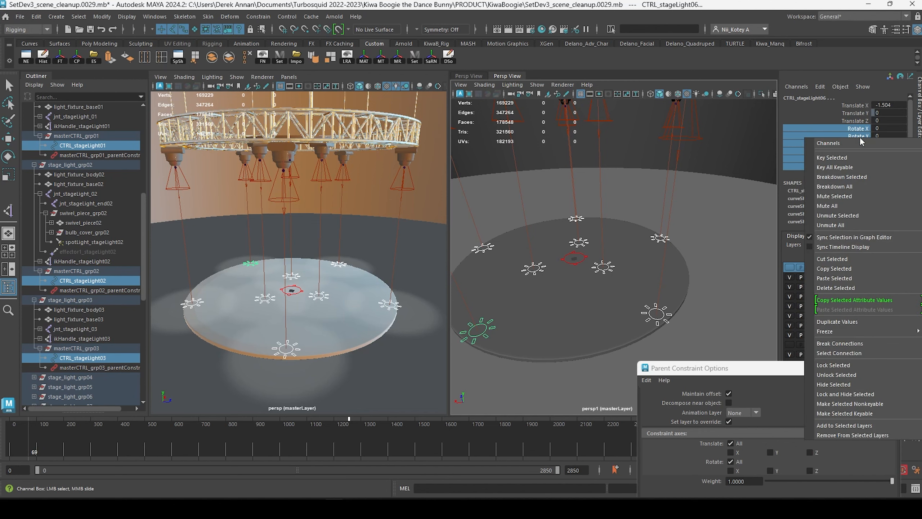
left_click(866, 394)
key("w")
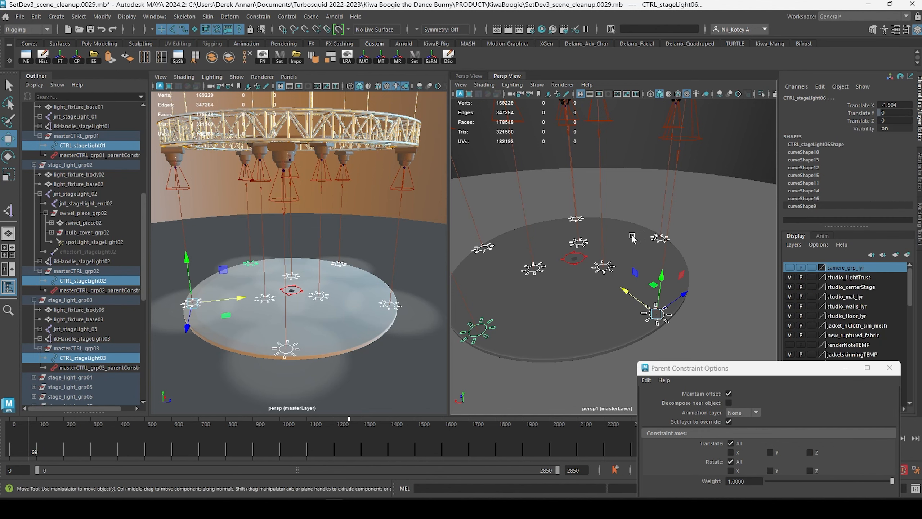
Hide all Rotate and Scale channels on the red master control Light_CTRL1.
left_click(565, 258)
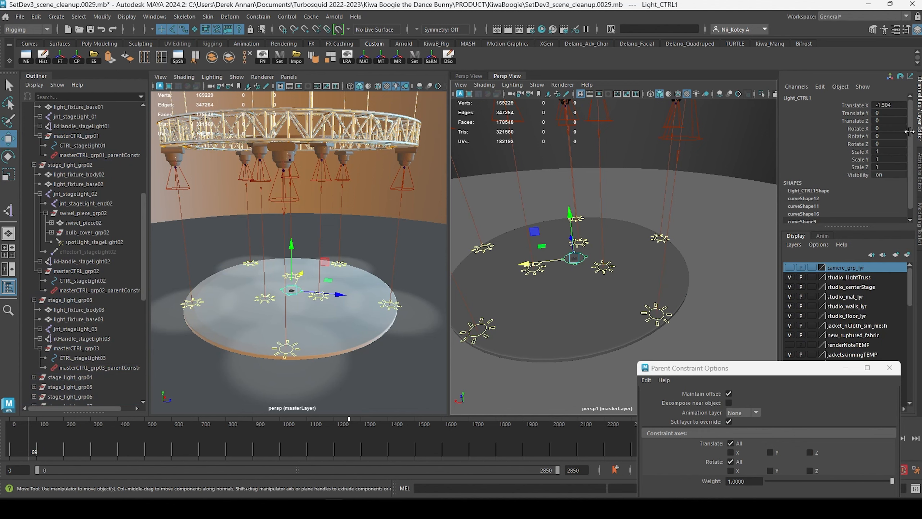
left_click_drag(857, 132, 860, 168)
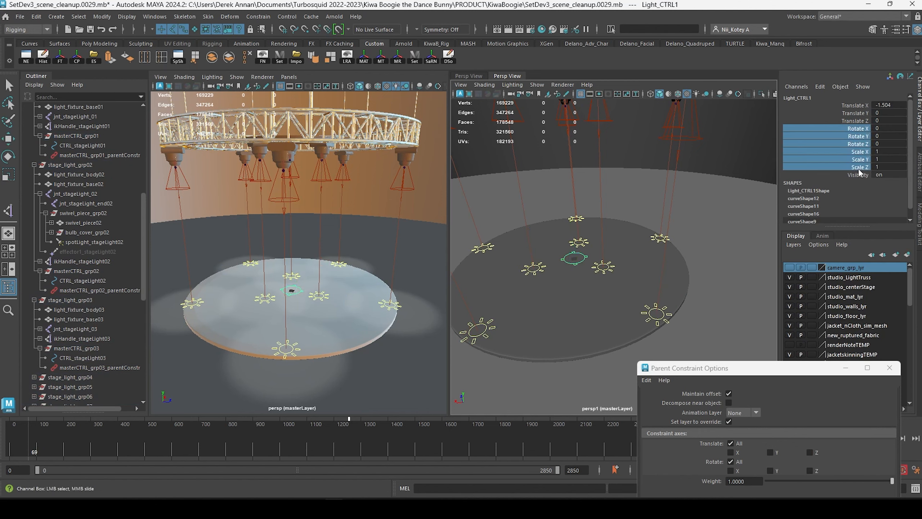
right_click(860, 153)
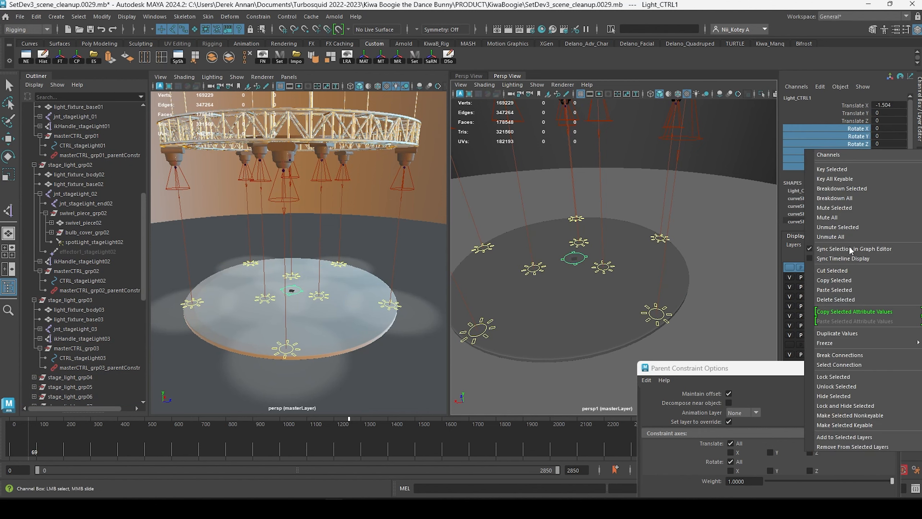
left_click(855, 415)
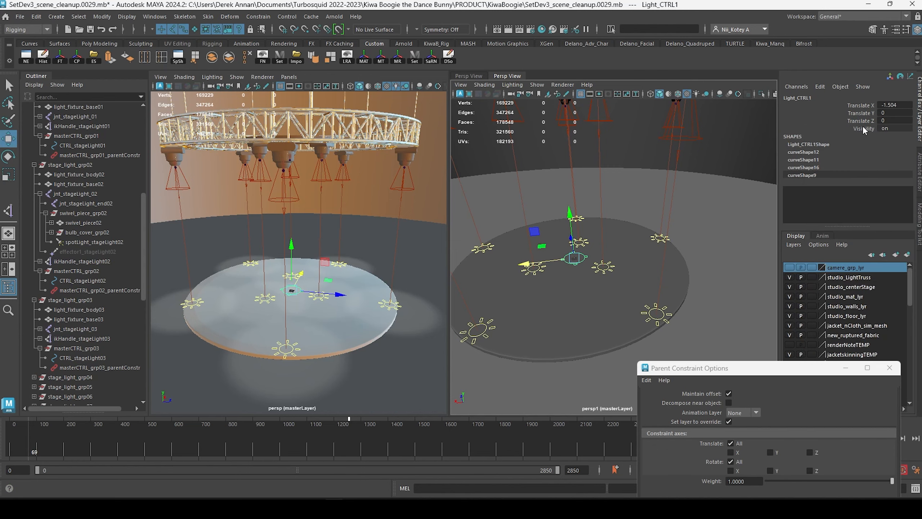
Lock the Translate Y channel on the red master control Light_CTRL1.
left_click(866, 114)
left_click_drag(670, 203, 763, 185, "alt")
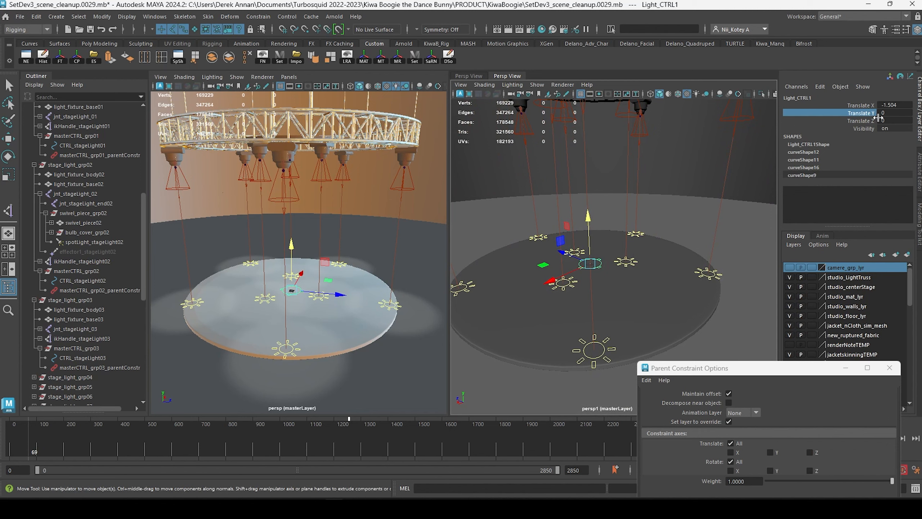
right_click(866, 114)
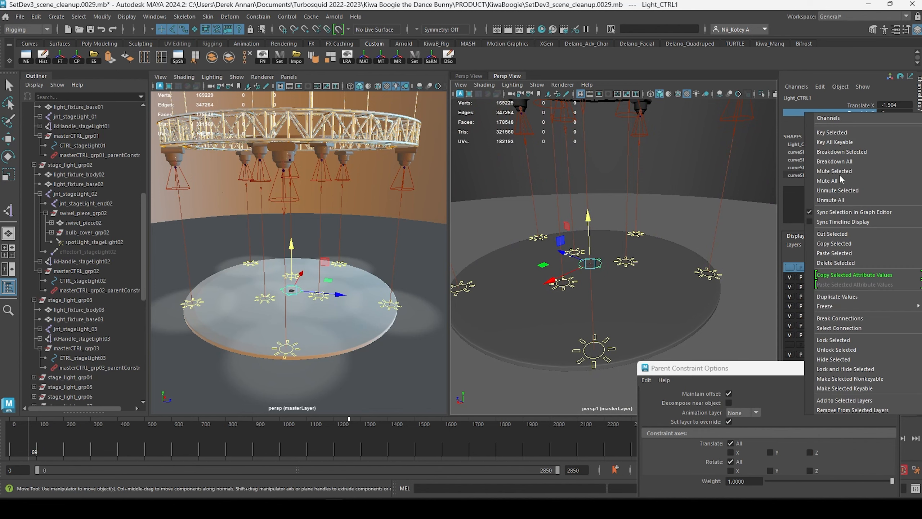
left_click(846, 339)
Try moving Light_CTRL1 across the stage floor and undo the moves.
left_click_drag(668, 232, 605, 283, "alt")
left_click_drag(639, 229, 609, 280, "alt")
left_click_drag(617, 235, 598, 276, "alt")
right_click_drag(598, 276, 583, 207, "alt")
left_click(581, 336)
left_click(579, 317)
left_click_drag(583, 207, 567, 257, "alt")
key("ctrl+z")
right_click_drag(567, 257, 577, 255, "alt")
left_click_drag(577, 255, 496, 243, "alt")
key("ctrl+z")
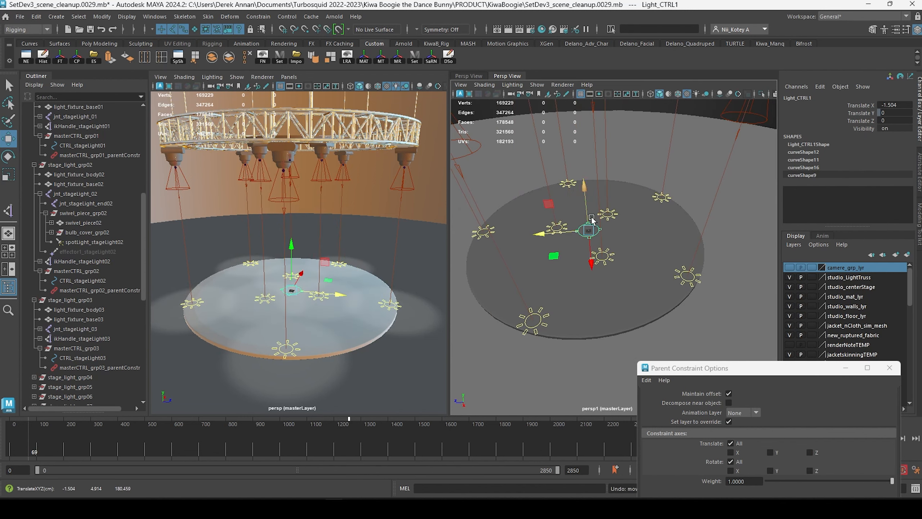
left_click_drag(650, 221, 540, 212, "alt")
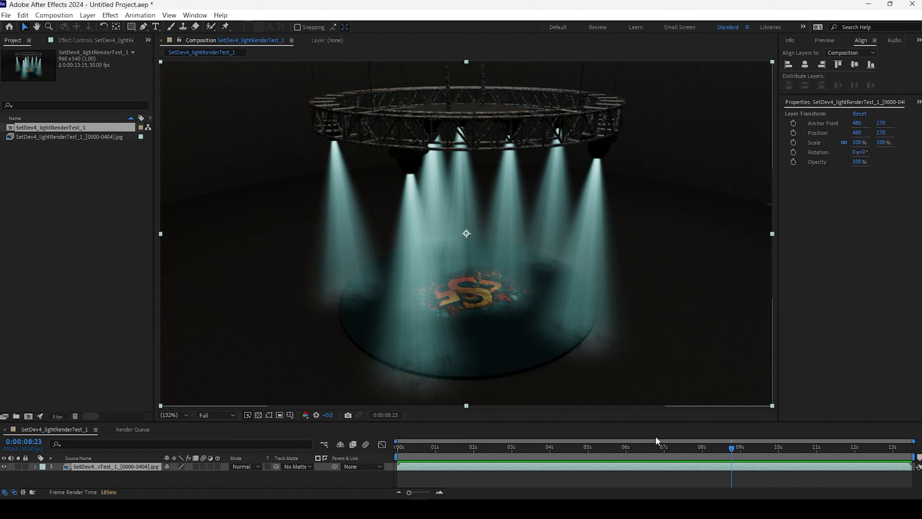
Play back the SetDev4_lightRenderTest_1 composition in After Effects to review the stage light render.
key("space")
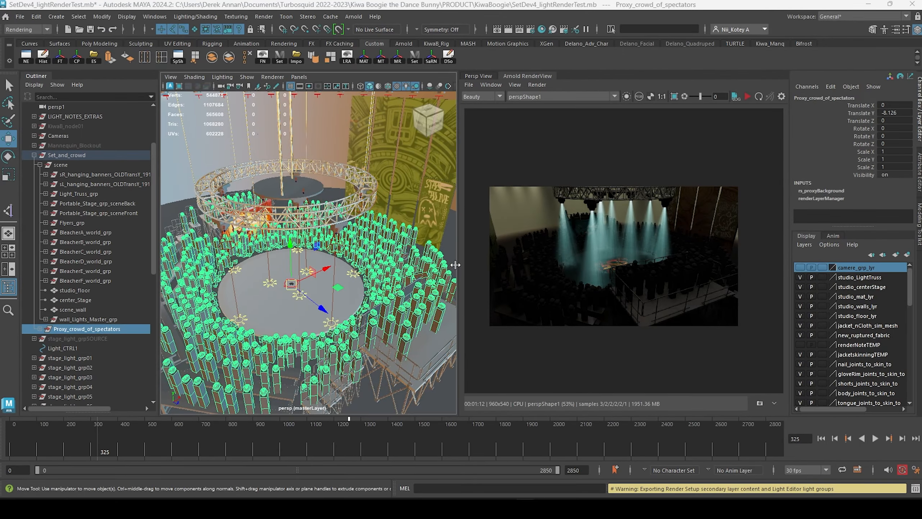
Switch to the SetDev4_lightRenderTest scene in Maya and hide stage_light_grp01, stage_light_grp02 and stage_light_grp03.
left_click_drag(355, 298, 356, 147, "alt")
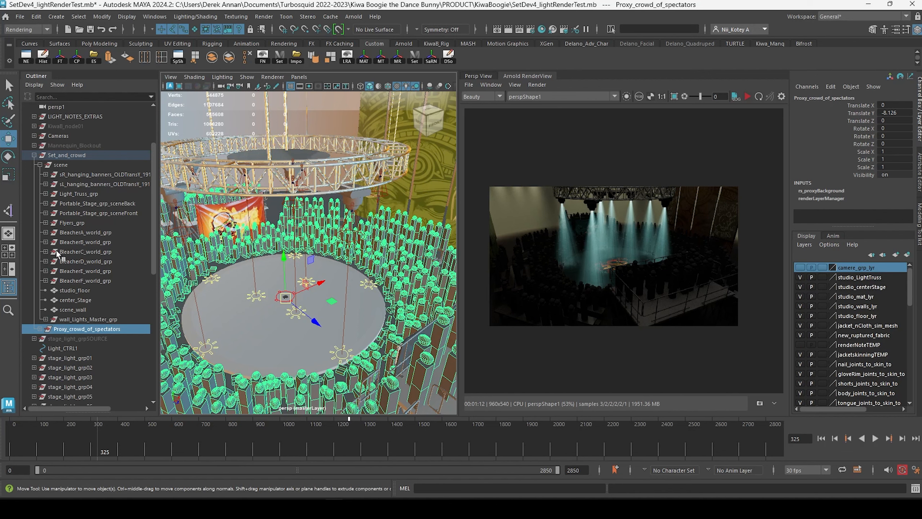
scroll(71, 307, "down", 3)
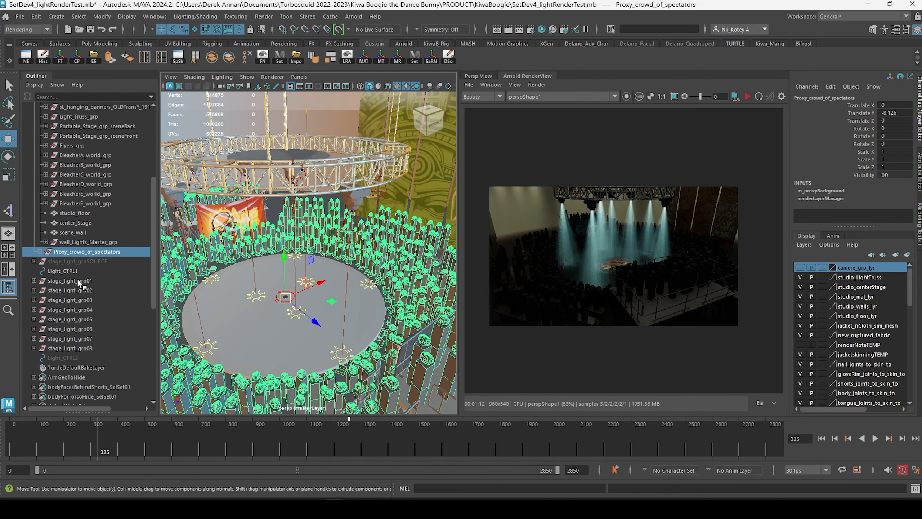
left_click(77, 279)
left_click(81, 290, "ctrl")
left_click(77, 309, "ctrl")
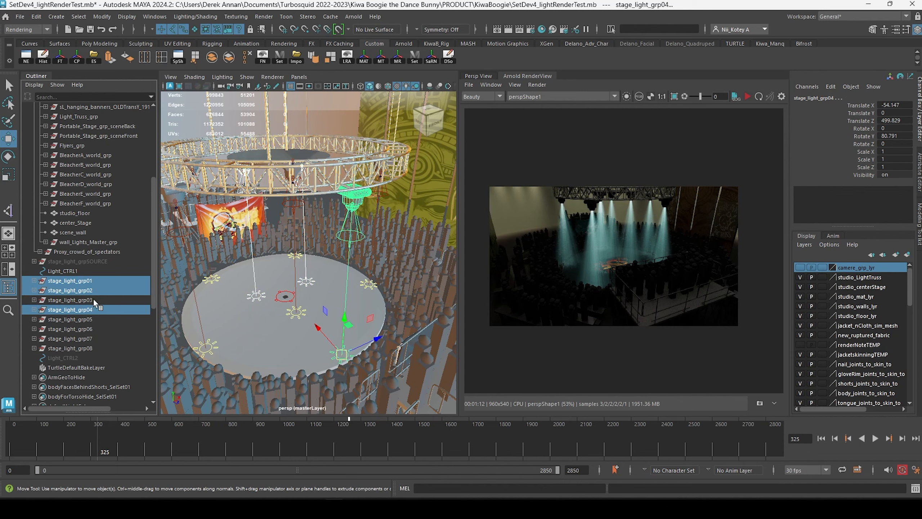
left_click(93, 299)
left_click(92, 283, "shift")
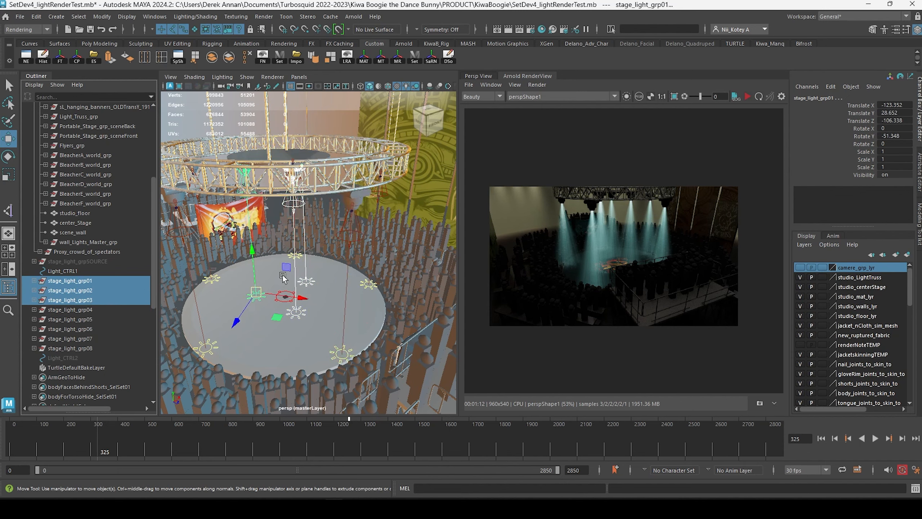
left_click_drag(284, 273, 289, 268, "alt")
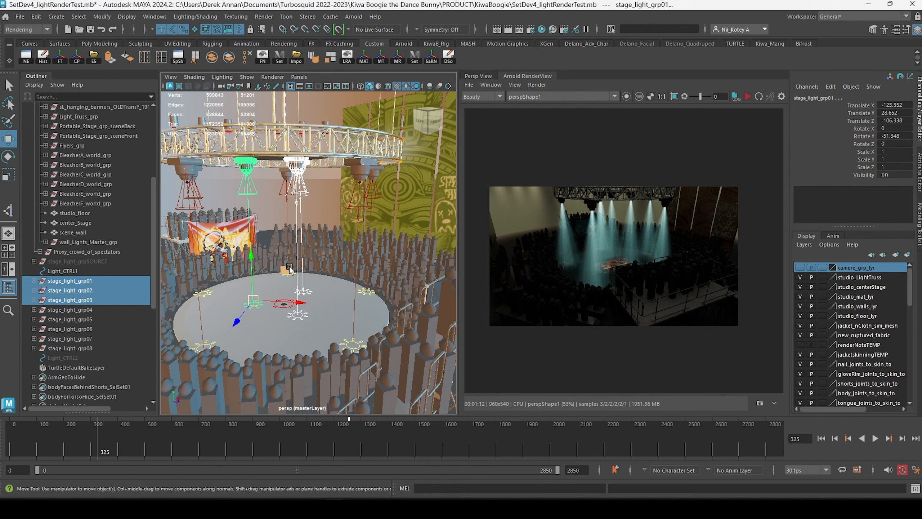
key("ctrl+h")
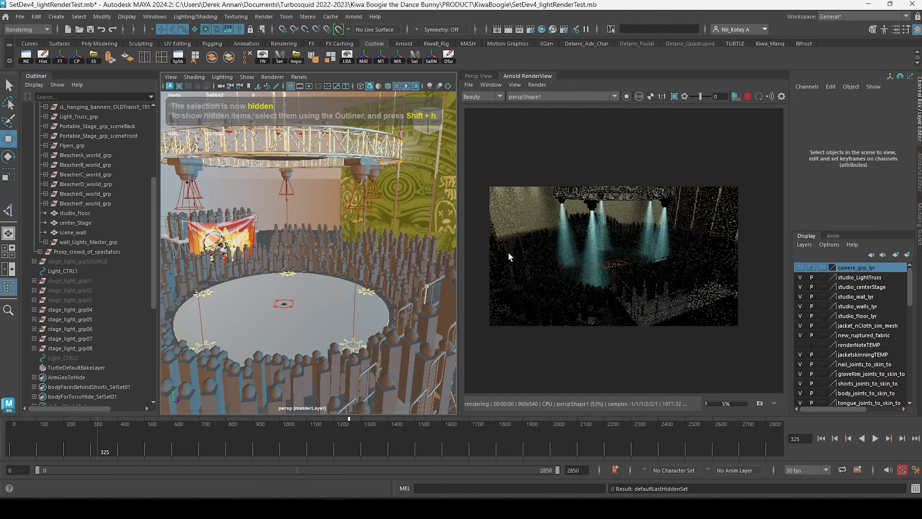
Move CTRL_stageLight05 and CTRL_stageLight06 outward off the stage, to Translate X about -292 and -242.
left_click_drag(287, 278, 310, 264, "alt")
left_click(318, 267)
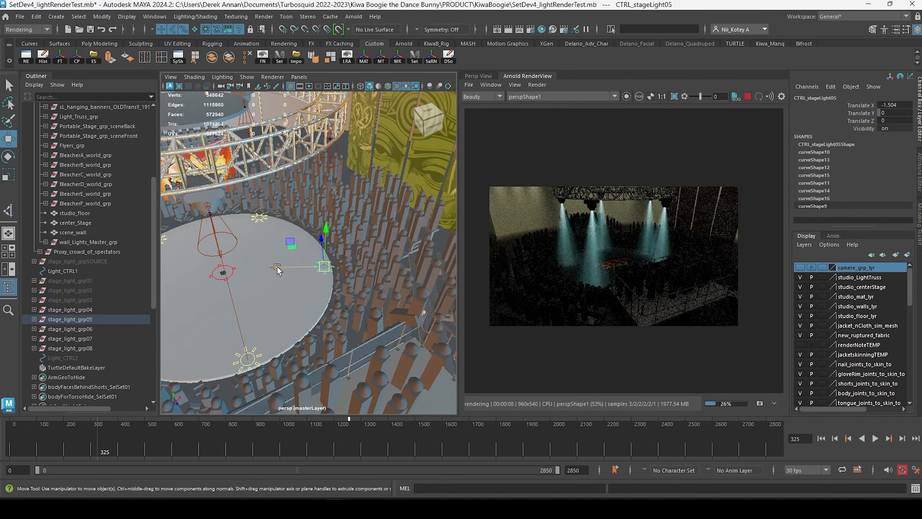
left_click_drag(277, 269, 248, 250)
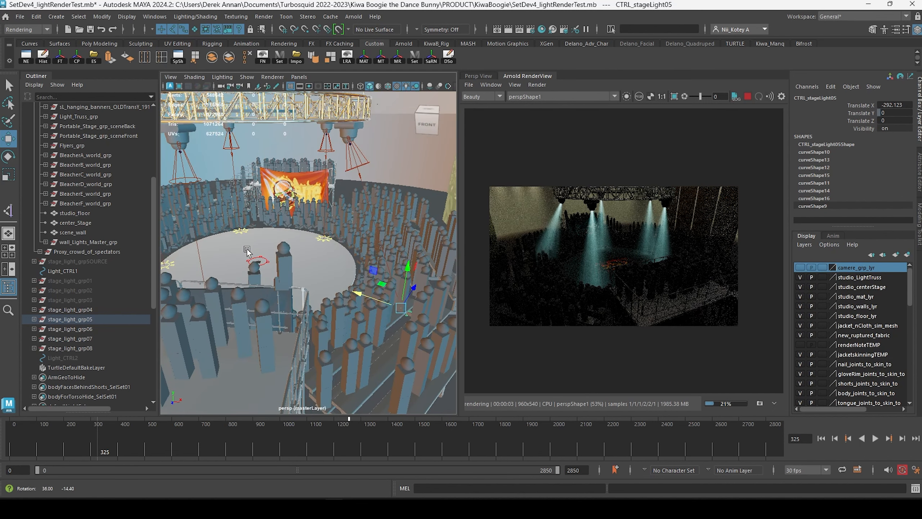
left_click_drag(309, 209, 341, 225, "alt")
left_click(337, 218)
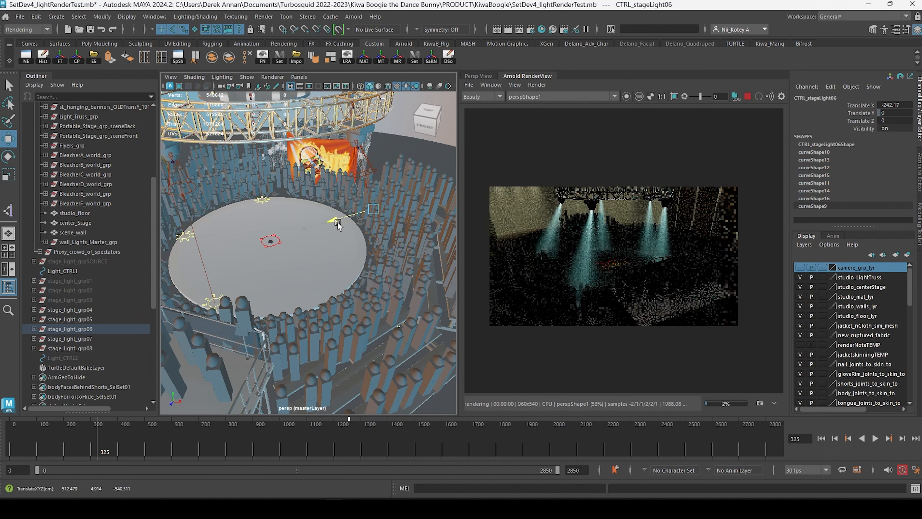
Move CTRL_stageLight07 outward off the stage into the crowd, to Translate X about -347.
left_click_drag(287, 241, 316, 234, "alt")
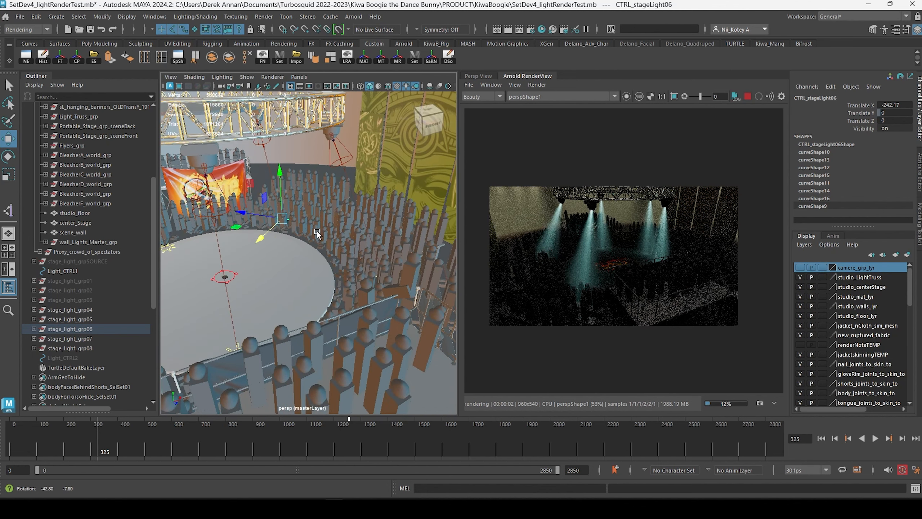
middle_click_drag(316, 234, 361, 220, "alt")
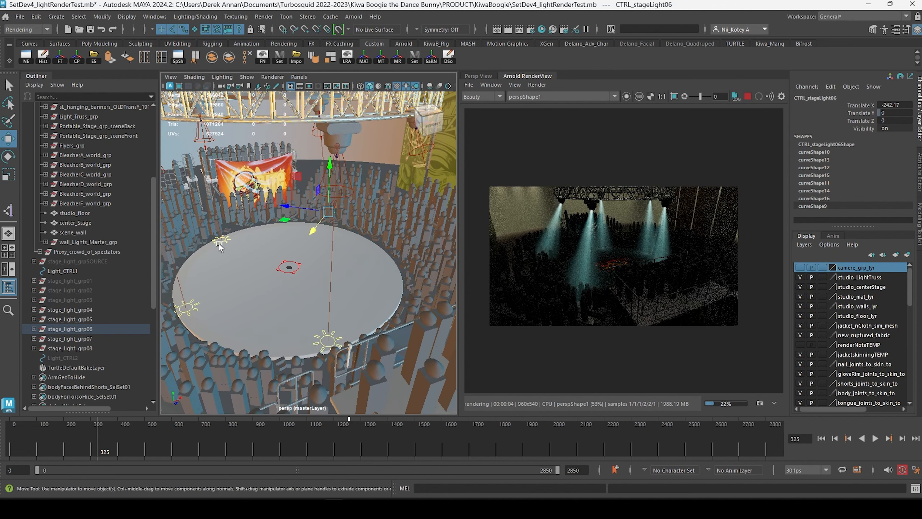
left_click_drag(256, 269, 266, 268, "alt")
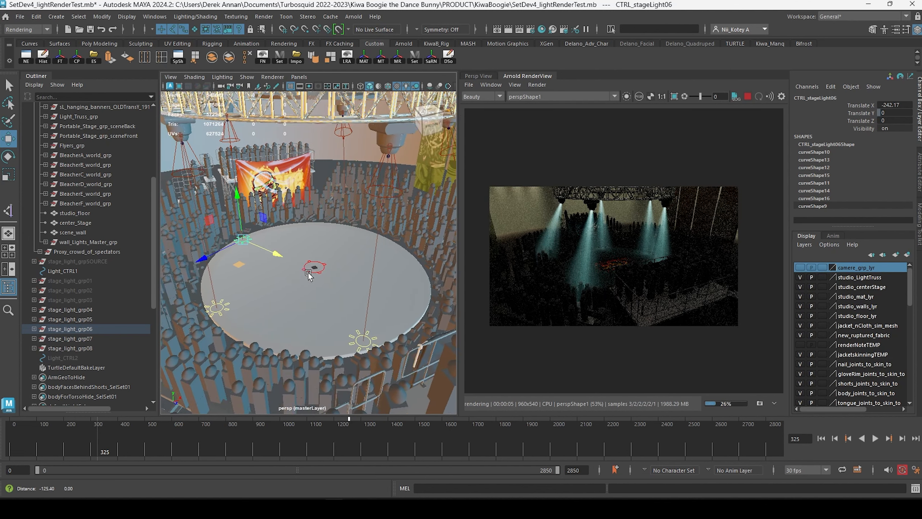
middle_click_drag(266, 269, 316, 274, "alt")
left_click_drag(320, 260, 275, 240)
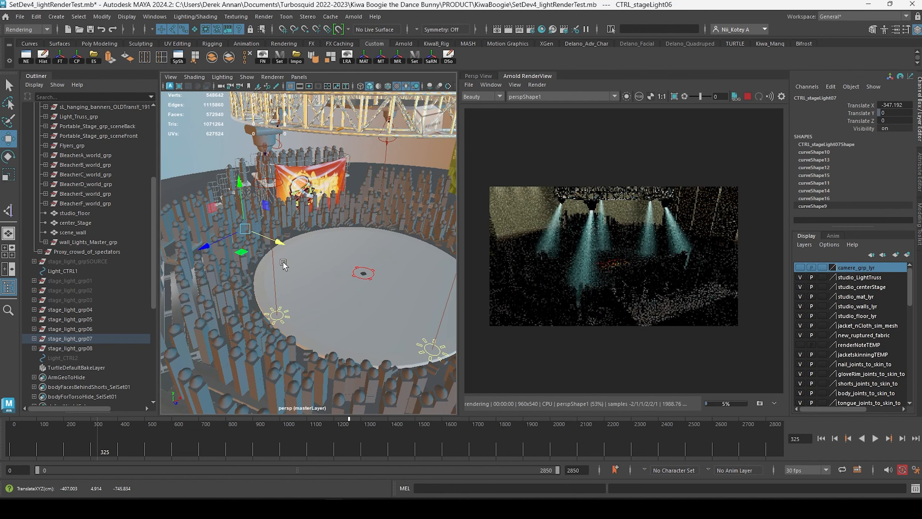
Move CTRL_stageLight08 outward off the stage edge into the crowd.
middle_click_drag(285, 265, 307, 244, "alt")
left_click_drag(288, 268, 227, 271, "alt")
scroll(227, 271, "up", 4)
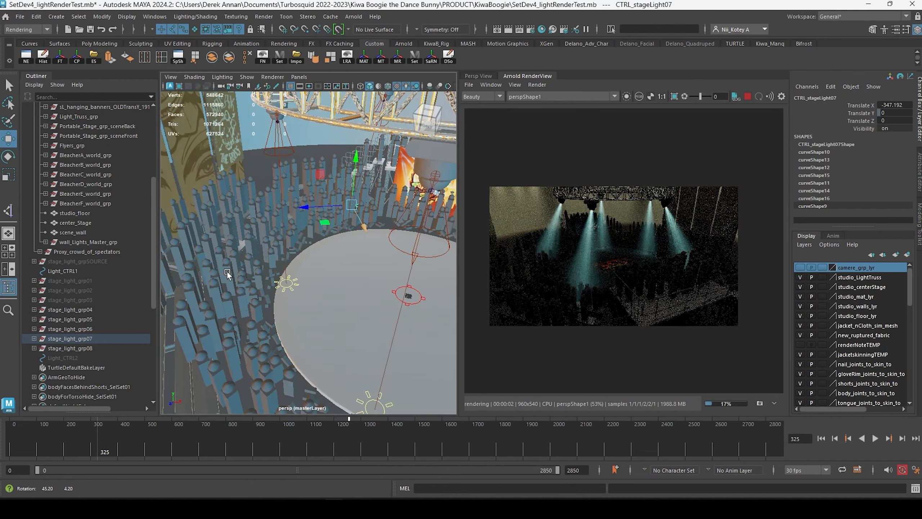
left_click(289, 285)
left_click_drag(327, 291, 251, 261)
Move CTRL_stageLight04 outward off the stage into the crowd, to Translate X about -178.
middle_click_drag(251, 261, 323, 229, "alt")
left_click(331, 313)
left_click_drag(329, 331, 312, 308, "alt")
left_click_drag(337, 285, 285, 294)
left_click_drag(285, 294, 276, 276, "alt")
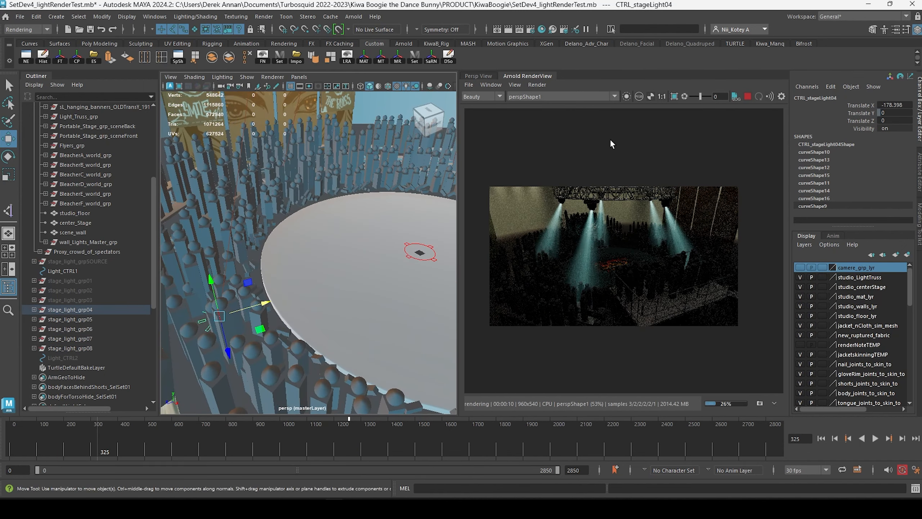
Switch the Arnold render camera to shotCam_1_f0_f701Shape to preview the stage lights from that shot.
left_click(613, 97)
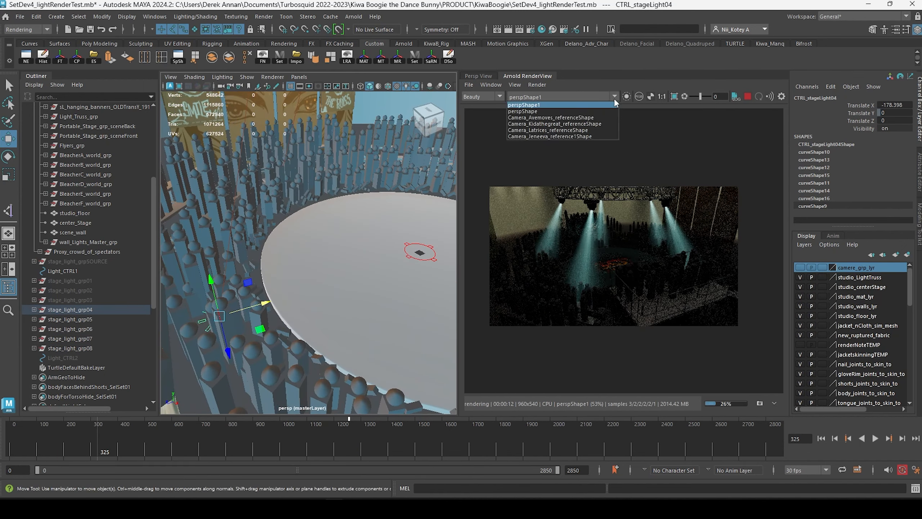
left_click(597, 104)
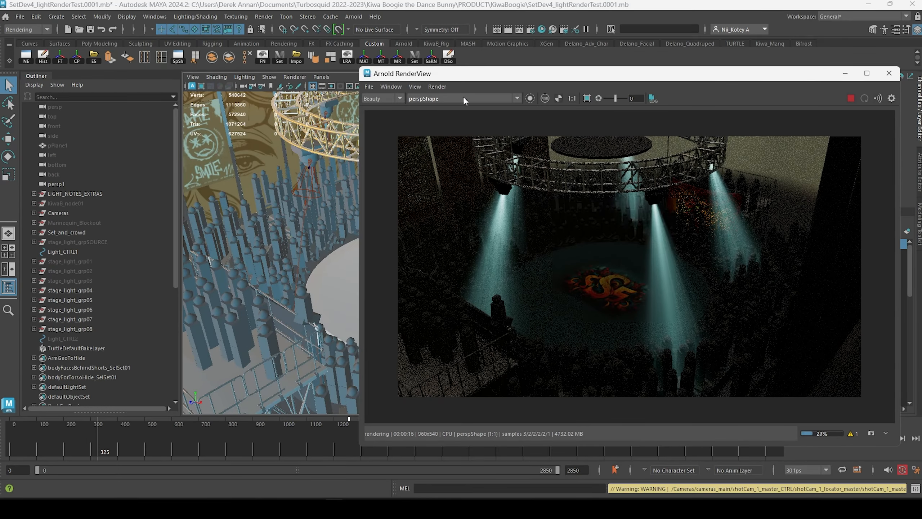
left_click(464, 98)
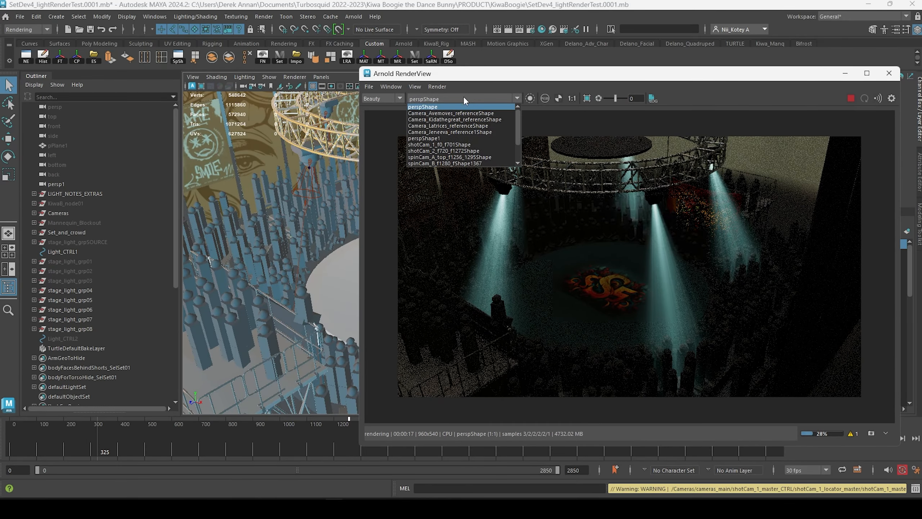
left_click(467, 145)
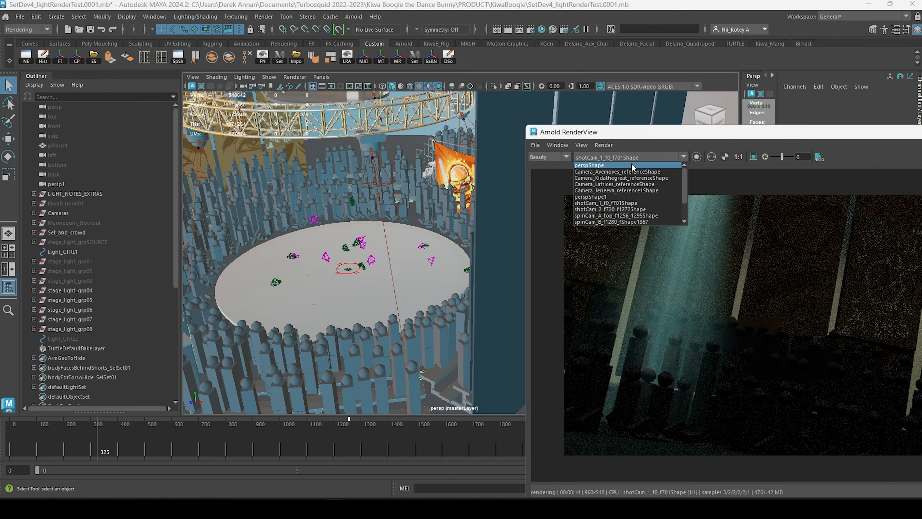
Set the Arnold render camera to perspShape, compare the view, and change it to perspShape1.
left_click(631, 162)
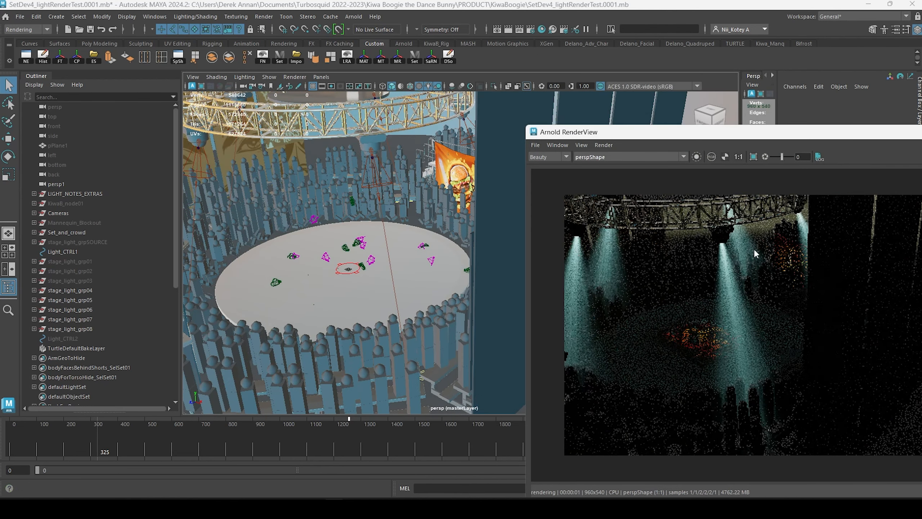
left_click_drag(779, 133, 699, 121)
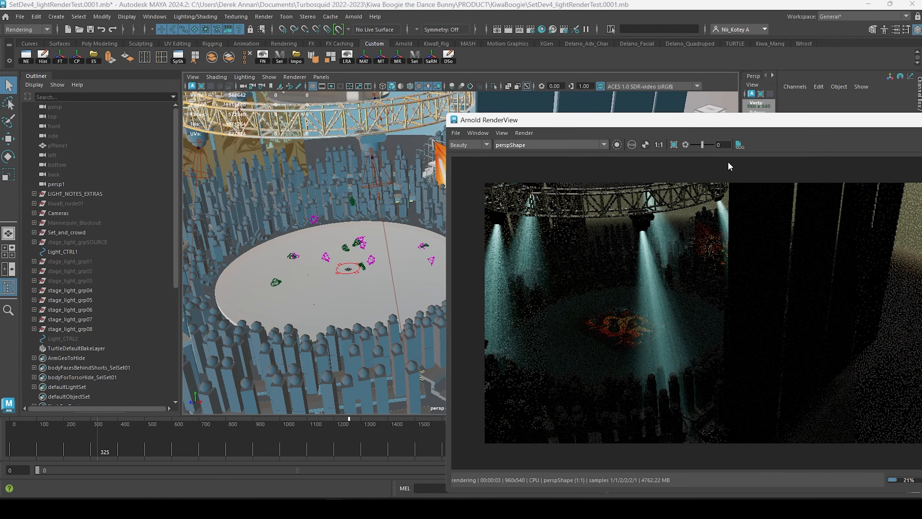
left_click(546, 144)
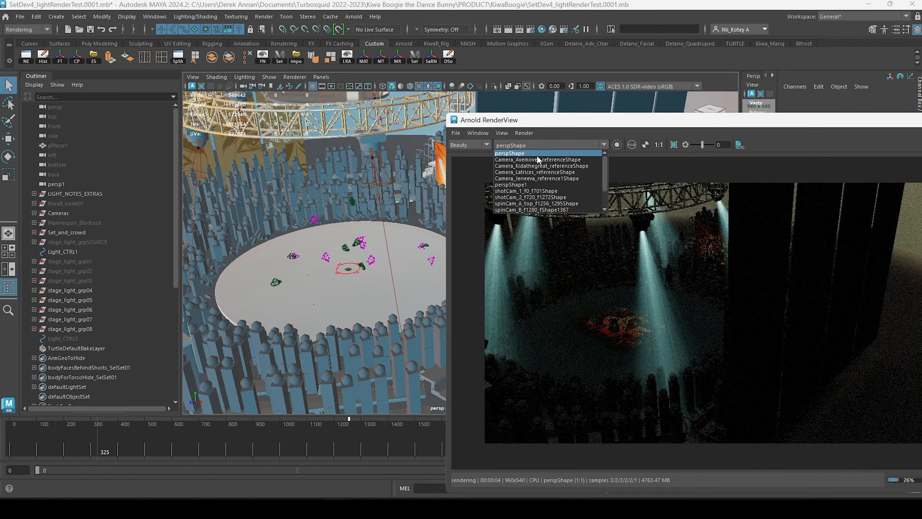
left_click(537, 185)
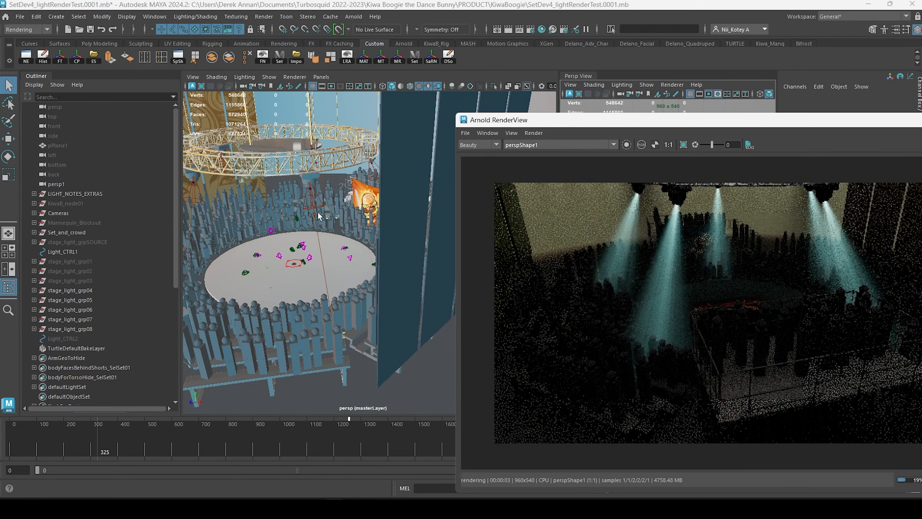
Select spotLight_stageLight05 under the truss and widen its Cone Angle to about 107.8.
left_click_drag(330, 214, 332, 196, "alt")
mouse_move(333, 196)
right_mouse_down("alt")
mouse_move(331, 206)
mouse_move(338, 202)
right_mouse_up("alt")
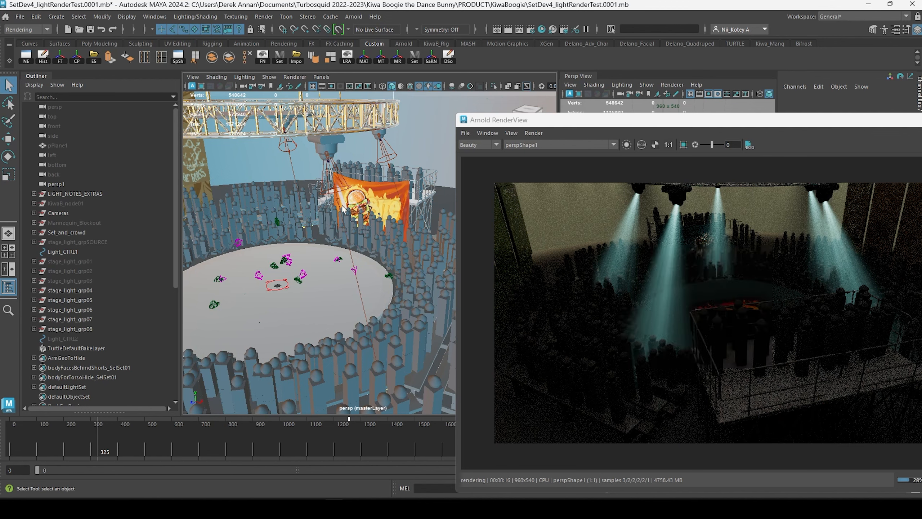
left_click_drag(343, 209, 334, 215, "alt")
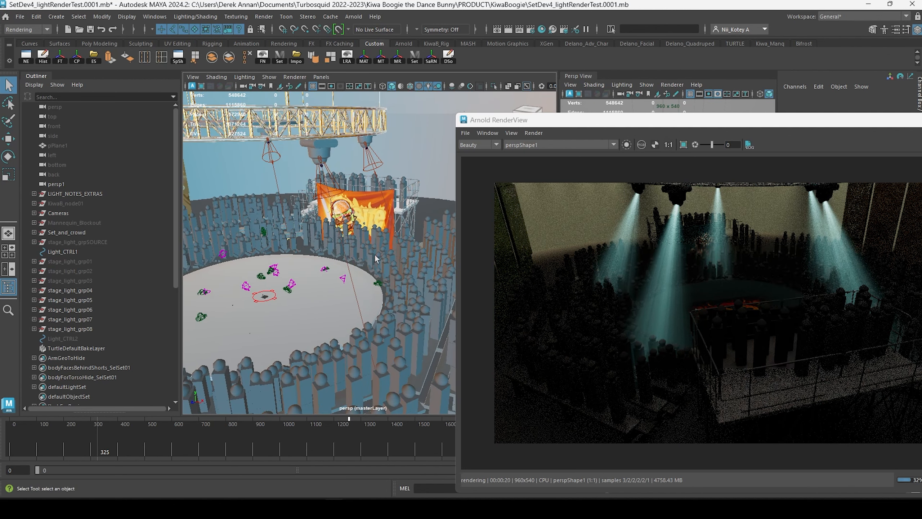
left_click_drag(337, 183, 325, 184, "alt")
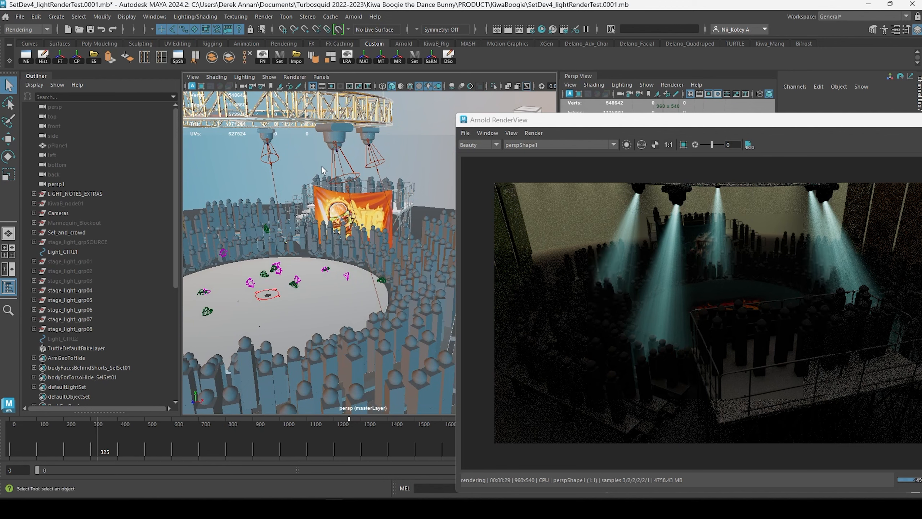
left_click_drag(344, 167, 301, 157, "alt")
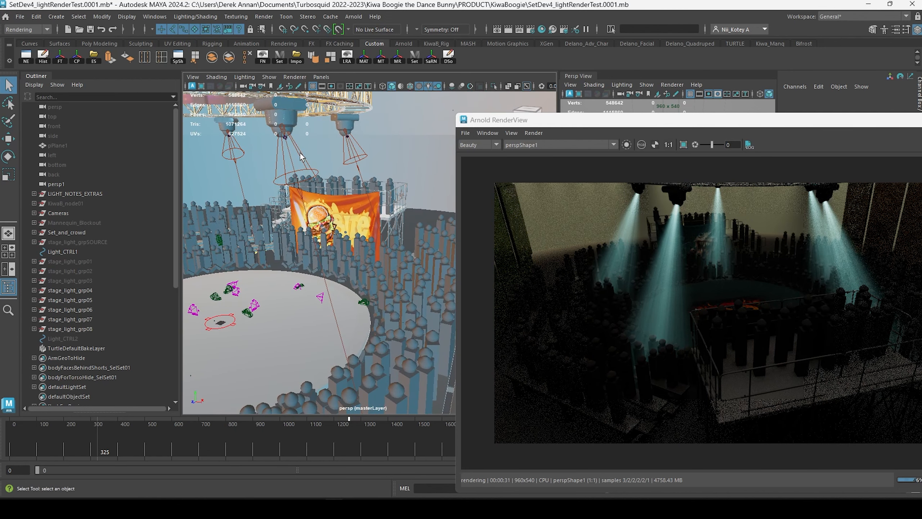
left_click(302, 156)
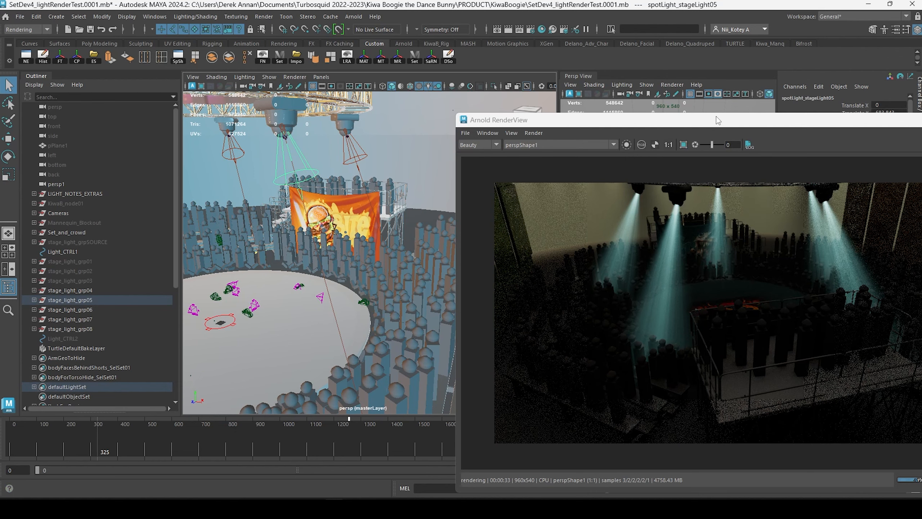
left_click_drag(716, 117, 565, 222)
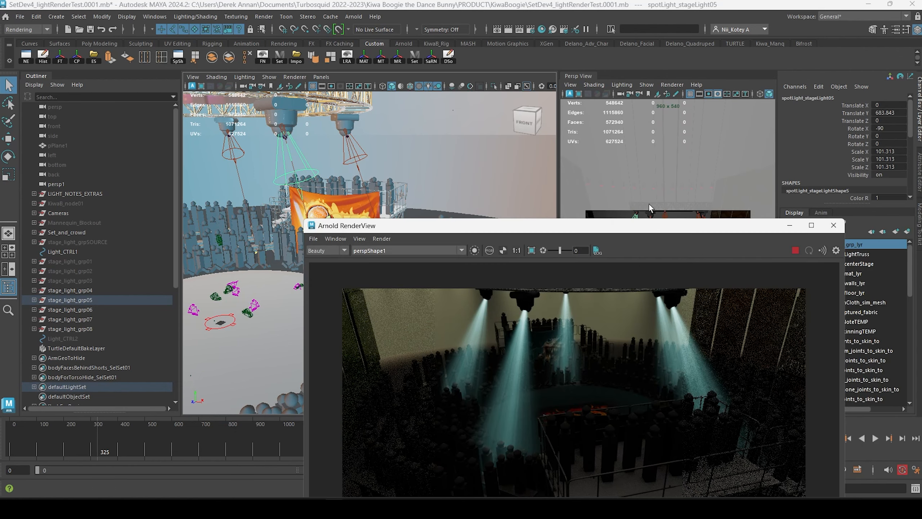
left_click(917, 167)
left_click_drag(726, 225, 570, 251)
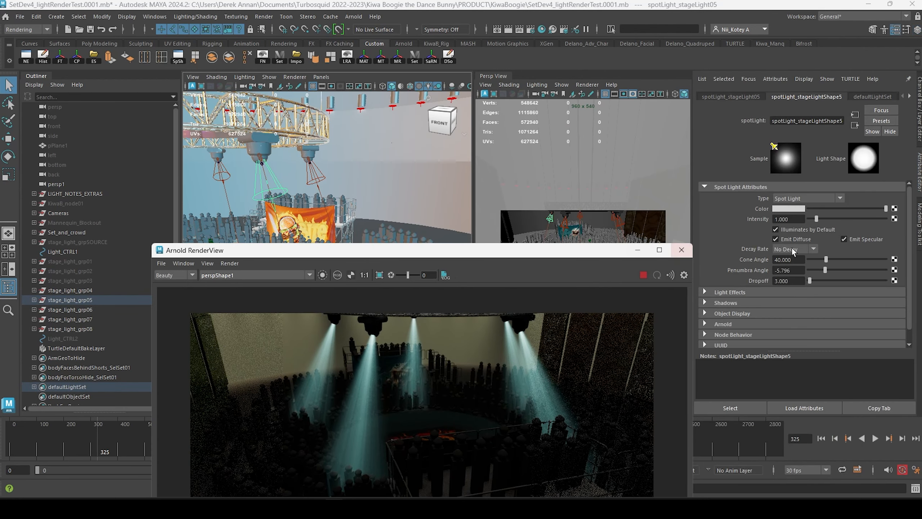
left_click_drag(828, 261, 846, 268)
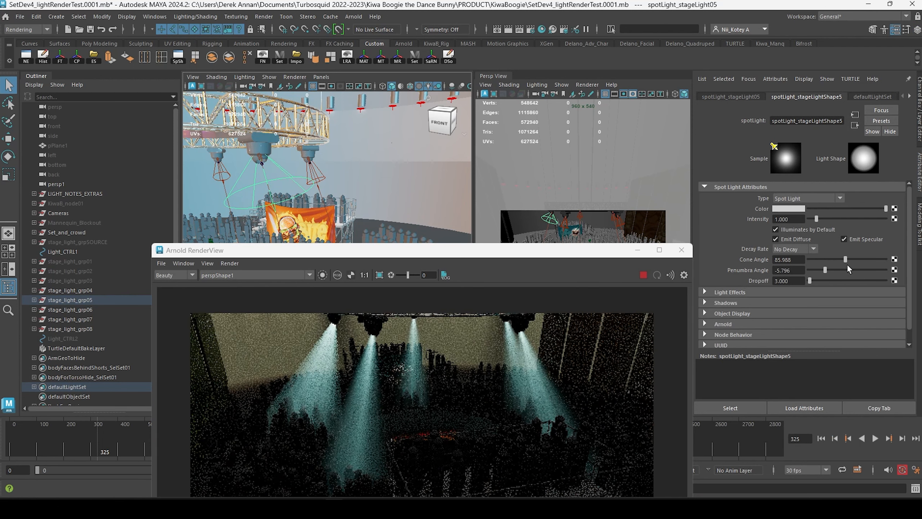
left_click_drag(849, 259, 856, 259)
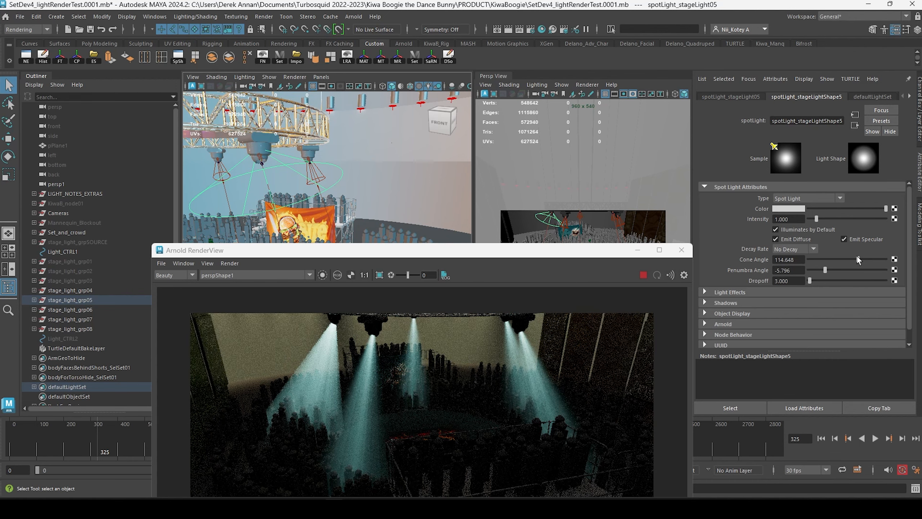
left_click_drag(858, 258, 854, 258)
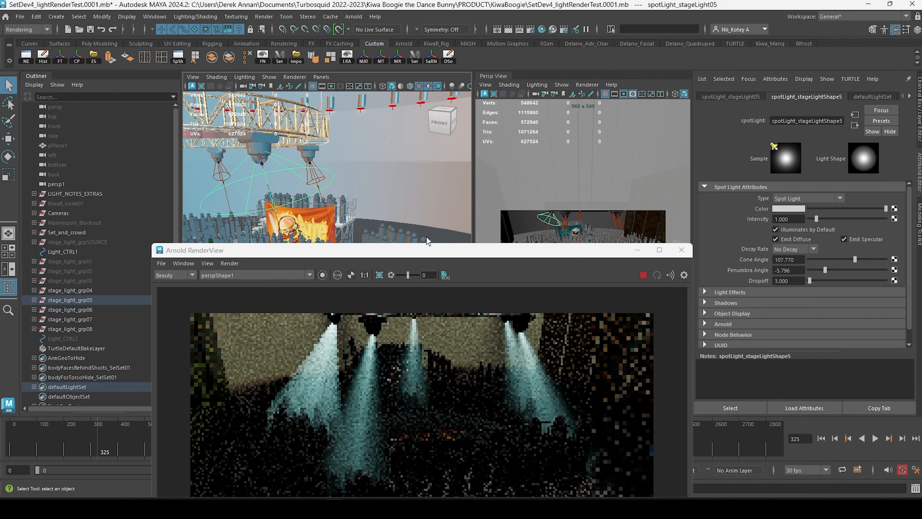
Lower spotLight_stageLight05 along its beam direction to a Translate Y of about 653.
left_click_drag(418, 251, 677, 208)
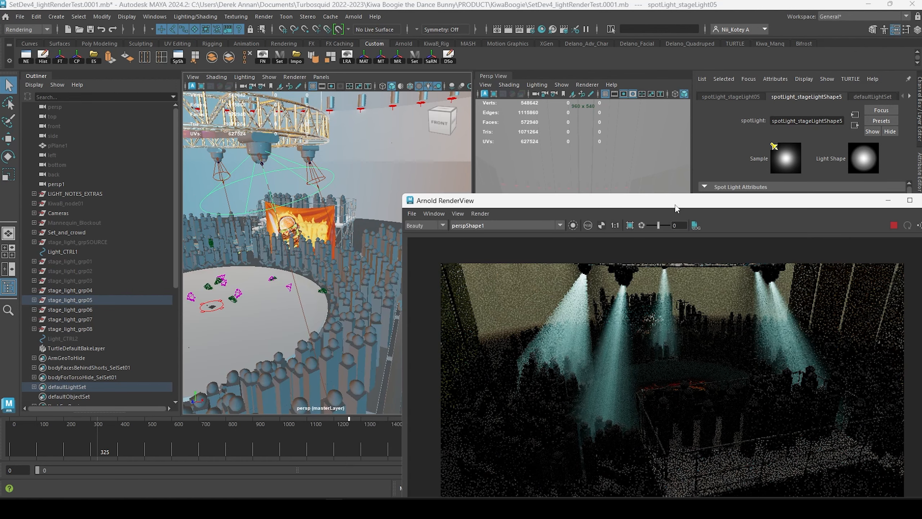
left_click_drag(364, 186, 270, 208, "alt")
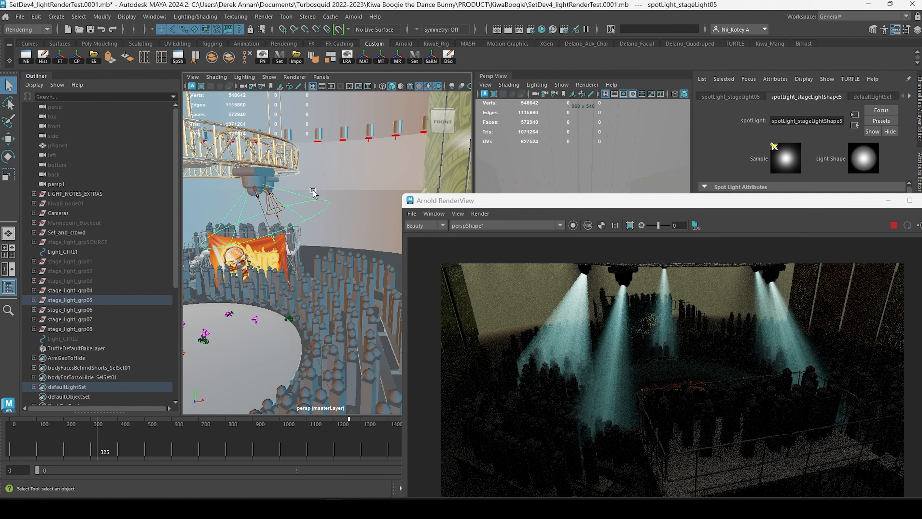
key("w")
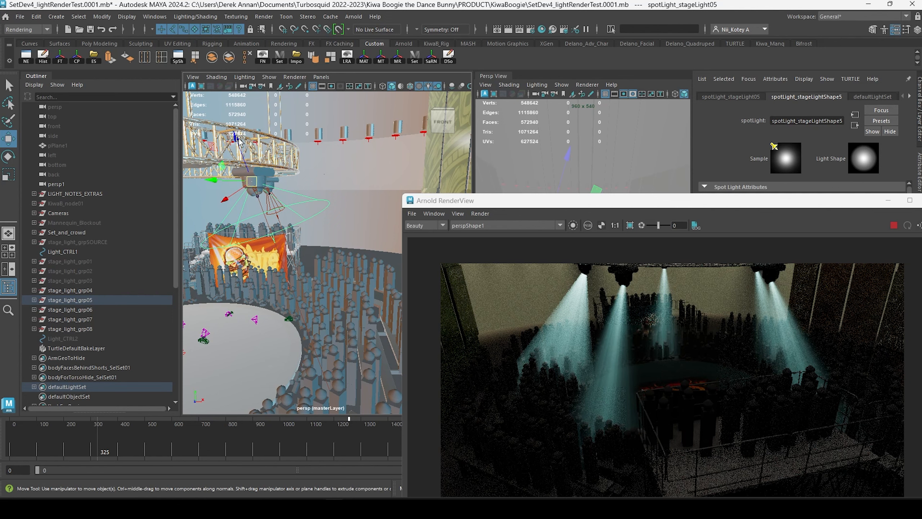
left_click_drag(239, 140, 245, 146)
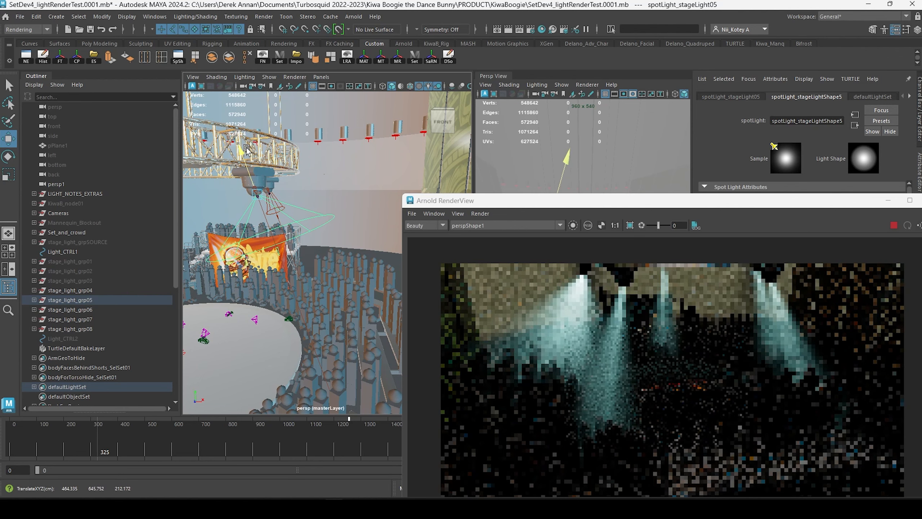
left_click_drag(245, 146, 248, 149)
left_click_drag(247, 146, 247, 145)
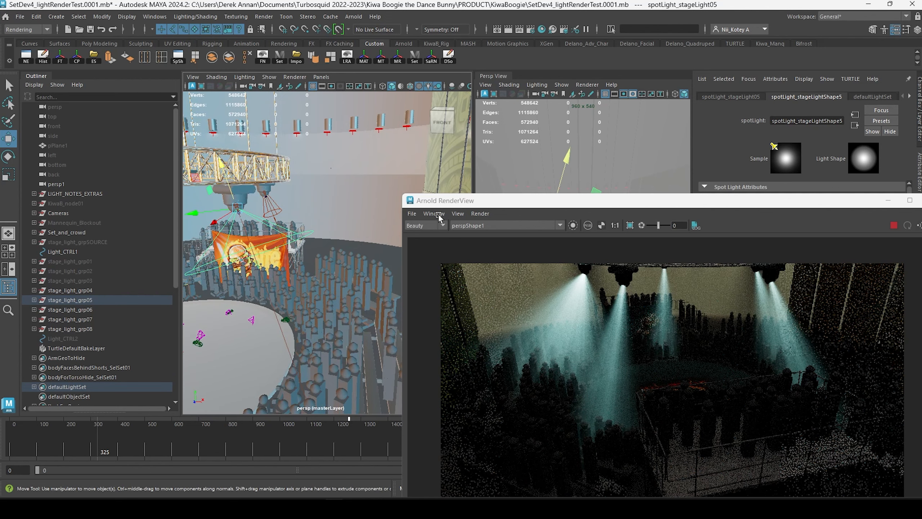
Set the Cone Angle of spotLight_stageLight05 to exactly 108.
left_click_drag(820, 205, 733, 252)
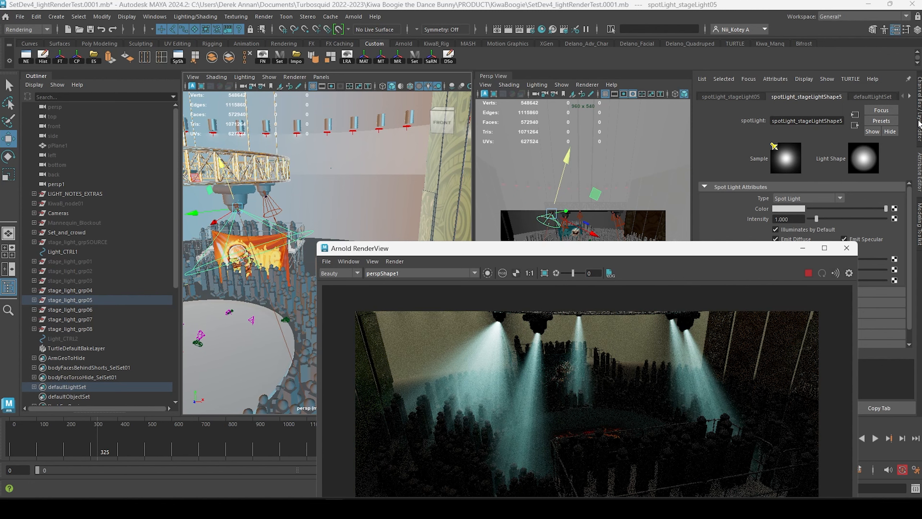
left_click_drag(716, 249, 635, 295)
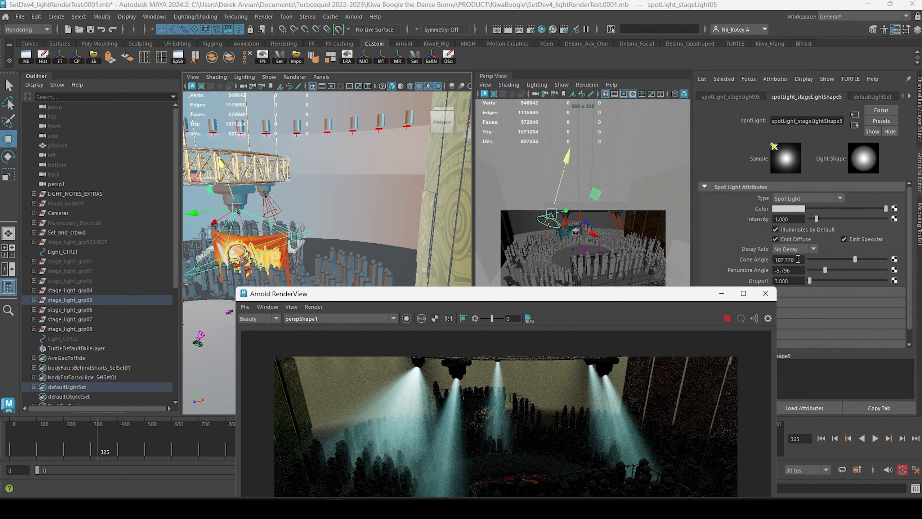
left_click(798, 259)
type("108")
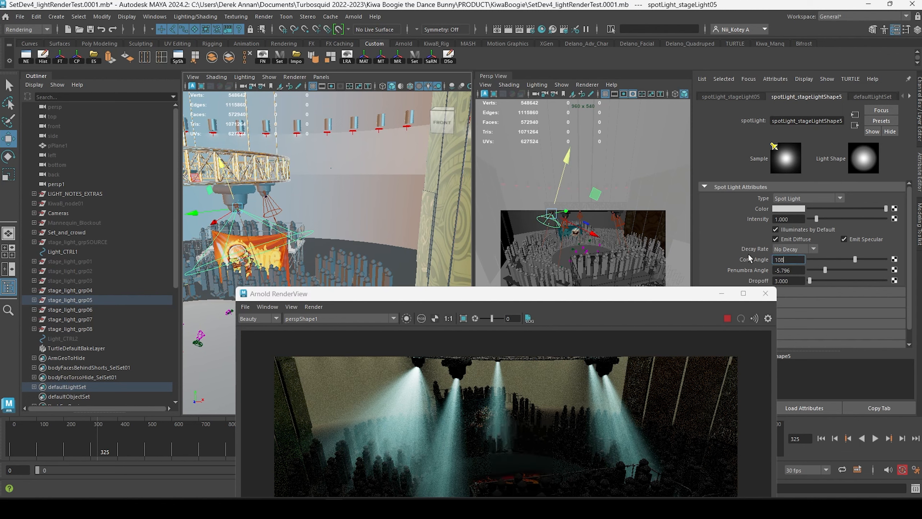
key("Return")
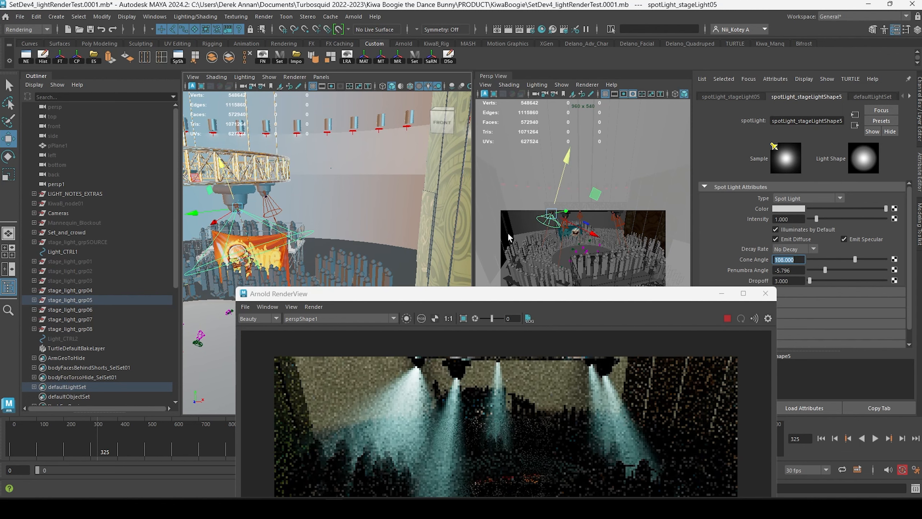
Lower spotLight_stageLight06 along its beam and set its Translate Y to 653.
left_click(920, 107)
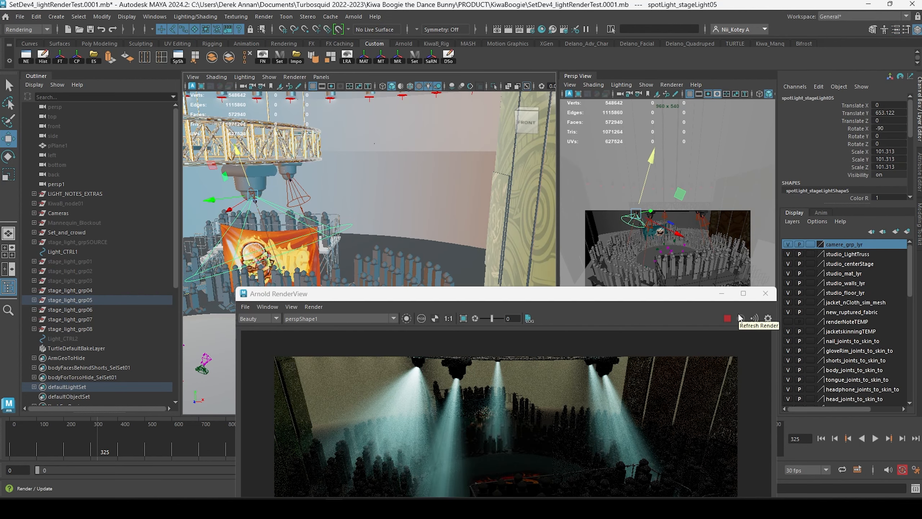
left_click(301, 189)
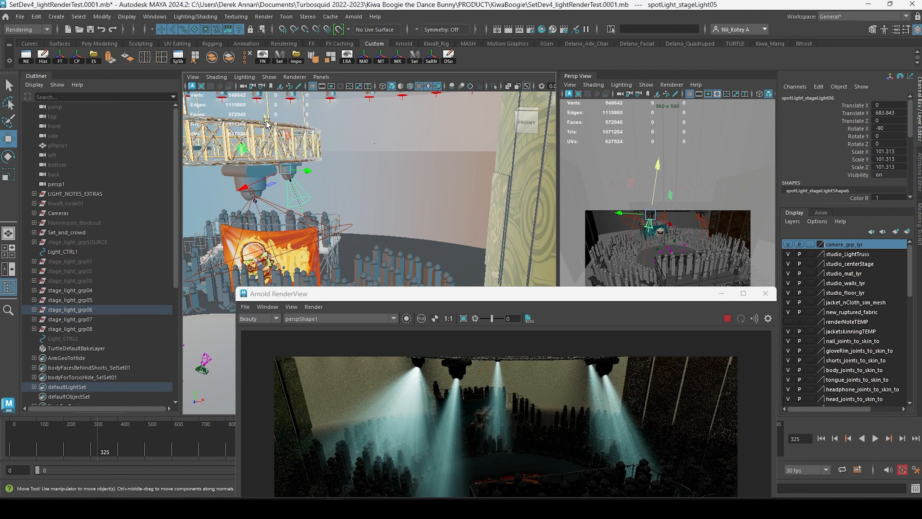
left_click_drag(266, 124, 269, 127)
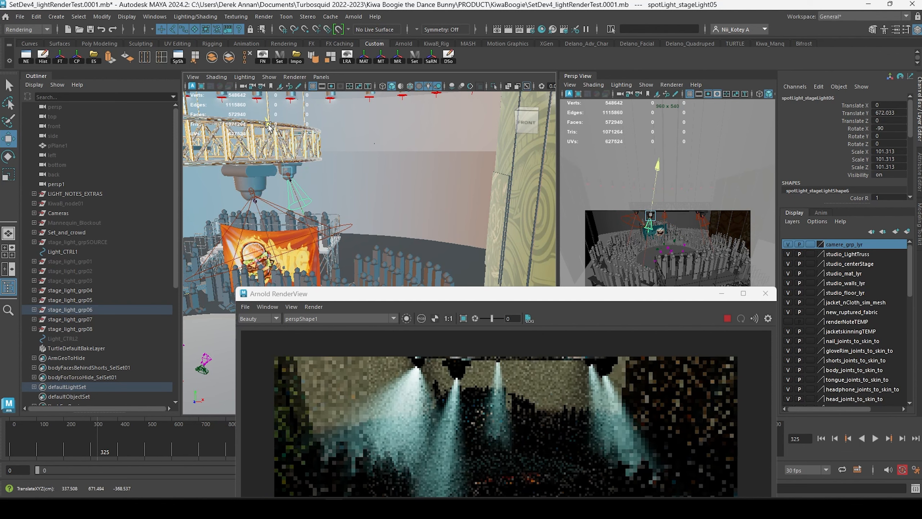
left_click(883, 113)
type("668.07")
key("Return")
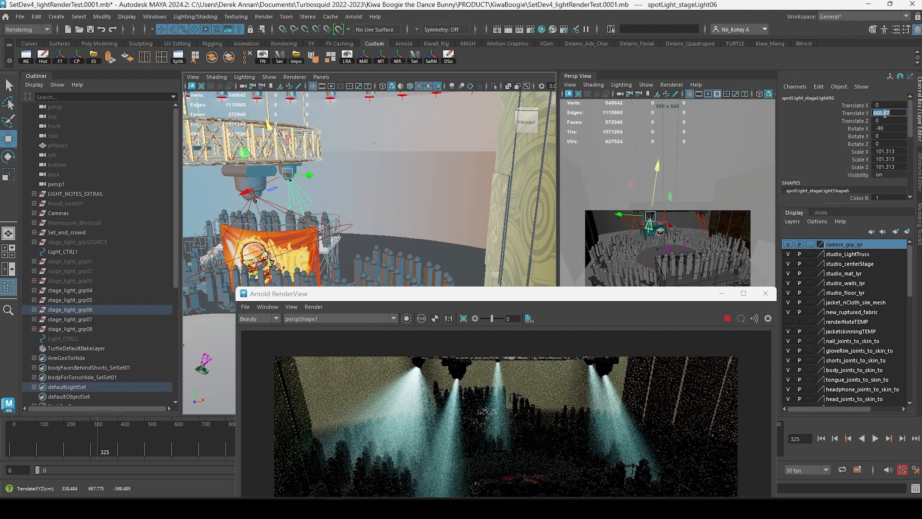
type("653")
key("Return")
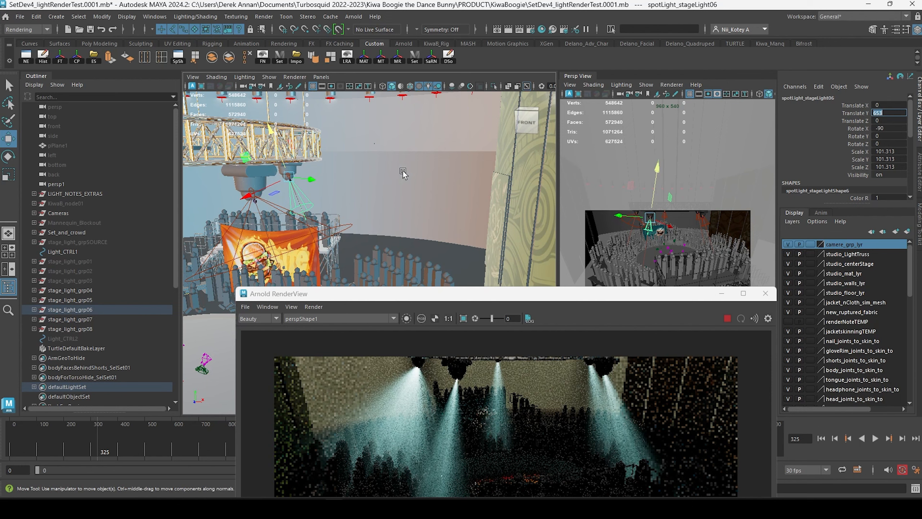
Stop the live Arnold render and set the Translate Y of spotLight_stageLight07 to 653.
middle_click_drag(403, 174, 417, 135, "alt")
left_click(727, 319)
left_click(305, 155)
left_click(884, 112)
type("65")
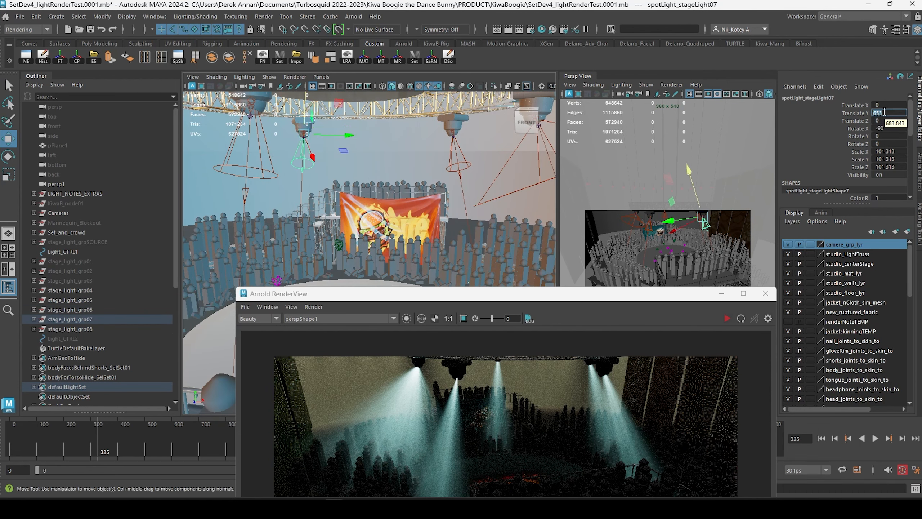
key("Return")
Set the Translate Y of spotLight_stageLight08 and spotLight_stageLight04 together to 653.
mouse_move(311, 169)
right_mouse_down("alt")
mouse_move(367, 168)
mouse_move(304, 169)
right_mouse_up("alt")
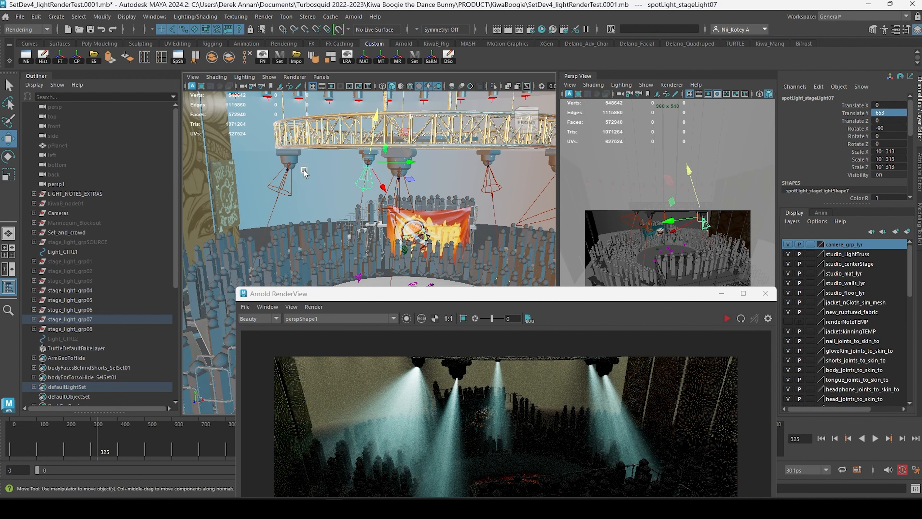
left_click(291, 185)
left_click(400, 189, "shift")
left_click(884, 112)
type("653")
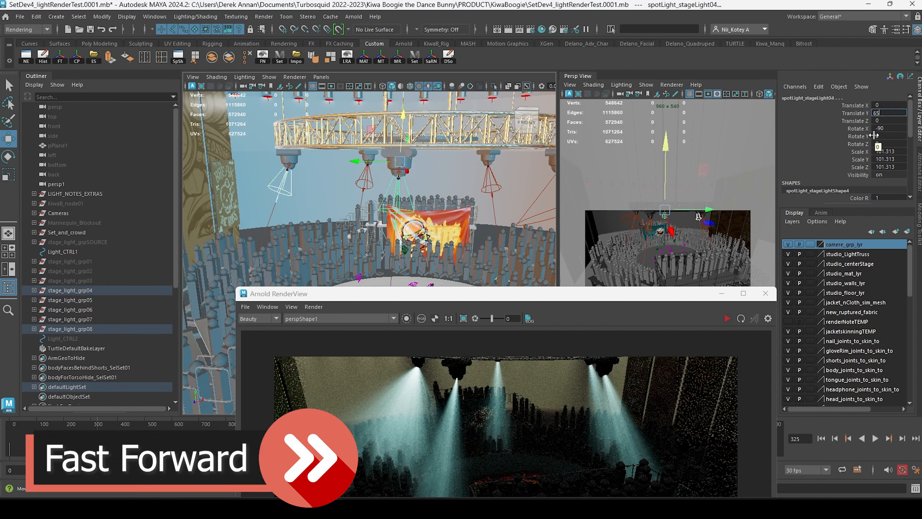
key("Return")
Select spot lights spotLight_stageLight07, 04, 08 and 06 together and open them in the Attribute Spread Sheet.
middle_click_drag(368, 173, 368, 152, "alt")
left_click(368, 150)
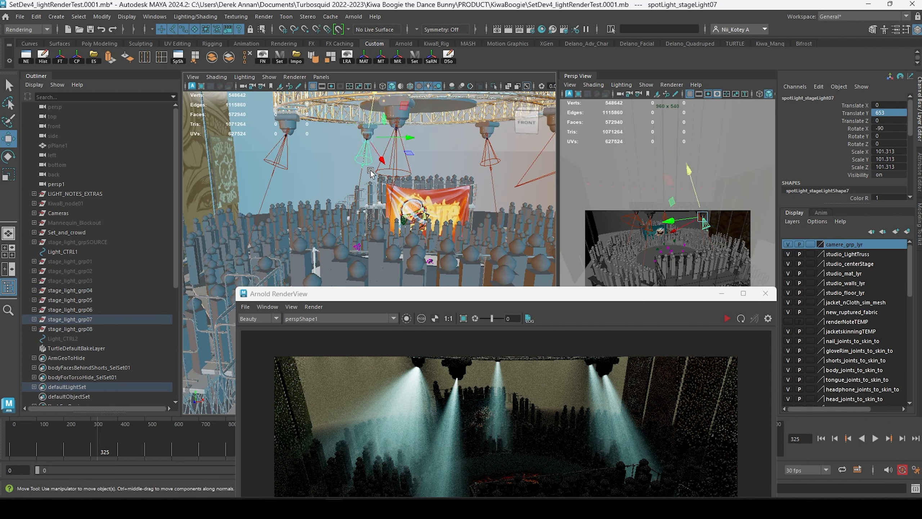
left_click(385, 170, "shift")
left_click(285, 162, "shift")
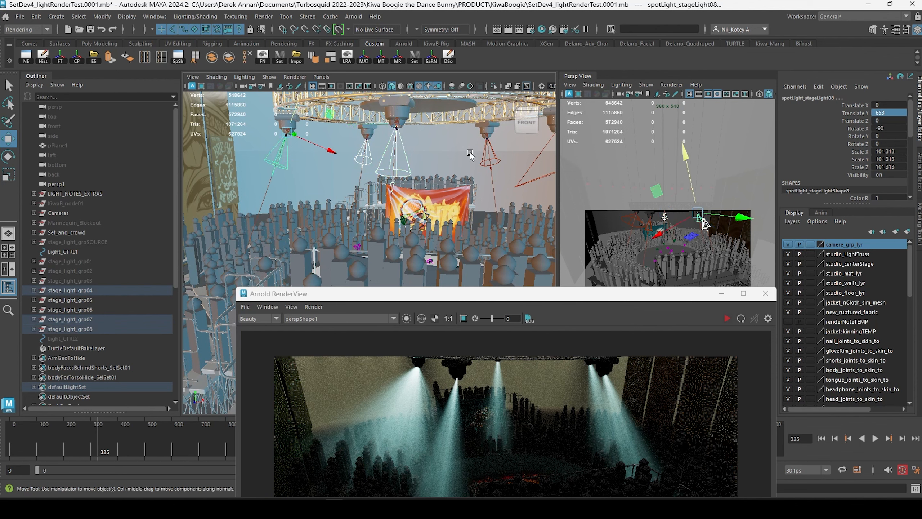
left_click(485, 153, "shift")
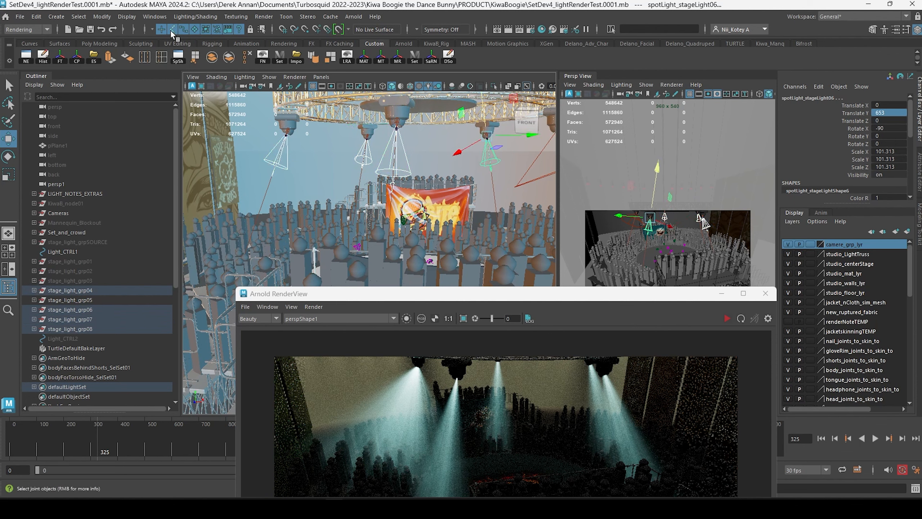
left_click(155, 16)
mouse_move(235, 124)
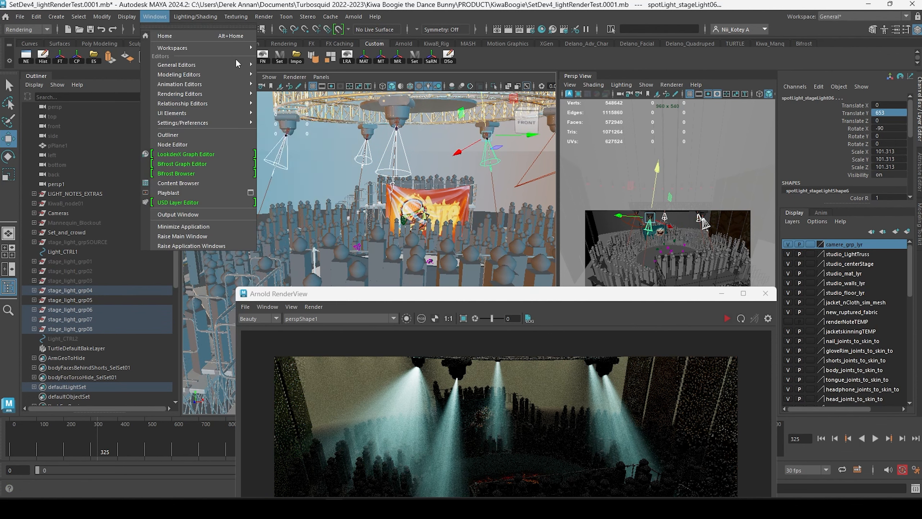
mouse_move(236, 64)
left_click(317, 153)
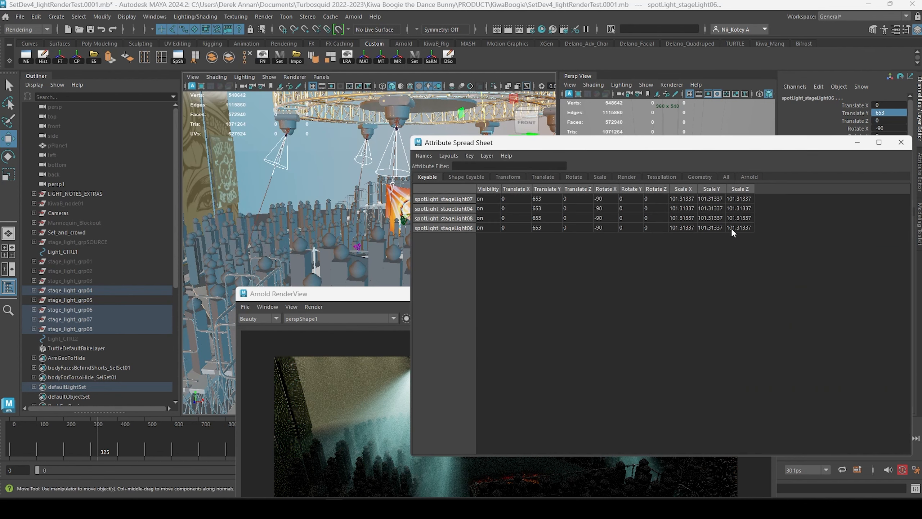
Set the Cone Angle of all four selected spot light shapes to 108 in the spread sheet's Shape Keyable attributes.
left_click(745, 176)
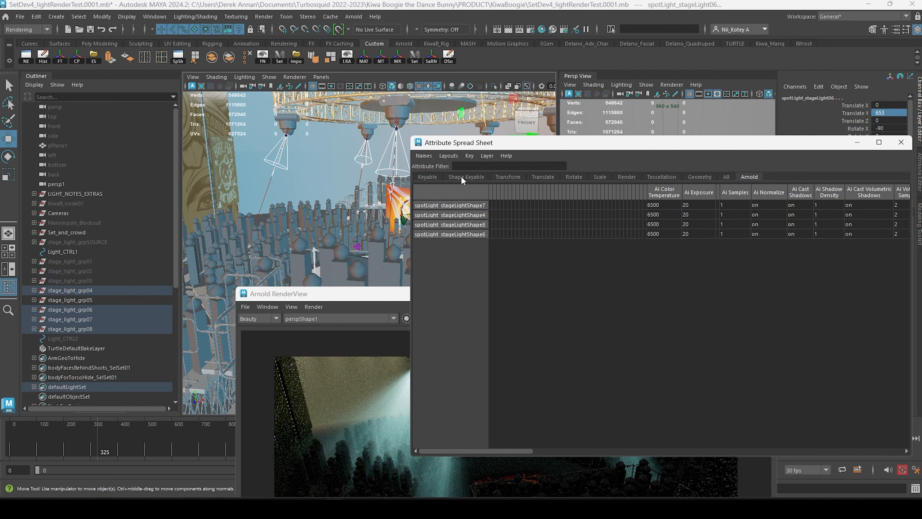
left_click(429, 177)
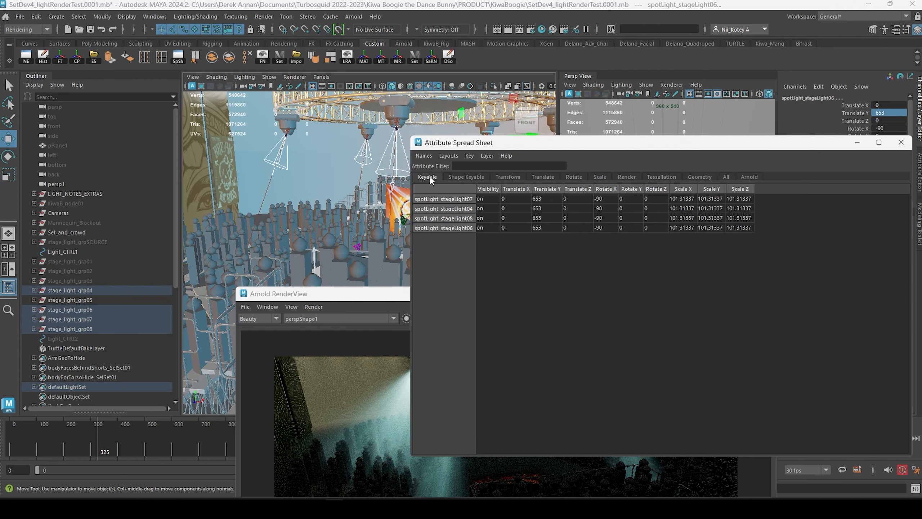
left_click(464, 178)
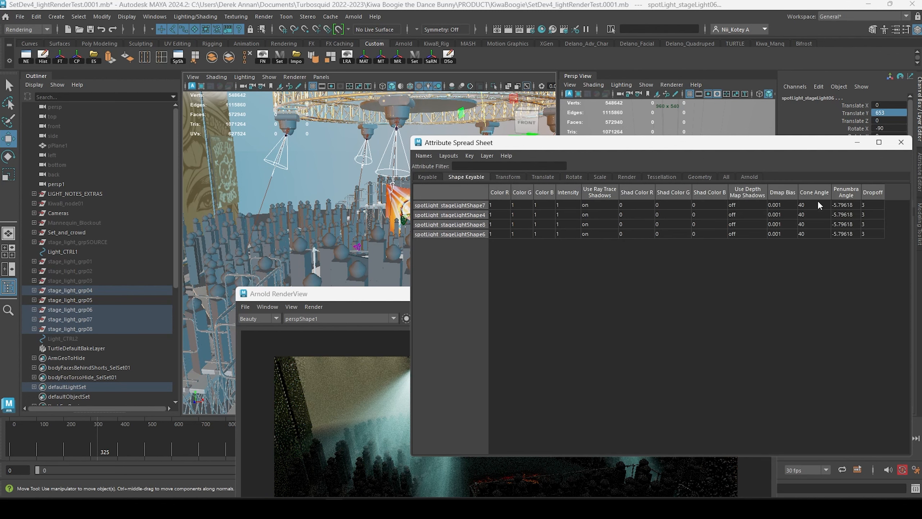
left_click_drag(815, 205, 816, 231)
type("108")
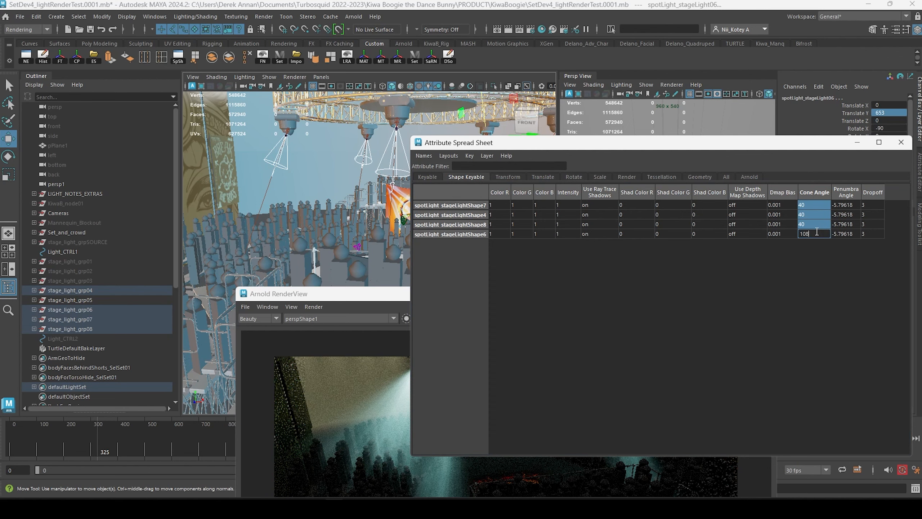
key("Return")
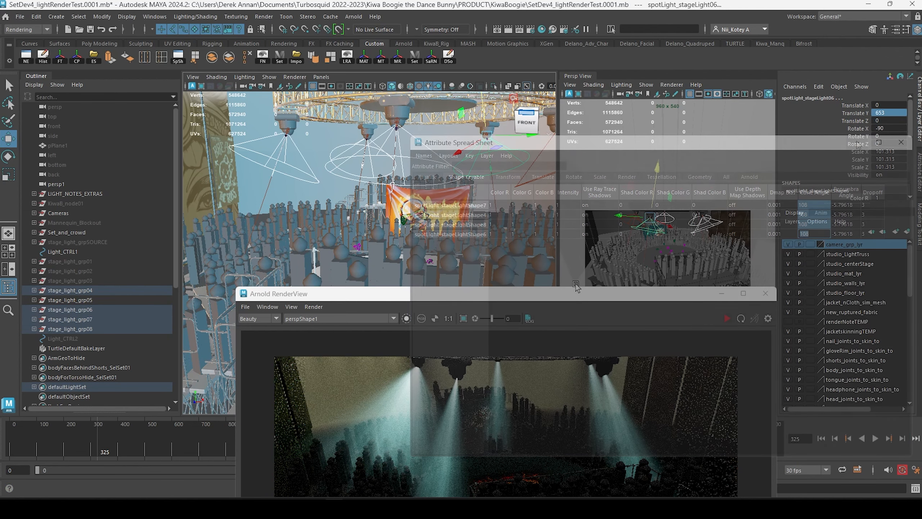
Restart the live Arnold render from perspShape1 and inspect the widened beams over the crowd beside the viewport.
left_click_drag(565, 292, 570, 164)
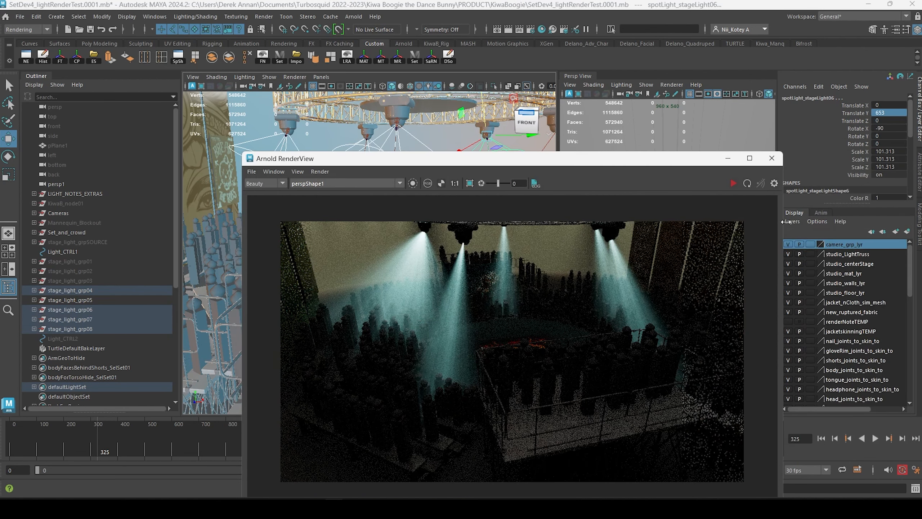
left_click(733, 183)
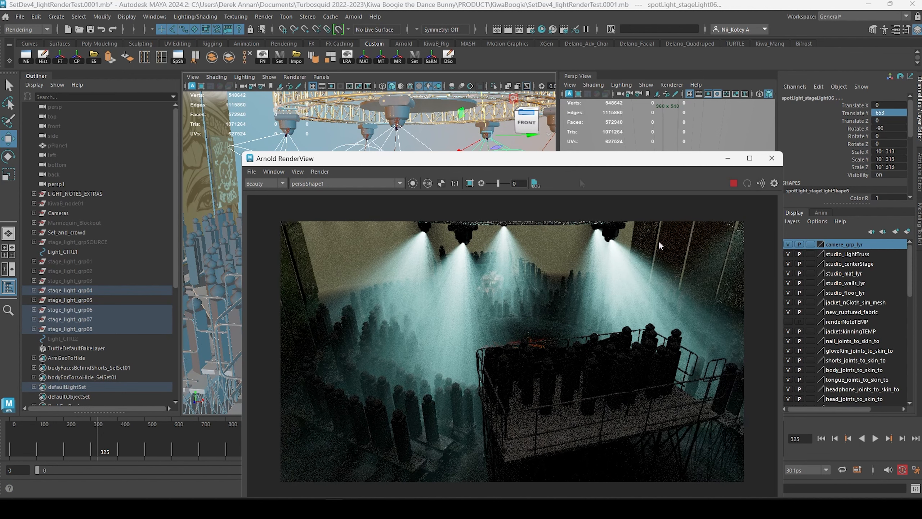
left_click_drag(608, 160, 640, 152)
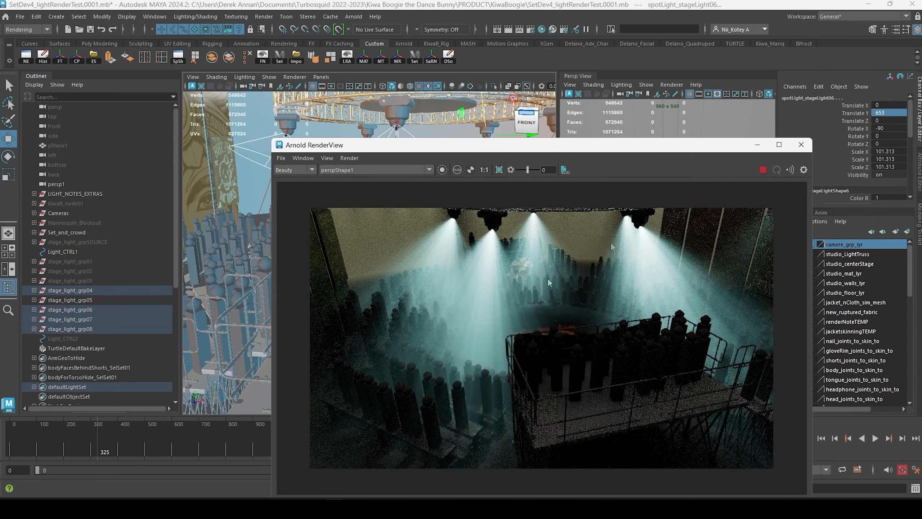
left_click_drag(527, 145, 607, 206)
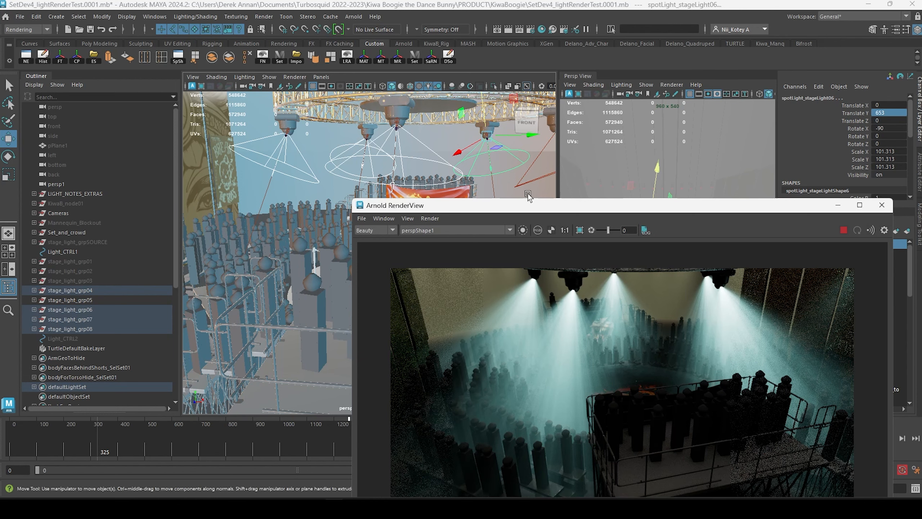
left_click_drag(530, 206, 648, 215)
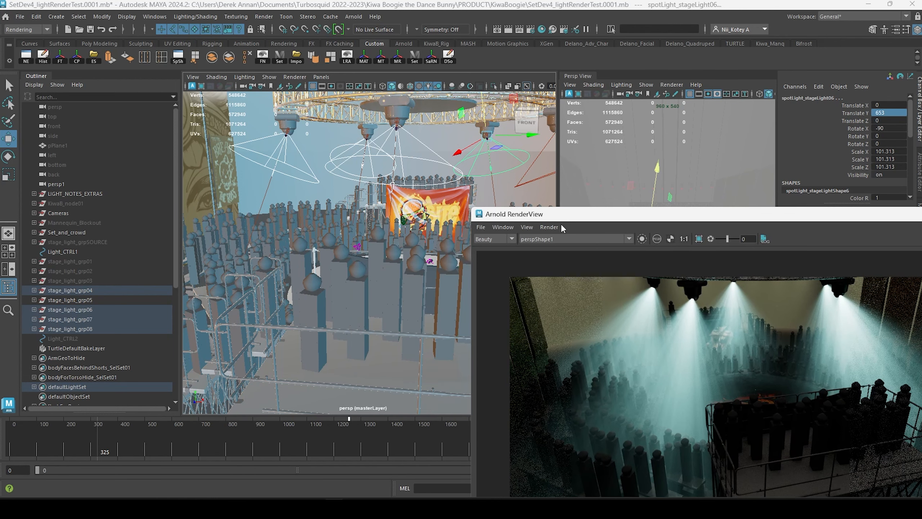
left_click_drag(570, 217, 455, 157)
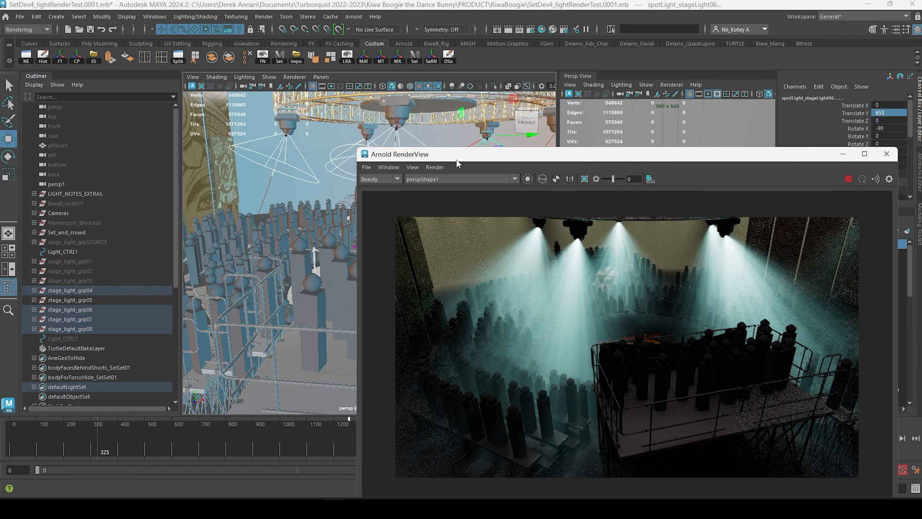
Render through shotCam_1_f0_f701Shape and go to frame 160 to check the lighting in the shot.
left_click(513, 179)
left_click(464, 225)
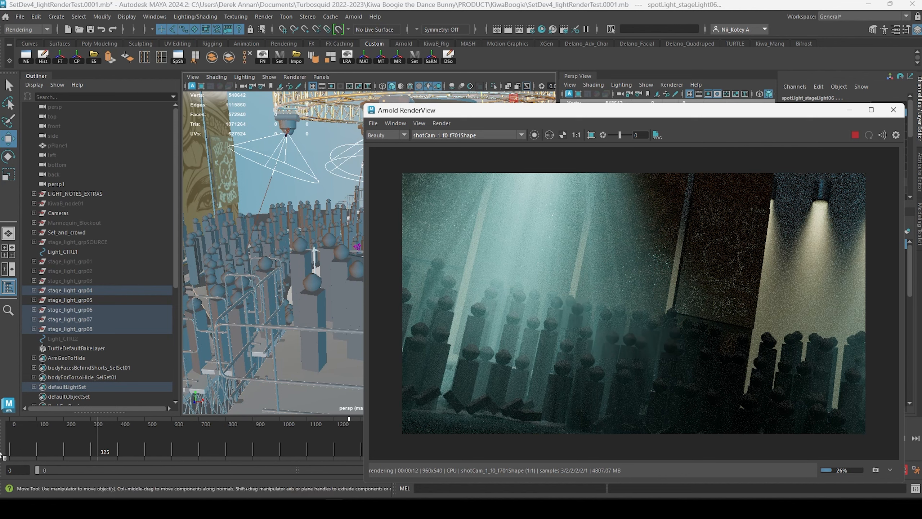
left_click(53, 441)
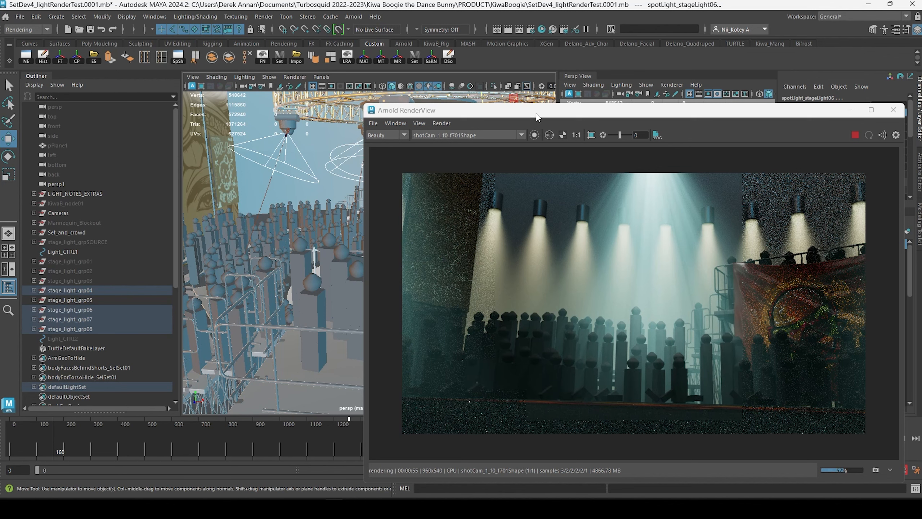
left_click_drag(537, 116, 576, 177)
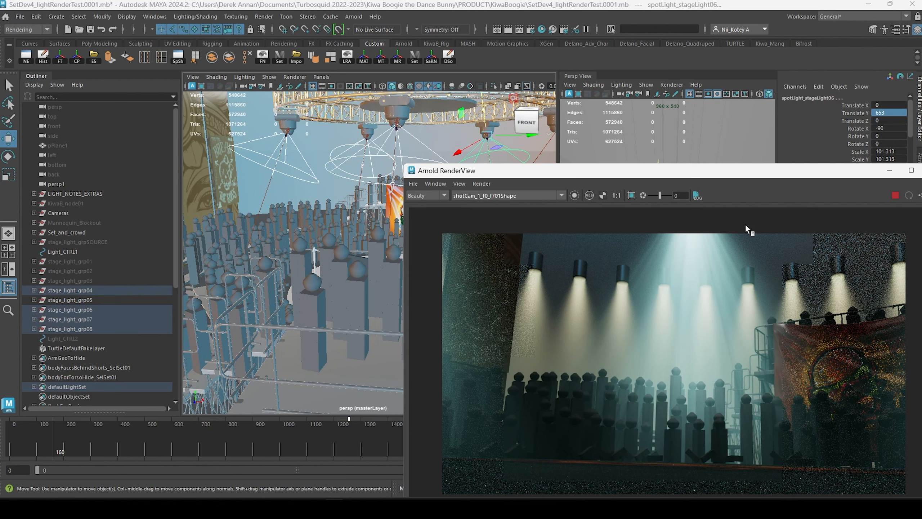
left_click_drag(735, 174, 663, 137)
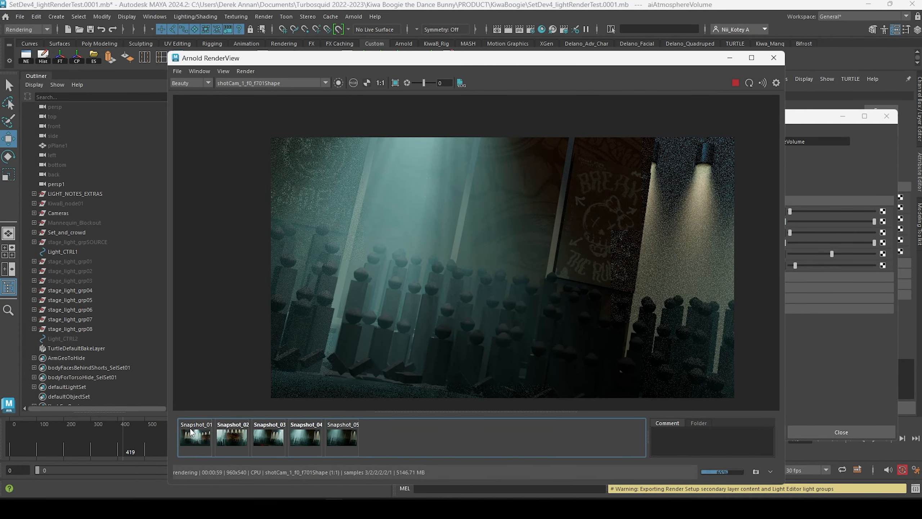
Review the stored render snapshots Snapshot_01 through Snapshot_05 one after another.
left_click(192, 433)
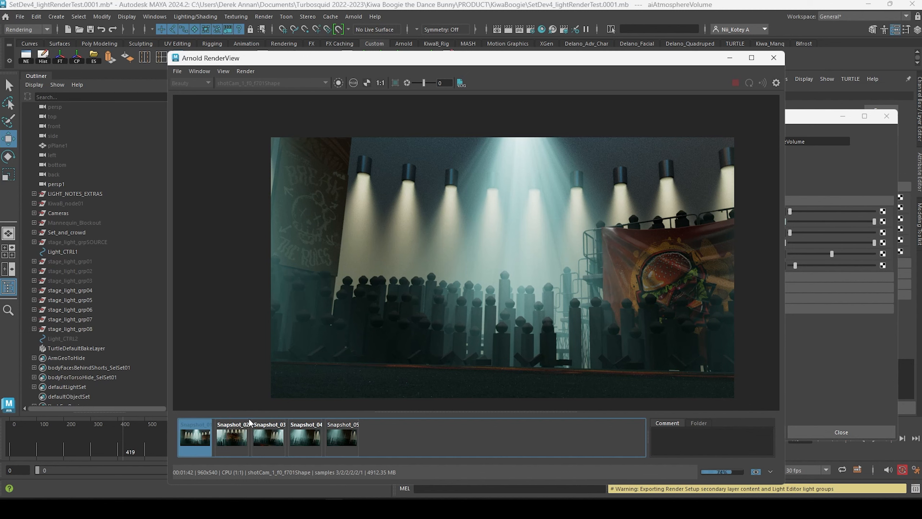
left_click(245, 438)
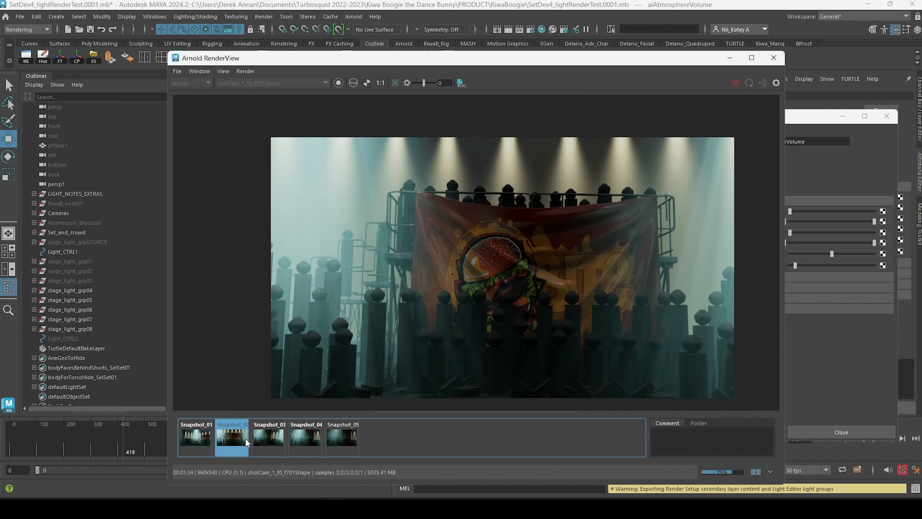
left_click(268, 436)
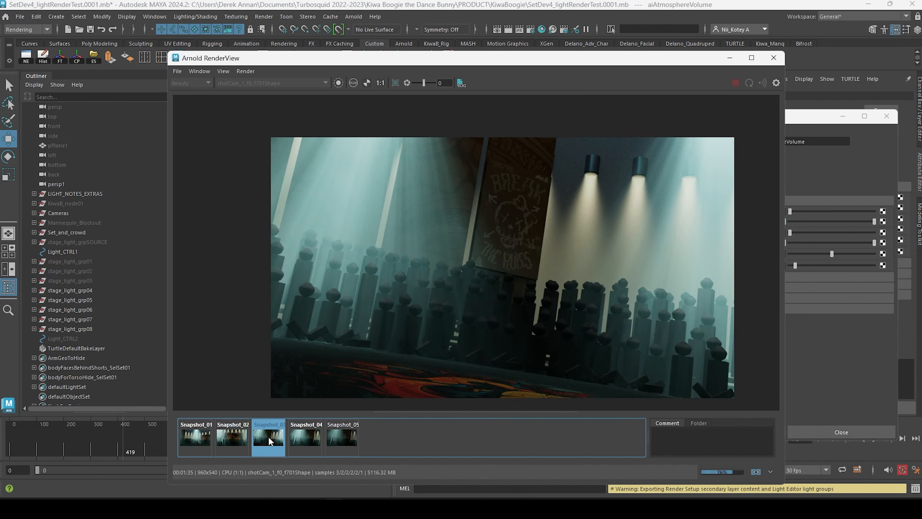
left_click(304, 441)
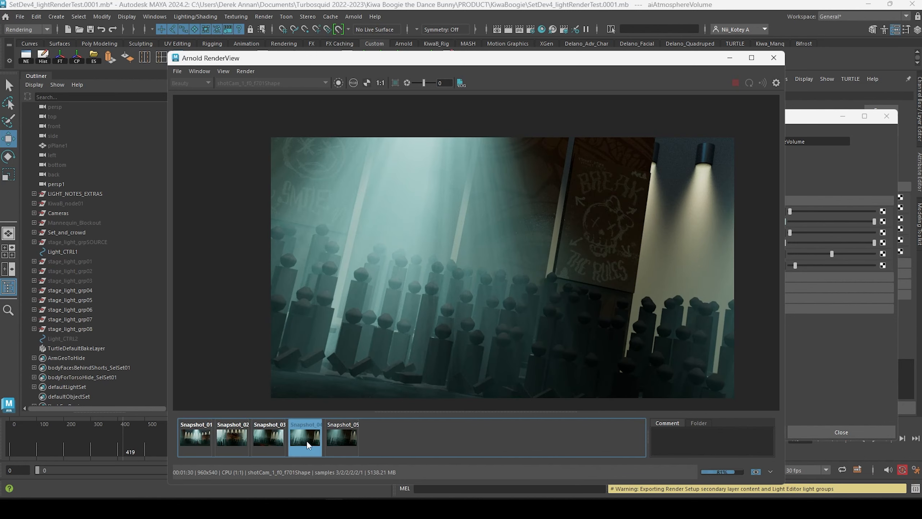
left_click(346, 443)
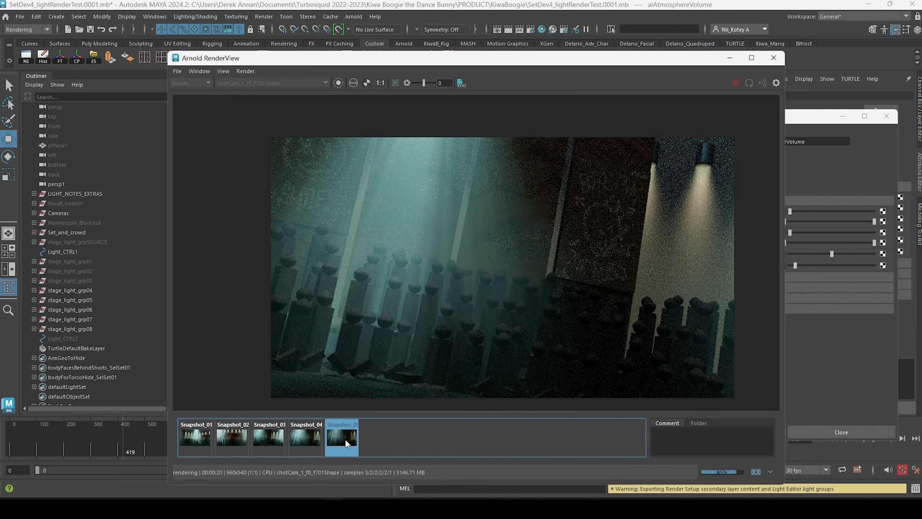
Compare Snapshot_04 with Snapshot_05 repeatedly, with the aiAtmosphereVolume settings uncovered alongside the render.
left_click(312, 439)
left_click_drag(663, 58, 556, 72)
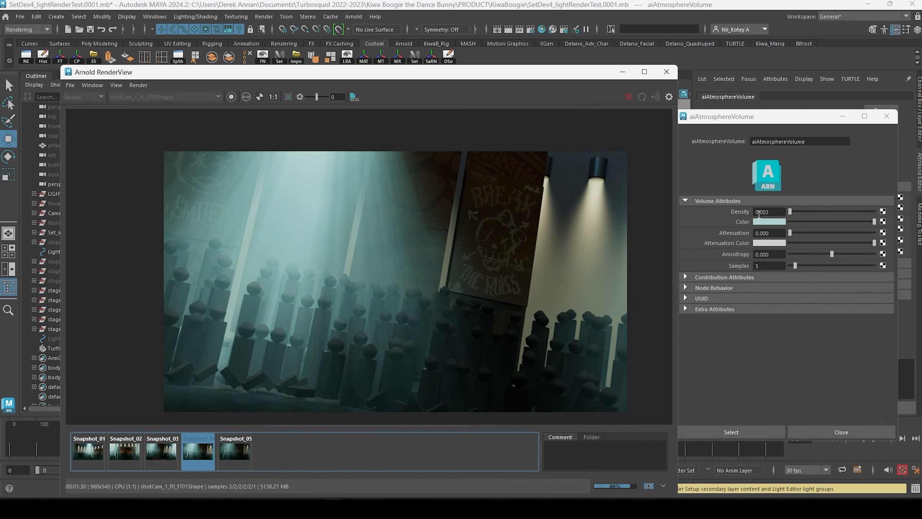
left_click(242, 448)
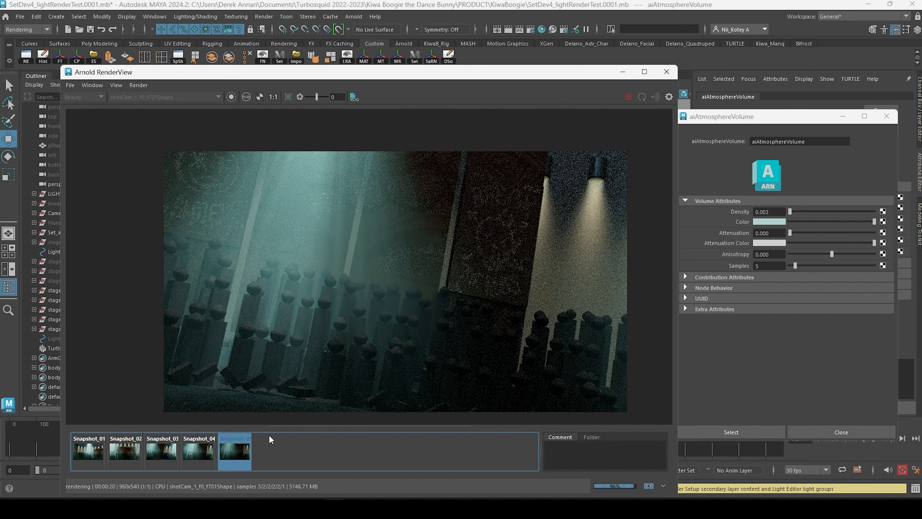
left_click(205, 460)
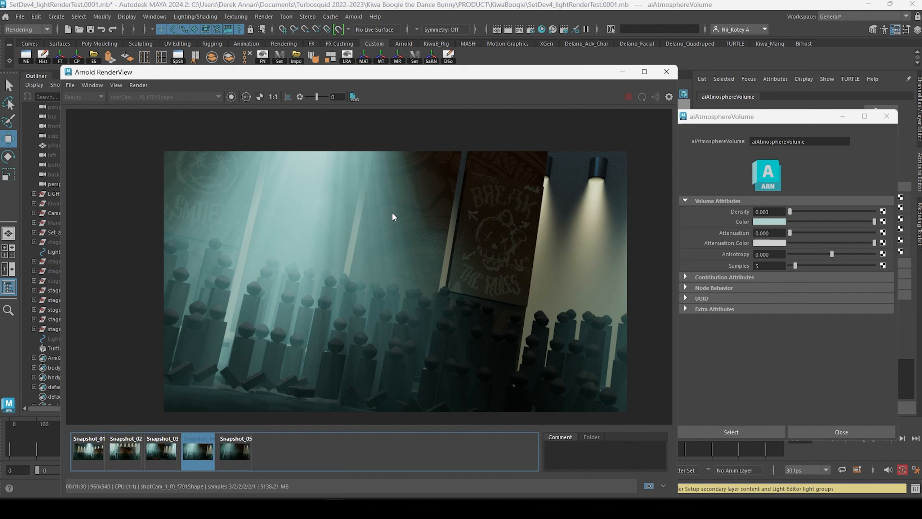
left_click(232, 454)
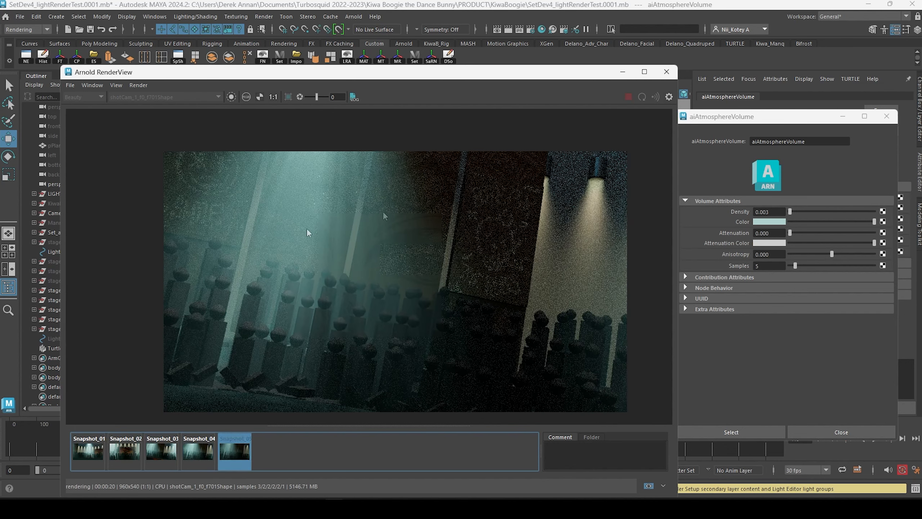
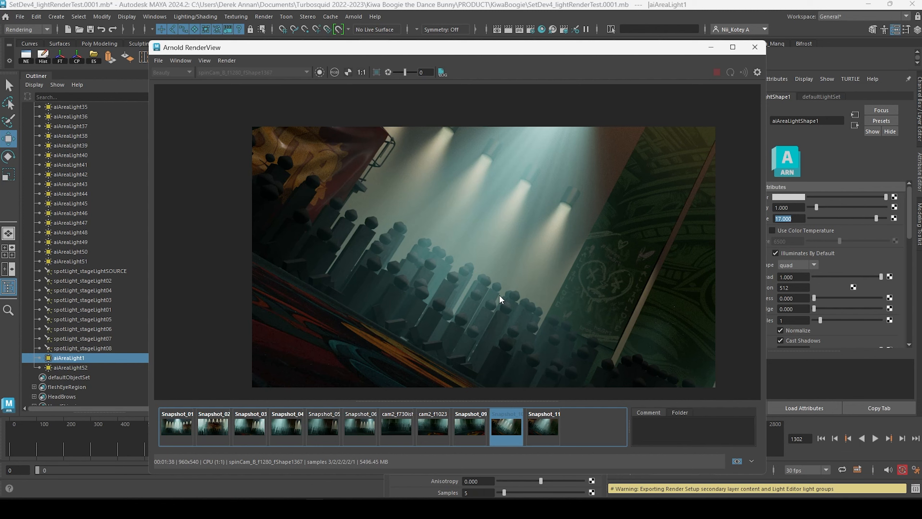
View Snapshot_11 and return to the current spinCam_B_f1280_fShape1367 render to compare the lighting.
left_click(548, 430)
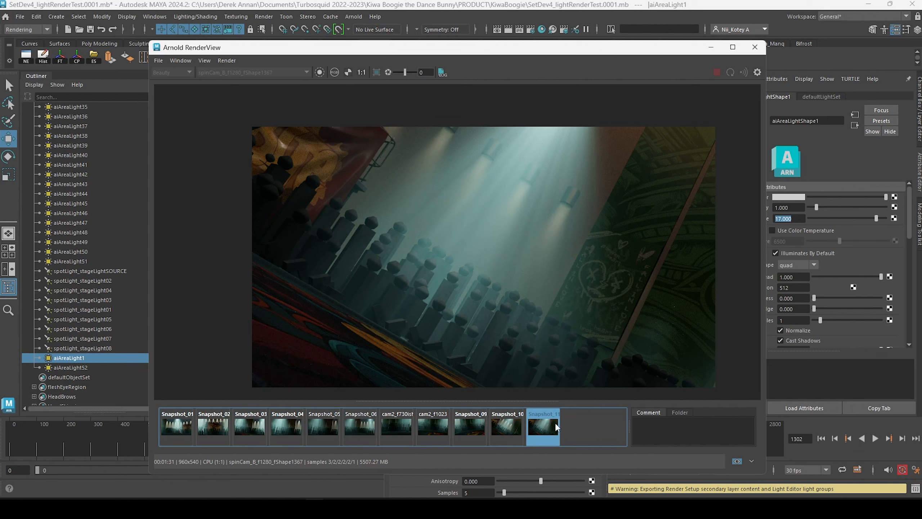
left_click(554, 424)
left_click(541, 423)
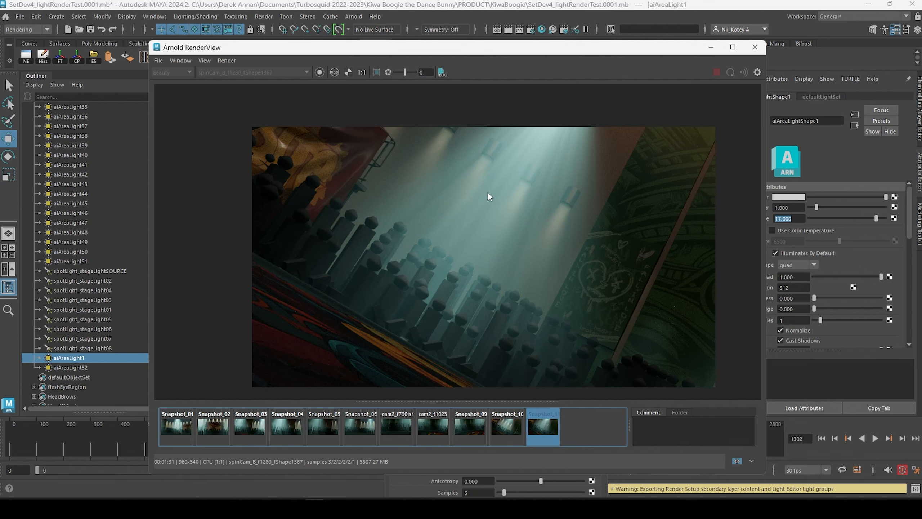
left_click(544, 427)
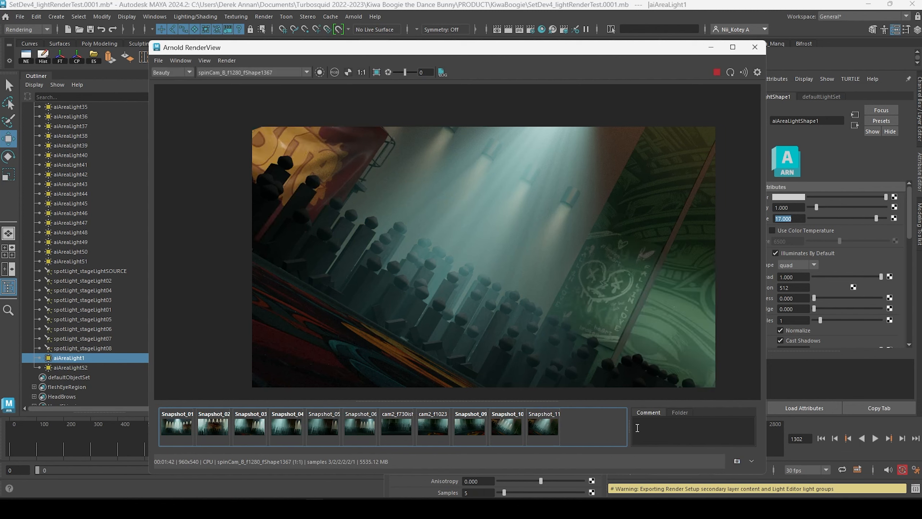
Store the current spinCam_B_f1280_fShape1367 render as a snapshot and minimize the render window.
left_click(737, 462)
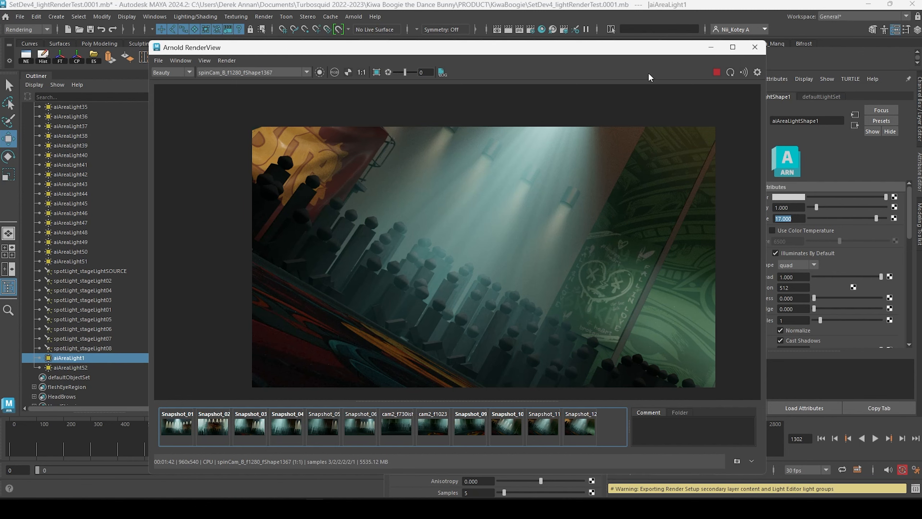
left_click_drag(602, 45, 686, 73)
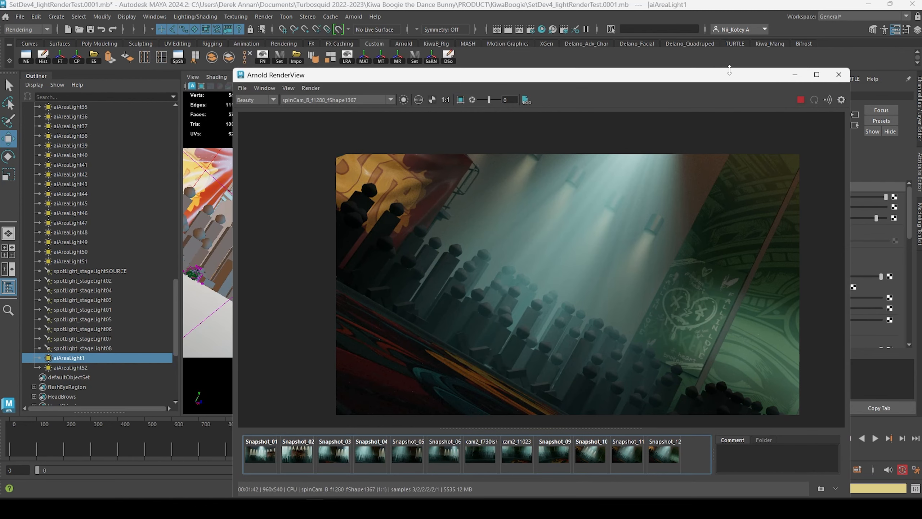
left_click(794, 74)
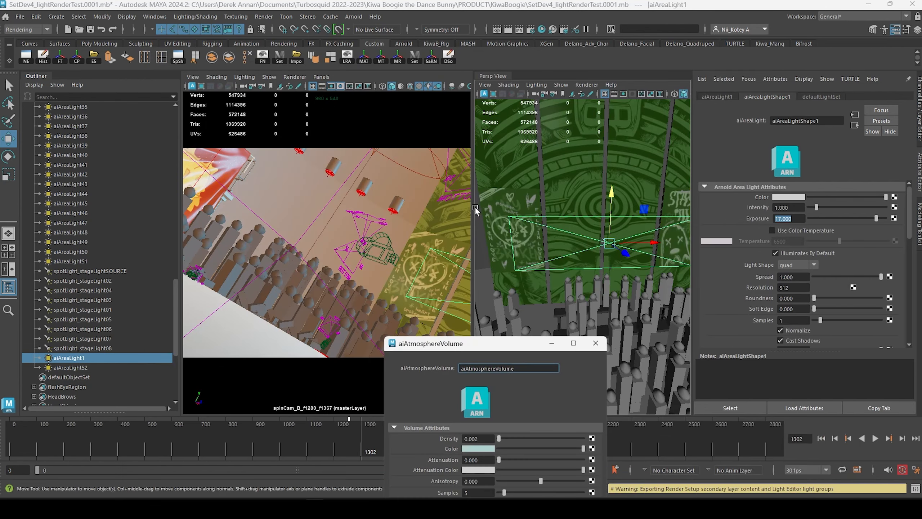
Widen the perspective view and inspect the area lights, burger banner and audience stands around the stage.
left_click_drag(472, 209, 396, 210)
scroll(523, 210, "down", 5)
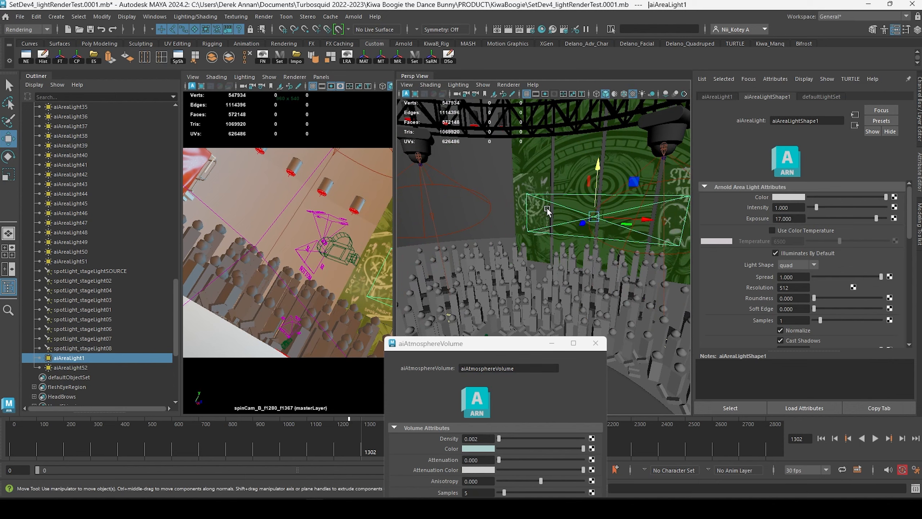
middle_click_drag(545, 206, 553, 222, "alt")
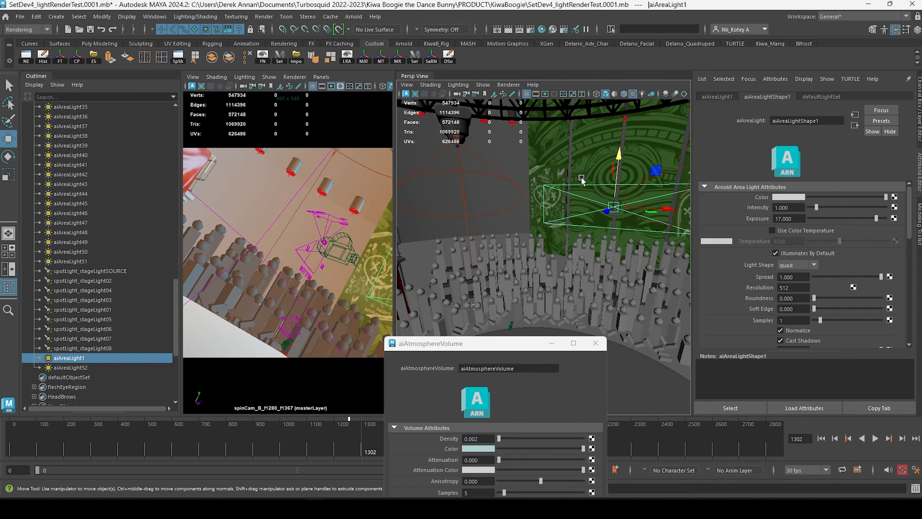
left_click_drag(527, 211, 489, 218, "alt")
left_click_drag(568, 246, 521, 236, "alt")
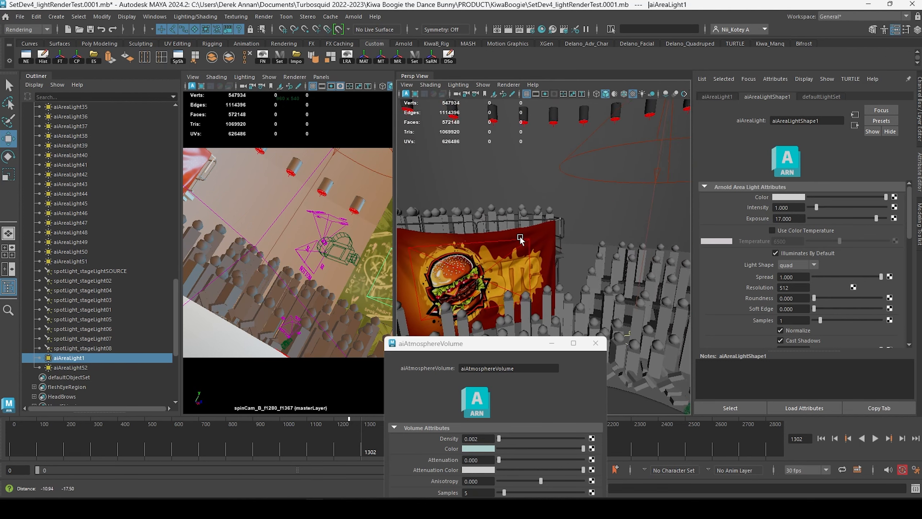
middle_click_drag(520, 236, 557, 229, "alt")
scroll(550, 196, "up", 5)
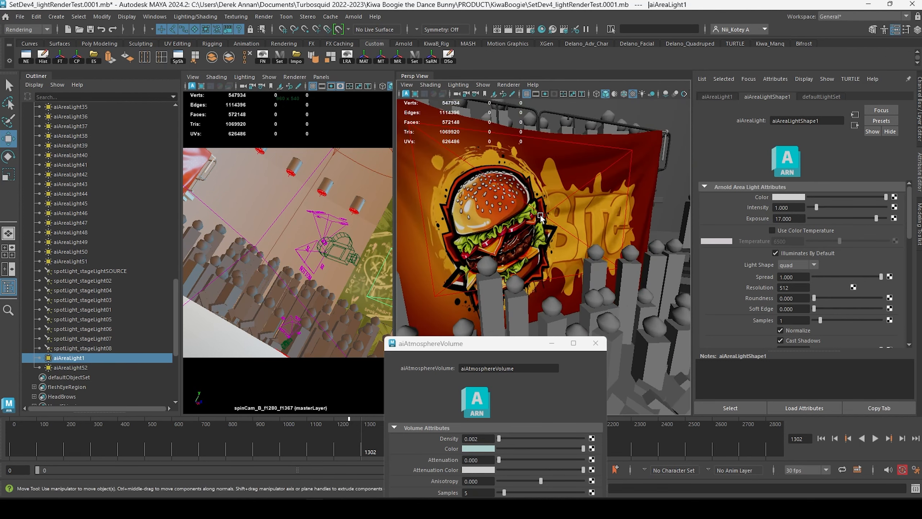
scroll(552, 212, "down", 2)
left_click_drag(552, 211, 581, 238, "alt")
scroll(581, 238, "down", 3)
middle_click_drag(603, 234, 560, 240, "alt")
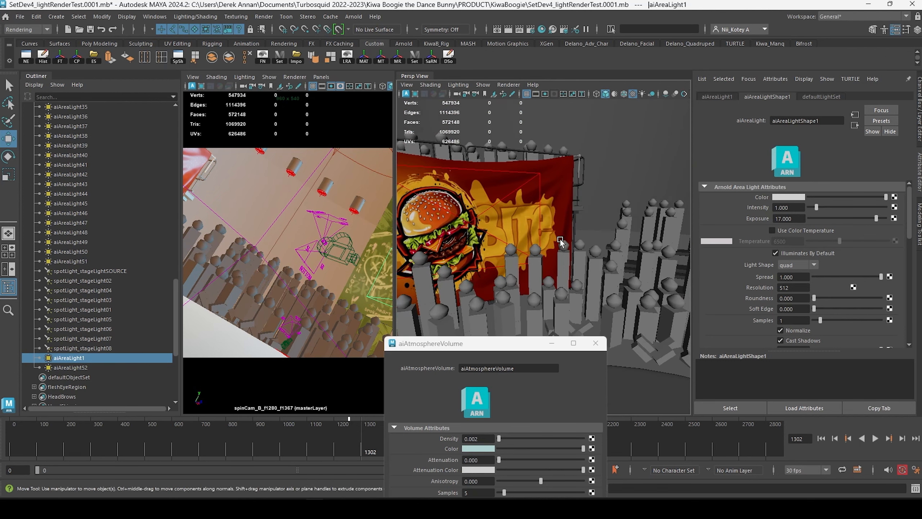
left_click_drag(617, 251, 655, 210, "alt")
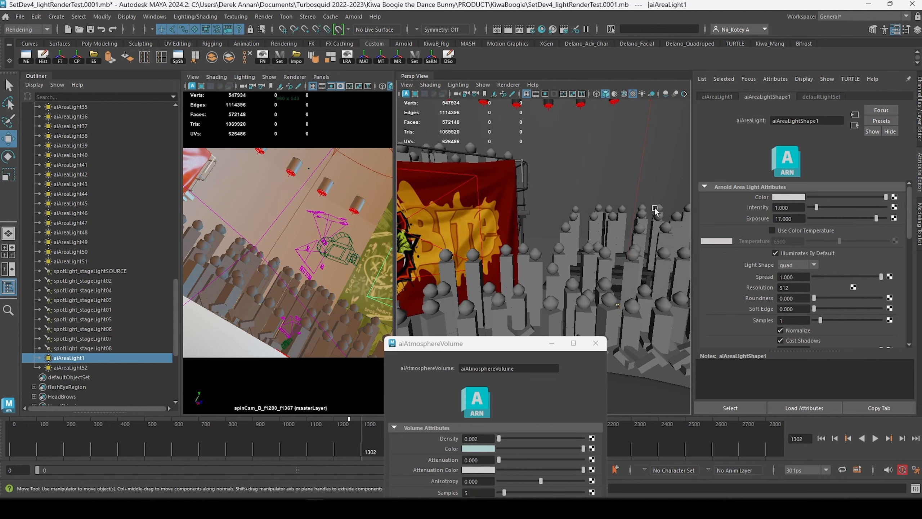
Stop the spinCam_C_f1318_1476Shape render and minimize the render window.
key("alt+Tab")
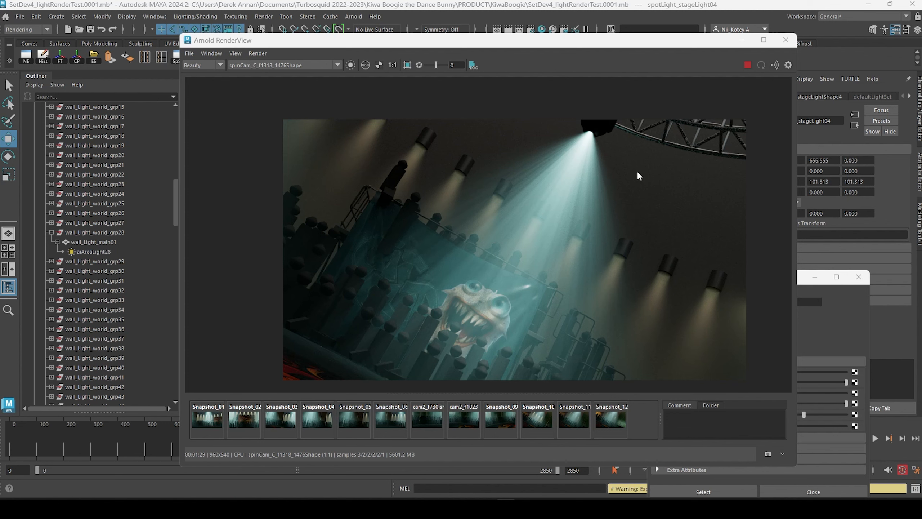
left_click(747, 67)
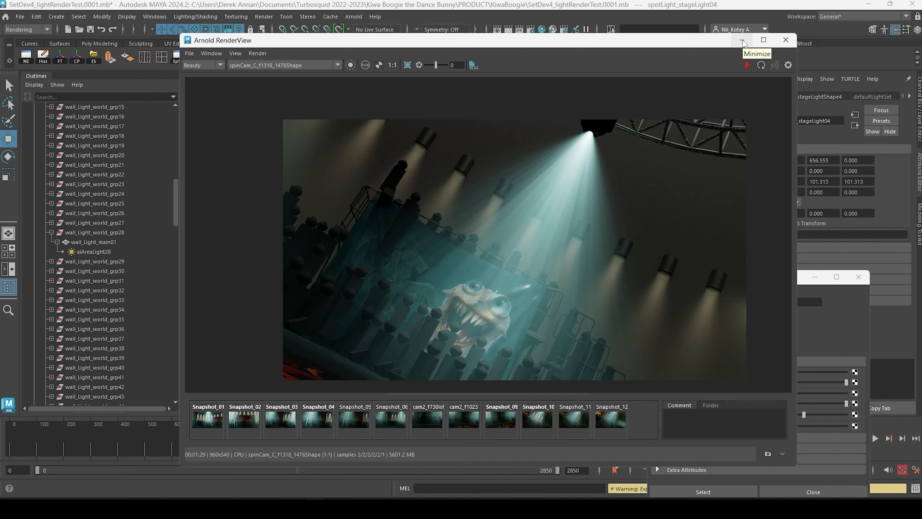
left_click(742, 42)
Select the scene_wall mesh and open its UVs in the UV Editor.
left_click_drag(534, 276, 534, 254, "alt")
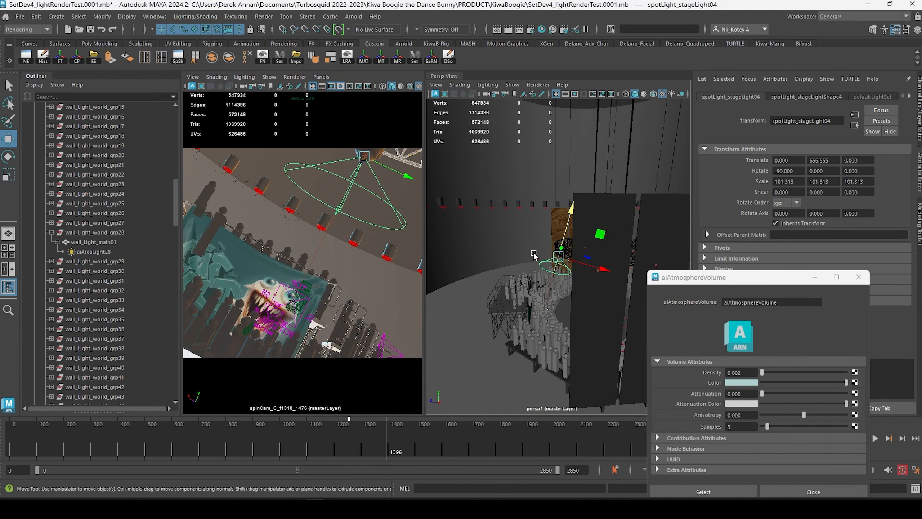
left_click(483, 127)
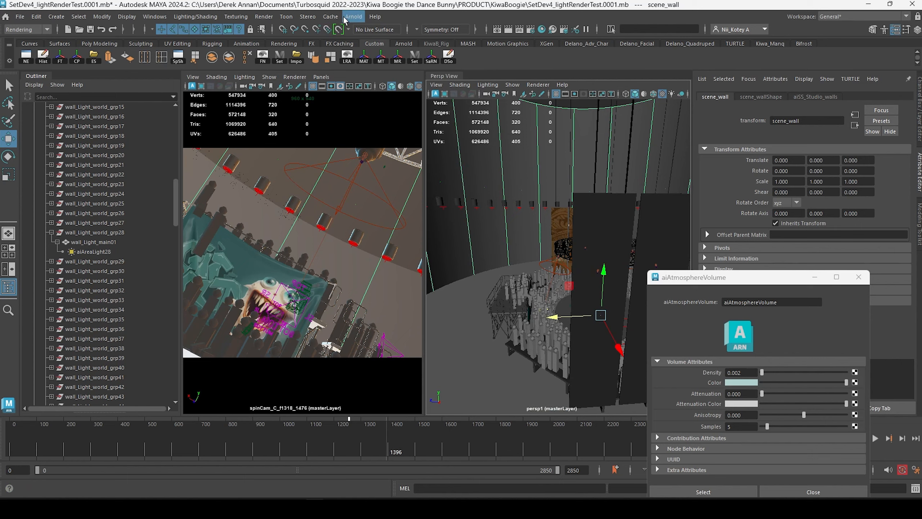
left_click_drag(549, 178, 517, 198, "alt")
left_click(154, 16)
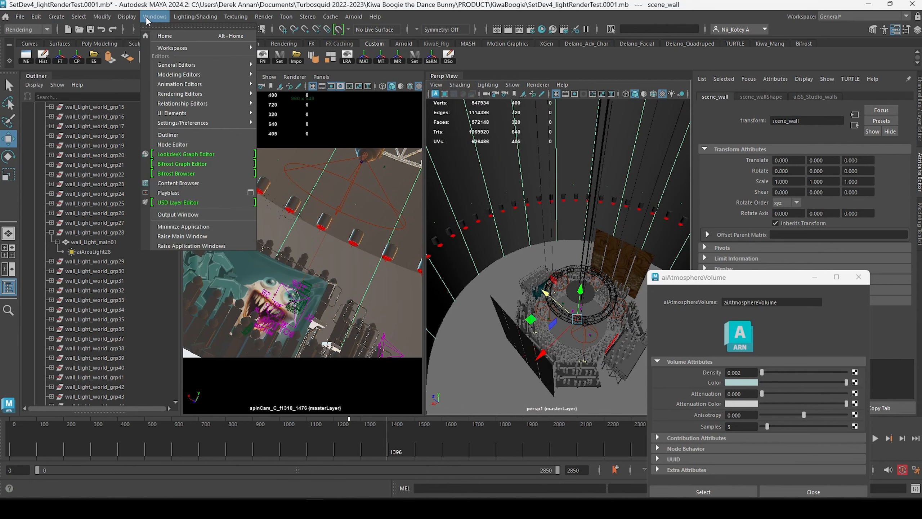
mouse_move(220, 64)
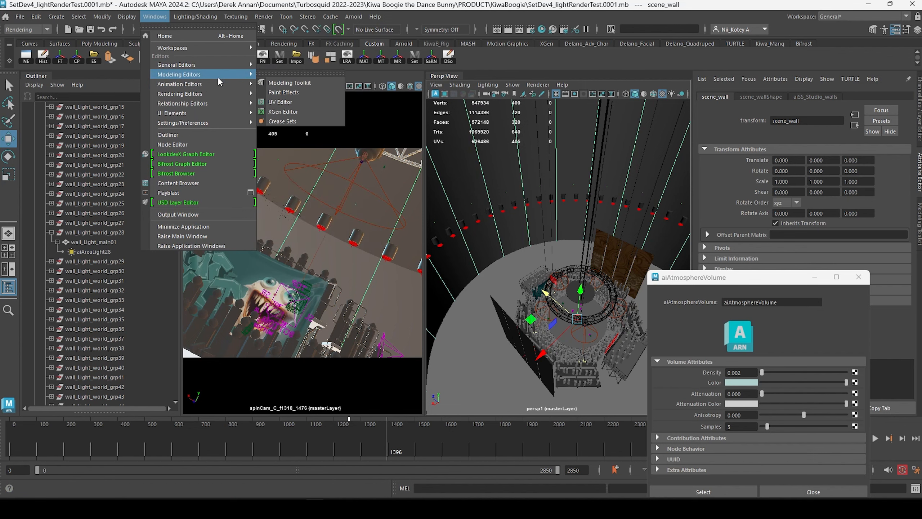
left_click(281, 102)
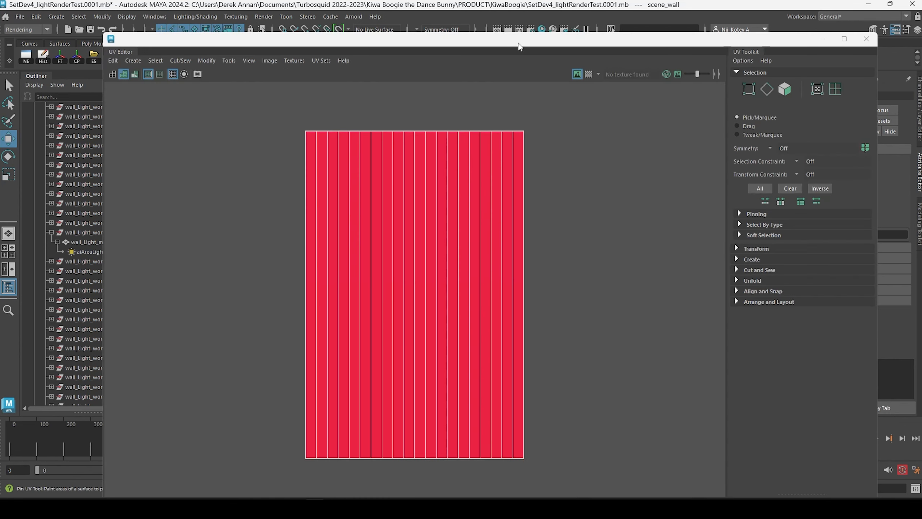
Place the UV Editor beside the perspective view, isolate scene_wall there and show the wall's channel attributes.
left_click_drag(519, 38, 363, 135)
scroll(394, 251, "down", 6)
middle_click_drag(374, 258, 303, 294, "alt")
left_click_drag(620, 141, 302, 196)
key("f")
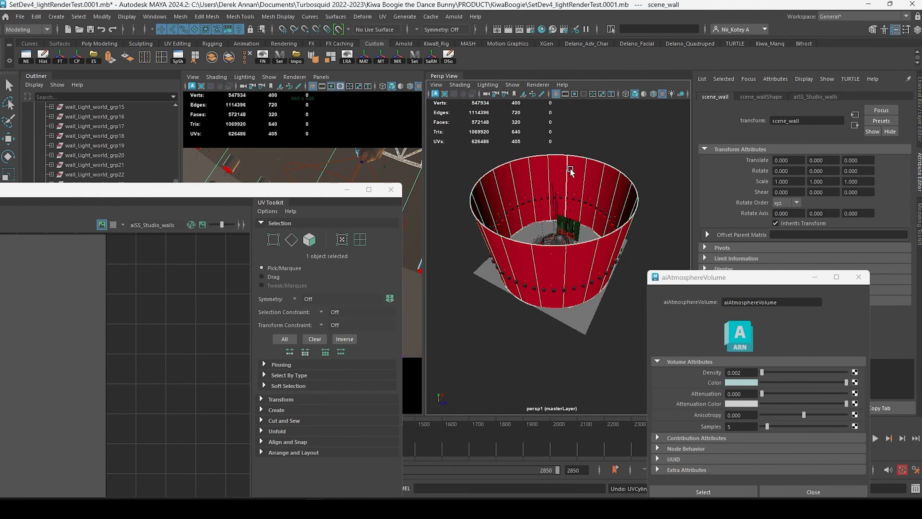
right_click_drag(571, 169, 588, 162)
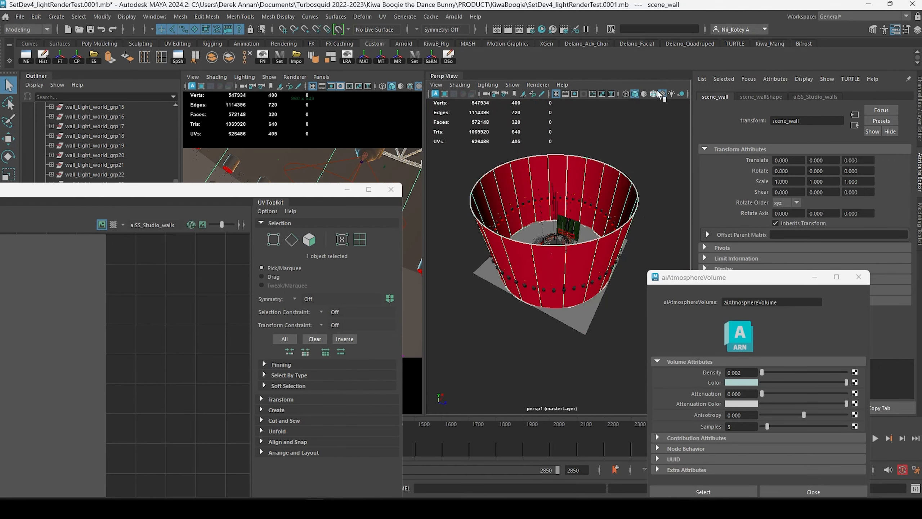
key("ctrl+a")
left_click(760, 94)
left_click_drag(639, 216, 630, 202, "alt")
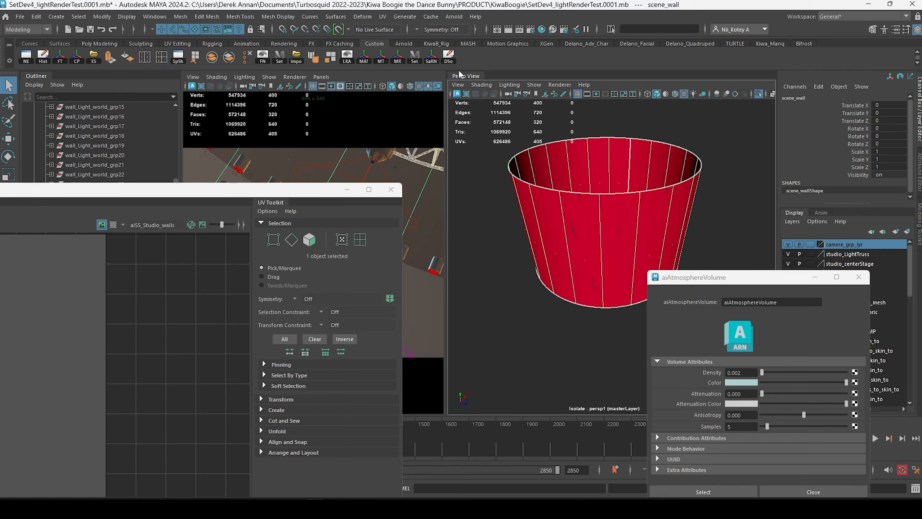
Apply a cylindrical UV projection to scene_wall and widen its horizontal sweep to about 237 degrees.
left_click(383, 16)
left_click(418, 124)
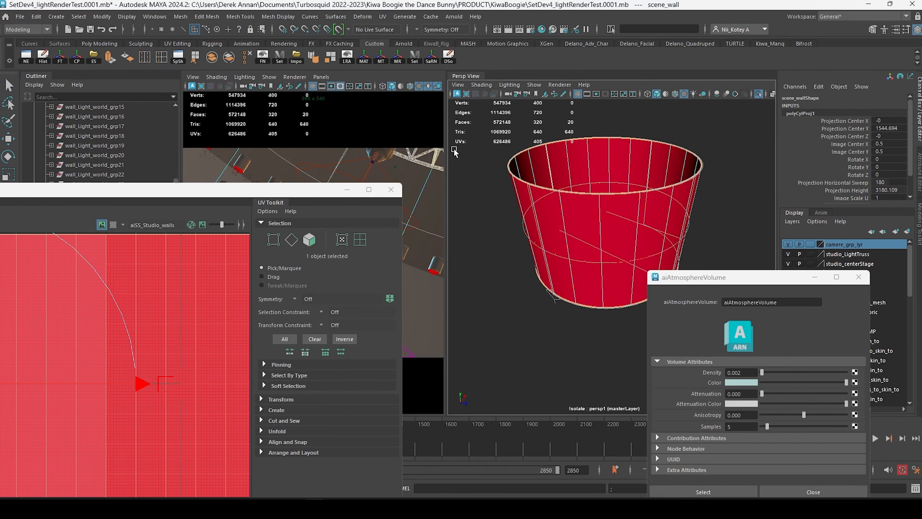
left_click_drag(585, 227, 601, 253, "alt")
mouse_move(705, 270)
left_mouse_down()
mouse_move(771, 310)
mouse_move(713, 262)
left_mouse_up()
left_click_drag(714, 262, 548, 264, "alt")
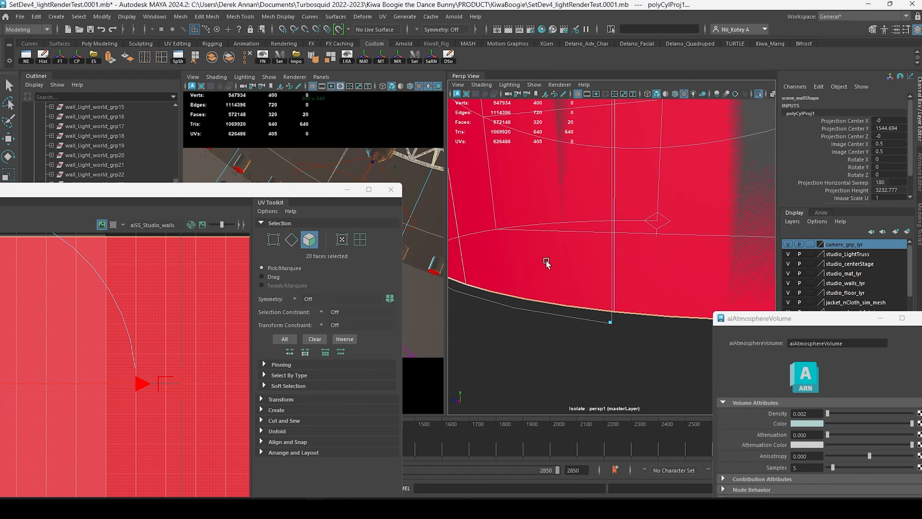
middle_click_drag(623, 274, 598, 264, "alt")
right_click_drag(597, 264, 570, 249, "alt")
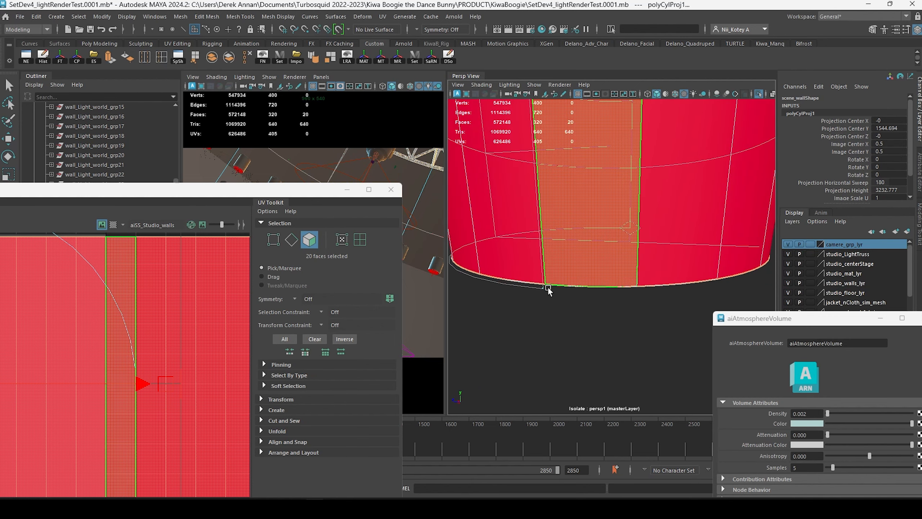
left_click_drag(542, 289, 691, 286)
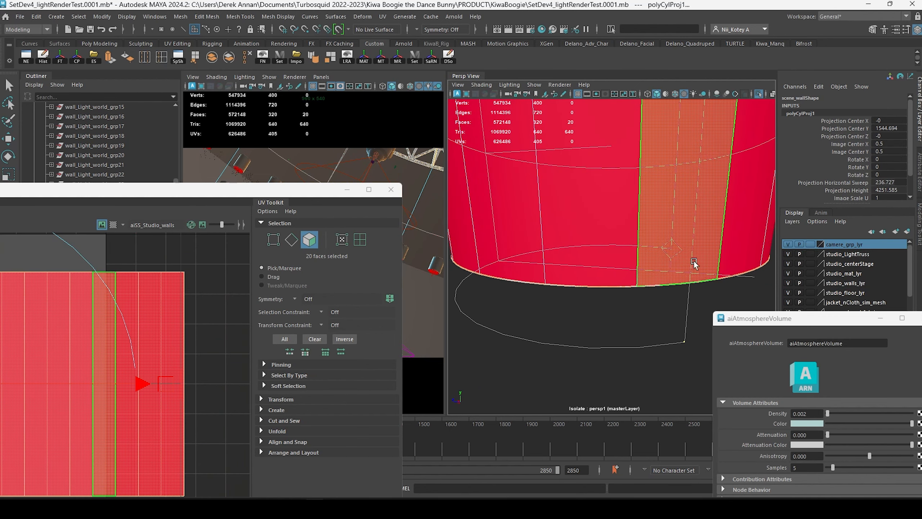
Extend the cylindrical projection around the whole wall with a 360 degree horizontal sweep and a height of about 6465.6.
right_click_drag(696, 263, 653, 269, "alt")
left_click_drag(653, 269, 634, 295, "alt")
right_click_drag(634, 295, 643, 299, "alt")
left_click_drag(643, 300, 563, 284, "alt")
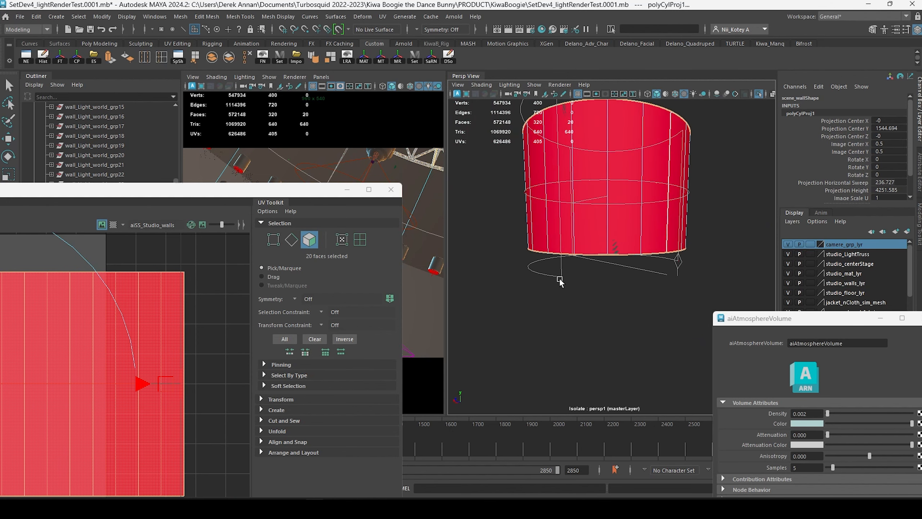
right_click_drag(560, 281, 516, 308, "alt")
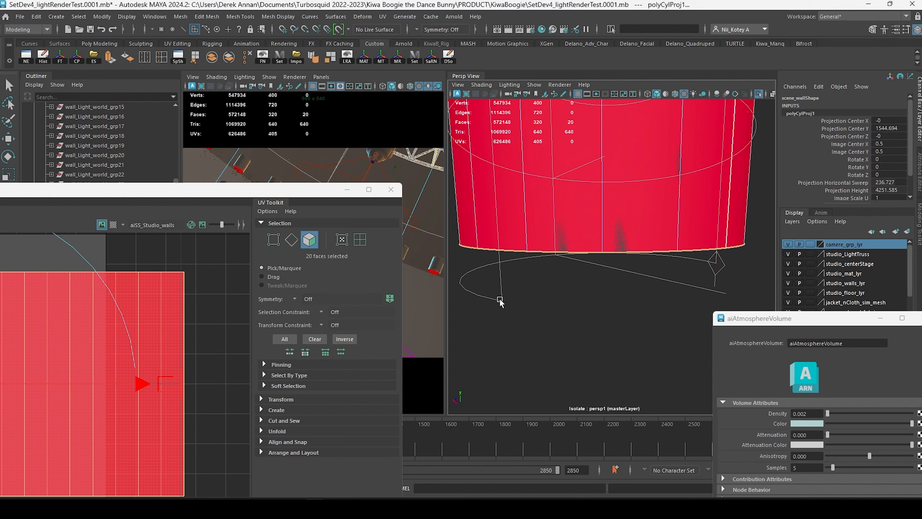
left_click_drag(500, 301, 743, 305)
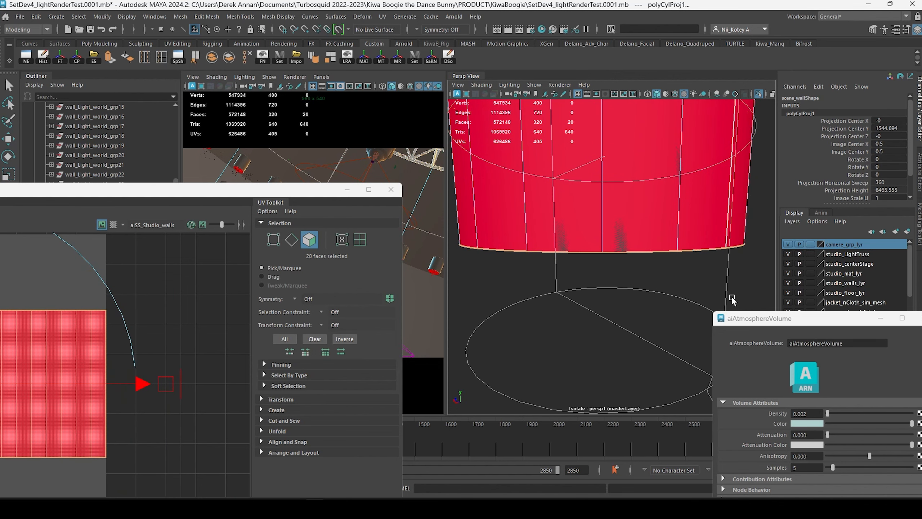
scroll(631, 237, "down", 5)
mouse_move(632, 237)
left_mouse_down("alt")
mouse_move(642, 264)
mouse_move(640, 243)
left_mouse_up("alt")
right_click_drag(640, 243, 657, 265, "alt")
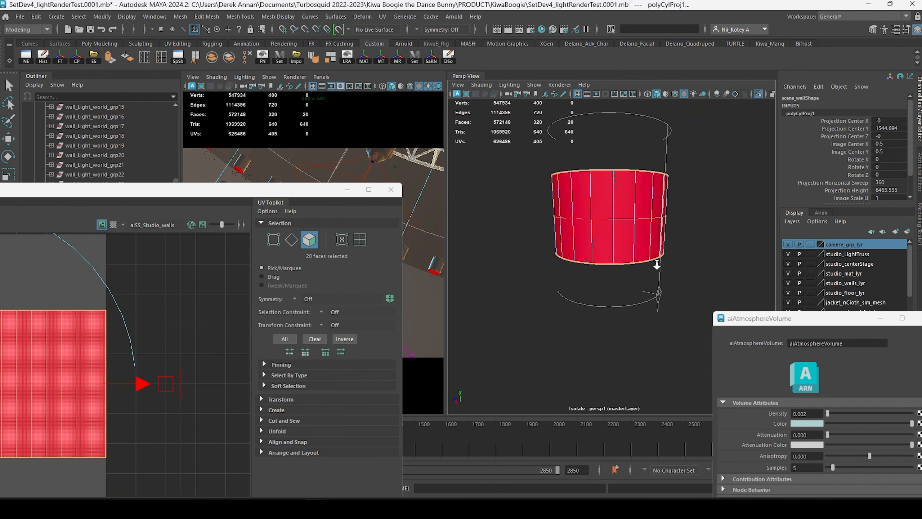
Select the wall's UV shell and flip it in the U direction.
left_click_drag(402, 183, 769, 150)
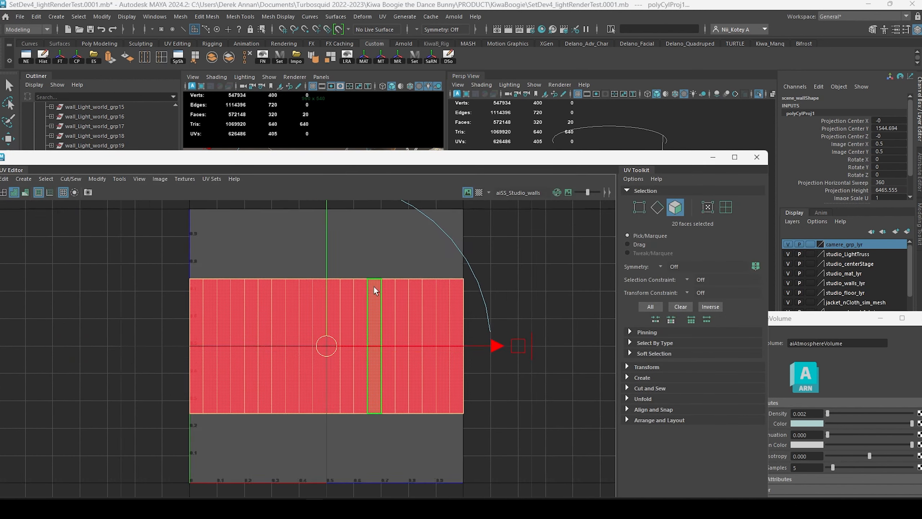
right_click_drag(374, 290, 353, 278)
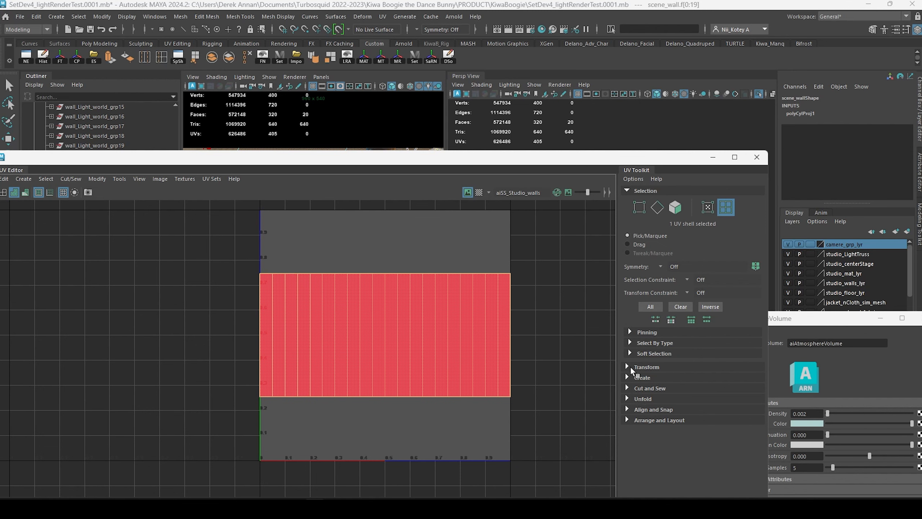
left_click(631, 366)
scroll(632, 362, "down", 5)
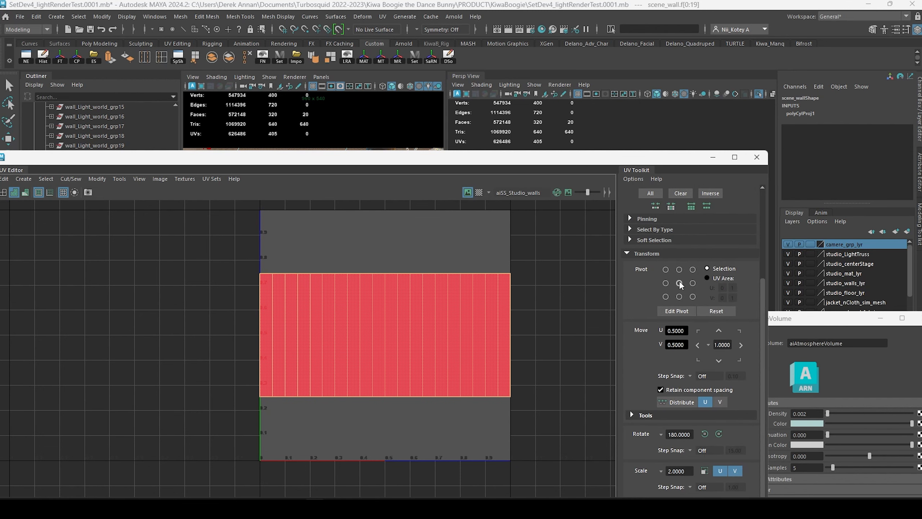
left_click_drag(653, 160, 660, 67)
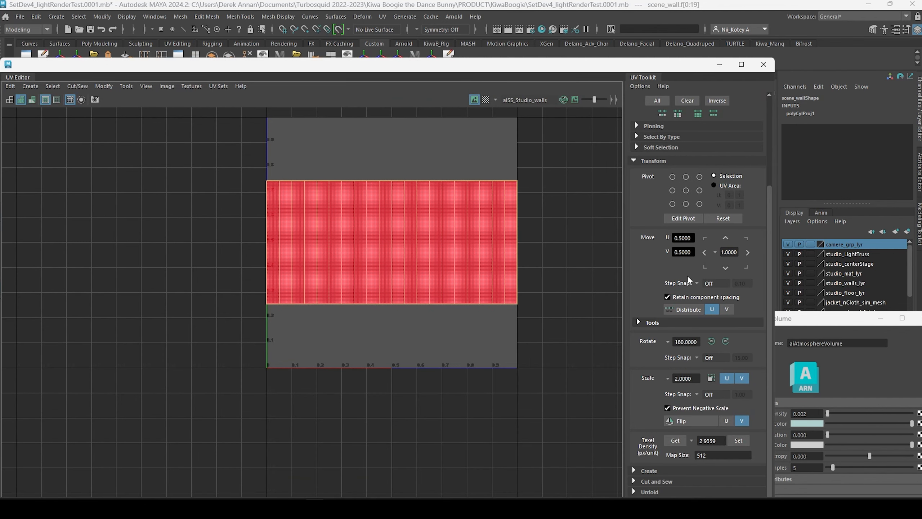
left_click(727, 421)
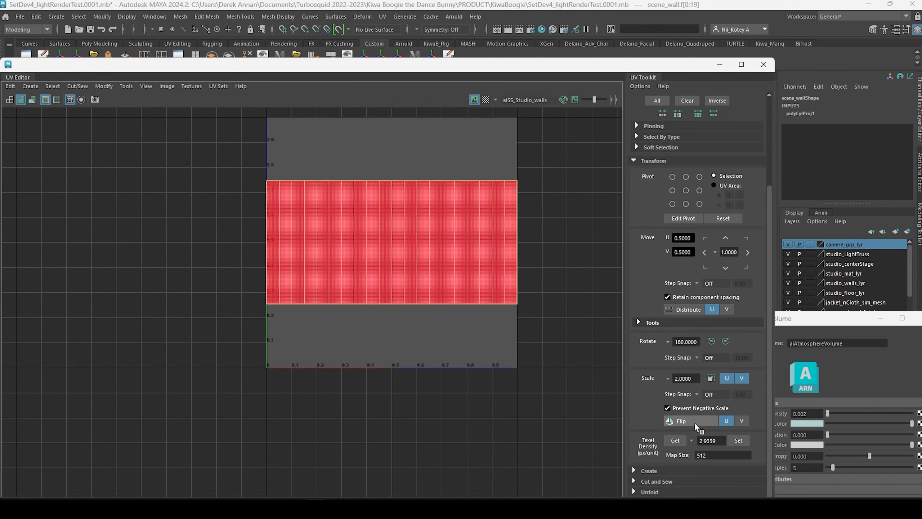
left_click(692, 421)
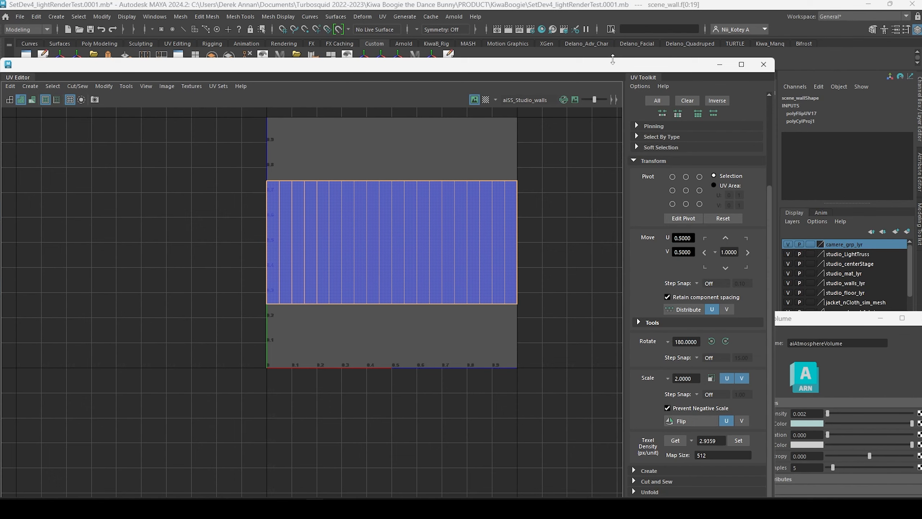
Select scene_wall's whole UV shell and scale it down slightly so it sits inside the 0–1 UV tile.
left_click_drag(612, 65, 686, 291)
right_click(464, 408)
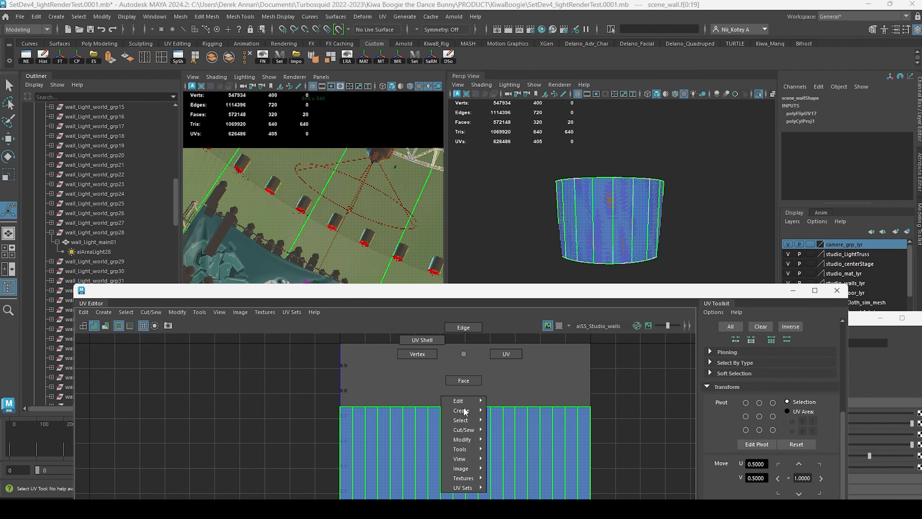
right_click_drag(464, 407, 304, 361)
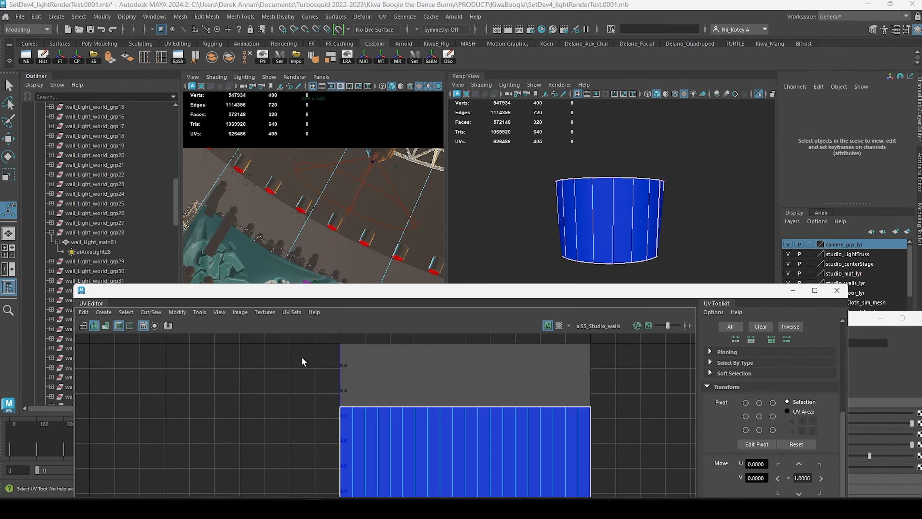
left_click_drag(303, 362, 646, 424)
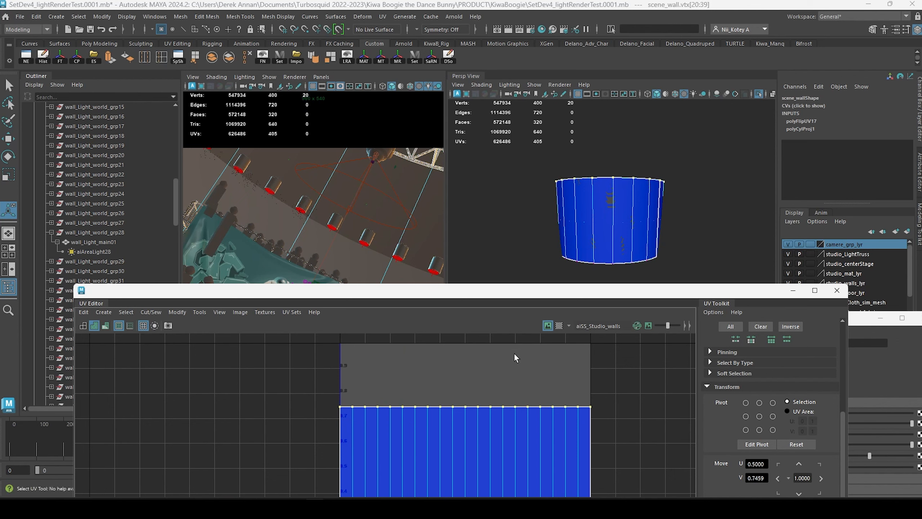
right_click_drag(485, 418, 444, 342)
key("f")
key("r")
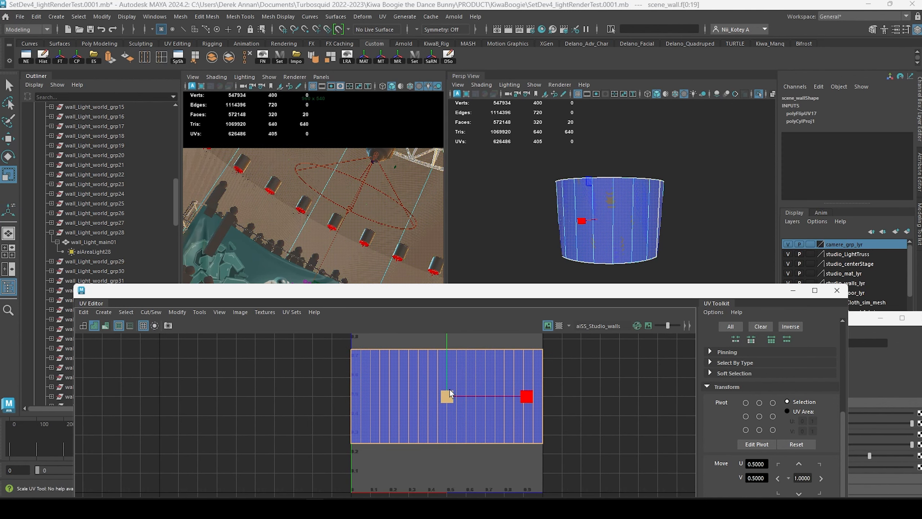
left_click_drag(446, 397, 441, 397)
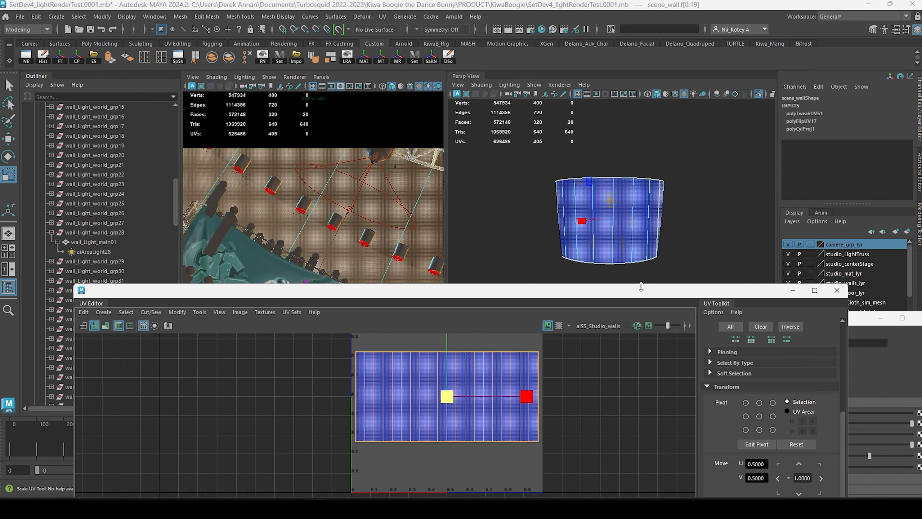
Return scene_wall to object mode, show its aiSS_Studio_walls material attributes, move the aiAtmosphereVolume window aside and select the material.
right_click_drag(634, 214, 639, 187)
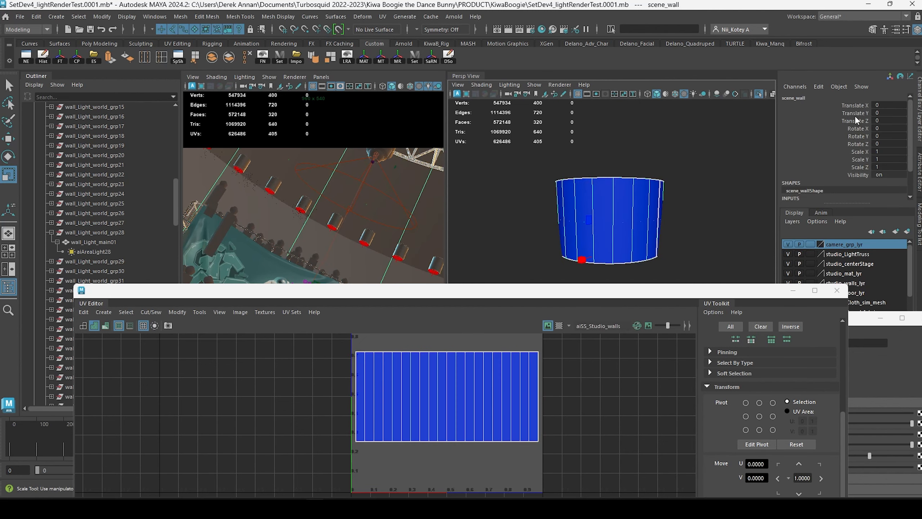
left_click(920, 171)
left_click_drag(847, 319, 535, 365)
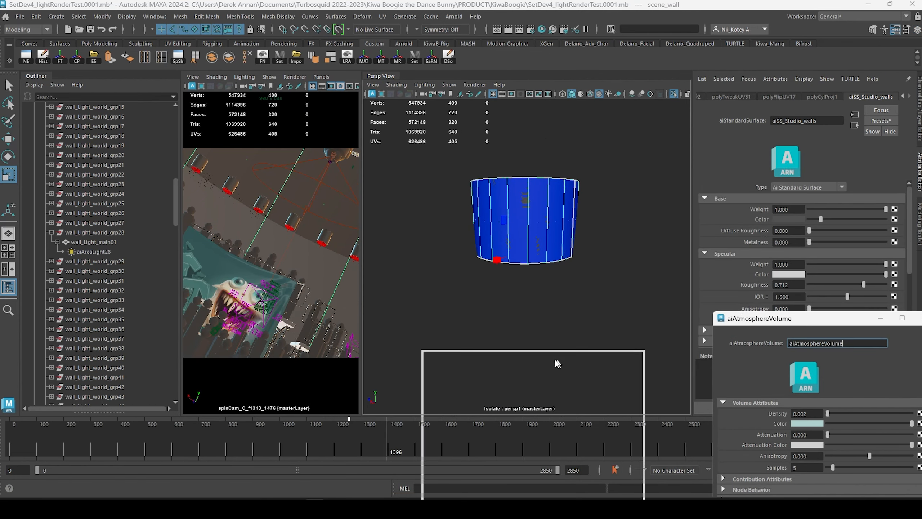
left_click(730, 408)
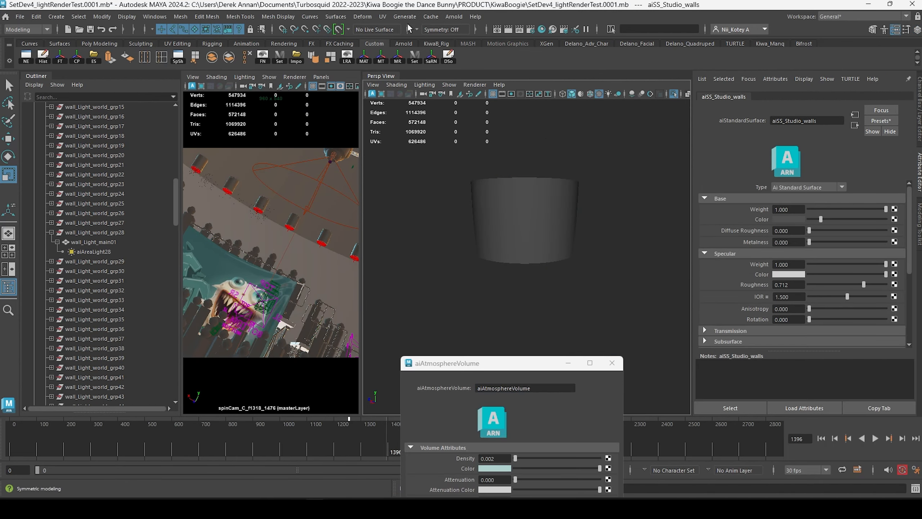
Open the Hypershade, enlarge its material browser and turn it into a floating window that leaves the wall reachable.
left_click(543, 30)
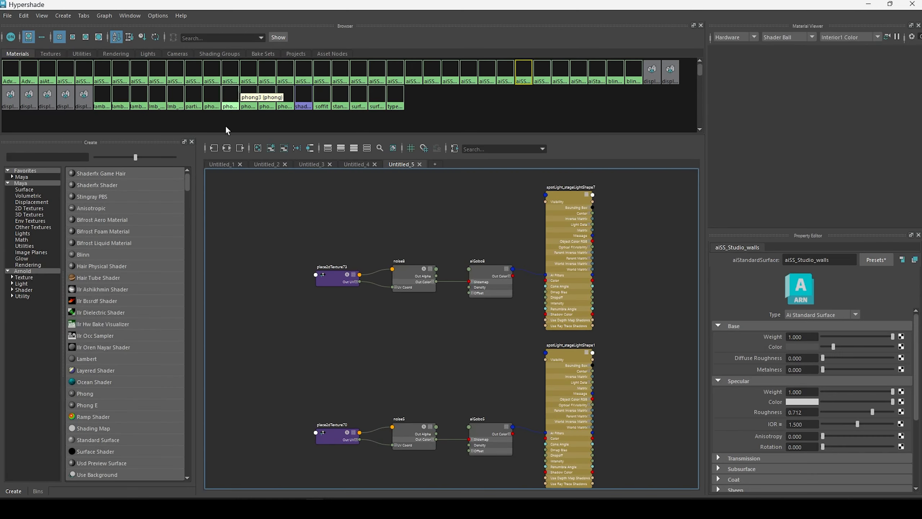
left_click_drag(227, 130, 222, 217)
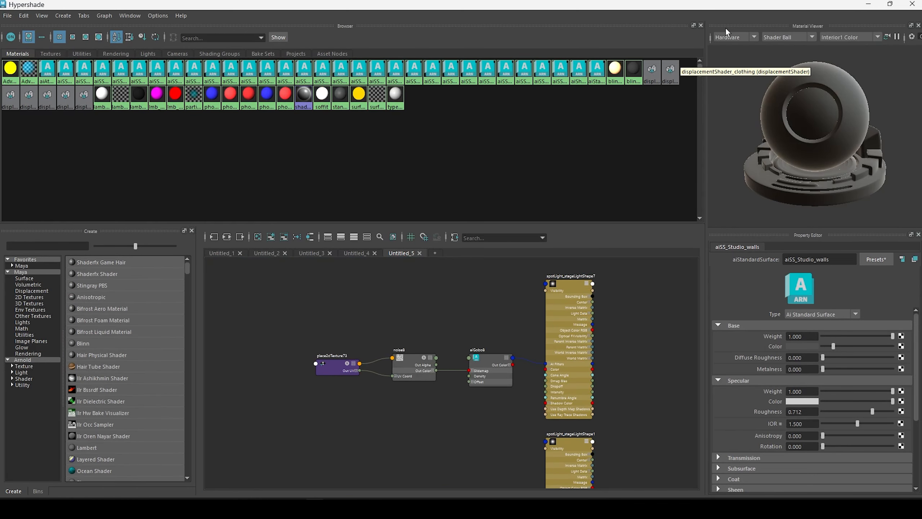
double_click(776, 5)
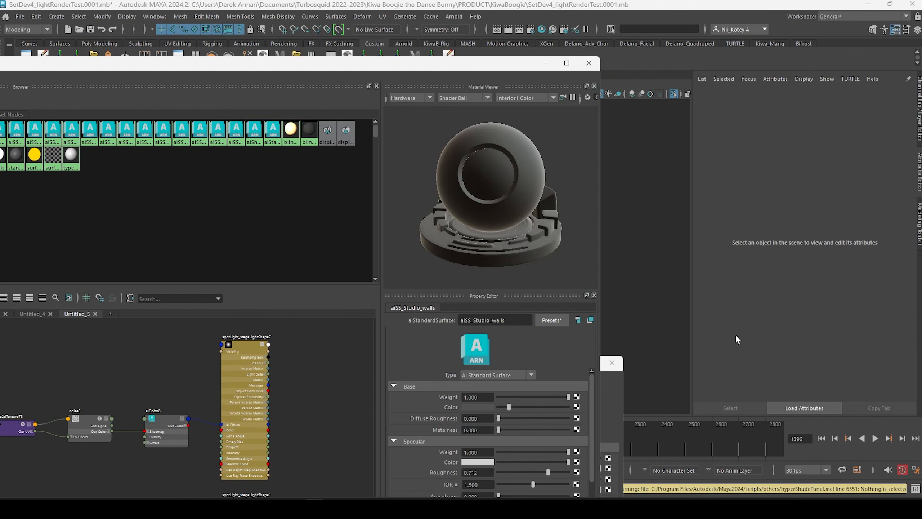
left_click_drag(451, 67, 377, 214)
Reselect aiSS_Studio_walls from scene_wall and graph its shading network in the Hypershade, leaving free space beside the material node.
left_click(564, 217)
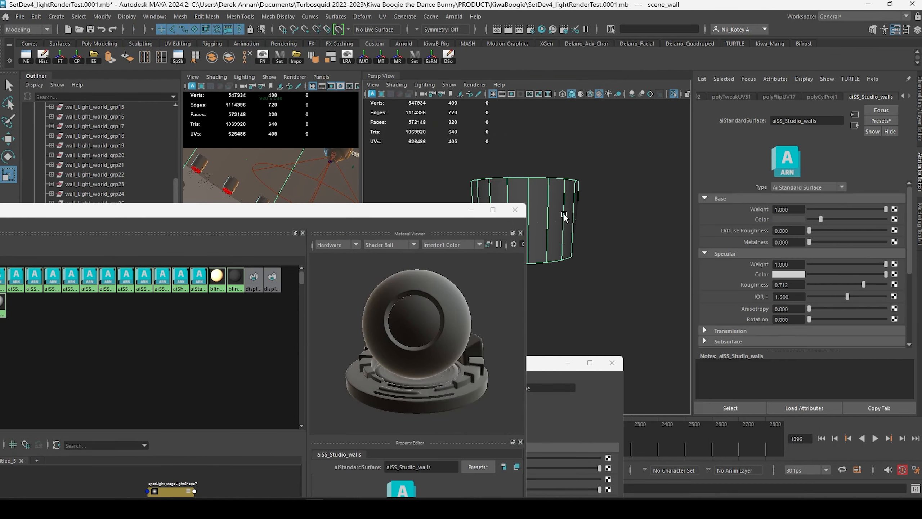
left_click(730, 407)
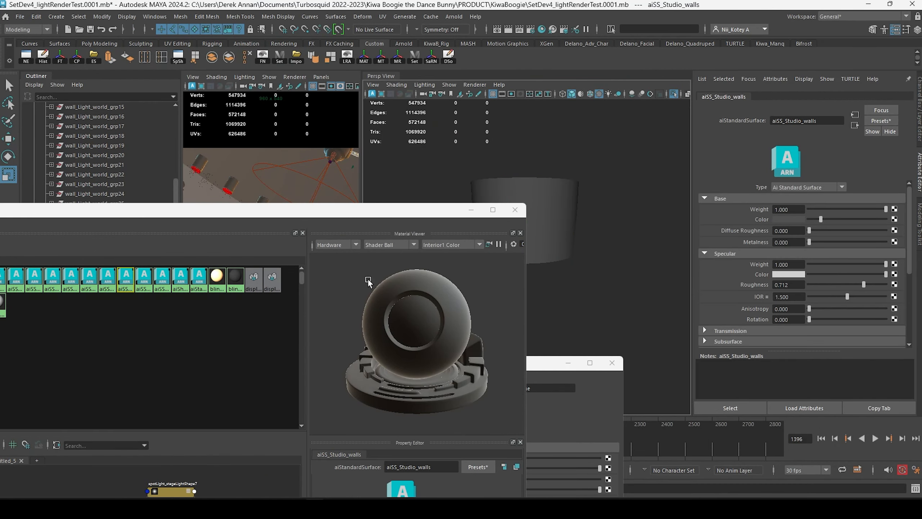
left_click_drag(275, 216, 493, 143)
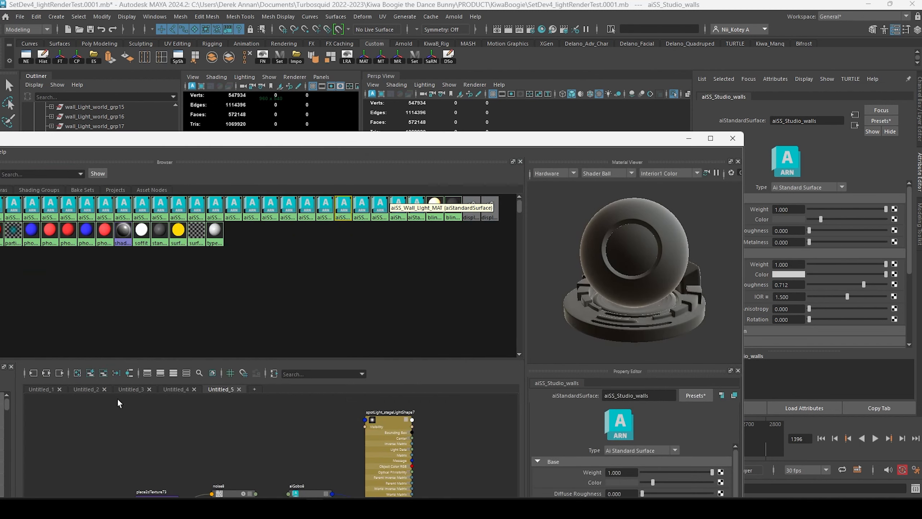
left_click(48, 373)
left_click_drag(407, 138, 564, 87)
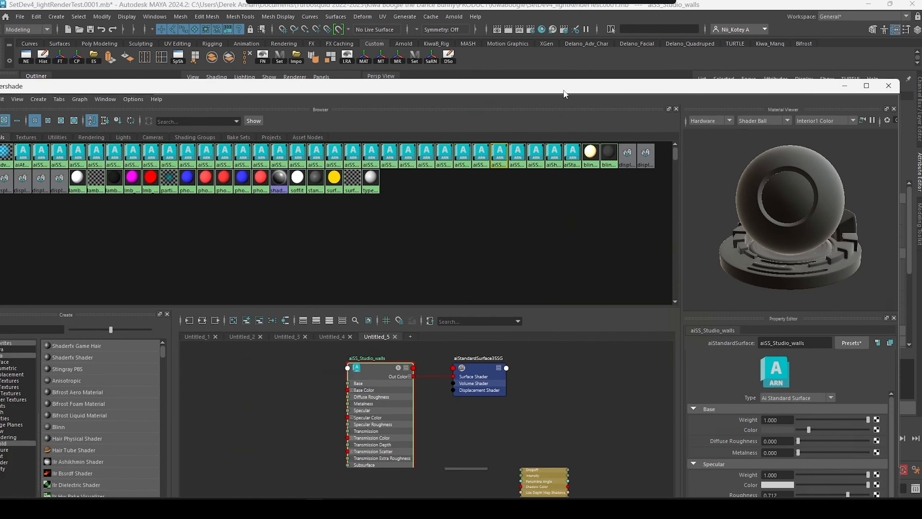
scroll(252, 388, "down", 2)
middle_click_drag(289, 381, 379, 387, "alt")
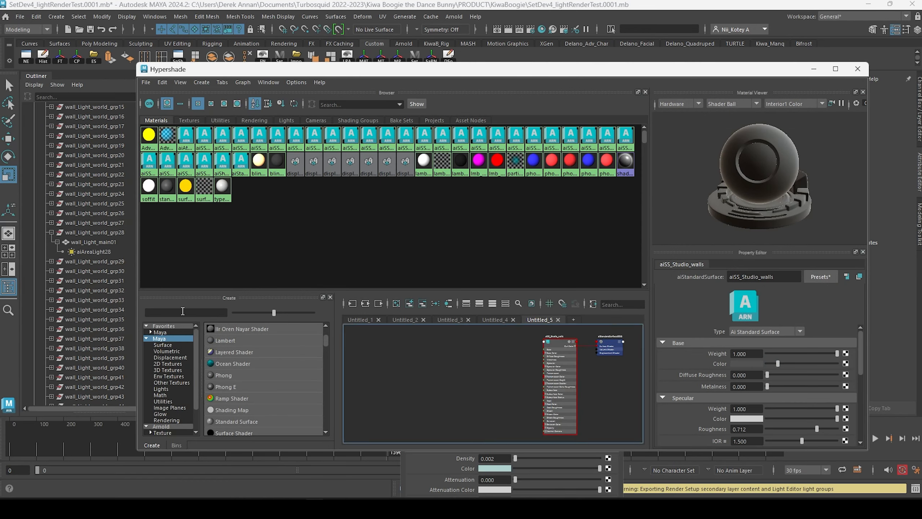
Create a Ramp texture and connect its Out Color to the Base Color of aiSS_Studio_walls.
left_click(182, 311)
type("ra")
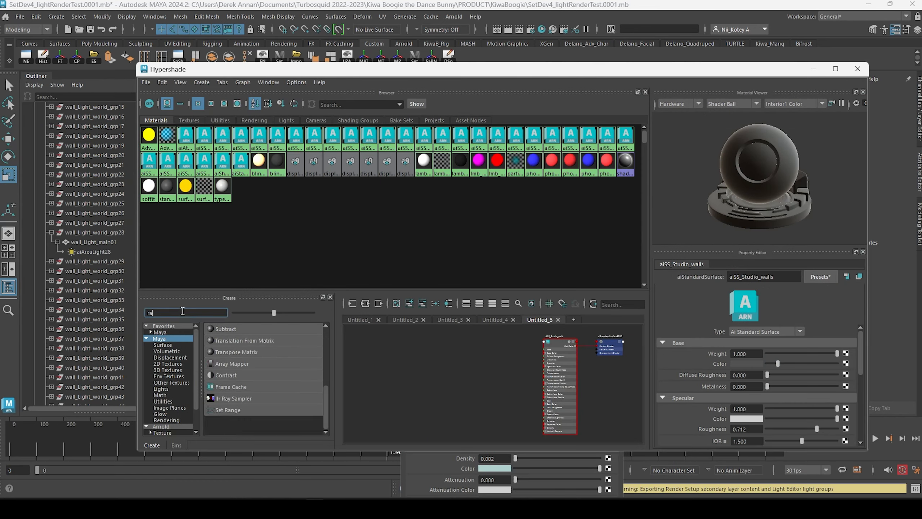
type("mp")
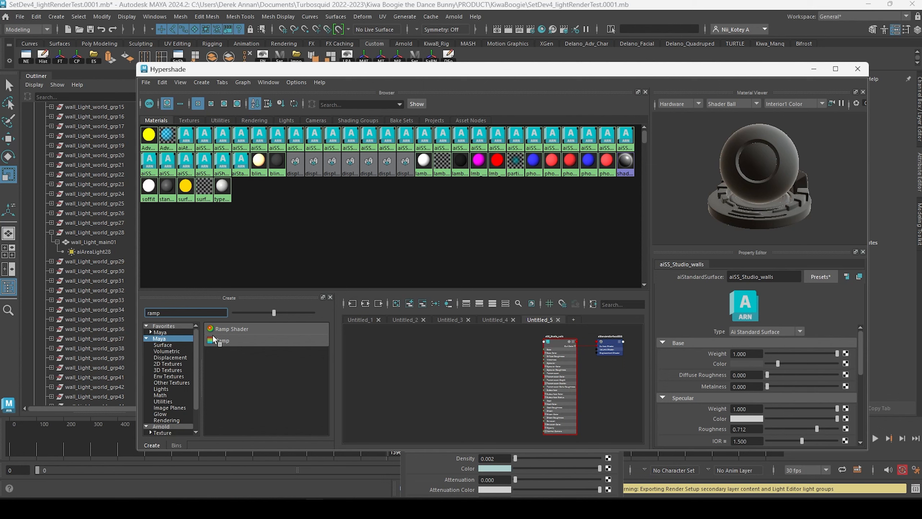
left_click(222, 341)
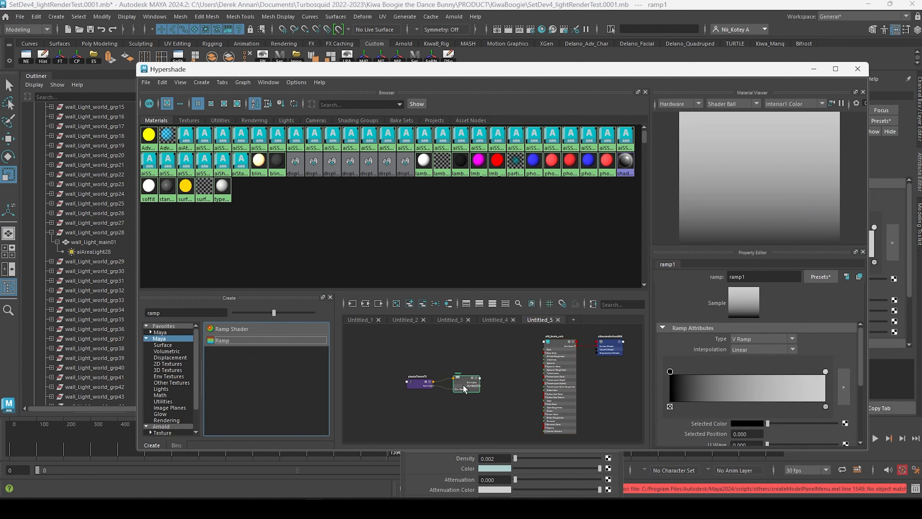
scroll(482, 395, "up", 5)
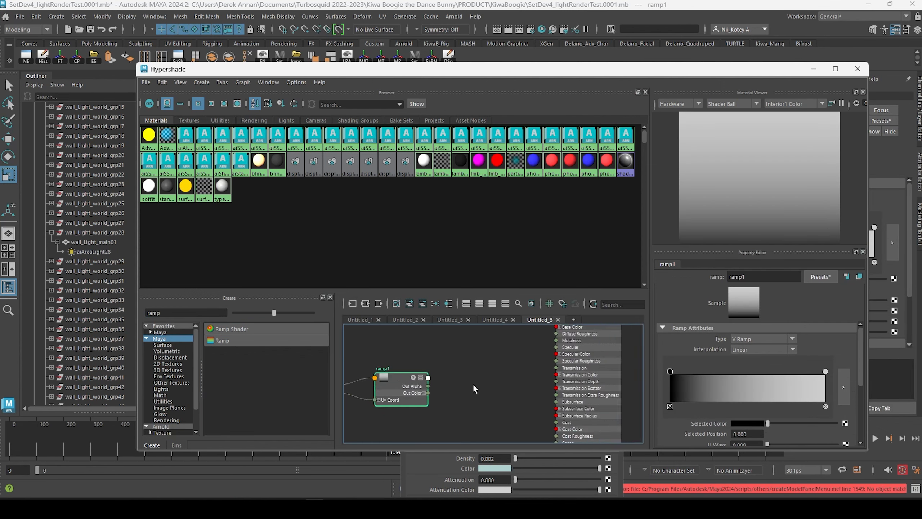
left_click_drag(420, 409, 460, 382)
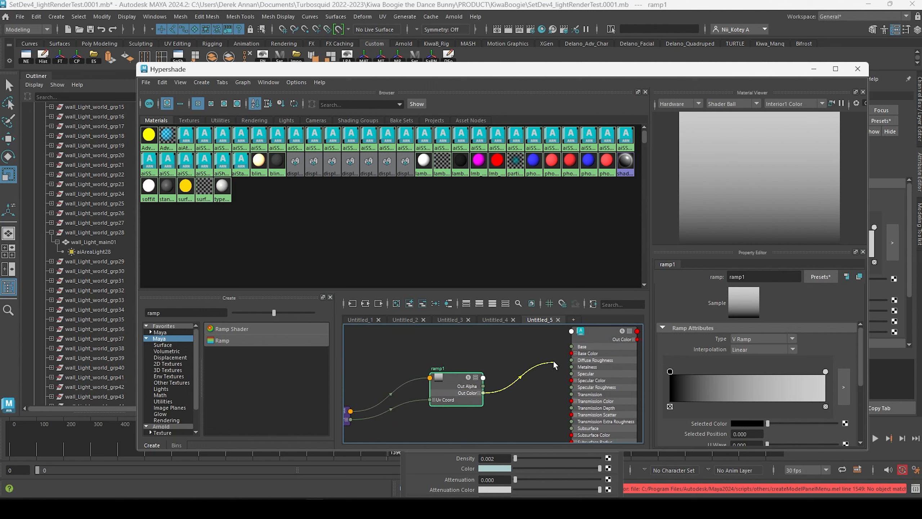
left_click_drag(553, 363, 572, 354)
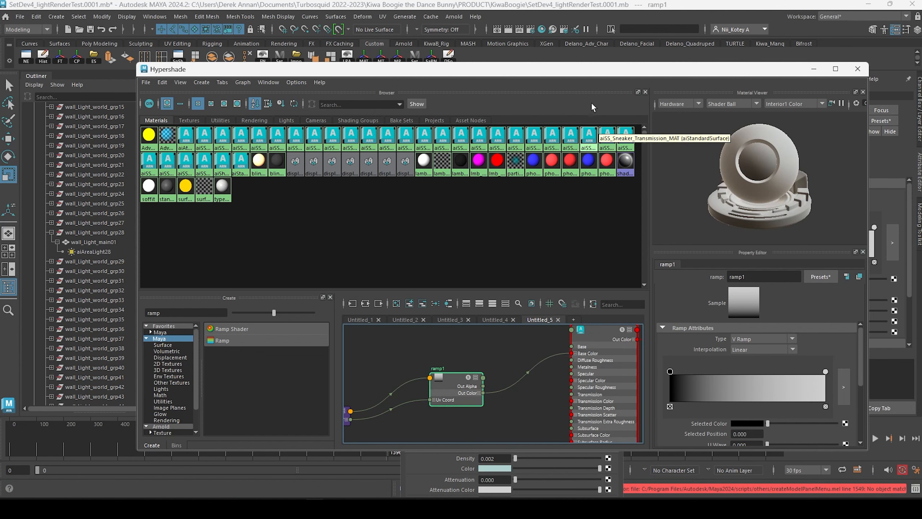
Reverse the wall ramp's gradient, placing the light stop at about 0.09 and the black stop at about 0.57.
left_click_drag(596, 72, 613, 272)
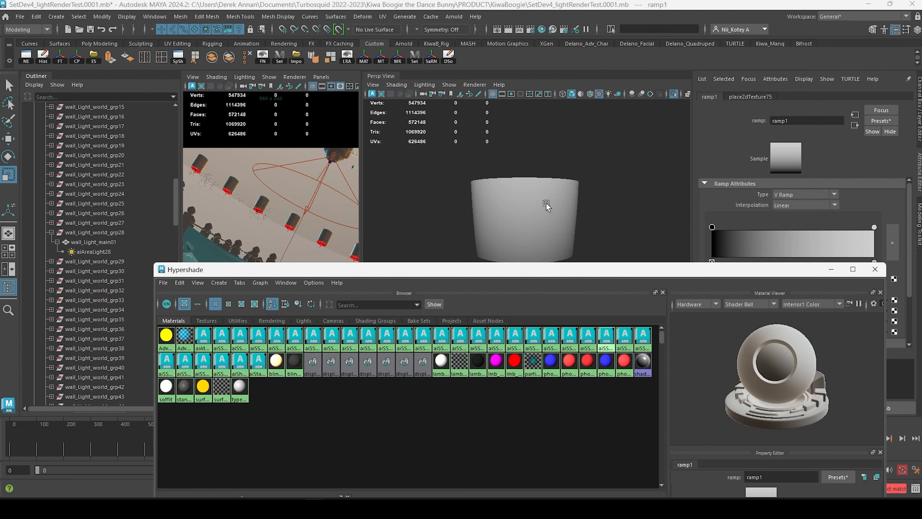
left_click_drag(714, 229, 776, 222)
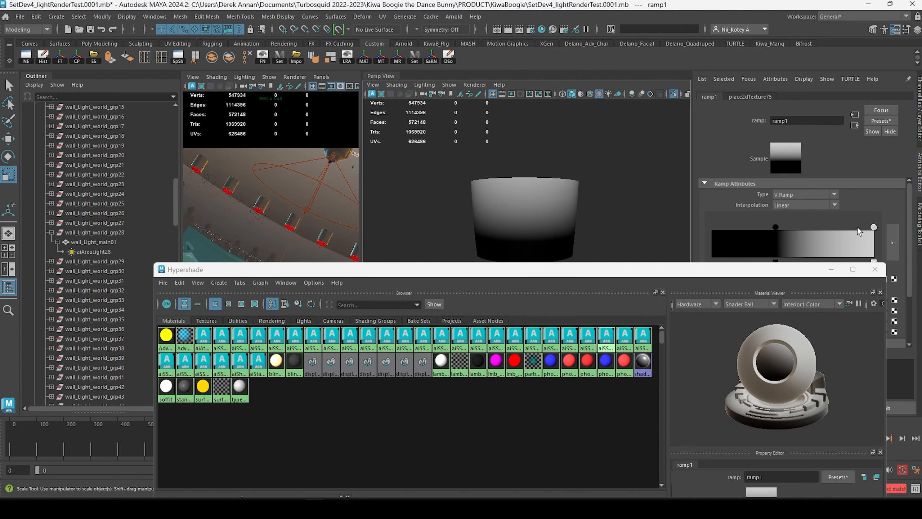
left_click_drag(874, 227, 806, 229)
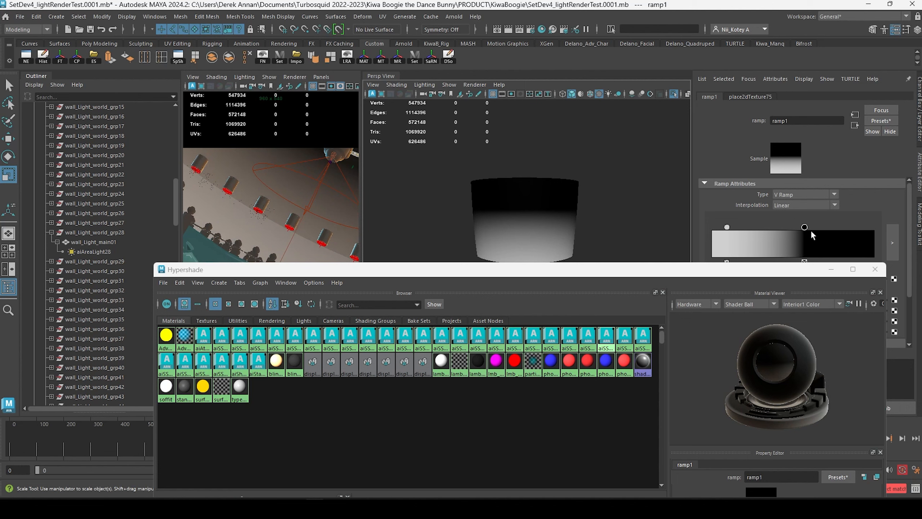
Set the ramp stop at 0.570 to dark grey and dim the light stop at 0.092 to medium grey.
left_click_drag(784, 275, 611, 342)
left_click_drag(810, 279, 820, 282)
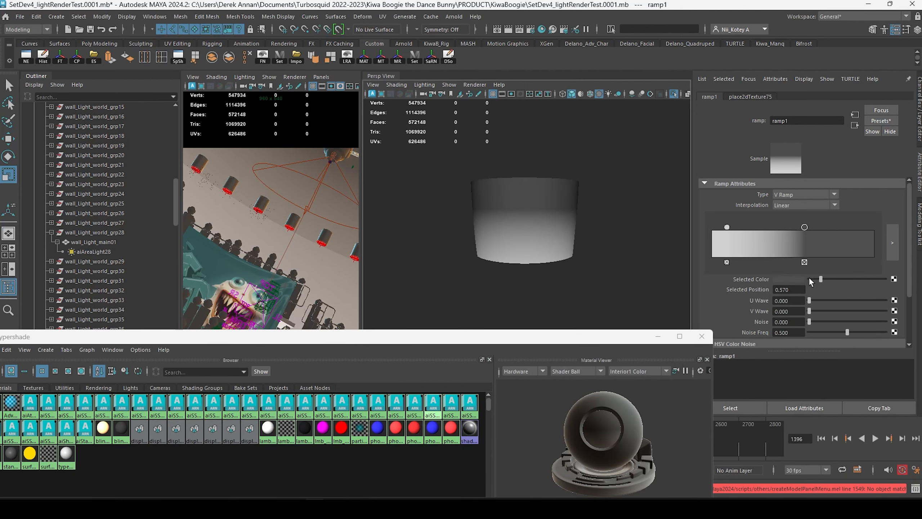
left_click(727, 228)
mouse_move(847, 278)
left_mouse_down()
mouse_move(860, 276)
mouse_move(832, 280)
left_mouse_up()
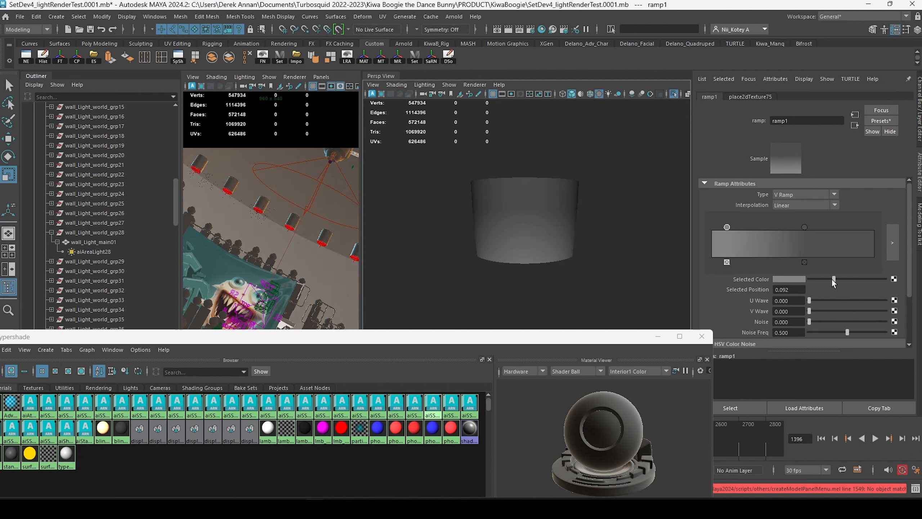
left_click(805, 227)
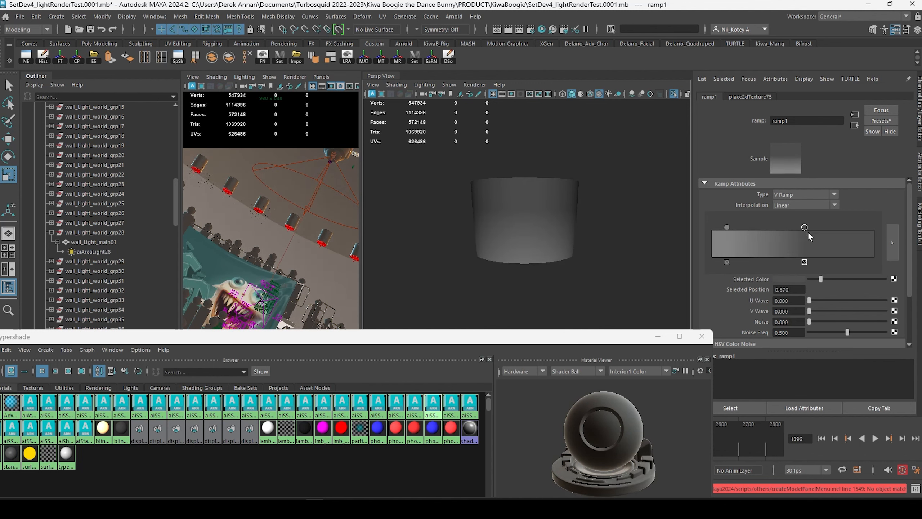
left_click(819, 279)
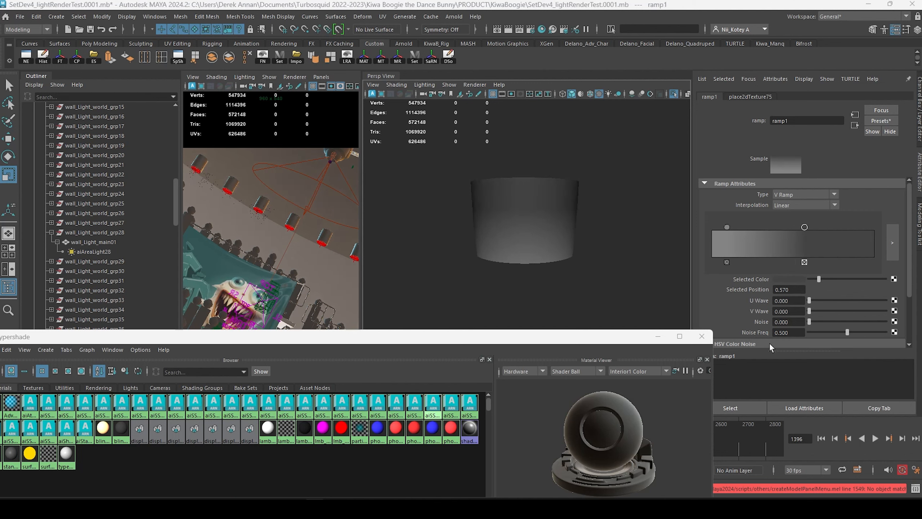
Open ramp1's attributes in a separate window, minimize the Hypershade, store an Arnold RenderView snapshot and start rendering spinCam_C_f1318_1476Shape.
left_click(802, 86)
left_click(656, 338)
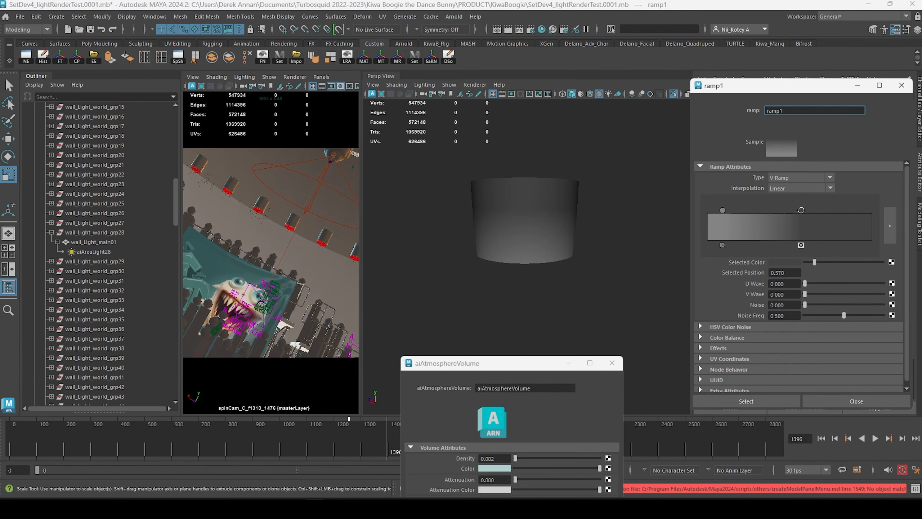
key("alt+Tab")
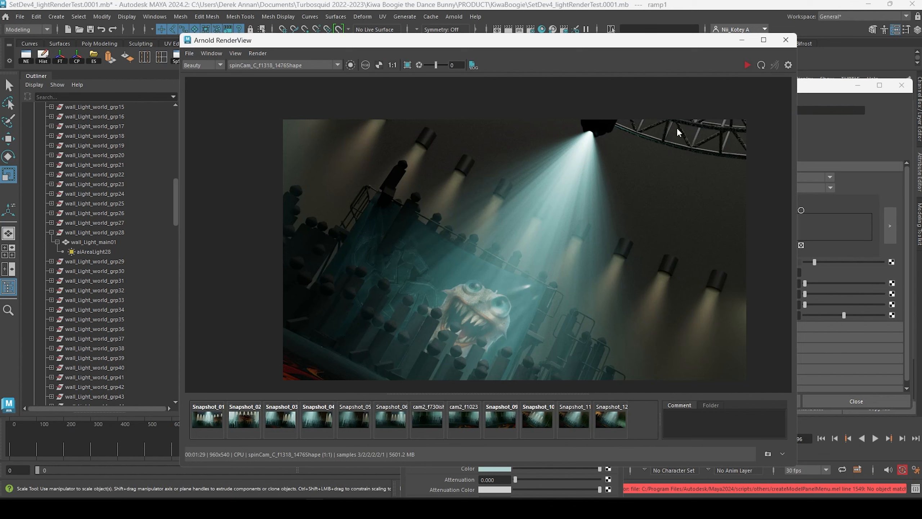
left_click(768, 454)
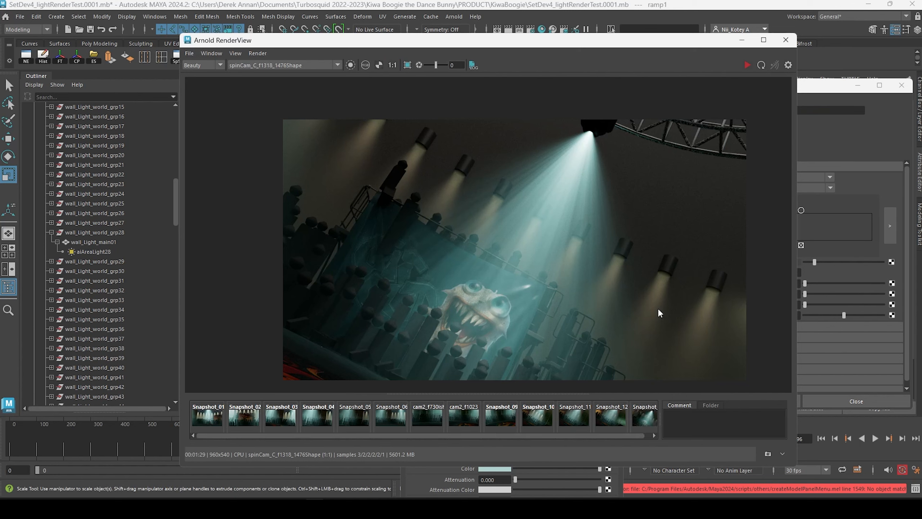
left_click(747, 65)
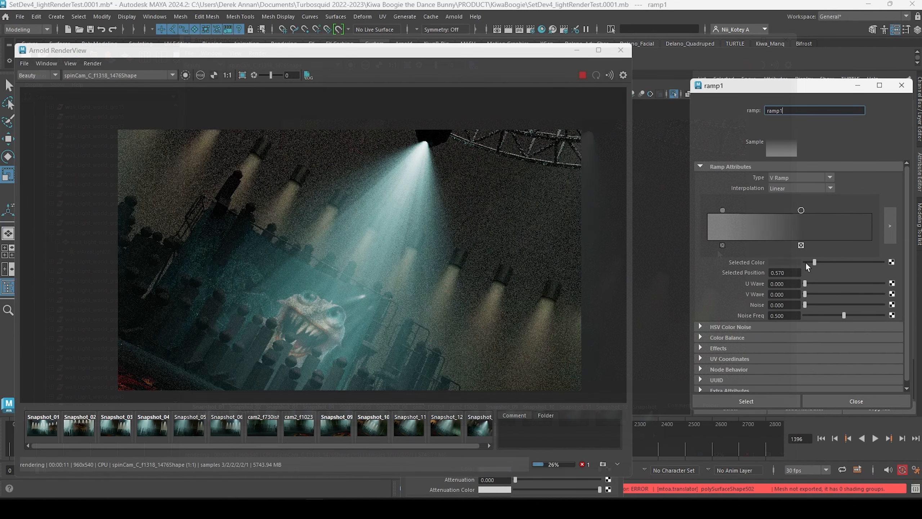
Darken ramp1's dark stop and tighten the transition, moving the grey stop closer and the dark stop to about 0.44.
left_click(810, 261)
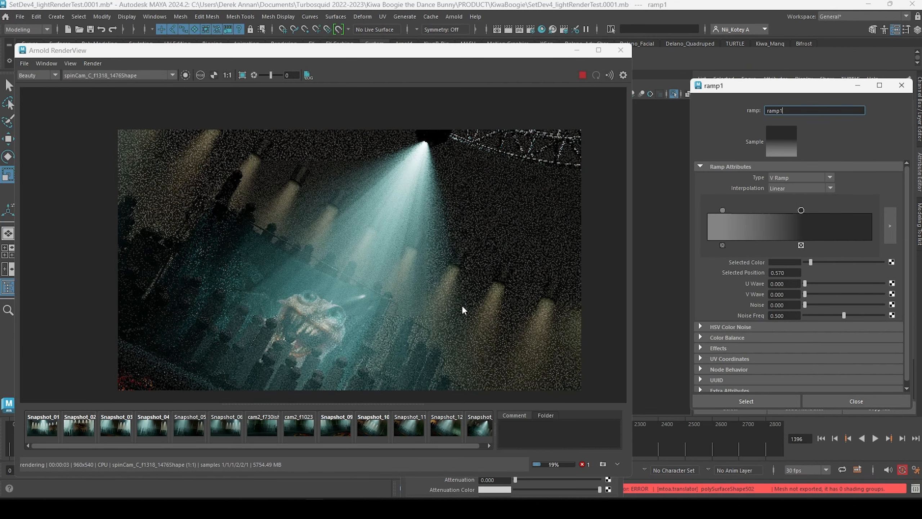
left_click_drag(723, 210, 789, 214)
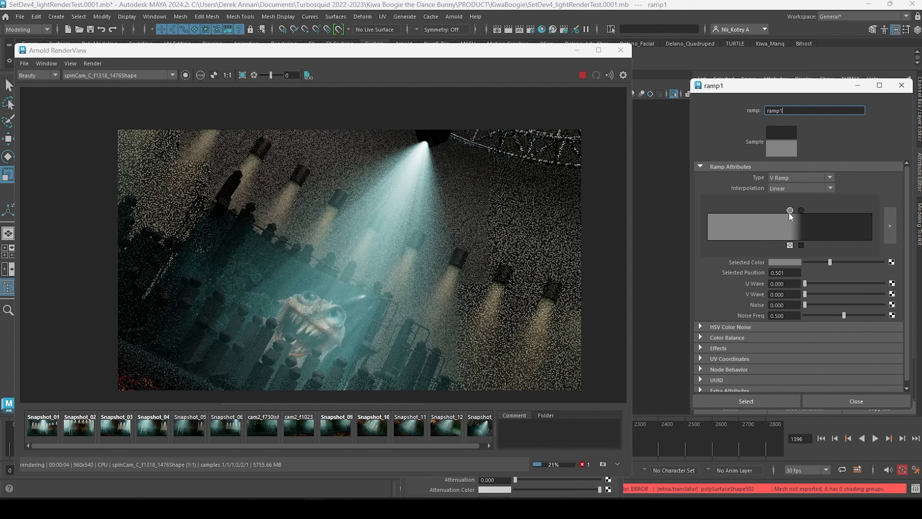
mouse_move(789, 210)
left_mouse_down()
mouse_move(764, 210)
mouse_move(789, 211)
left_mouse_up()
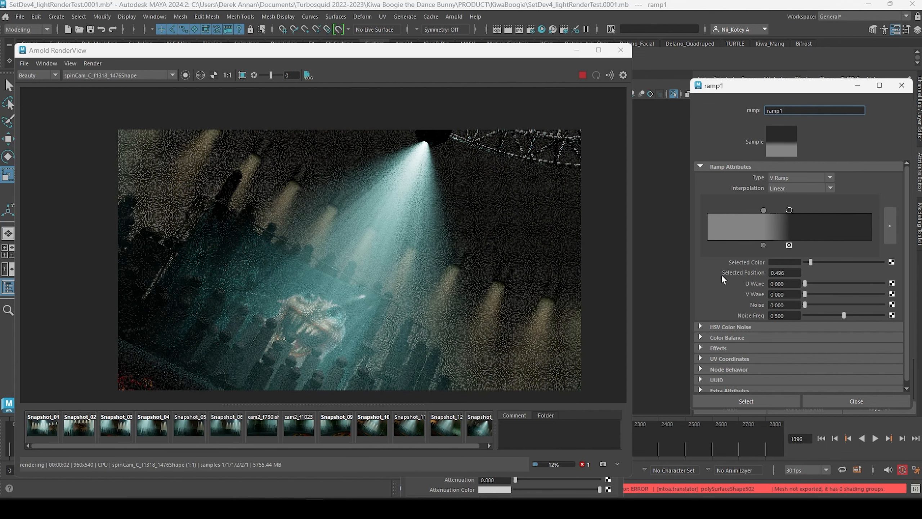
left_click_drag(789, 211, 772, 209)
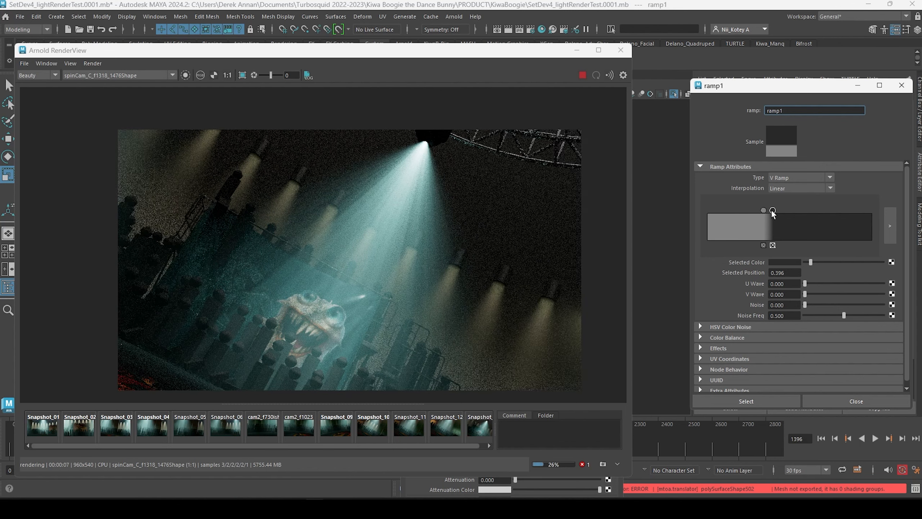
left_click_drag(772, 211, 775, 210)
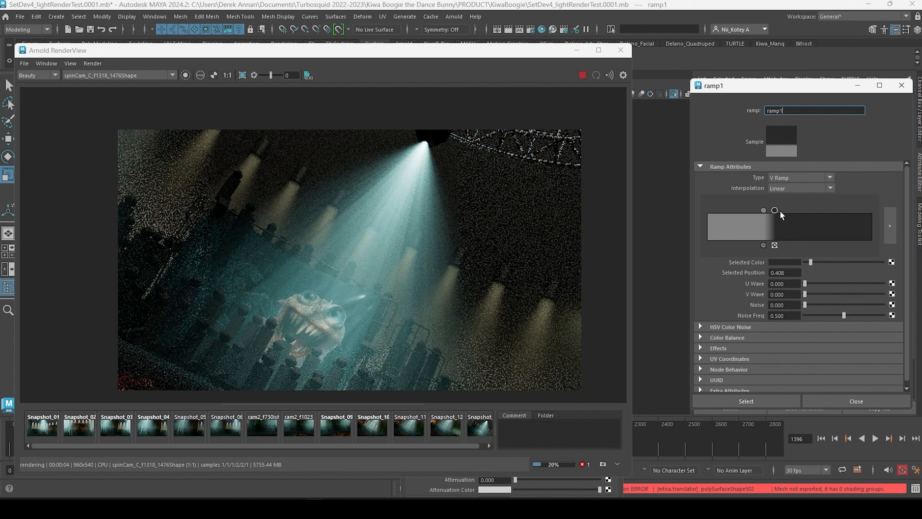
left_click_drag(779, 210, 783, 210)
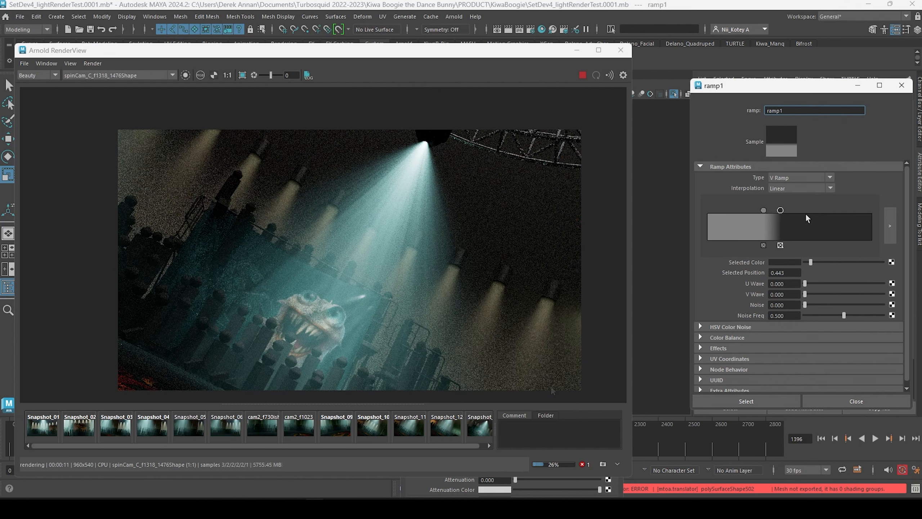
Add a third color stop to ramp1 at about position 0.587, beyond the dark stop.
left_click(804, 215)
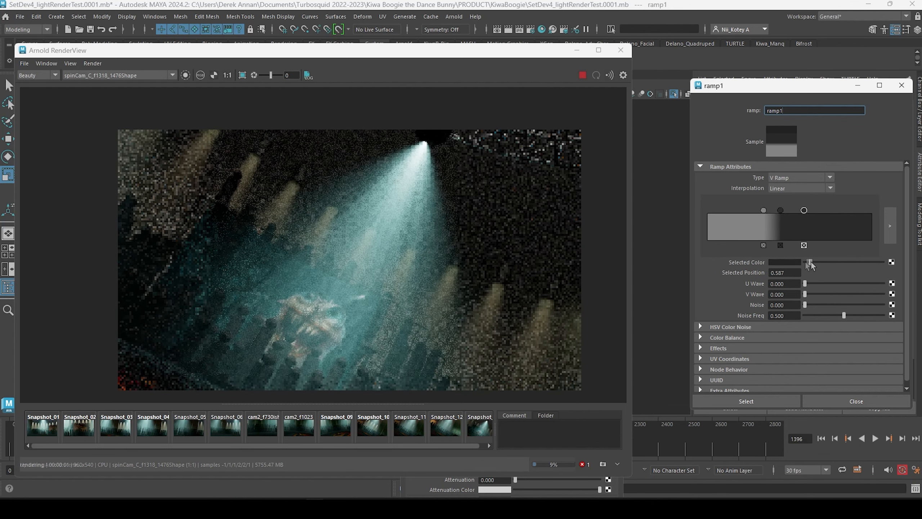
Darken the ramp's end colour to black, move its handle to position 0.601, and rename the ramp ramp_studioWALL.
left_click_drag(813, 263, 800, 263)
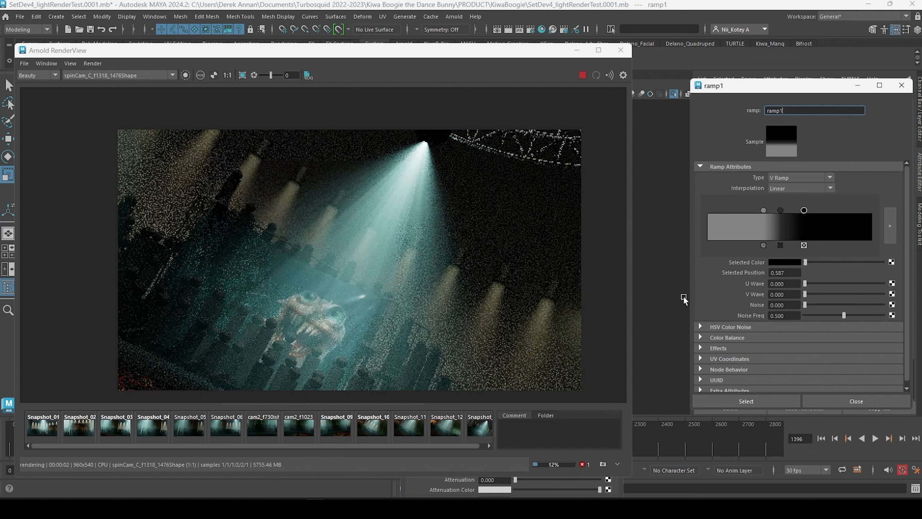
left_click_drag(804, 210, 806, 210)
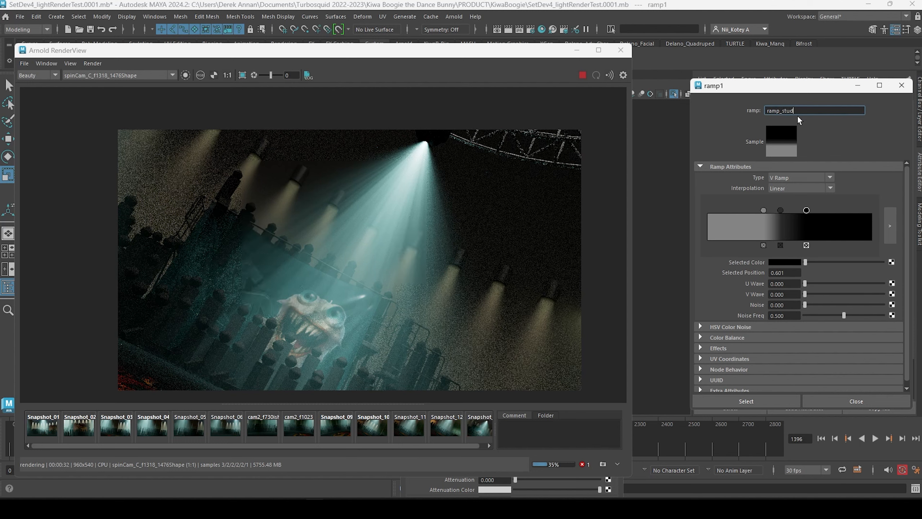
key("Return")
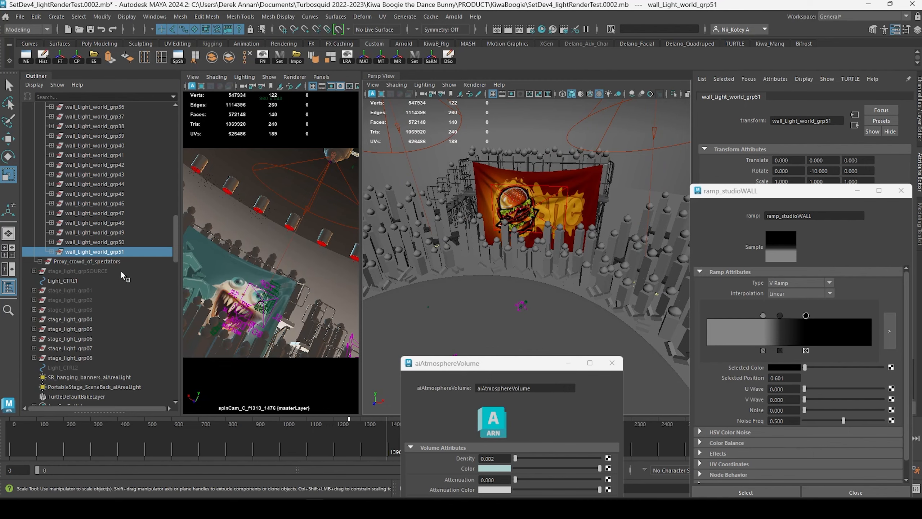
Duplicate the Proxy_crowd_of_spectators group.
left_click(117, 262)
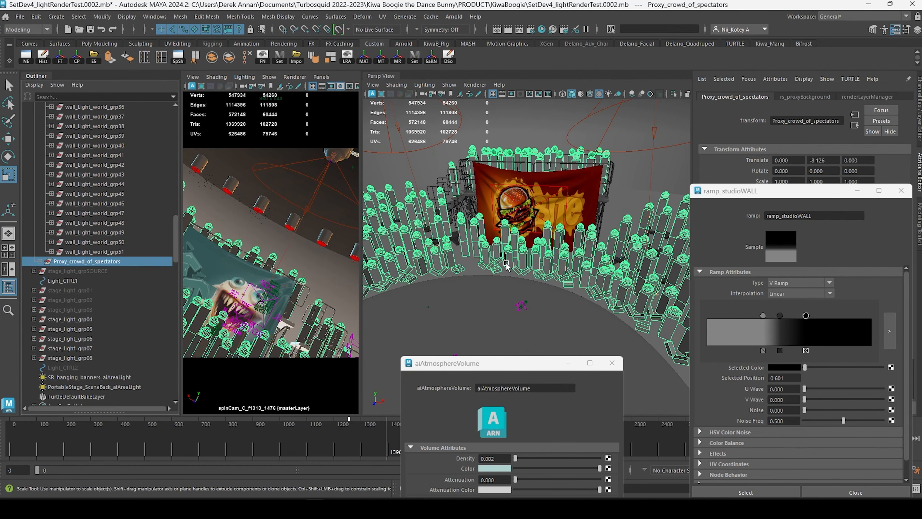
left_click_drag(550, 274, 556, 256, "alt")
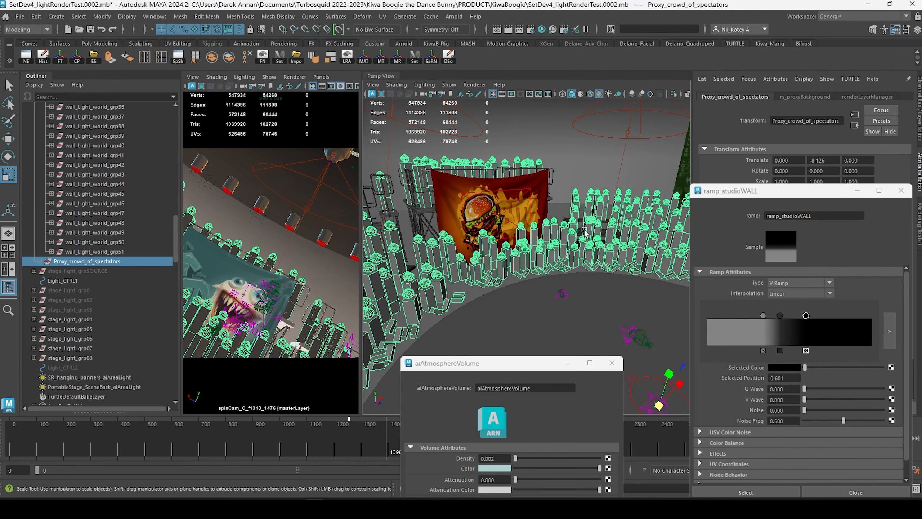
scroll(534, 213, "up", 2)
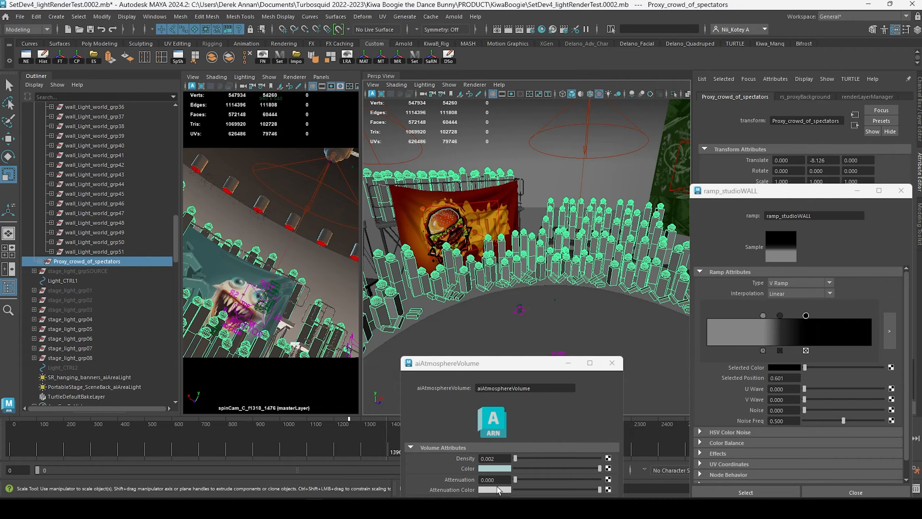
left_click_drag(518, 217, 463, 155, "alt")
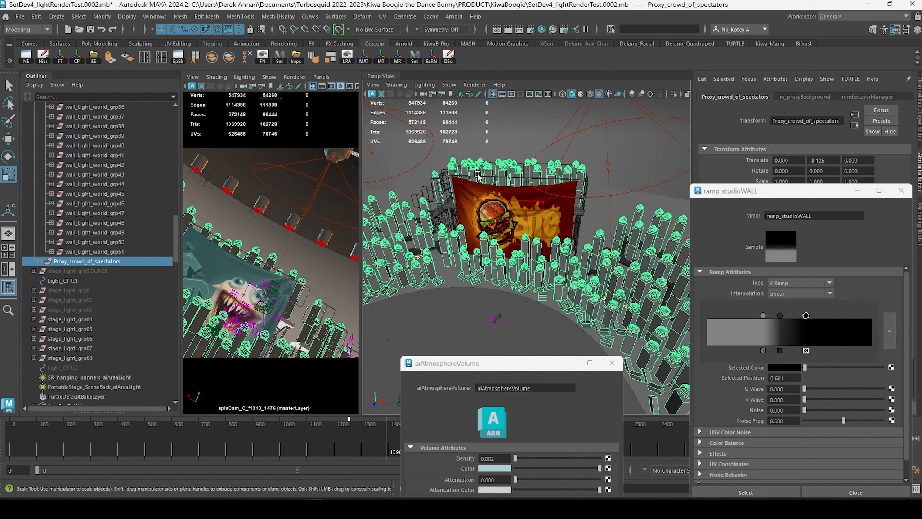
left_click(74, 254)
left_click(74, 261)
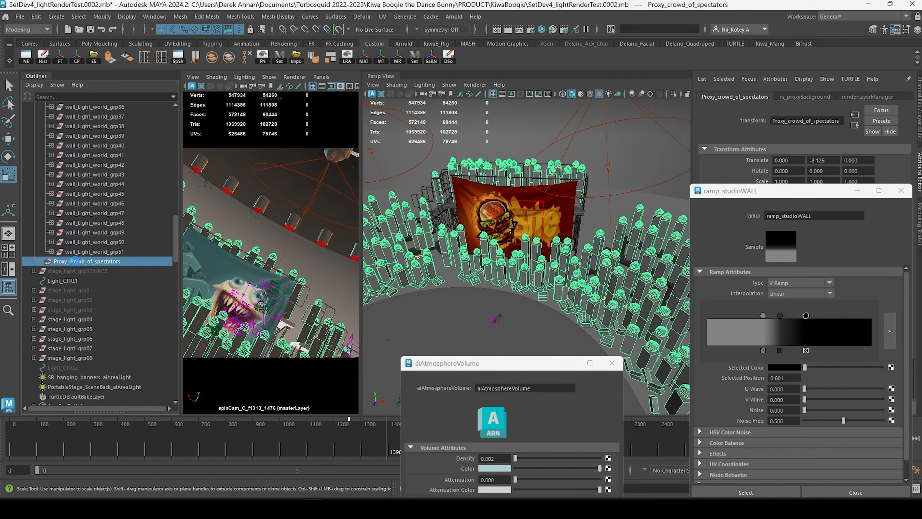
key("ctrl+d")
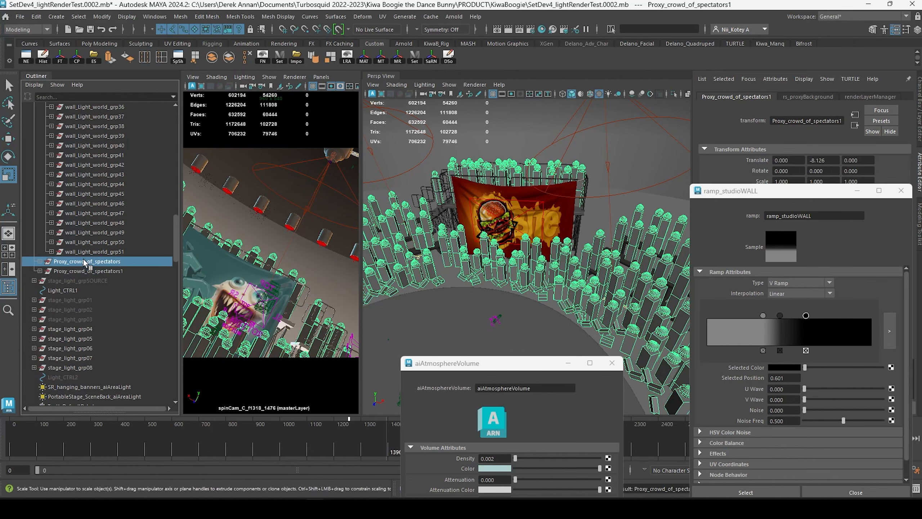
Hide the original Proxy_crowd_of_spectators group and combine the duplicate's meshes into one object.
left_click(84, 261)
key("ctrl+h")
left_click(81, 271)
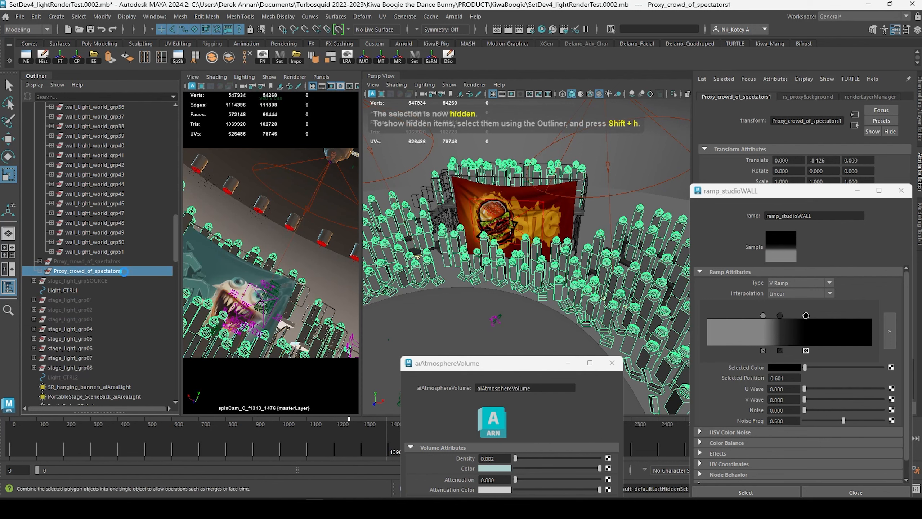
Delete the construction history of the combined spectator crowd mesh.
left_click(77, 261)
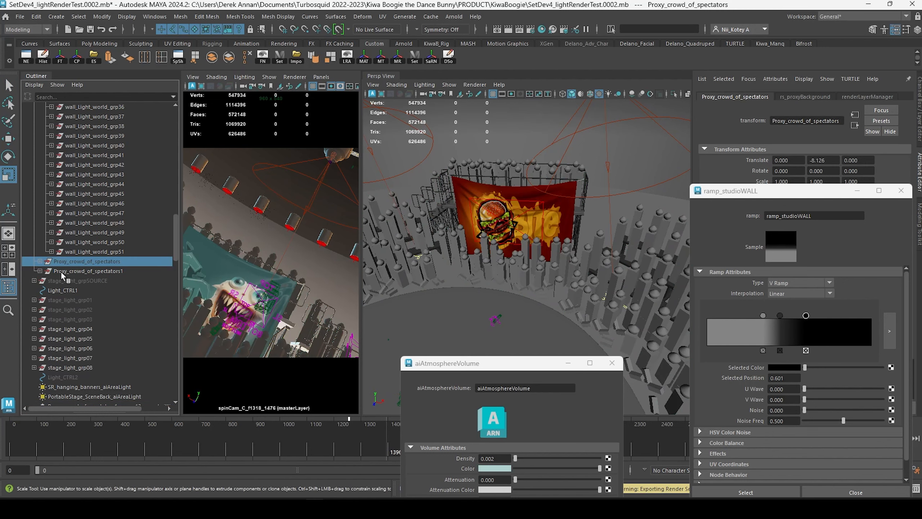
scroll(97, 334, "down", 5)
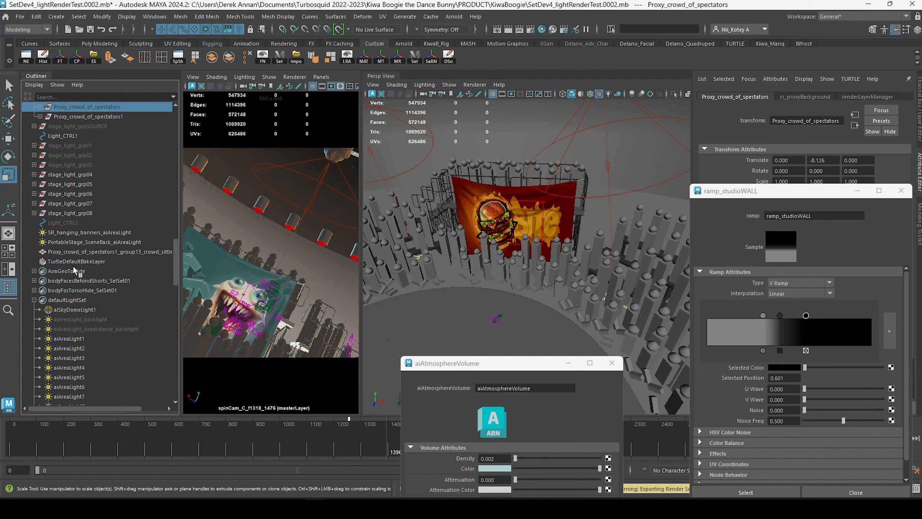
left_click(79, 252)
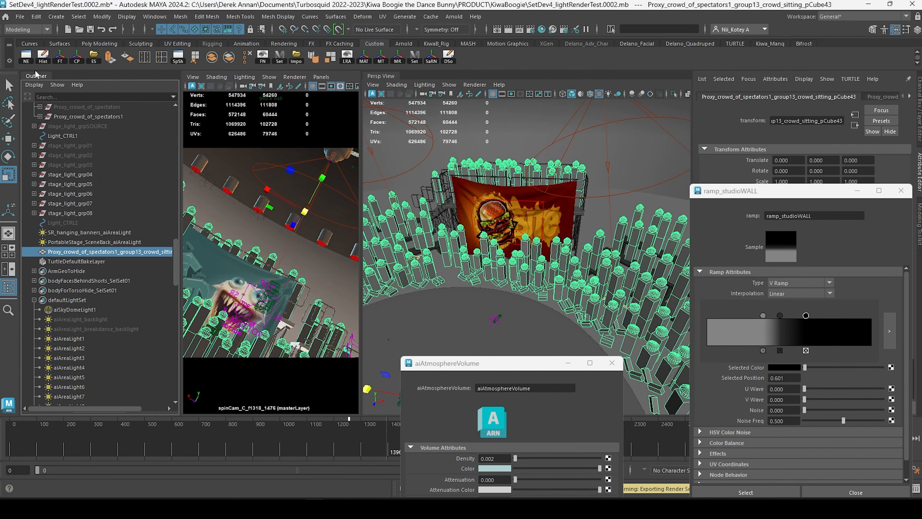
left_click(43, 57)
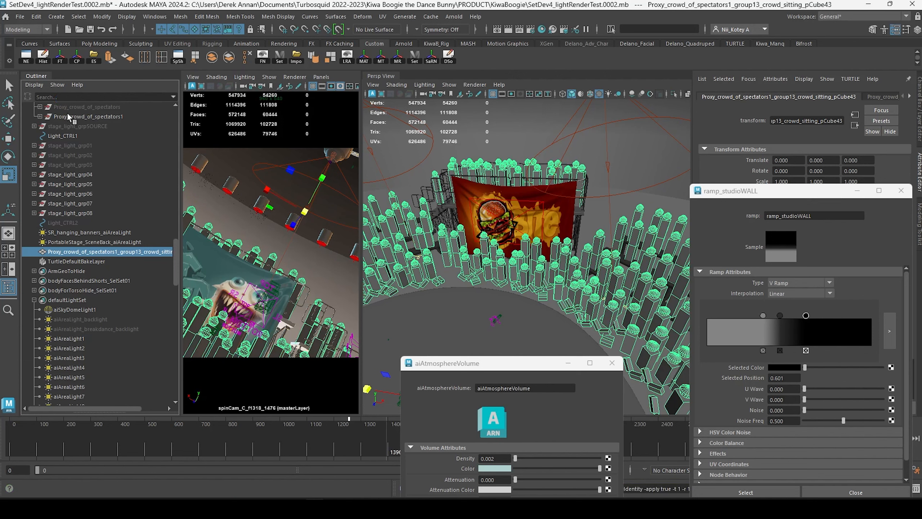
Hide both leftover groups, Proxy_crowd_of_spectators and Proxy_crowd_of_spectators1.
scroll(101, 213, "up", 3)
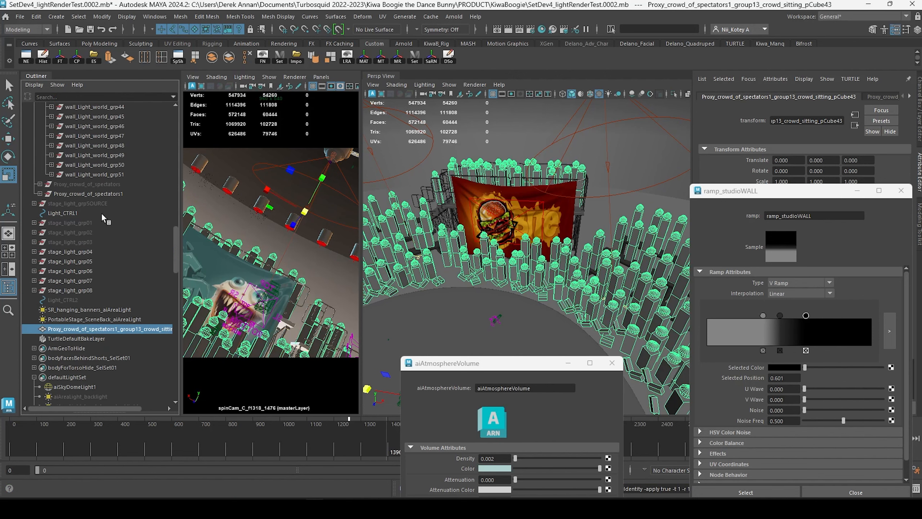
left_click(105, 195)
left_click(98, 184, "shift")
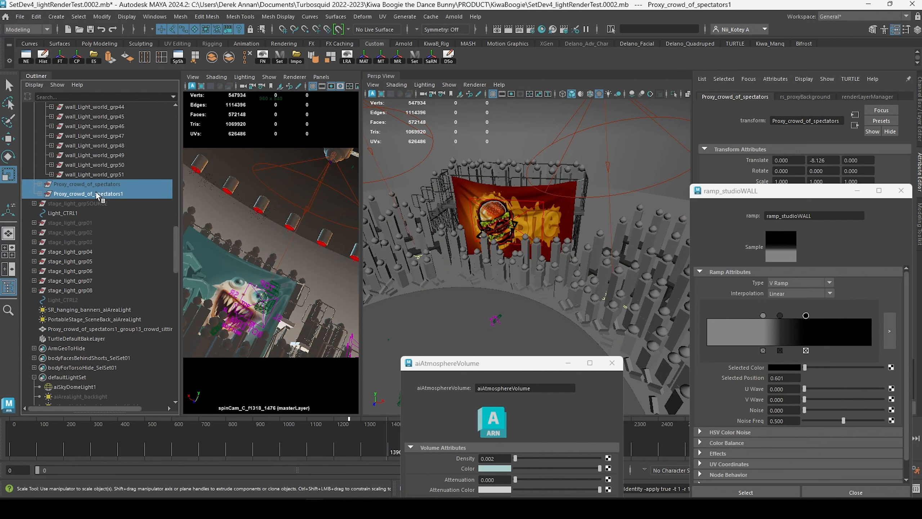
key("h")
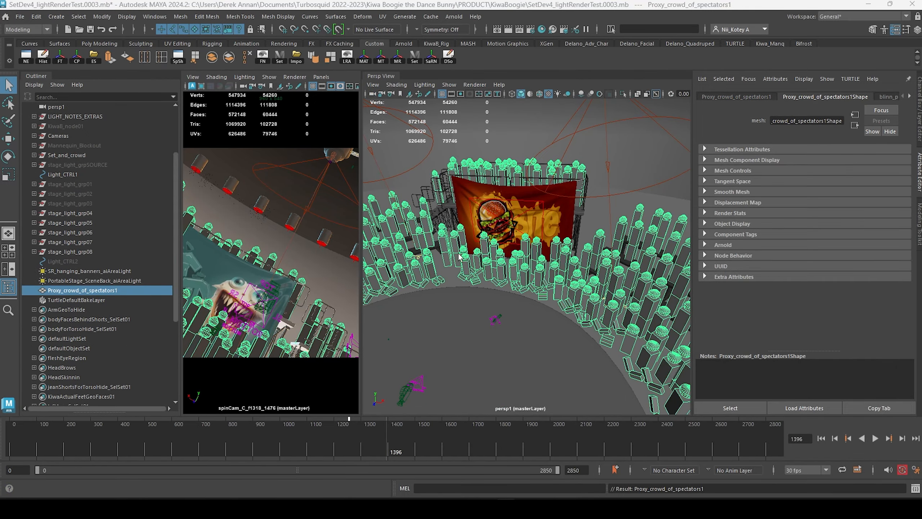
Select the wall area lights from aiAreaLight1 through aiAreaLight51 in defaultLightSet.
left_click_drag(503, 260, 550, 245, "alt")
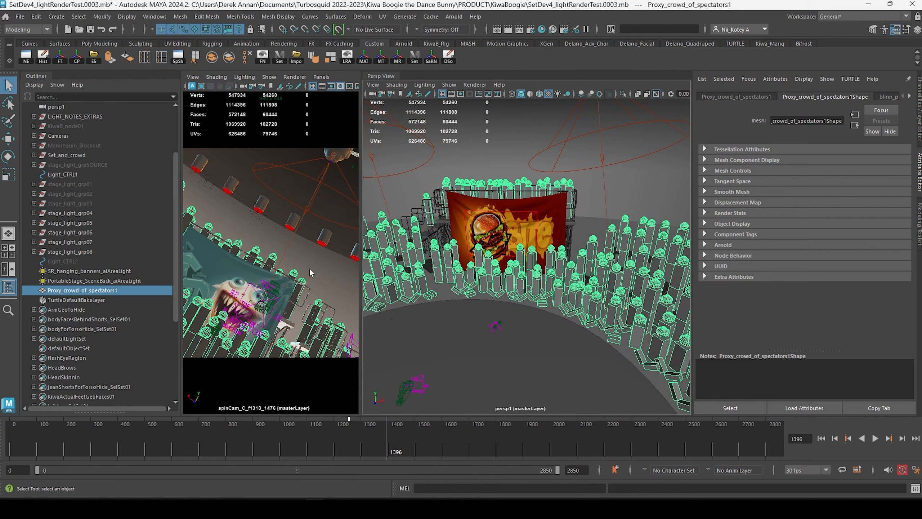
scroll(88, 262, "down", 5)
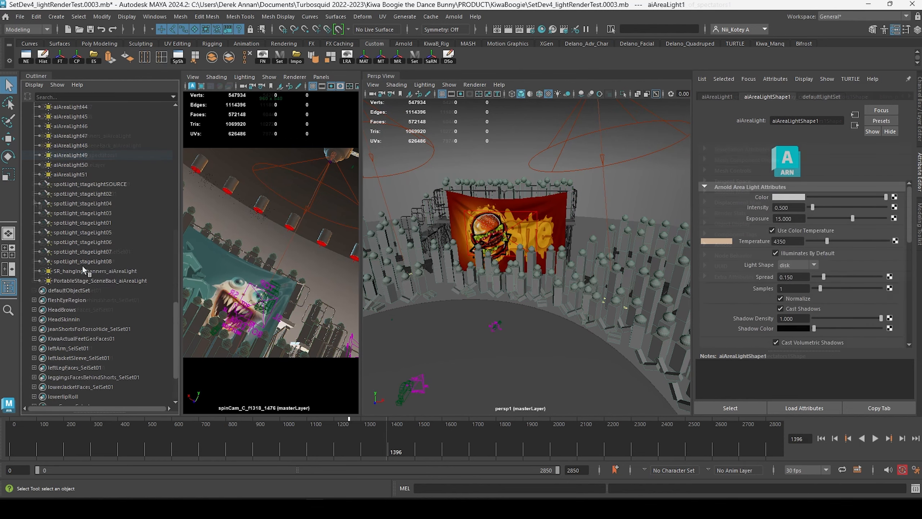
scroll(84, 269, "up", 3)
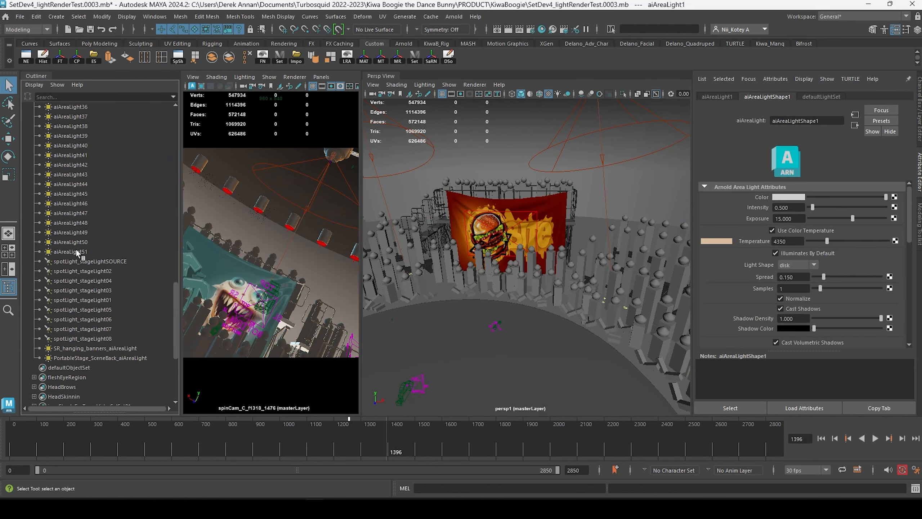
left_click(78, 252, "shift")
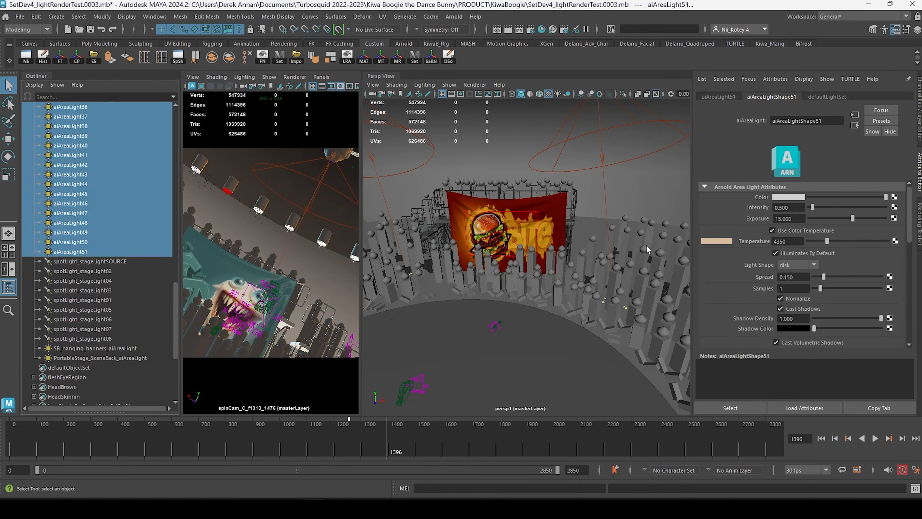
Add aiAreaLight21 and aiAreaLight28, nested in wall_Light_world_grp21 and wall_Light_world_grp28, to the area light selection.
scroll(125, 254, "up", 15)
scroll(124, 249, "up", 5)
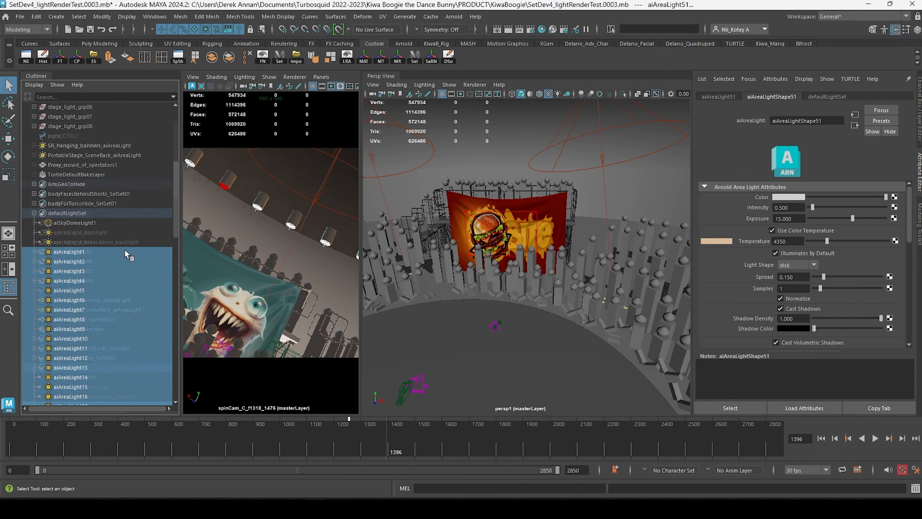
scroll(49, 255, "down", 10)
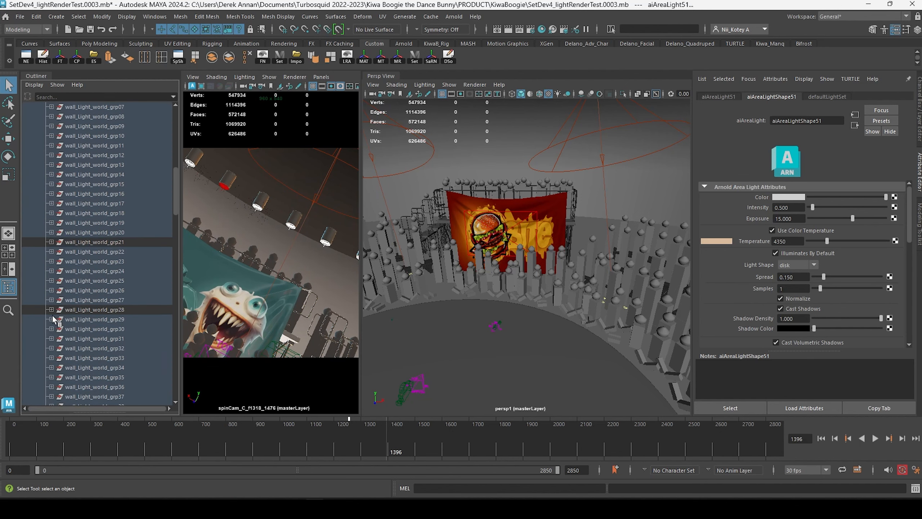
scroll(62, 282, "down", 5)
scroll(62, 281, "up", 3)
left_click(51, 310)
left_click(57, 319)
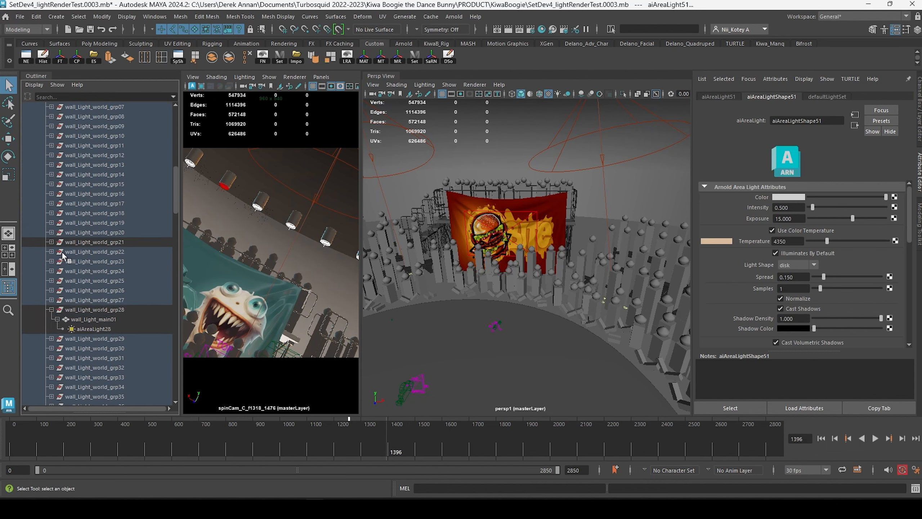
left_click(51, 242)
left_click(58, 251)
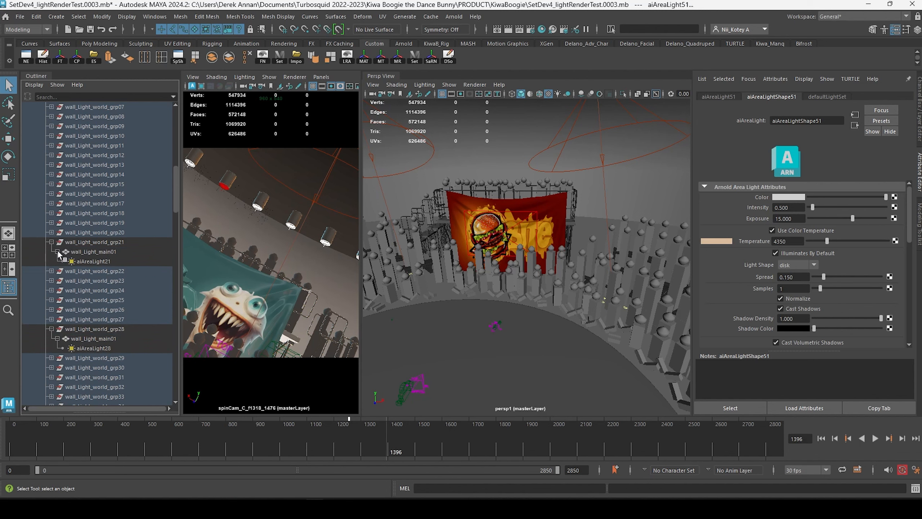
left_click(89, 261)
left_click(99, 347, "ctrl")
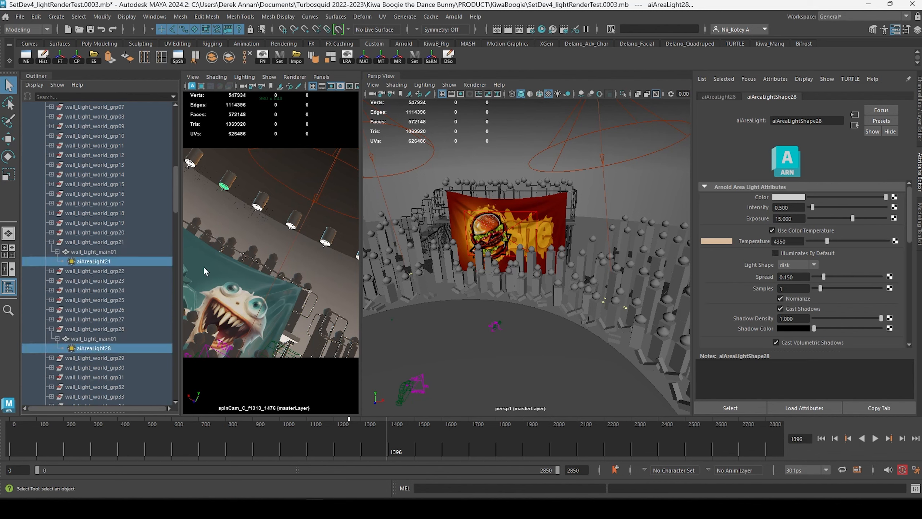
scroll(129, 275, "down", 20)
scroll(80, 258, "up", 10)
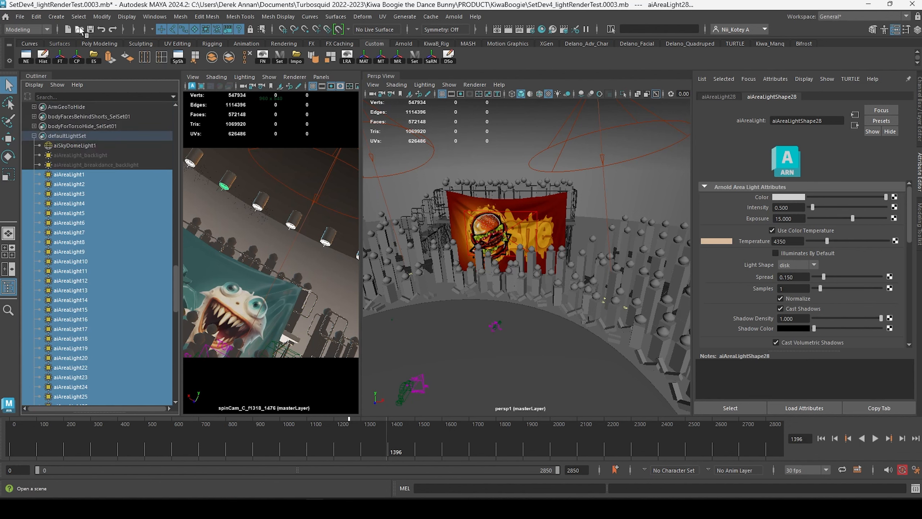
Open the Relationship Editor for light-centric light linking and move it clear of the crowd mesh.
left_click(147, 18)
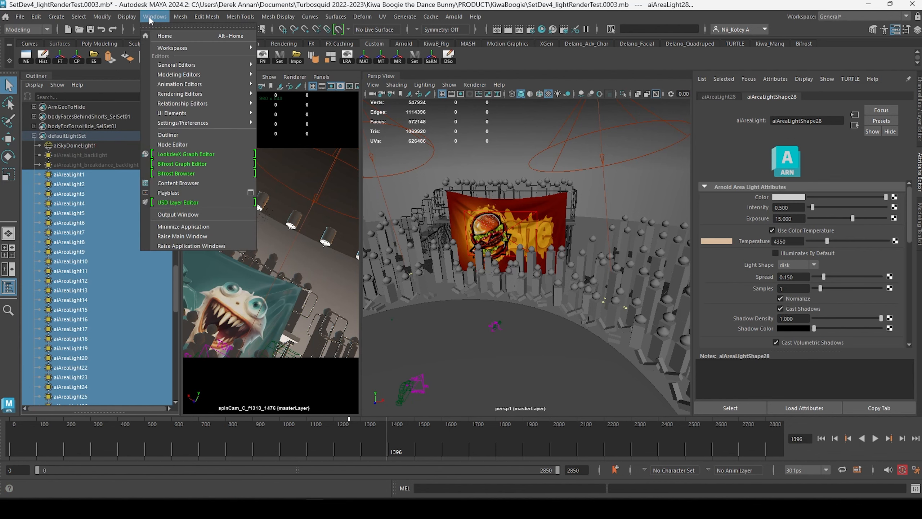
mouse_move(218, 103)
mouse_move(321, 168)
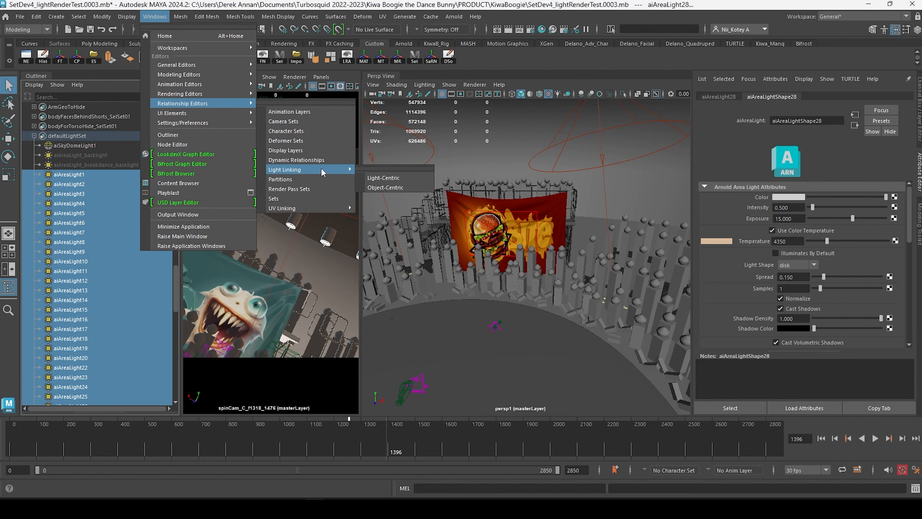
left_click(384, 177)
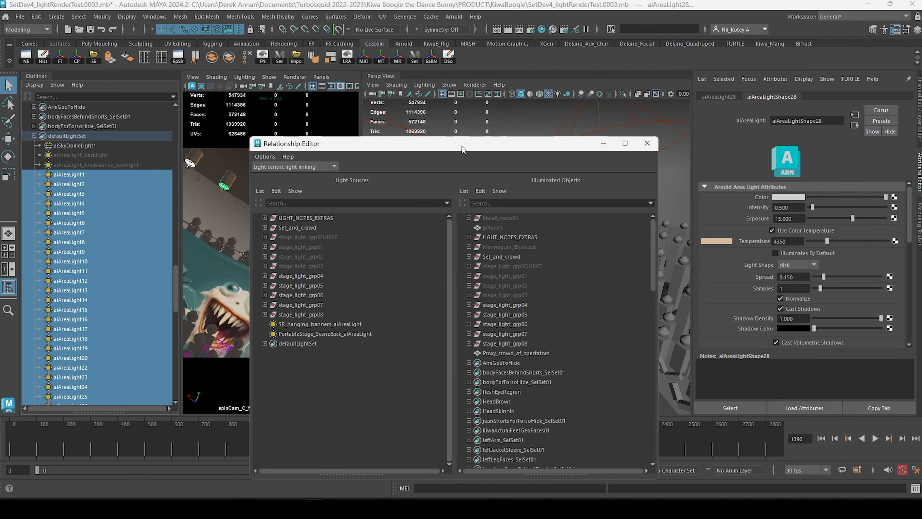
left_click_drag(461, 146, 370, 160)
Load the selected area lights as light sources and the crowd mesh as the illuminated object, and select aiAreaLight1.
left_click(646, 232)
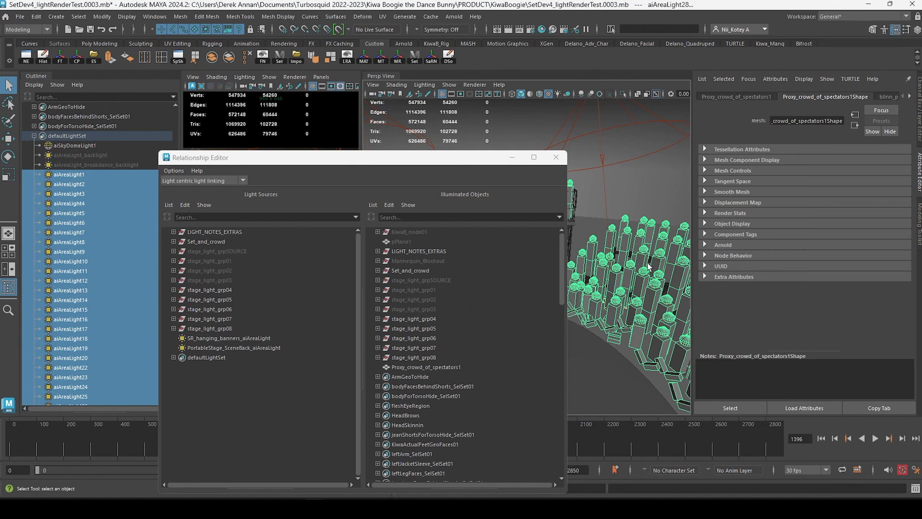
left_click(168, 205)
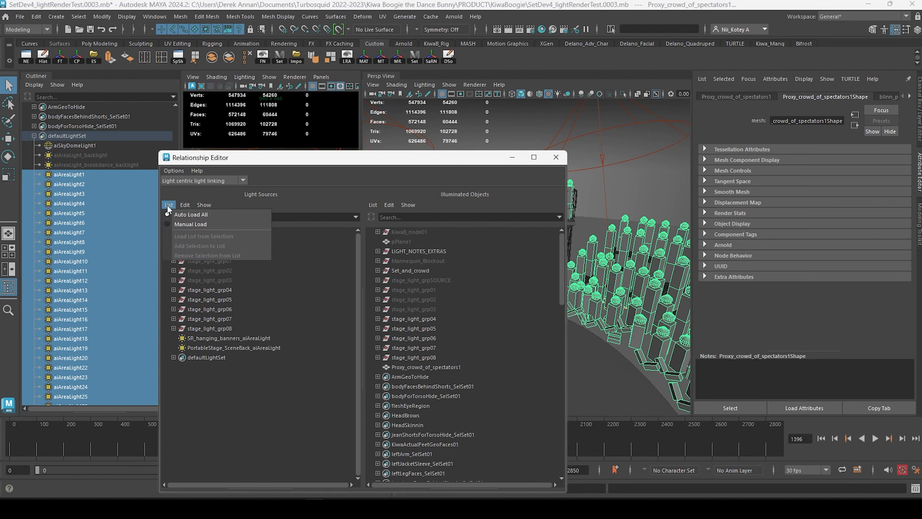
left_click(203, 214)
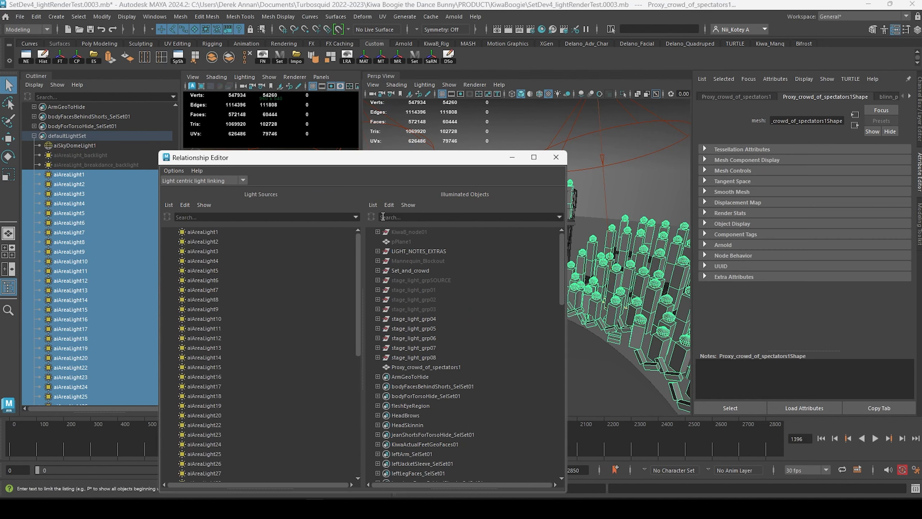
left_click(375, 205)
left_click(390, 234)
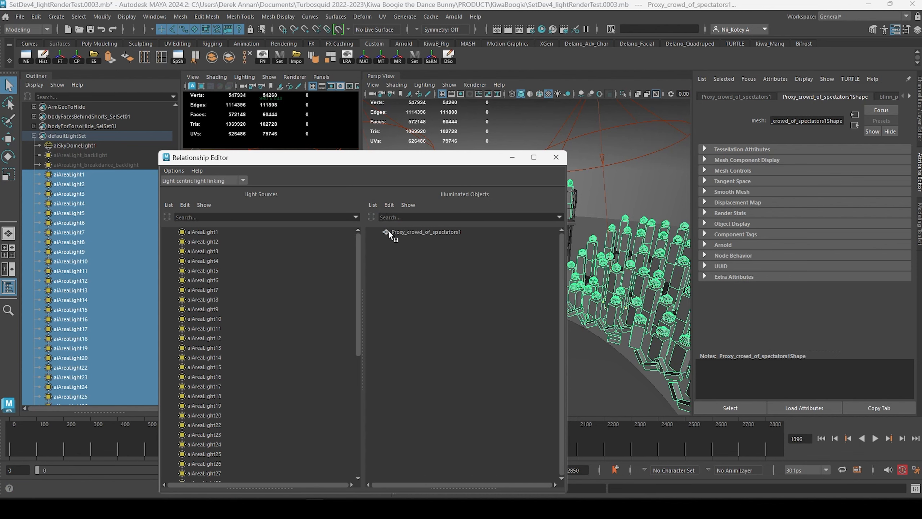
left_click(207, 231)
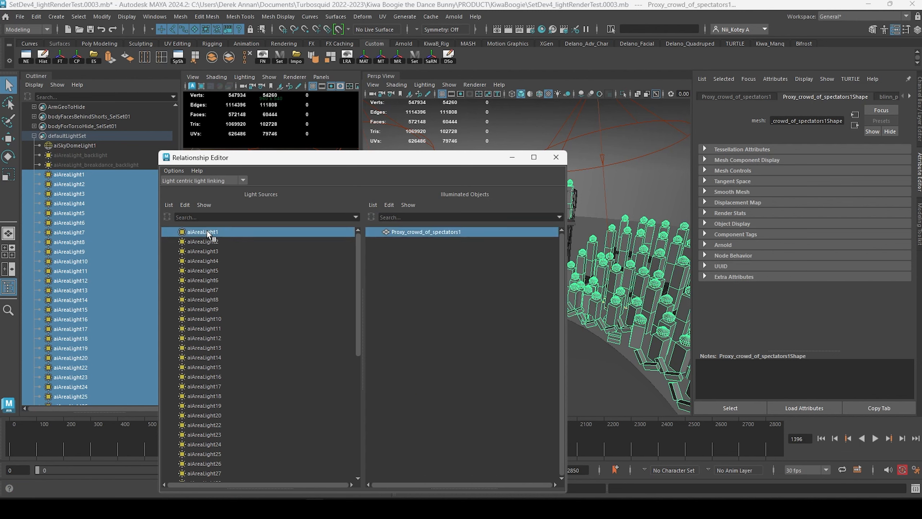
Check the crowd mesh's light links for aiAreaLight51, aiAreaLight50, aiAreaLight28 and aiAreaLight21.
scroll(234, 287, "down", 9)
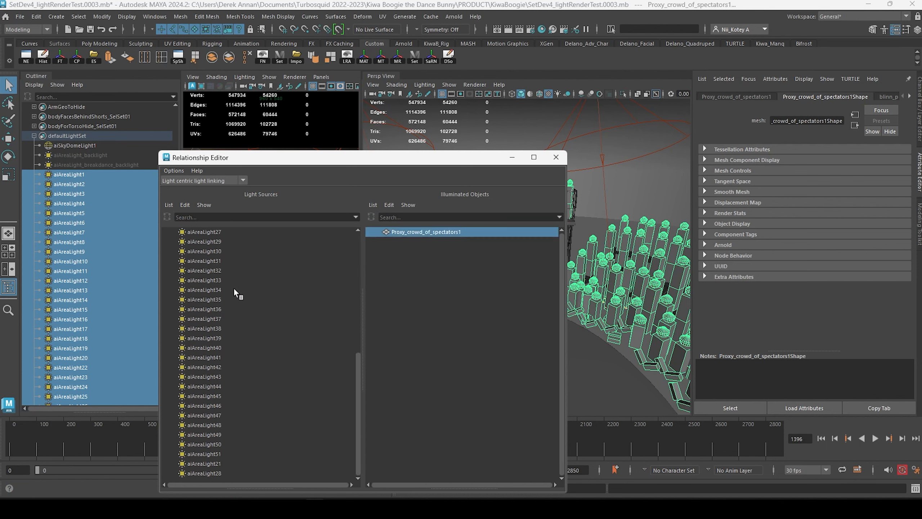
left_click(196, 366)
left_click(205, 425)
left_click(205, 456)
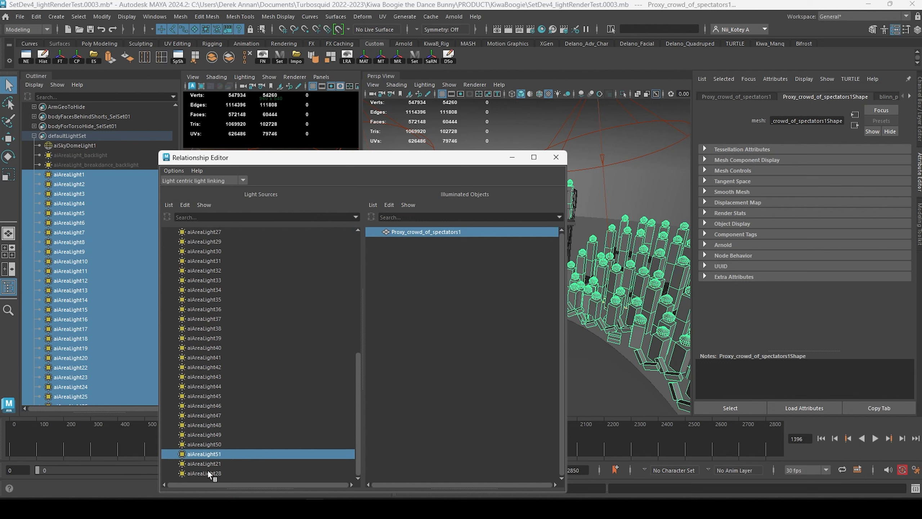
left_click(208, 473)
left_click(208, 464)
left_click(210, 444)
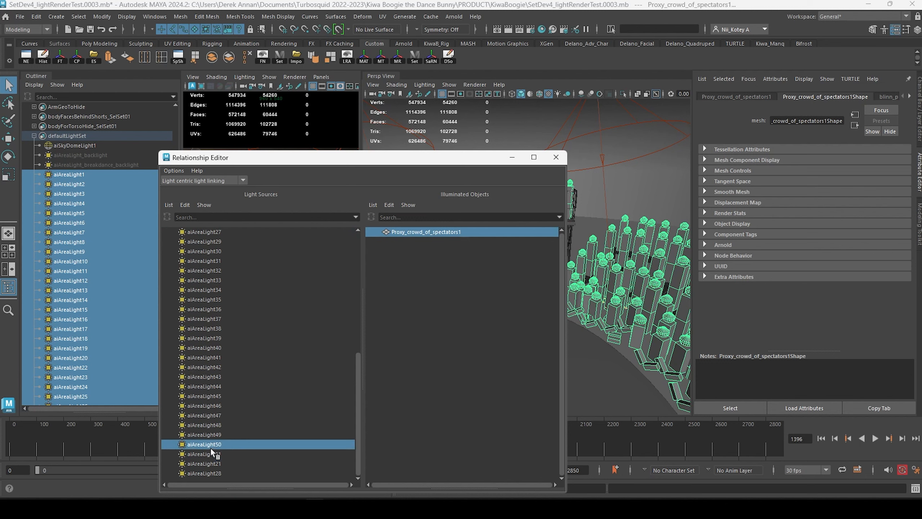
left_click(209, 473)
left_click(437, 234)
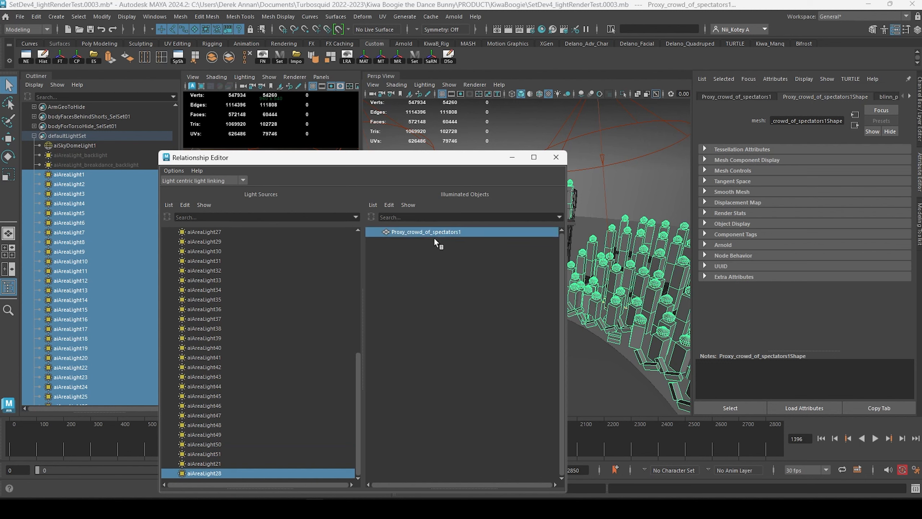
left_click(204, 462)
left_click(435, 232)
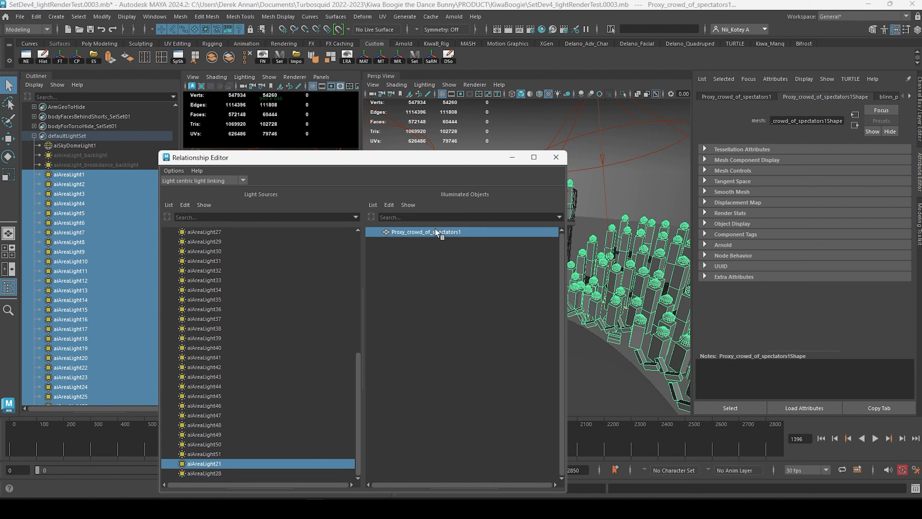
Spot-check the crowd's light links for aiAreaLight33, aiAreaLight3 and other wall area lights, and close the Relationship Editor.
left_click(196, 406)
left_click(205, 336)
left_click(198, 280)
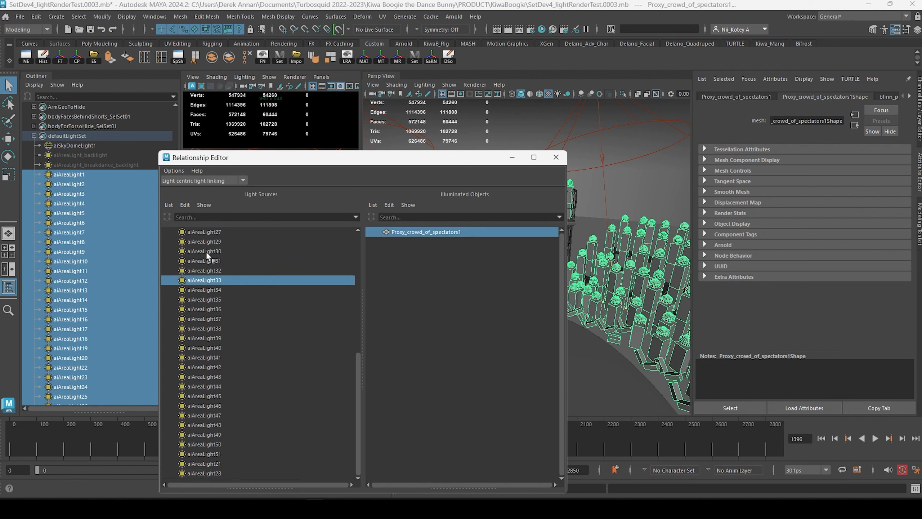
left_click(206, 252)
scroll(228, 306, "up", 9)
left_click(206, 280)
left_click(274, 252)
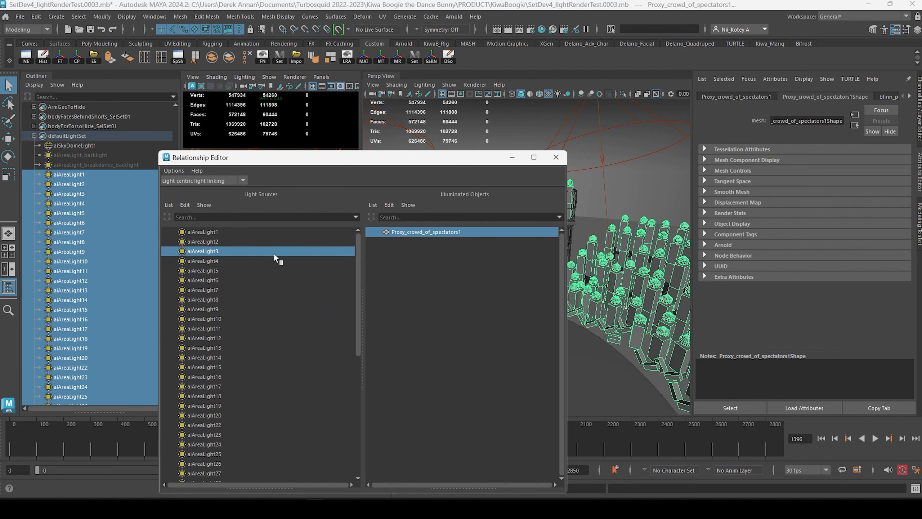
left_click(559, 159)
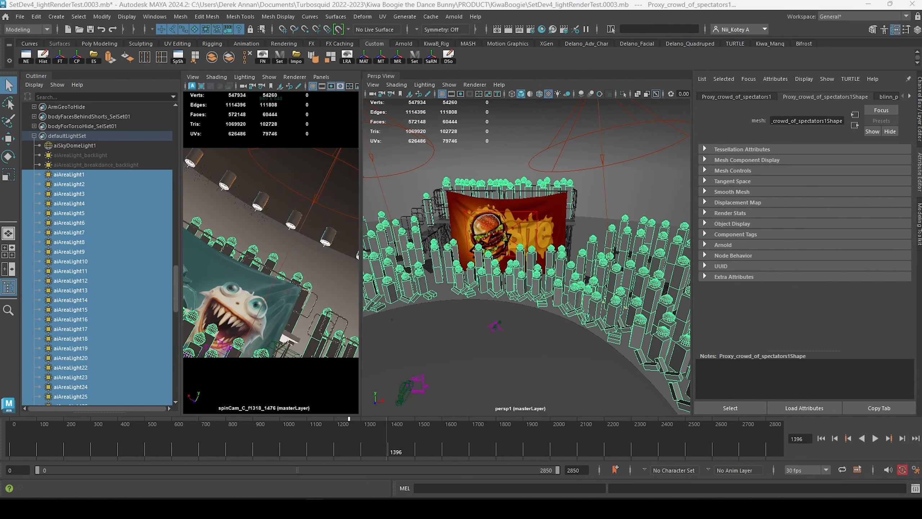
View the selected wall area lights' keyable attributes in the Attribute Spread Sheet and close it.
left_click(178, 57)
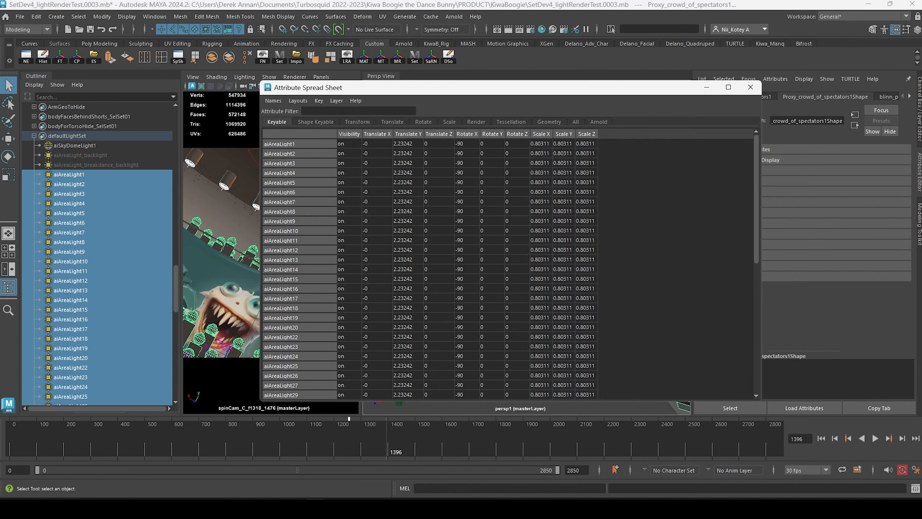
left_click(750, 87)
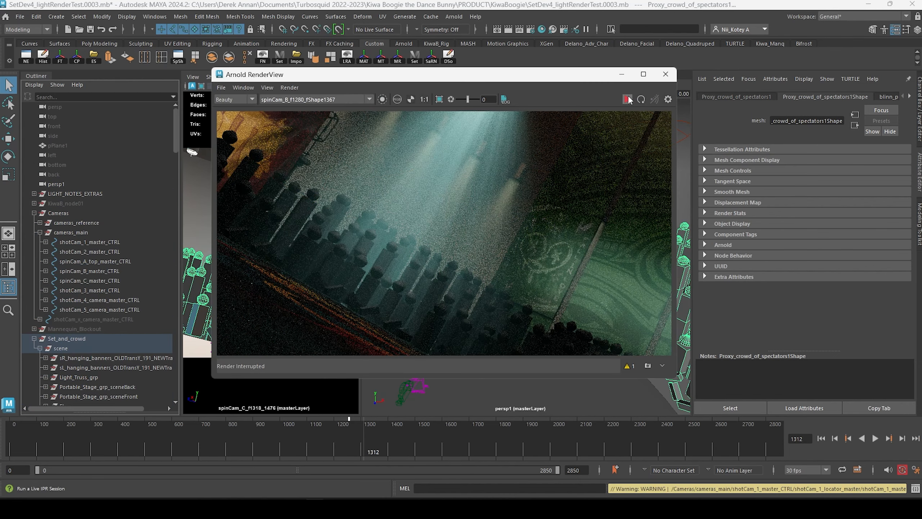
Render the spinCam_C_f1318_1476Shape view in Arnold and examine the crowd, banner and wall light beams up close.
left_click(641, 99)
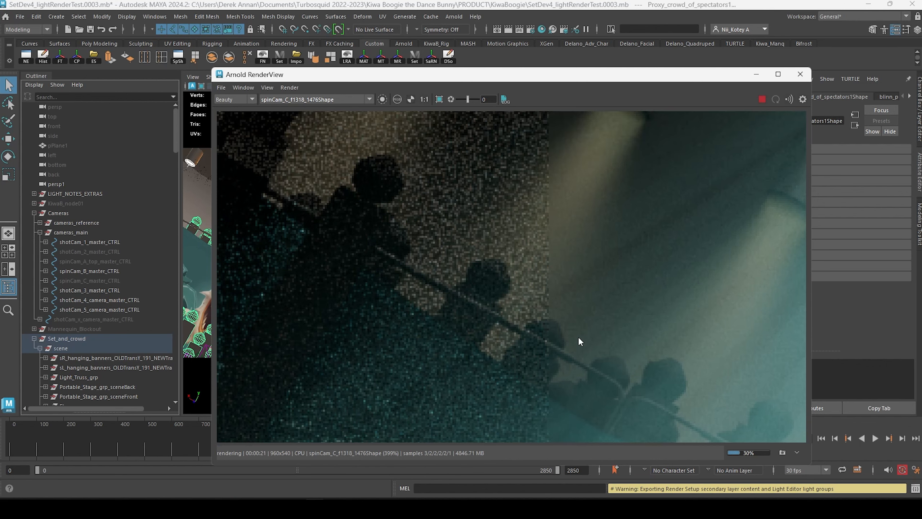
scroll(565, 310, "down", 1)
middle_click_drag(589, 320, 519, 255)
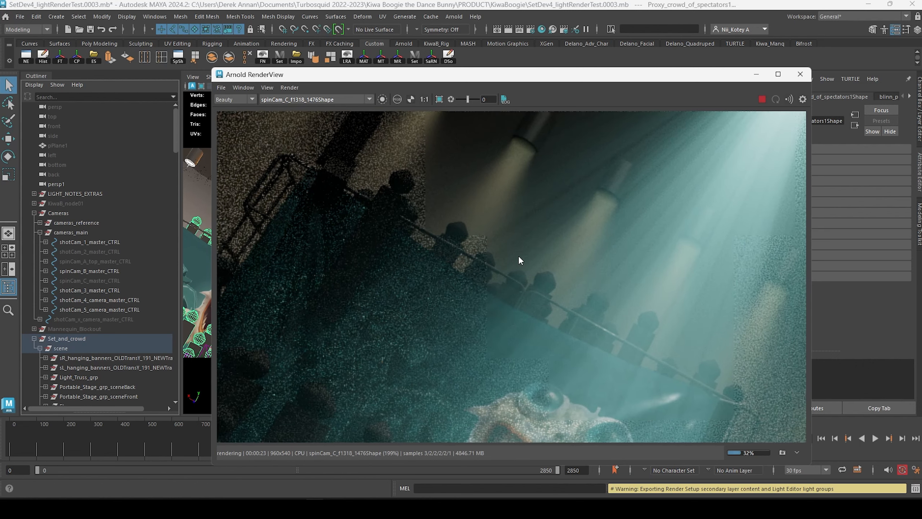
scroll(520, 272, "down", 1)
middle_click_drag(521, 292, 536, 255)
scroll(532, 258, "up", 1)
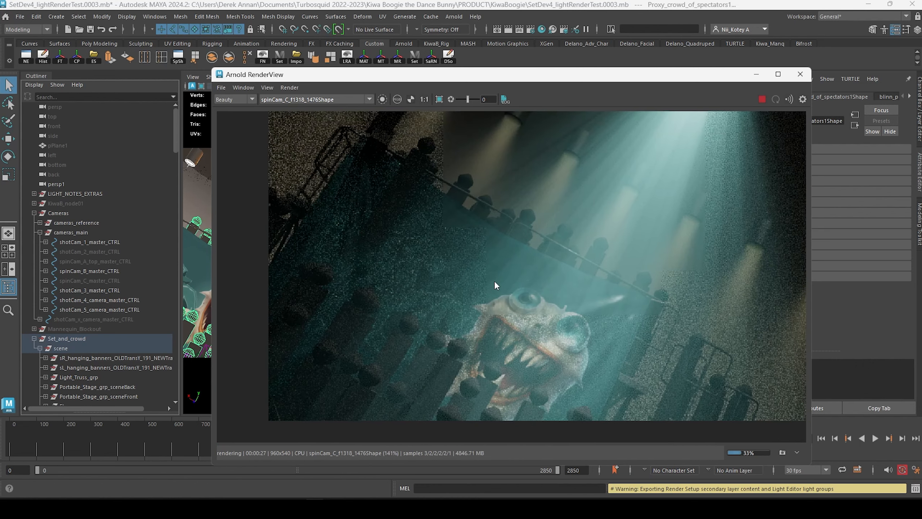
middle_click_drag(494, 282, 446, 301)
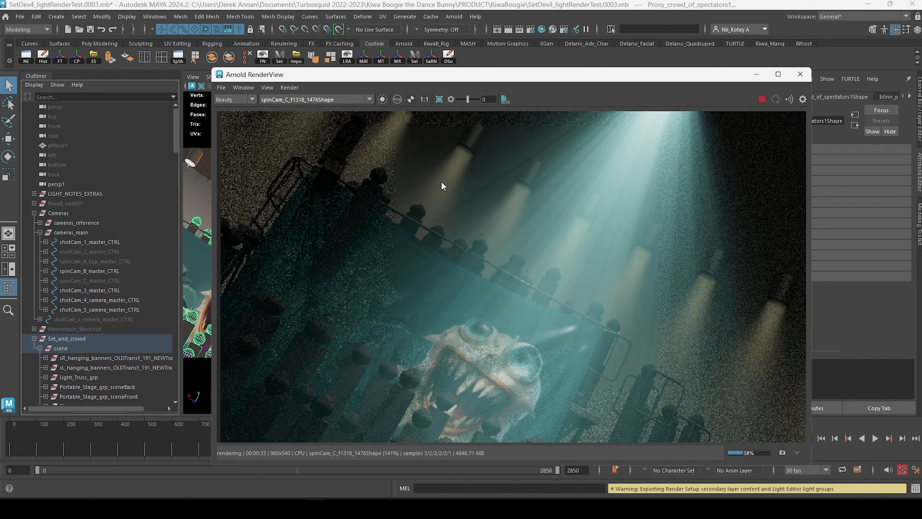
scroll(519, 246, "down", 2)
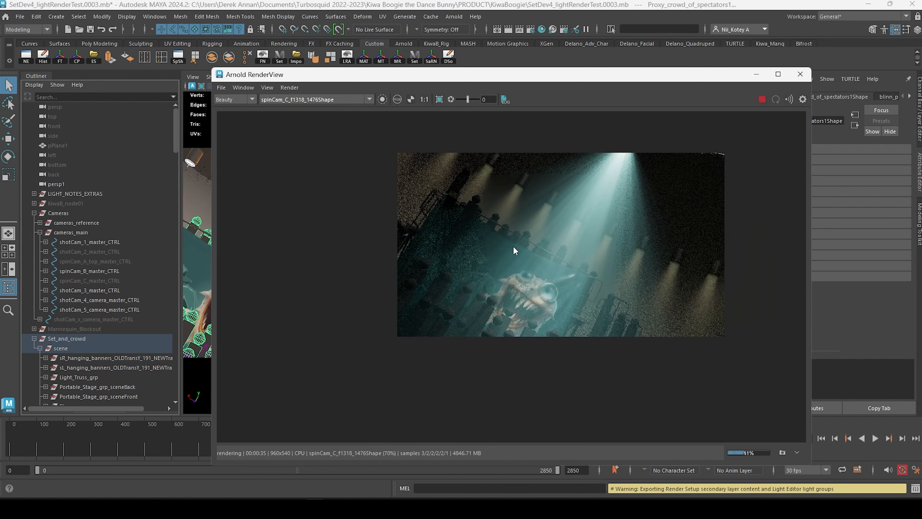
scroll(513, 245, "up", 1)
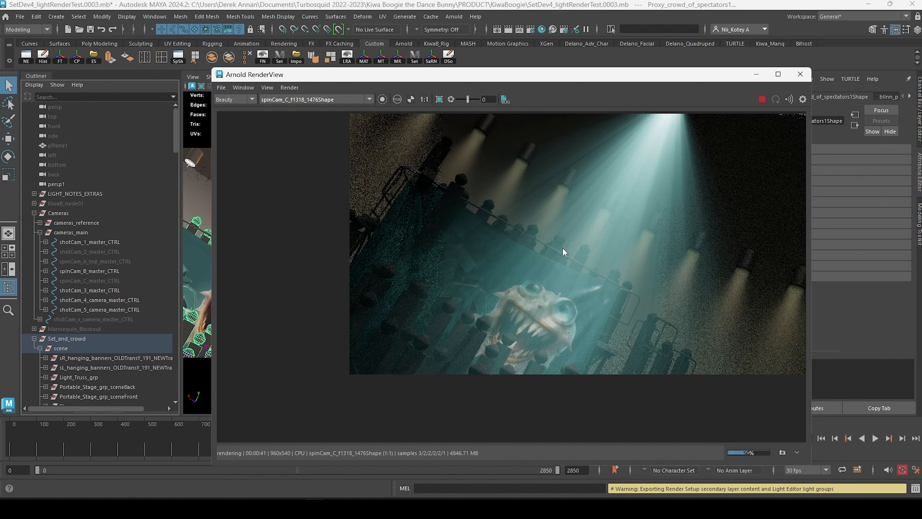
middle_click_drag(563, 248, 426, 220)
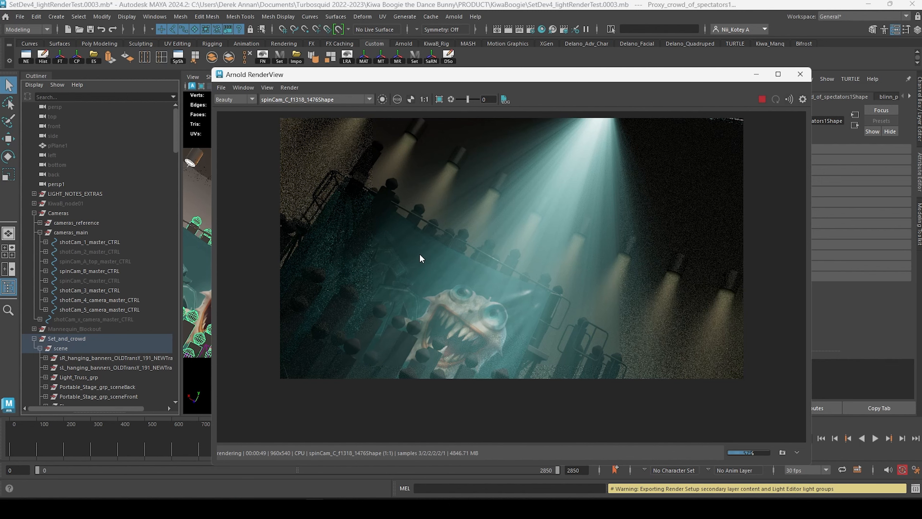
mouse_move(420, 254)
middle_mouse_down()
mouse_move(482, 234)
mouse_move(426, 251)
middle_mouse_up()
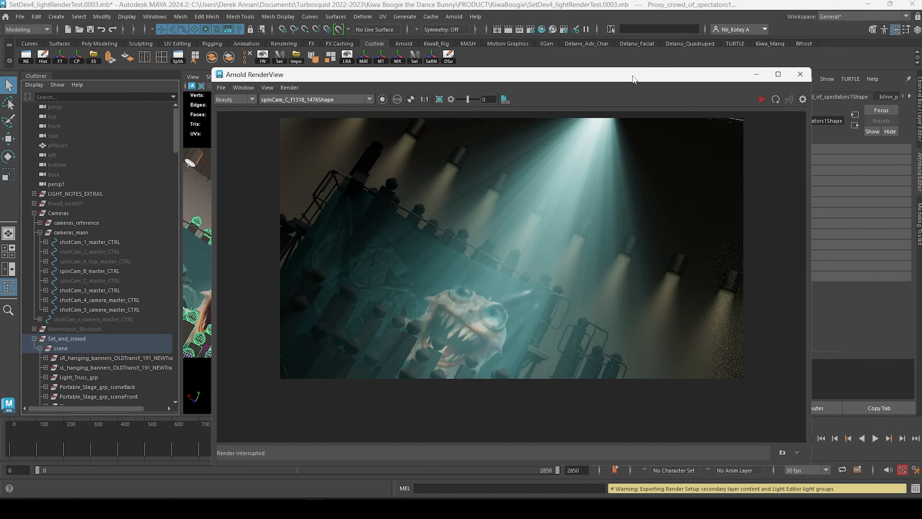
Move the render view aside and select the stage spotlights from spotLight_stageLight02 through spotLight_stageLight08 in defaultLightSet.
left_click_drag(621, 89, 657, 274)
scroll(82, 249, "down", 15)
scroll(81, 245, "up", 3)
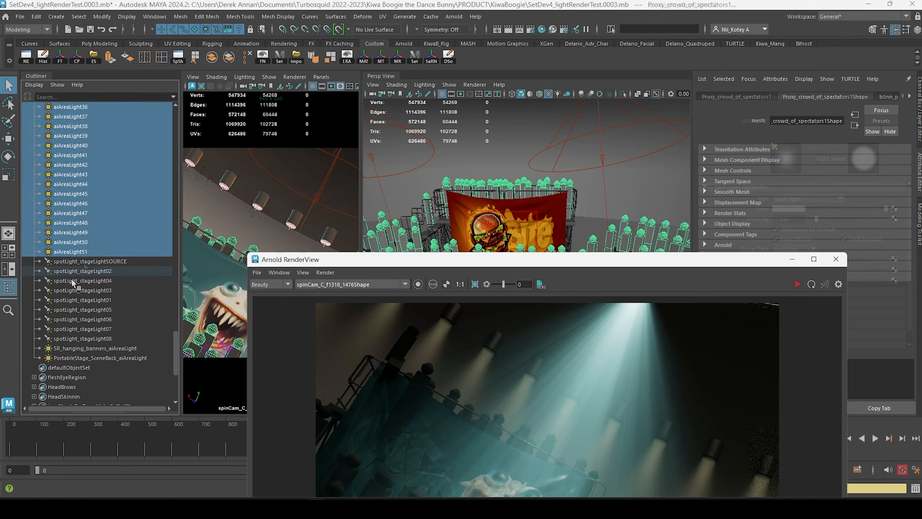
left_click(83, 262)
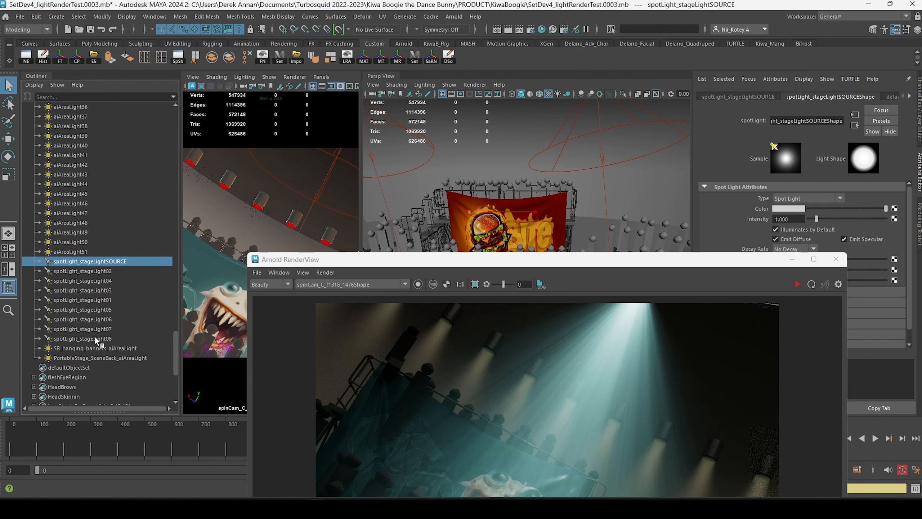
left_click(95, 338, "shift")
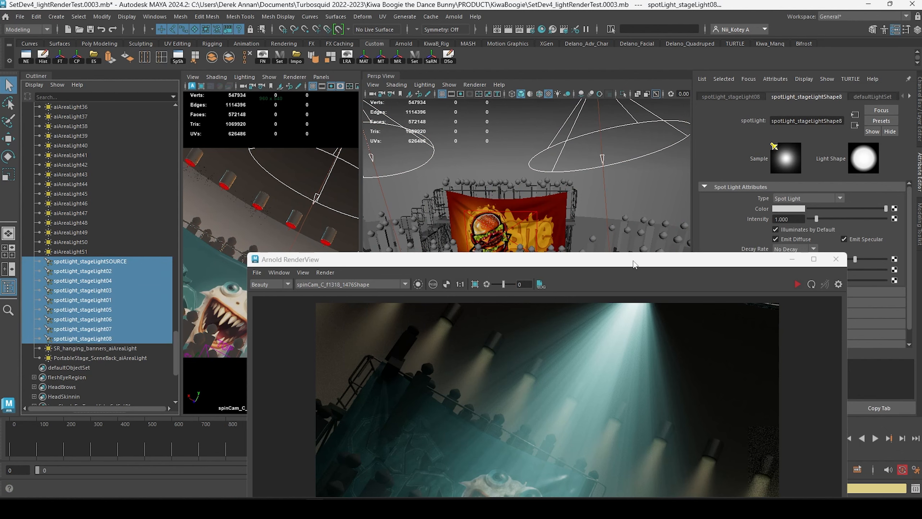
left_click_drag(633, 265, 681, 300)
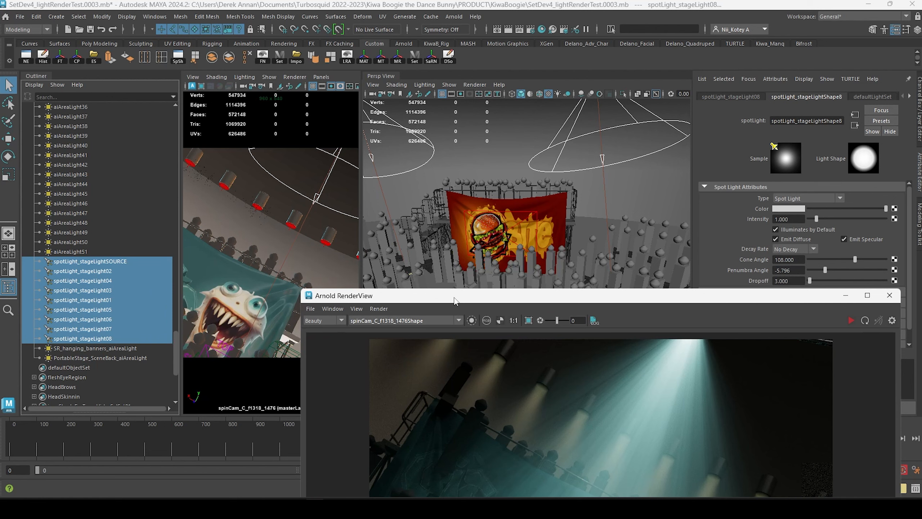
left_click(99, 271)
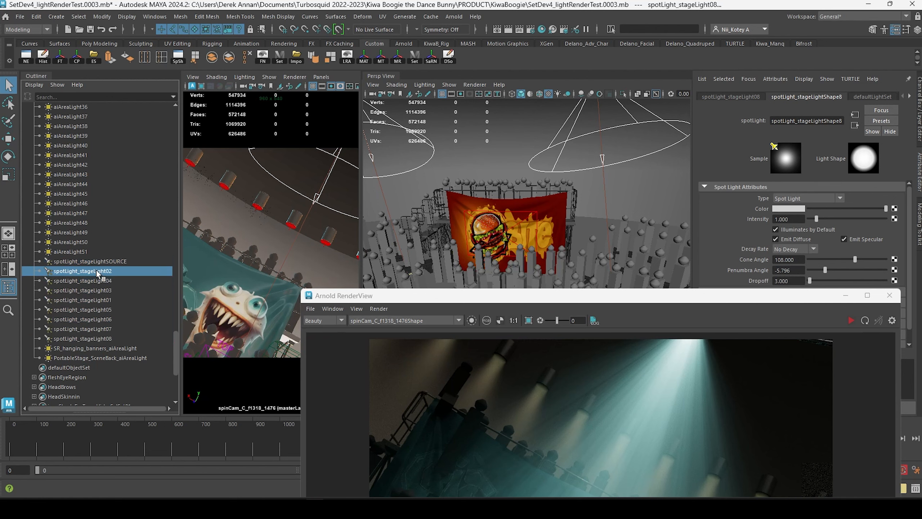
left_click(95, 338, "shift")
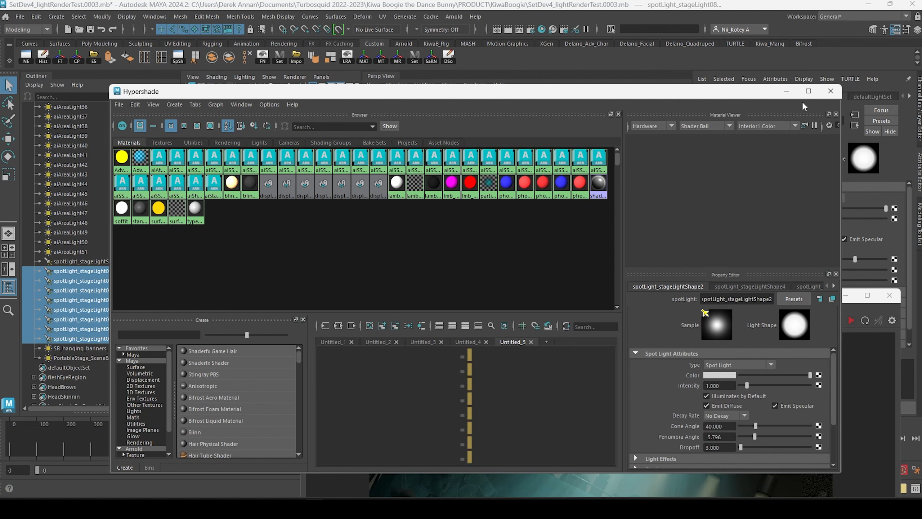
Enlarge Hypershade, select the eight gobo nodes feeding the stage spotlights, and minimize it.
left_click(809, 91)
scroll(446, 423, "up", 4)
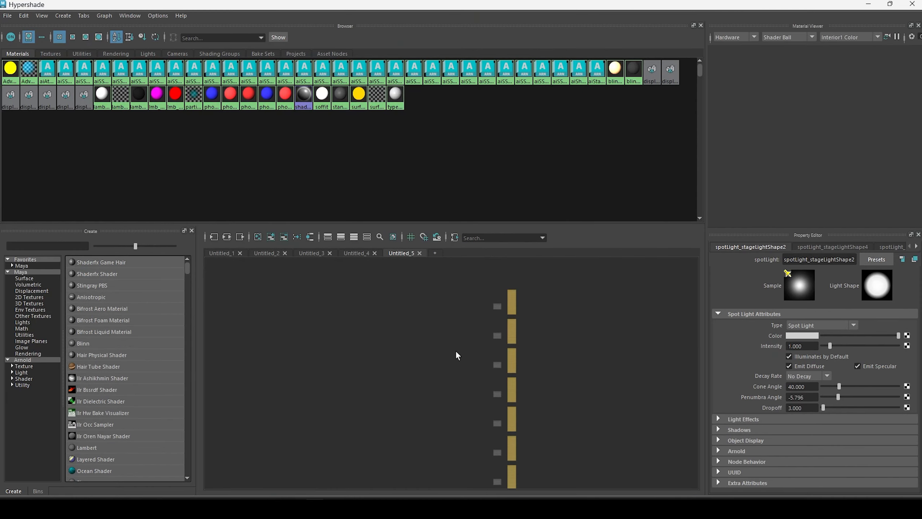
scroll(476, 316, "down", 3)
left_click_drag(491, 275, 506, 436)
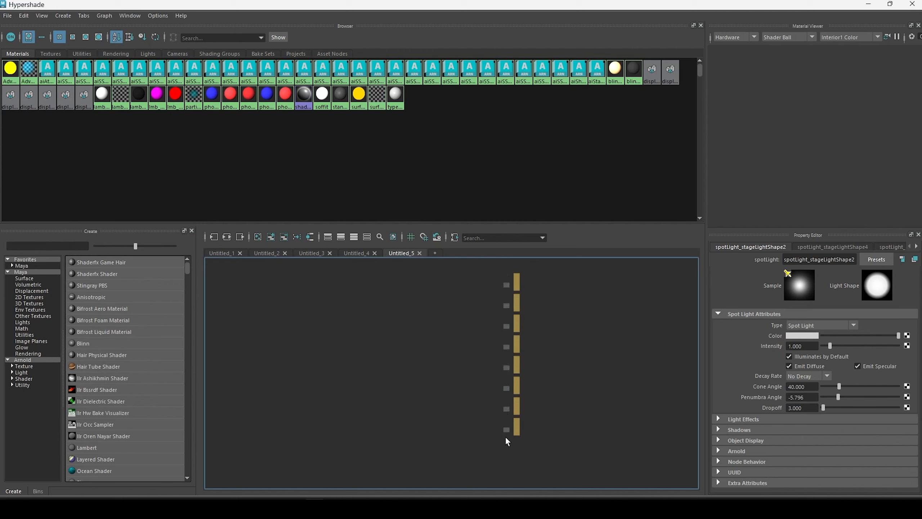
left_click(869, 5)
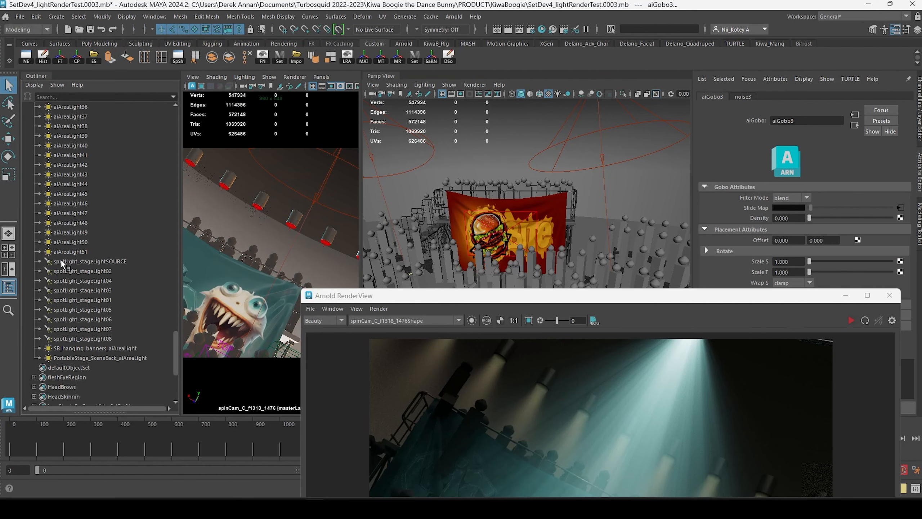
Open the Graph Editor for the selected gobo nodes and move it so its curves are fully in view.
left_click(154, 17)
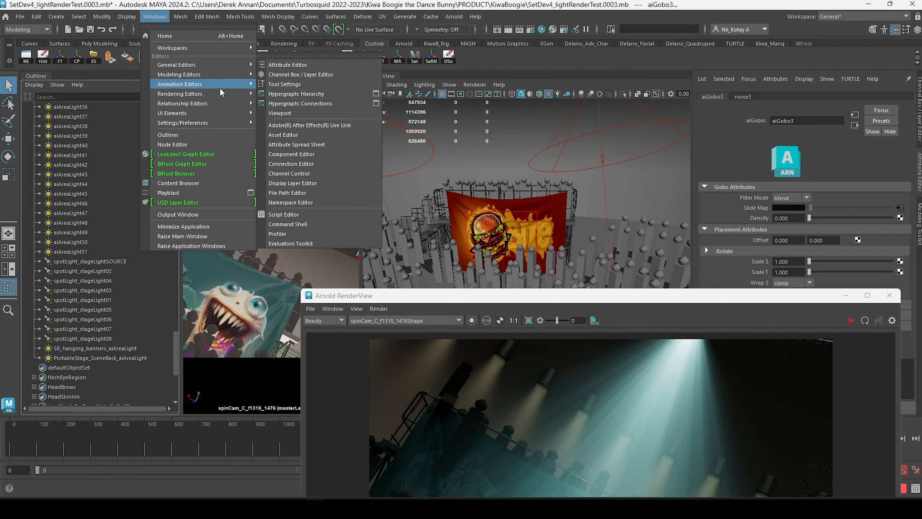
mouse_move(225, 85)
left_click(285, 93)
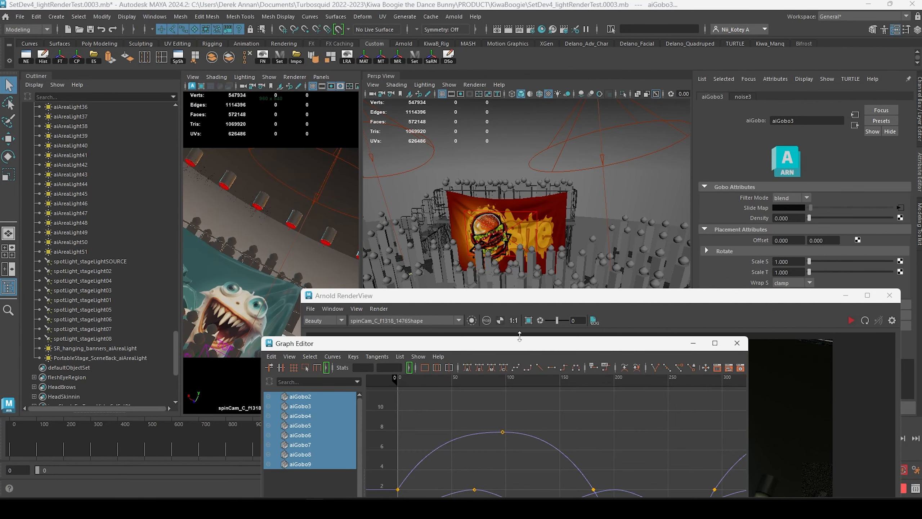
left_click_drag(521, 349, 565, 94)
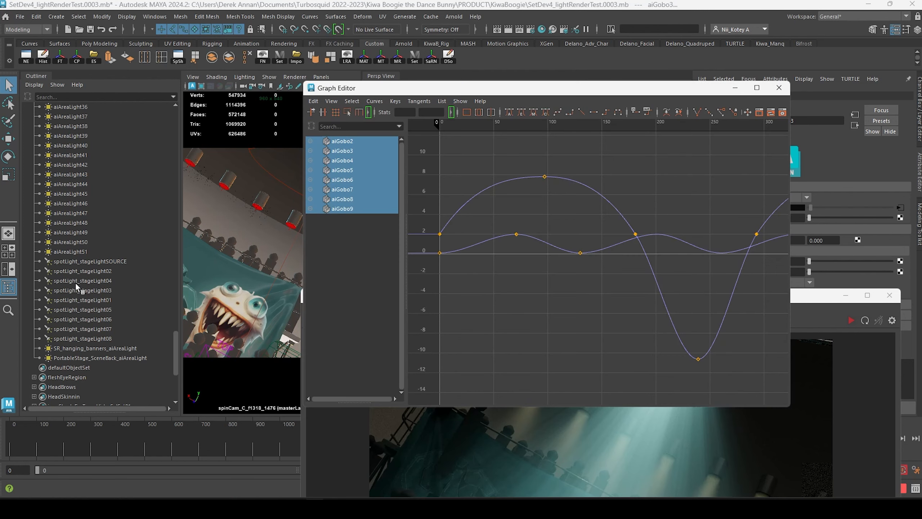
Select the stage spotlights spotLight_stageLight02 through spotLight_stageLight08 to load them into the Graph Editor.
left_click(83, 271)
left_click(79, 338, "shift")
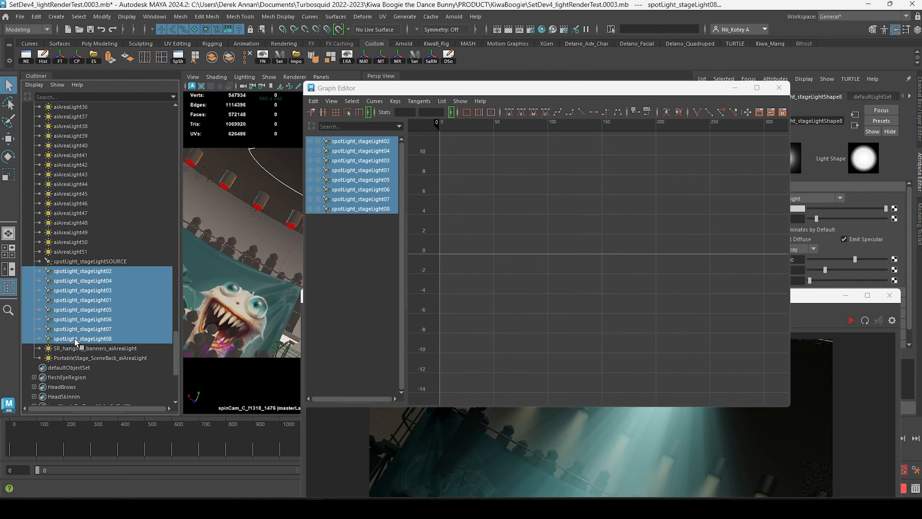
left_click(318, 209)
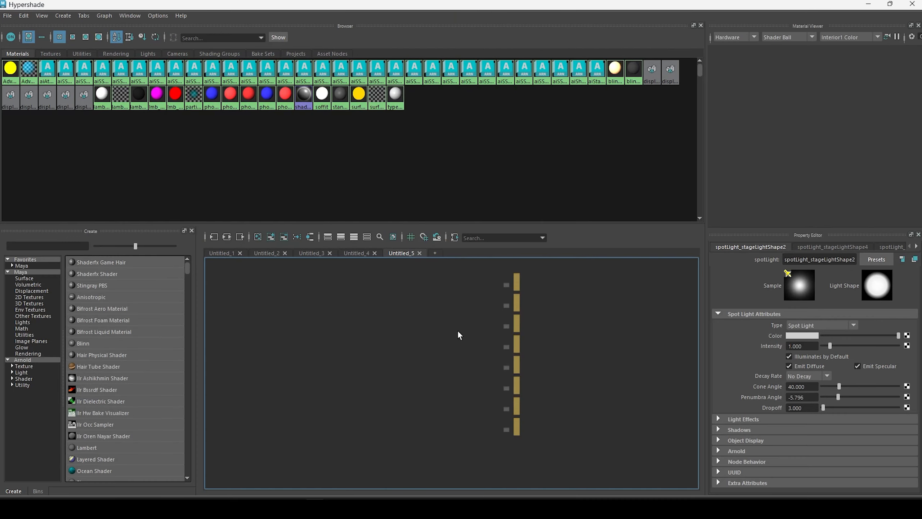
Reselect the eight gobo nodes in Hypershade, minimize it, and frame their animation curves in the Graph Editor.
left_click_drag(498, 295, 505, 433)
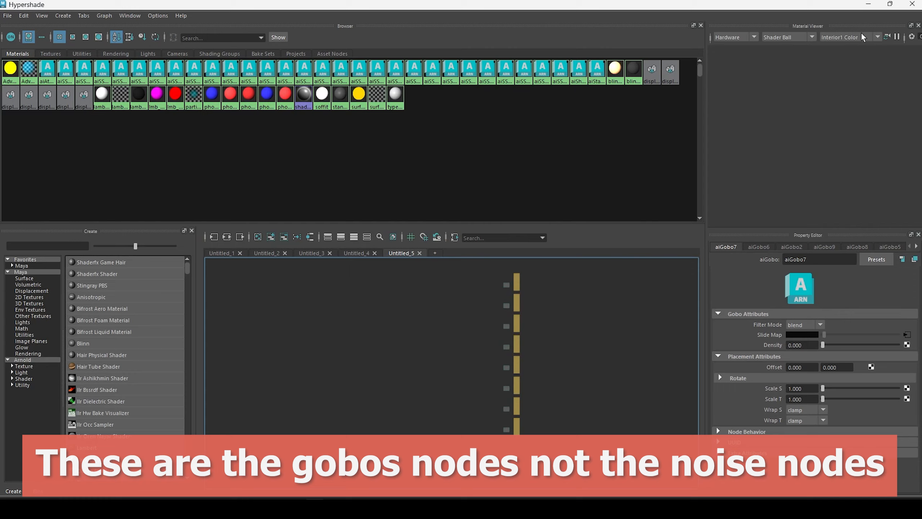
left_click(869, 8)
right_click_drag(611, 227, 566, 220, "alt+shift")
right_click_drag(617, 238, 597, 197, "alt+shift")
middle_click_drag(597, 197, 525, 221, "alt")
right_click_drag(525, 222, 543, 239, "alt")
middle_click_drag(543, 243, 597, 232, "alt")
Set the current time to frame 127 and select all keyframes on the gobo animation curves.
mouse_move(537, 124)
left_mouse_down()
mouse_move(513, 124)
mouse_move(527, 124)
left_mouse_up()
right_click_drag(536, 141, 593, 243, "alt+shift")
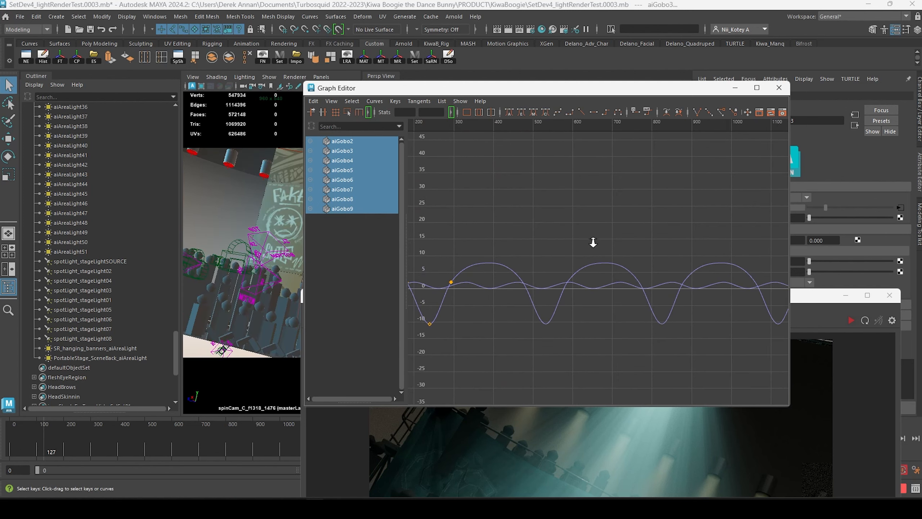
middle_click_drag(540, 221, 705, 217, "alt")
left_click_drag(562, 284, 654, 351)
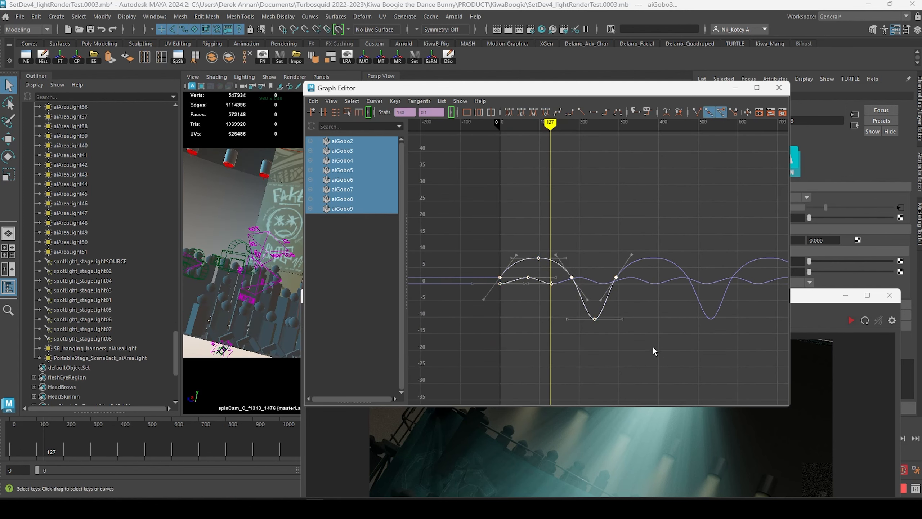
Set the current time to frame -1 and stretch the selected gobo keyframes in time outward from the first key.
mouse_move(551, 124)
left_mouse_down()
mouse_move(490, 126)
mouse_move(500, 135)
left_mouse_up()
scroll(496, 237, "down", 3)
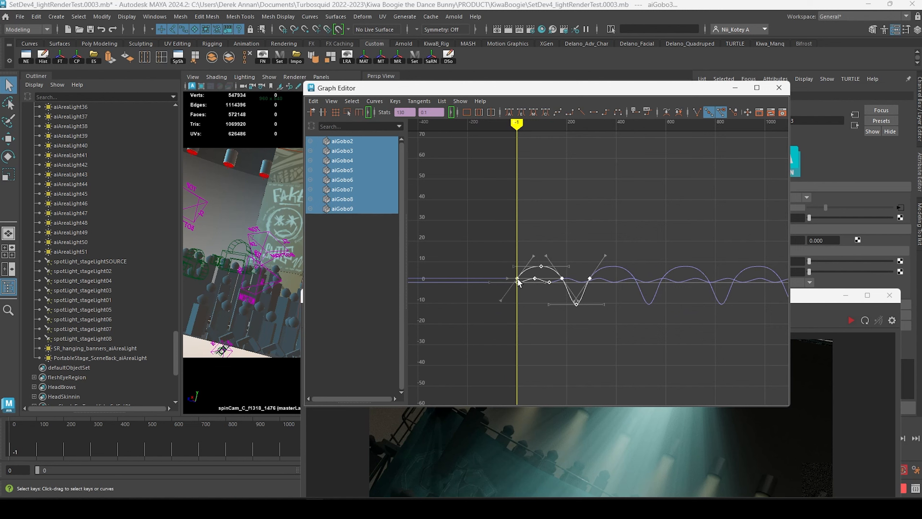
key("r")
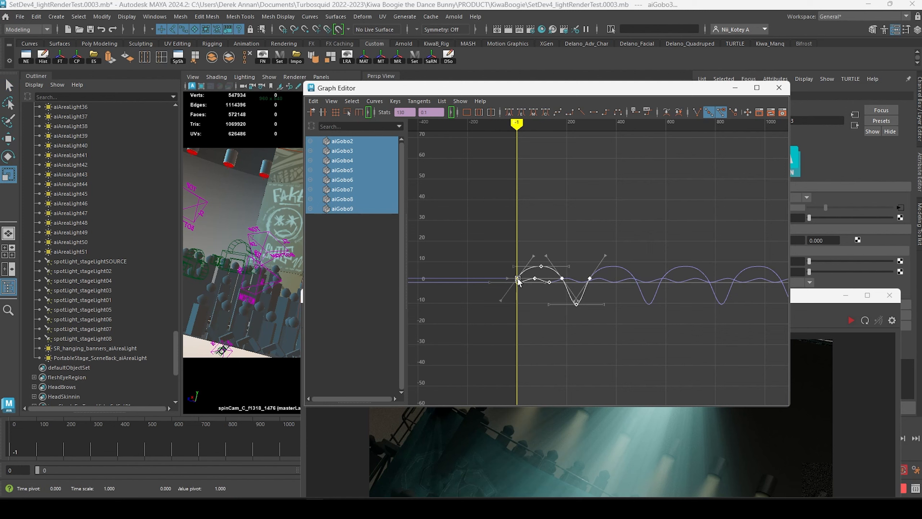
left_click_drag(518, 282, 583, 284)
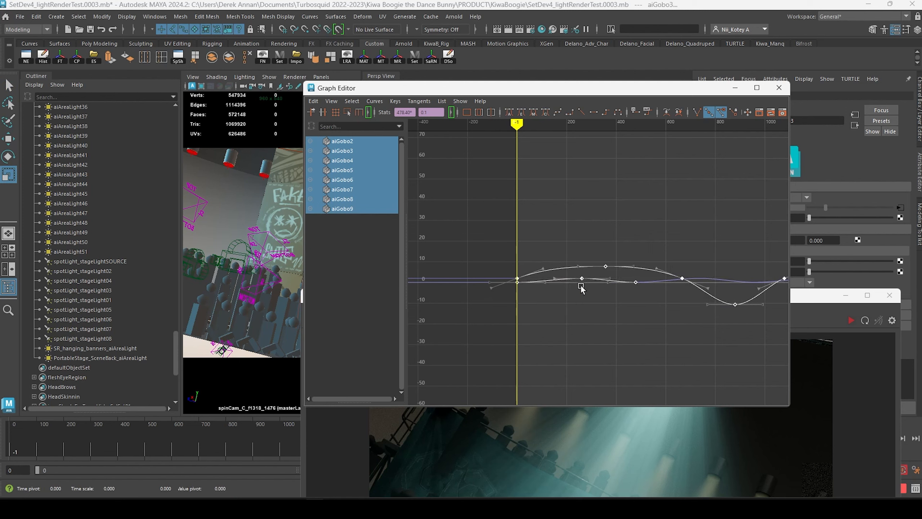
Fine-tune the time scale of the gobo keyframes until the Stats time reads about 748.8, and scrub the stretched curves.
right_click_drag(582, 296, 539, 303, "alt+shift")
scroll(577, 314, "up", 6)
middle_click_drag(574, 313, 550, 309, "alt")
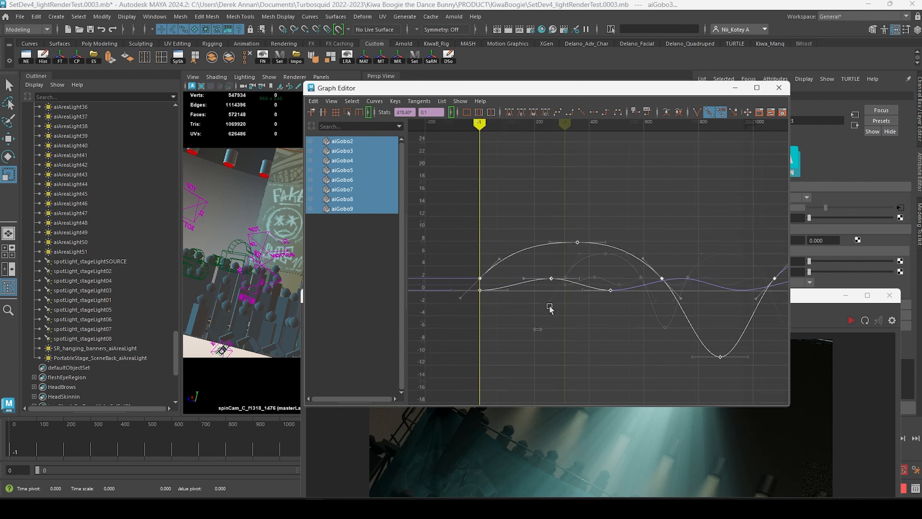
middle_click_drag(550, 309, 525, 311, "alt")
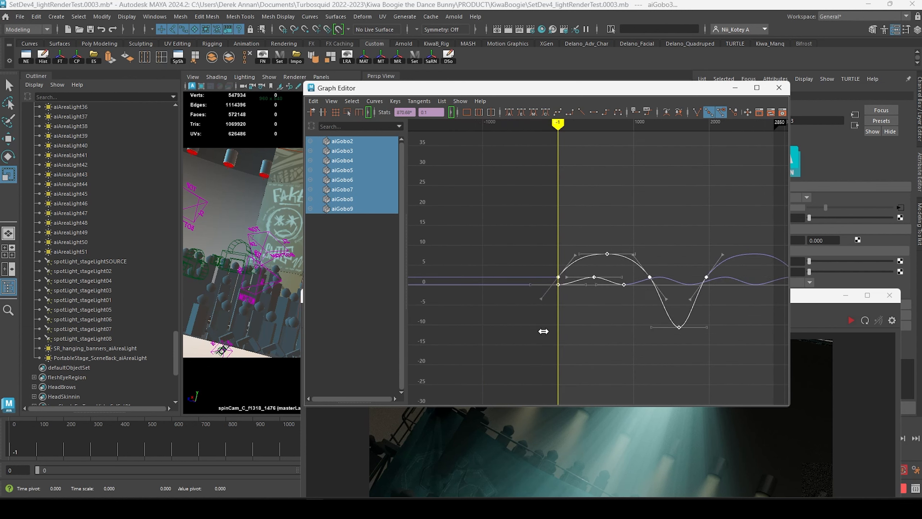
right_click_drag(544, 331, 540, 330, "alt+shift")
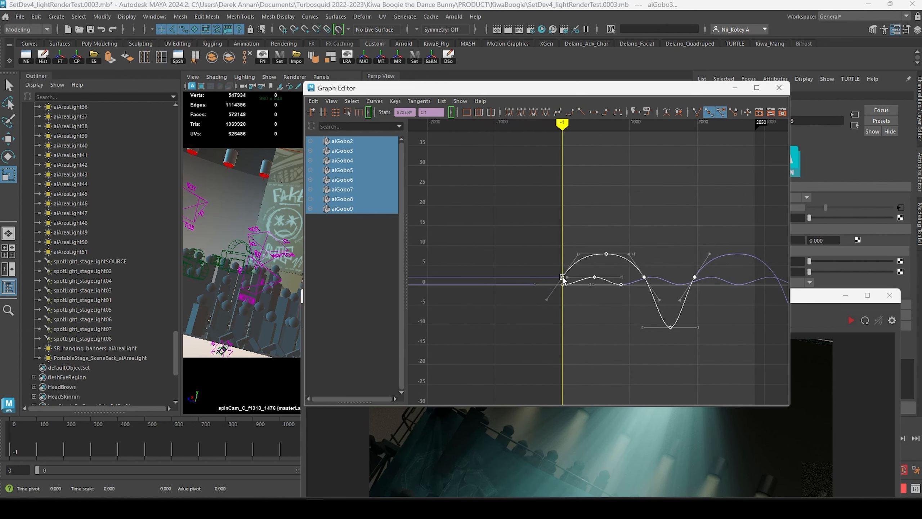
left_click_drag(561, 272, 560, 280)
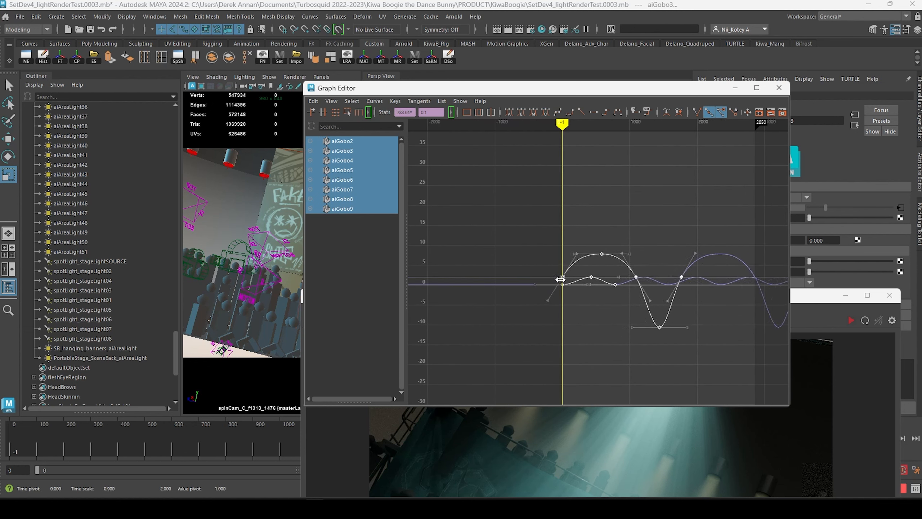
middle_click_drag(559, 279, 558, 280)
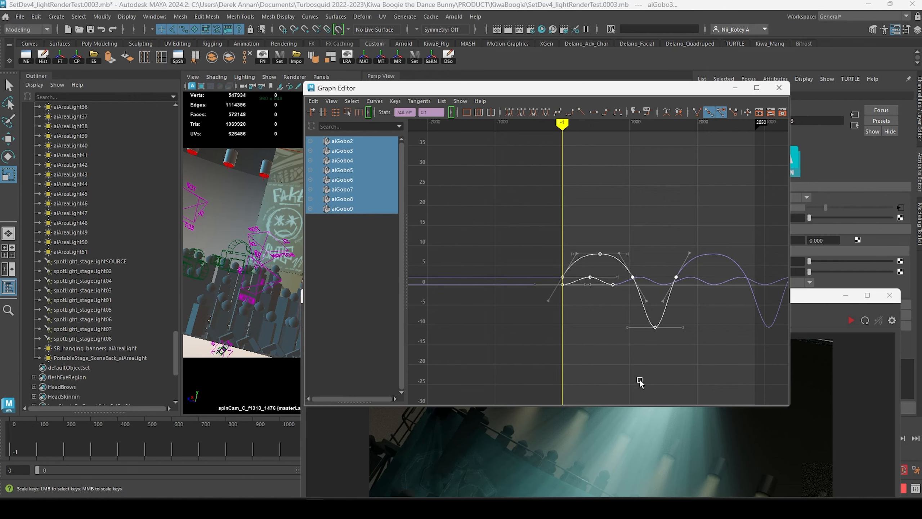
mouse_move(562, 123)
left_mouse_down()
mouse_move(607, 124)
mouse_move(577, 130)
left_mouse_up()
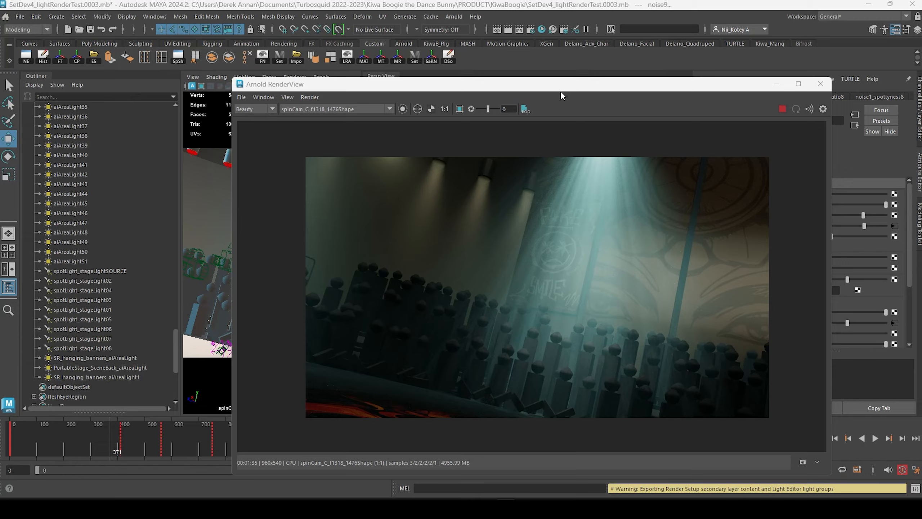
Move the render window aside, select SR_hanging_banners_aiAreaLight1, and examine the crowd, banners and lighting truss from several angles in the perspective view.
left_click_drag(561, 89, 781, 188)
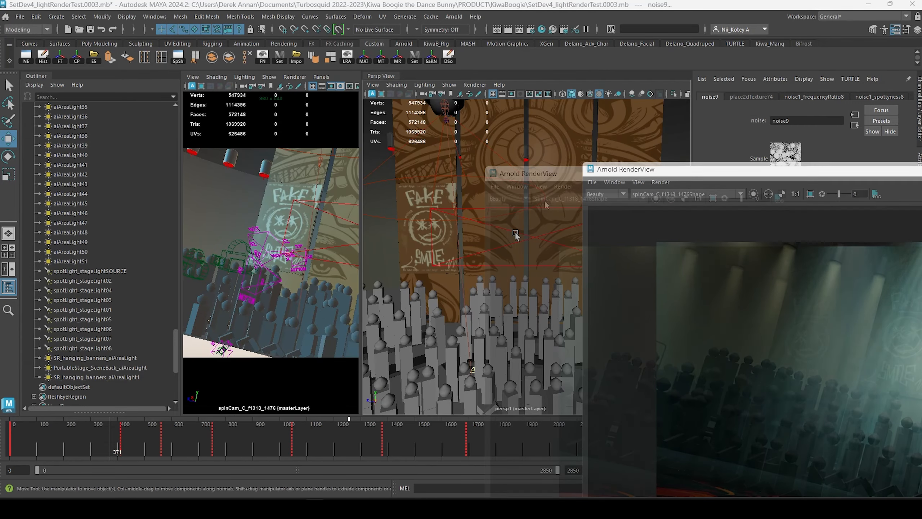
left_click(528, 232)
left_click_drag(536, 240, 477, 233, "alt")
scroll(512, 232, "down", 6)
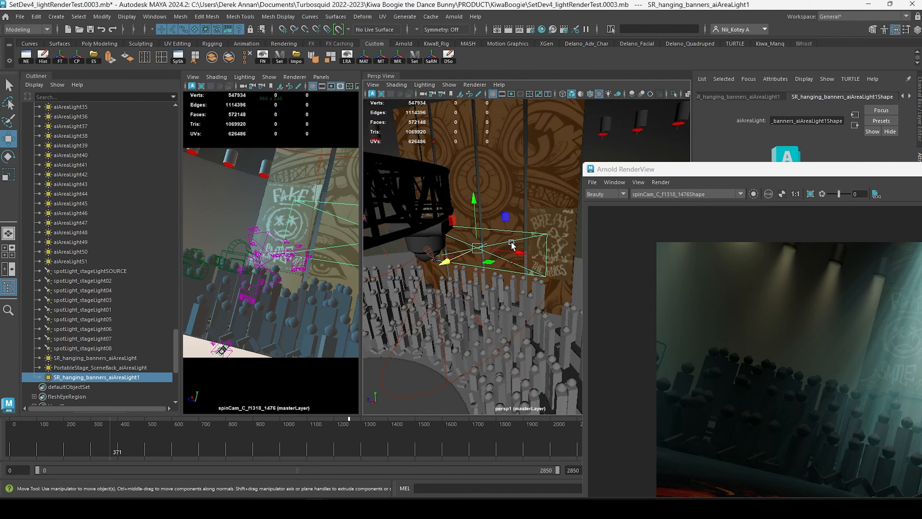
middle_click_drag(512, 241, 541, 228, "alt")
left_click_drag(541, 228, 438, 233, "alt")
middle_click_drag(439, 233, 516, 220, "alt")
scroll(516, 220, "up", 5)
left_click_drag(516, 221, 486, 229, "alt")
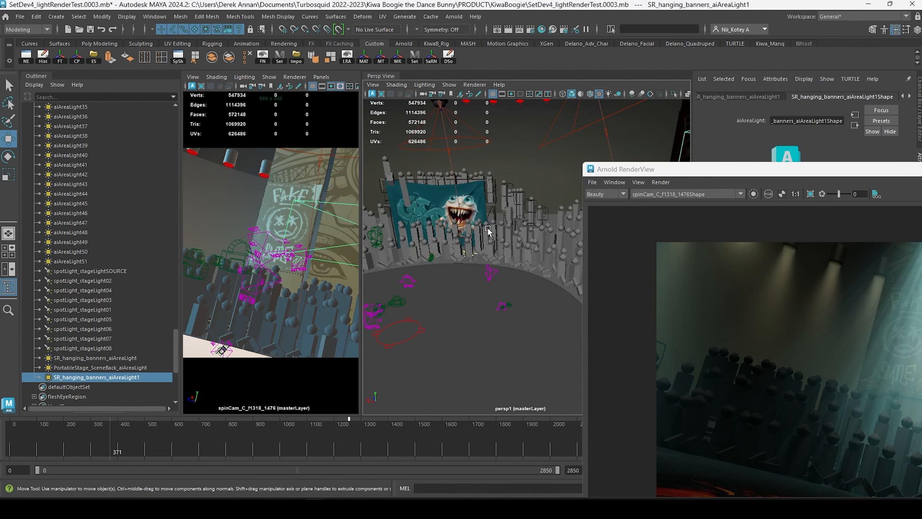
middle_click_drag(473, 216, 506, 240, "alt")
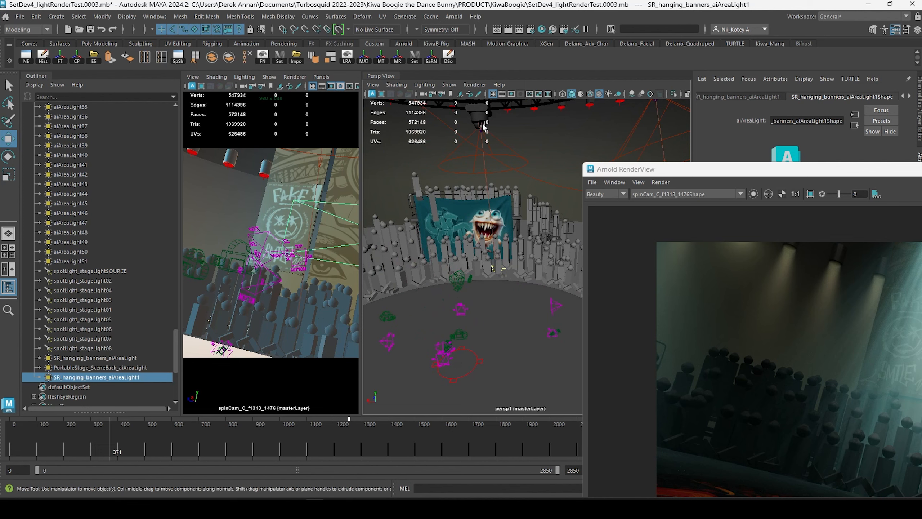
left_click_drag(495, 201, 506, 178, "alt")
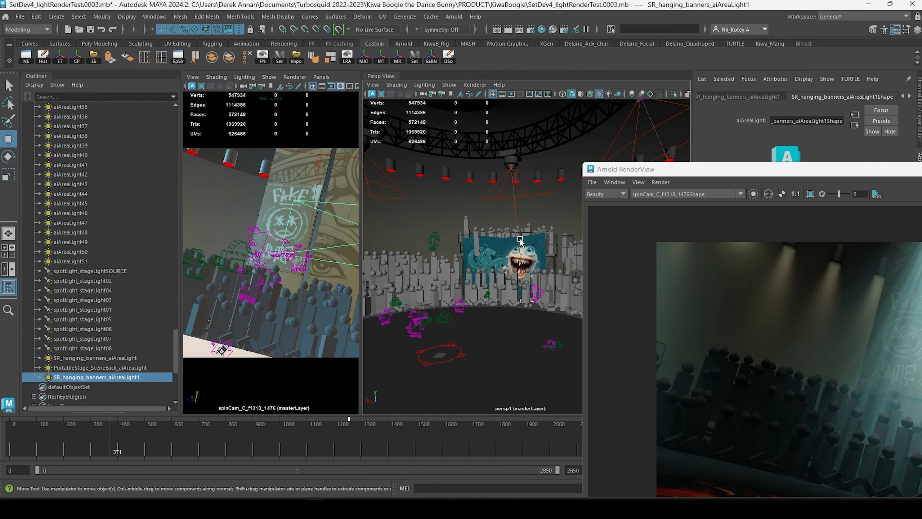
left_click_drag(519, 189, 457, 192, "alt")
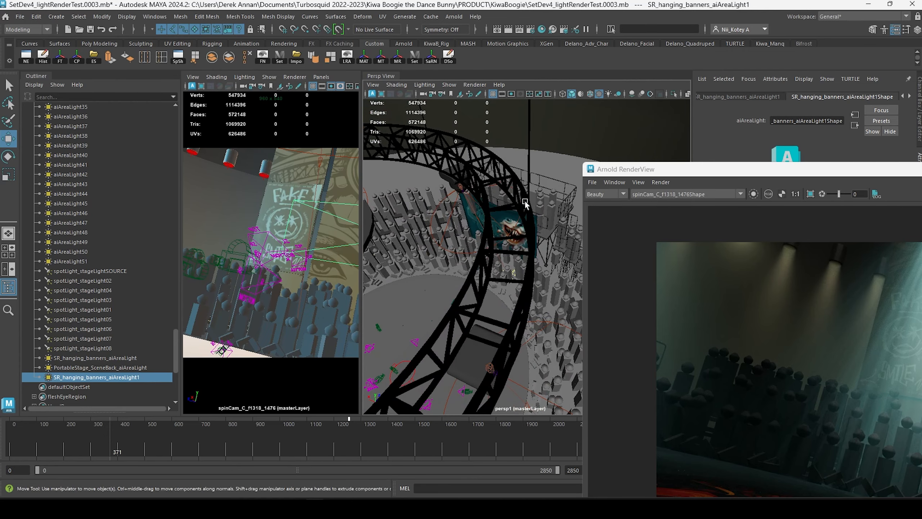
Bring the render window back over the scene and examine the stage light beam in the rendered image.
double_click(815, 174)
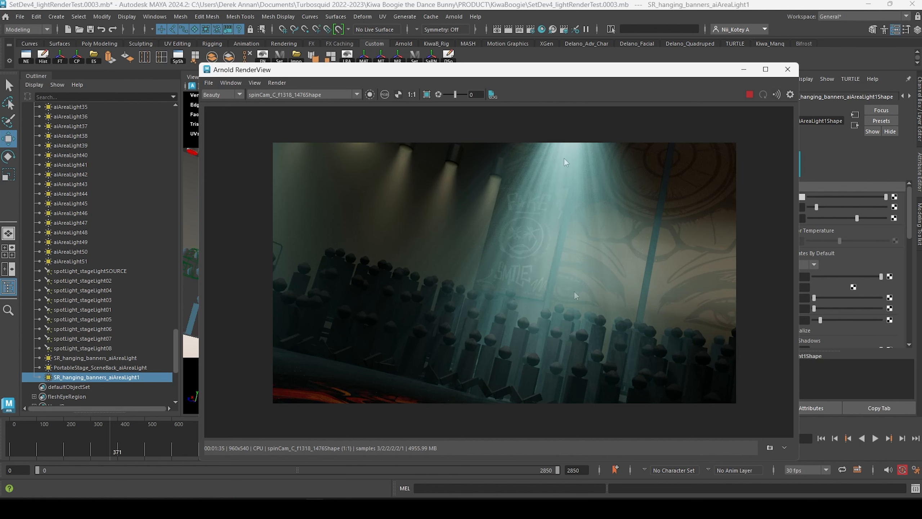
middle_click_drag(561, 207, 563, 222)
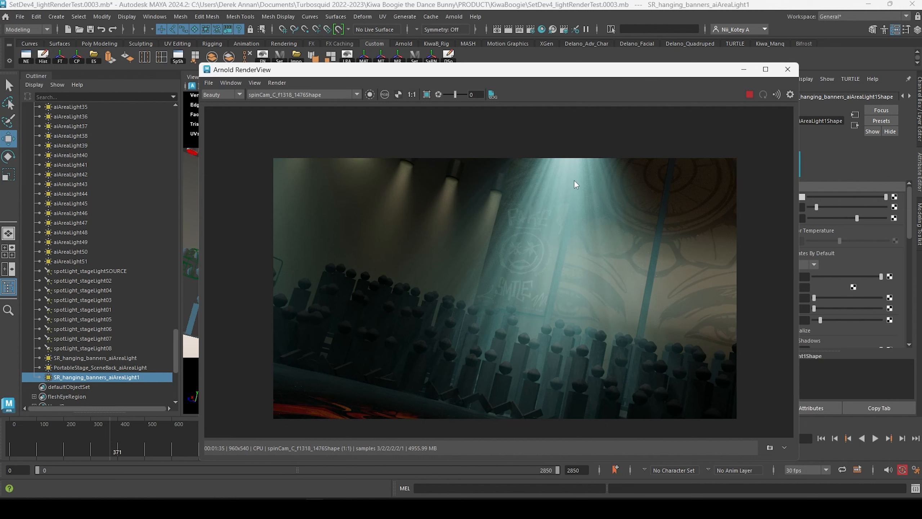
left_click_drag(604, 73, 612, 66)
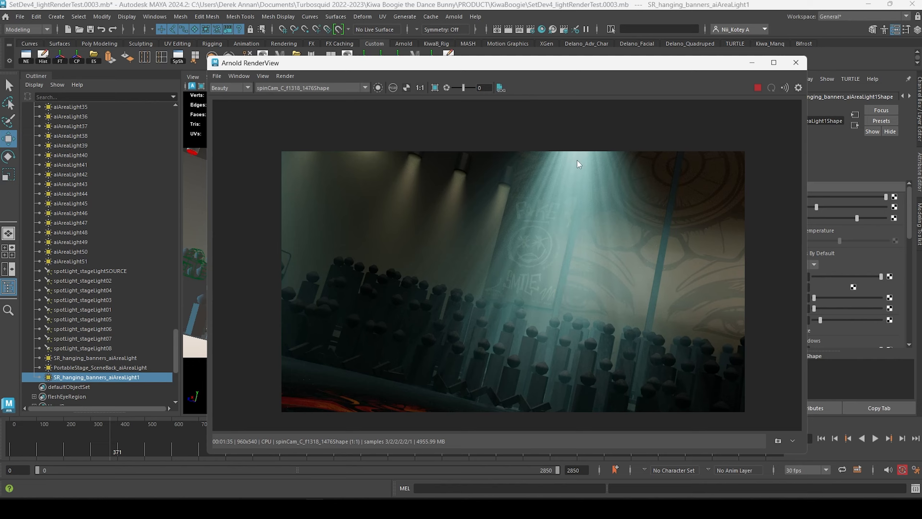
Move the render window out of the way and select the stage spotlight spotLight_stageLight08 in the perspective view.
left_click_drag(549, 68, 727, 266)
left_click_drag(541, 261, 598, 254)
left_click_drag(524, 186, 494, 164, "alt")
middle_click_drag(494, 163, 502, 111, "alt")
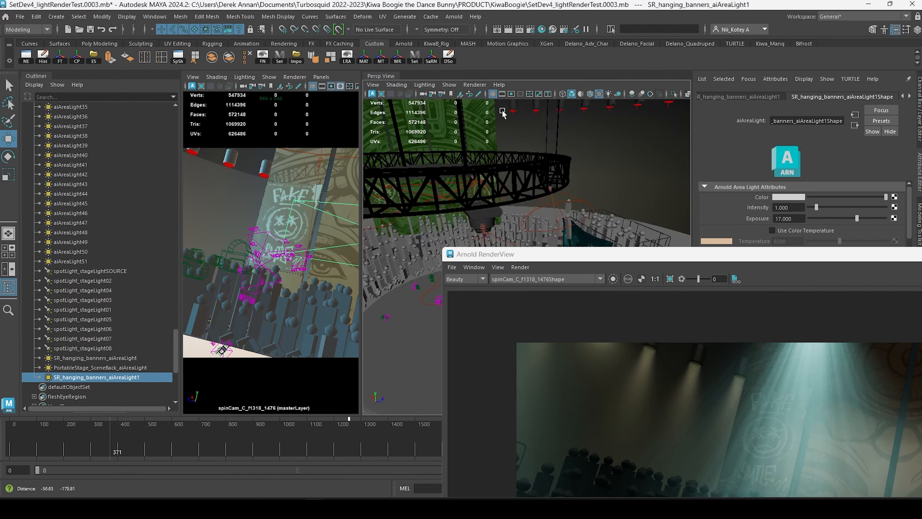
scroll(508, 145, "down", 5)
left_click_drag(517, 176, 566, 189, "alt")
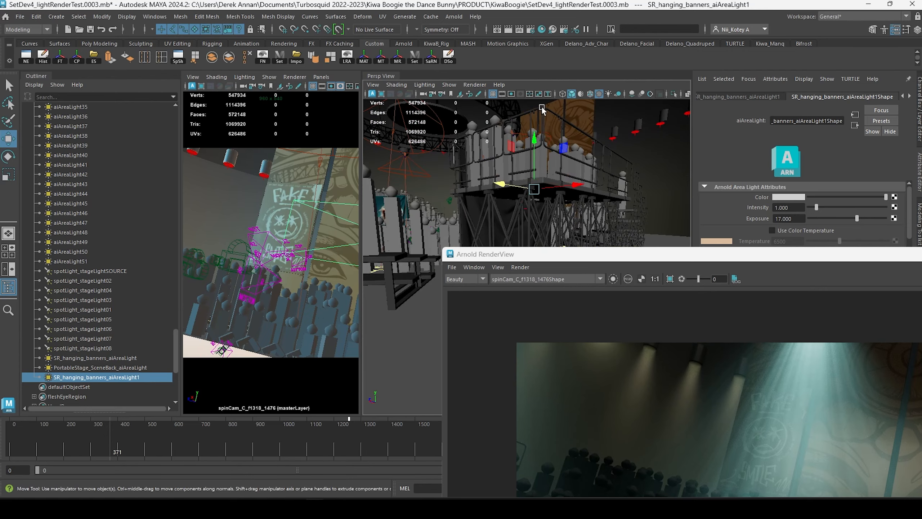
middle_click_drag(566, 190, 600, 277, "alt")
left_click_drag(523, 188, 458, 174, "alt")
left_click(459, 173)
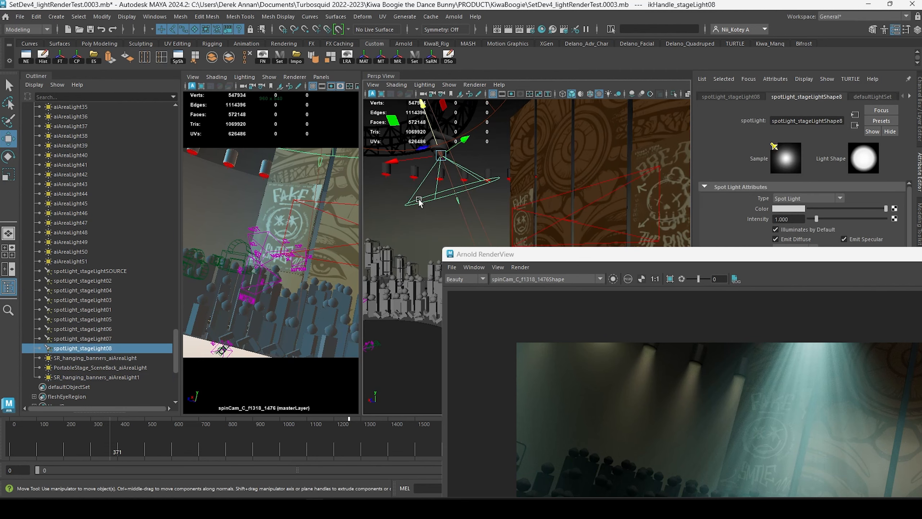
Open the noise9 texture feeding aiGobo9's Slide Map and place the render window beside its attributes.
left_click_drag(770, 257, 531, 323)
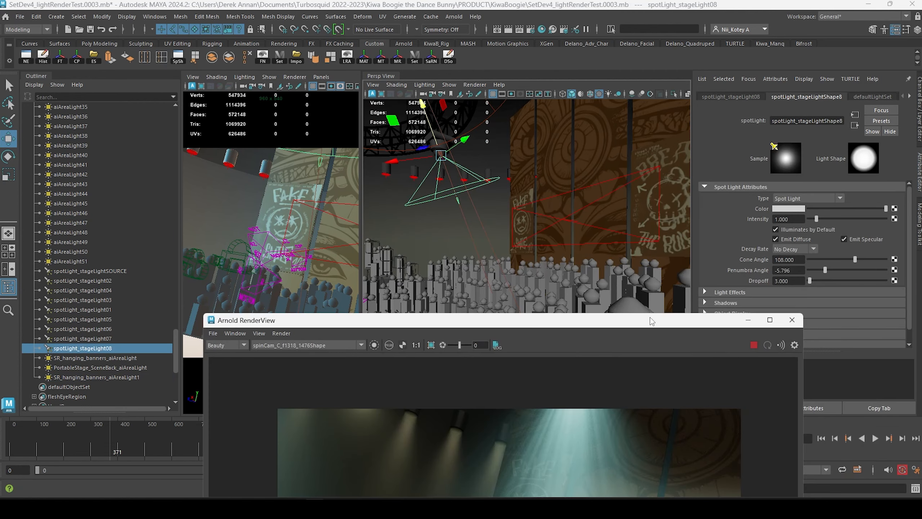
scroll(887, 240, "down", 1)
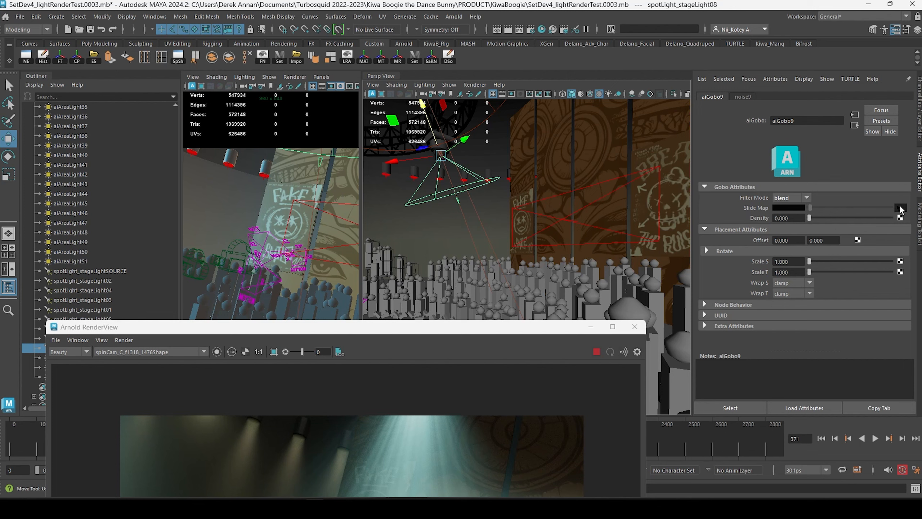
left_click(900, 208)
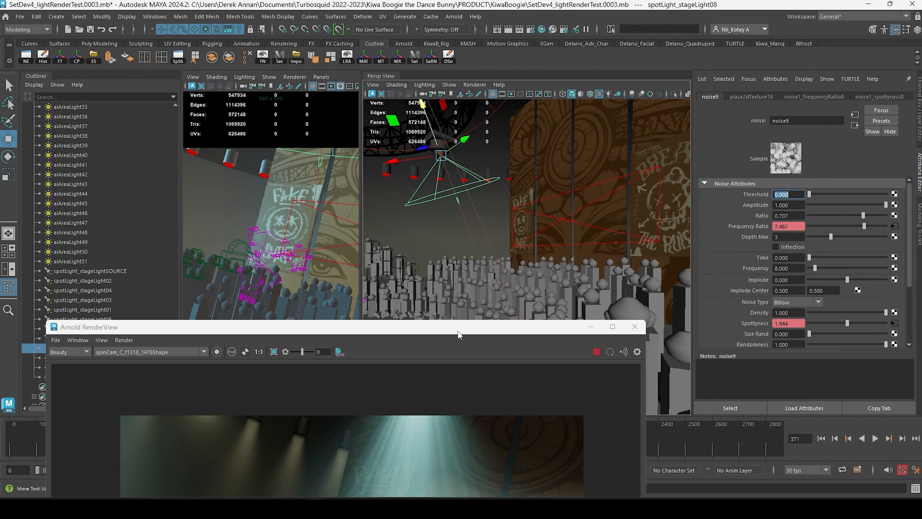
left_click_drag(516, 321, 541, 204)
left_click_drag(587, 179, 552, 143)
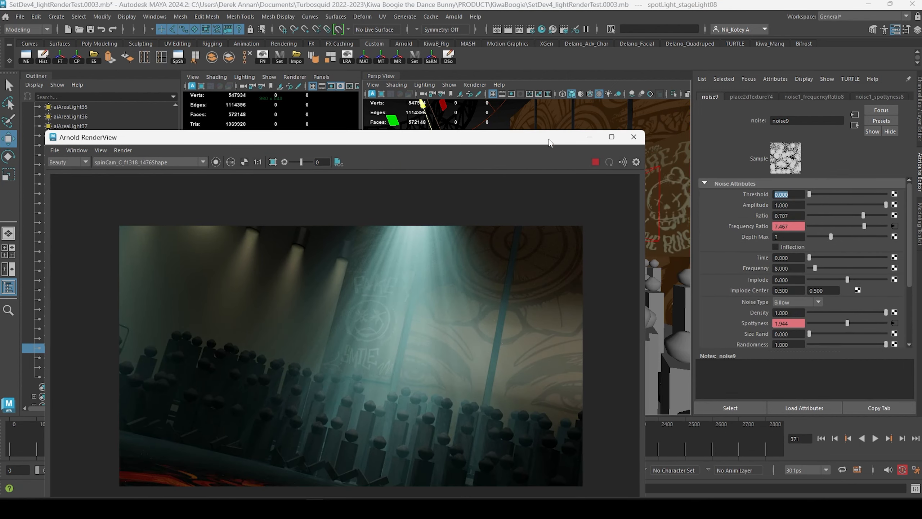
Set the noise9 Threshold to 0.255 and inspect the light streaks in the updated render.
left_click(822, 194)
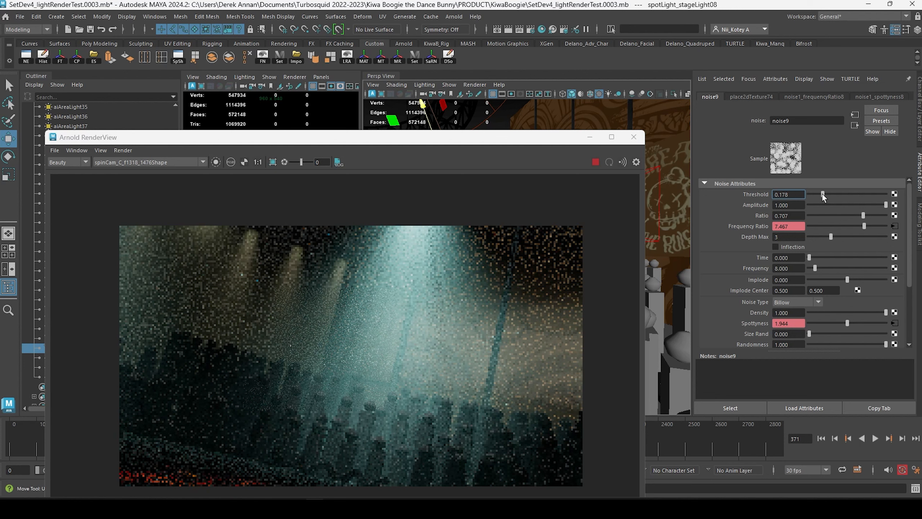
left_click(842, 191)
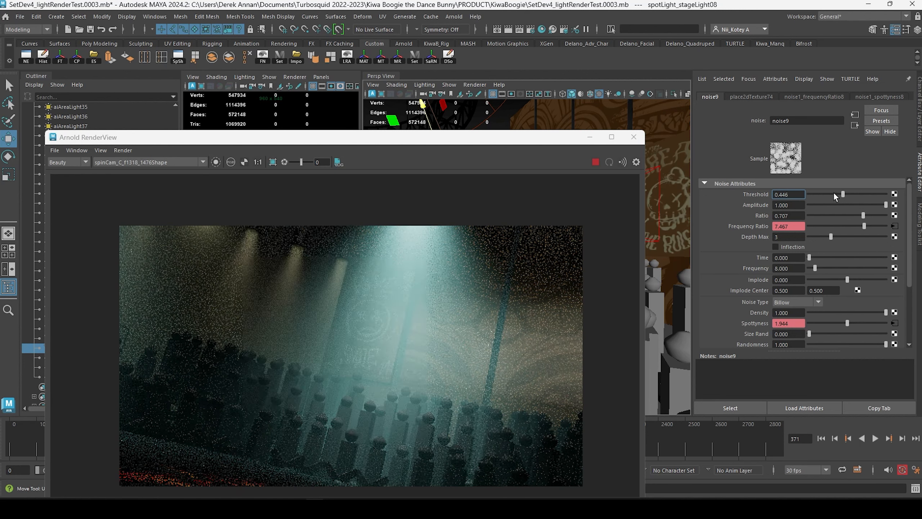
left_click(834, 192)
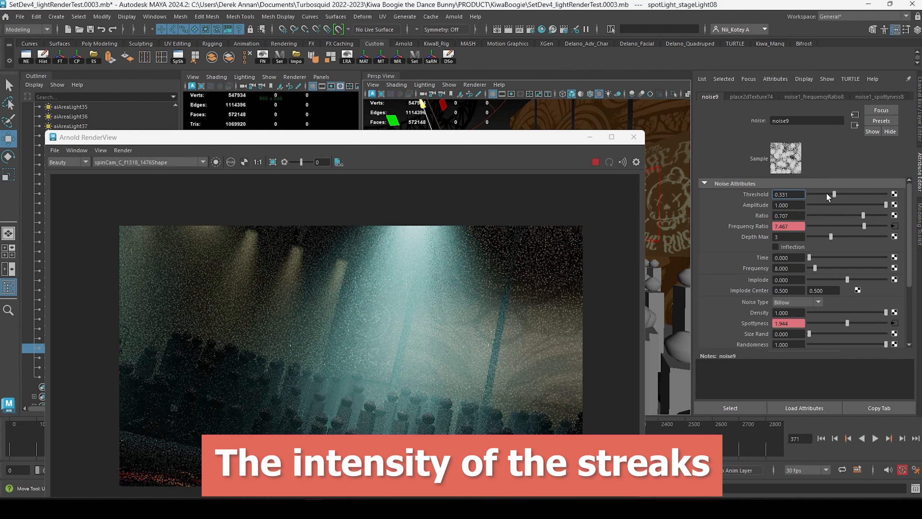
left_click(828, 195)
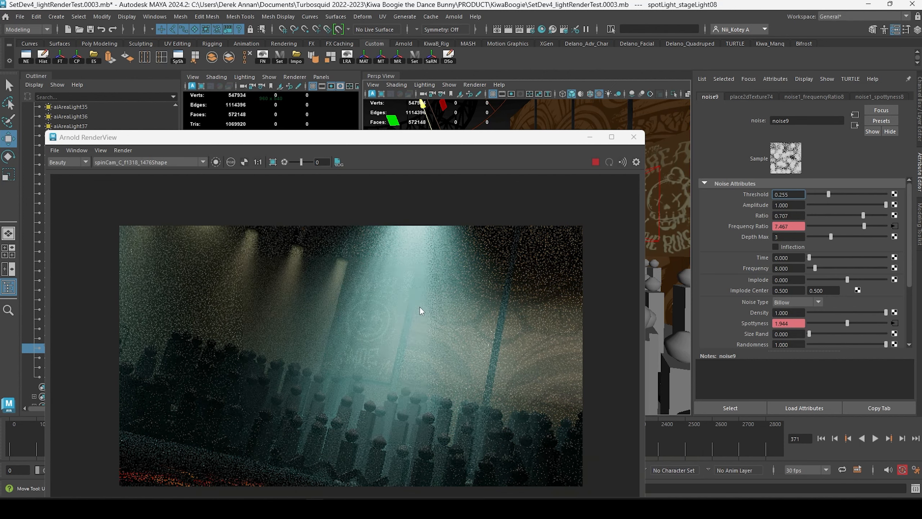
scroll(420, 307, "up", 2)
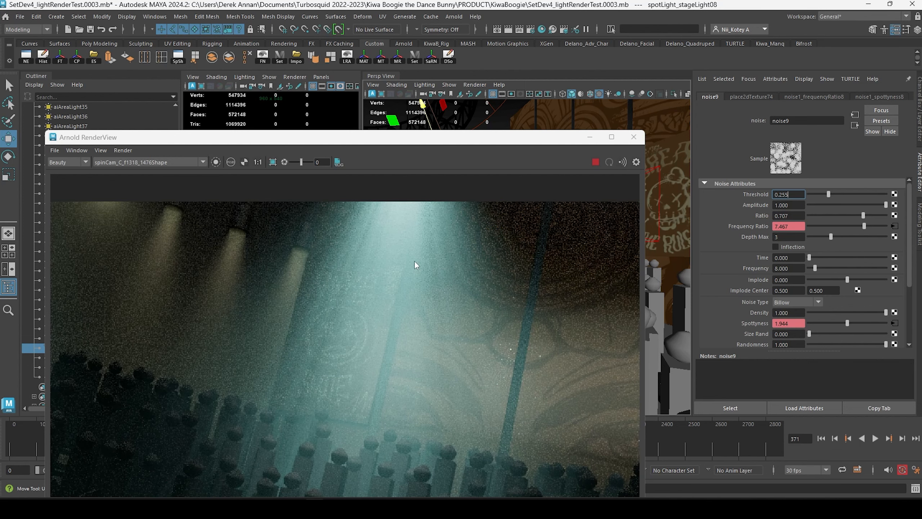
middle_click_drag(414, 260, 423, 333)
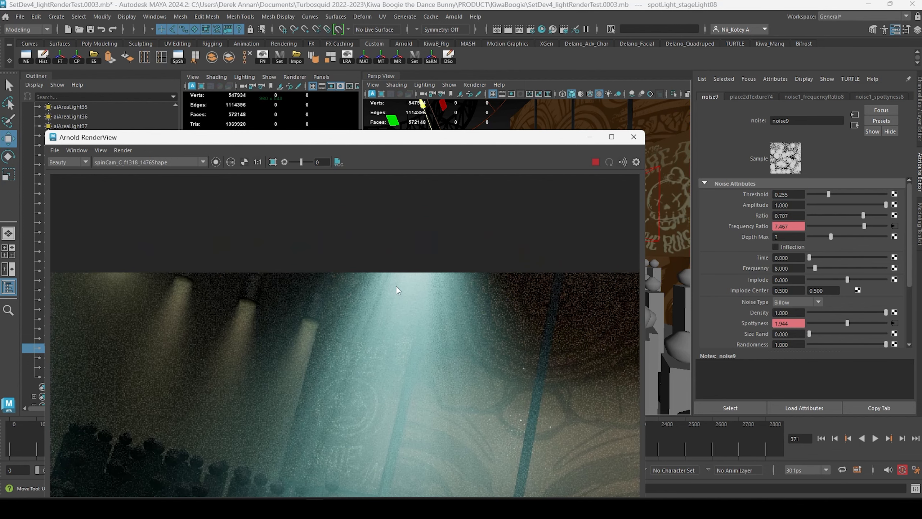
scroll(470, 314, "down", 3)
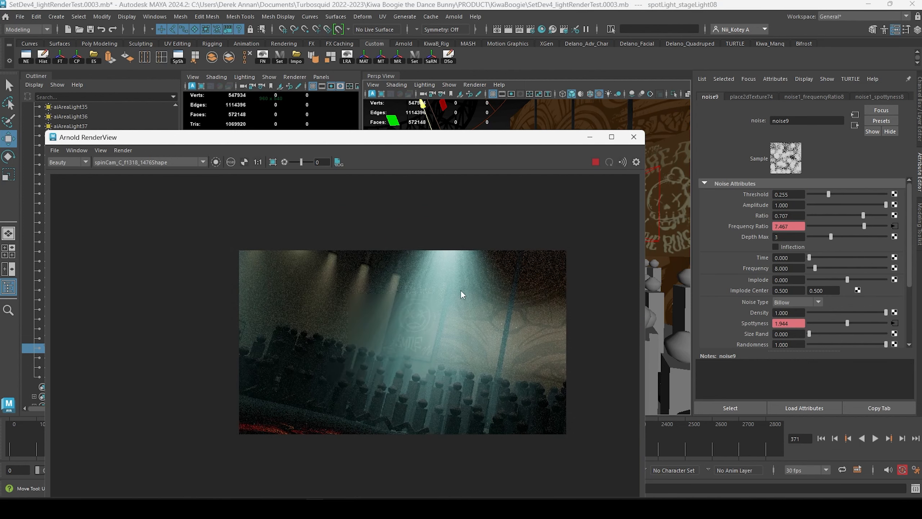
scroll(462, 305, "up", 1)
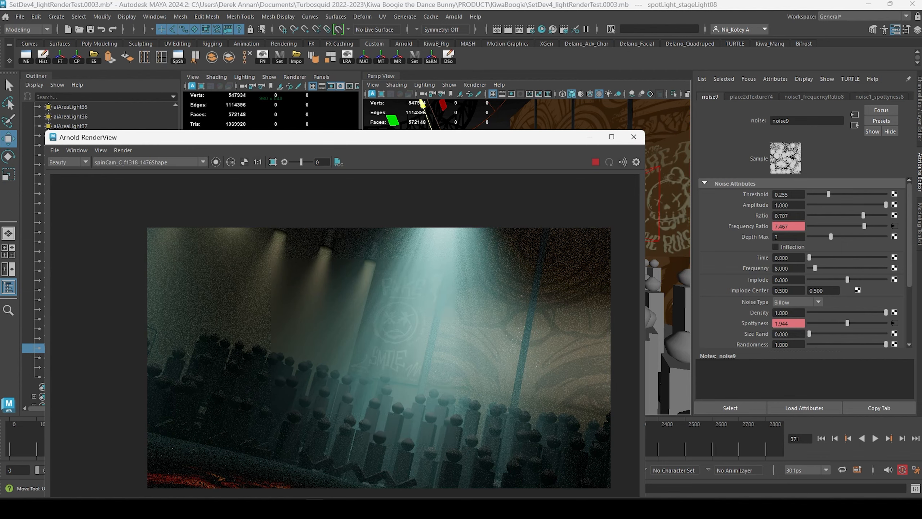
Switch to the Hypershade, select all the gobo noise textures in the Untitled_5 graph, and minimize the Hypershade.
key("alt+Tab")
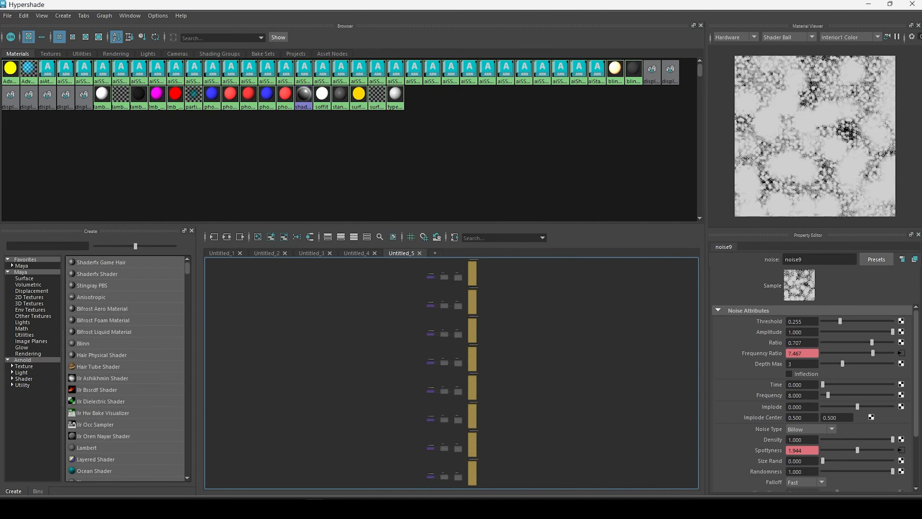
right_click_drag(334, 423, 502, 293, "alt")
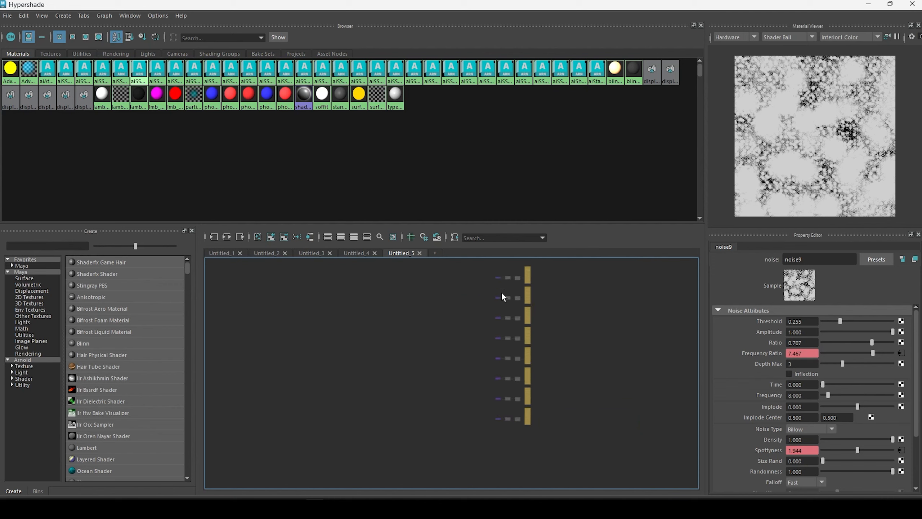
left_click_drag(508, 273, 510, 450)
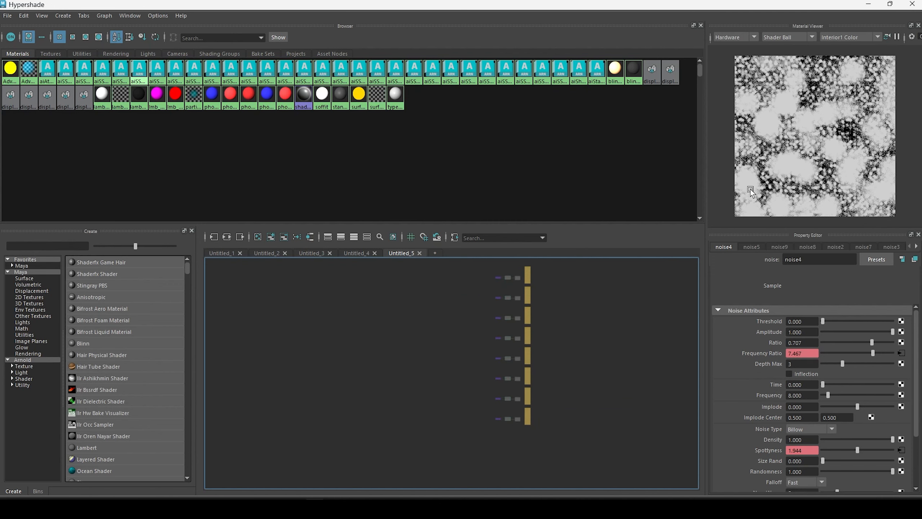
left_click(868, 4)
Set the Threshold of all the selected noise textures to 0.25478 in the Attribute Spread Sheet and move the windows to view the render.
left_click(154, 16)
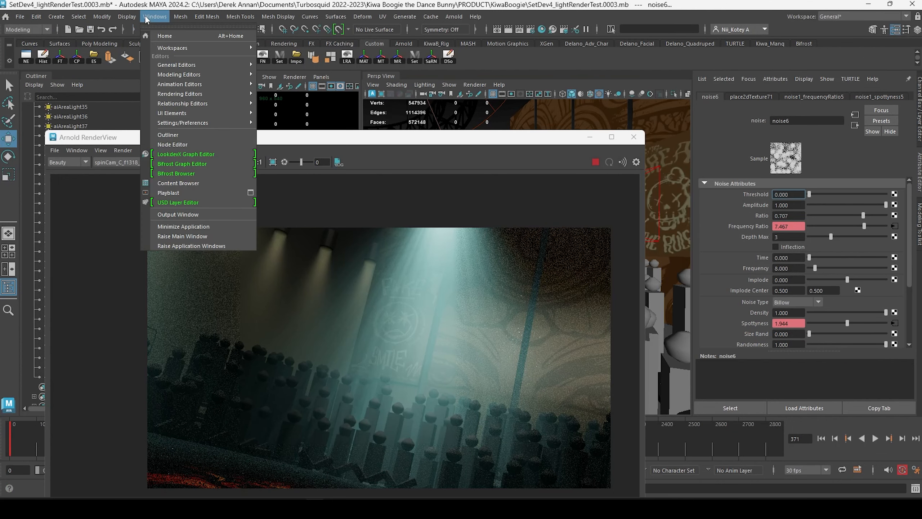
mouse_move(228, 58)
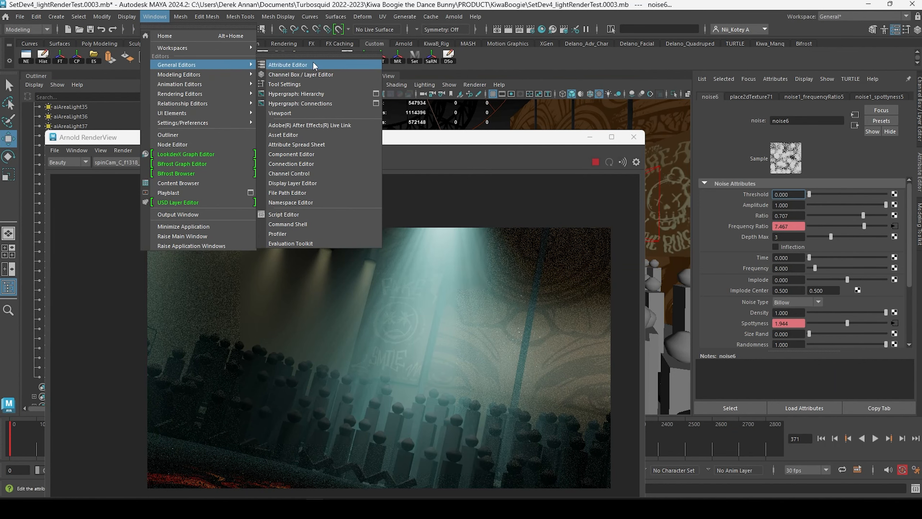
left_click(328, 144)
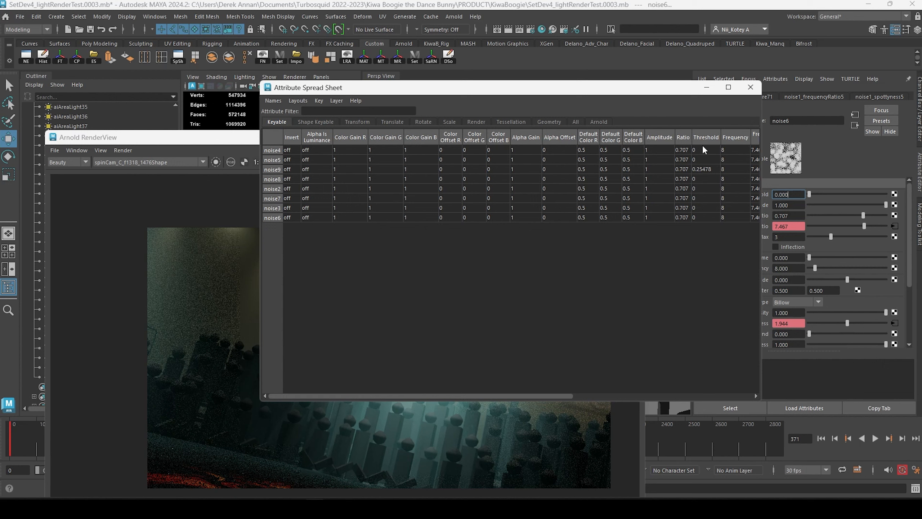
left_click_drag(703, 147, 708, 214)
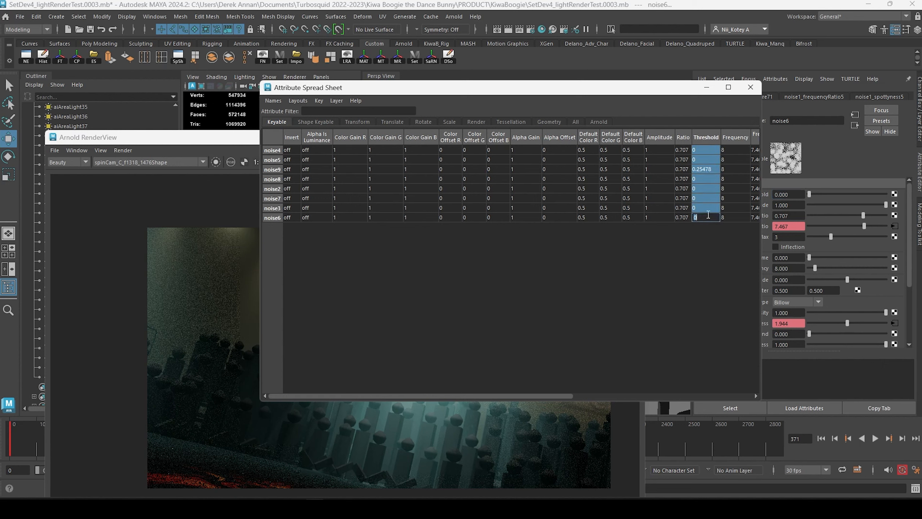
type(".25478")
key("Return")
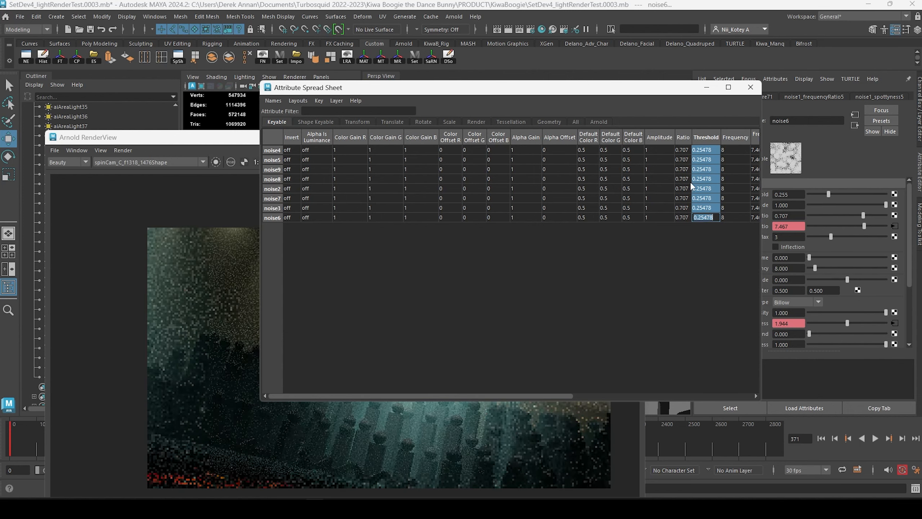
left_click_drag(655, 88, 698, 115)
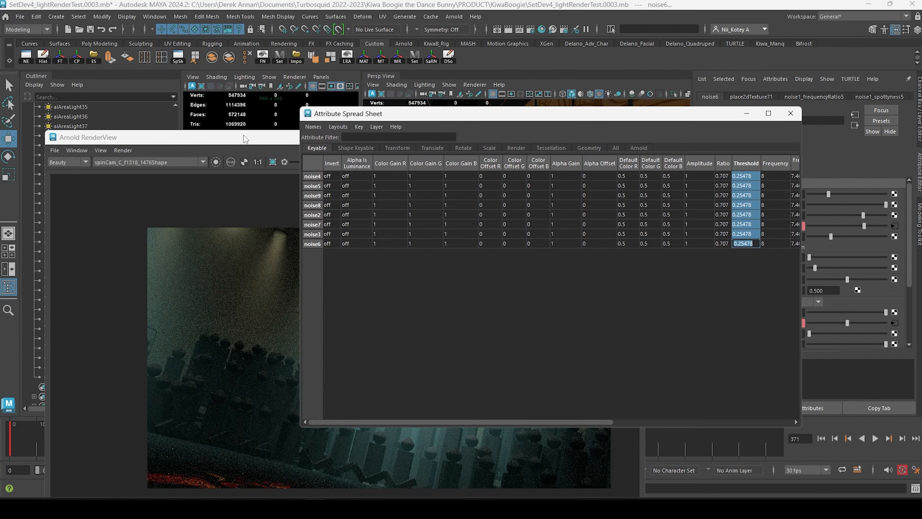
left_click_drag(244, 135, 420, 336)
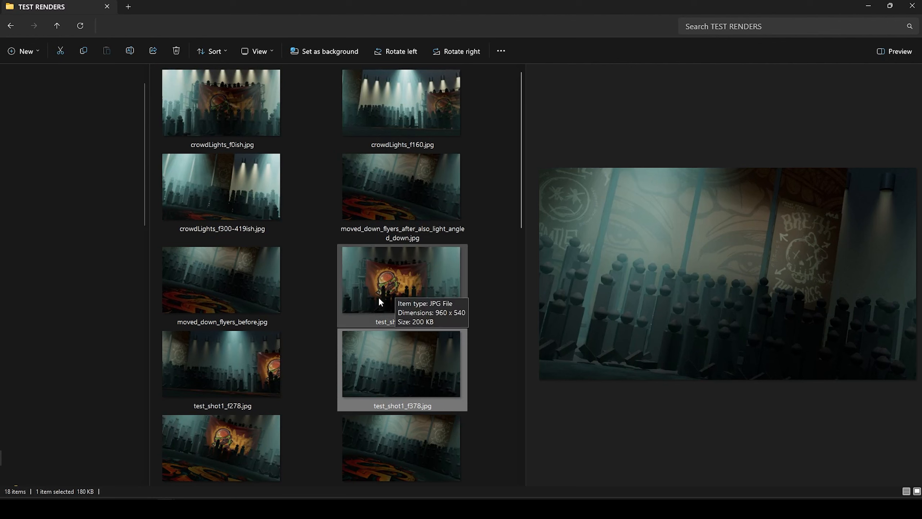
Enlarge the preview in the TEST RENDERS folder and compare the moved_down_flyers before and after renders.
left_click(408, 200)
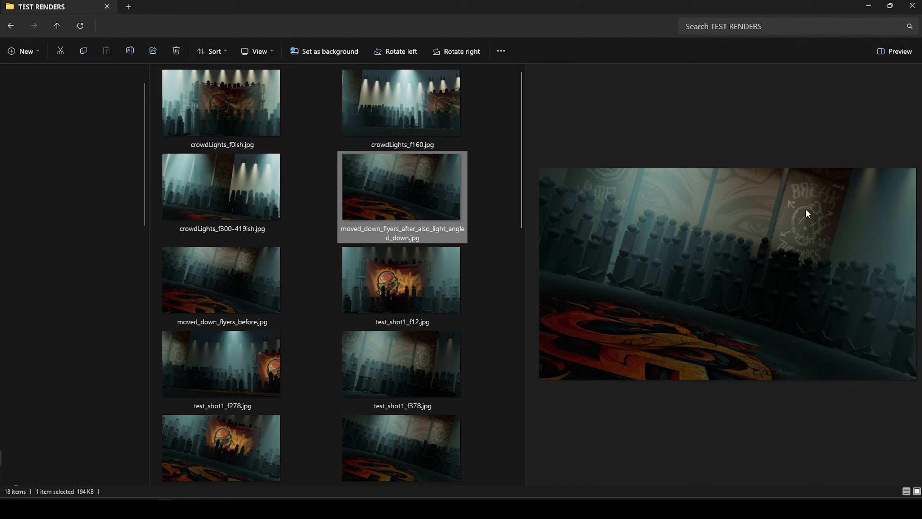
left_click(228, 285)
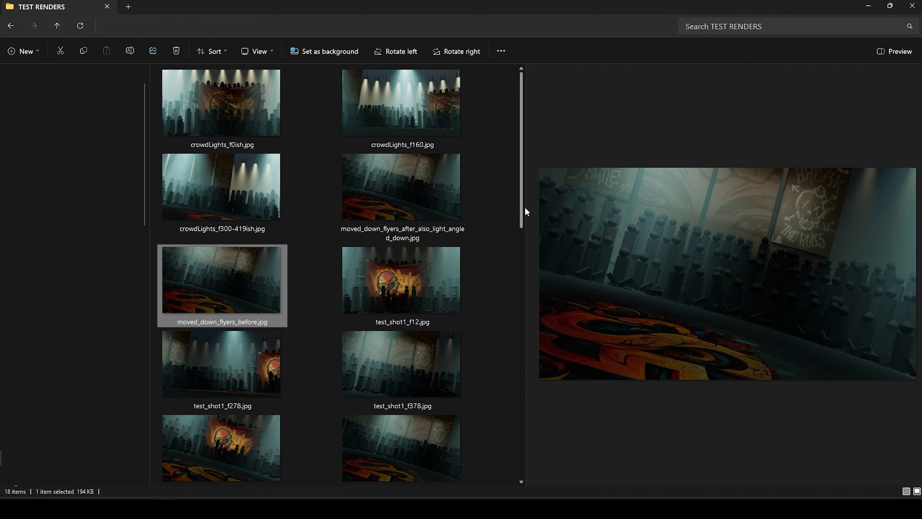
left_click_drag(523, 207, 396, 222)
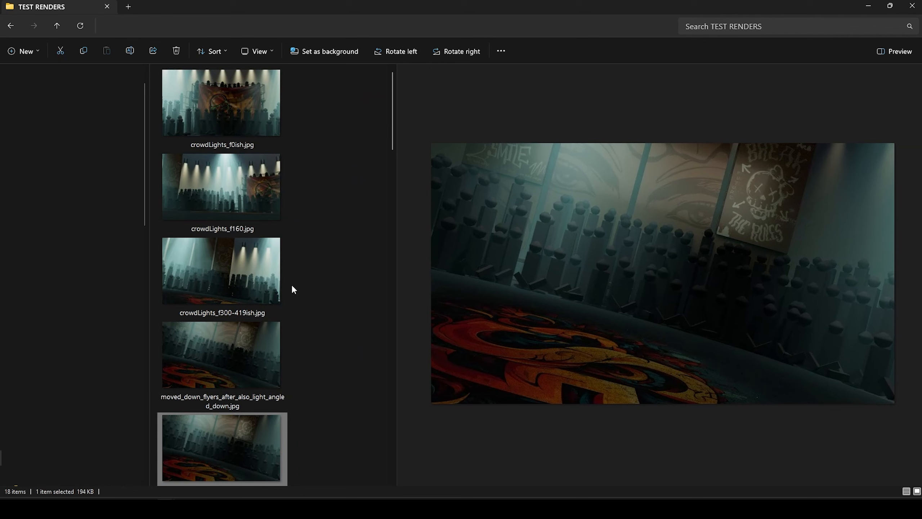
left_click(236, 364)
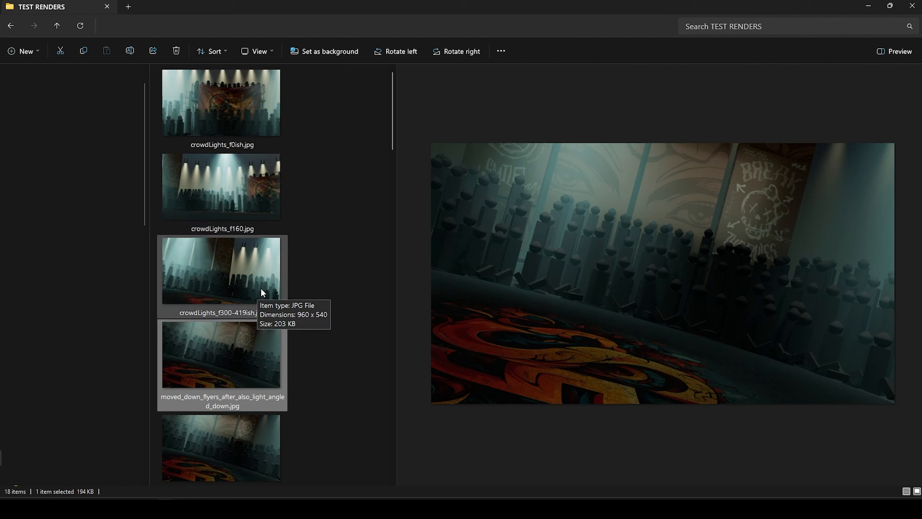
left_click(213, 425)
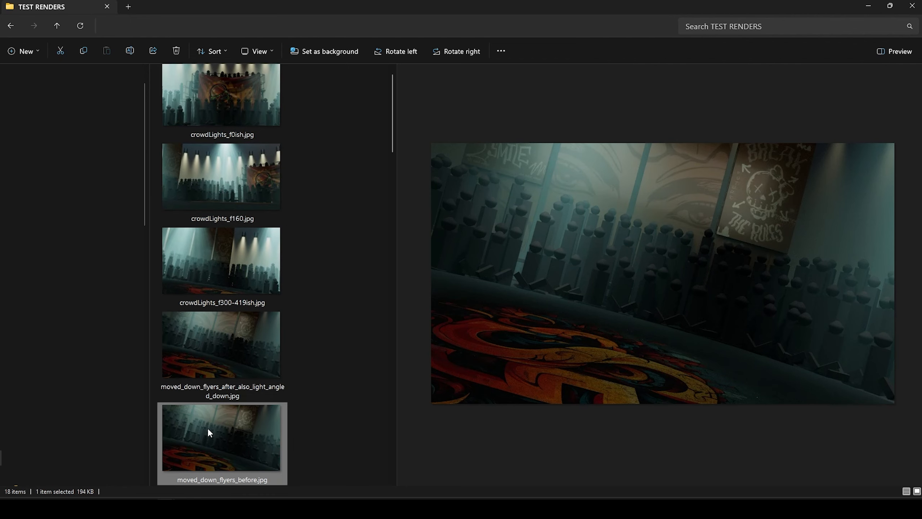
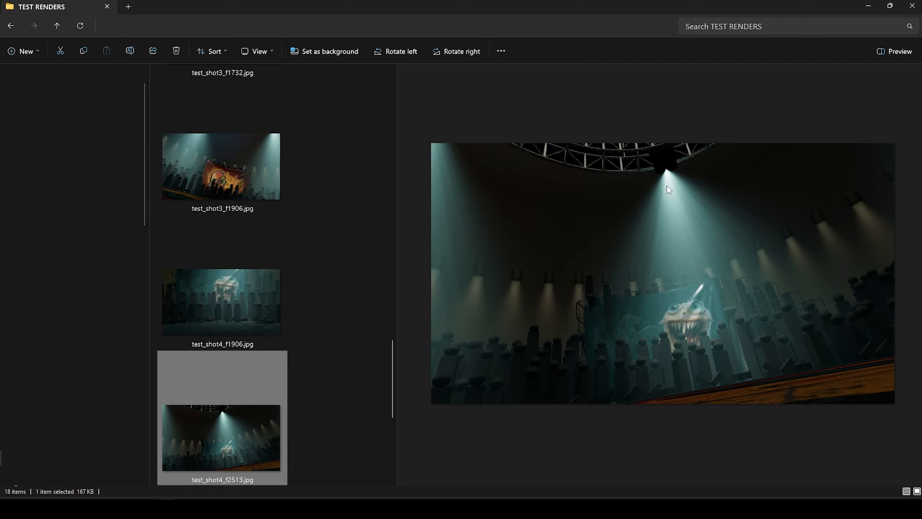
Compare the test_shot4 renders in the folder, especially test_shot4_f2513.jpg against test_shot4_f2513_light moved in.jpg.
scroll(251, 330, "down", 3)
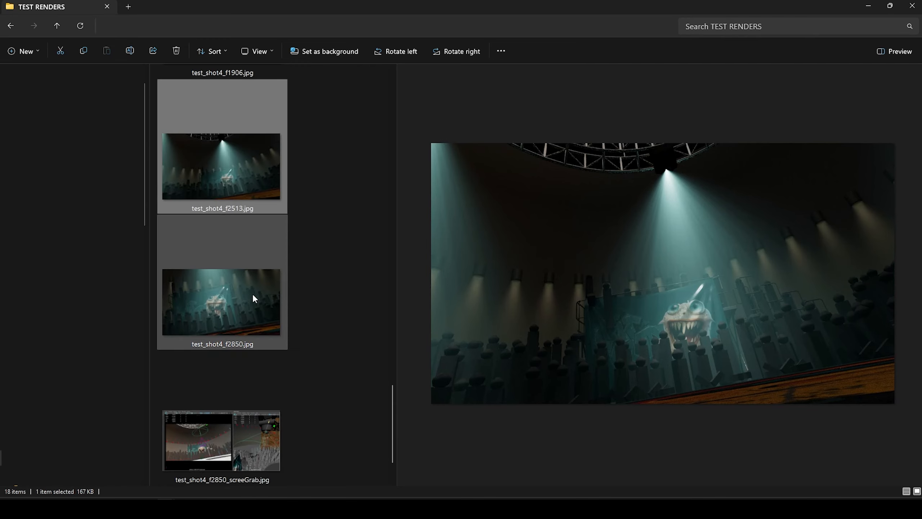
scroll(238, 289, "up", 3)
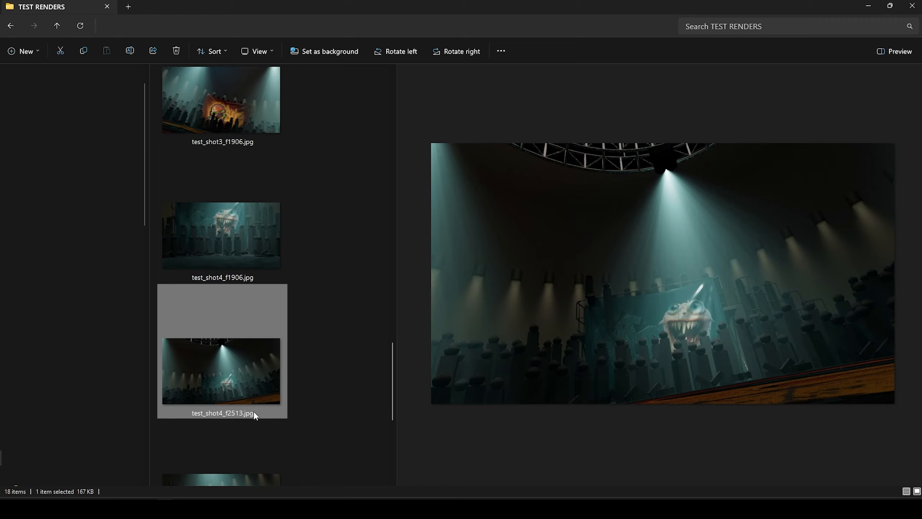
left_click(246, 236)
key("Down")
key("Down")
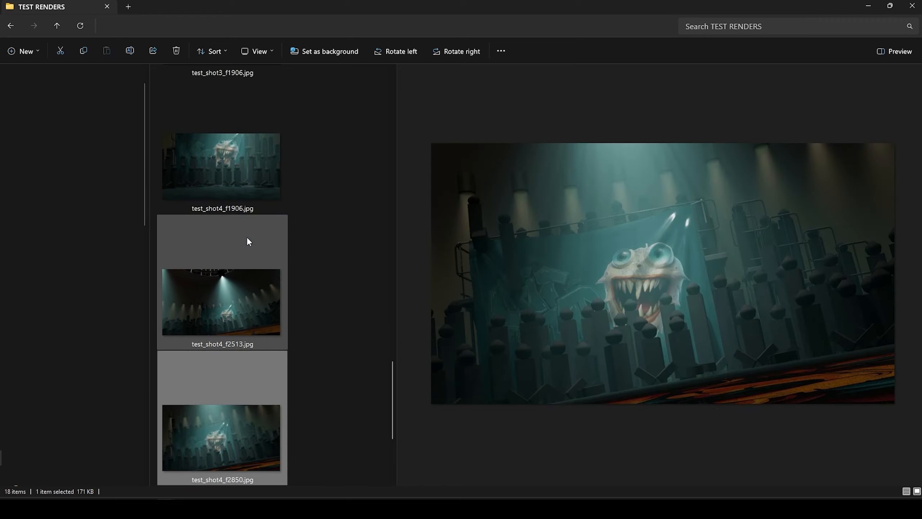
key("Down")
key("Down")
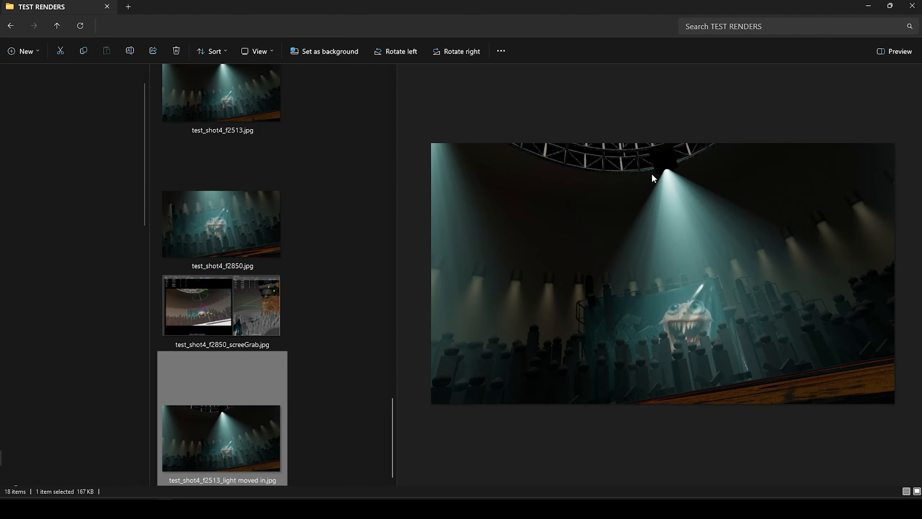
left_click(250, 107)
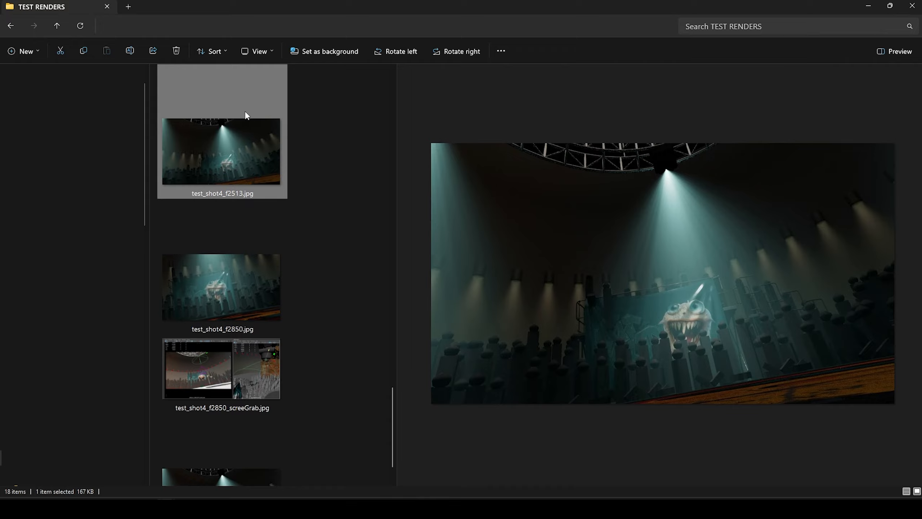
scroll(217, 331, "down", 1)
left_click(241, 428)
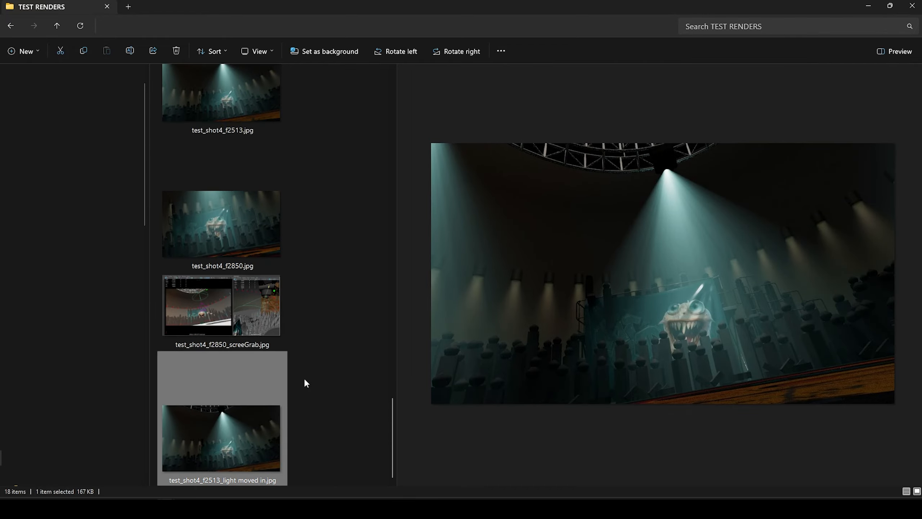
scroll(641, 234, "up", 5)
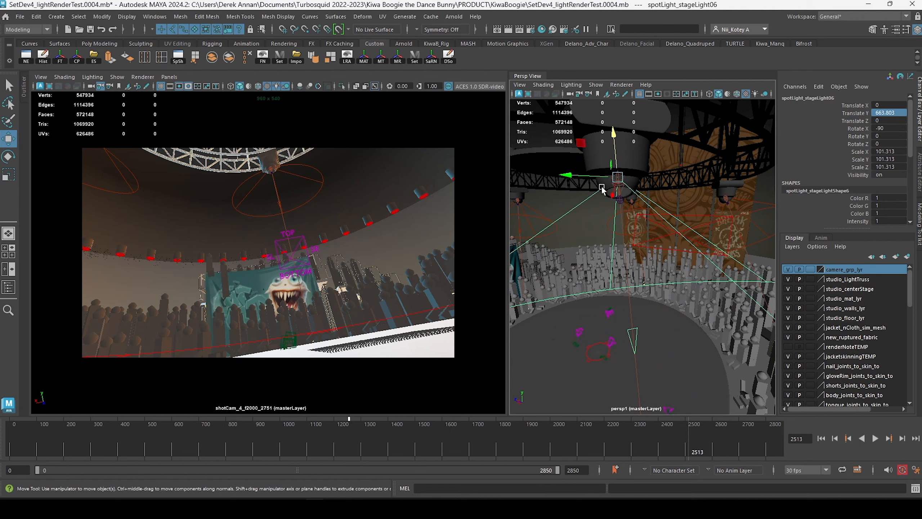
Examine the placement of spotLight_stageLight06 beneath the lighting truss in the perspective view.
left_click_drag(629, 219, 577, 228, "alt")
middle_click_drag(577, 228, 633, 196, "alt")
scroll(632, 199, "up", 1)
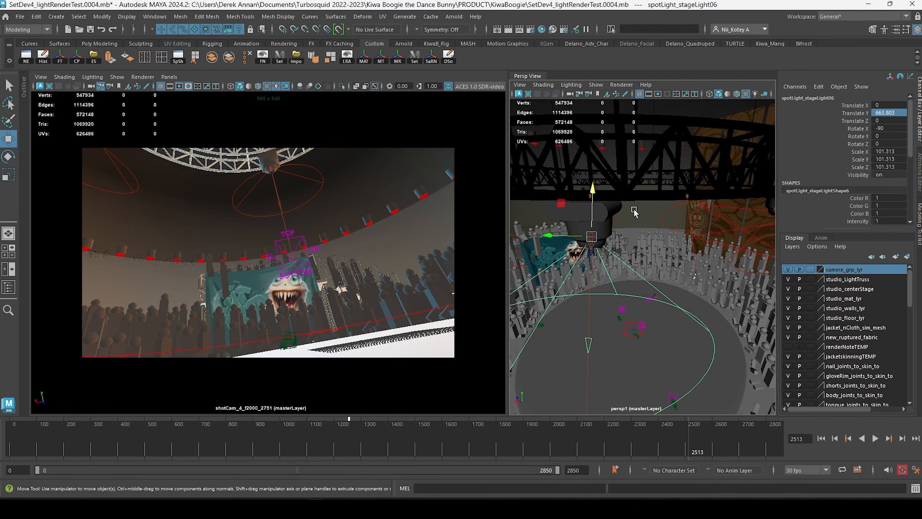
scroll(600, 261, "up", 2)
scroll(601, 260, "up", 2)
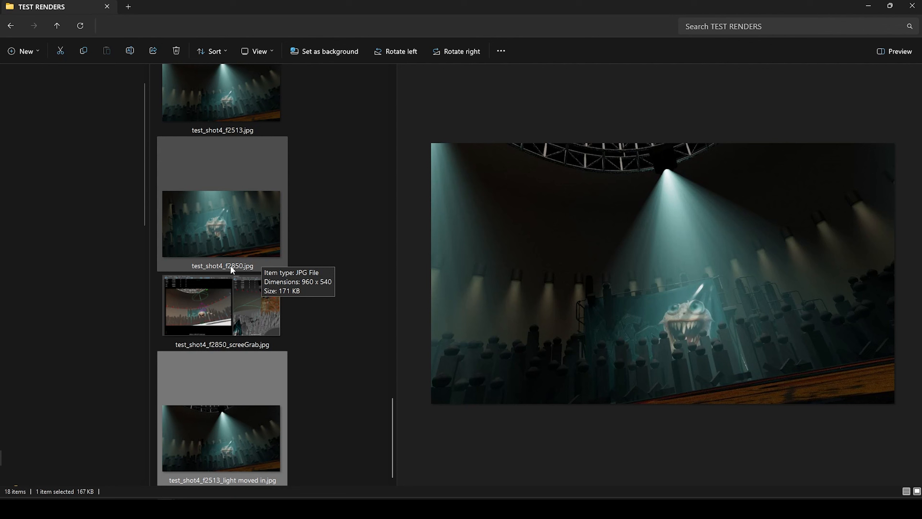
Review the test_shot4 f2850, f2513 and f1906 renders and the neighbouring test_shot3 renders in the TEST RENDERS folder.
left_click(232, 250)
scroll(232, 252, "up", 3)
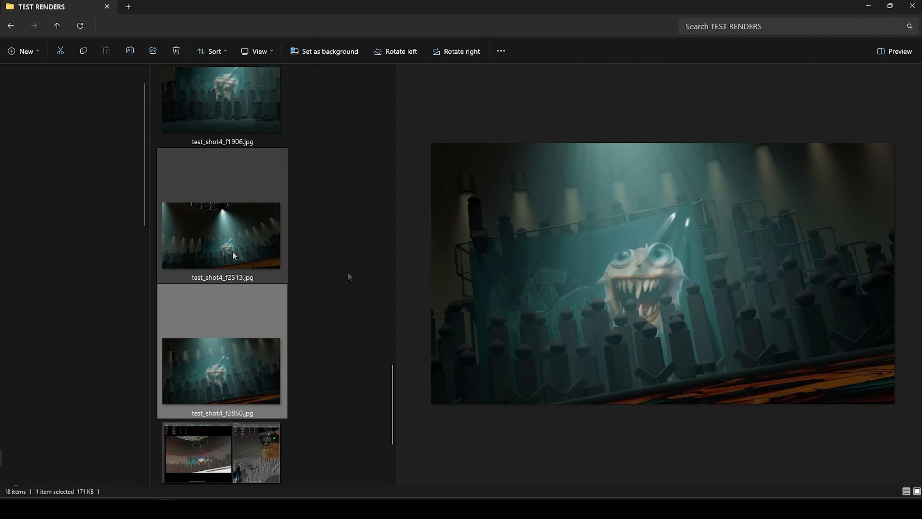
key("Up")
key("Up")
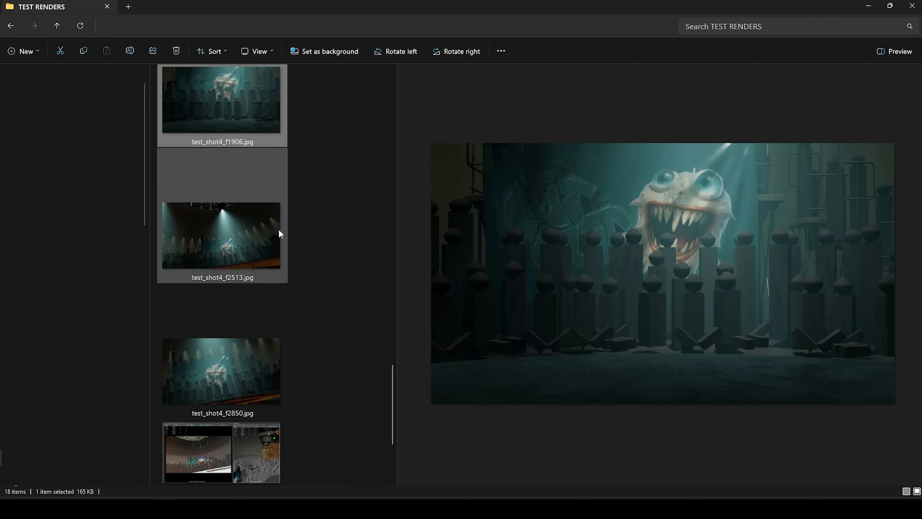
scroll(280, 233, "up", 3)
key("Up")
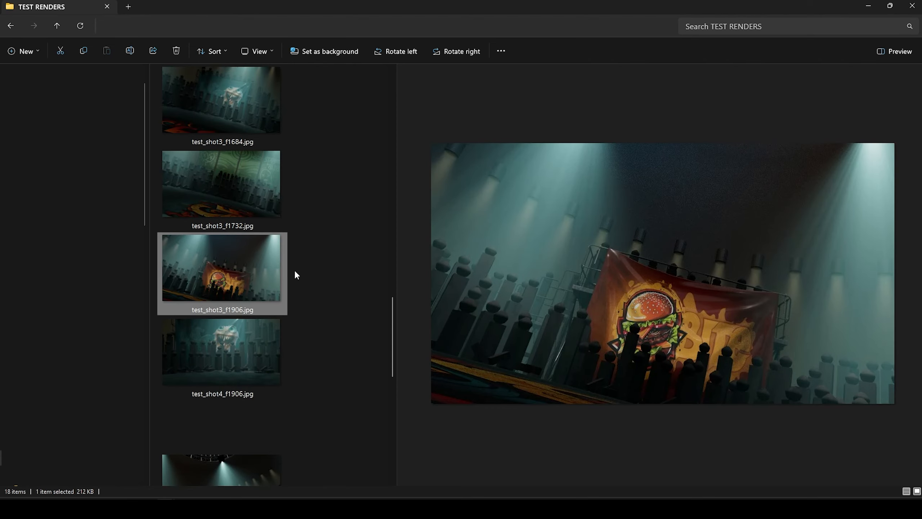
key("Up")
key("Down")
key("Down")
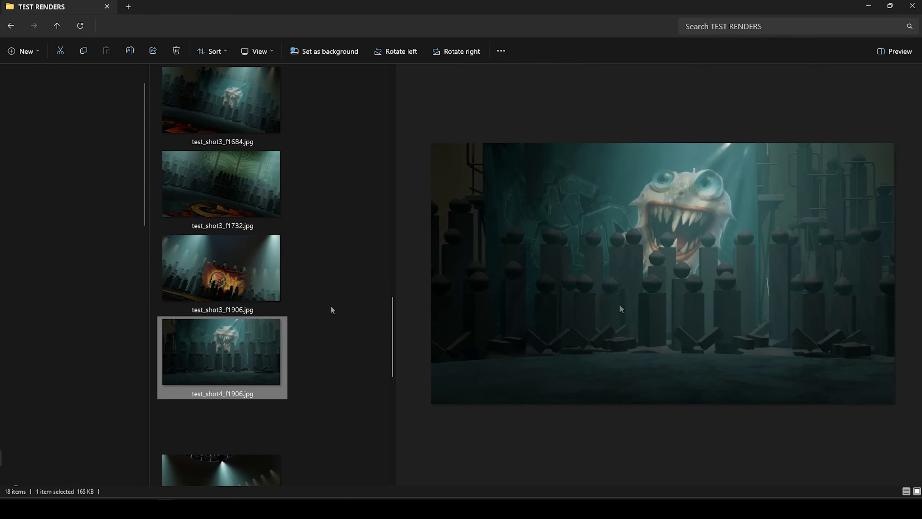
key("Down")
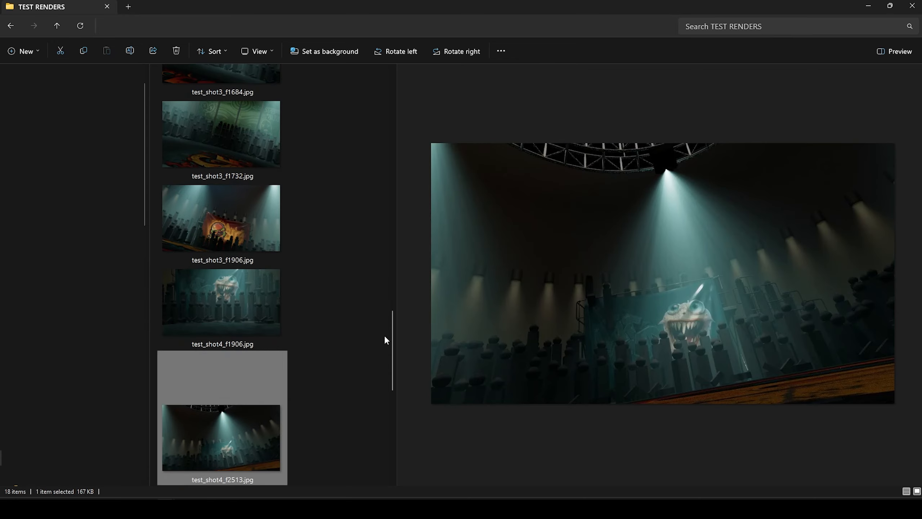
Return to the Maya scene and select the hanging burger banner behind the crowd in the perspective view.
left_click(872, 7)
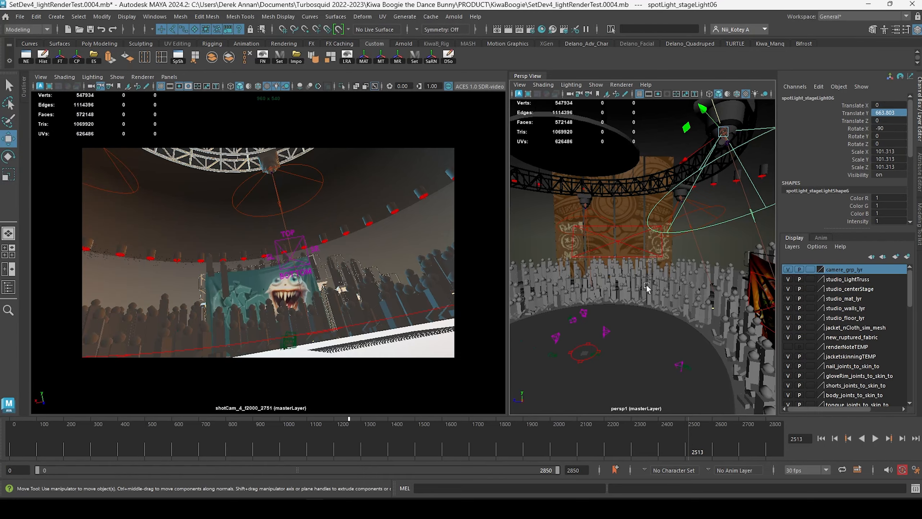
left_click_drag(636, 295, 643, 232, "alt")
right_click_drag(644, 232, 704, 234, "alt")
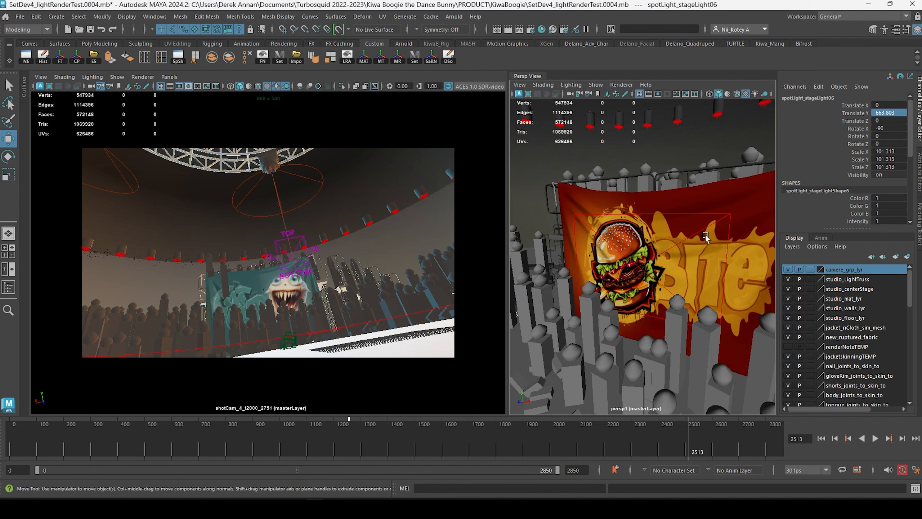
left_click(738, 194)
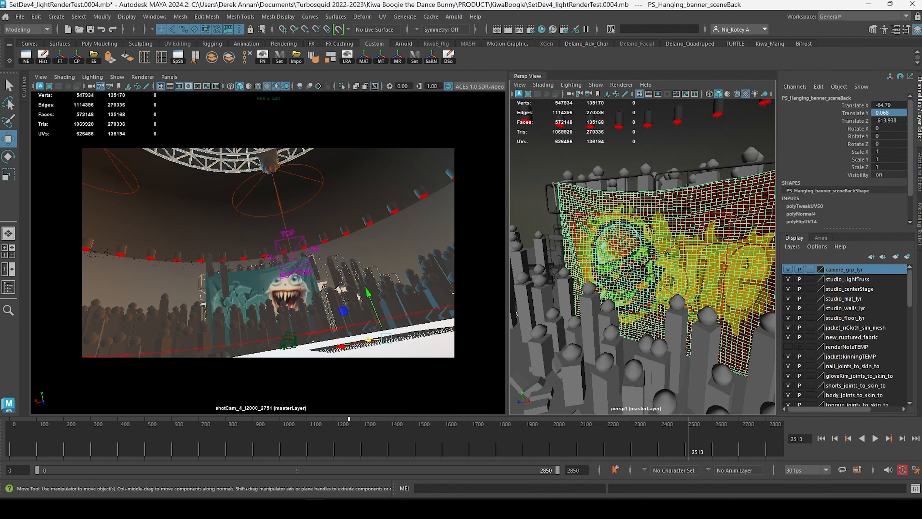
Bring up the Arnold RenderView and examine the monster banner and crowd in the shotCam_4 render.
key("alt+Tab")
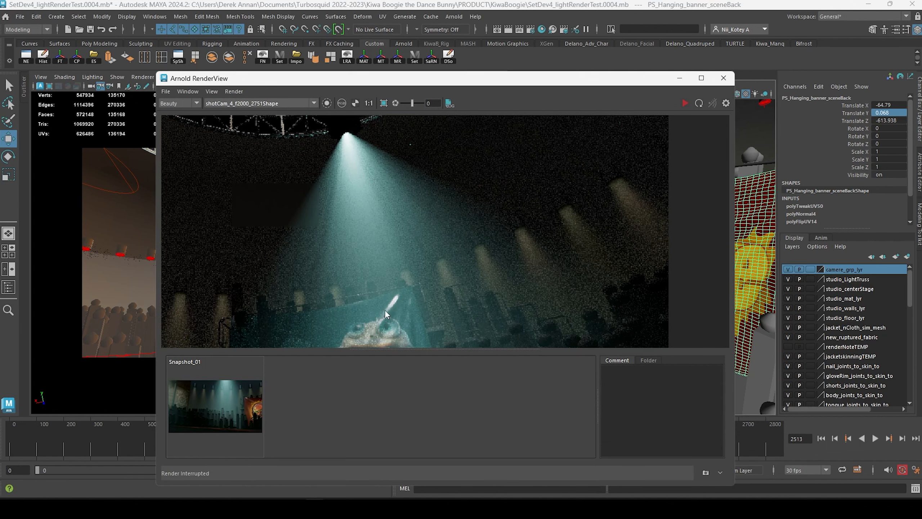
middle_click_drag(391, 261, 391, 168)
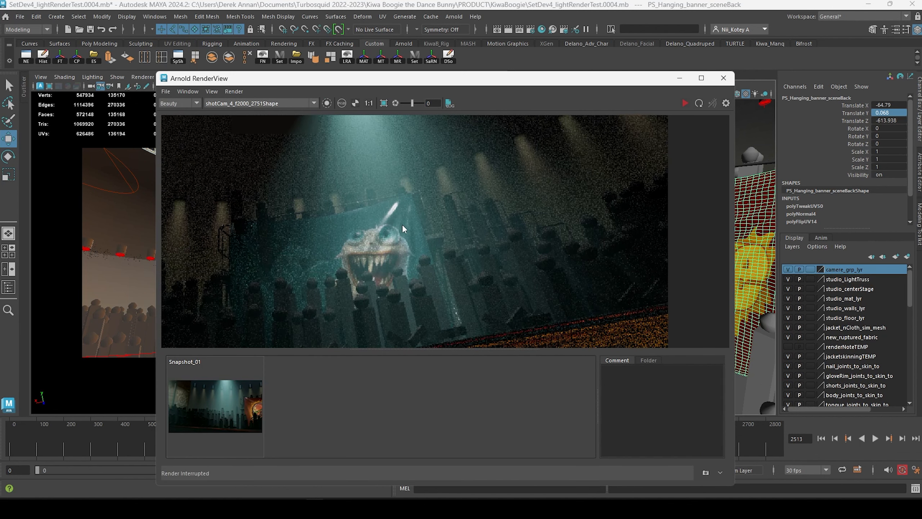
Examine the monster banner up close in the render and select the front hanging monster banner in the perspective view.
scroll(402, 225, "up", 2)
middle_click_drag(379, 219, 400, 198)
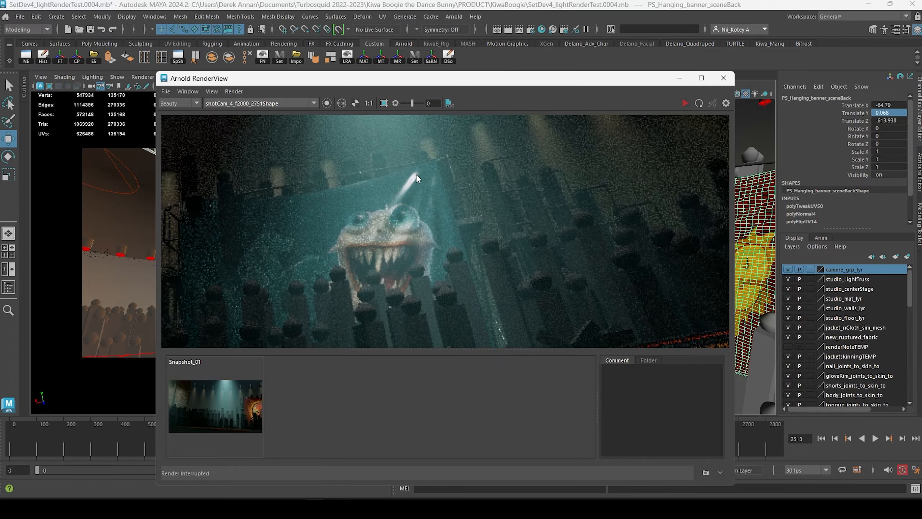
left_click_drag(599, 77, 431, 216)
left_click_drag(670, 220, 665, 255, "alt")
left_click(686, 253)
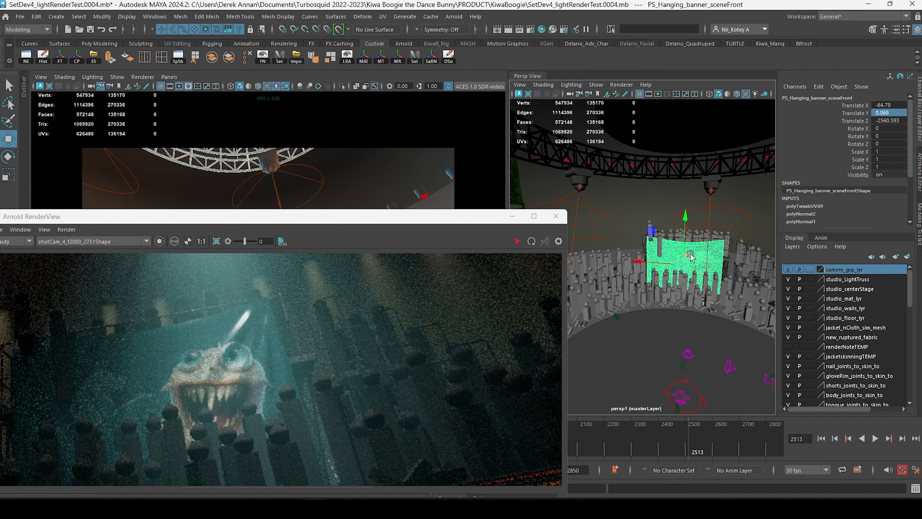
key("f")
scroll(690, 257, "down", 3)
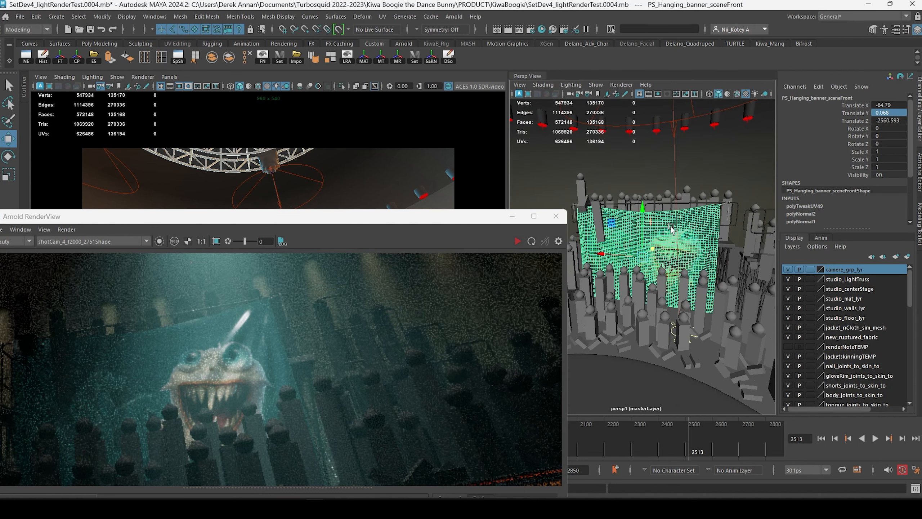
Open the attributes of the front banner's aiSS_PortableStage_Banner_sceneFront material.
left_click(919, 169)
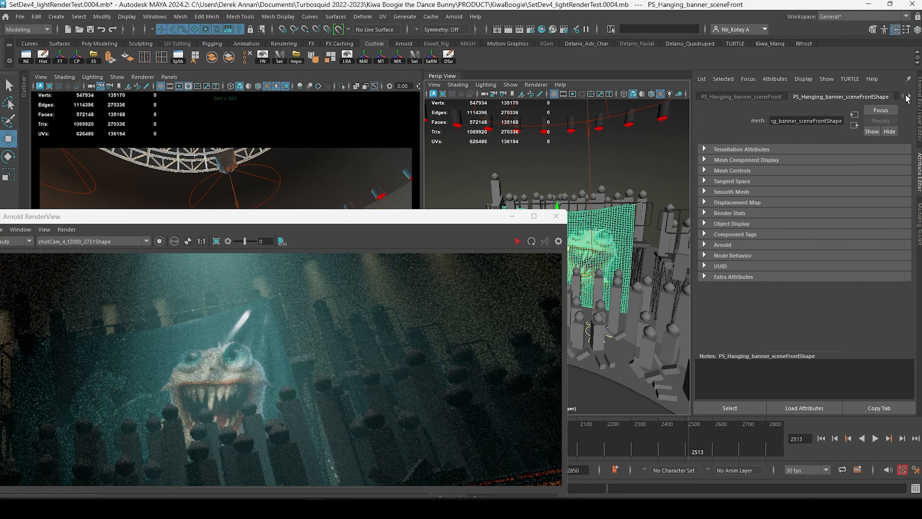
left_click(911, 97)
left_click(911, 97)
left_click(911, 97)
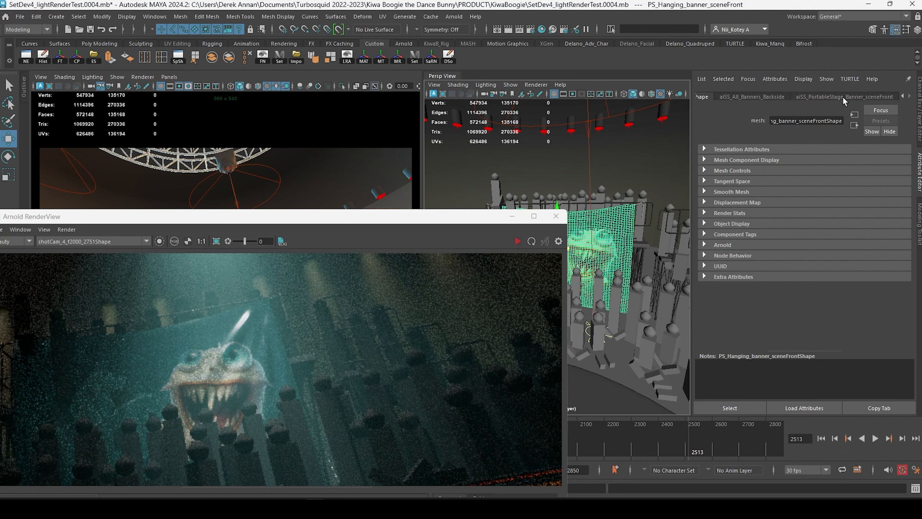
left_click(843, 96)
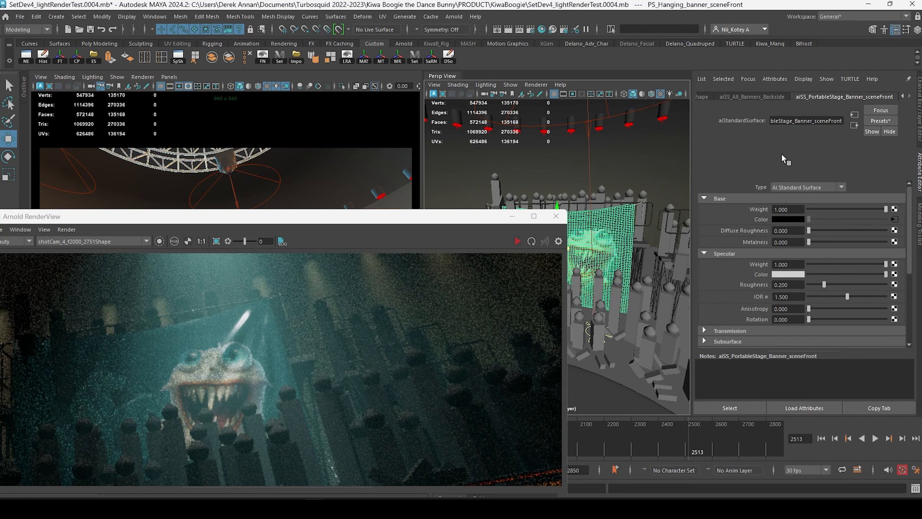
Render a crop region around the monster banner and raise its material's specular roughness to 0.551.
left_click(837, 284)
left_click_drag(426, 221, 448, 143)
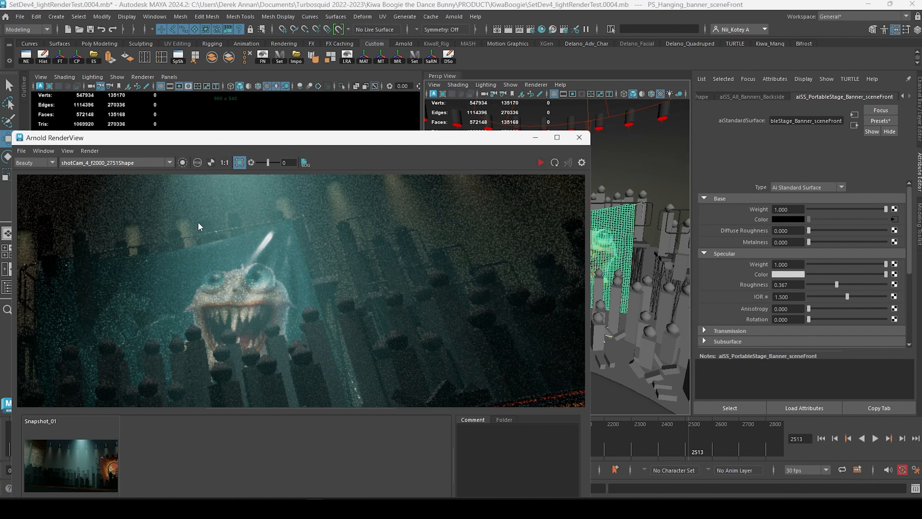
left_click_drag(146, 204, 326, 361)
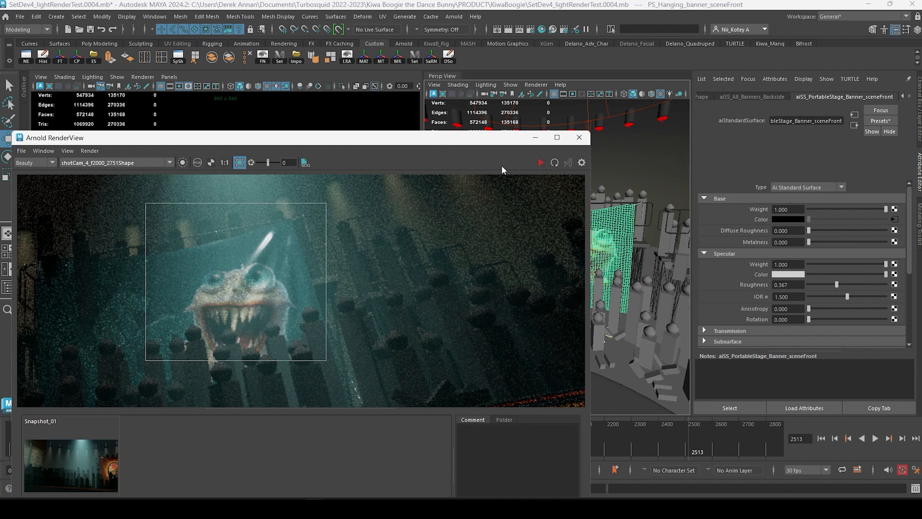
left_click(541, 163)
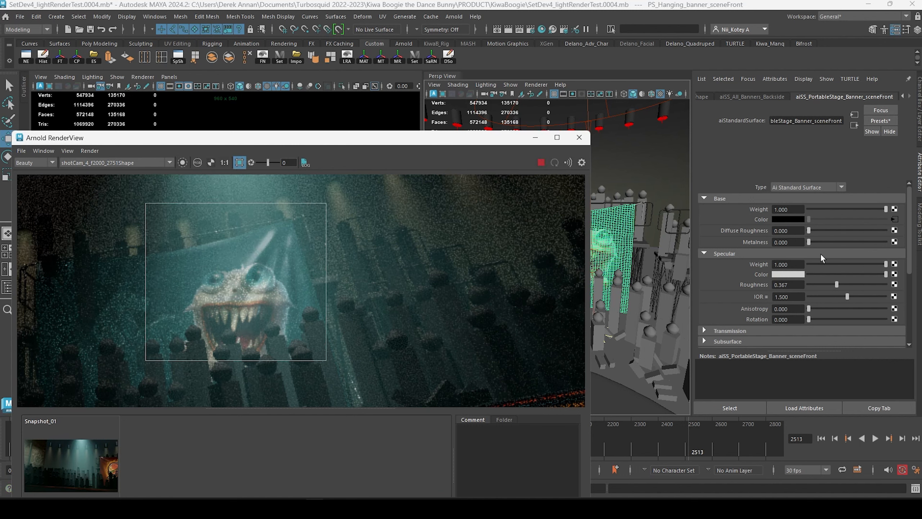
left_click(842, 284)
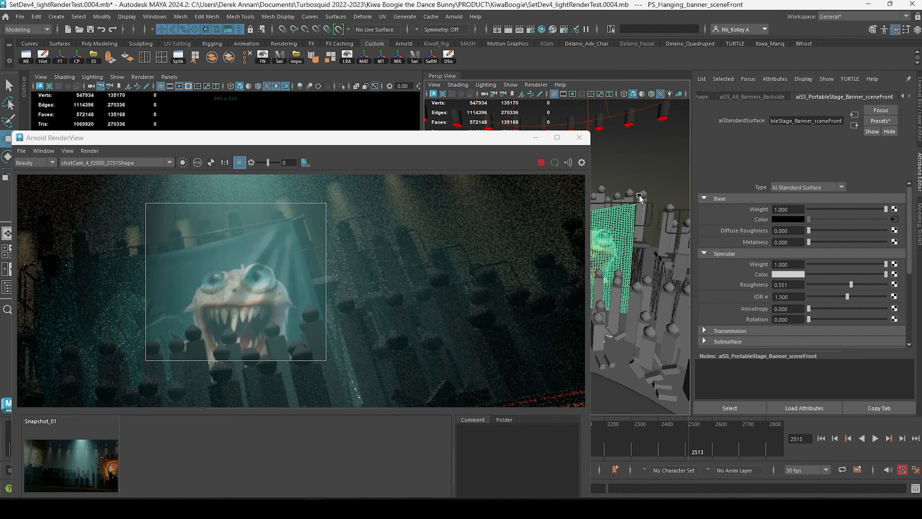
Select the back hanging banner in the perspective view to show its aiSS_All_Banners_Backside material.
left_click_drag(475, 144, 422, 151)
scroll(559, 229, "down", 5)
left_click_drag(573, 230, 601, 225, "alt")
left_click(604, 223)
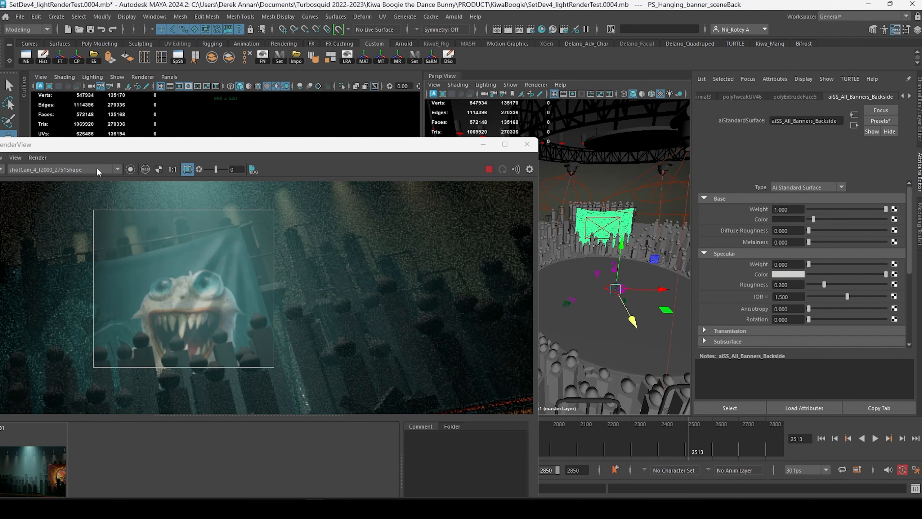
Switch the Arnold render to the perspShape1 camera, turn off the crop region and frame the burger banner.
left_click(118, 172)
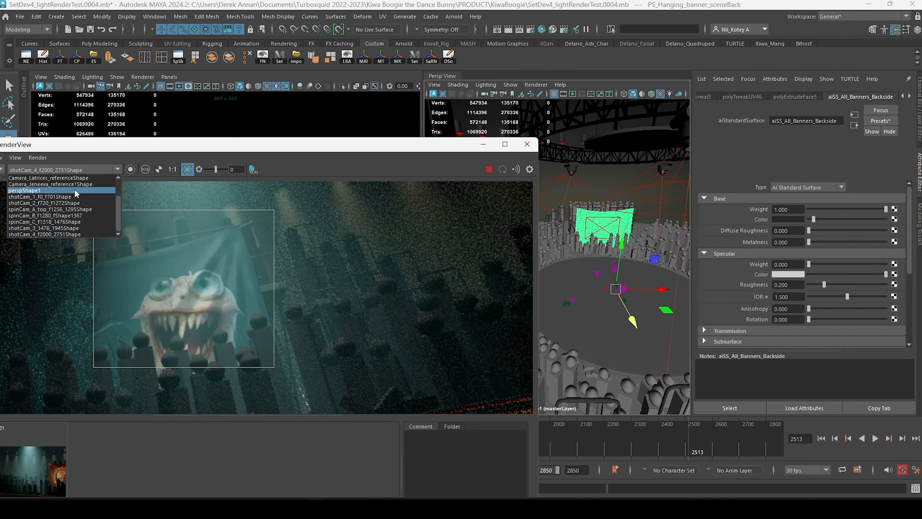
left_click(40, 196)
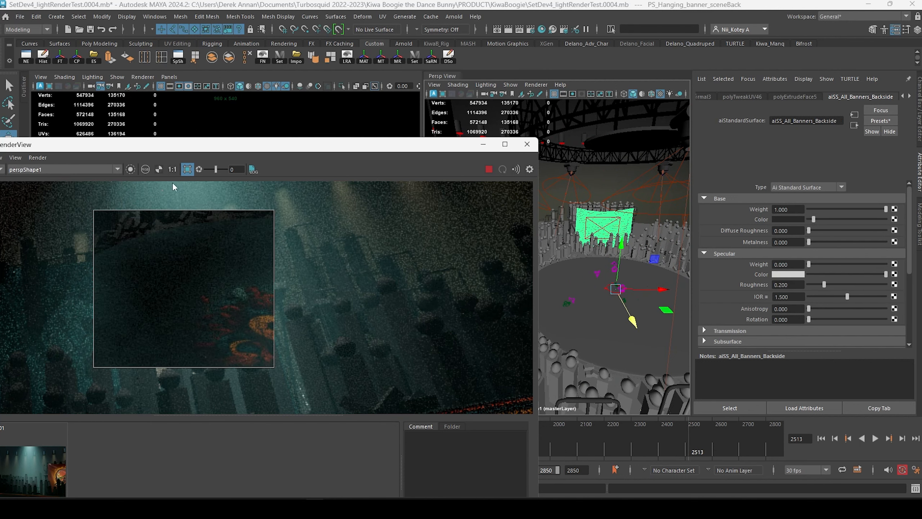
left_click(187, 170)
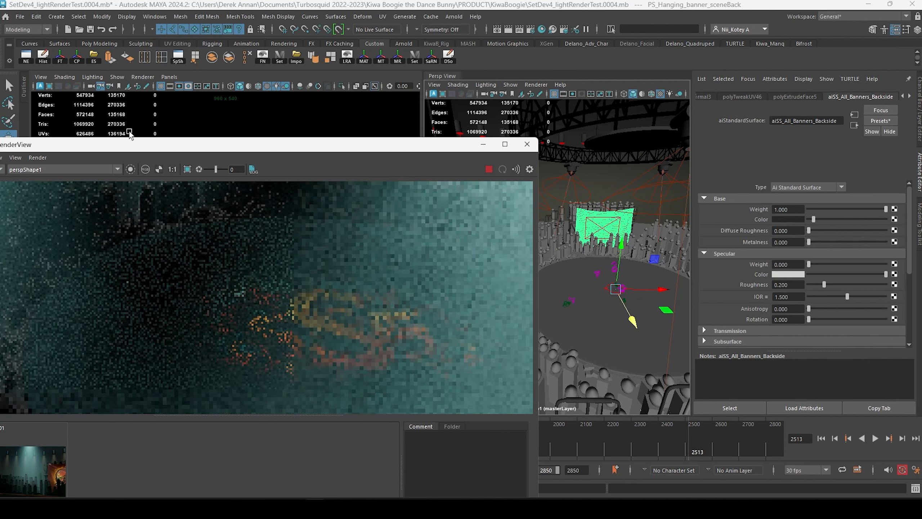
scroll(306, 265, "down", 2)
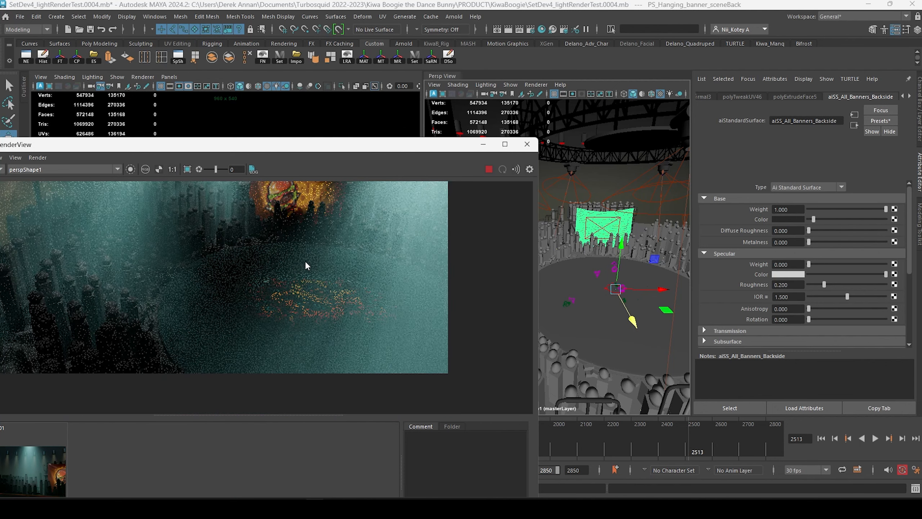
middle_click_drag(315, 255, 316, 346)
scroll(608, 235, "up", 3)
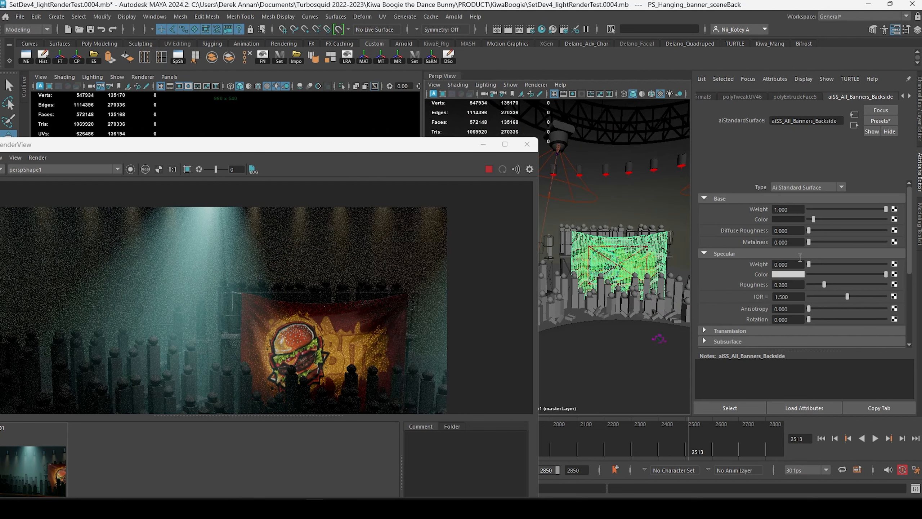
Set the aiSS_All_Banners_Backside specular roughness to 0.551, then stop the live render and minimize the render window.
left_click_drag(795, 286, 707, 247)
type(".551")
key("Return")
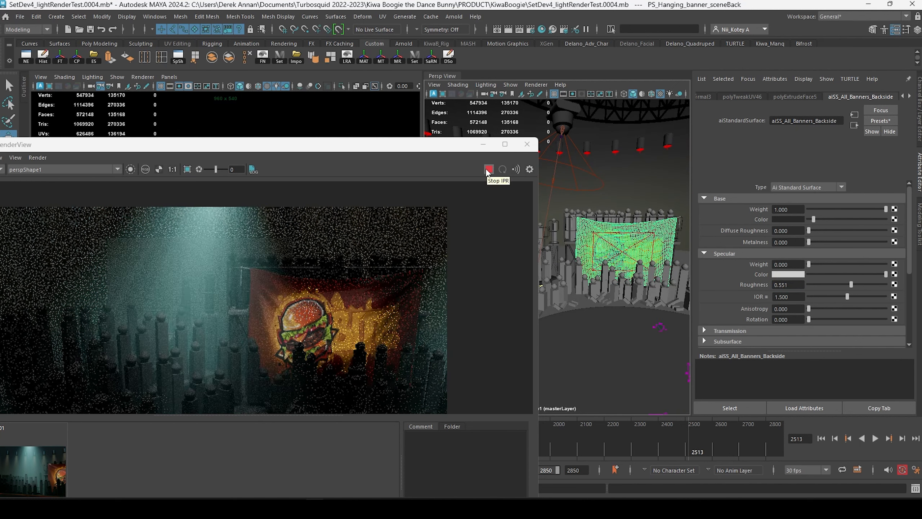
left_click(488, 170)
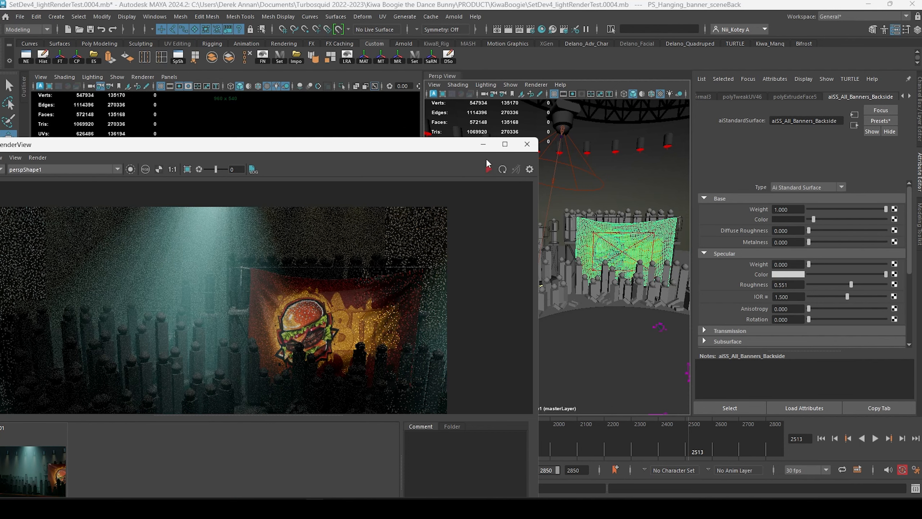
left_click(484, 145)
Select the studio wall and examine the ramp_studioWALL texture driving its material's base color.
left_click(476, 203)
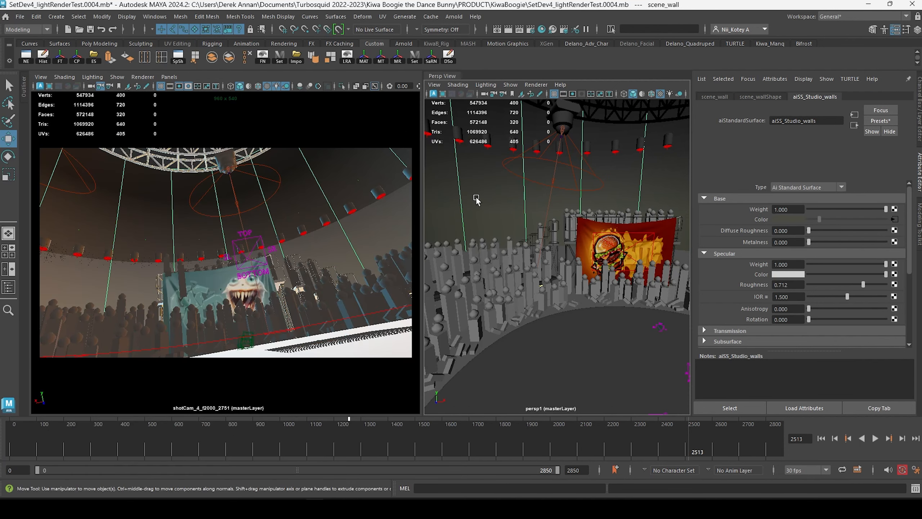
left_click(894, 220)
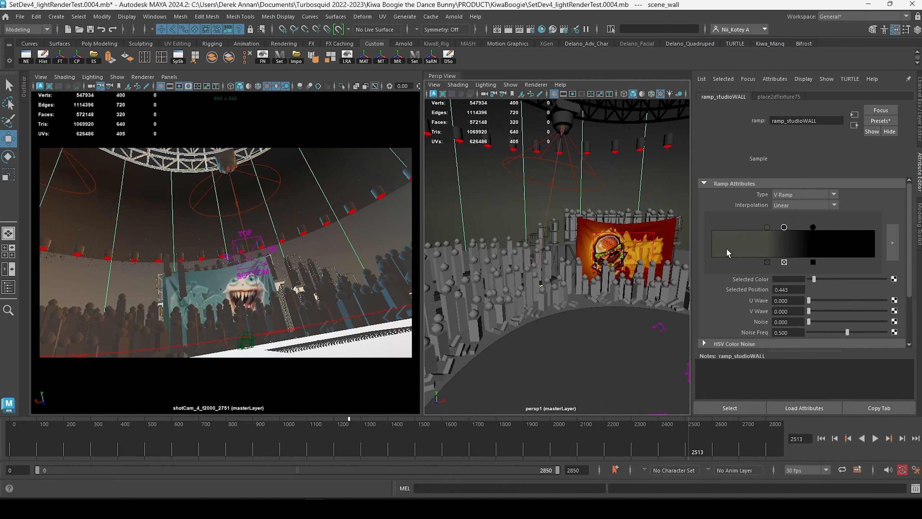
left_click_drag(475, 239, 539, 213, "alt")
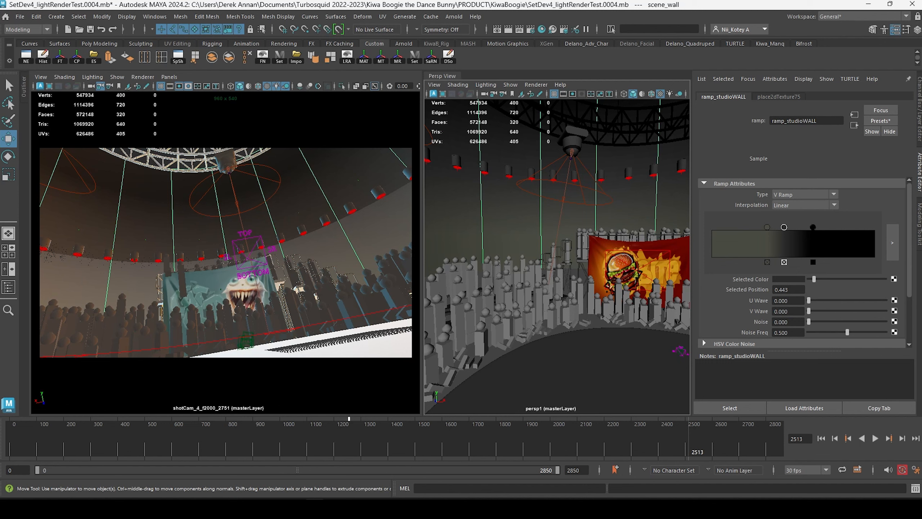
key("alt+Tab")
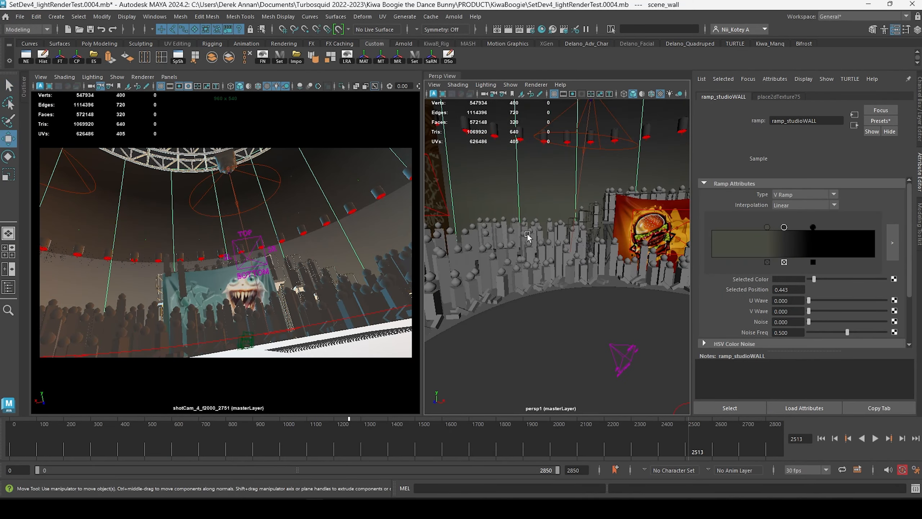
Select the proxy crowd of spectators, enlarge the perspective view and isolate the crowd in it.
left_click(529, 233)
key("w")
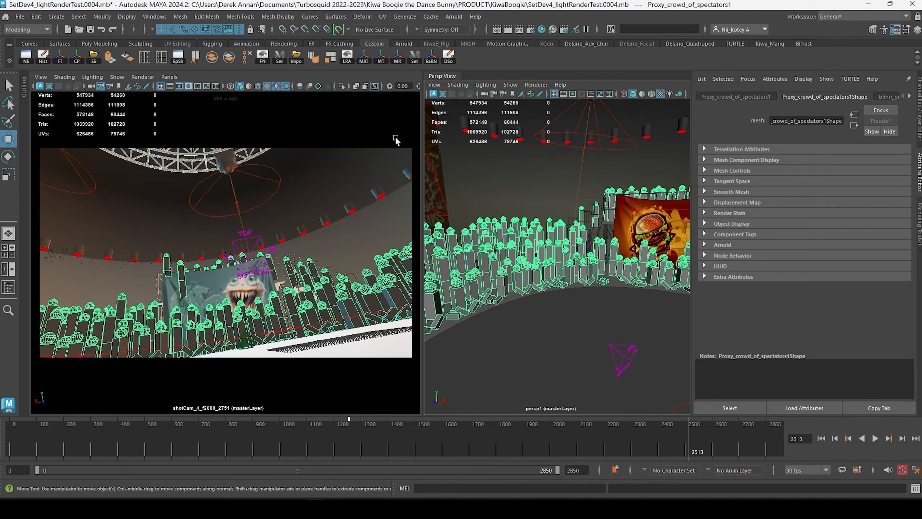
left_click_drag(423, 137, 307, 139)
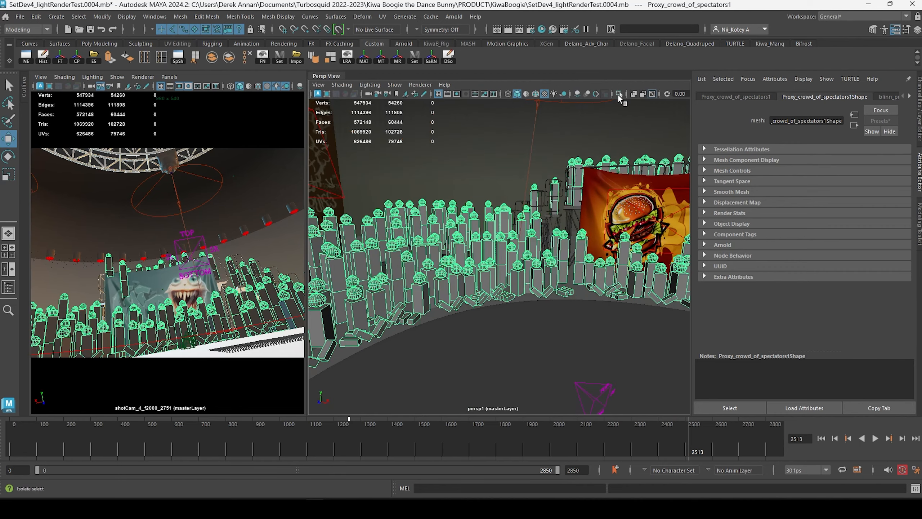
key("ctrl+1")
key("f")
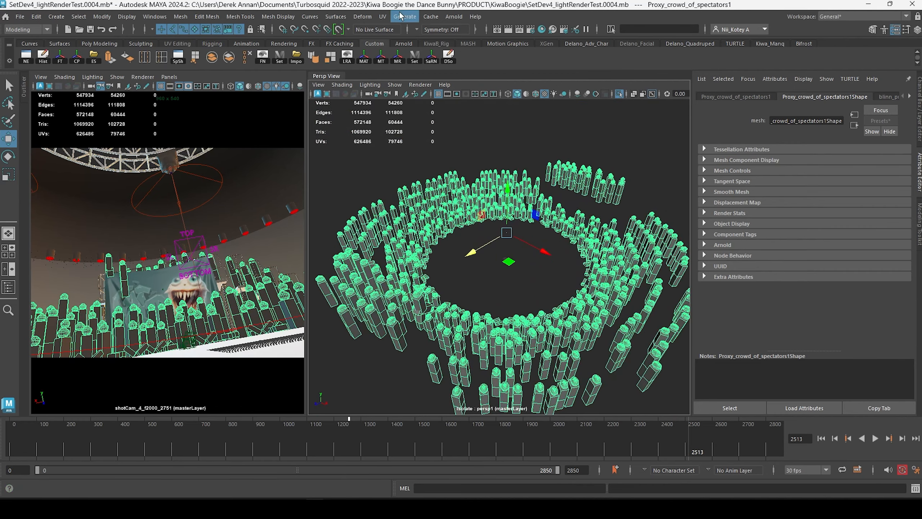
Apply a cylindrical UV projection to the crowd with a horizontal sweep of about 356 degrees, then return to object mode.
left_click(383, 16)
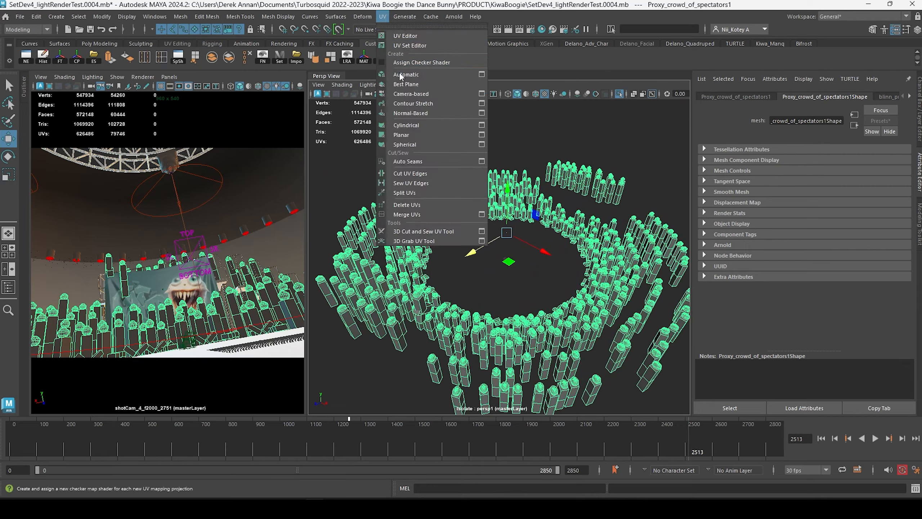
left_click(425, 124)
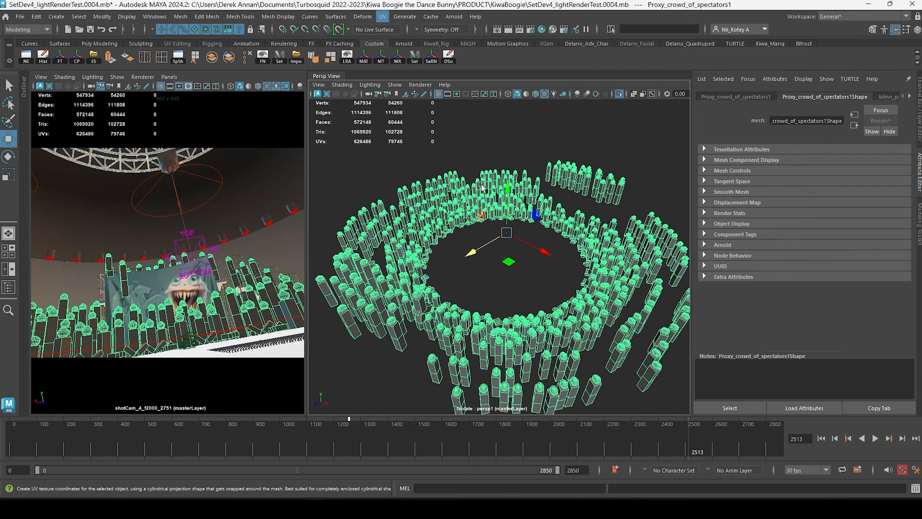
left_click_drag(505, 240, 473, 302, "alt")
left_click_drag(475, 303, 625, 269)
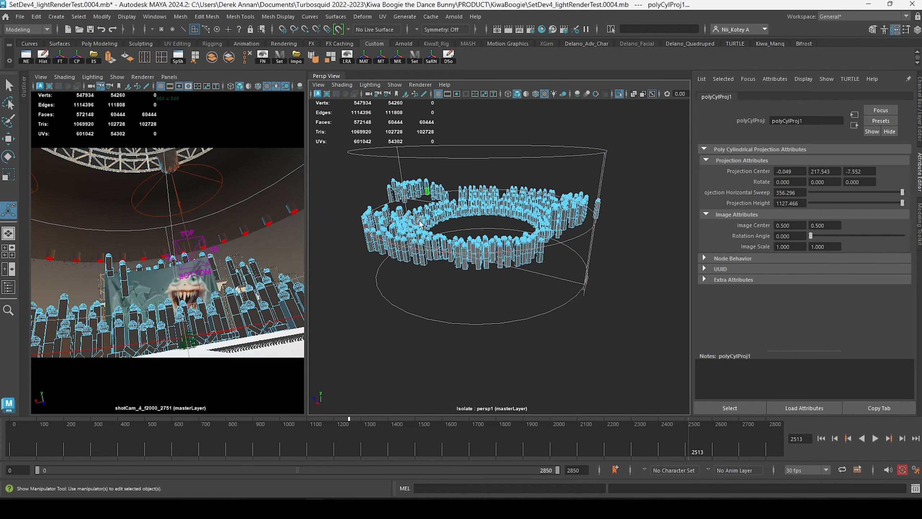
left_click_drag(417, 220, 457, 231, "alt")
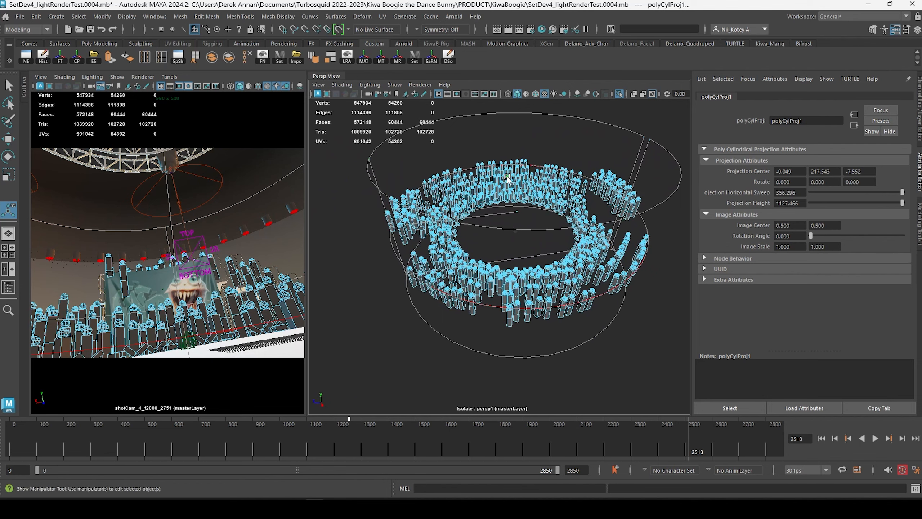
right_click_drag(496, 173, 521, 166)
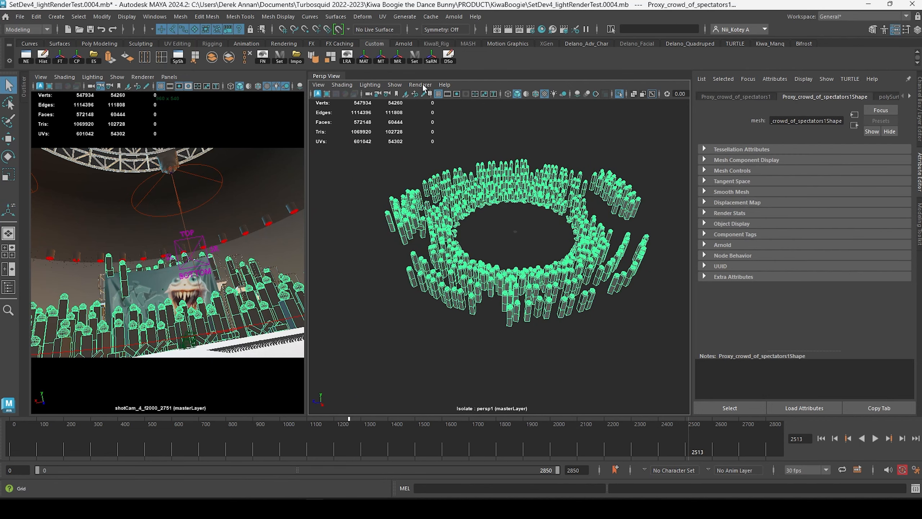
Select all the crowd's UV shells in the UV Editor and scale them down slightly to fit inside the UV tile's width.
left_click(383, 16)
left_click(413, 36)
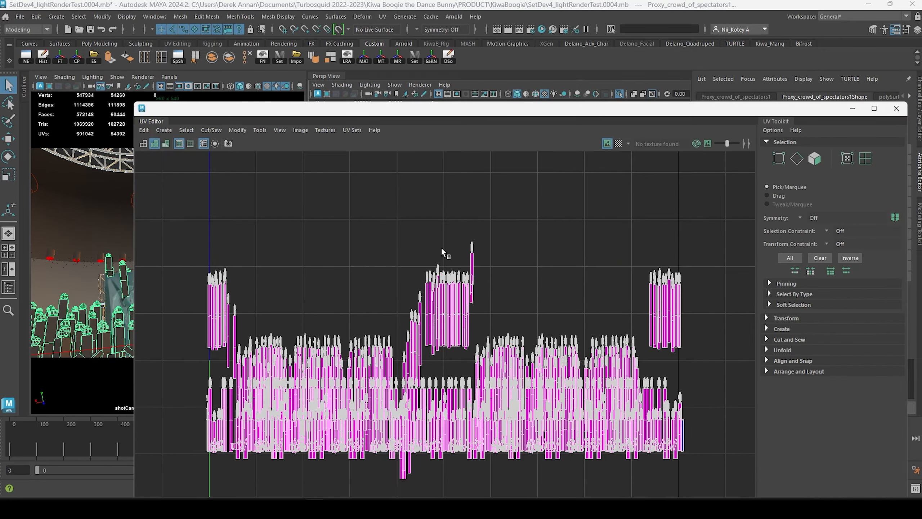
right_click_drag(441, 247, 419, 195, "alt")
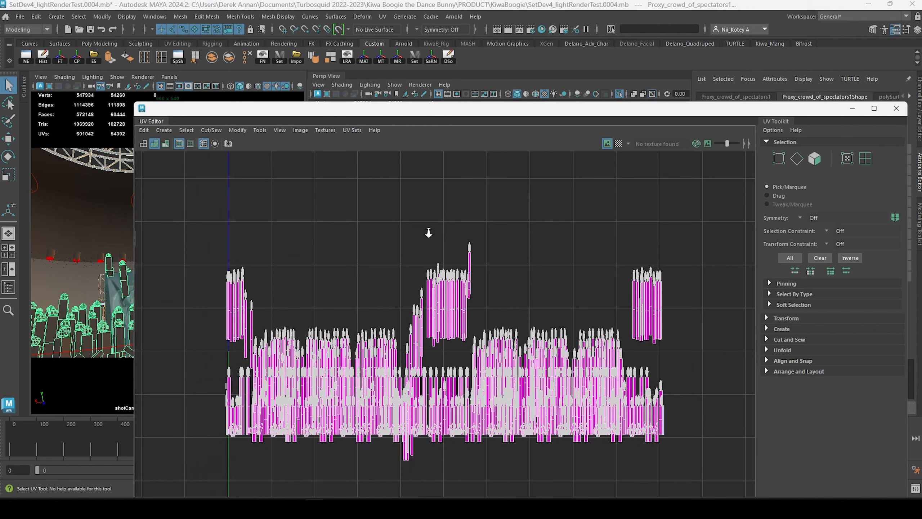
right_click_drag(428, 237, 411, 263, "alt")
left_click_drag(226, 211, 665, 433)
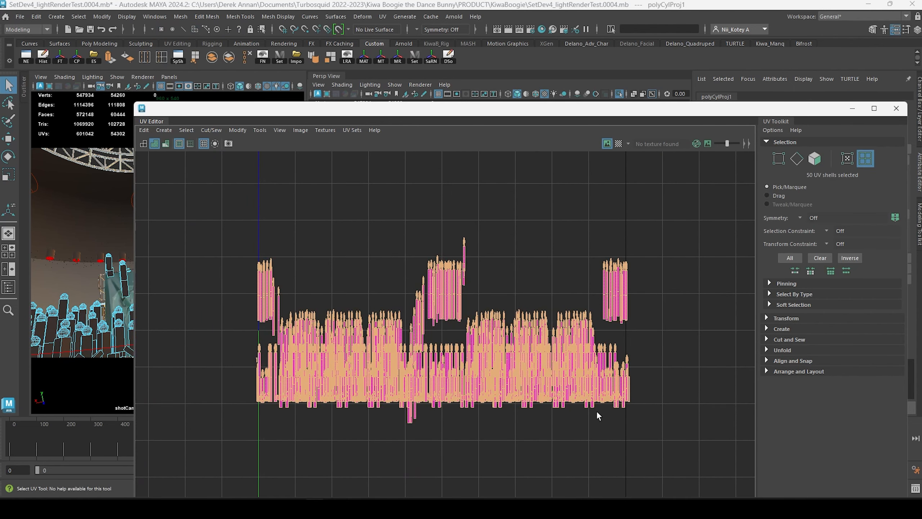
key("r")
left_click_drag(443, 330, 434, 331)
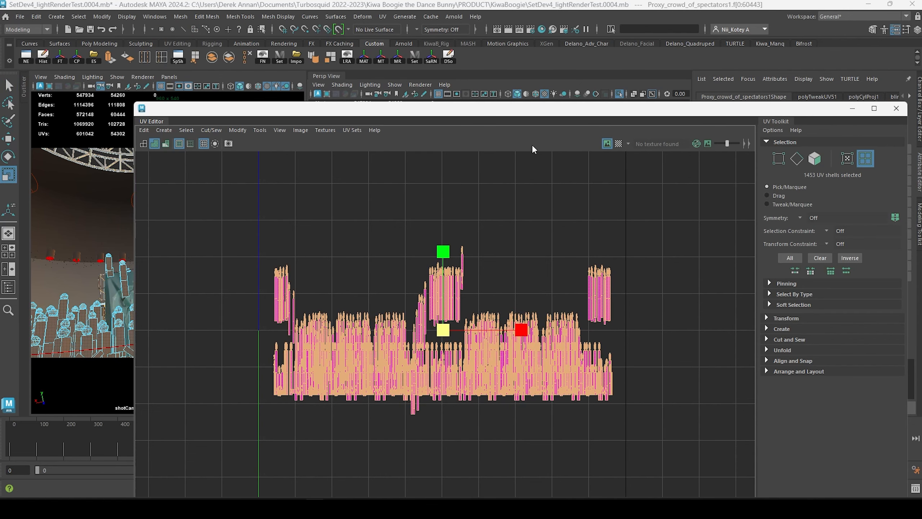
left_click_drag(549, 107, 548, 200)
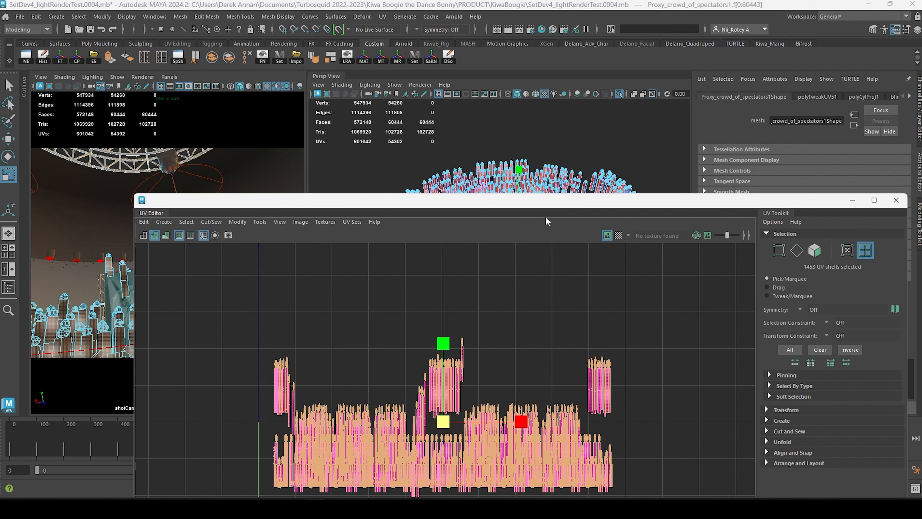
Select the crowd's blinn_proxy_crowd_background material and graph its shading network in the Hypershade.
middle_click_drag(442, 315, 504, 304, "alt")
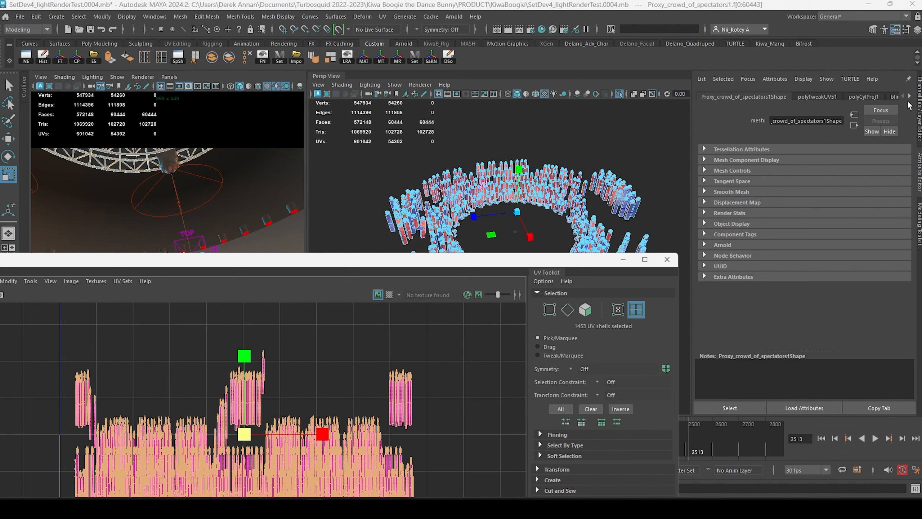
left_click(911, 97)
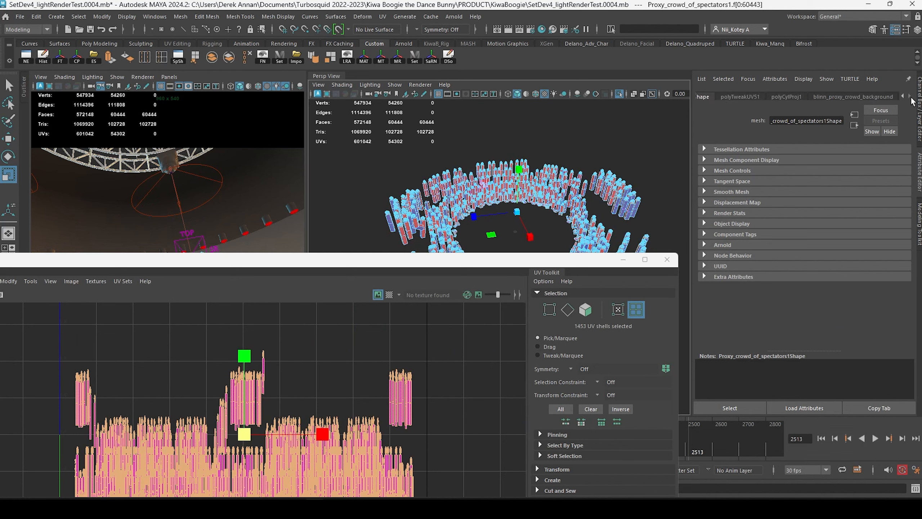
left_click(872, 98)
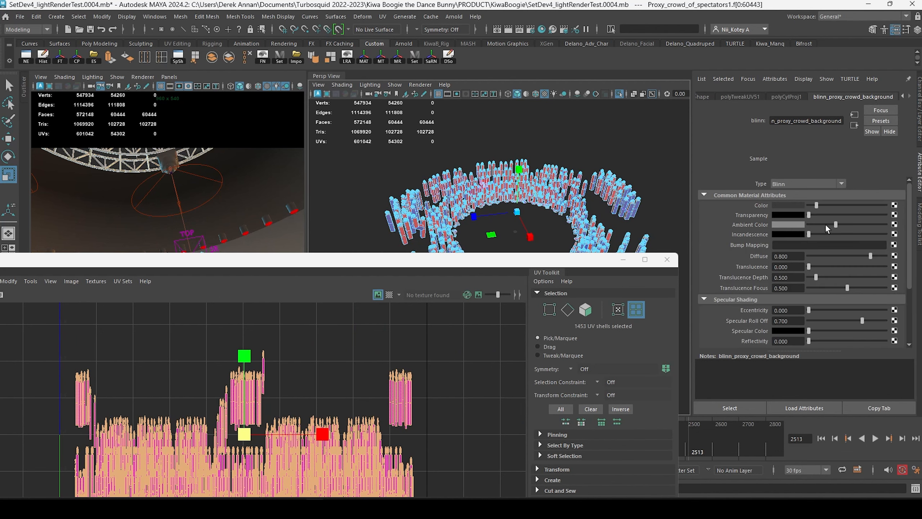
left_click(733, 407)
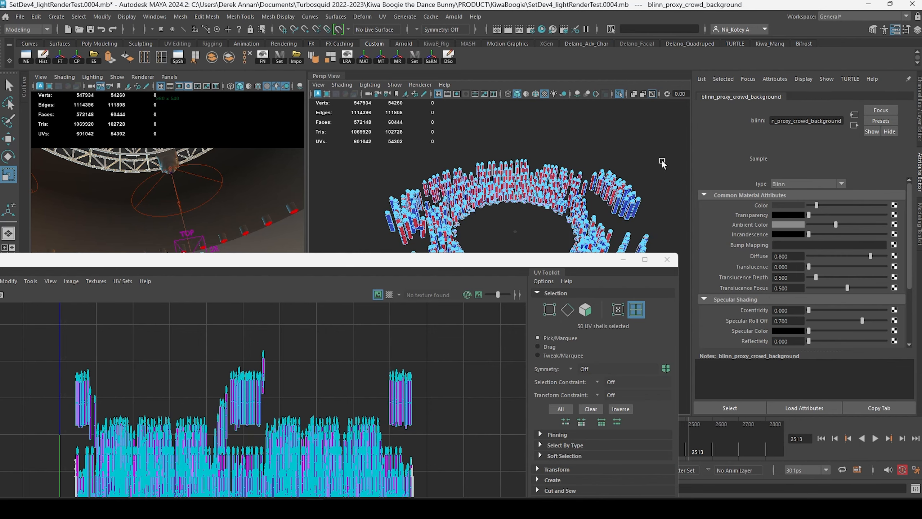
left_click(542, 32)
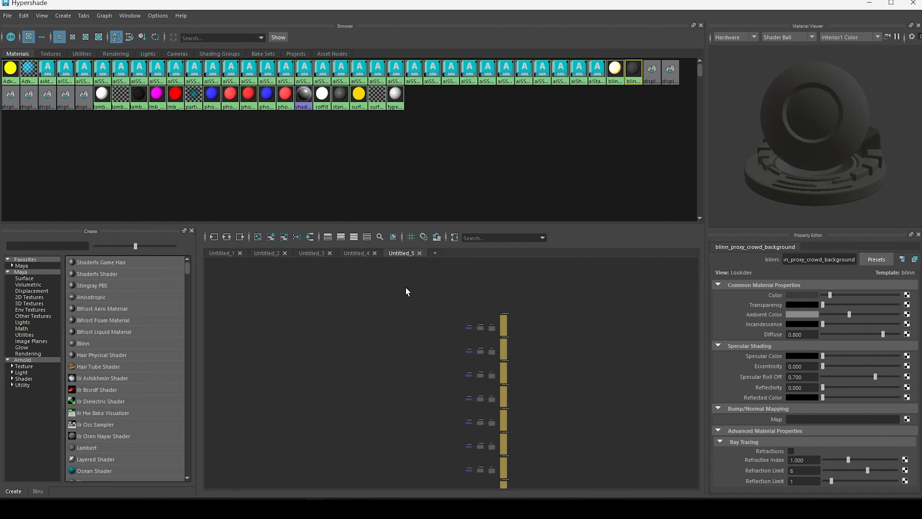
left_click(228, 236)
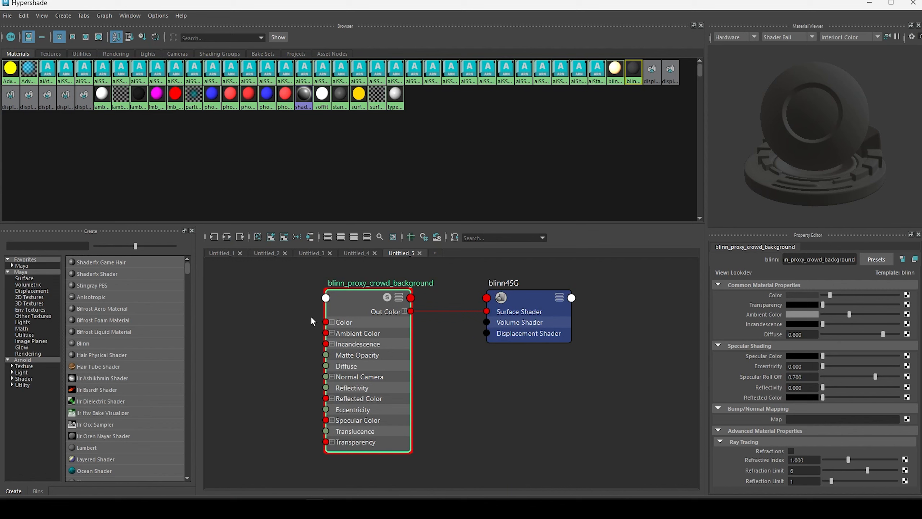
scroll(442, 332, "up", 3)
scroll(443, 333, "down", 3)
middle_click_drag(366, 321, 455, 330, "alt")
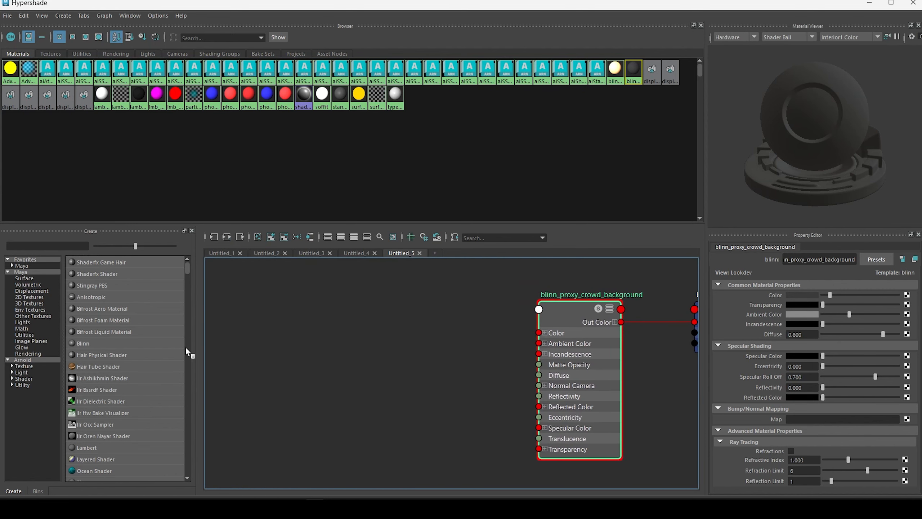
key("Tab")
type("ramp")
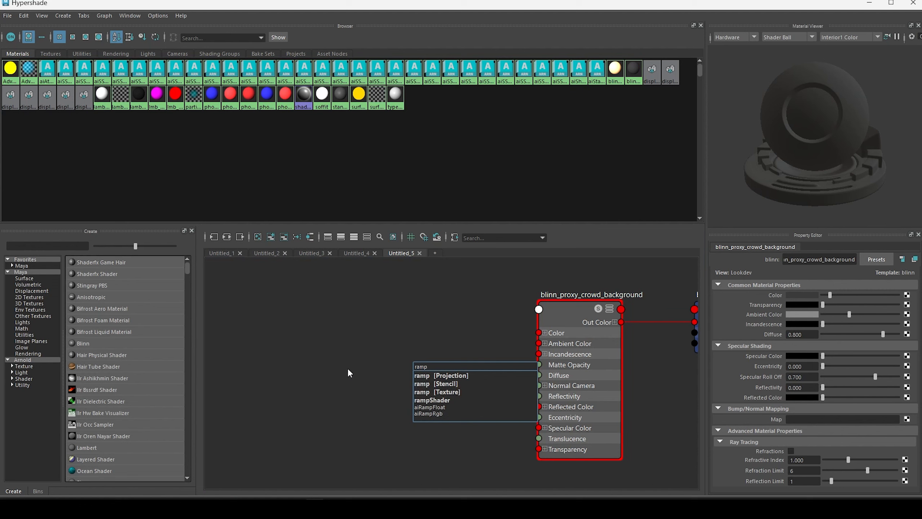
key("Escape")
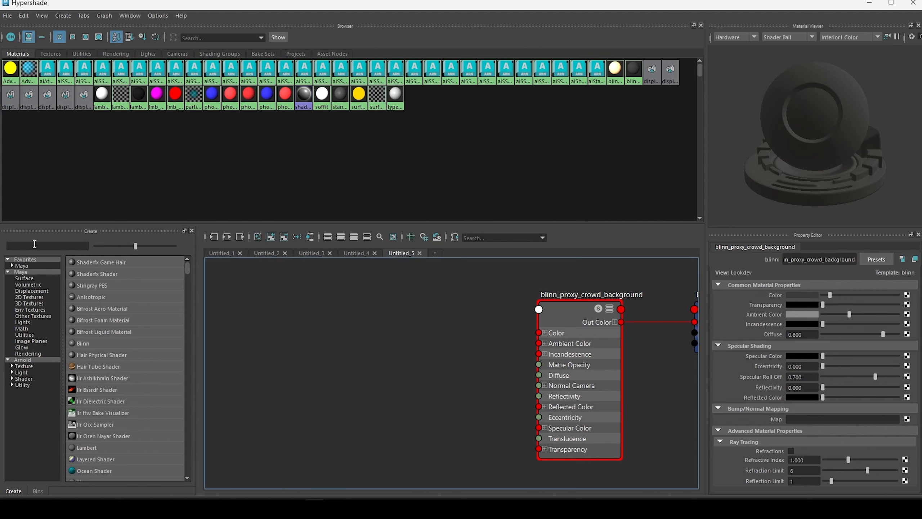
Create a Ramp texture and connect its Out Color to the Color of blinn_proxy_crowd_background.
left_click(35, 244)
type("ramp")
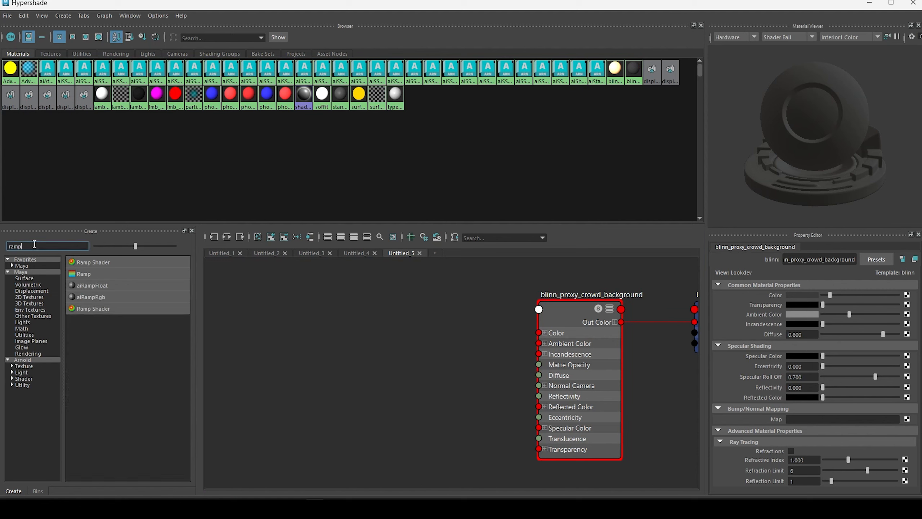
left_click_drag(84, 274, 393, 340)
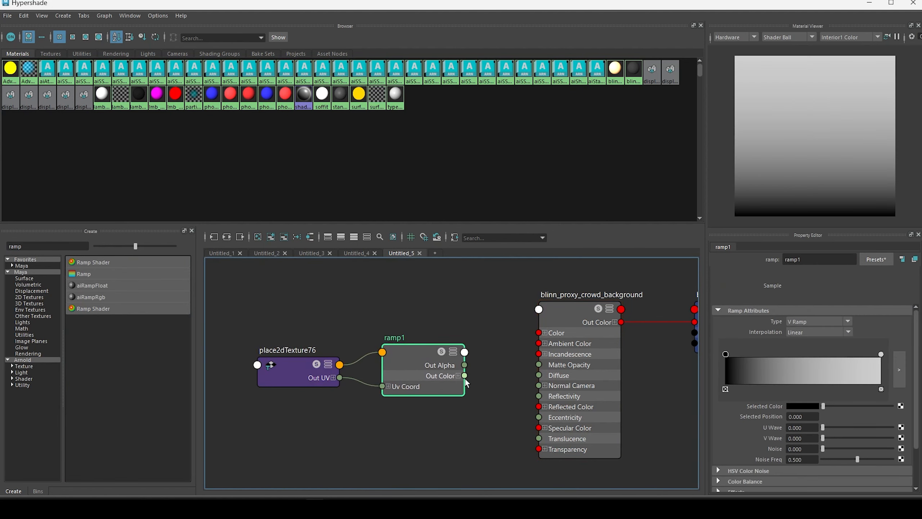
left_click_drag(465, 377, 539, 333)
left_click_drag(579, 2, 579, 214)
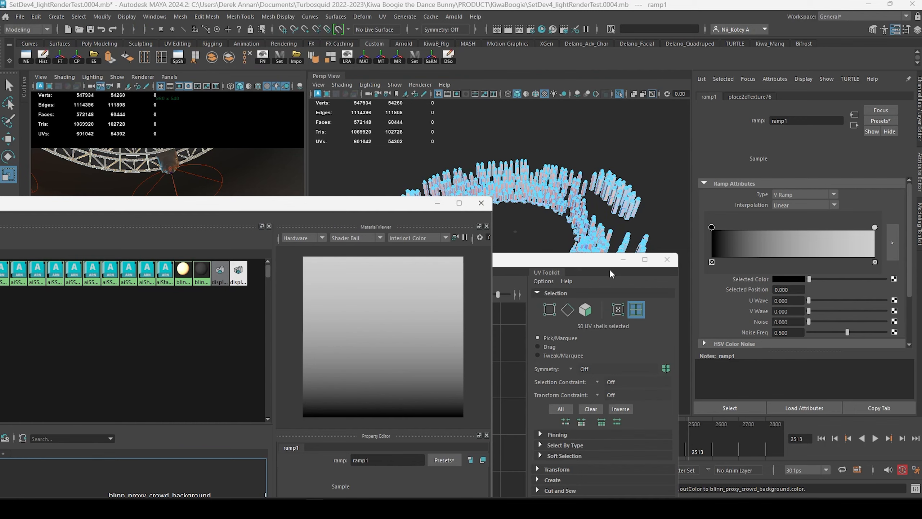
Minimize the UV Editor, return the crowd to object mode and inspect the ramp shading on the spectators.
left_click(623, 261)
left_click_drag(623, 261, 625, 248, "alt")
scroll(625, 248, "up", 3)
middle_click_drag(626, 248, 561, 245, "alt")
right_click_drag(561, 246, 595, 204)
left_click(613, 169)
left_click_drag(613, 169, 614, 224, "alt")
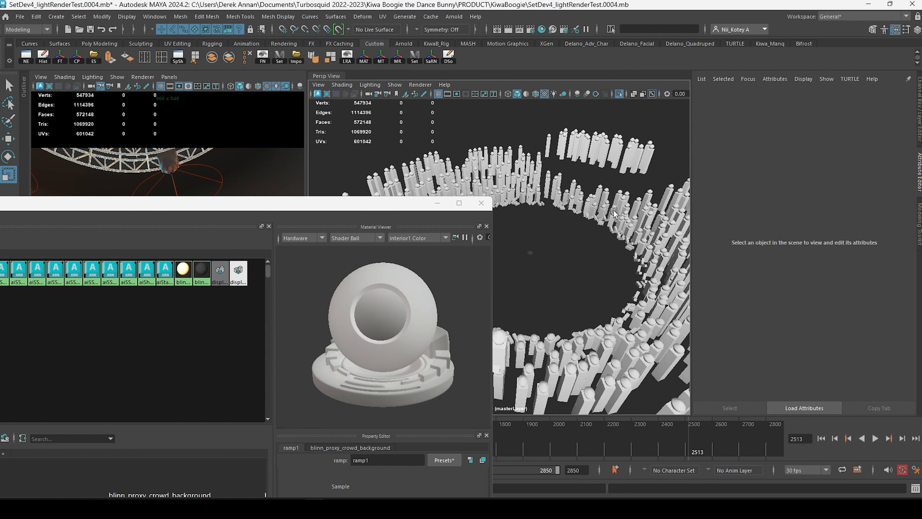
left_click(614, 210)
Set the crowd ramp's type to U Ramp, keeping the Hypershade clear of the crowd in the perspective view.
left_click_drag(297, 206, 284, 83)
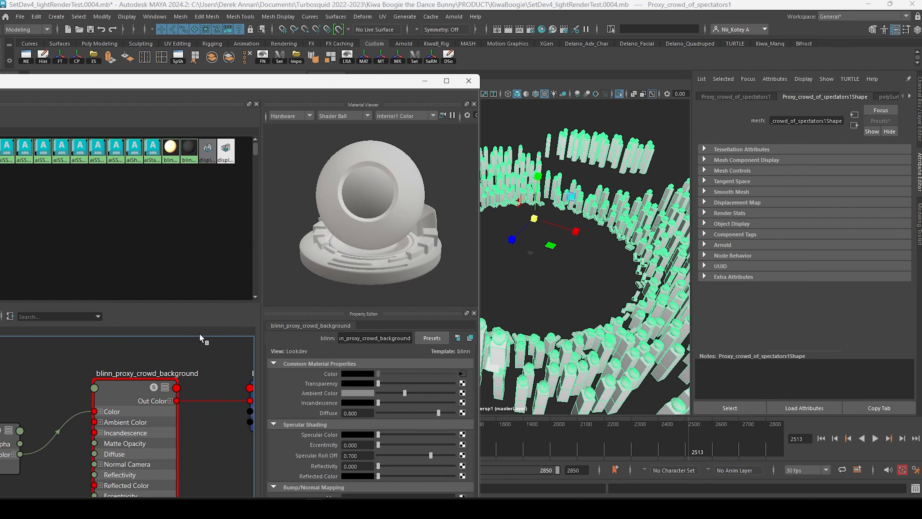
scroll(200, 338, "down", 3)
left_click(129, 383)
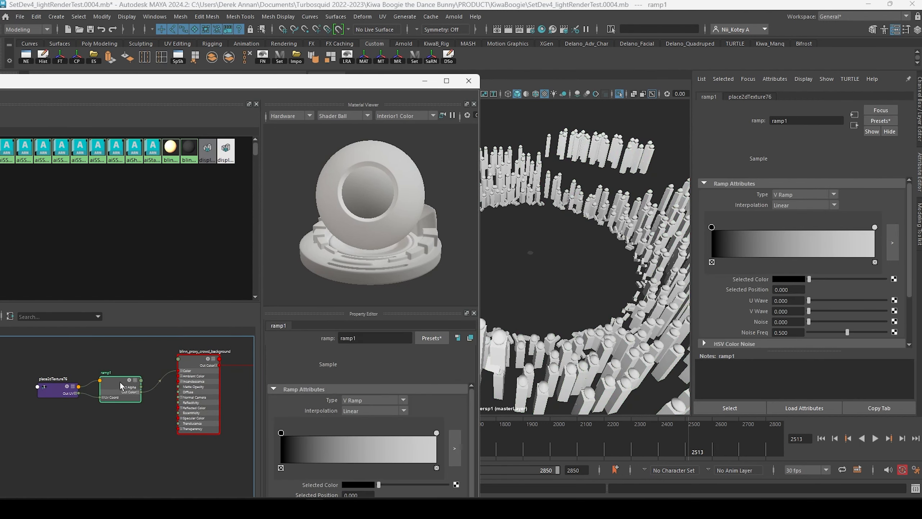
left_click(385, 398)
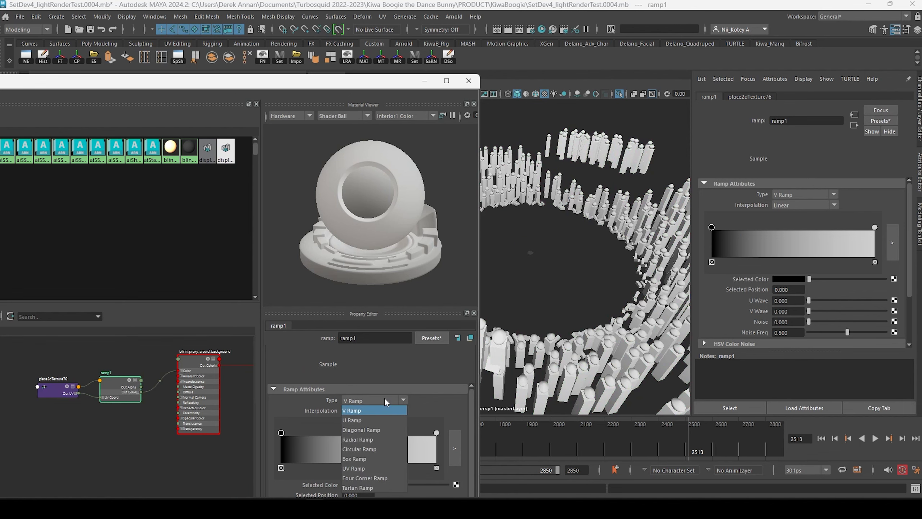
left_click(373, 420)
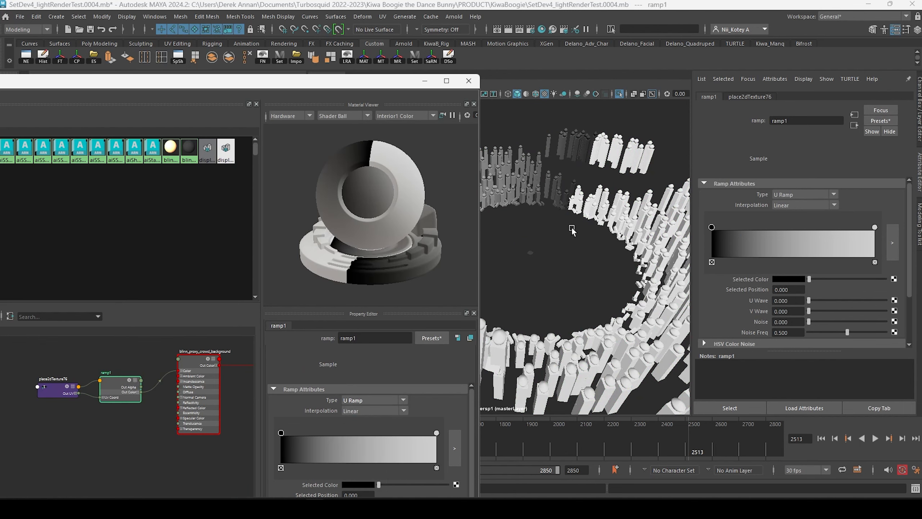
left_click_drag(361, 83, 299, 81)
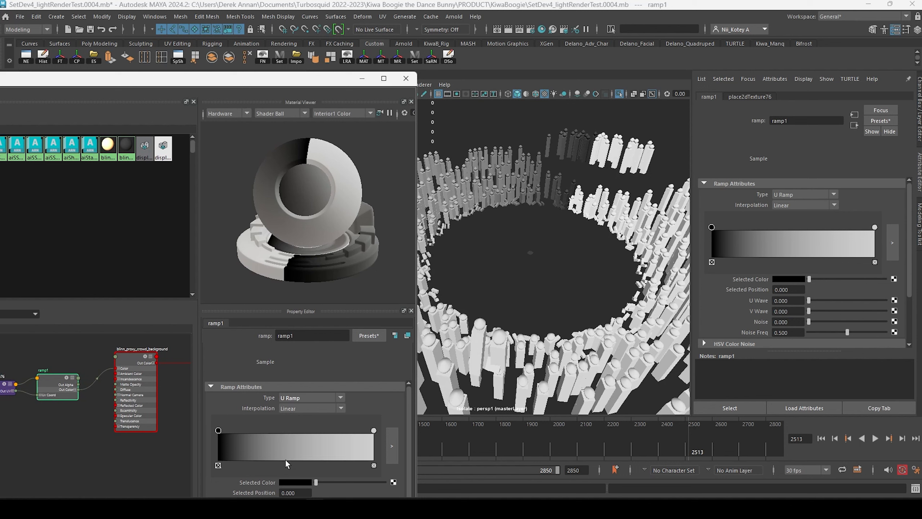
Shift the ramp's black stop to about 0.03 and add stops at about 0.42 and 0.71, darkening the latter to dark grey.
left_click_drag(286, 458, 293, 459)
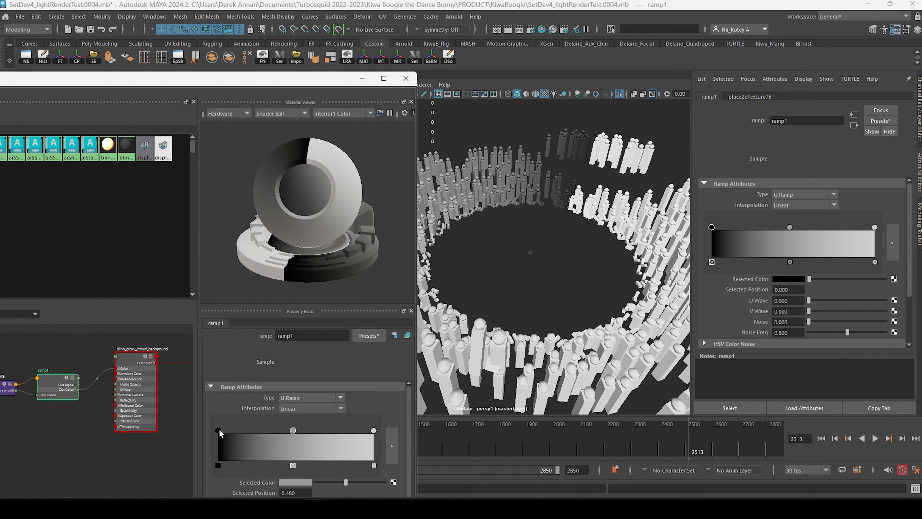
left_click_drag(219, 430, 223, 431)
left_click_drag(290, 431, 285, 432)
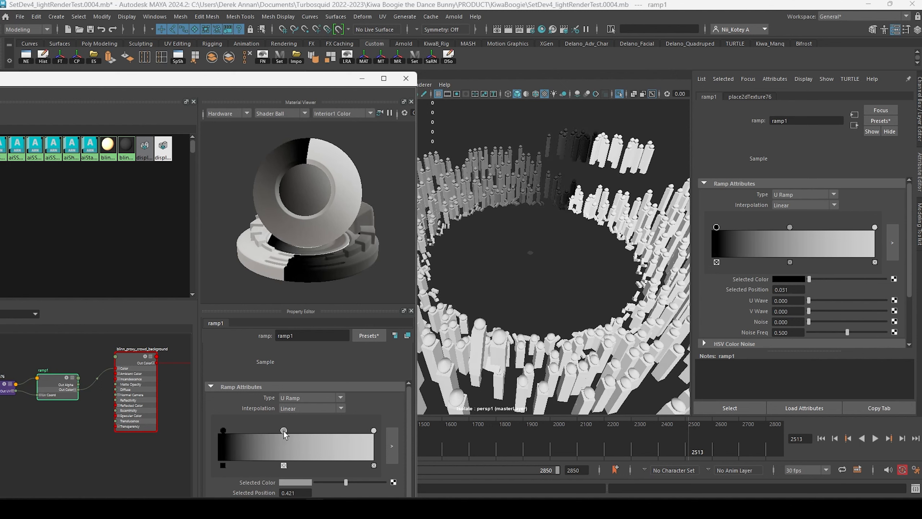
left_click(327, 431)
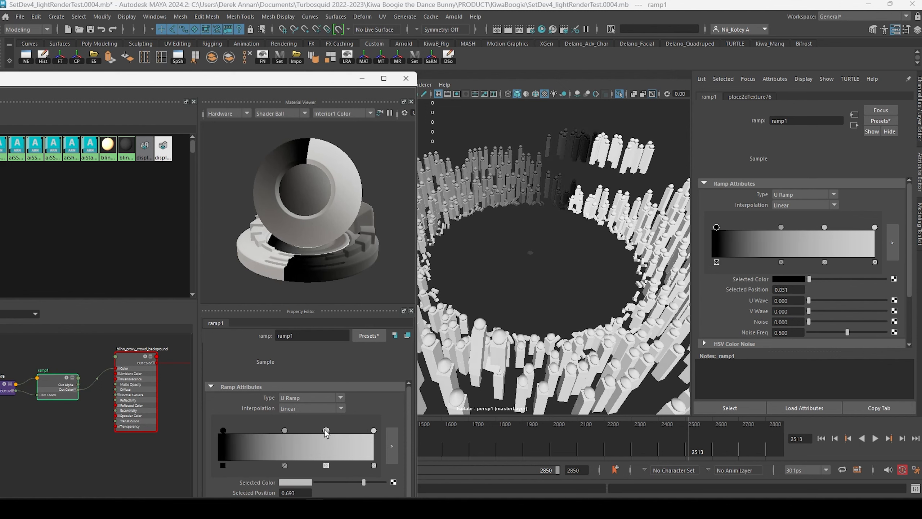
left_click_drag(326, 431, 329, 431)
left_click_drag(338, 483, 323, 483)
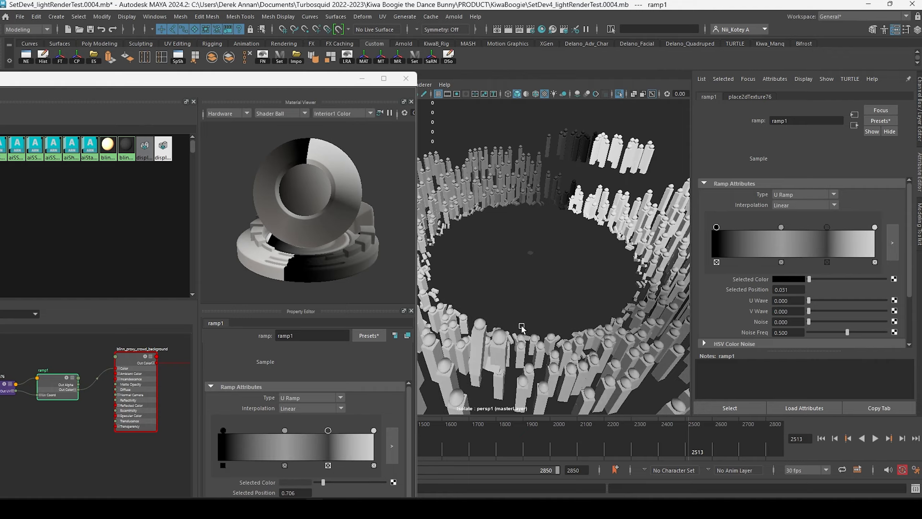
Set the ramp's interpolation to None and move the dark grey stop to about 0.64, checking the bands around the crowd.
left_click_drag(521, 327, 608, 309, "alt")
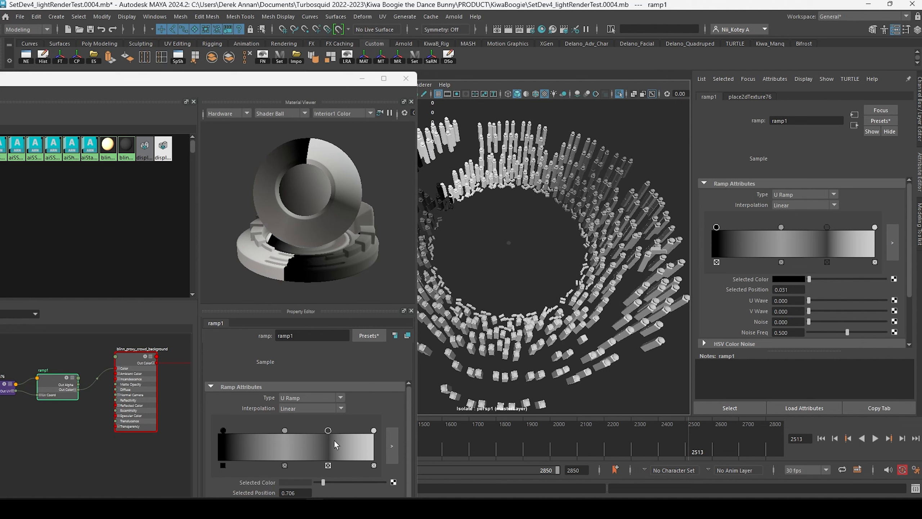
left_click_drag(329, 431, 325, 431)
left_click(341, 408)
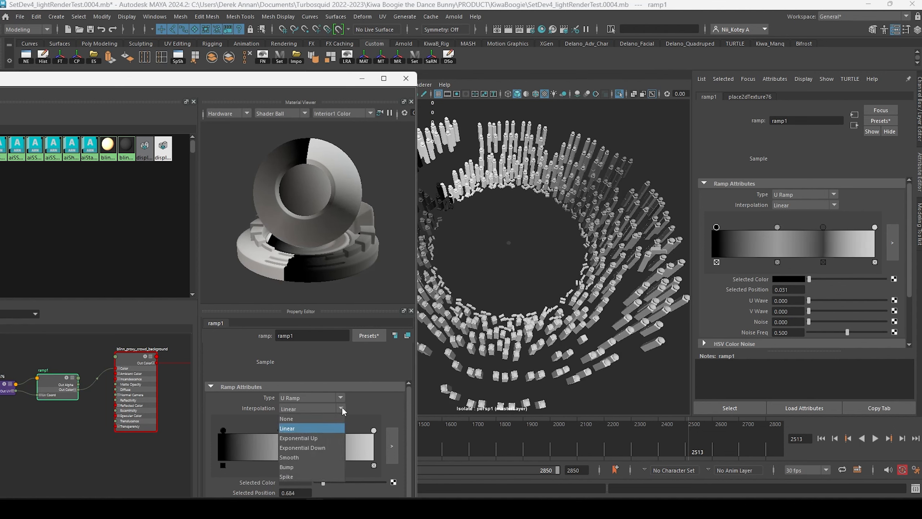
left_click(327, 419)
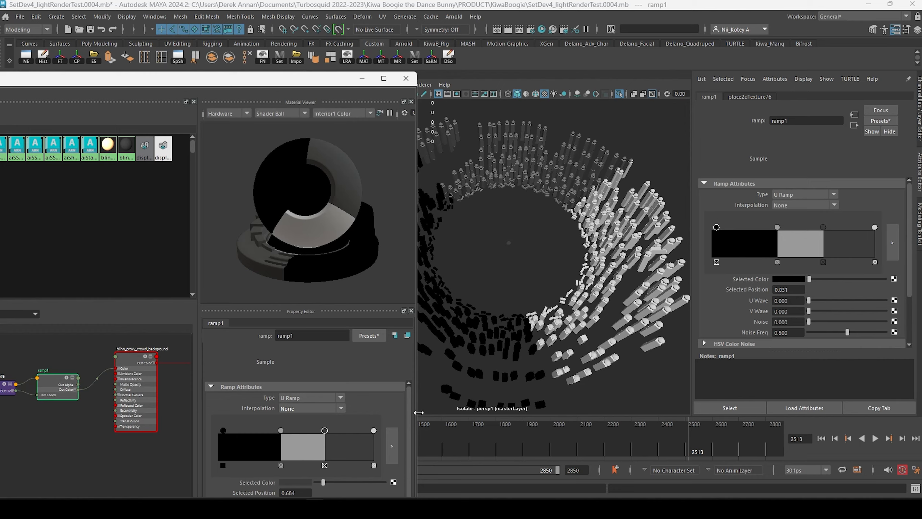
left_click_drag(472, 377, 476, 332, "alt")
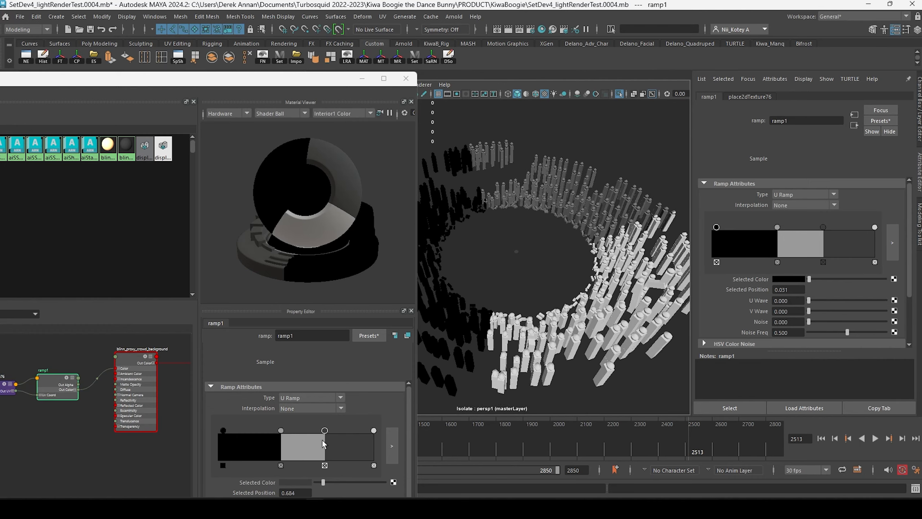
left_click_drag(570, 303, 538, 270, "alt")
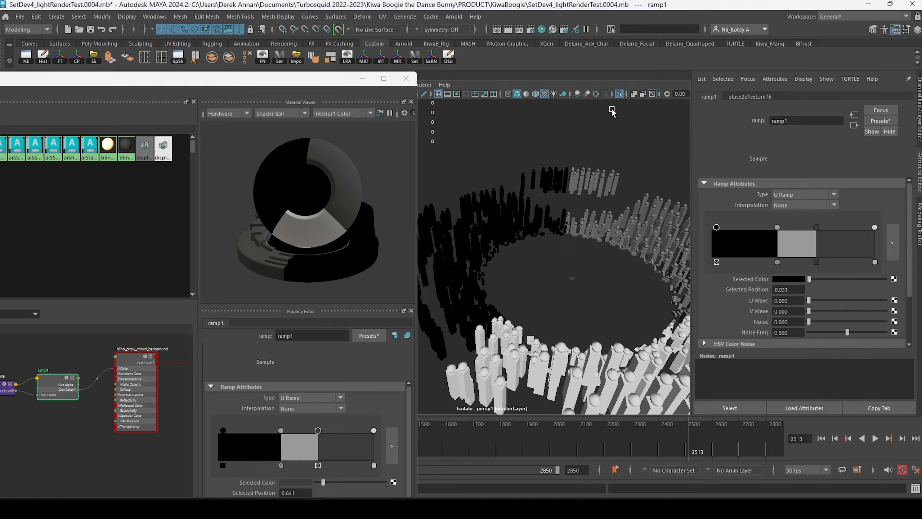
Show the whole stage again and align the ramp bands, moving the black stop to 0 and the light grey stop to about 0.38.
left_click(619, 94)
left_click_drag(589, 252, 529, 245, "alt")
mouse_move(283, 432)
left_mouse_down()
mouse_move(269, 435)
mouse_move(277, 436)
left_mouse_up()
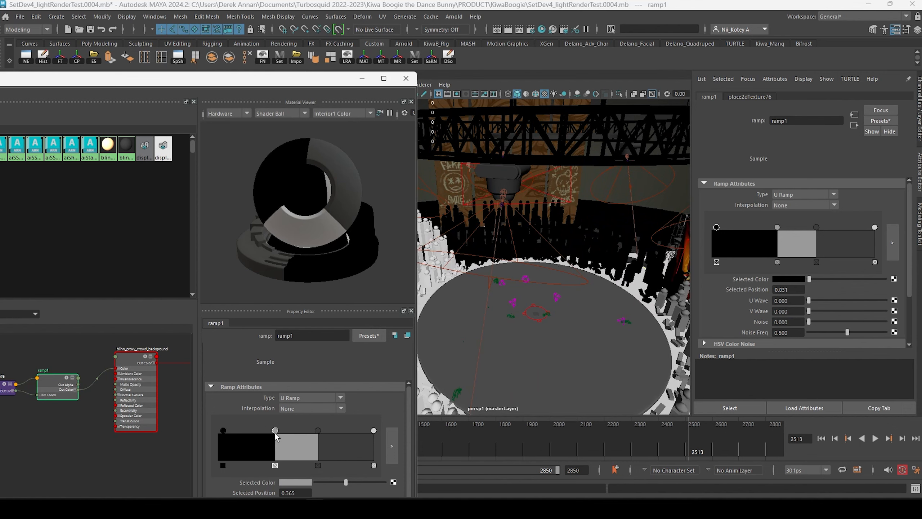
left_click_drag(473, 324, 485, 310, "alt")
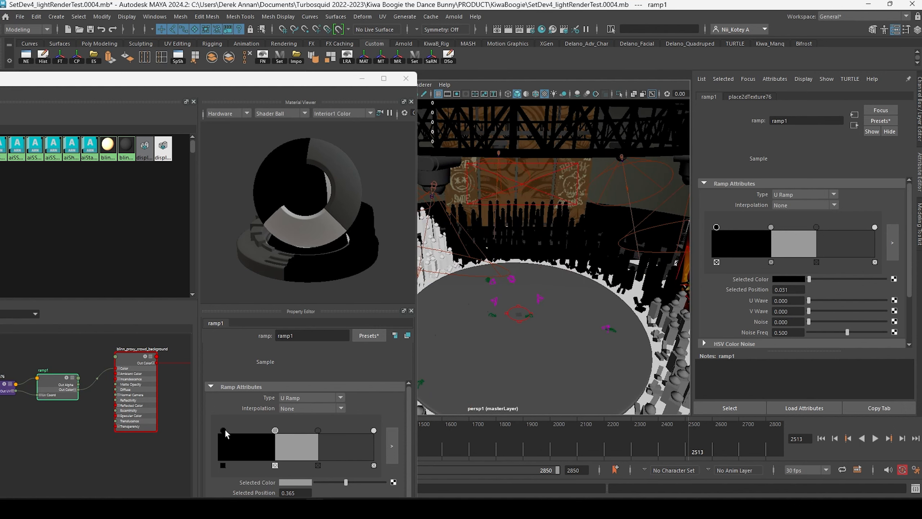
left_click_drag(224, 432, 219, 430)
left_click_drag(275, 431, 277, 432)
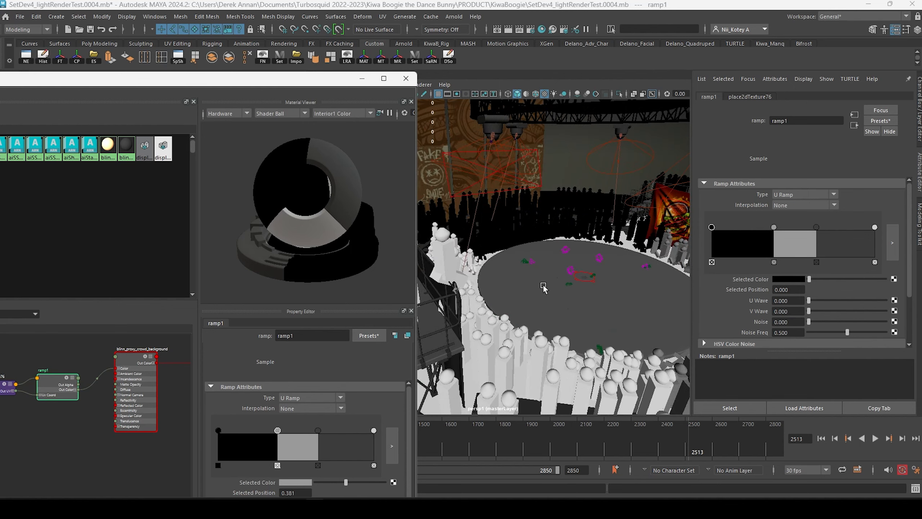
left_click_drag(544, 286, 547, 220, "alt")
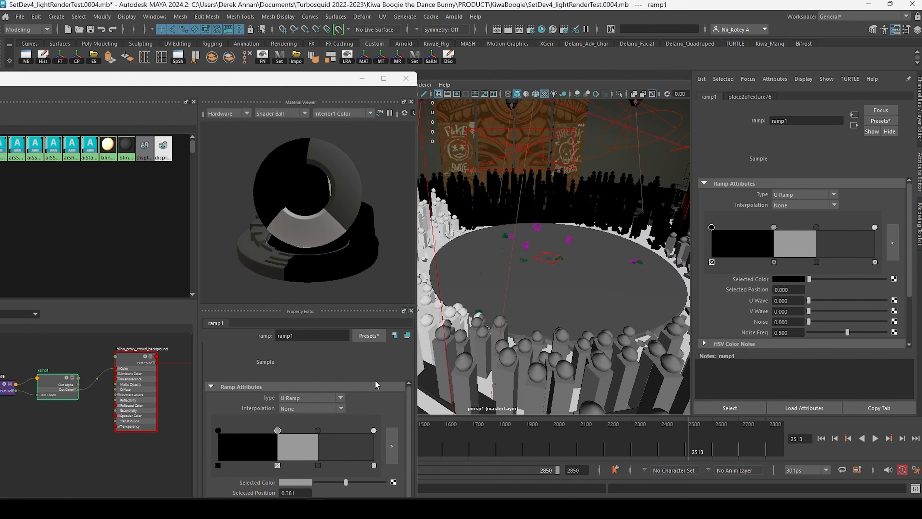
Recolour the ramp's first stop dark brown by sampling the graffiti banner behind the stage.
left_click(218, 431)
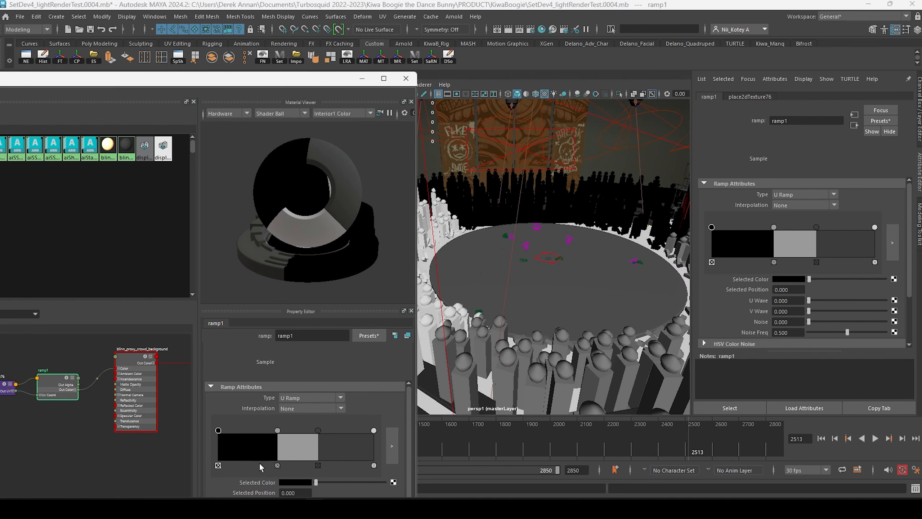
left_click(291, 482)
left_click(302, 482)
left_click(257, 437)
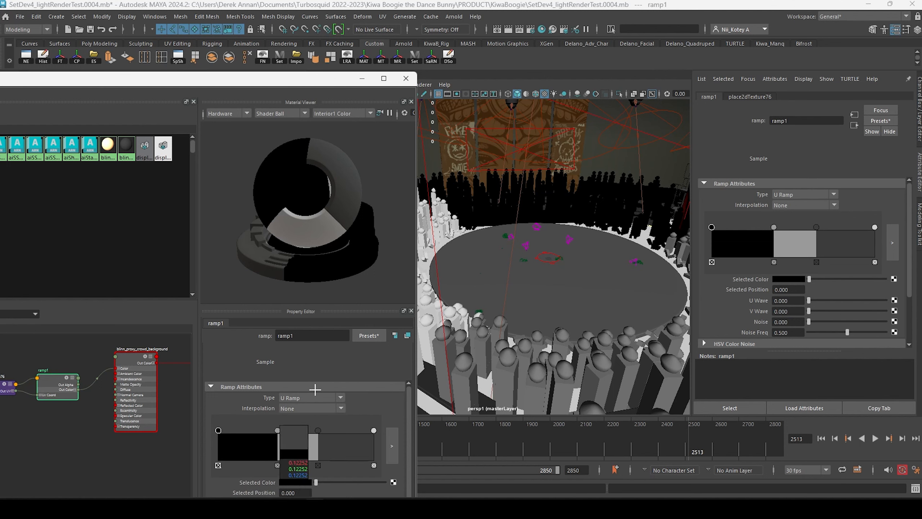
left_click(501, 137)
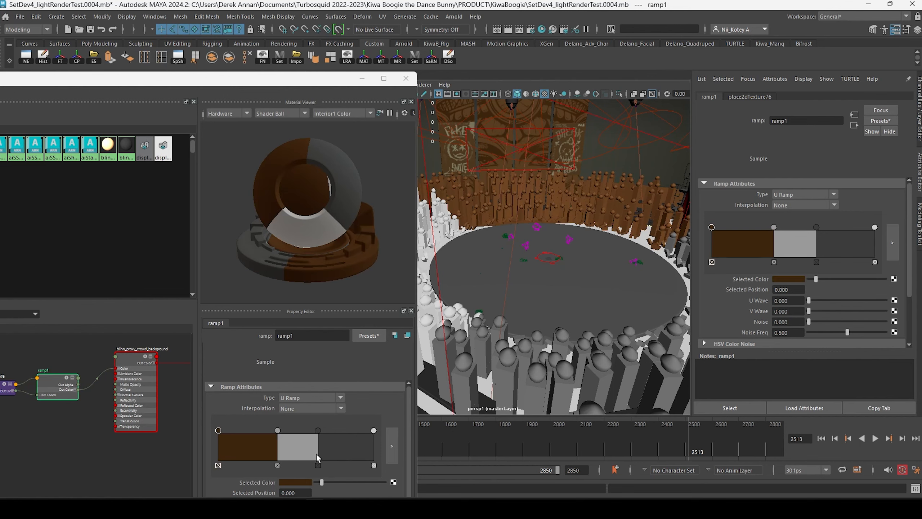
Recolour the ramp's light grey stop at 0.381 teal by sampling the monster banner.
left_click(278, 430)
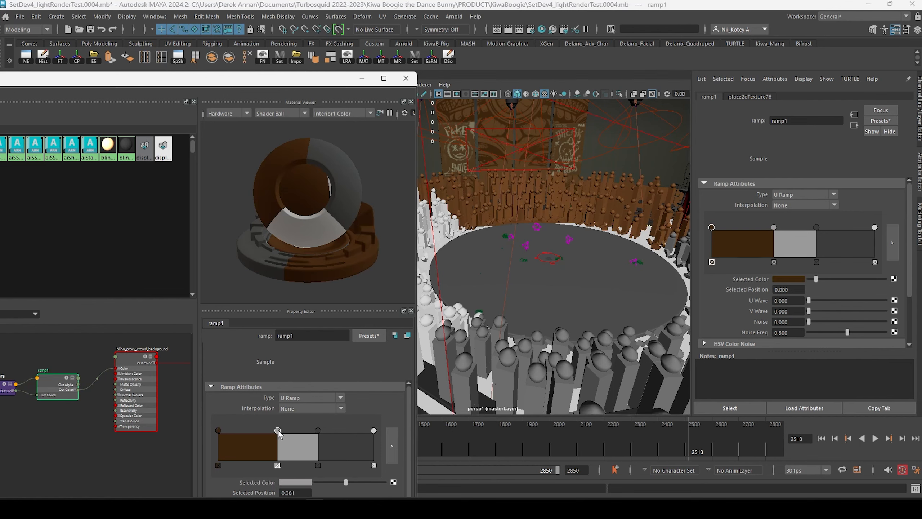
left_click_drag(591, 321, 534, 262, "alt")
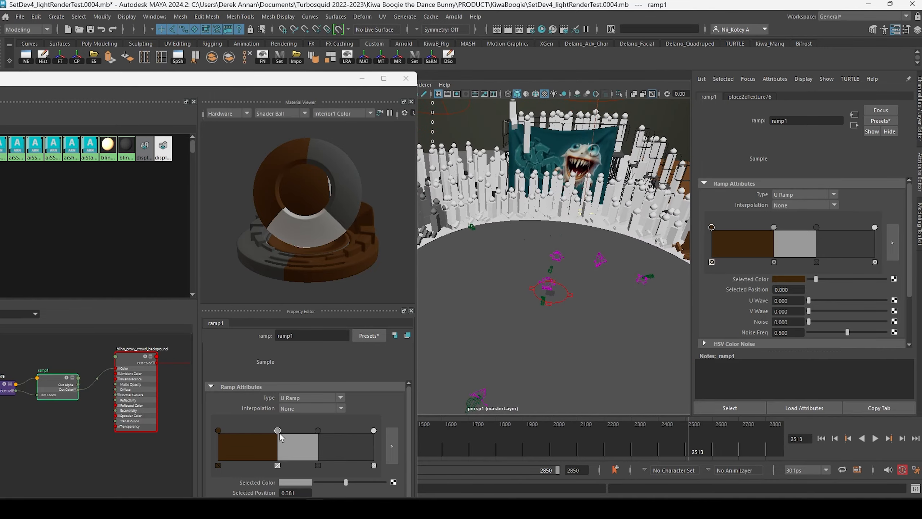
left_click(295, 483)
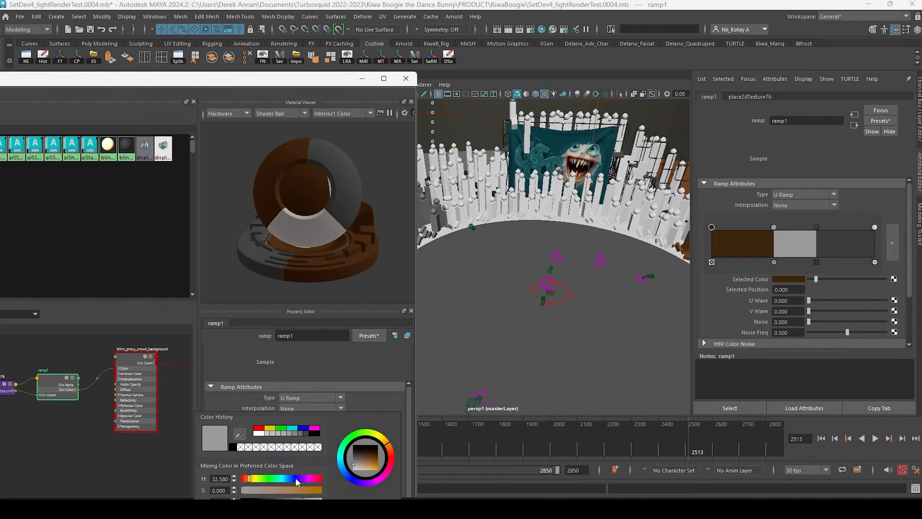
left_click(237, 440)
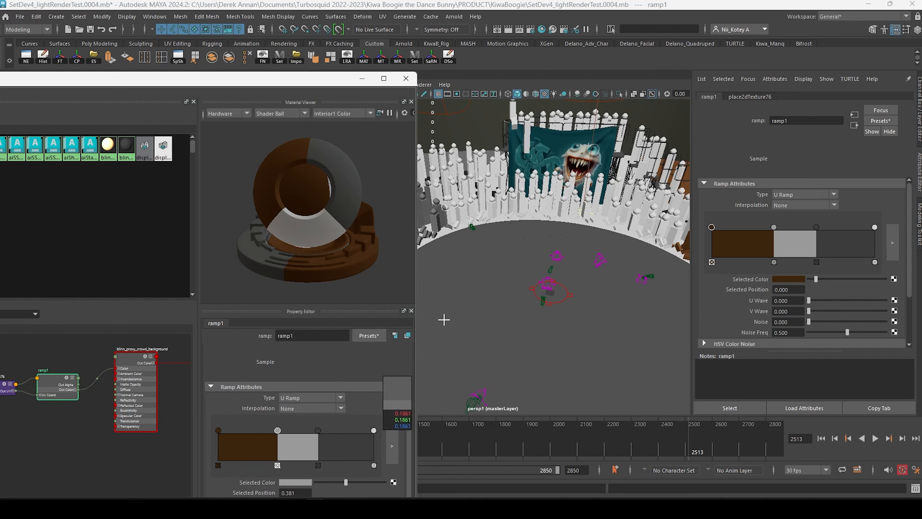
left_click(607, 149)
Split the dark brown band with a lighter orange-brown stop at 0, placing the dark brown stop at about 0.09.
left_click_drag(591, 245, 533, 274, "alt")
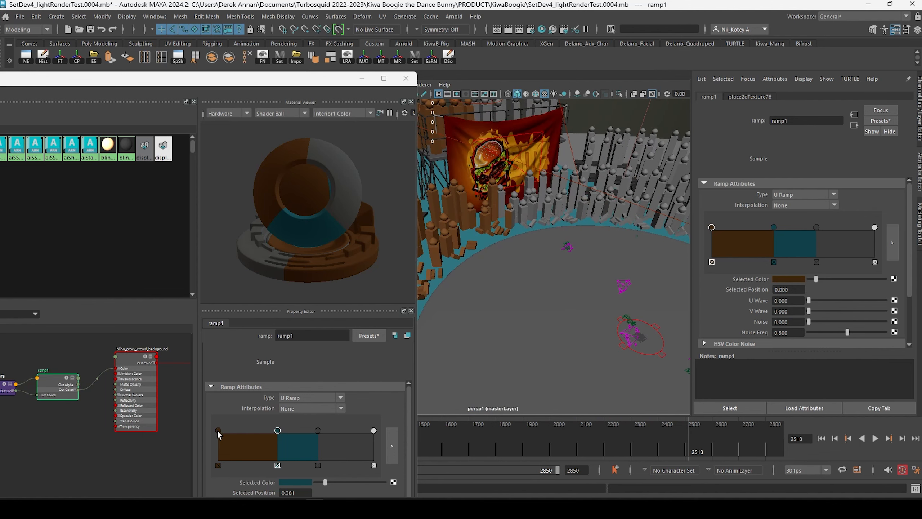
left_click_drag(522, 312, 454, 327, "alt")
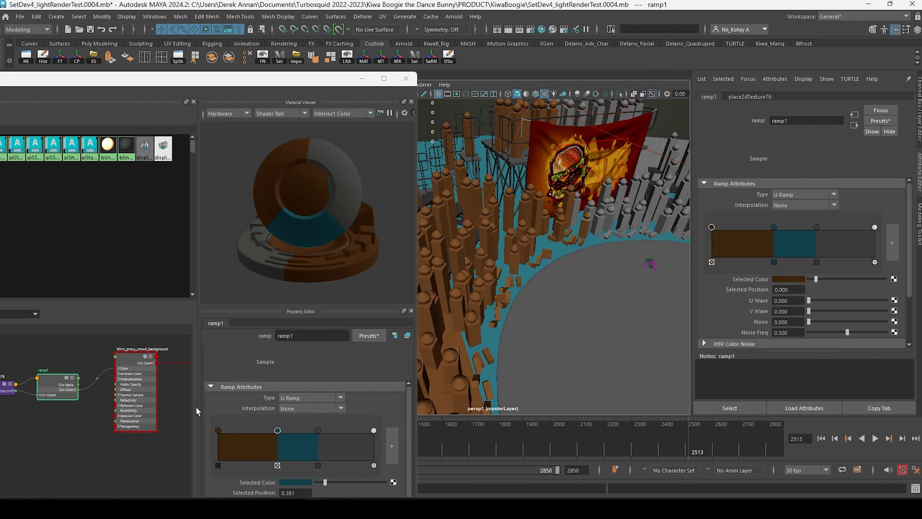
left_click_drag(218, 431, 230, 431)
left_click(217, 433)
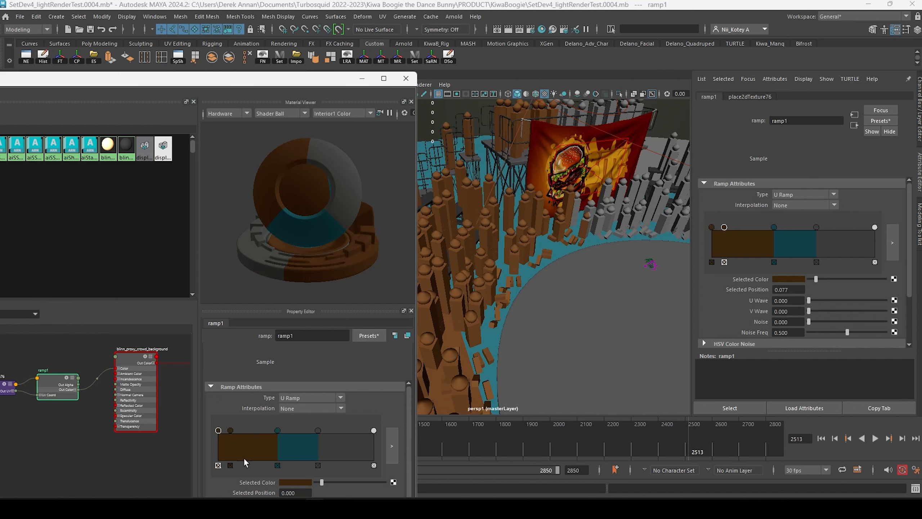
left_click_drag(314, 481, 343, 481)
left_click_drag(598, 313, 608, 291, "alt")
left_click_drag(230, 430, 233, 431)
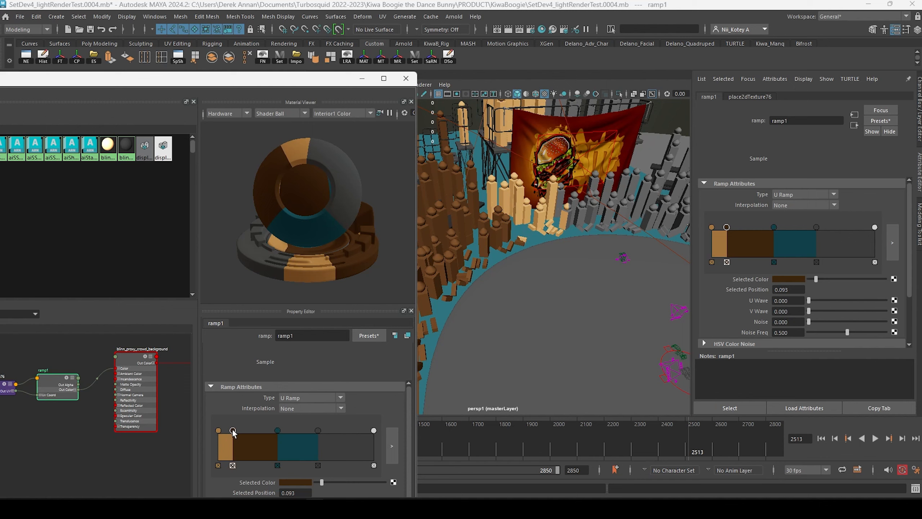
left_click_drag(586, 291, 565, 296, "alt")
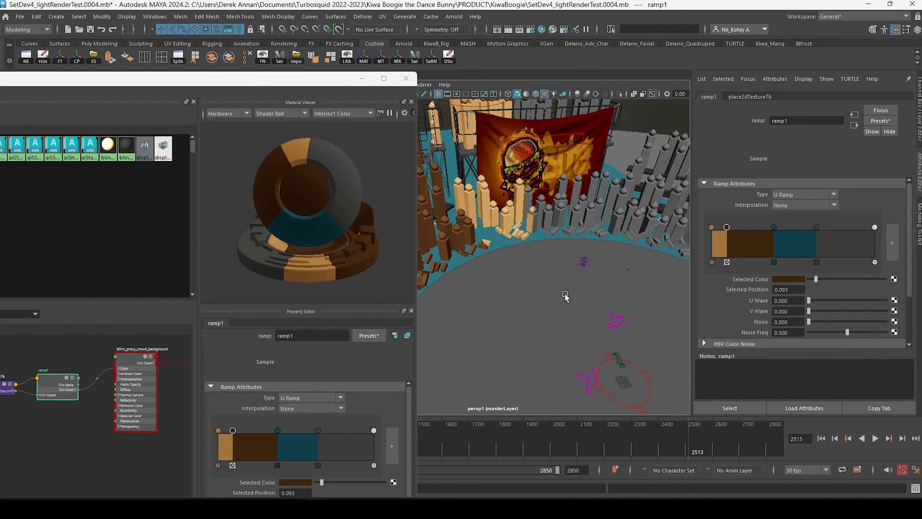
Recolour the ramp's first stop orange by sampling the burger banner and lower its value to a darker orange.
left_click(218, 431)
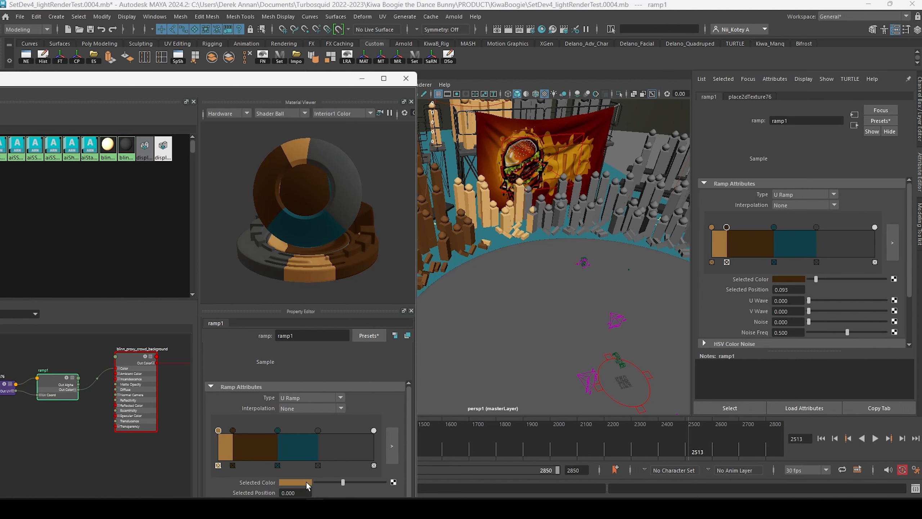
left_click(306, 482)
left_click(301, 481)
left_click_drag(300, 480, 549, 139)
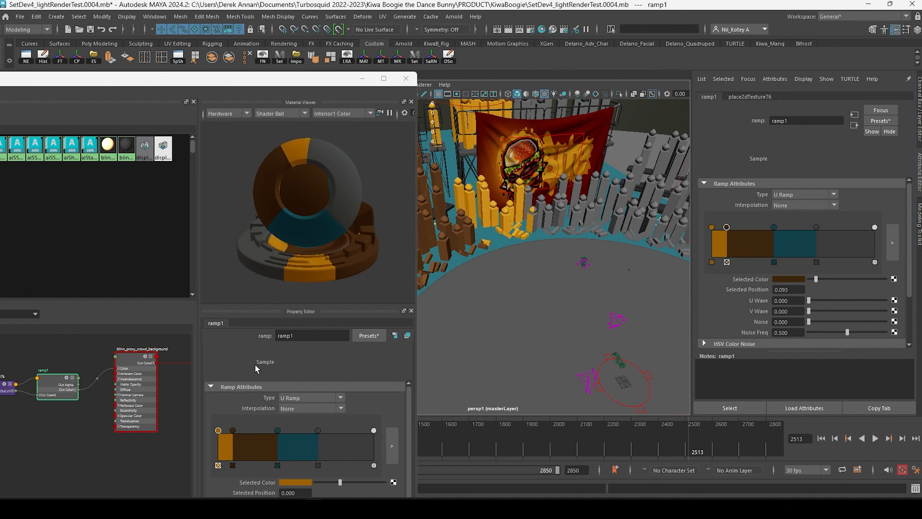
left_click(305, 481)
left_click_drag(307, 500, 294, 500)
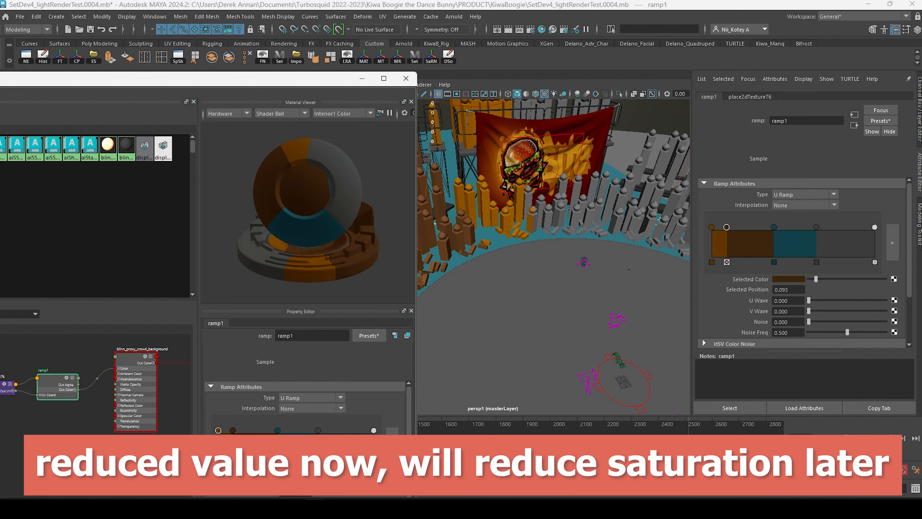
Move the white end stop to about 0.85 and recolour the dark grey stop green by sampling the green graffiti panel.
mouse_move(530, 313)
left_mouse_down("alt")
mouse_move(487, 313)
mouse_move(598, 307)
mouse_move(485, 316)
mouse_move(526, 322)
left_mouse_up("alt")
left_click_drag(374, 431, 352, 433)
left_click_drag(474, 342, 508, 338, "alt")
left_click(318, 431)
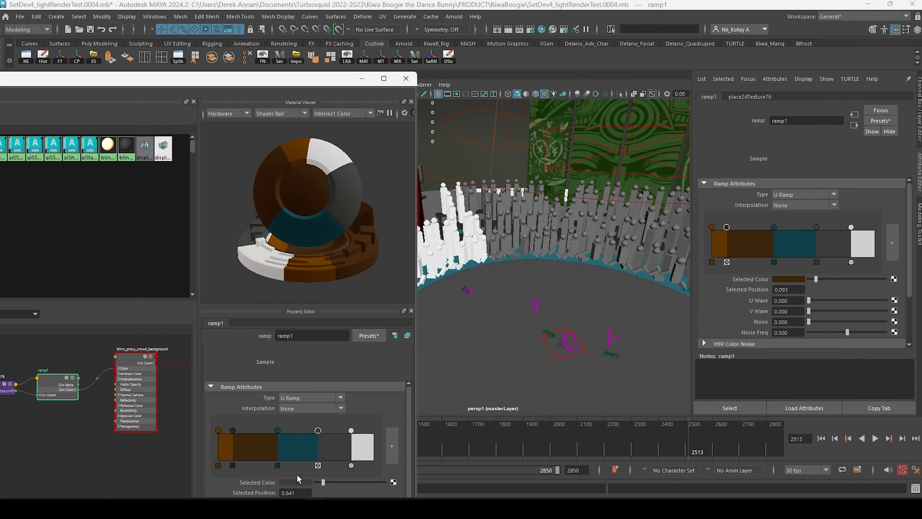
left_click(295, 482)
left_click(240, 436)
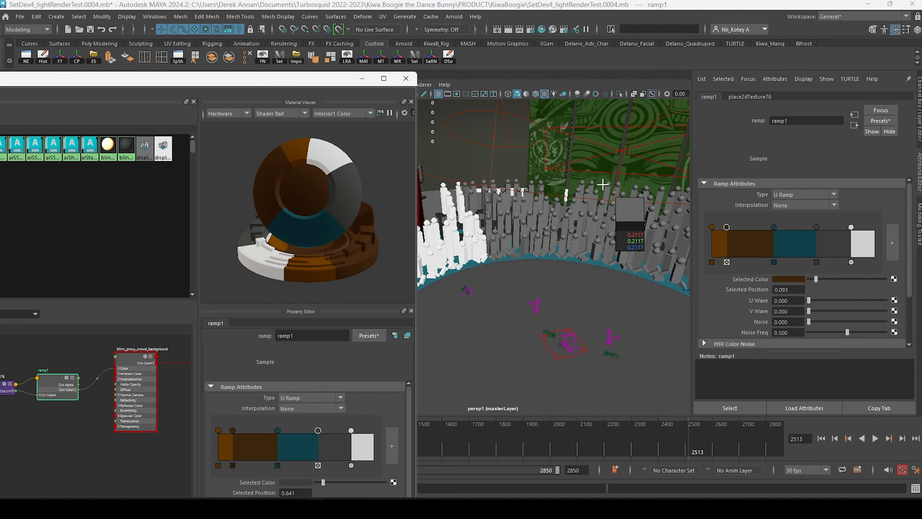
left_click(595, 164)
Recolour the white stop at about 0.85 dark orange, matching it to the ramp's first band by sampling.
left_click_drag(523, 322, 599, 308, "alt")
left_click(351, 430)
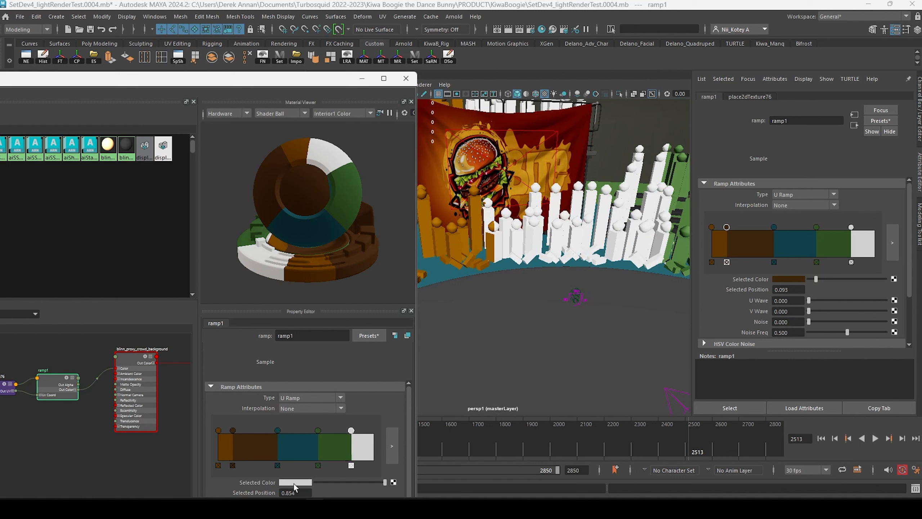
left_click(296, 481)
left_click(287, 483)
left_click(230, 434)
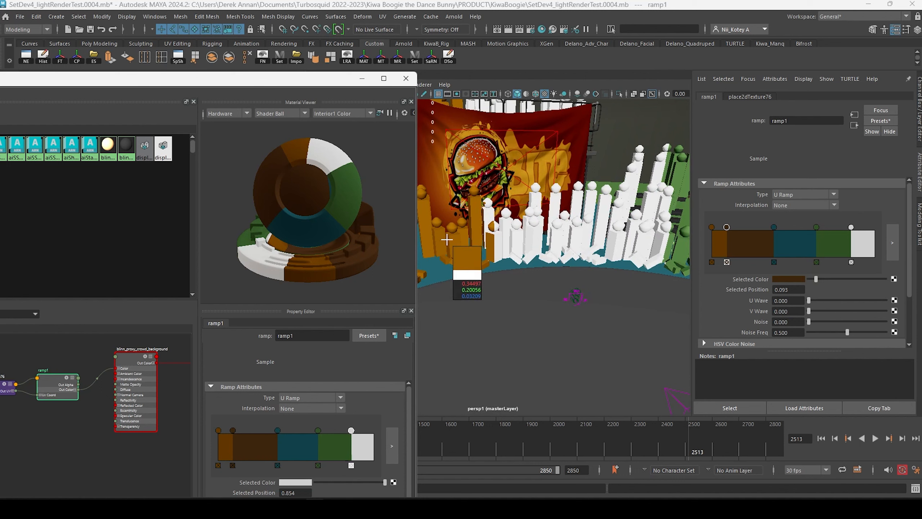
left_click(451, 239)
left_click_drag(517, 258, 537, 240, "alt")
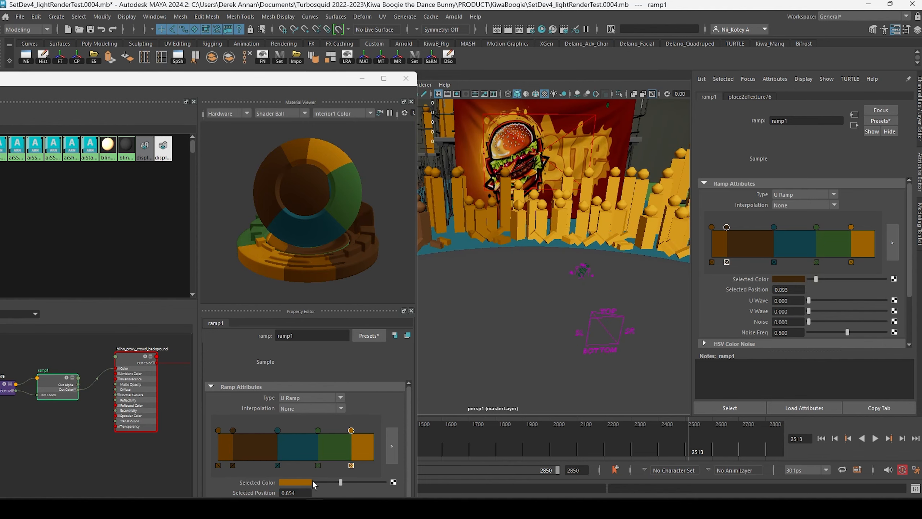
left_click(303, 482)
left_click(238, 435)
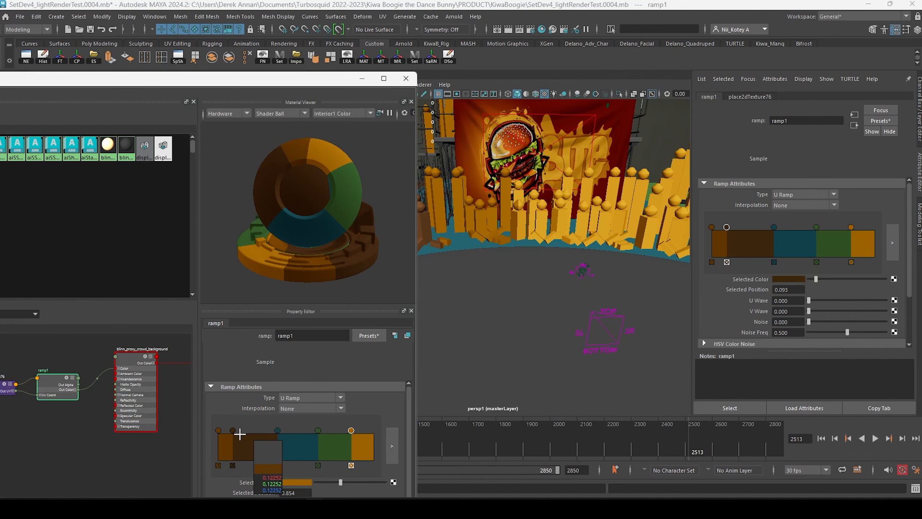
left_click(221, 440)
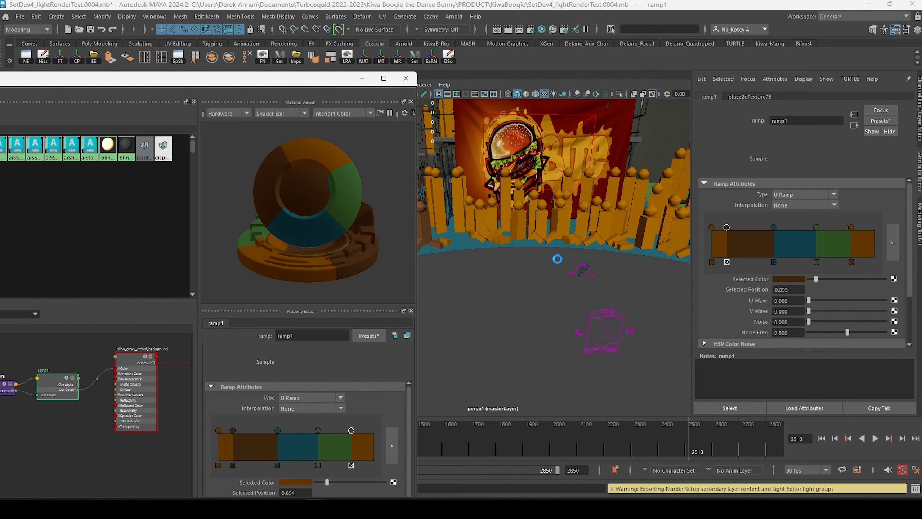
Minimise the Hypershade window and examine how the crowd's colour bands line up with the banners around the stage.
left_click_drag(557, 258, 560, 300, "alt")
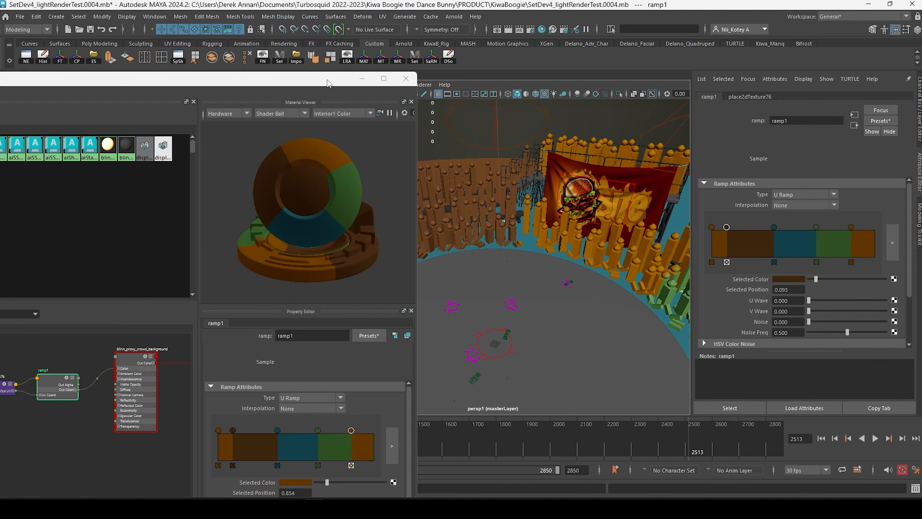
left_click_drag(329, 82, 548, 219)
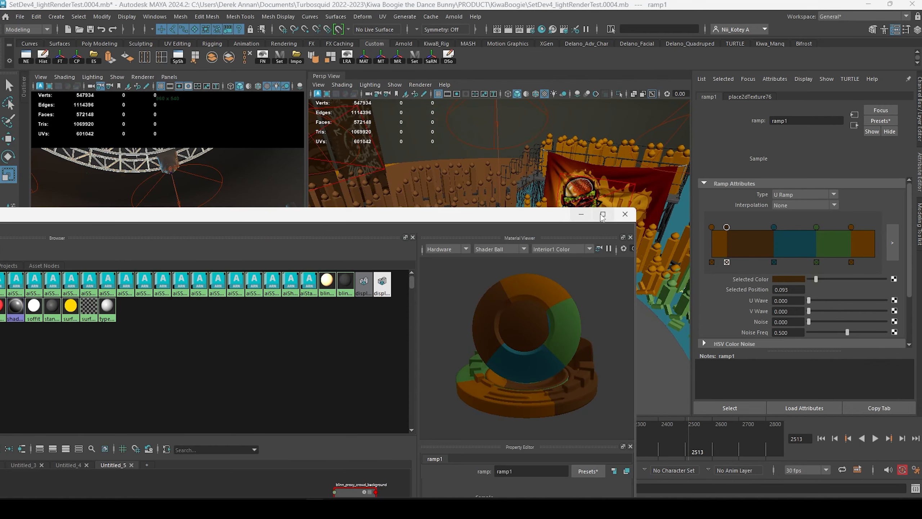
left_click(581, 215)
left_click_drag(552, 261, 514, 235, "alt")
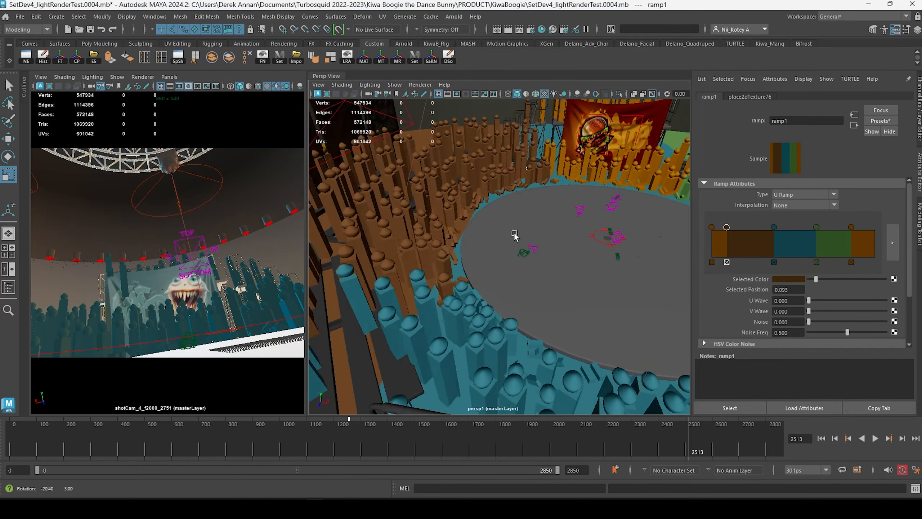
right_click_drag(514, 235, 493, 235, "alt")
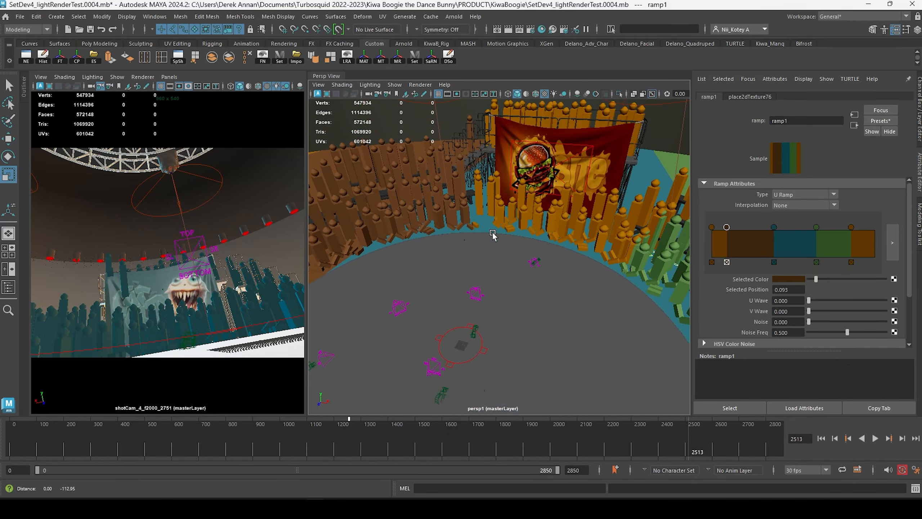
left_click_drag(493, 233, 492, 219, "alt")
right_click_drag(492, 219, 486, 235, "alt")
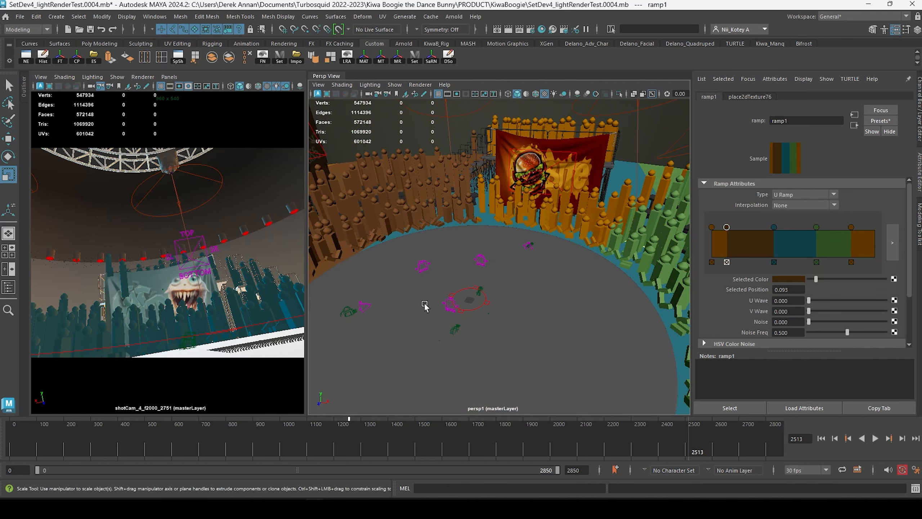
middle_click_drag(525, 257, 532, 287, "alt")
left_click_drag(532, 286, 529, 276, "alt")
right_click_drag(529, 276, 492, 275, "alt")
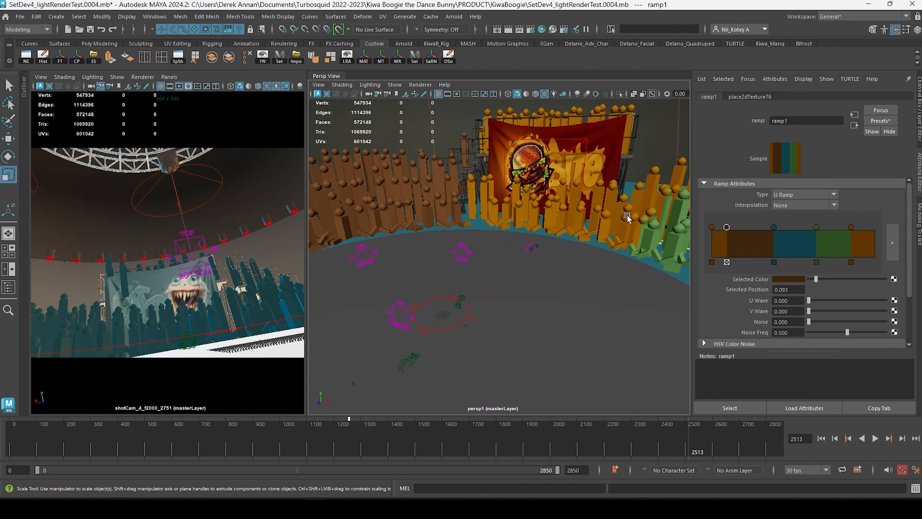
Set the ramp's interpolation to Linear and check the colour blend across the crowd towards the green graffiti panel.
left_click(815, 205)
left_click(816, 223)
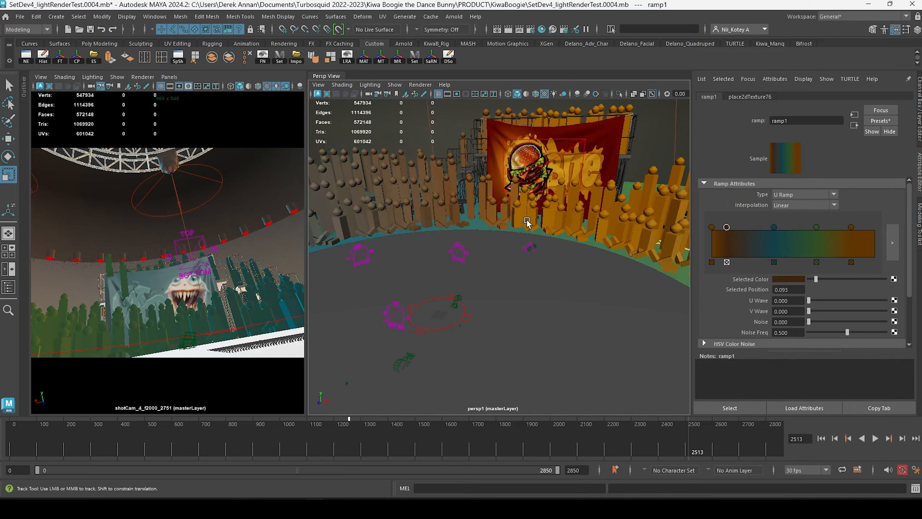
left_click_drag(526, 222, 595, 206, "alt")
middle_click_drag(594, 206, 496, 223, "alt")
left_click_drag(497, 224, 530, 235, "alt")
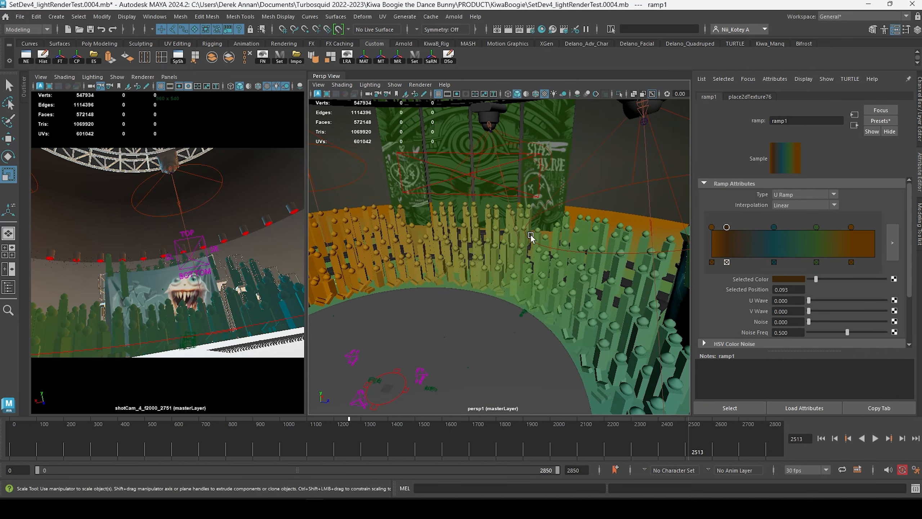
Respace the ramp stops to suit the stage areas, with green at about 0.75, teal at about 0.47 and dark brown at about 0.32.
left_click(816, 228)
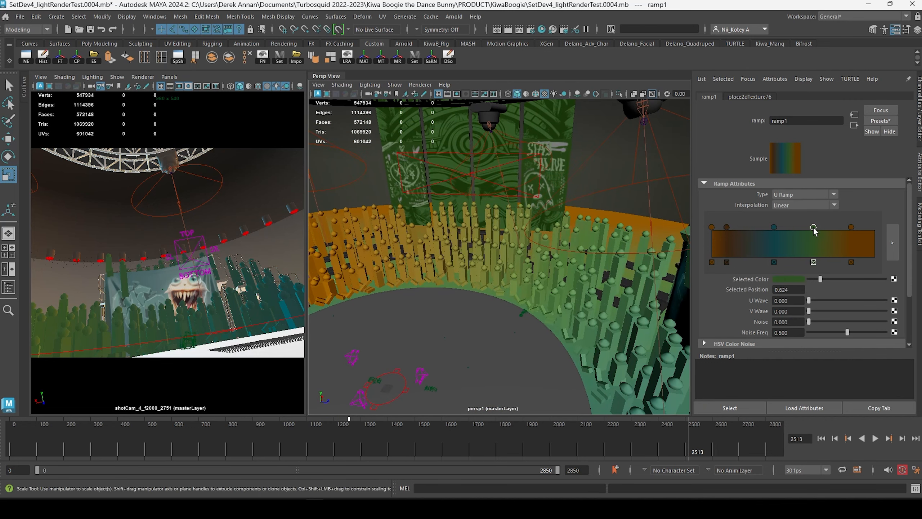
left_click_drag(815, 229, 832, 229)
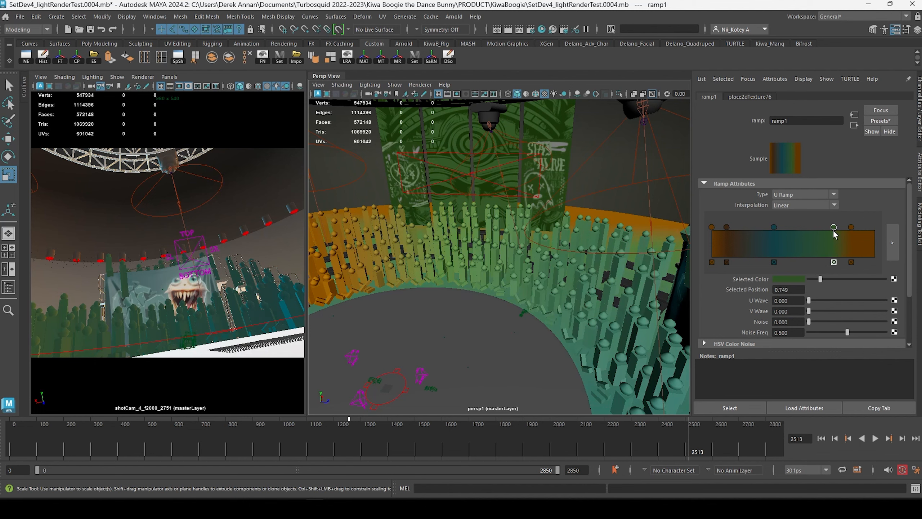
left_click_drag(615, 225, 624, 200, "alt")
left_click_drag(775, 227, 780, 229)
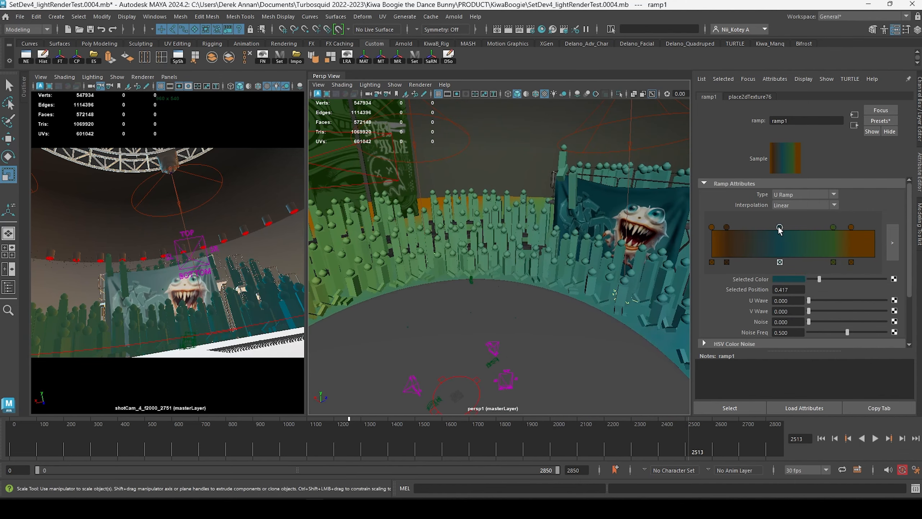
left_click_drag(614, 236, 475, 203, "alt")
left_click_drag(727, 228, 766, 236)
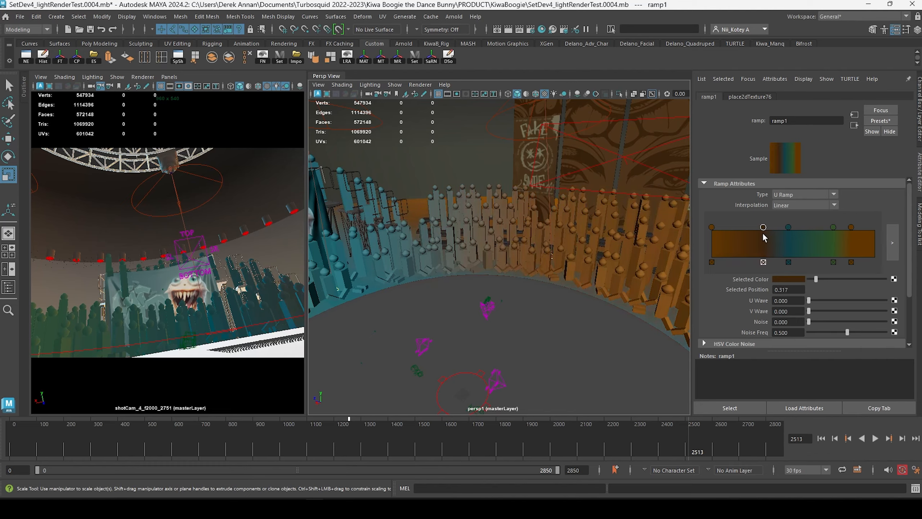
left_click_drag(604, 243, 479, 234, "alt")
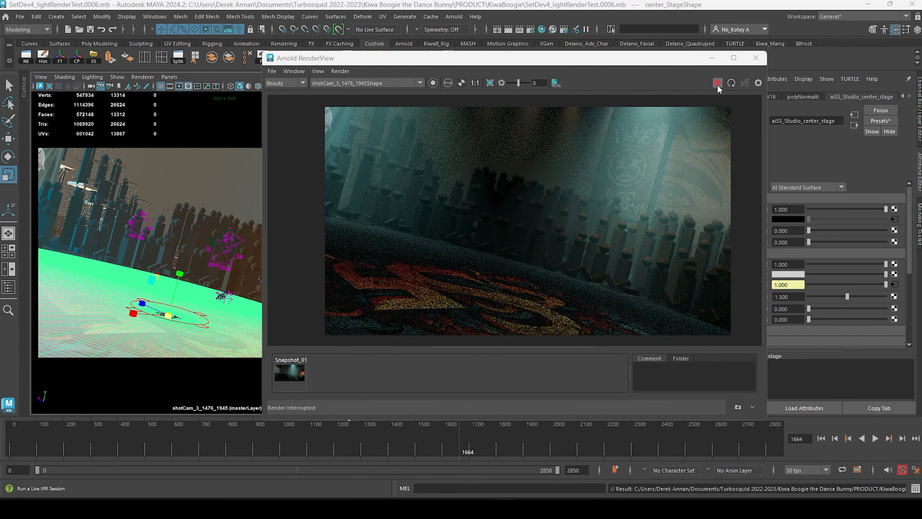
Start a live Arnold render through shotCam_3 and move to frame 1672 to check the crowd and monster banner.
left_click(717, 84)
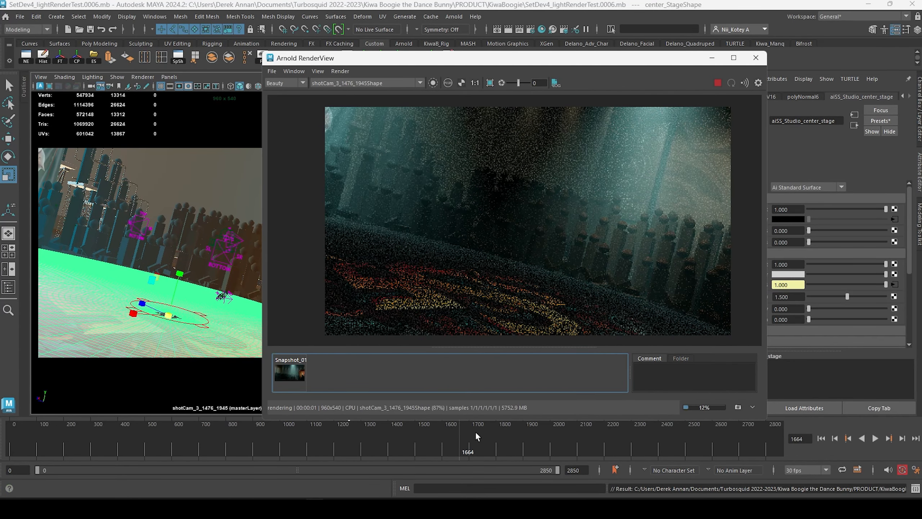
left_click_drag(461, 438, 459, 437)
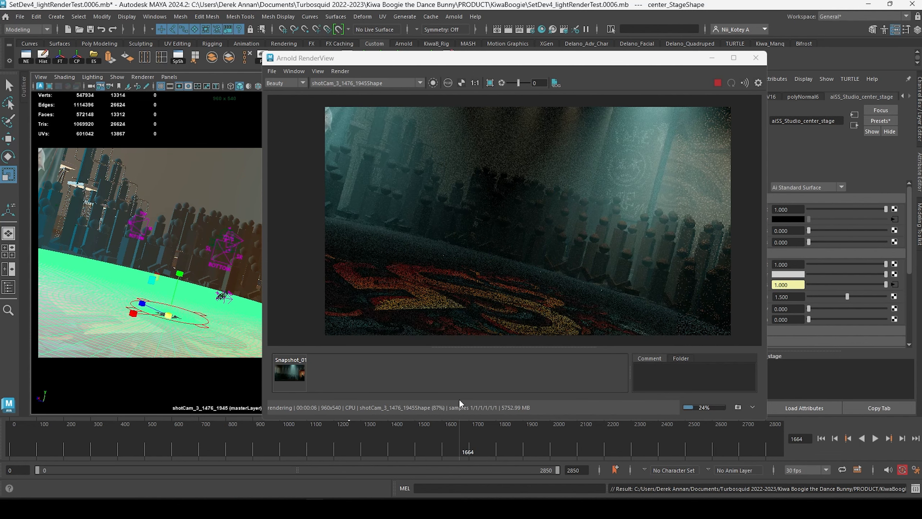
left_click_drag(459, 437, 462, 437)
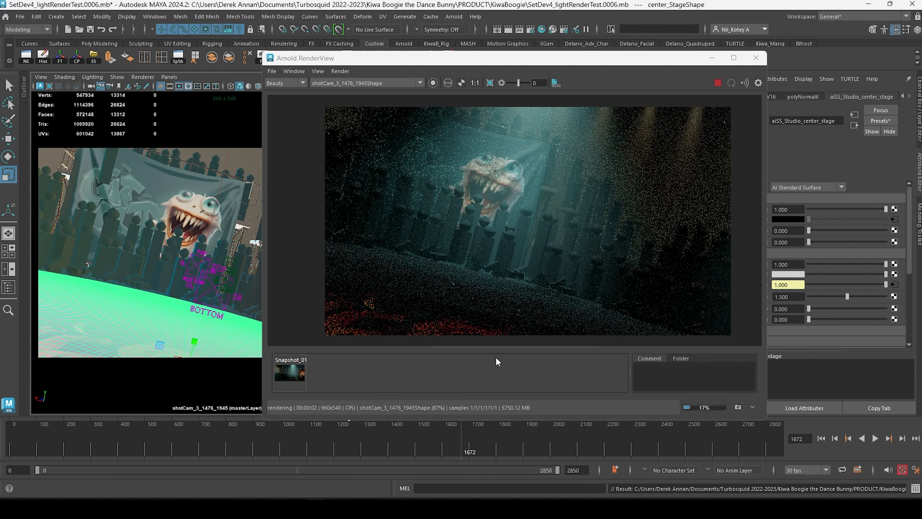
Check the crowd's colours against the banners in the shotCam_3 render at frames 1698, 1723, 1741 and 1761.
left_click_drag(465, 438, 468, 438)
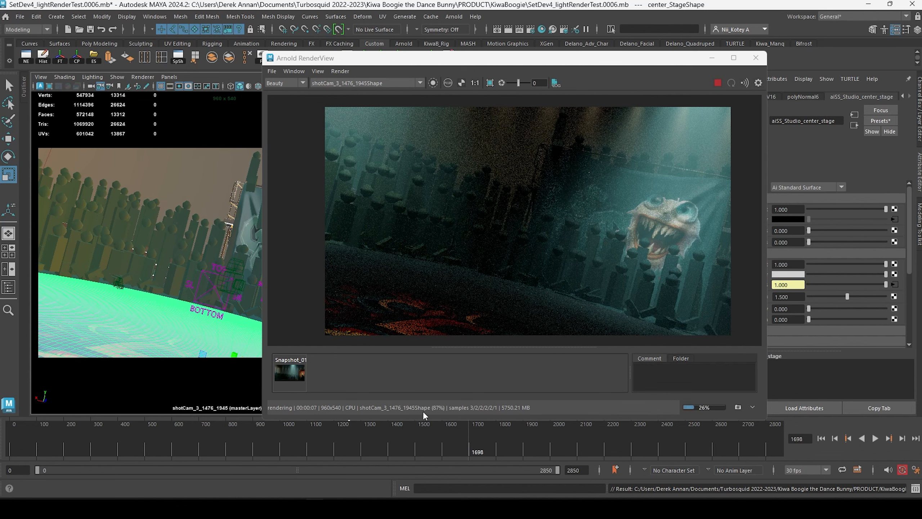
left_click_drag(473, 440, 474, 440)
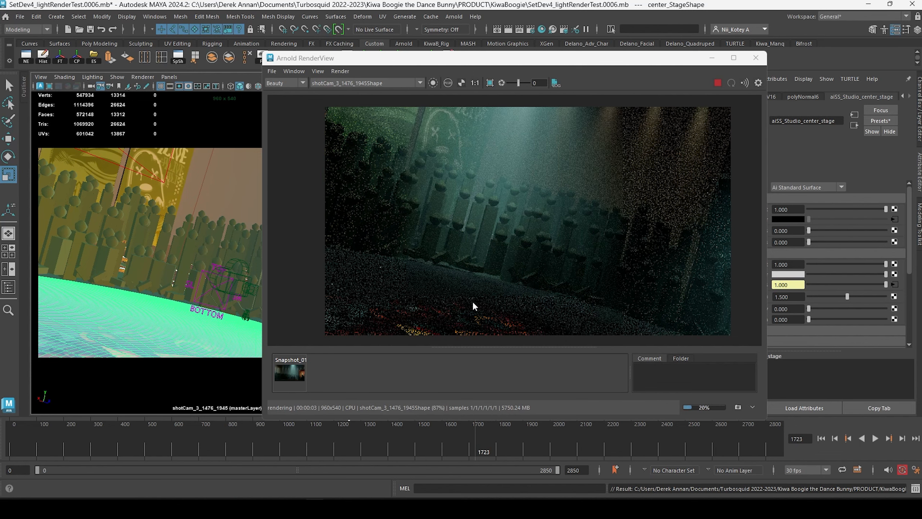
left_click_drag(475, 434, 480, 434)
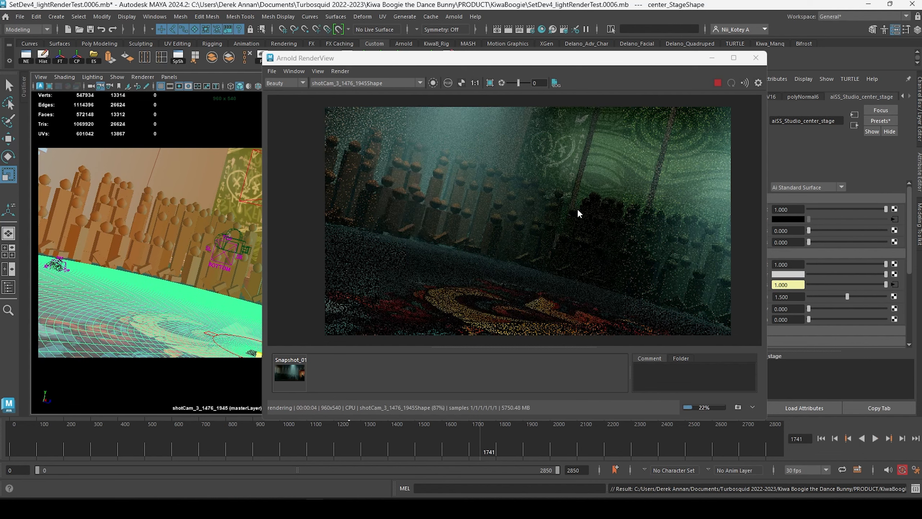
left_click(488, 440)
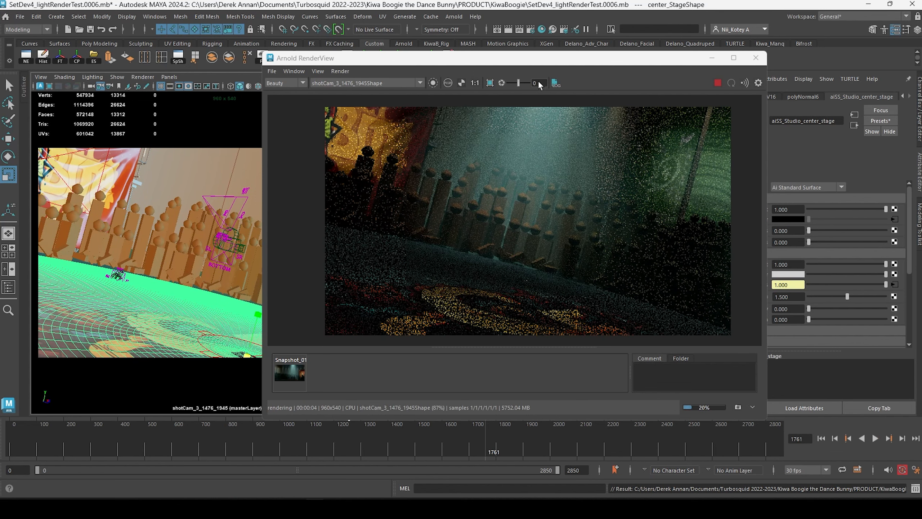
left_click_drag(537, 60, 550, 85)
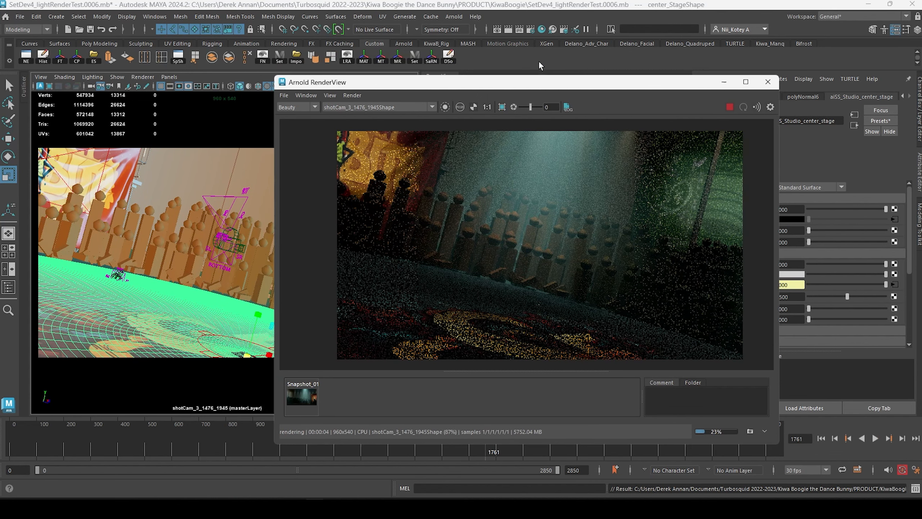
Stop the render and open the colour ramp of the proxy crowd's Blinn material.
left_click(194, 220)
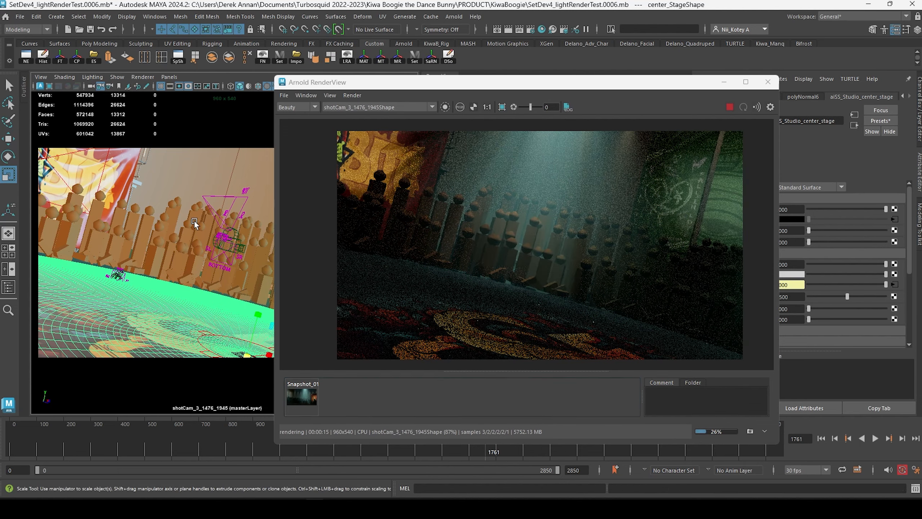
left_click(731, 107)
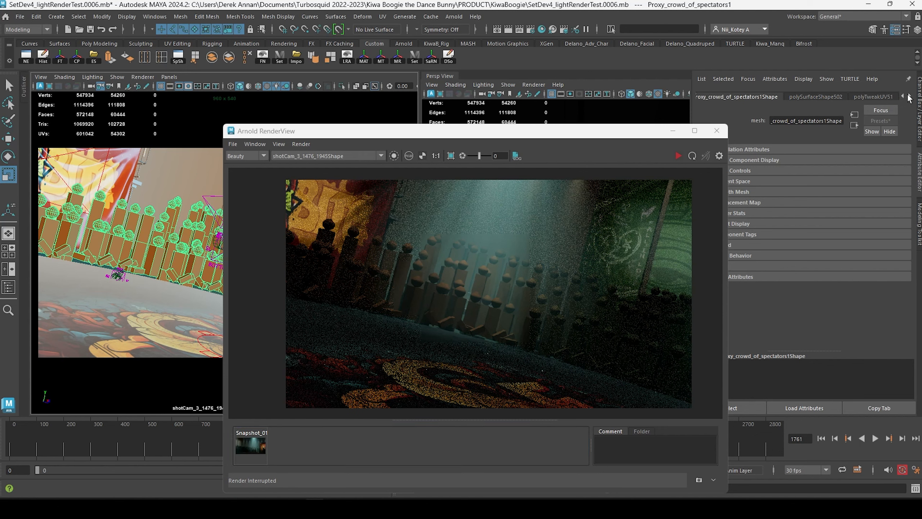
left_click(909, 97)
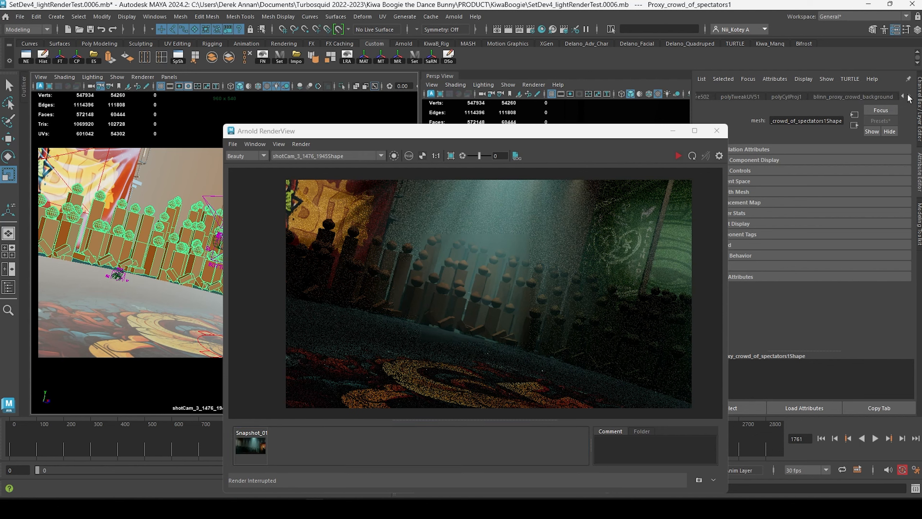
left_click(853, 97)
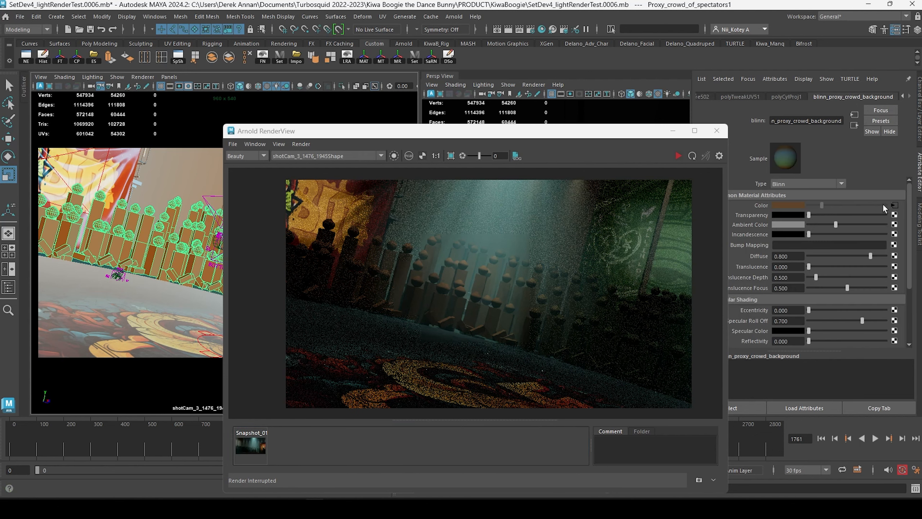
left_click(896, 206)
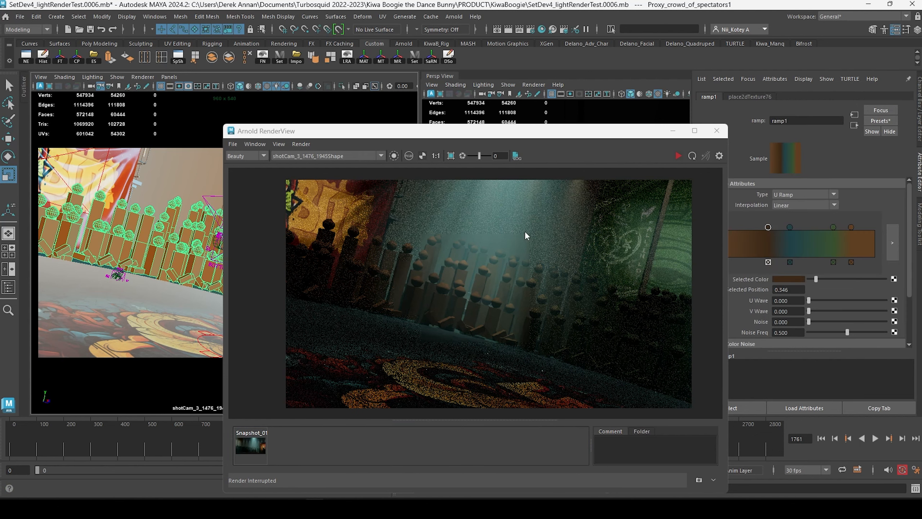
Move the ramp's brown stop beyond the green one to position 0.994, comparing the crowd's blend in the perspective view.
left_click_drag(488, 140, 444, 201)
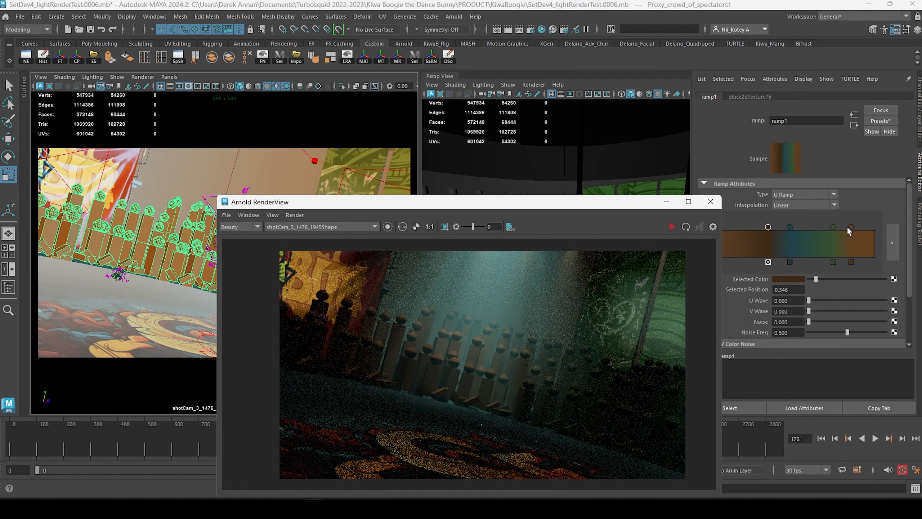
left_click_drag(851, 226, 855, 228)
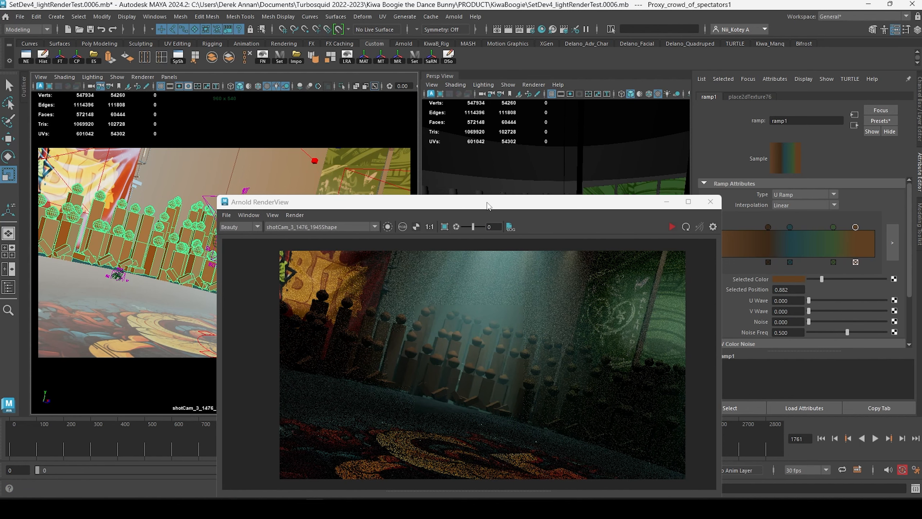
left_click_drag(488, 206, 494, 325)
left_click_drag(565, 252, 563, 209, "alt")
right_click_drag(563, 209, 593, 228, "alt")
middle_click_drag(593, 229, 563, 197, "alt")
scroll(603, 240, "up", 5)
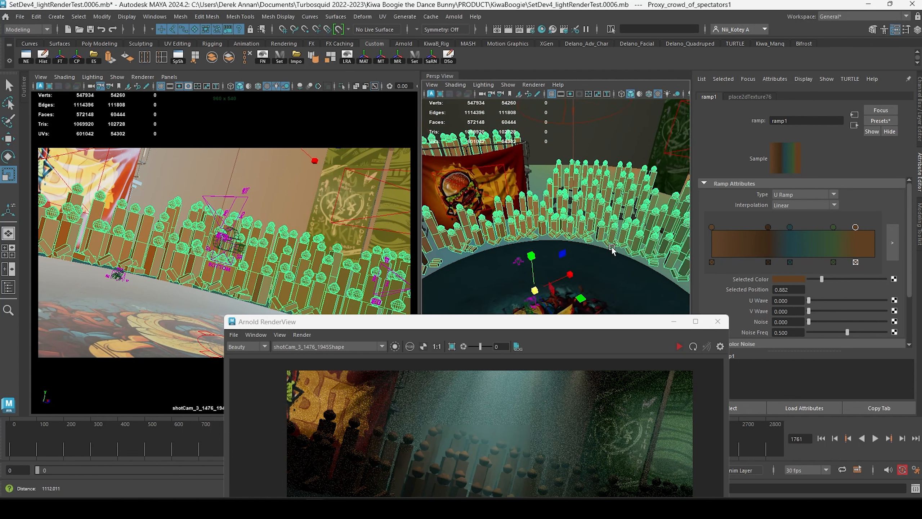
left_click_drag(855, 229, 874, 237)
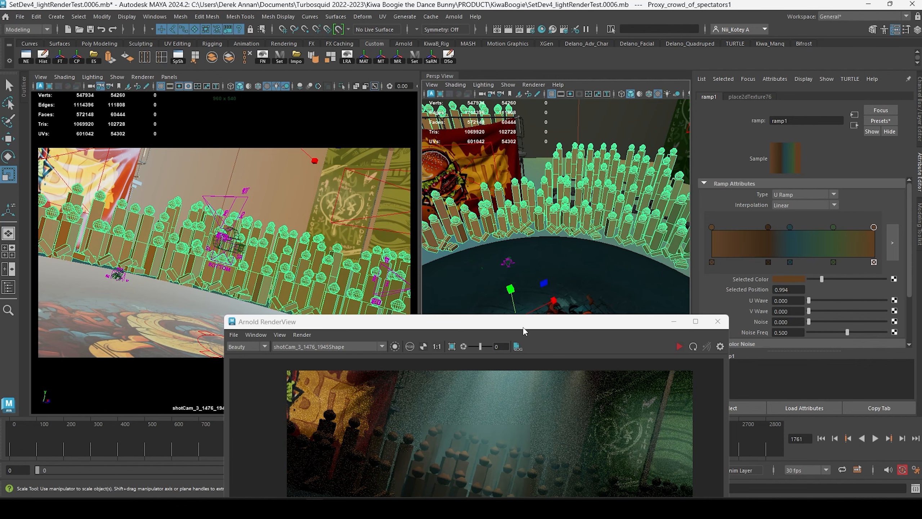
Restart the live render and check the crowd blend around the burger banner at frames 1802, 1857 and 1936.
left_click_drag(523, 327, 478, 164)
left_click(635, 183)
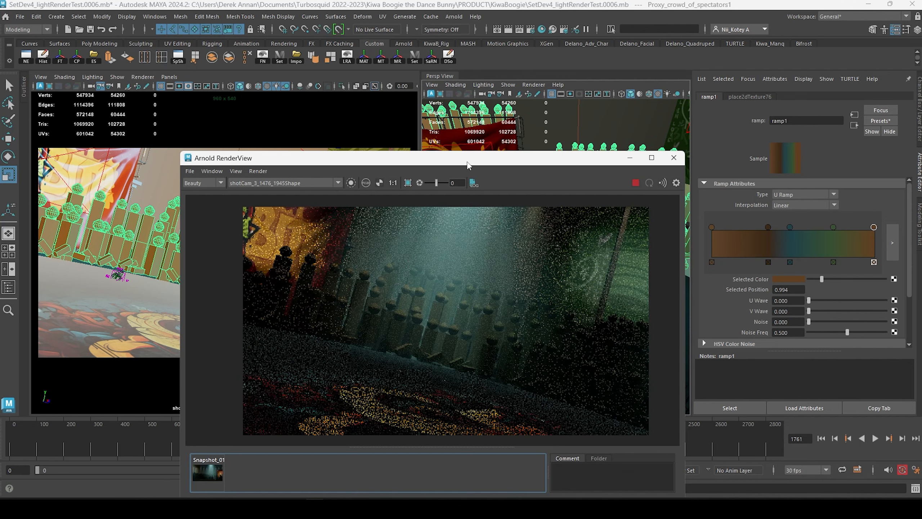
left_click_drag(481, 152, 558, 67)
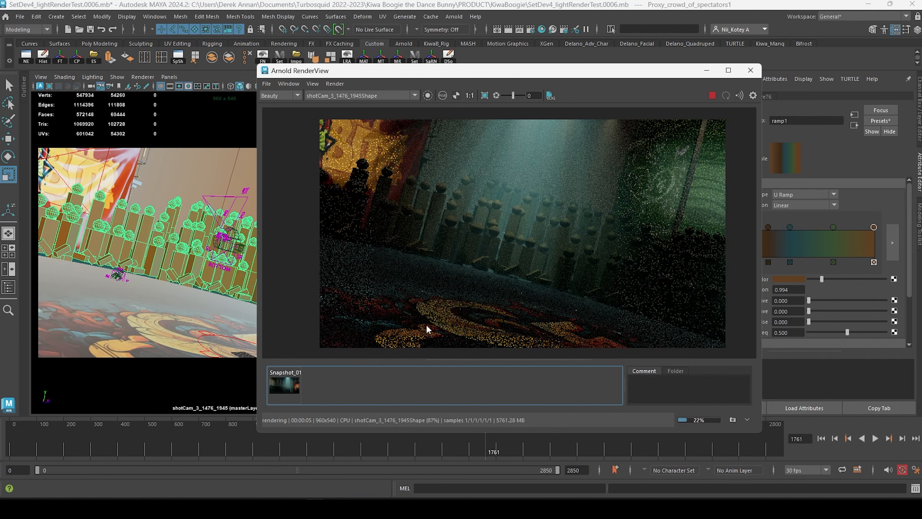
left_click_drag(491, 449, 498, 450)
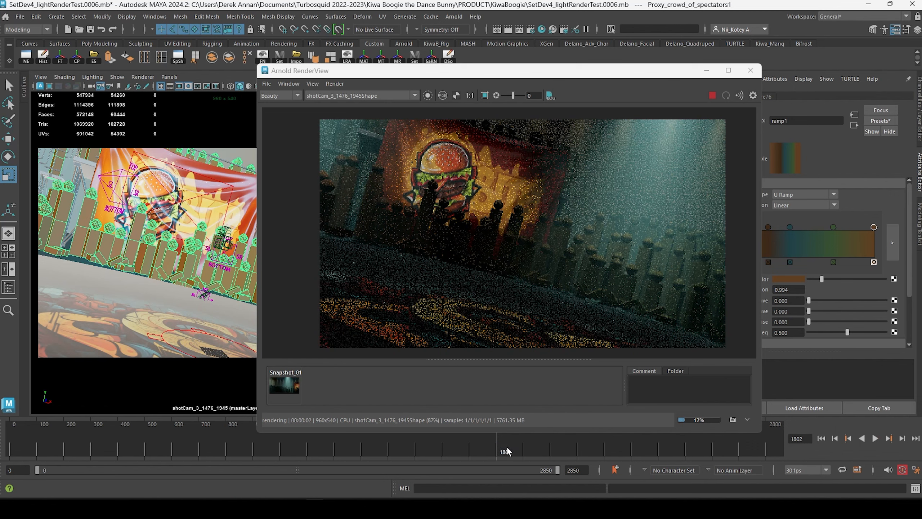
left_click_drag(508, 450, 512, 452)
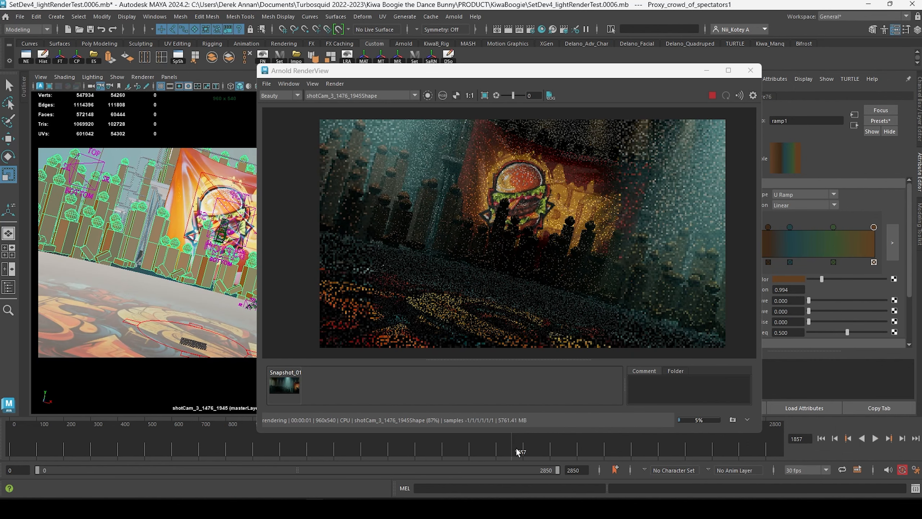
left_click_drag(520, 450, 534, 452)
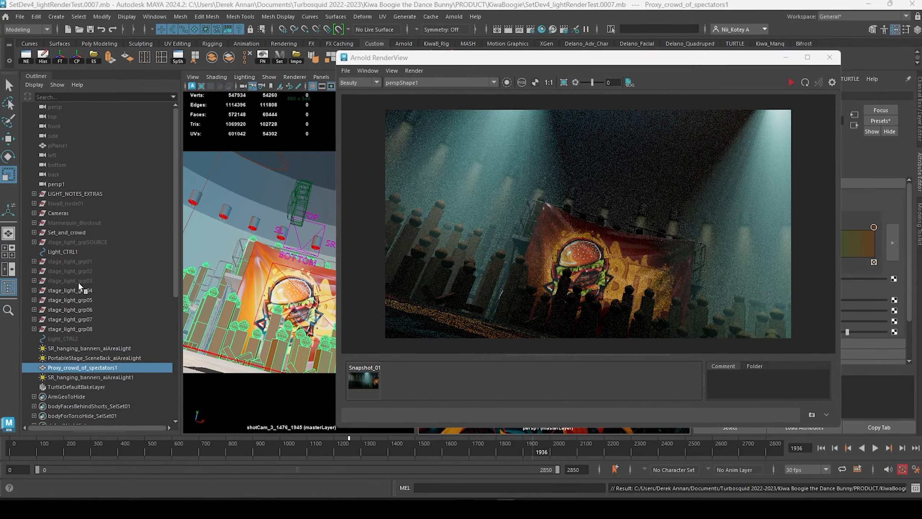
Unhide the groups stage_light_grp01, stage_light_grp02 and stage_light_grp03.
left_click(76, 280)
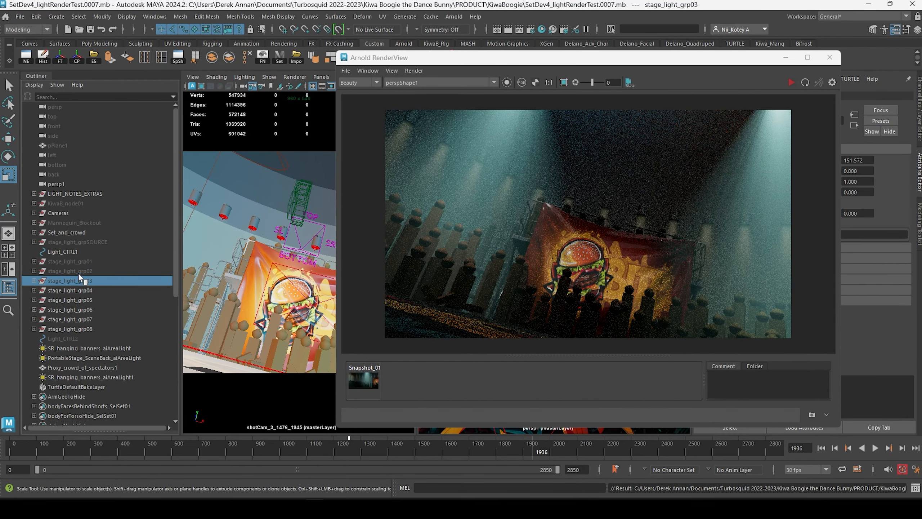
left_click(80, 271, "ctrl")
left_click(82, 260, "ctrl")
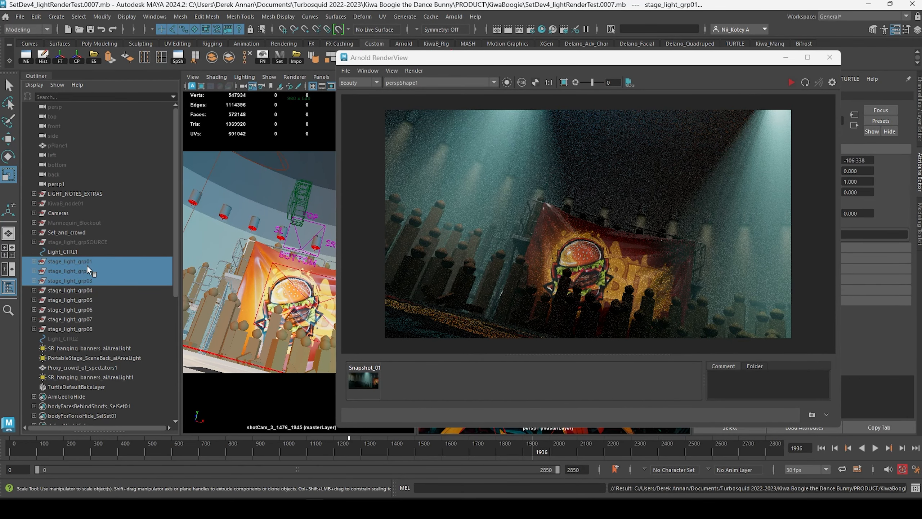
key("shift+h")
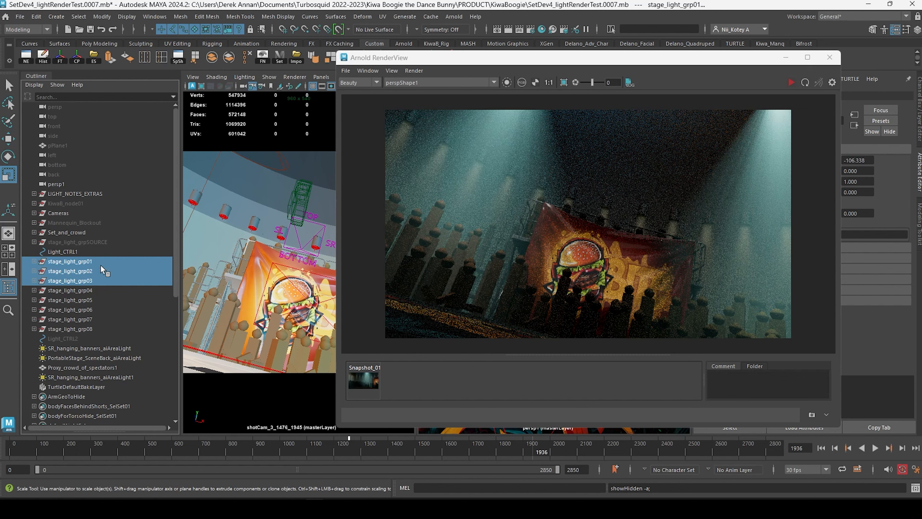
Store a snapshot of the current render and switch the live render to the perspShape1 camera.
left_click(812, 415)
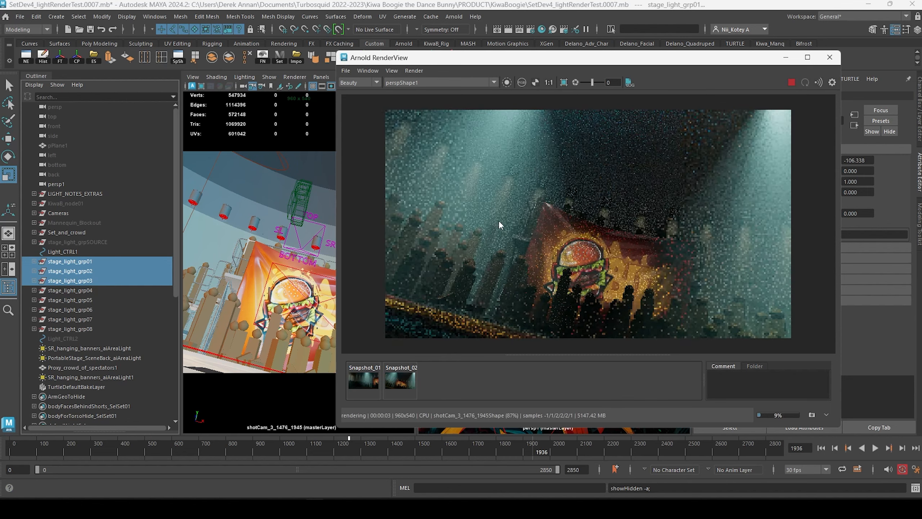
left_click(509, 164)
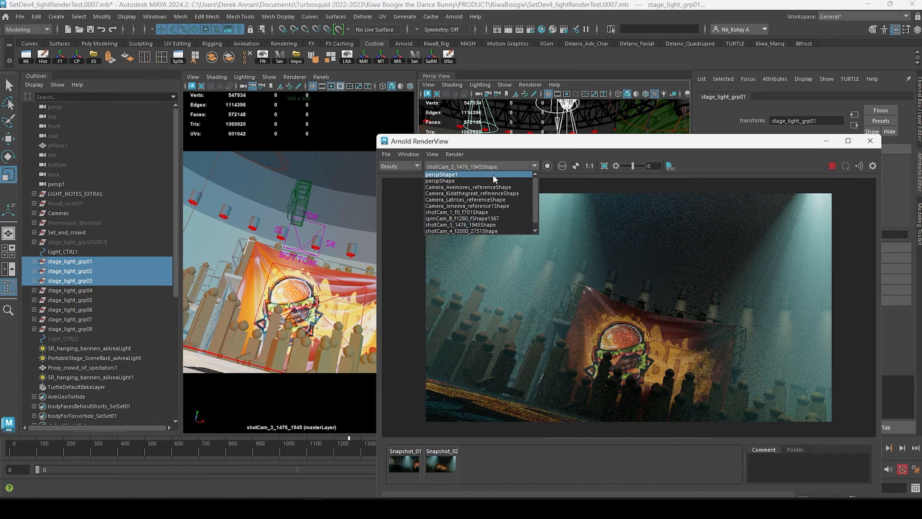
left_click(493, 175)
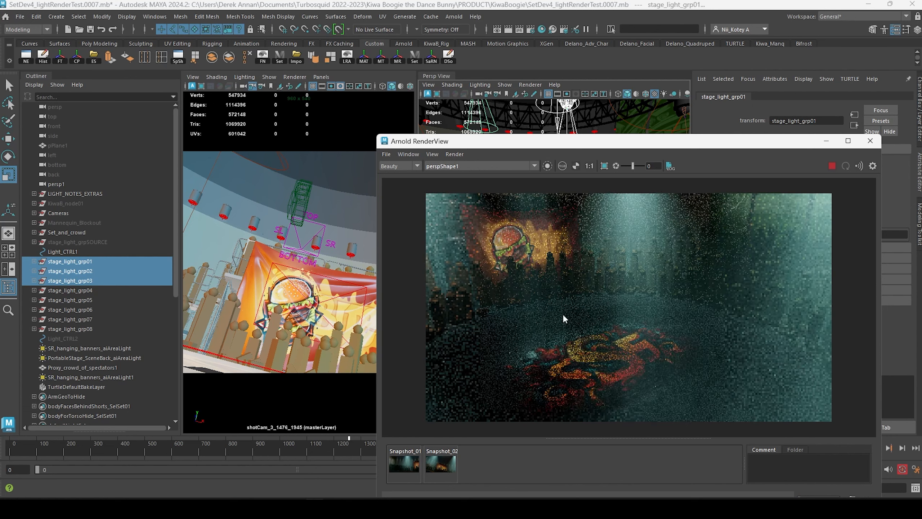
Unhide the Mannequin_Blockout group and render it through shotCam_1 at frame 14.
left_click(68, 221)
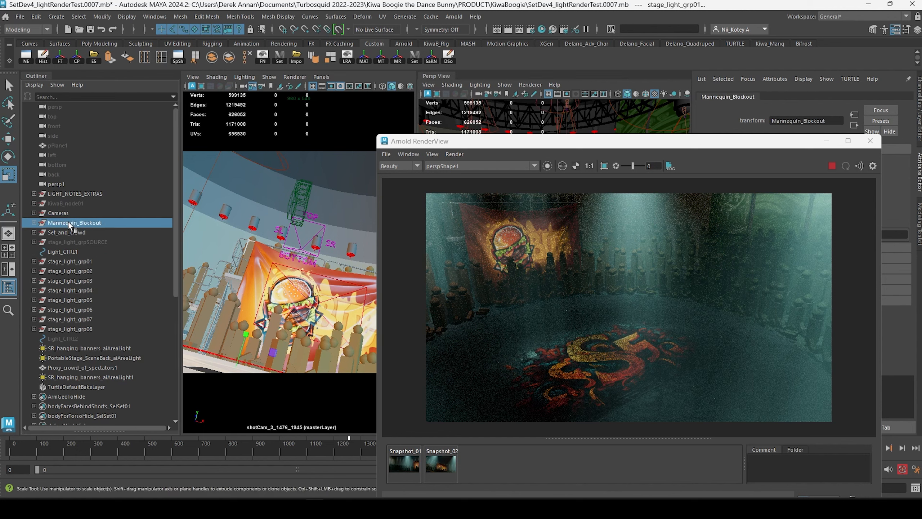
key("shift+h")
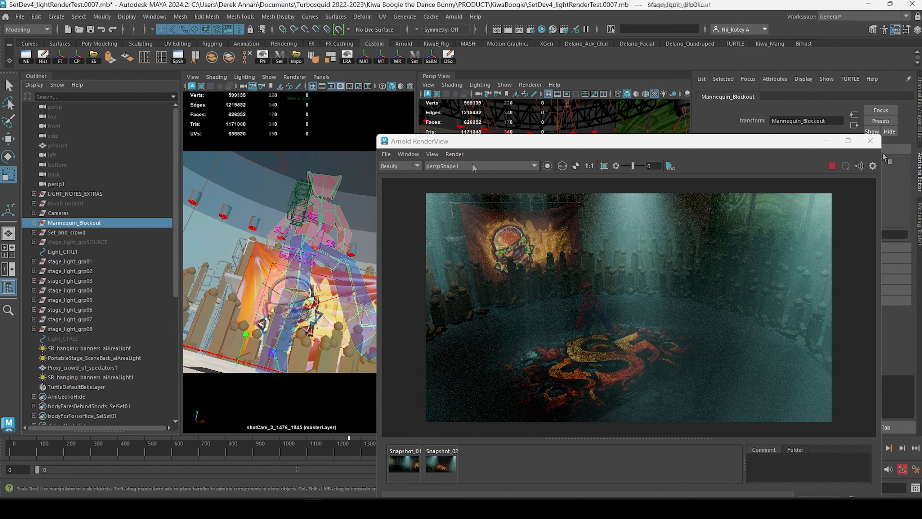
left_click(472, 166)
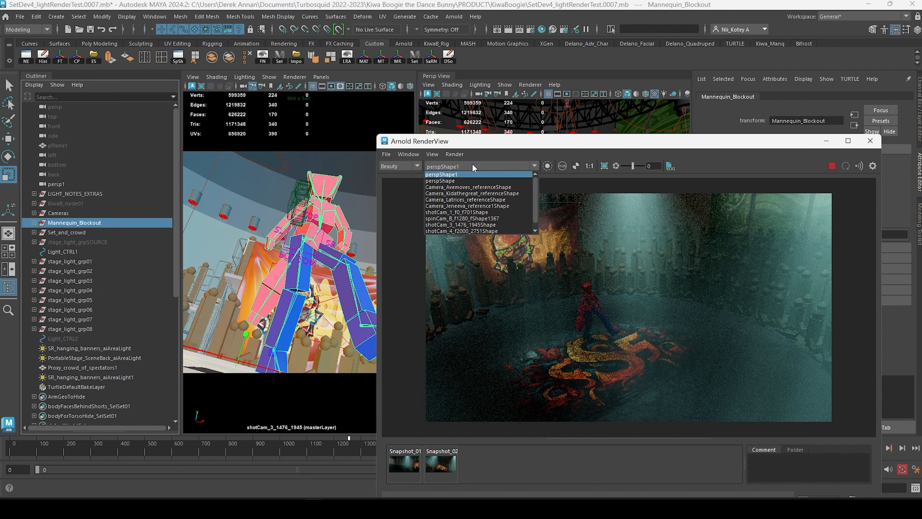
left_click(463, 212)
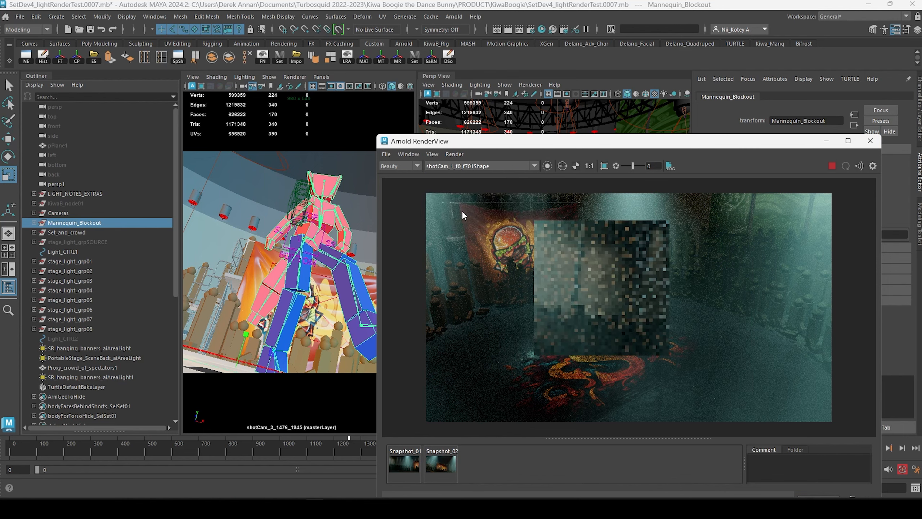
left_click(13, 450)
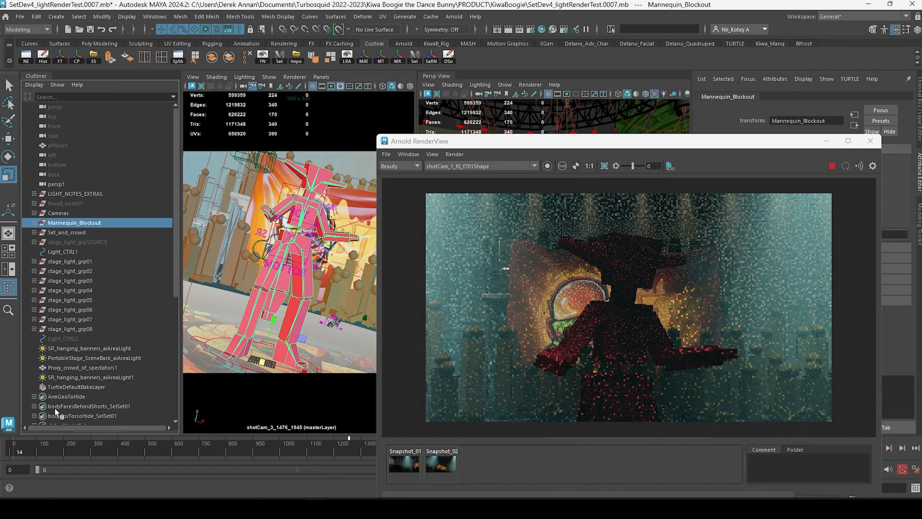
Set the Translate X of the CTRL_stageLight01 control to 0.
left_click(827, 141)
mouse_move(559, 267)
left_mouse_down("alt")
mouse_move(578, 265)
mouse_move(552, 266)
left_mouse_up("alt")
right_click_drag(552, 267, 539, 284, "alt")
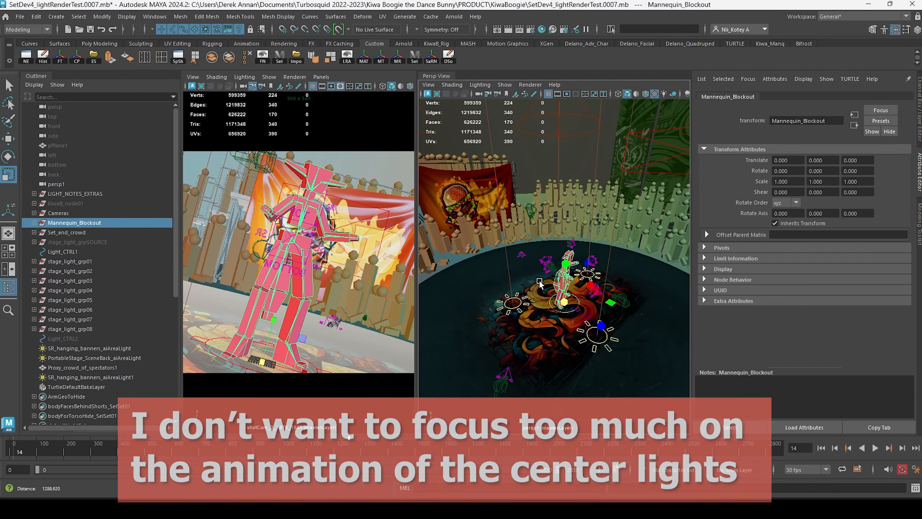
left_click(521, 303)
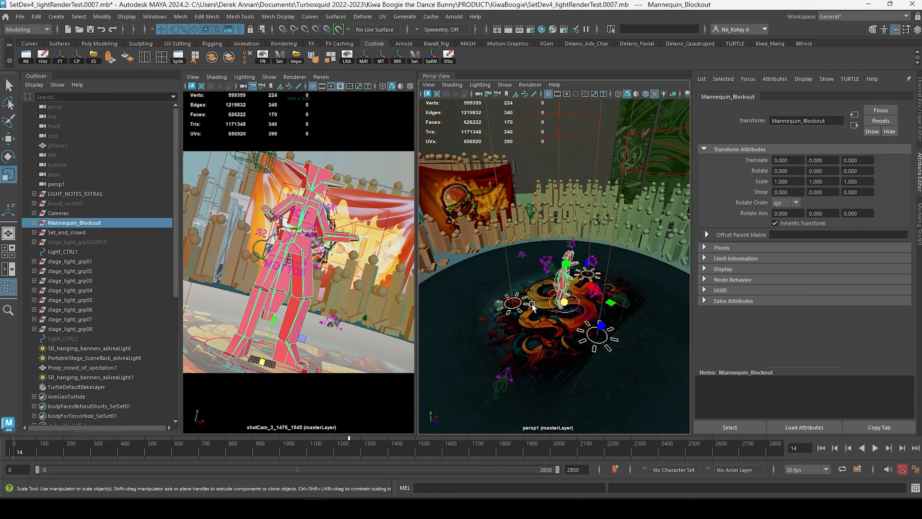
key("w")
left_click_drag(785, 197, 818, 248)
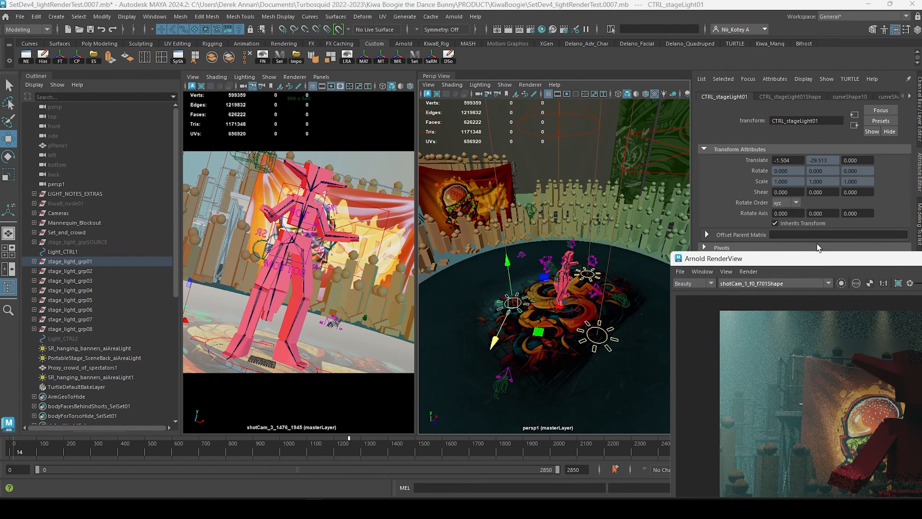
key("ctrl+a")
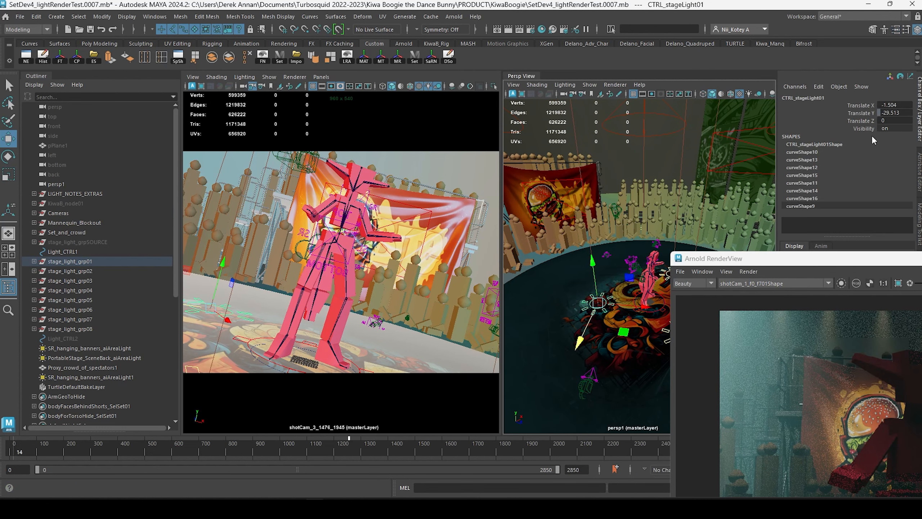
left_click_drag(612, 314, 686, 246, "alt")
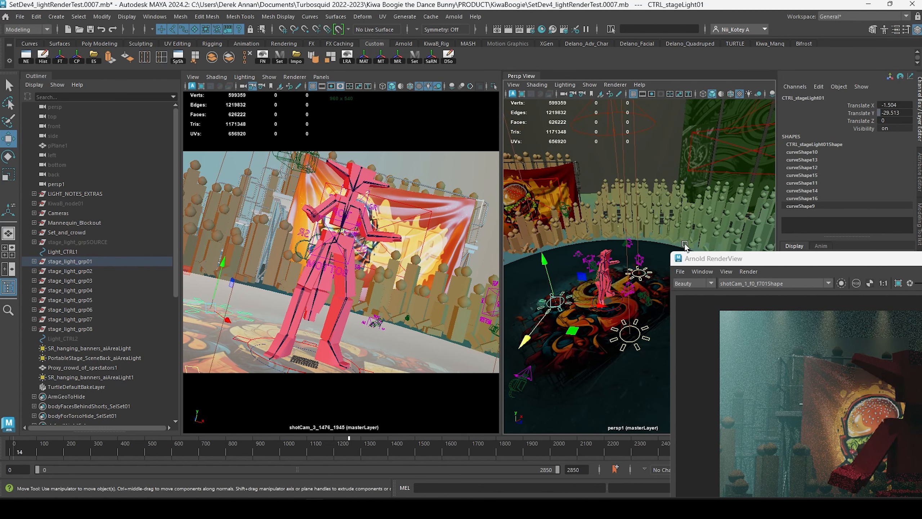
left_click(889, 105)
type("0")
key("Return")
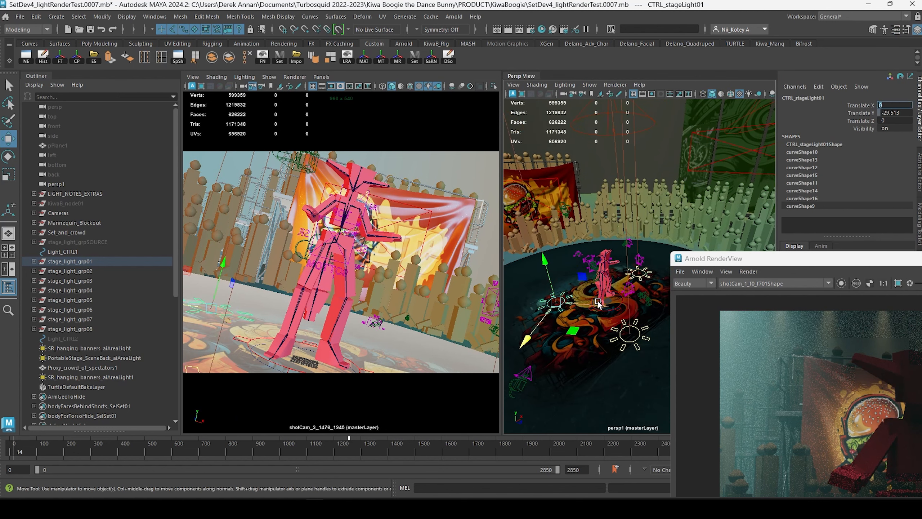
Move the centre stage light controls, including CTRL_stageLight02, in close around the mannequin's feet.
left_click_drag(600, 305, 617, 287)
left_click(615, 304)
left_click(637, 275)
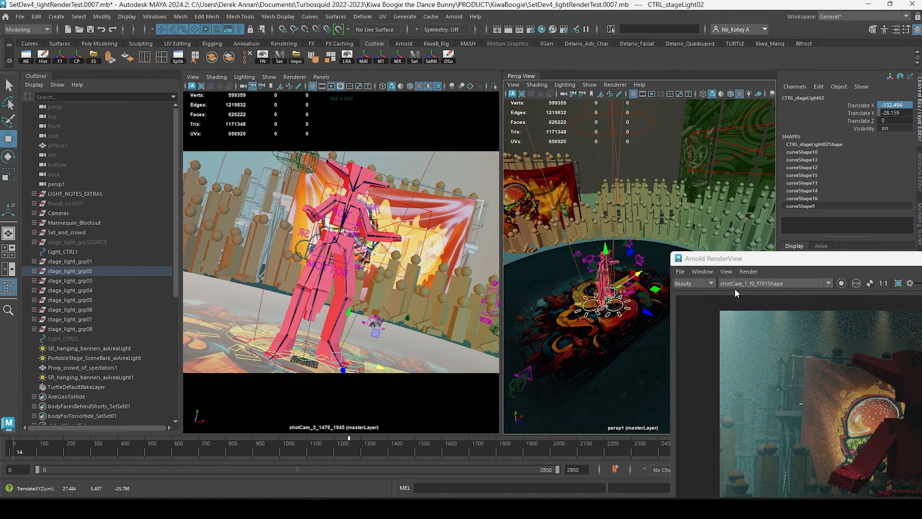
Look through shotCam_1_f0_f701 in the shot camera viewport and restart the live Arnold render.
left_click_drag(800, 260, 534, 185)
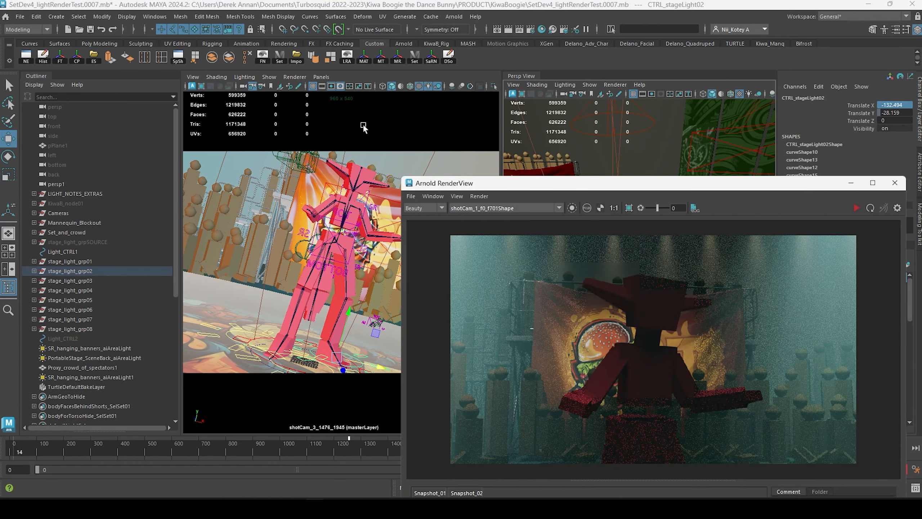
left_click(328, 79)
mouse_move(345, 87)
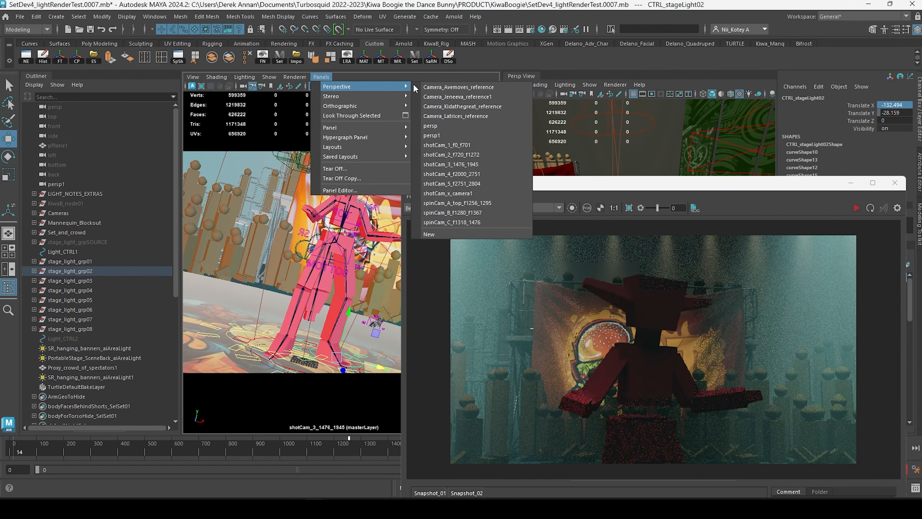
left_click(466, 145)
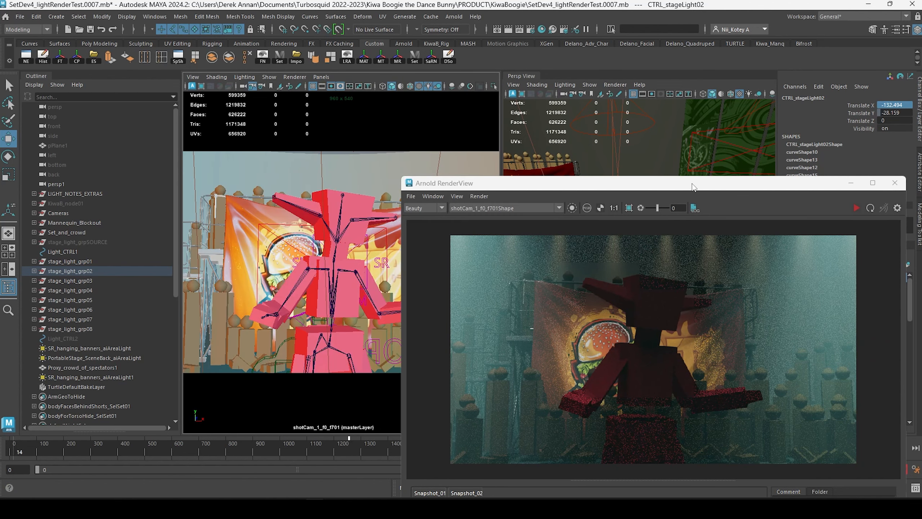
left_click_drag(693, 185, 678, 142)
left_click(841, 162)
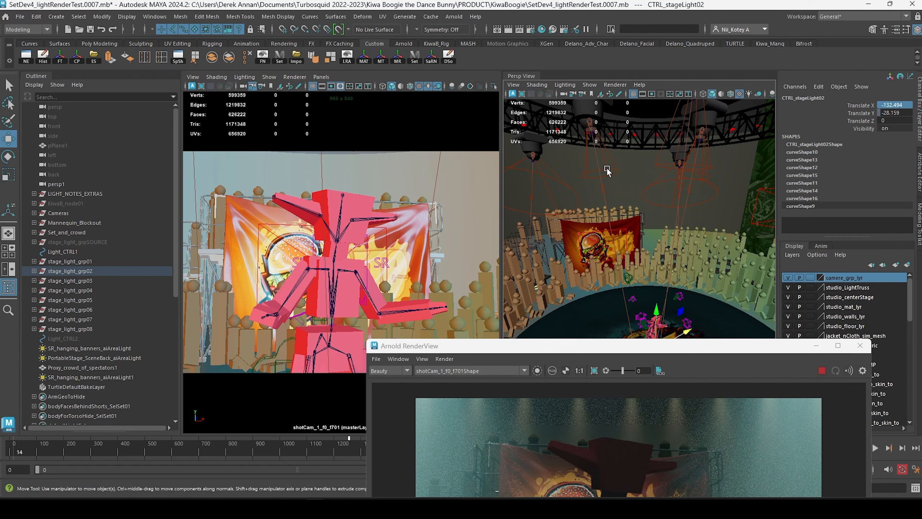
Select spotLight_stageLight01, 02 and 03 on the truss and show their shape keyable attributes in the Attribute Spread Sheet.
left_click(607, 169)
left_click_drag(652, 180, 640, 184, "alt")
left_click(654, 171, "shift")
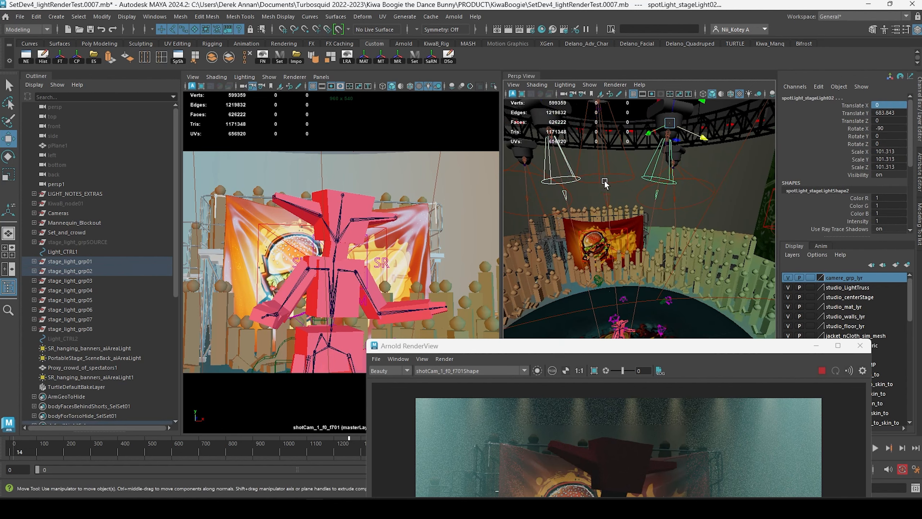
left_click(605, 183, "shift")
left_click(654, 167)
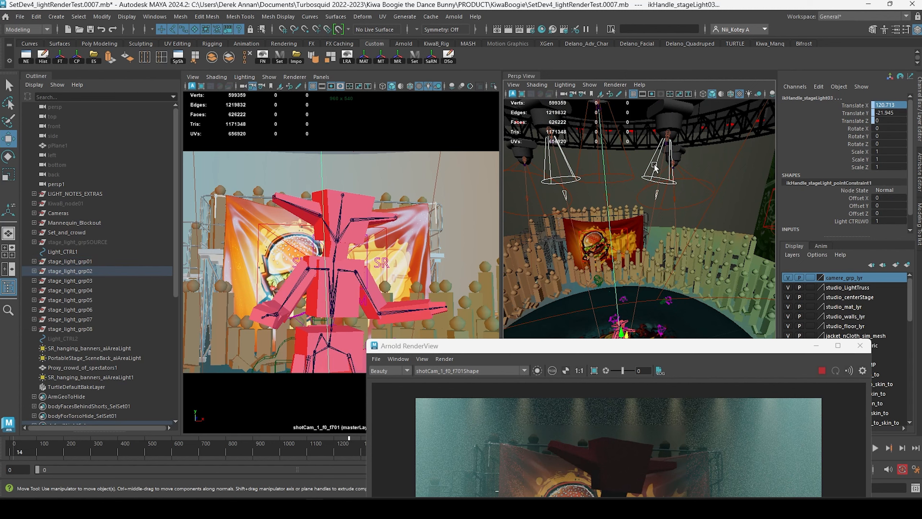
left_click(549, 157, "shift")
left_click(607, 160, "shift")
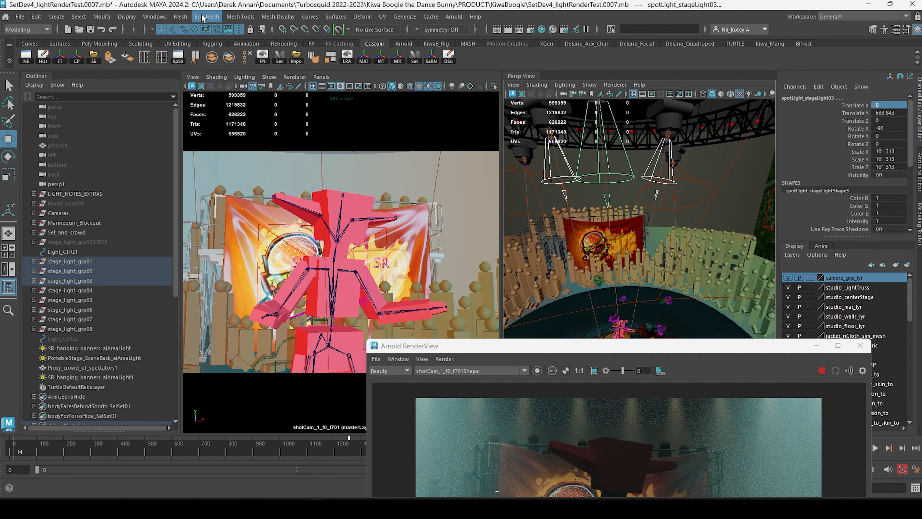
left_click(154, 16)
mouse_move(177, 64)
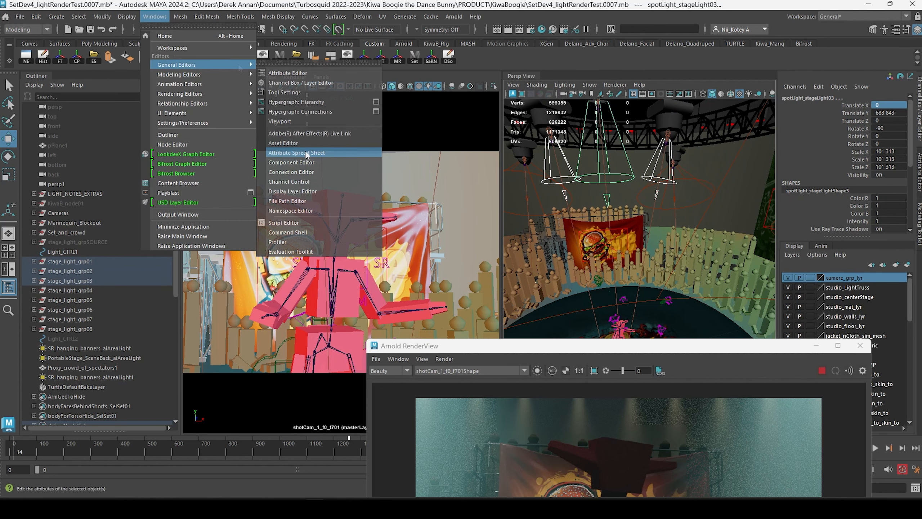
left_click(307, 155)
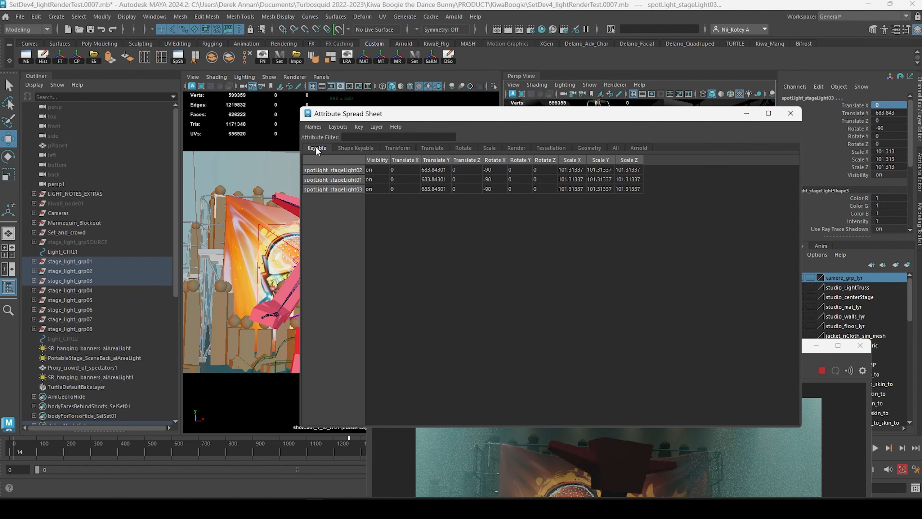
left_click(337, 148)
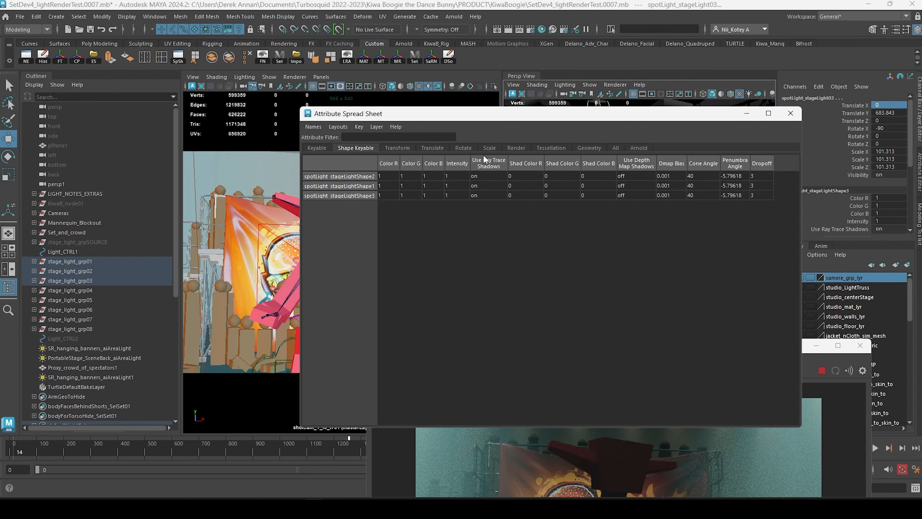
left_click_drag(703, 119, 239, 190)
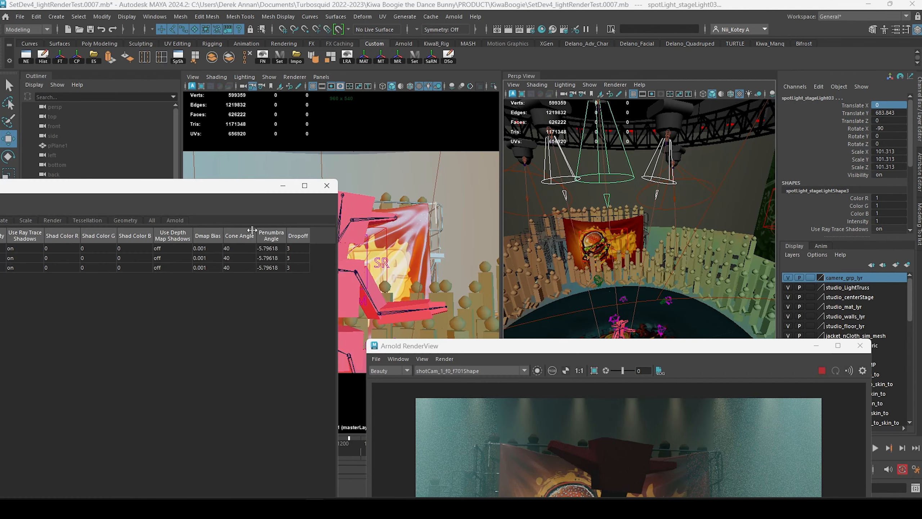
Try a cone angle of 80 on the three stage spotlights and check it in the live render.
left_click_drag(233, 250, 236, 268)
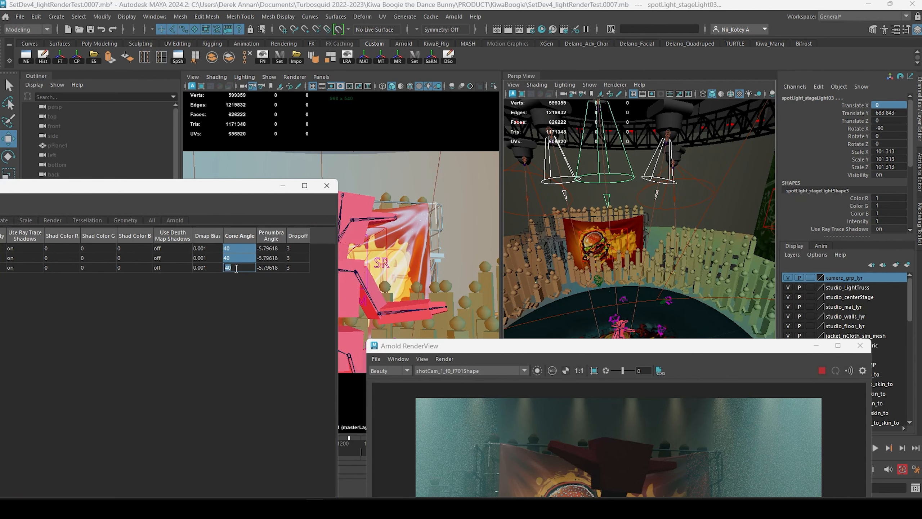
type("80")
key("Return")
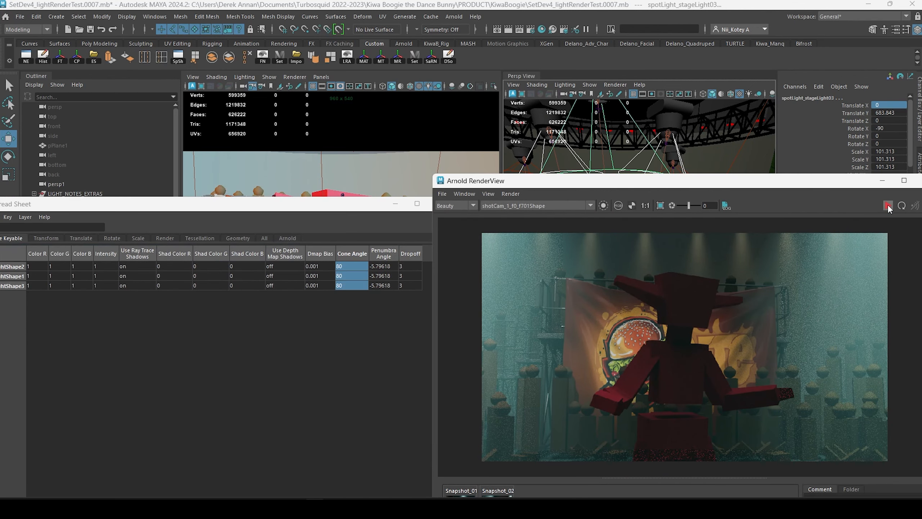
left_click(888, 206)
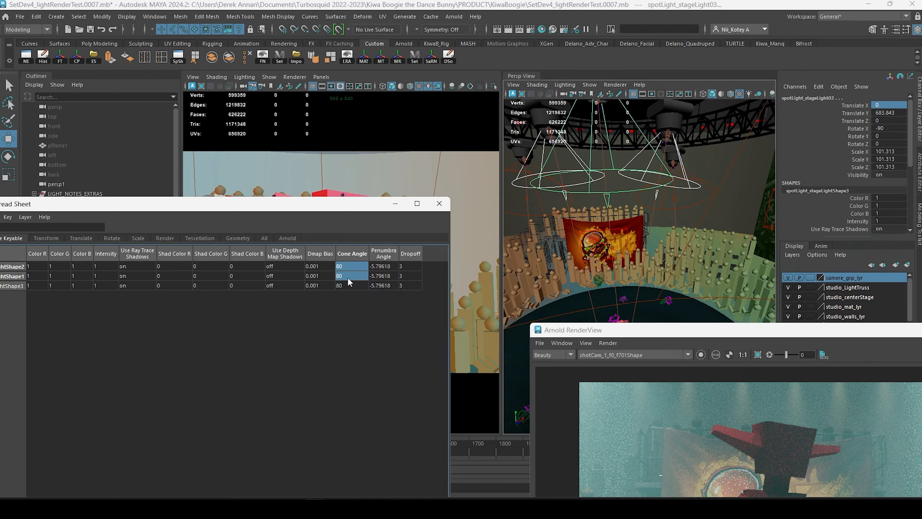
Set the cone angle of the three stage spotlights to 50 and check the mannequin in the live render.
double_click(352, 285)
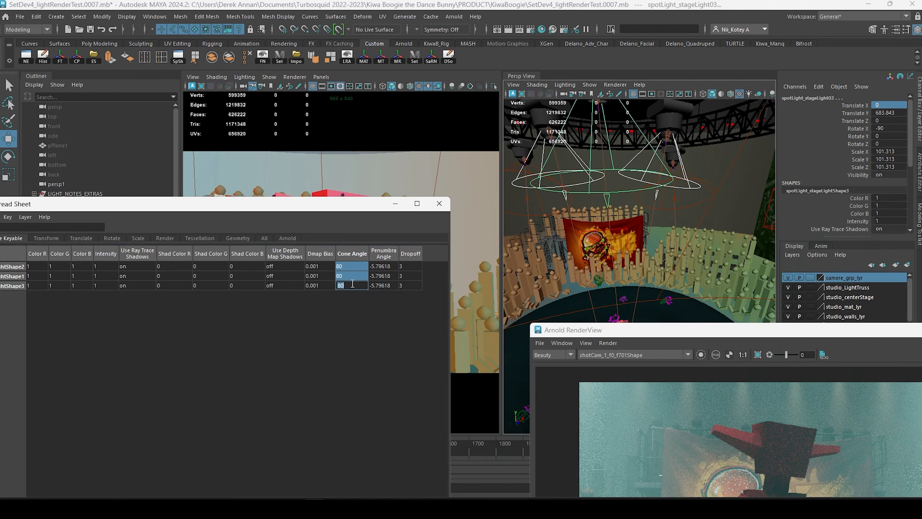
type("50")
key("Return")
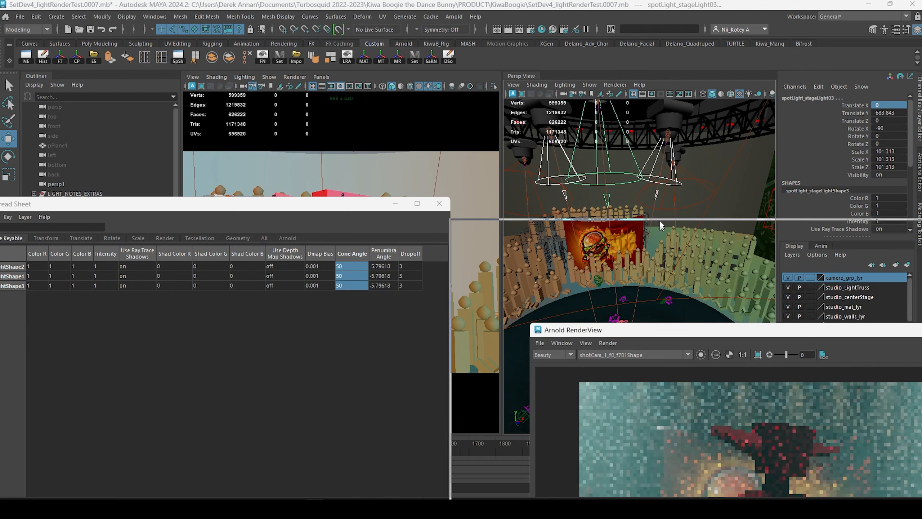
left_click_drag(741, 332, 664, 222)
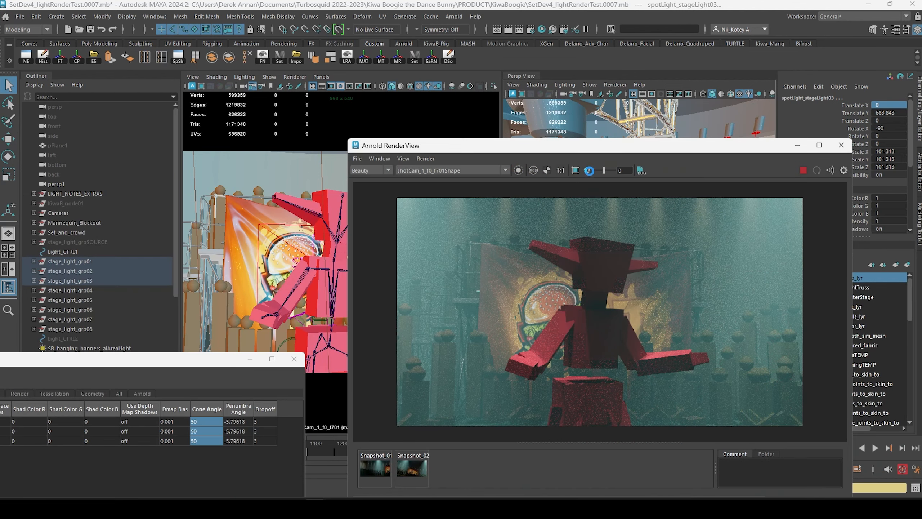
key("w")
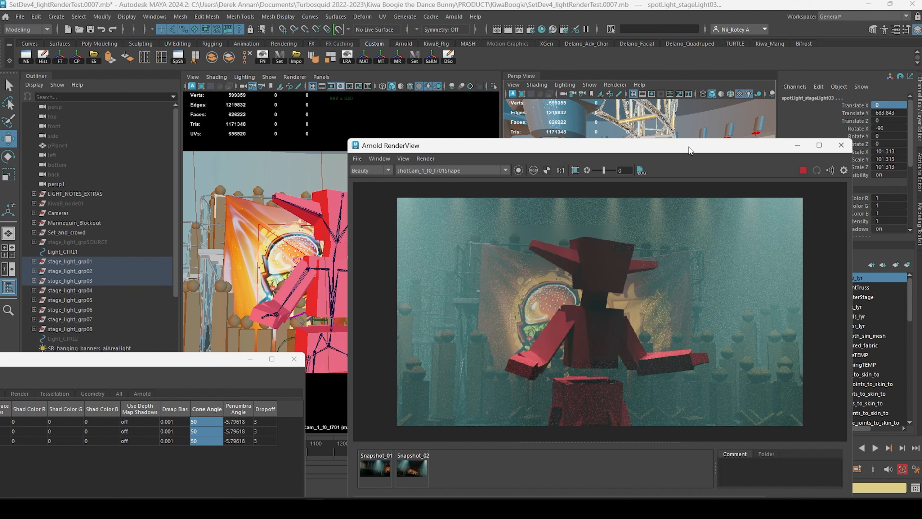
left_click_drag(690, 151, 693, 134)
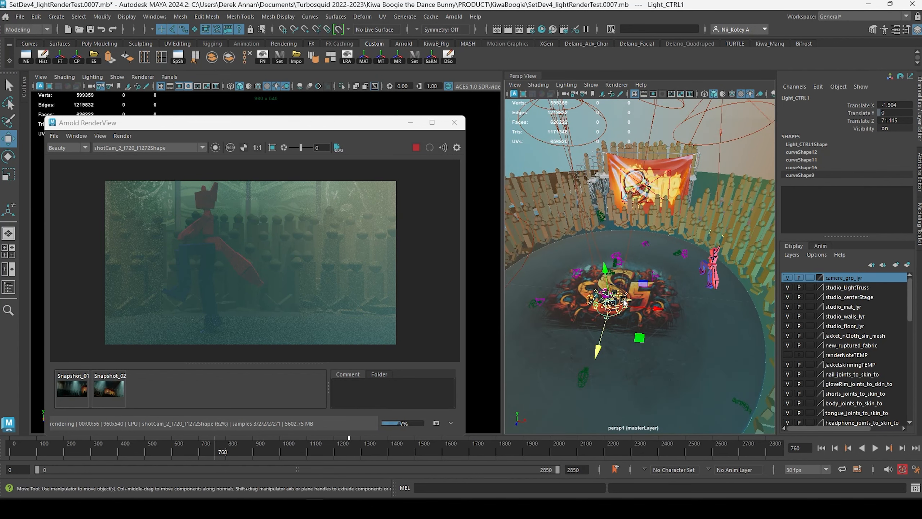
Move Light_CTRL1 across the stage to the mannequin's feet at frame 760, to about X 357 and Z -53.
left_click_drag(625, 303, 583, 314, "alt")
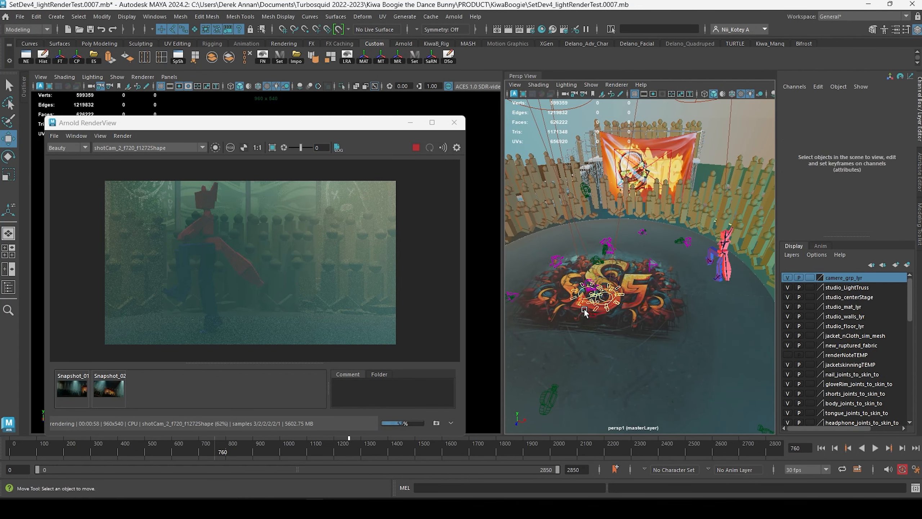
left_click_drag(585, 314, 747, 309, "alt")
left_click_drag(694, 358, 765, 286)
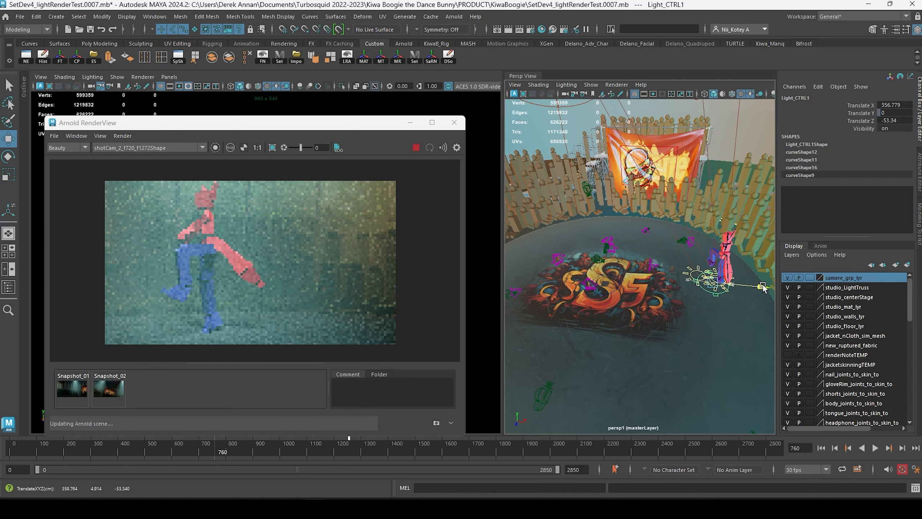
left_click_drag(724, 320, 762, 288)
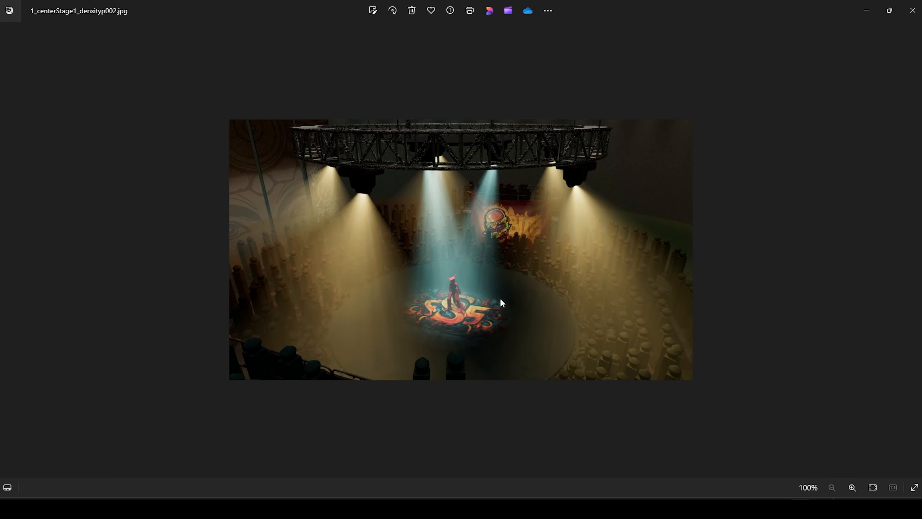
Review the test renders from 1_centerStage1_densityp002.jpg through 4_cam1_f582.jpg, comparing the mannequin's lighting across frames.
key("Right")
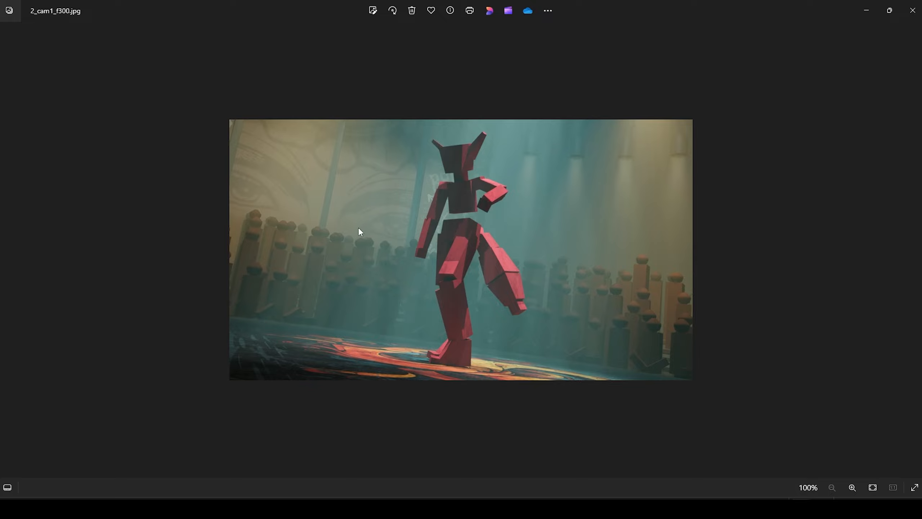
key("Left")
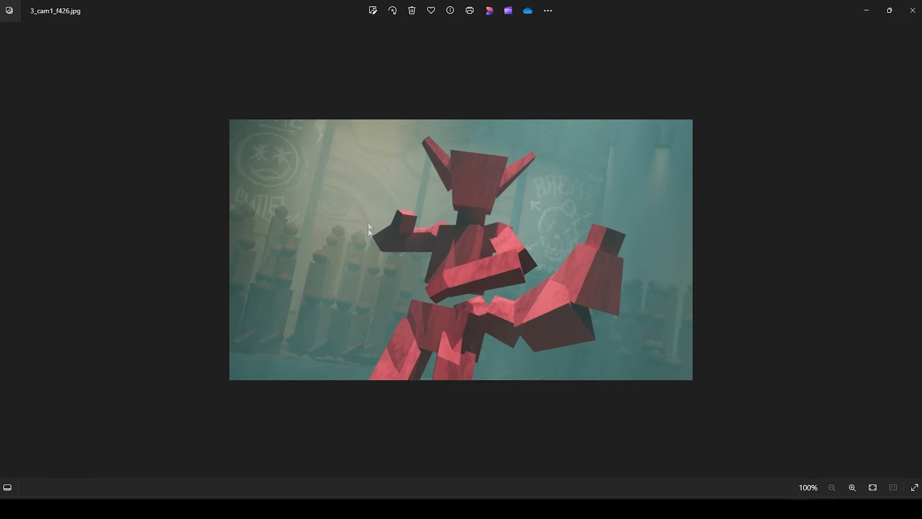
key("Right")
key("Right")
key("Right")
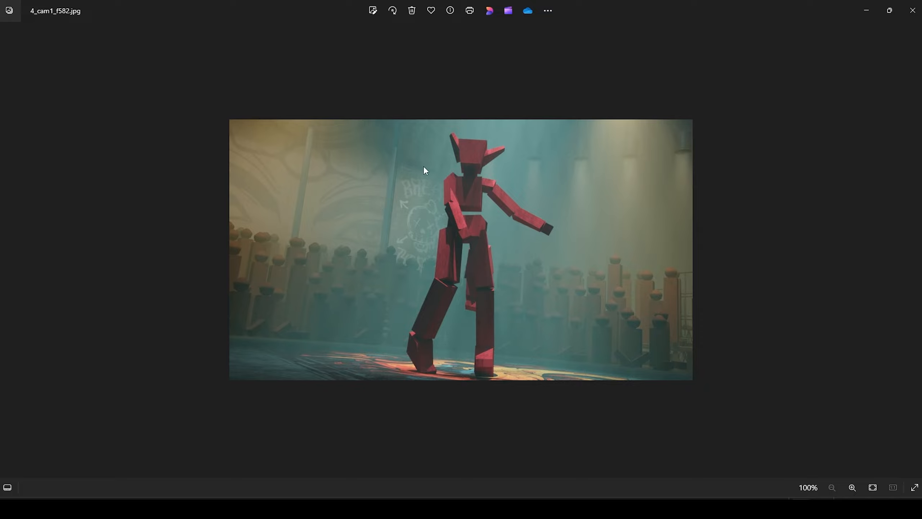